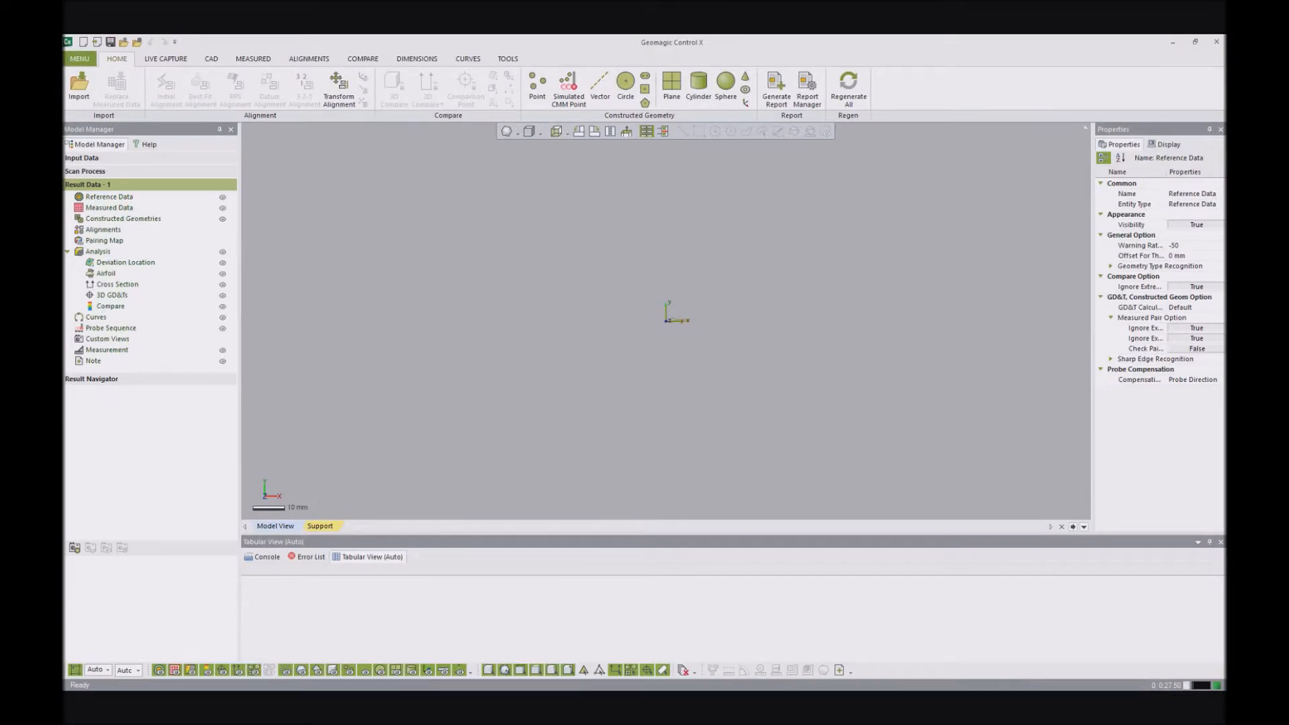
- Import 02 - Partifact Basic.wrp from the CX 2018 Release webinar folder into the empty project
left_click_drag(67, 624, 609, 259)
left_click_drag(468, 382, 917, 316)
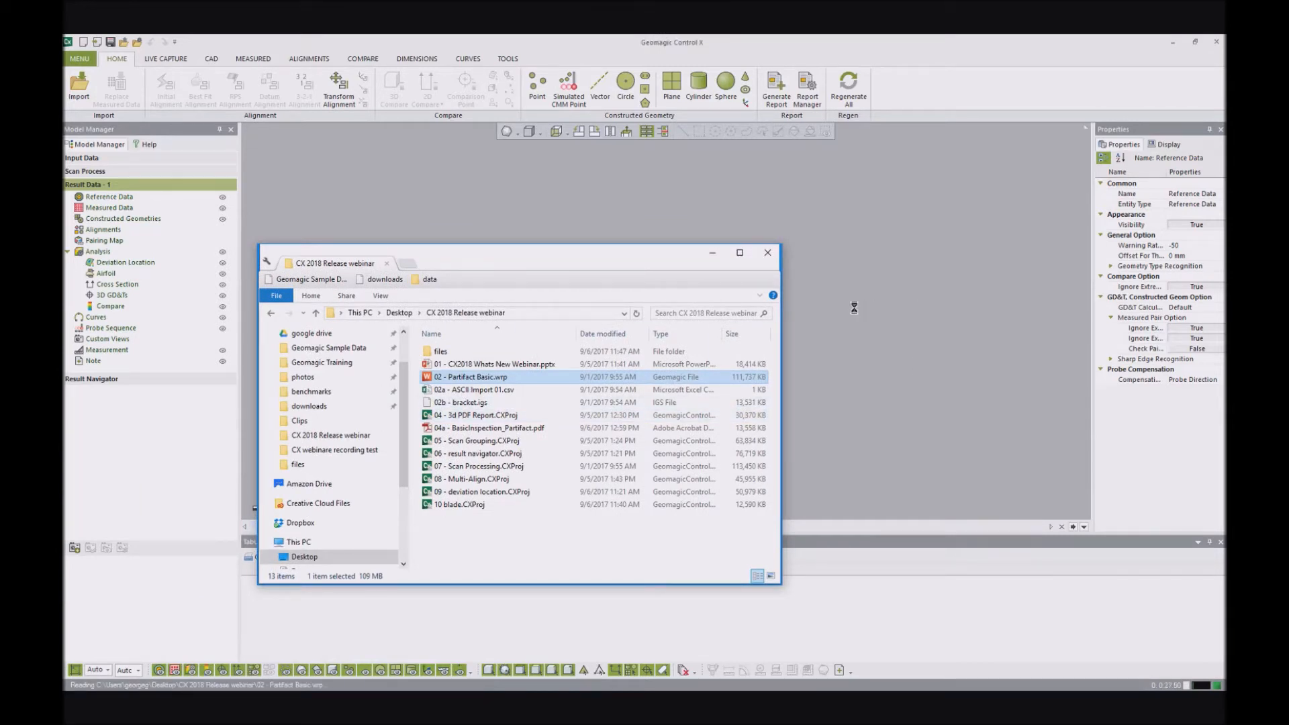
left_click_drag(647, 264, 571, 264)
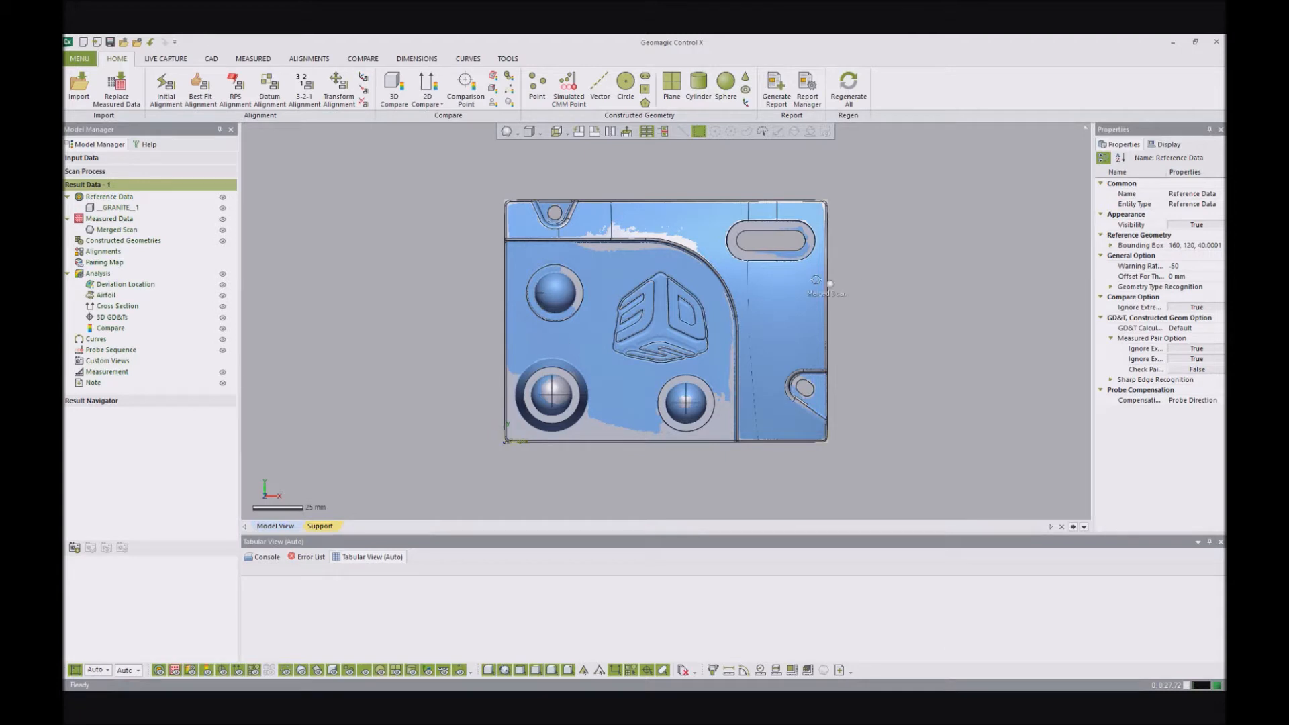
- Examine the imported part by hiding and reshowing the __GRANITE__1 reference model and the Merged Scan in turn
right_click_drag(783, 369, 743, 256)
scroll(664, 376, "up", 5)
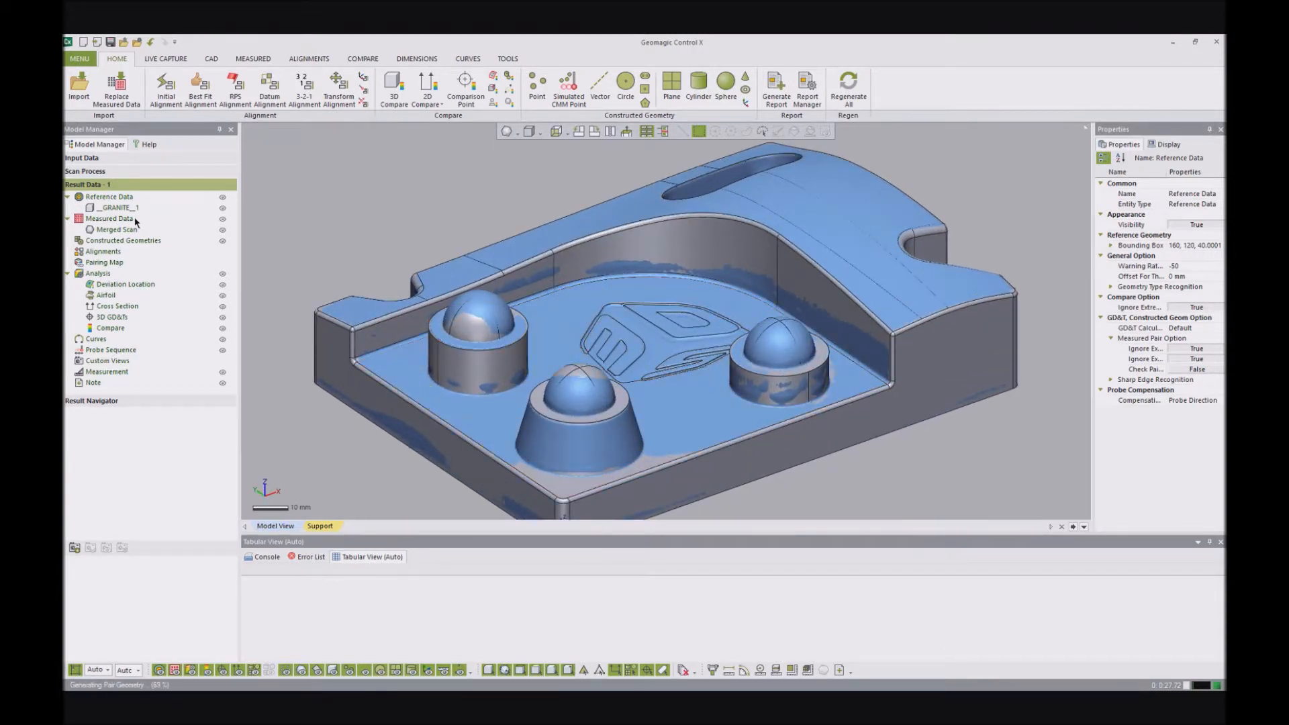
left_click(222, 209)
mouse_move(757, 318)
right_mouse_down()
mouse_move(742, 343)
mouse_move(477, 285)
mouse_move(739, 312)
right_mouse_up()
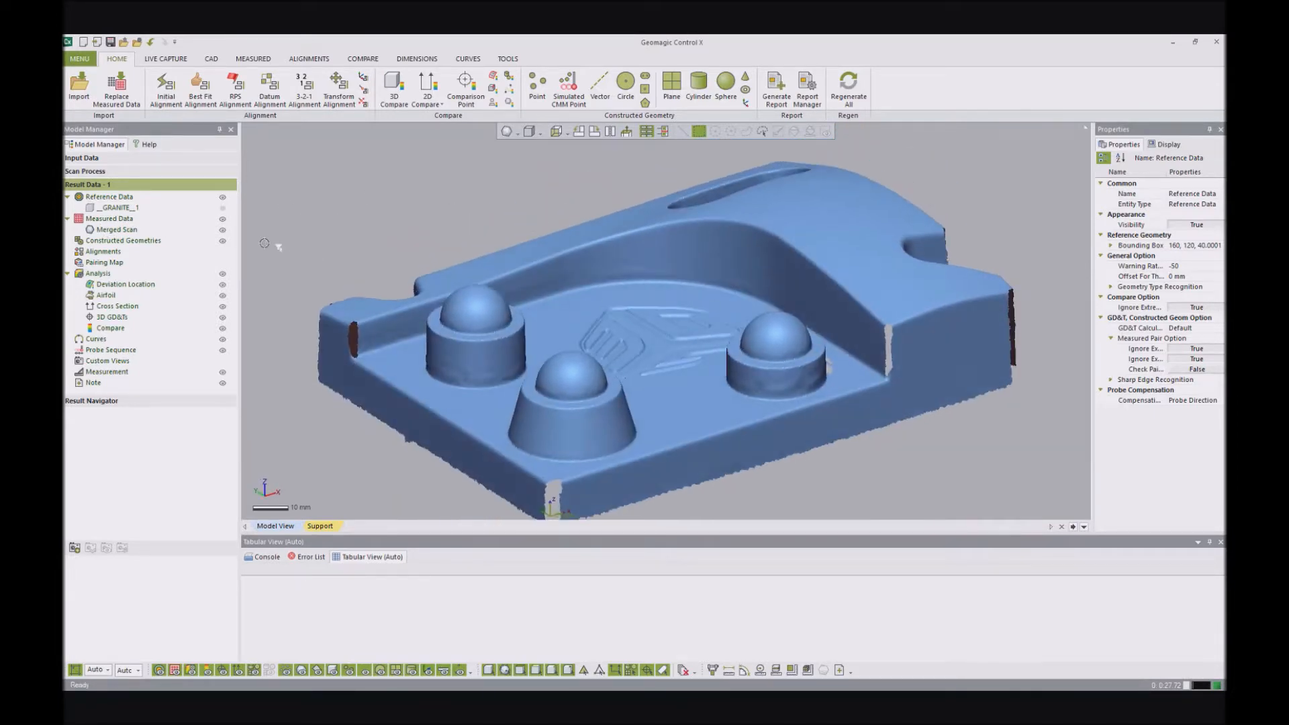
left_click(222, 208)
left_click(223, 232)
right_click_drag(699, 243, 706, 269)
scroll(698, 288, "down", 5)
right_click_drag(691, 321, 682, 306)
scroll(679, 324, "up", 2)
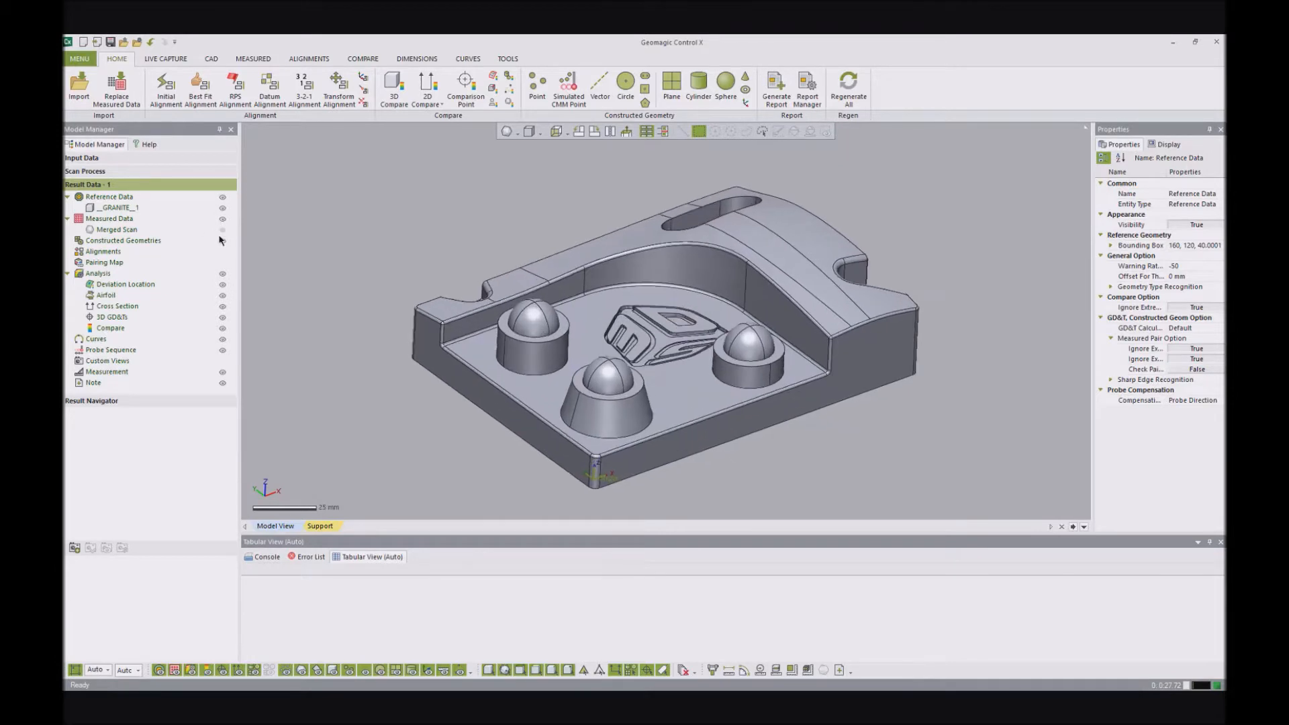
left_click(222, 230)
right_click_drag(725, 252, 659, 275)
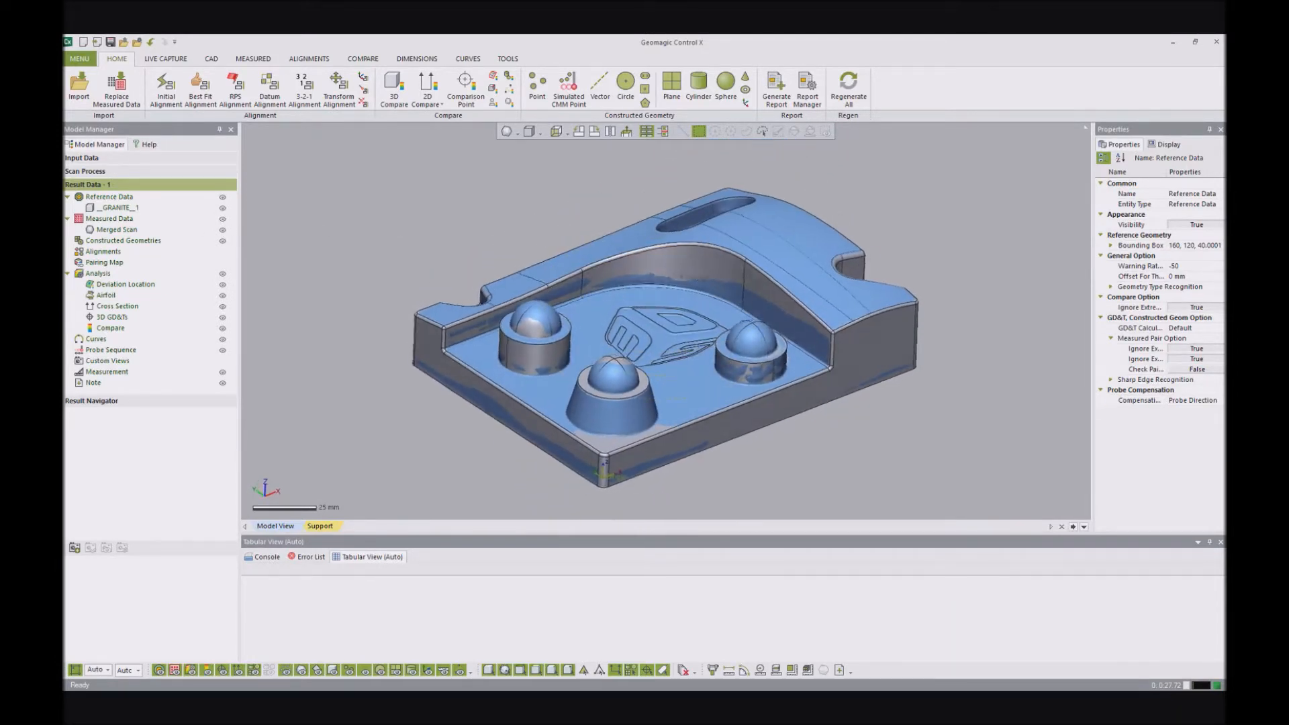
- Start a new project without saving the current model and open 02a - ASCII Import 01.csv for ASCII geometry import
left_click(83, 42)
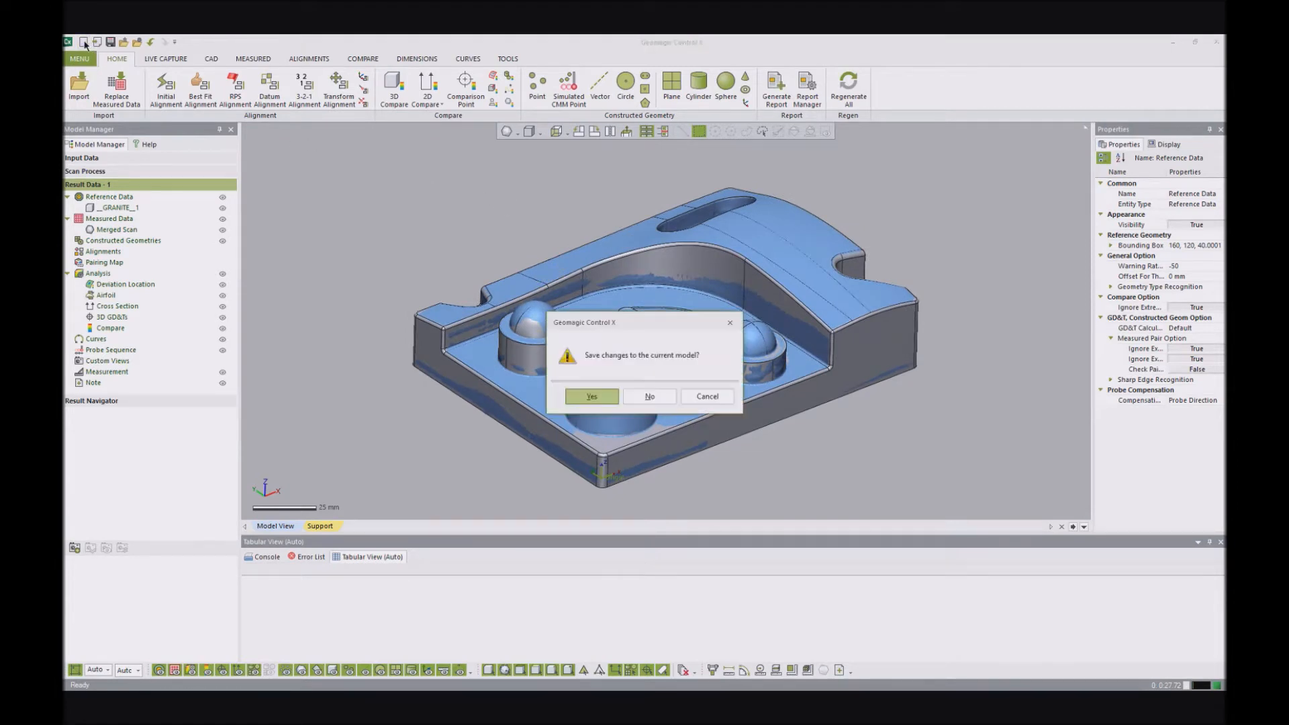
left_click(639, 394)
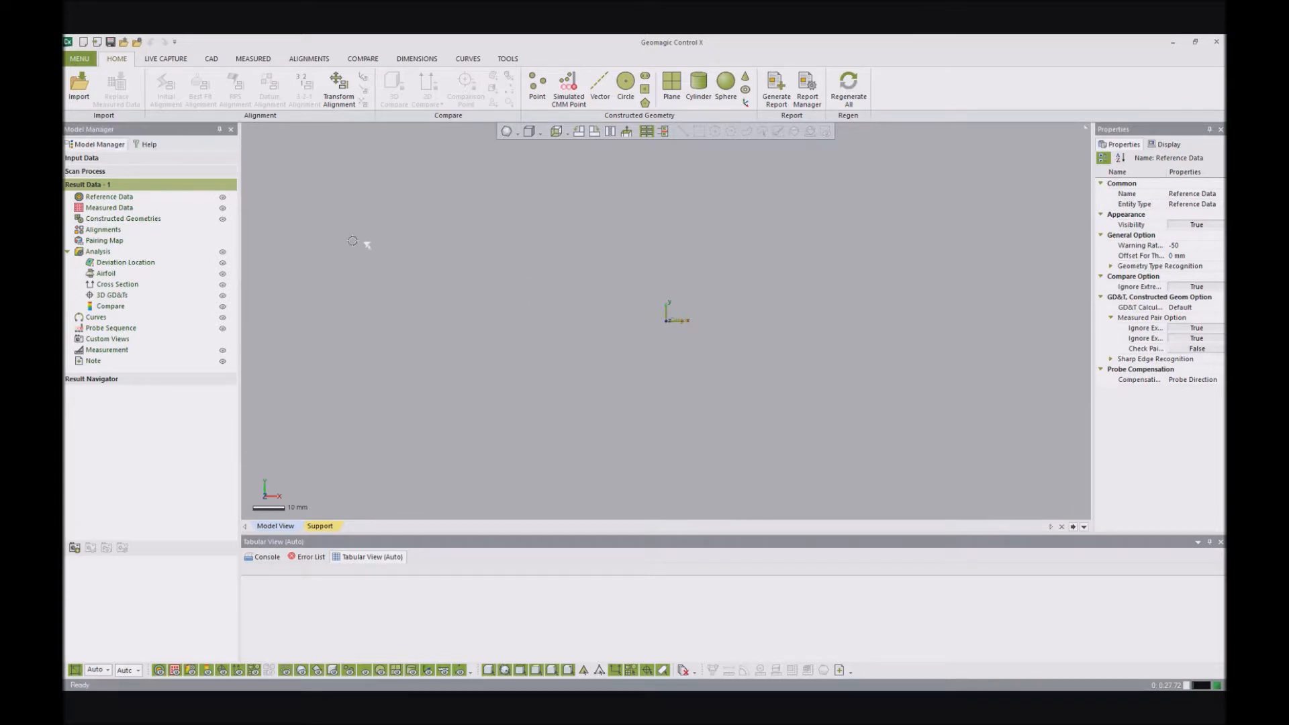
left_click(79, 59)
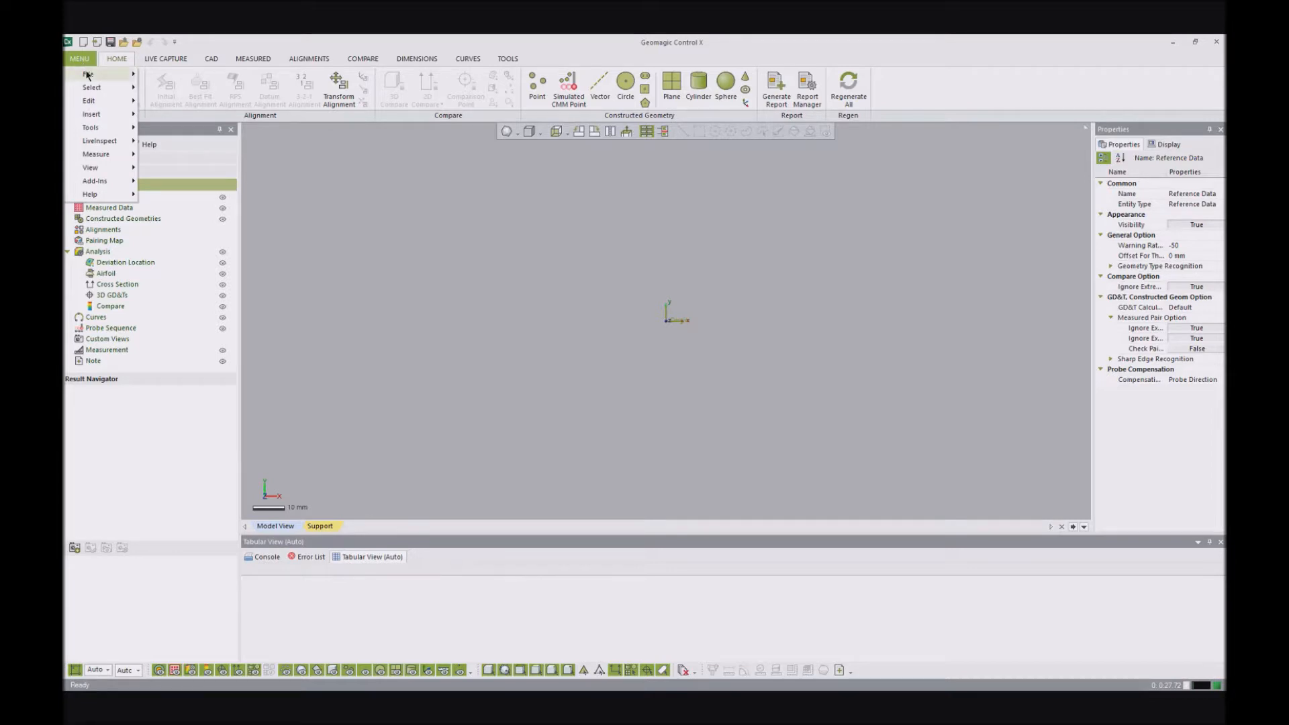
mouse_move(88, 74)
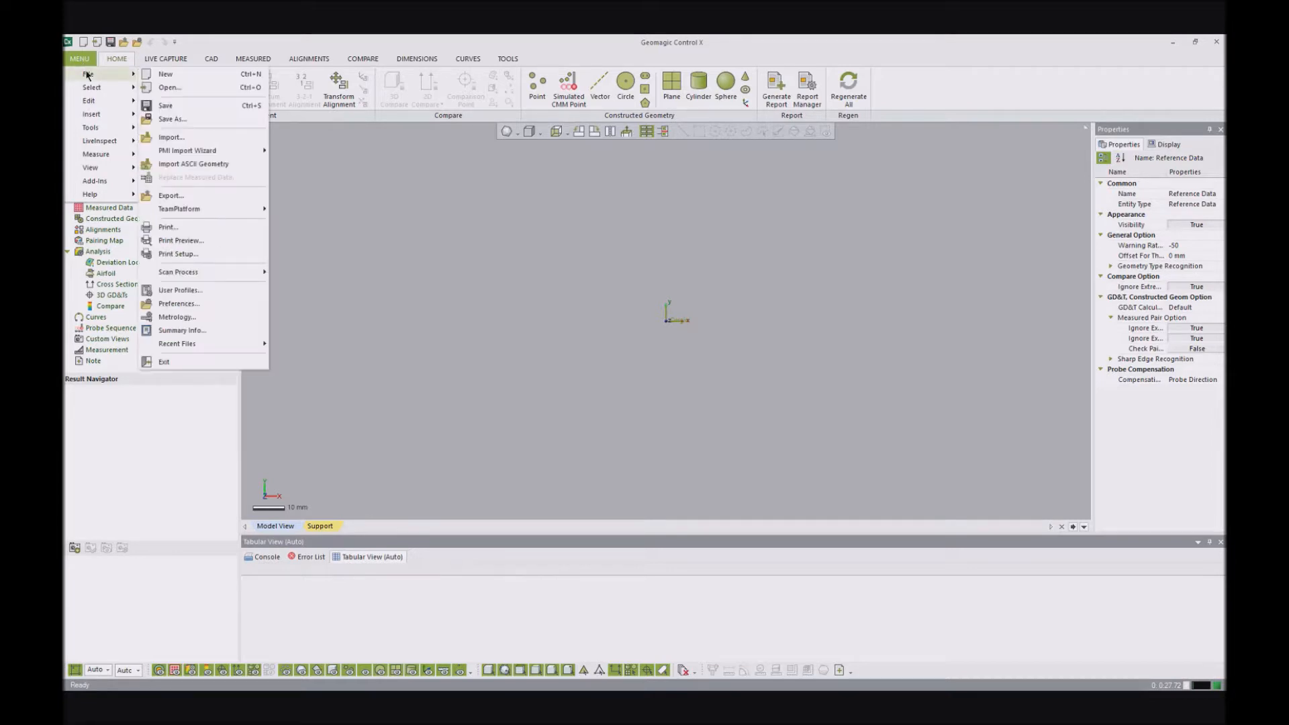
left_click(194, 165)
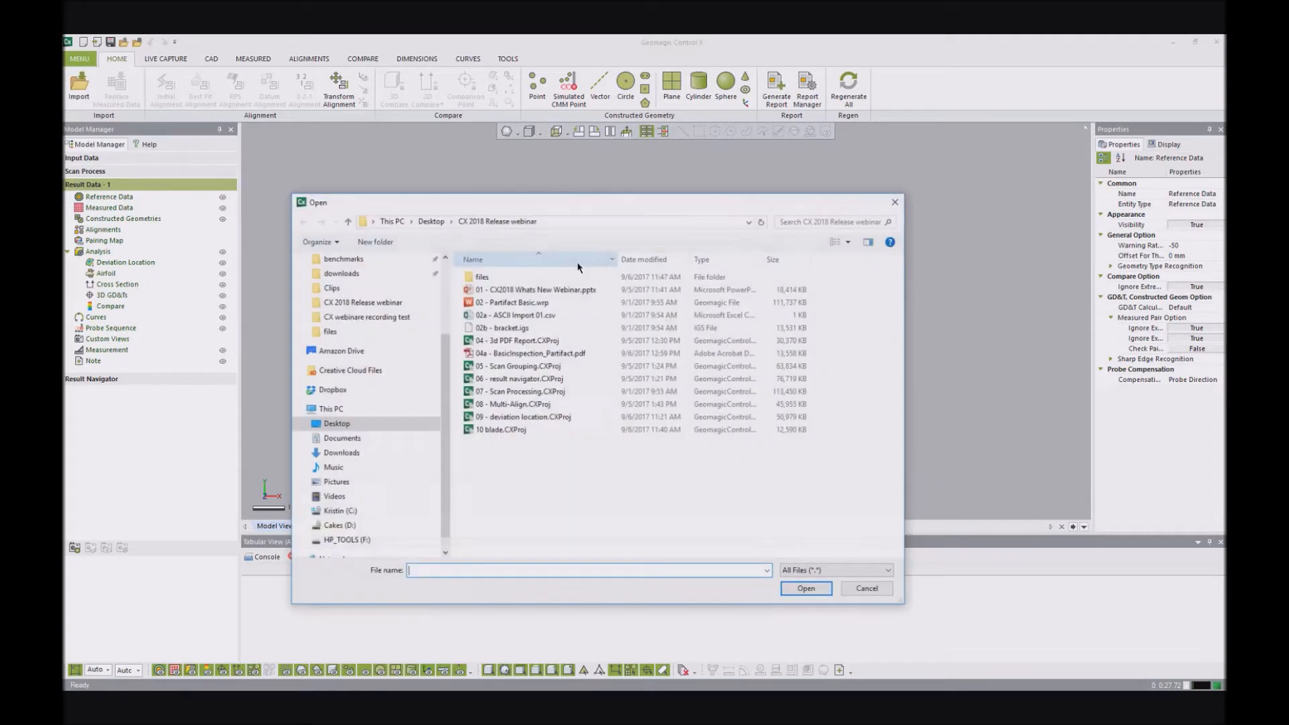
left_click(527, 315)
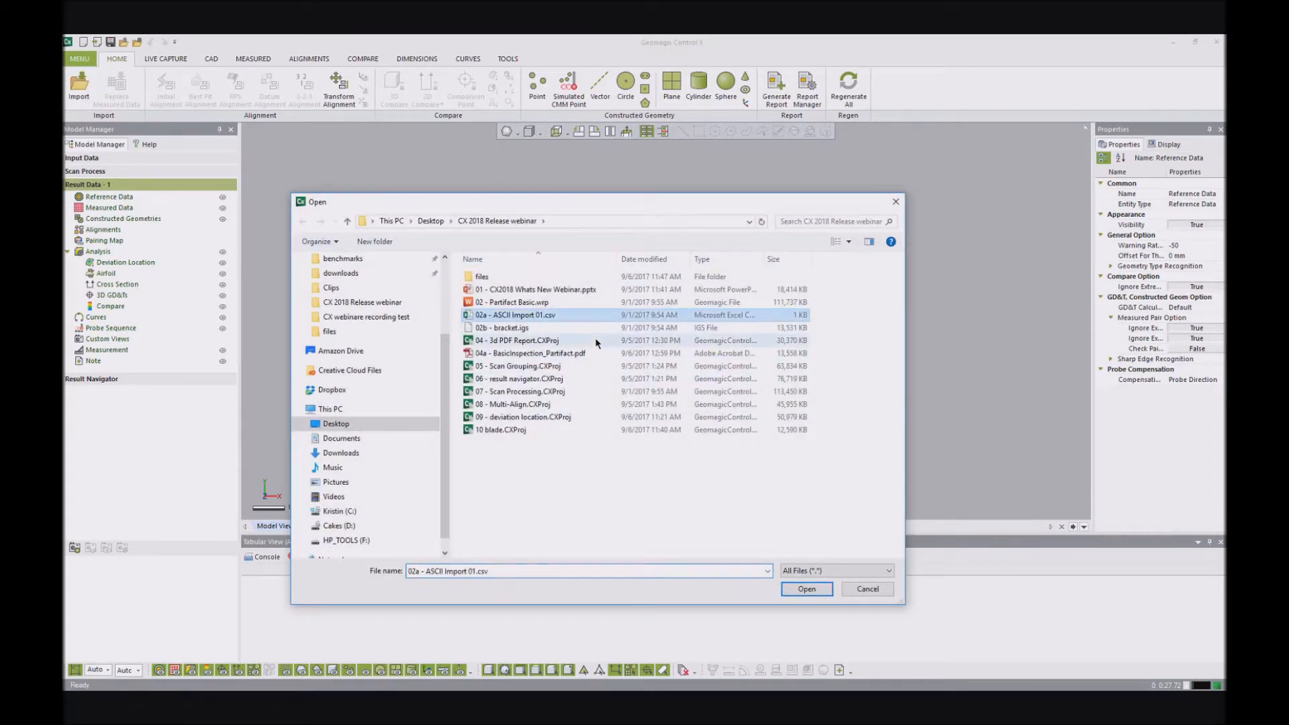
left_click(806, 589)
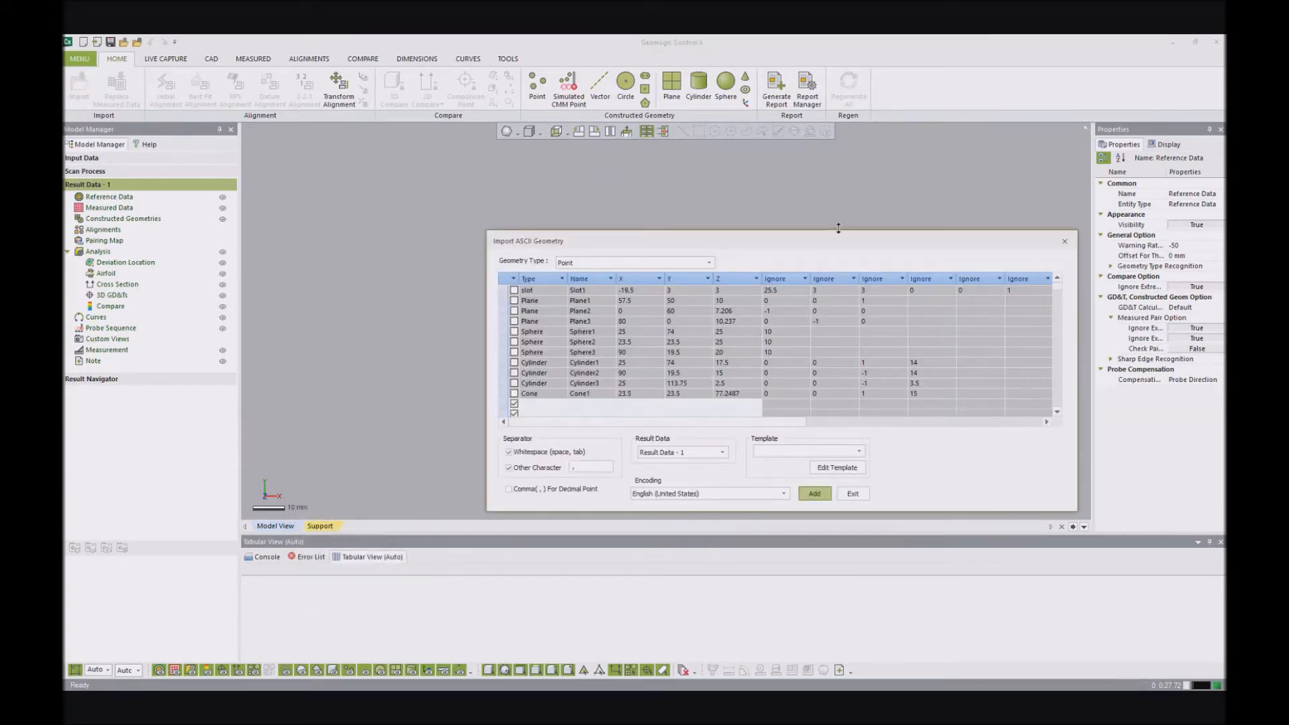
left_click_drag(777, 241, 654, 220)
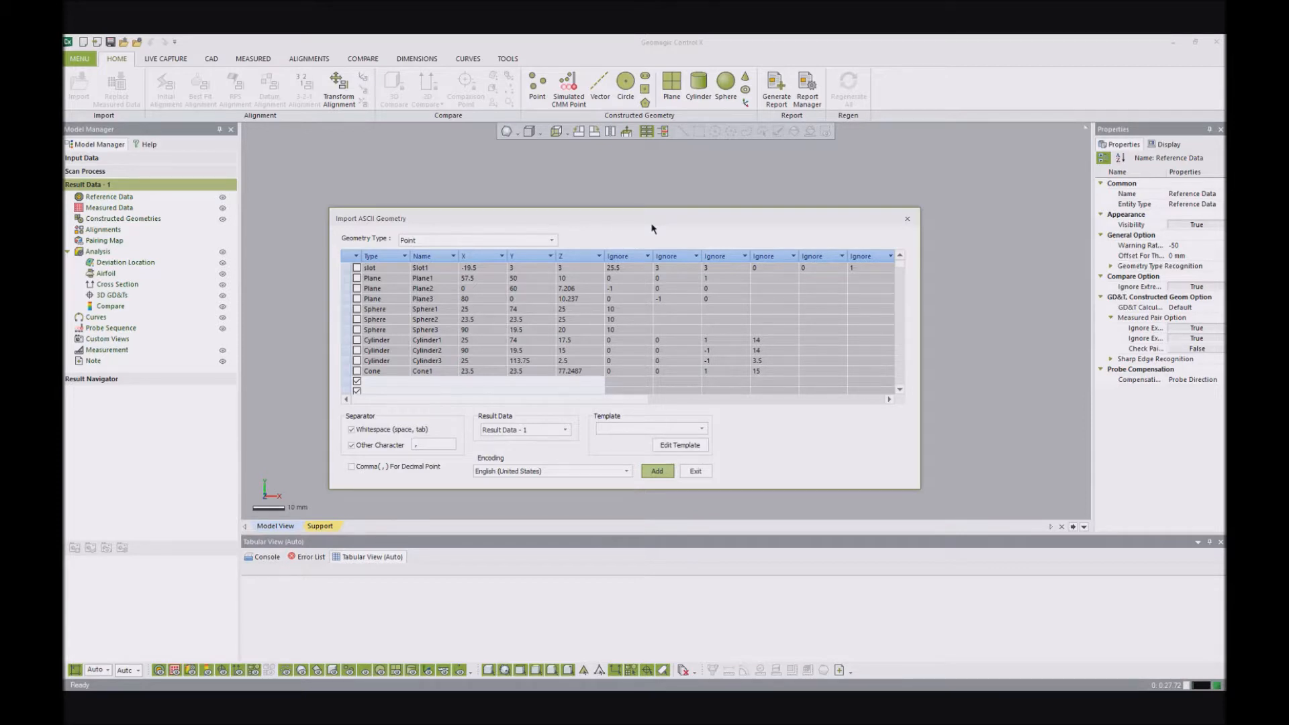
- Import the Plane1, Plane2 and Plane3 rows as constructed geometry using the Plane geometry type
left_click(436, 241)
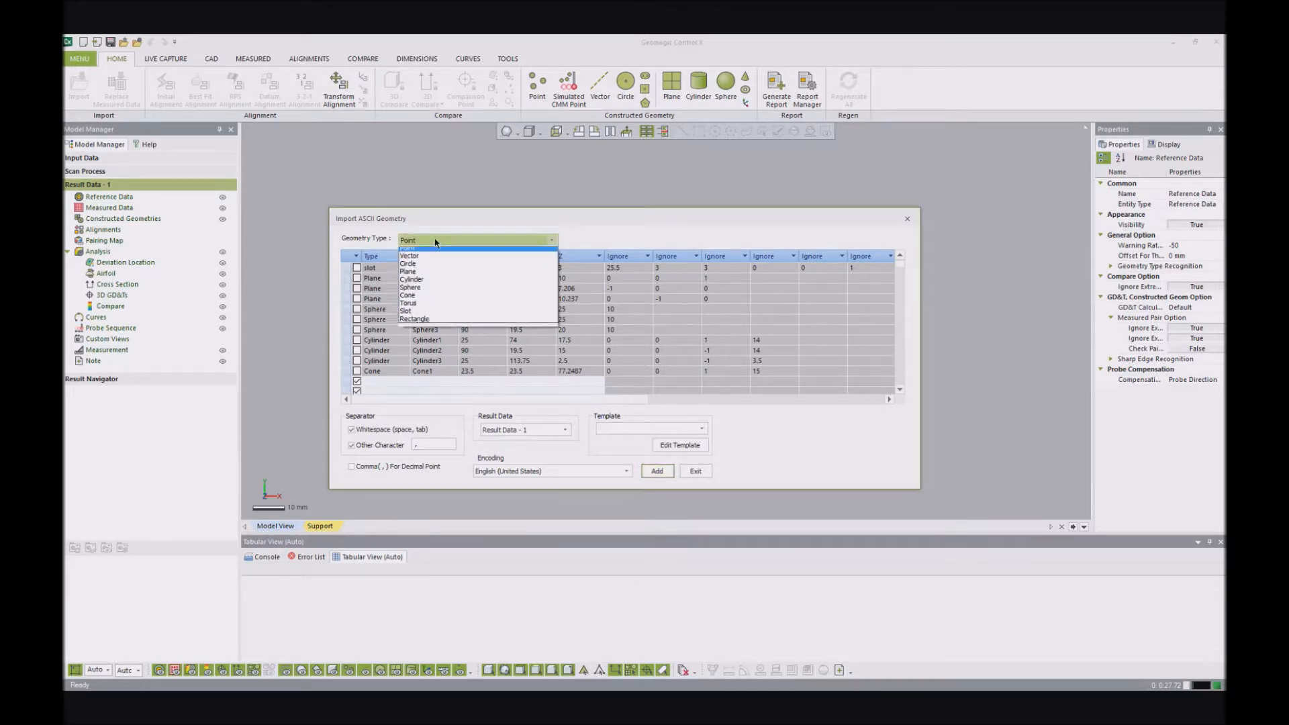
left_click(421, 275)
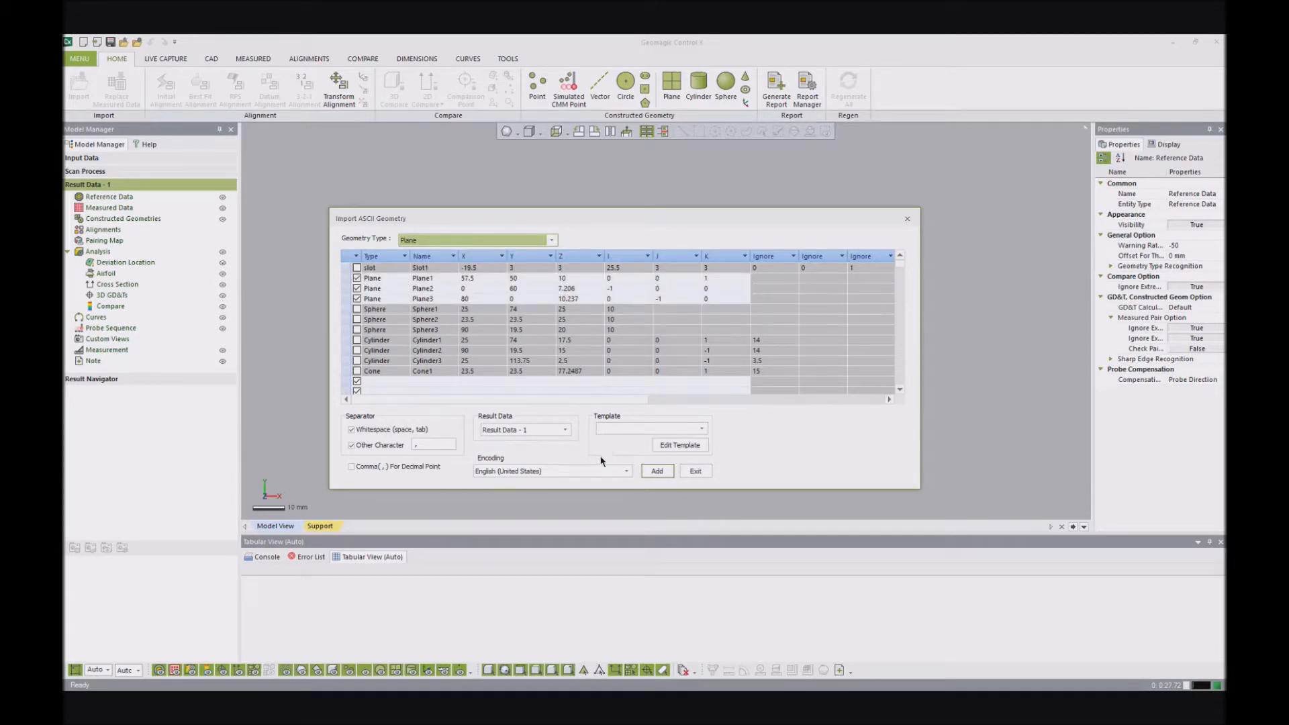
left_click(664, 470)
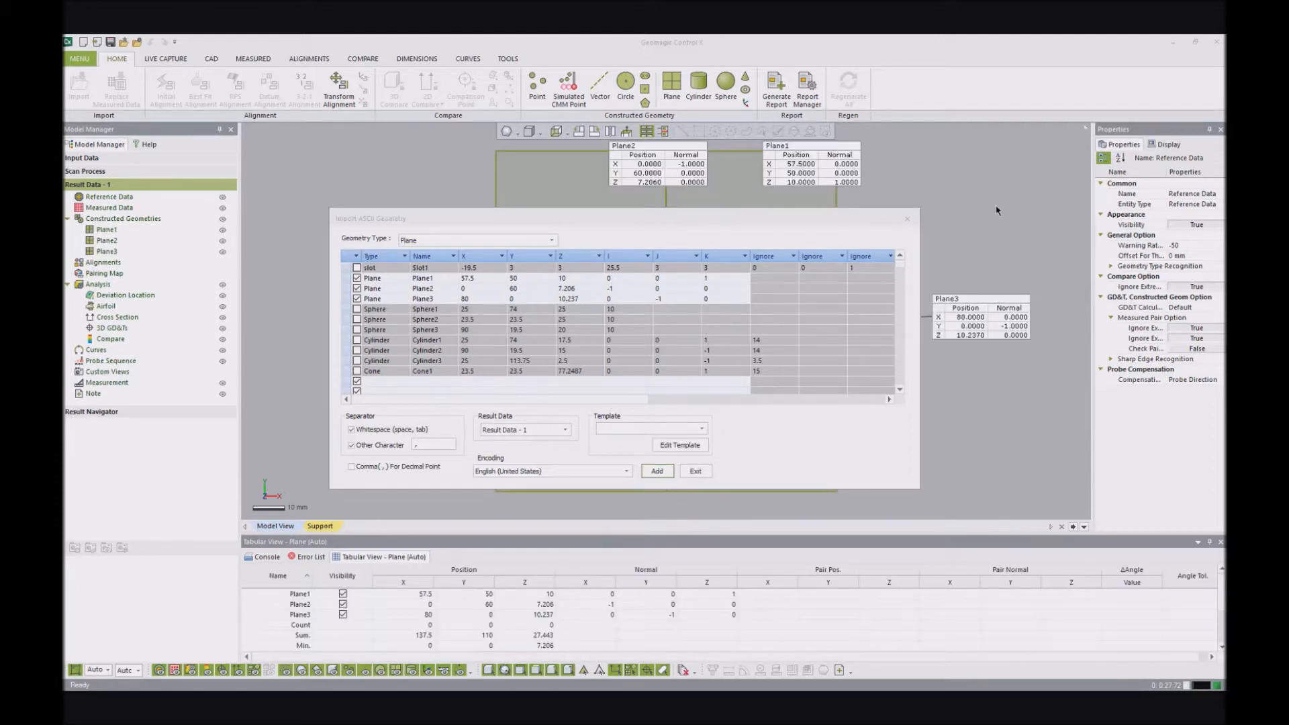
left_click(698, 470)
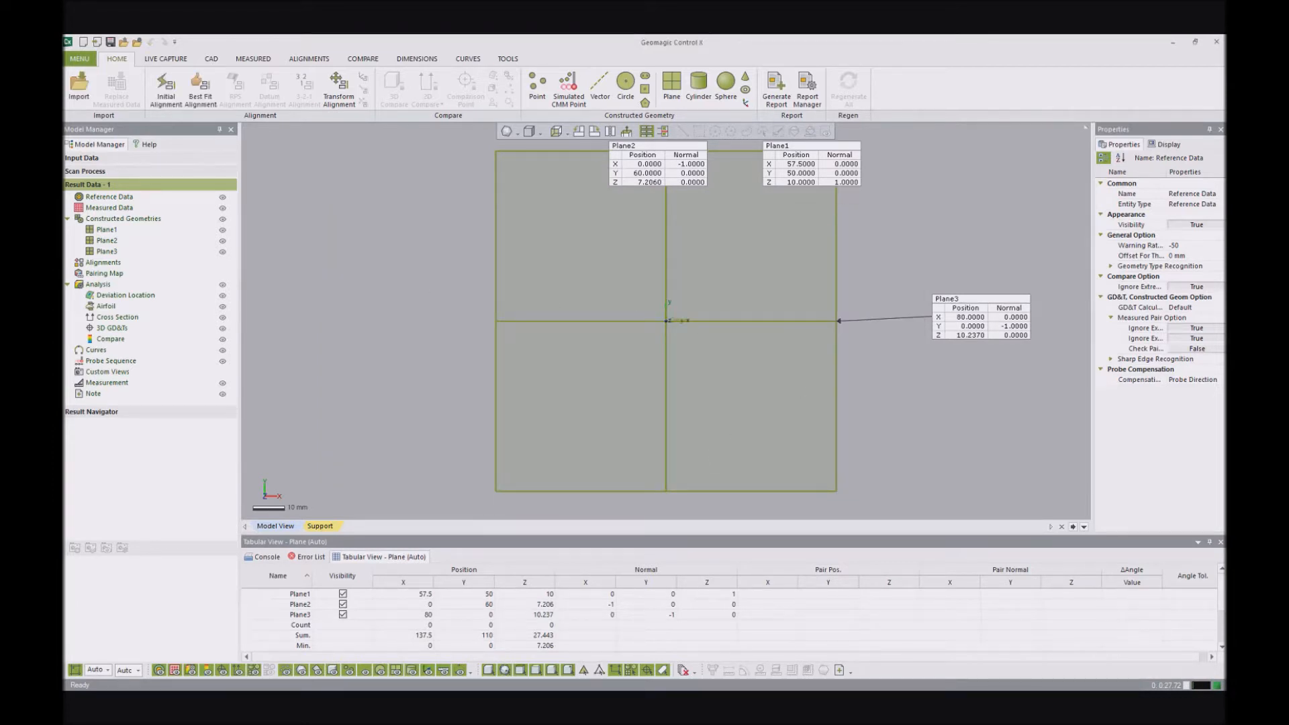
right_click_drag(634, 312, 551, 315)
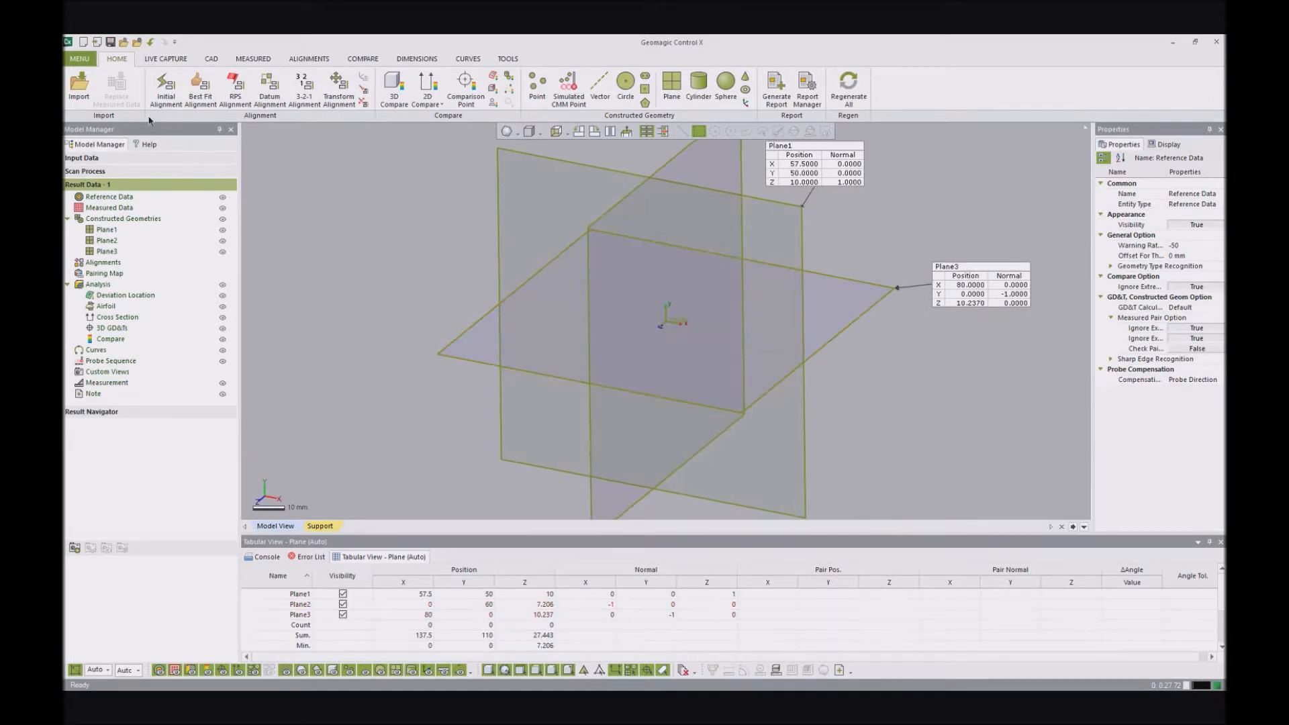
left_click(80, 58)
mouse_move(80, 74)
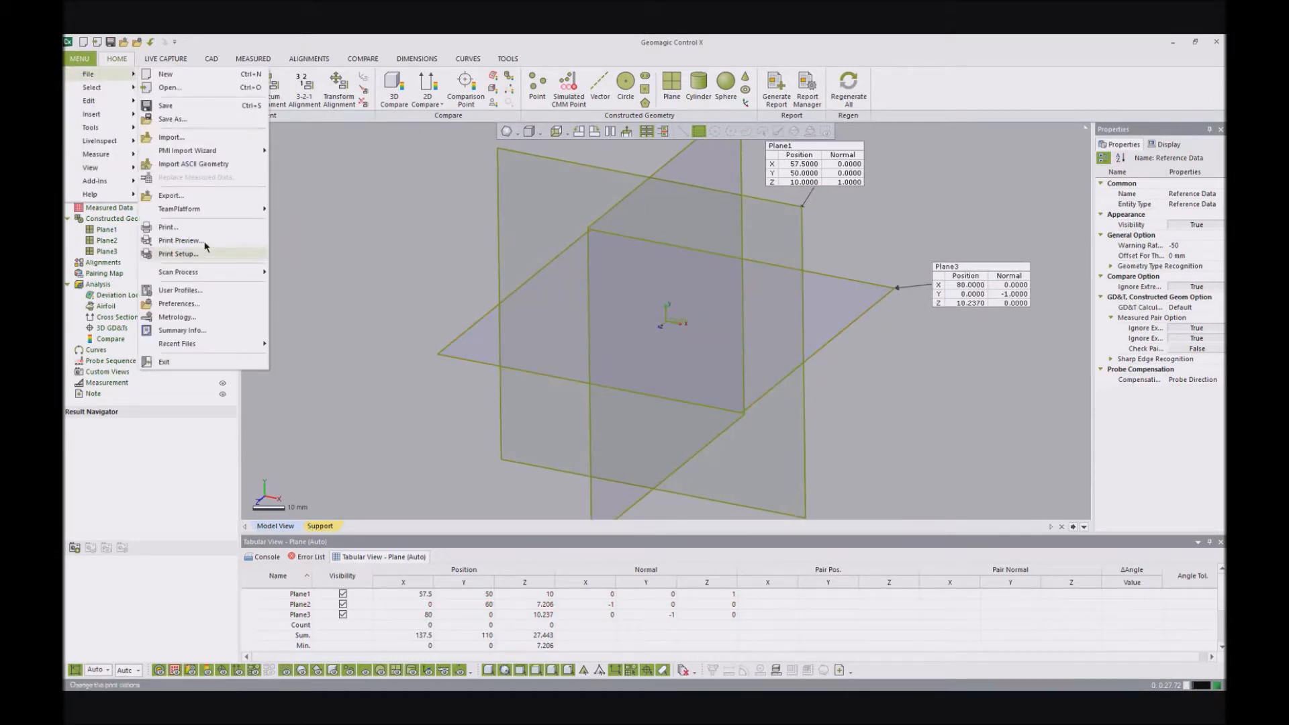
left_click(204, 167)
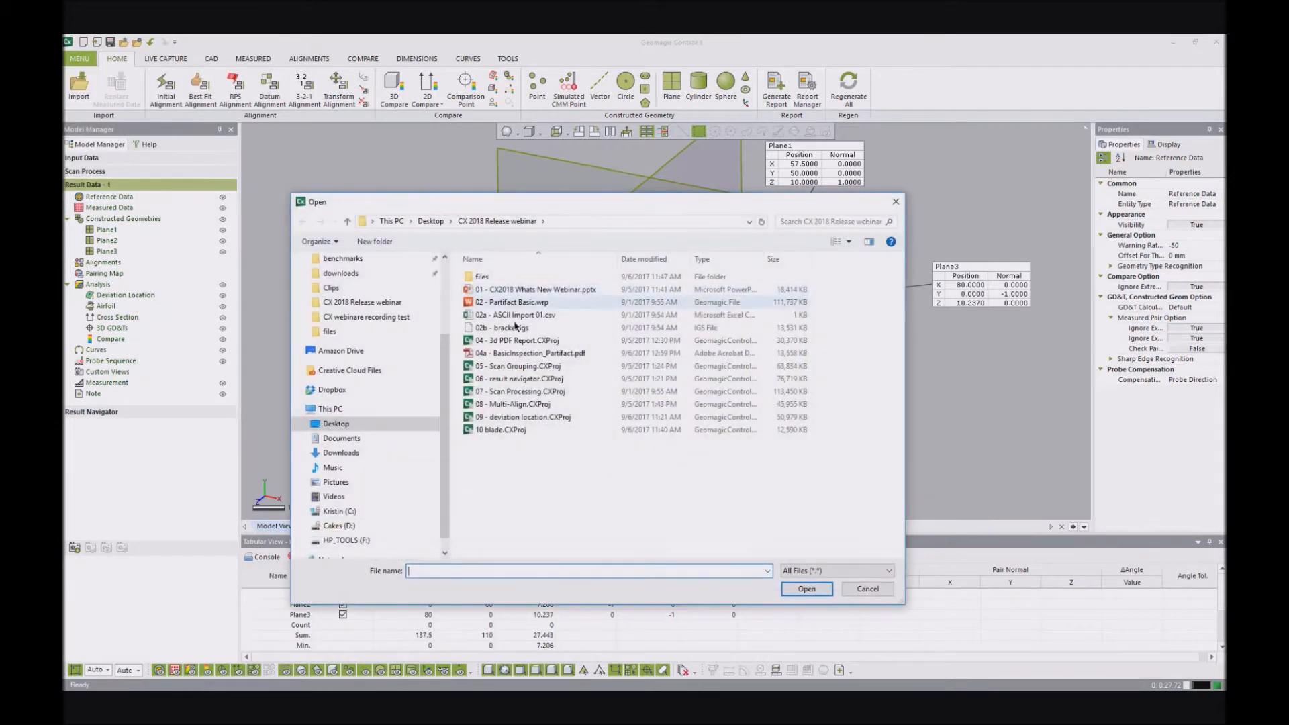
left_click(514, 315)
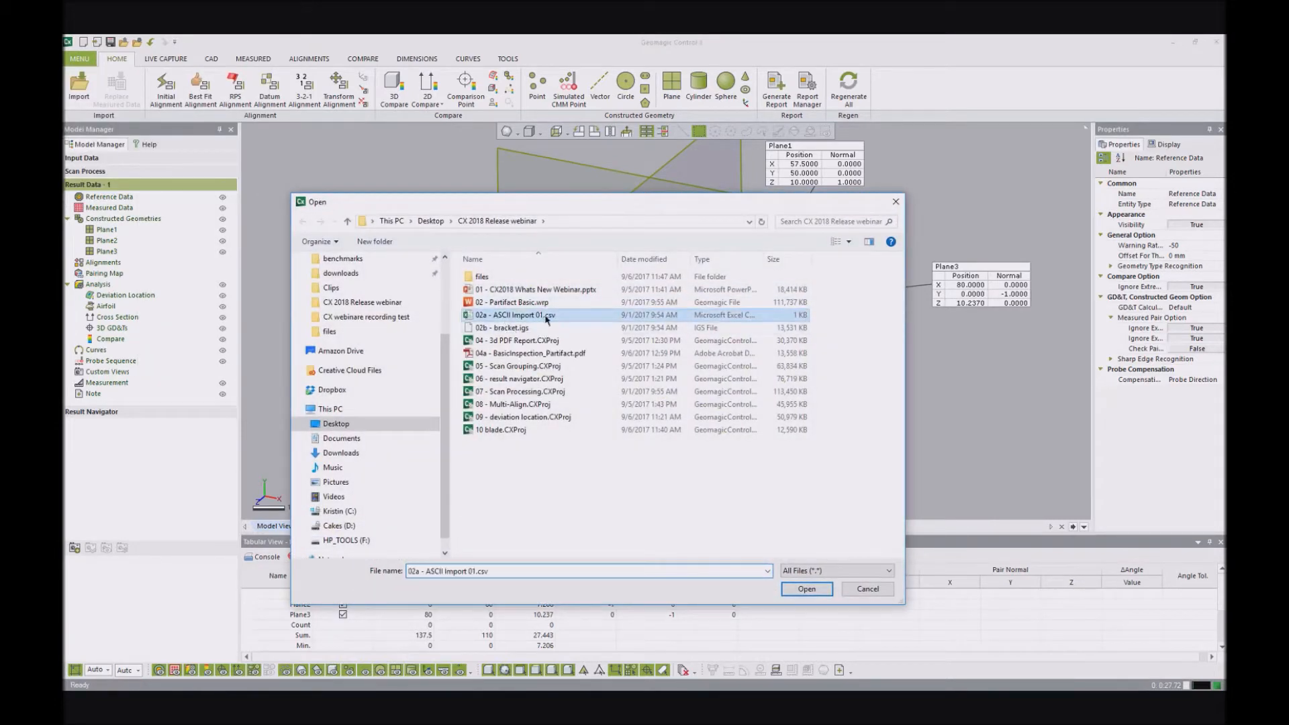
left_click(806, 589)
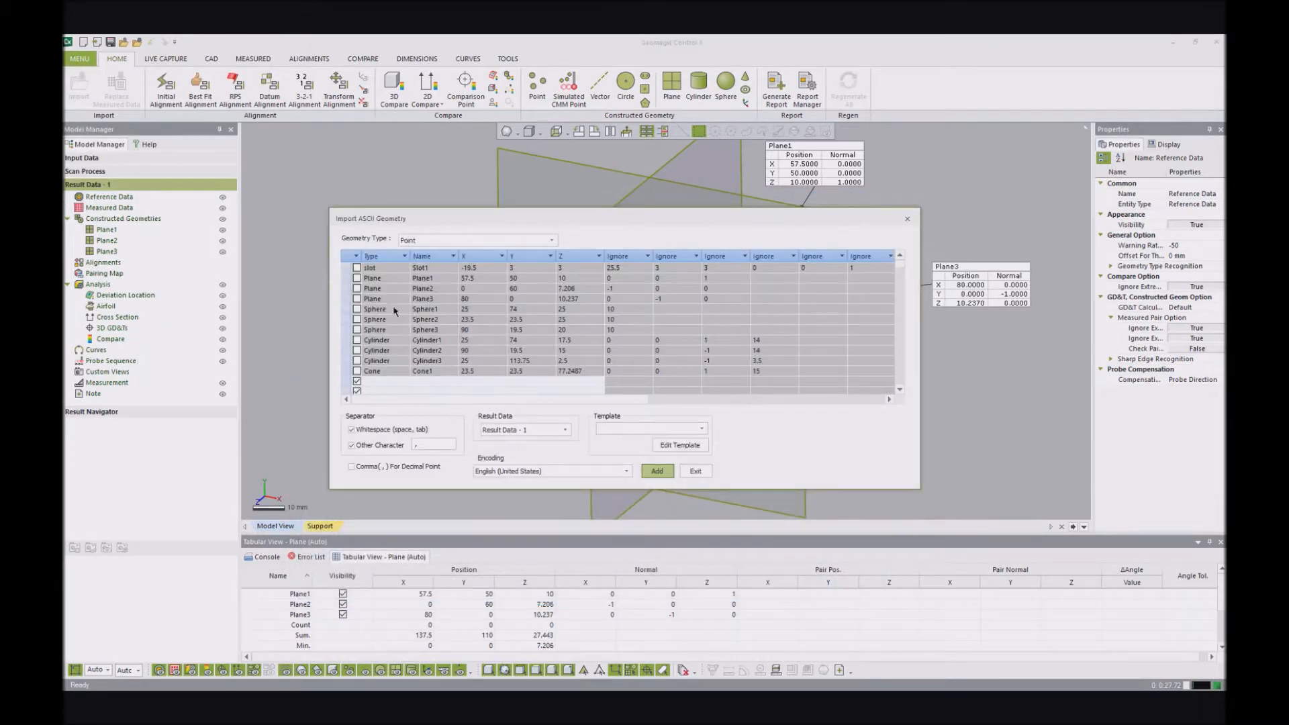
left_click(553, 241)
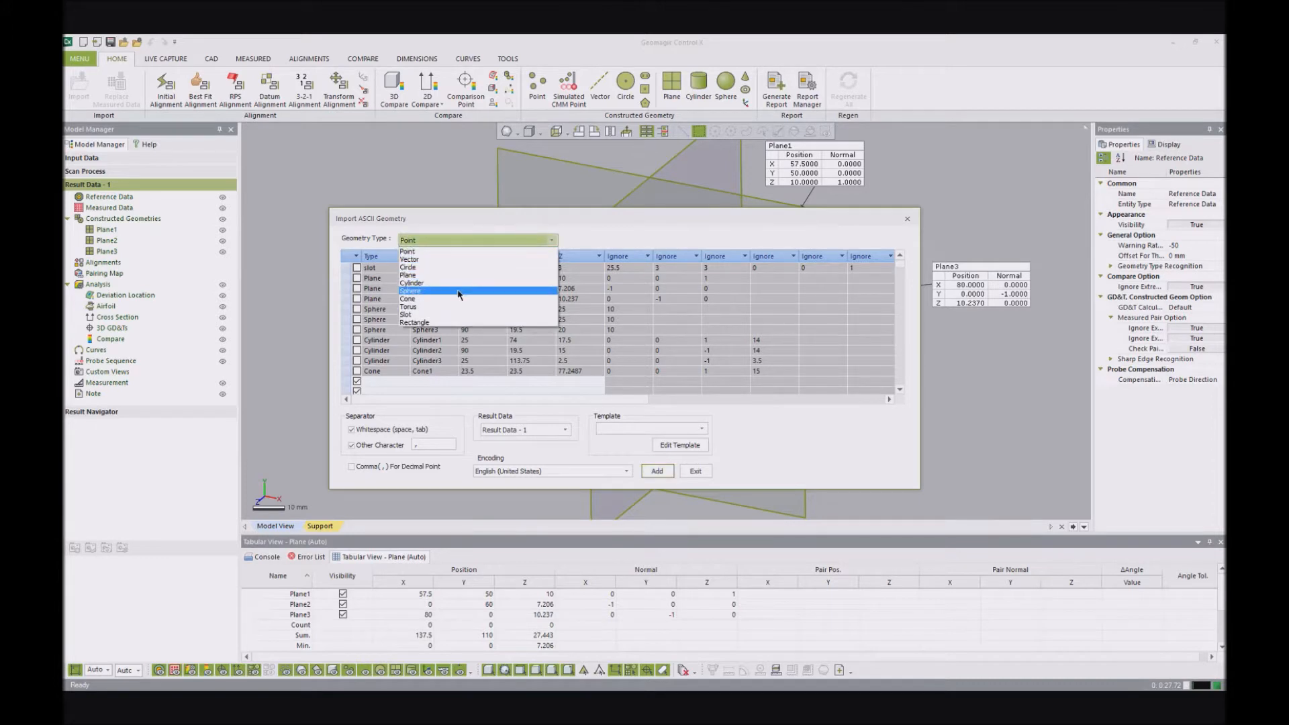
left_click(460, 291)
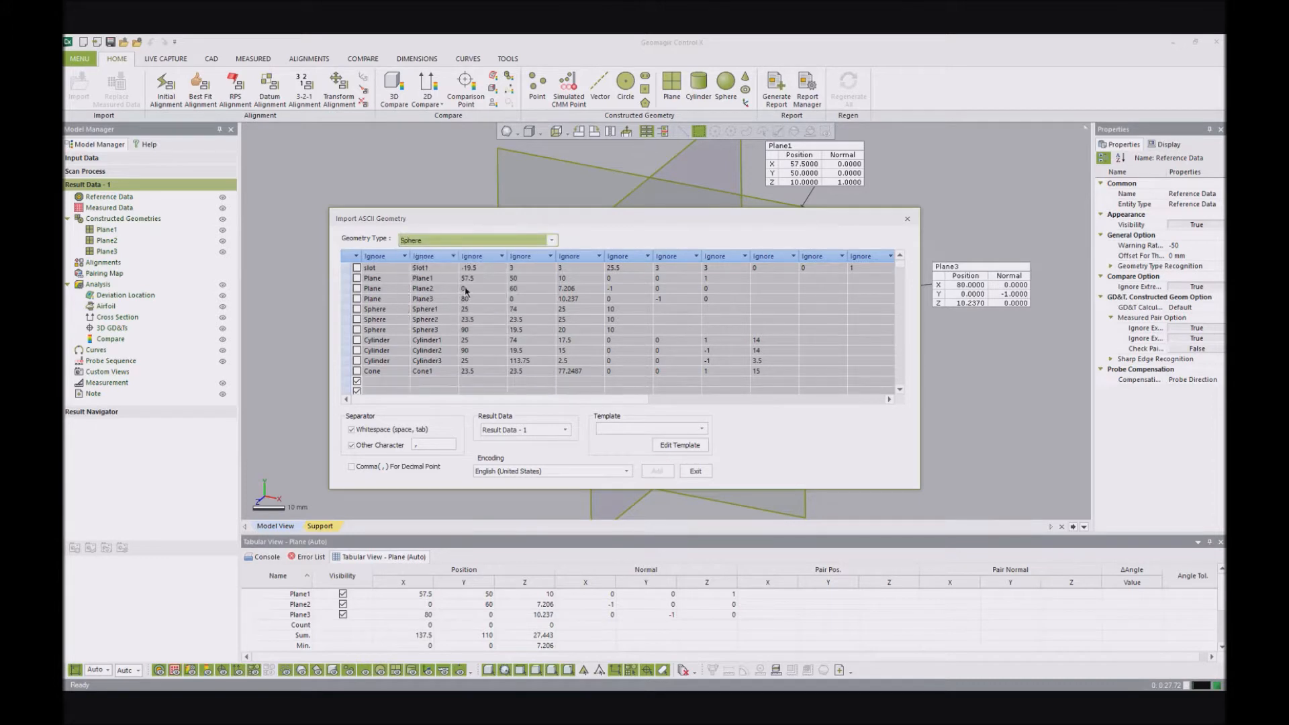
left_click(695, 471)
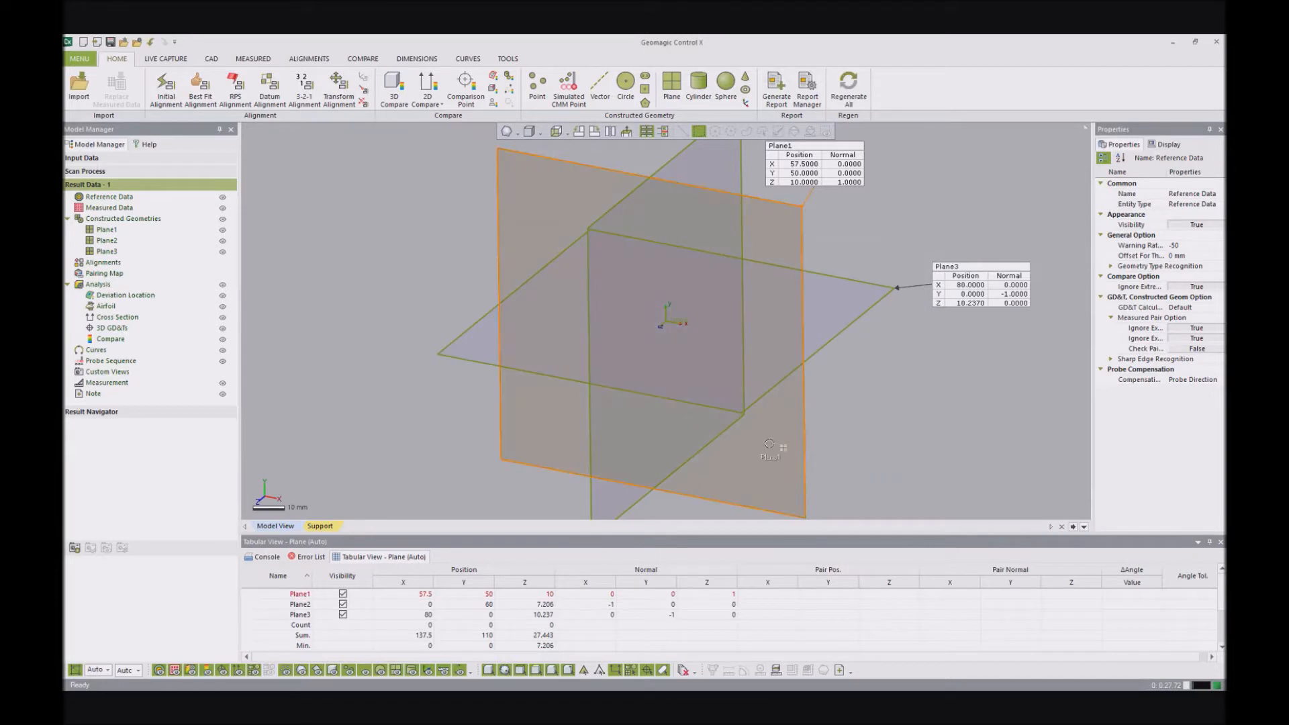
right_click_drag(698, 264, 727, 262)
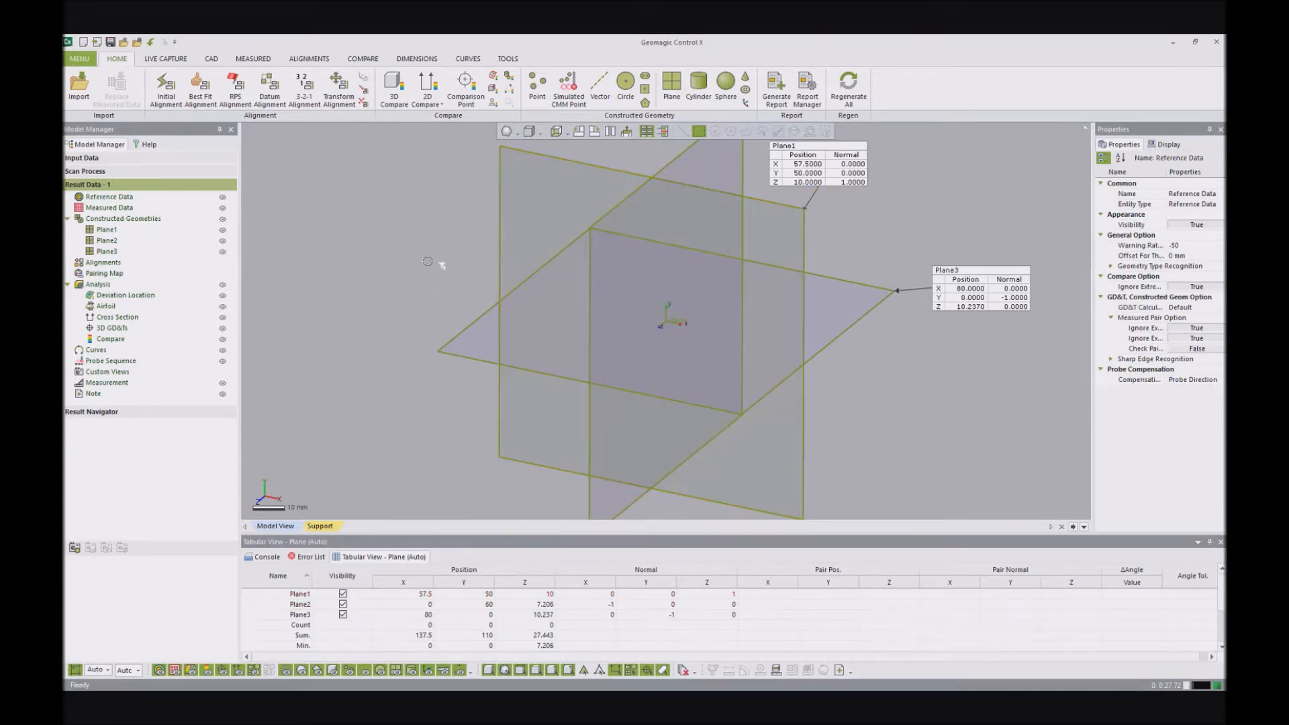
- Run the LiveInspect process without an alignment feature, advance to the guided measurement of Plane1, and exit it
left_click(166, 59)
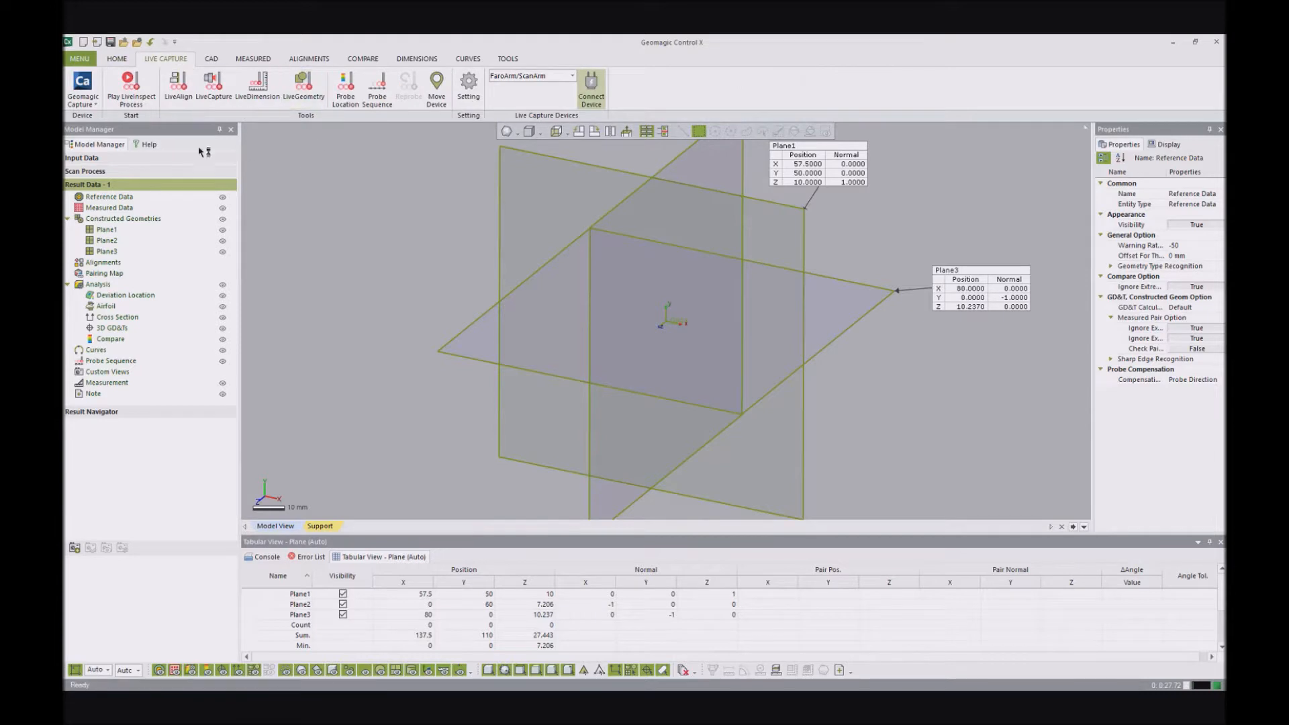
left_click(131, 87)
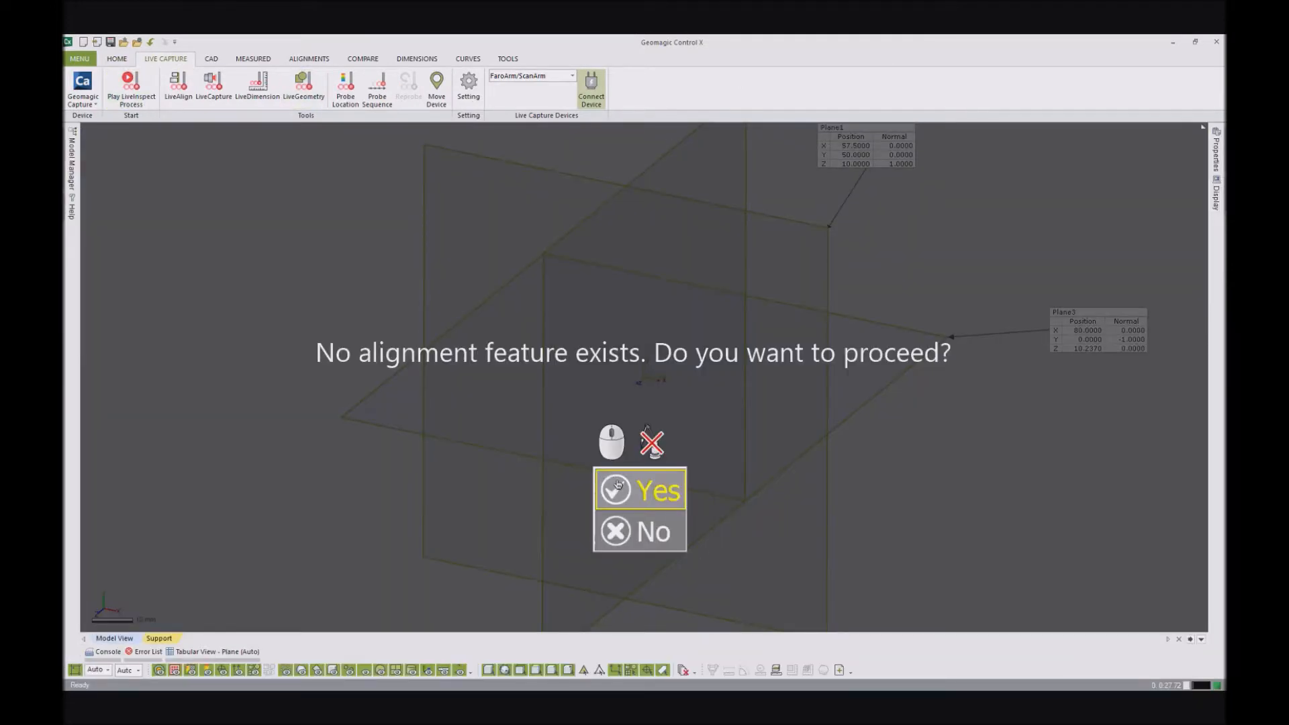
left_click(643, 485)
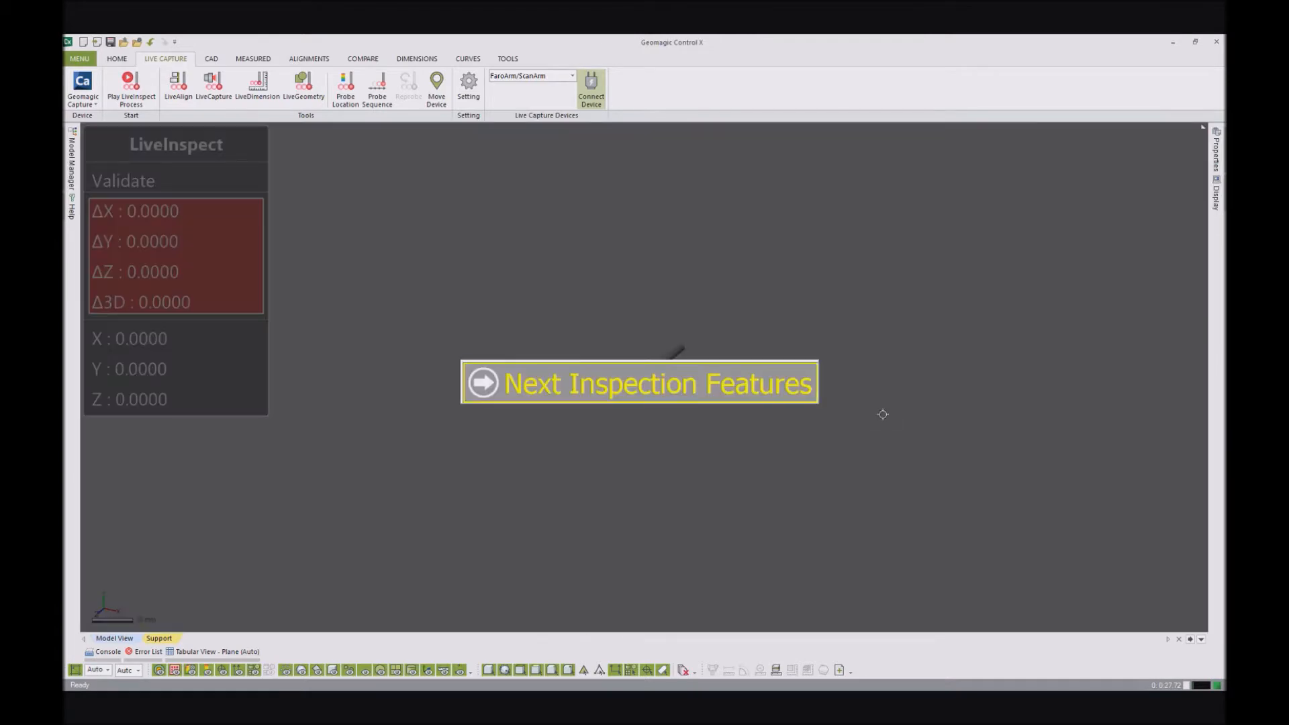
left_click(524, 393)
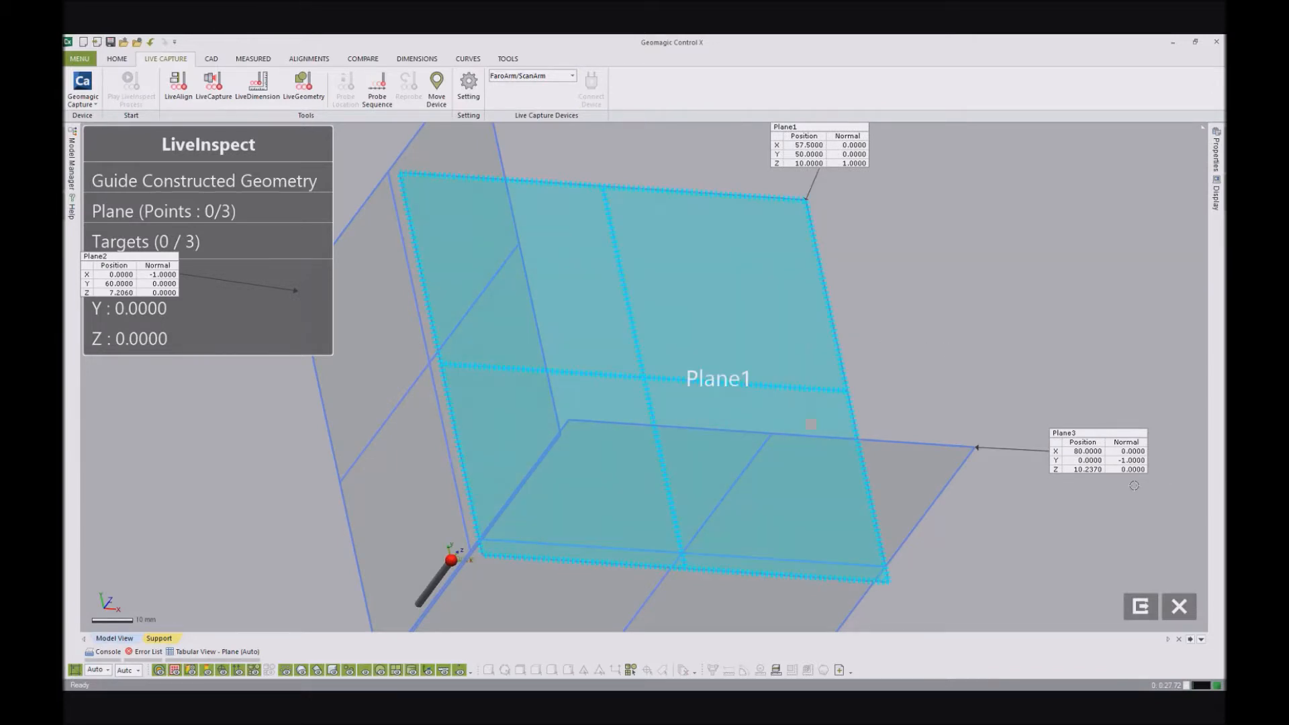
left_click(1134, 600)
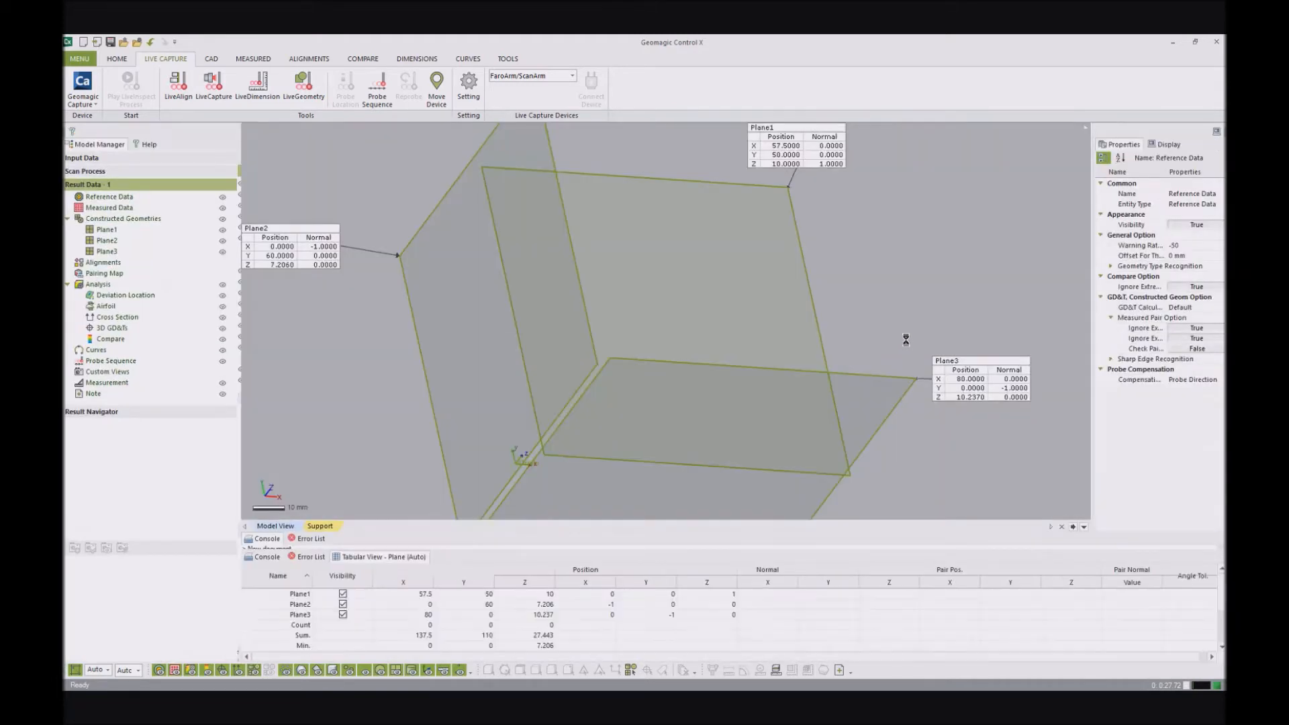
right_click_drag(712, 302, 678, 318)
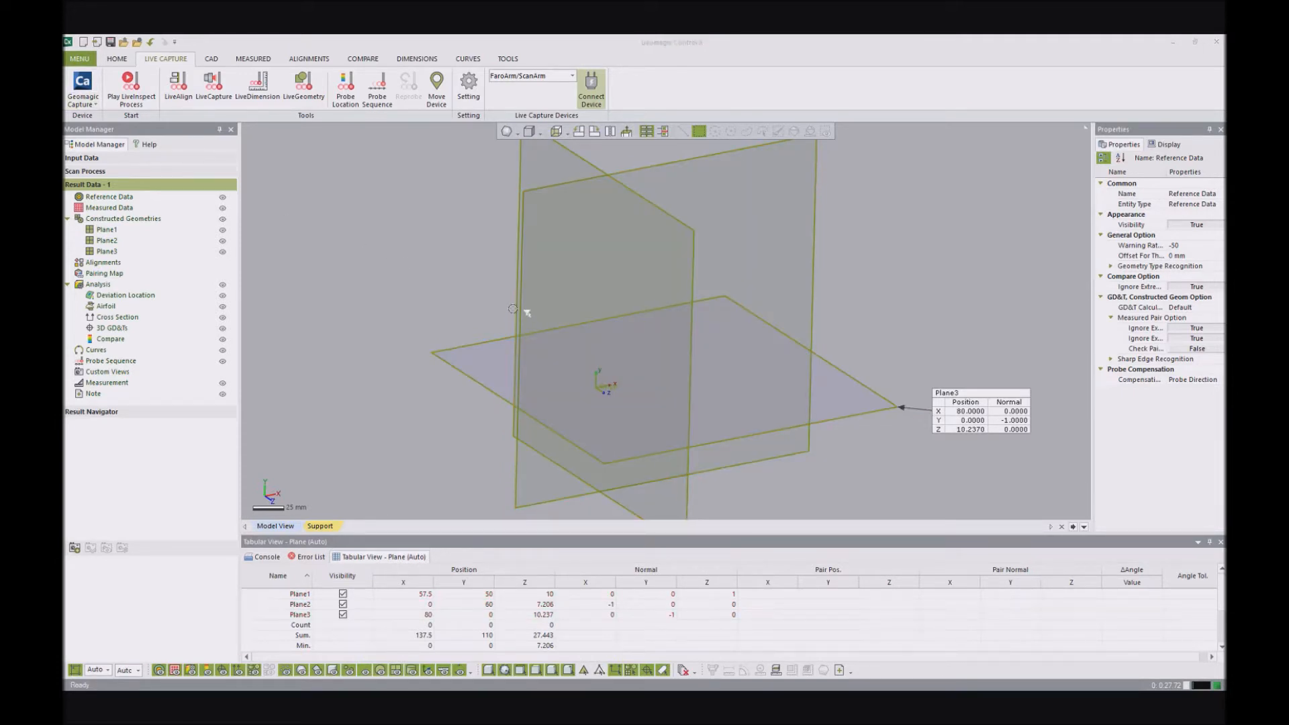
mouse_move(661, 257)
right_mouse_down()
mouse_move(659, 273)
mouse_move(625, 243)
mouse_move(661, 259)
mouse_move(646, 263)
right_mouse_up()
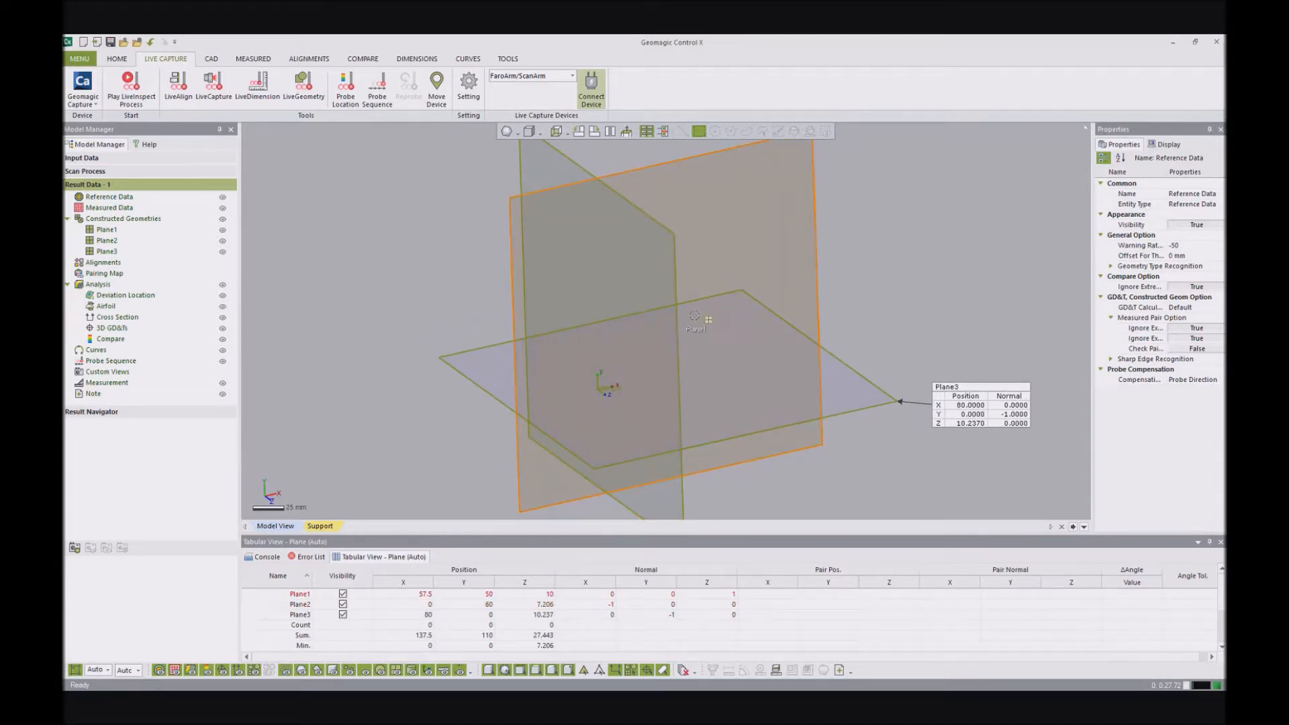
right_click_drag(612, 300, 580, 312)
right_click_drag(590, 324, 575, 279)
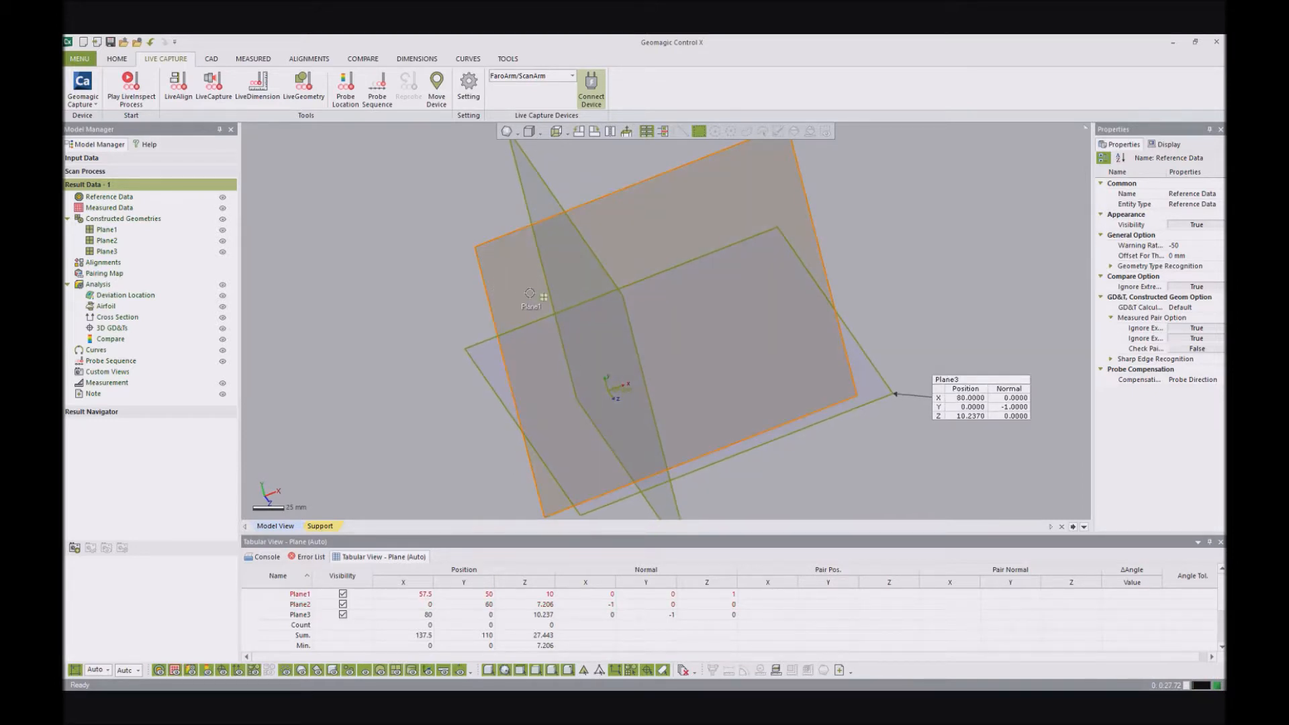
- Start a new project without saving changes to the current model
mouse_move(664, 291)
right_mouse_down()
mouse_move(644, 268)
mouse_move(666, 265)
mouse_move(653, 251)
mouse_move(661, 276)
right_mouse_up()
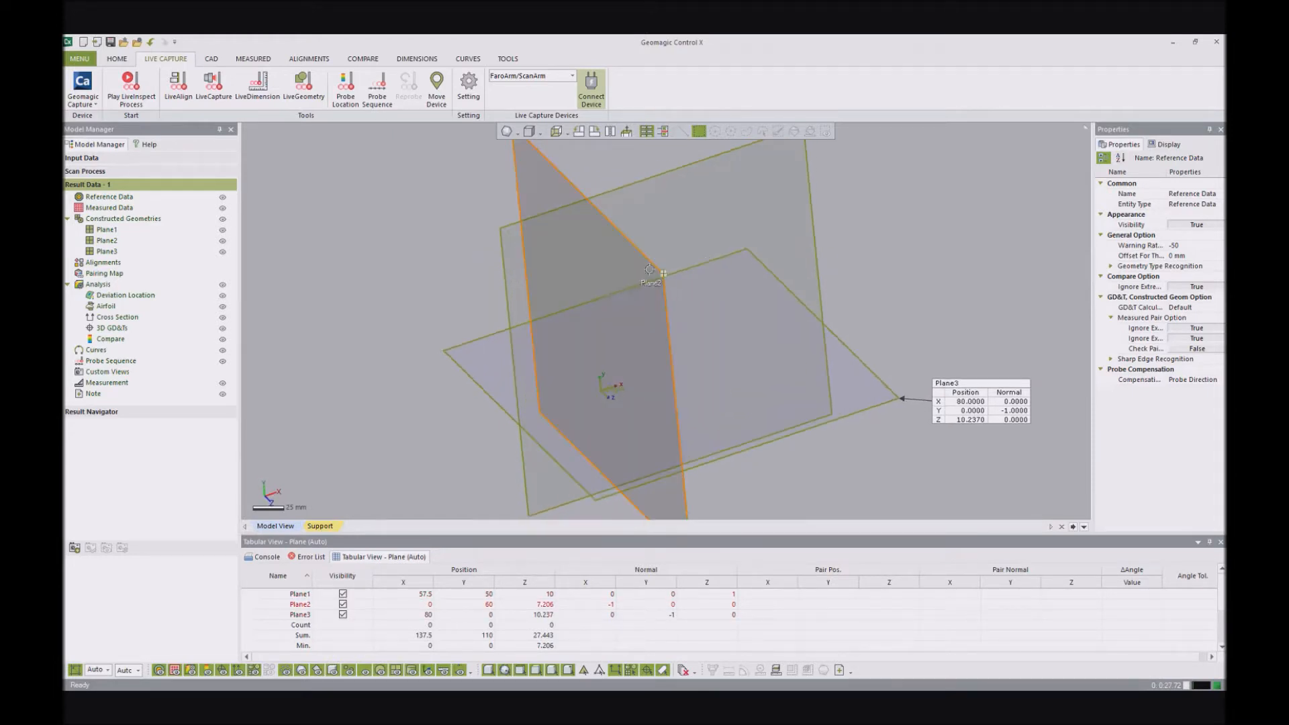
left_click(83, 43)
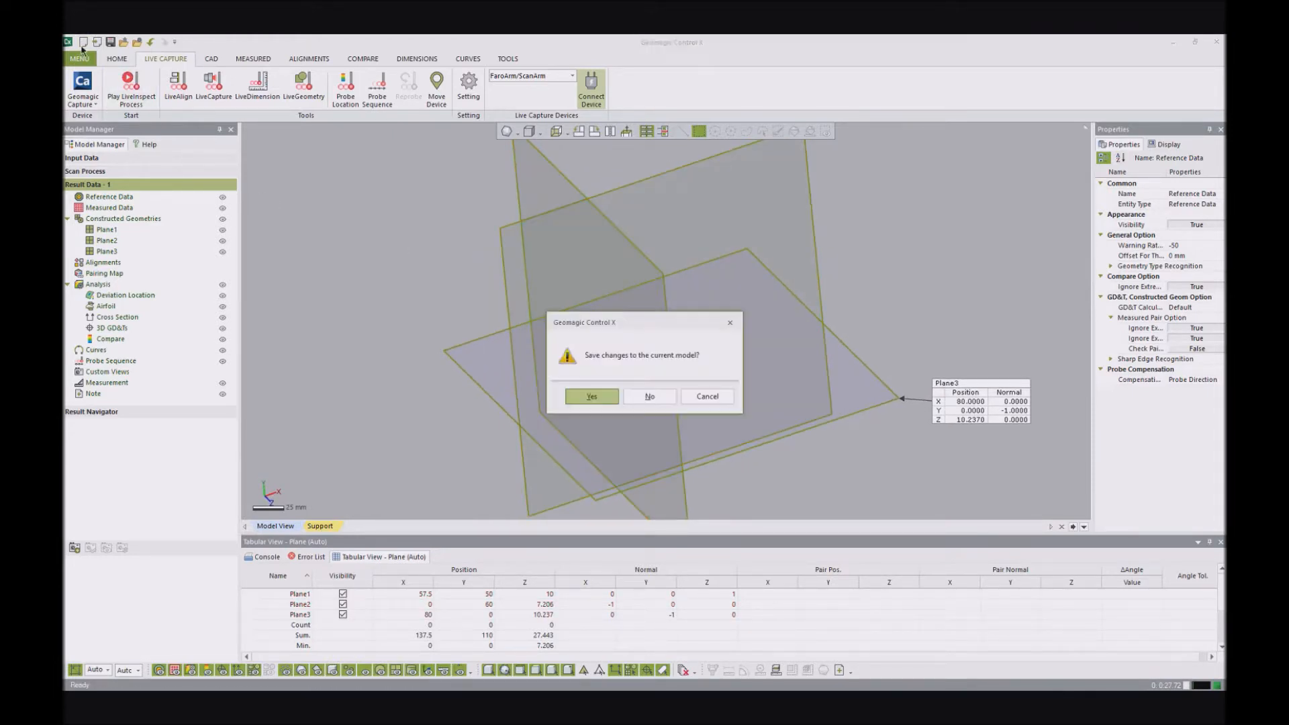
left_click(649, 396)
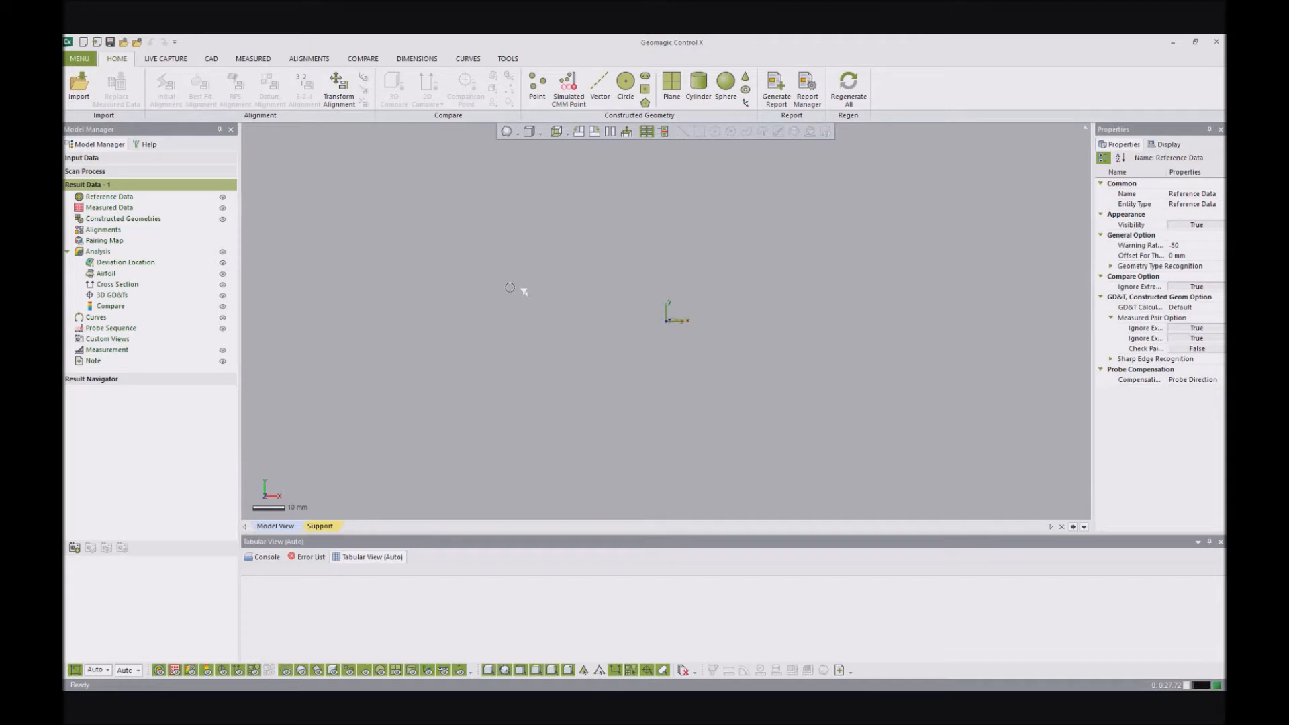
- Import 02b - bracket.igs with the Tessellate CAD option enabled
left_click(75, 89)
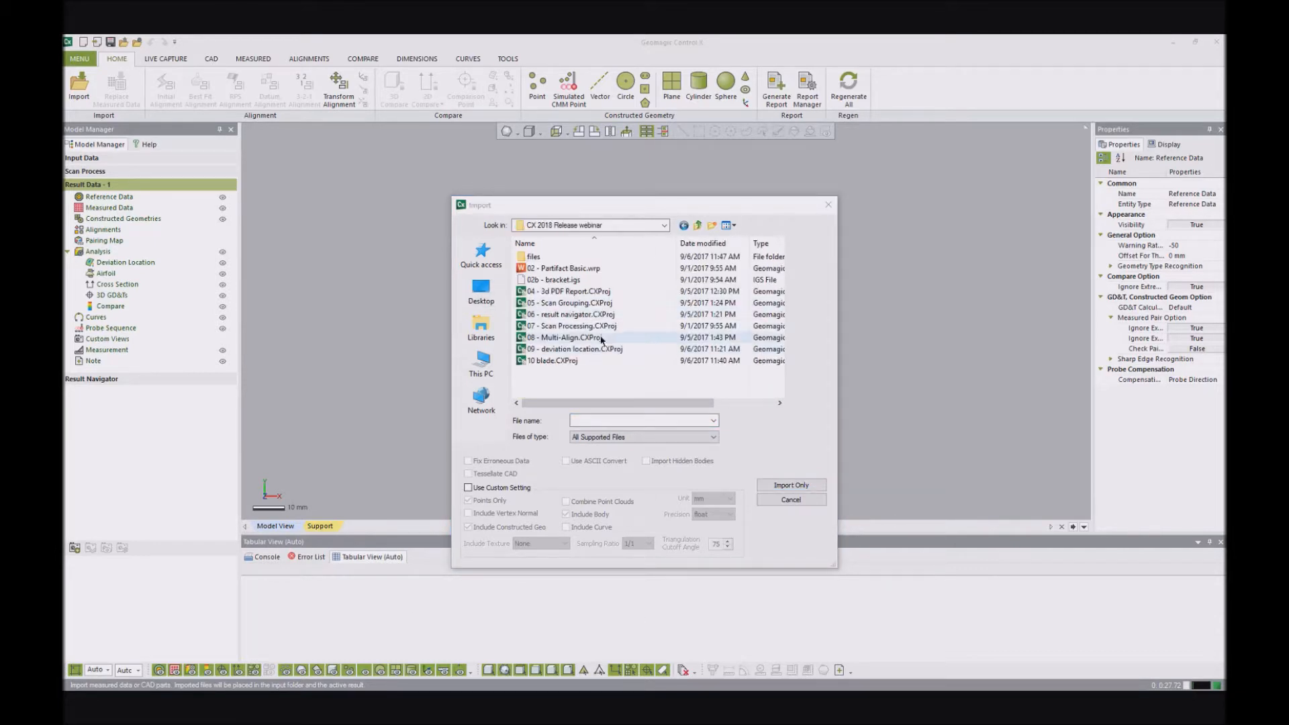
left_click(563, 280)
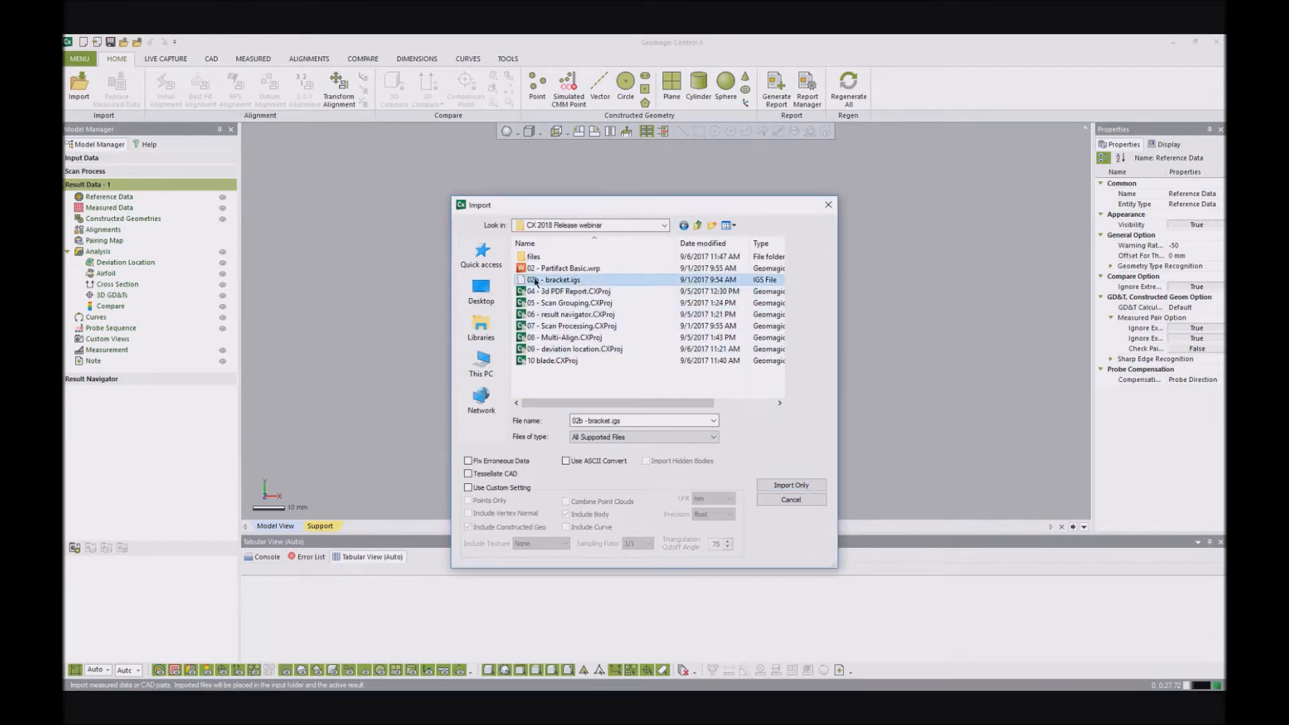
left_click_drag(694, 209, 692, 144)
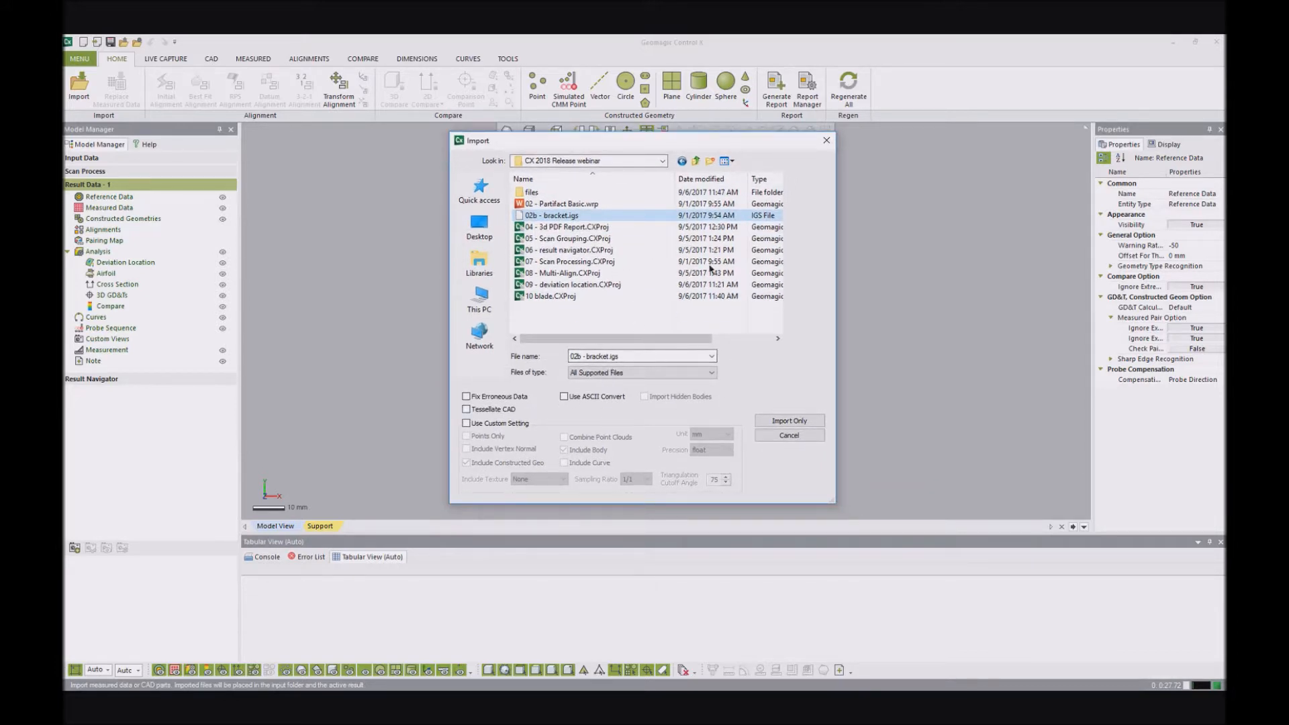
left_click(478, 411)
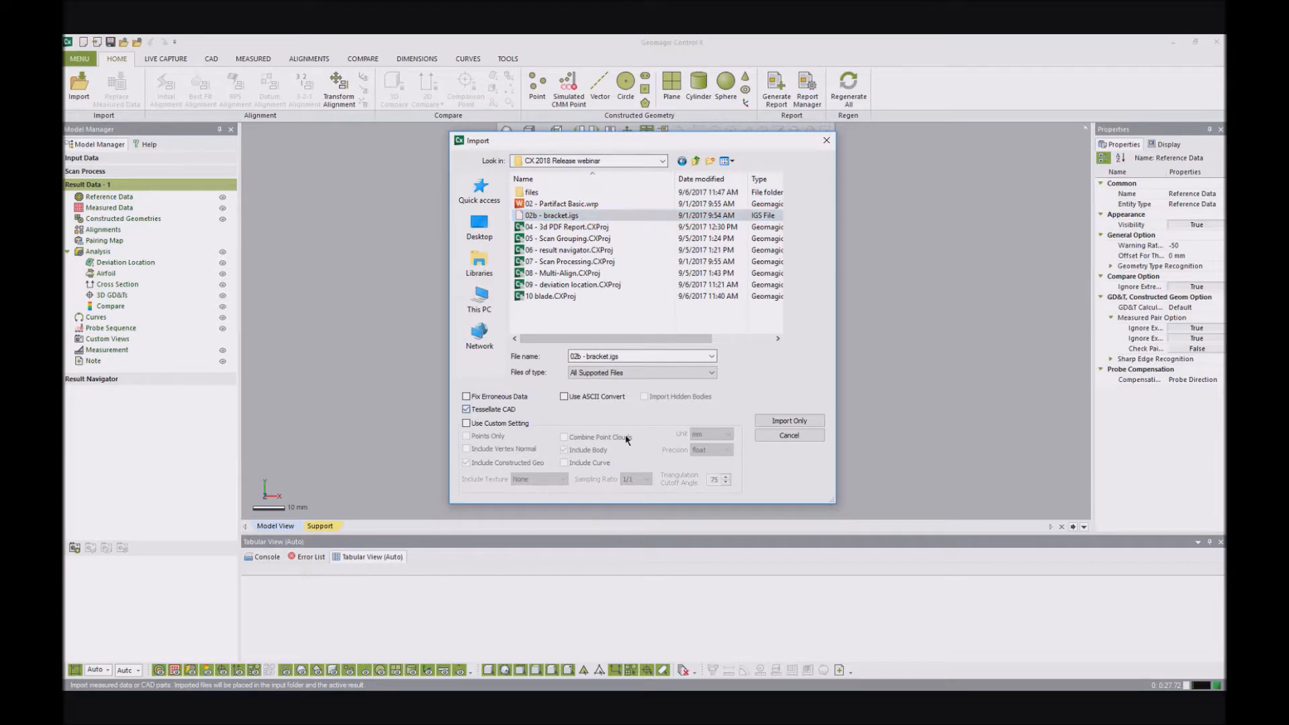
left_click(785, 422)
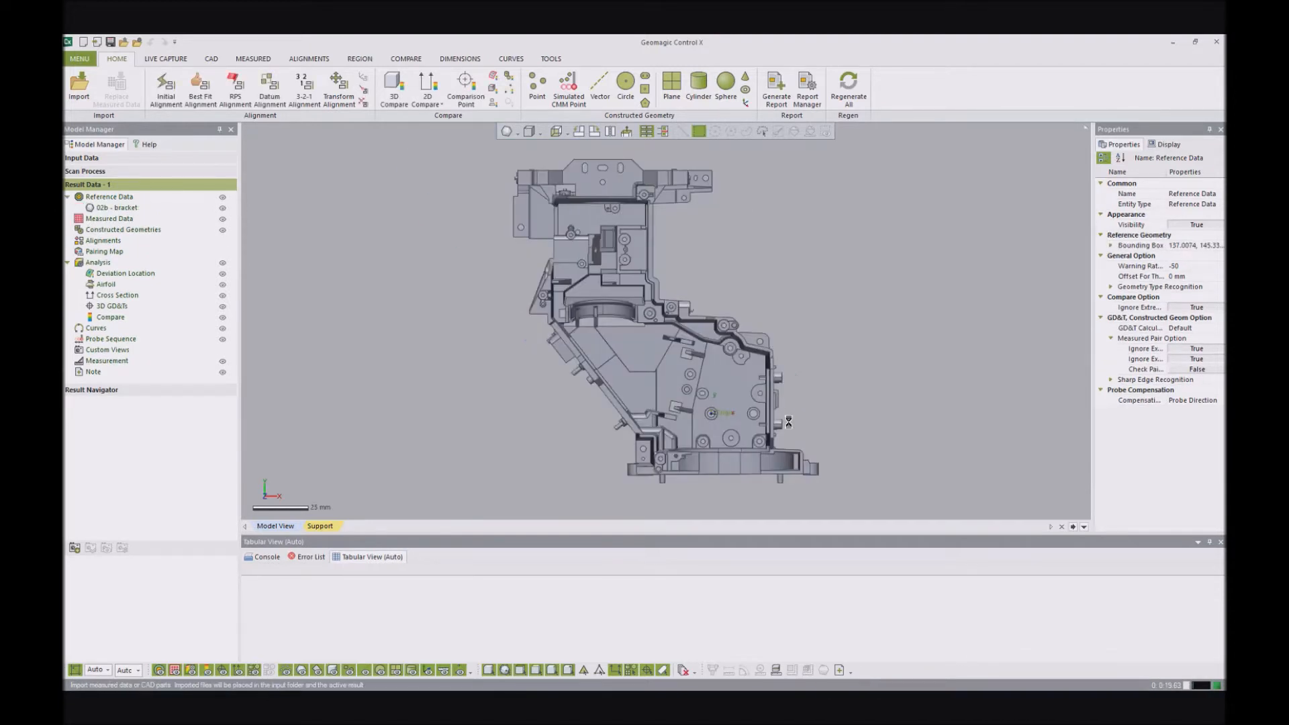
- Examine the tessellated bracket's recognized regions by selecting several of its plane and cylinder faces one after another
right_click_drag(703, 375, 630, 275)
scroll(626, 272, "up", 5)
scroll(820, 311, "down", 4)
scroll(806, 312, "up", 4)
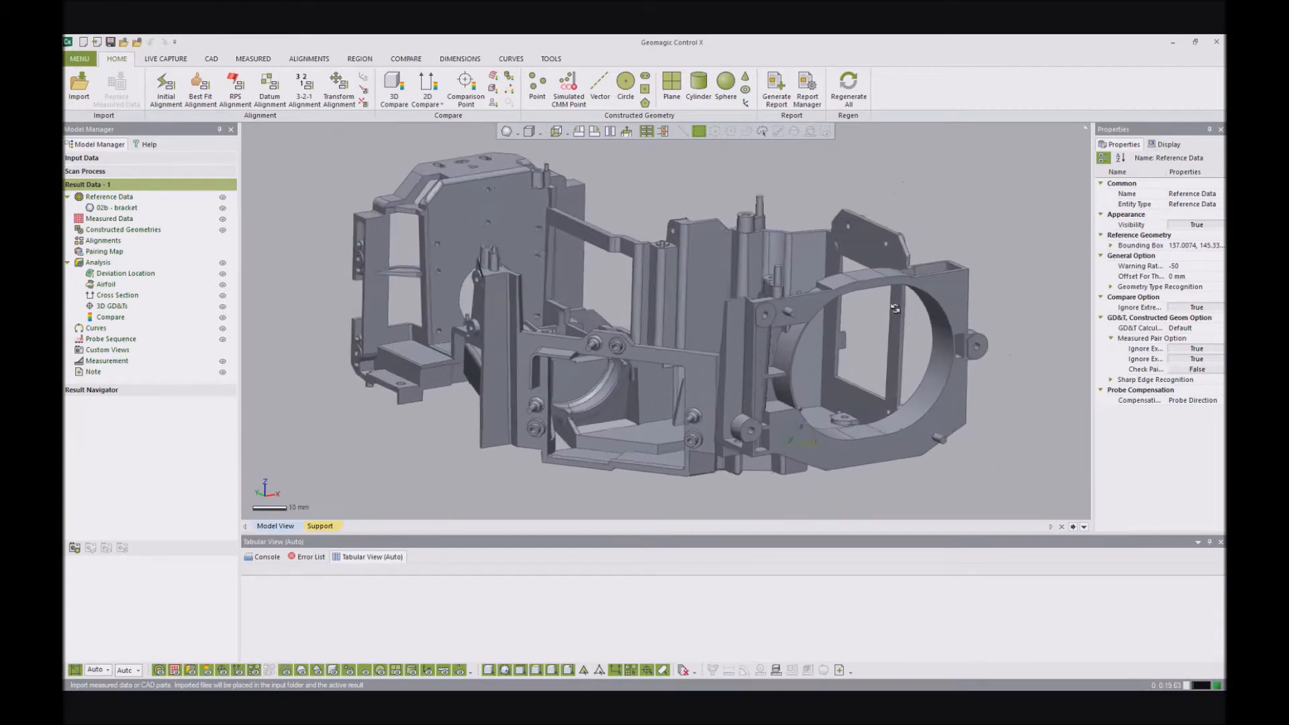
right_click_drag(892, 319, 943, 326)
right_click_drag(799, 308, 855, 310)
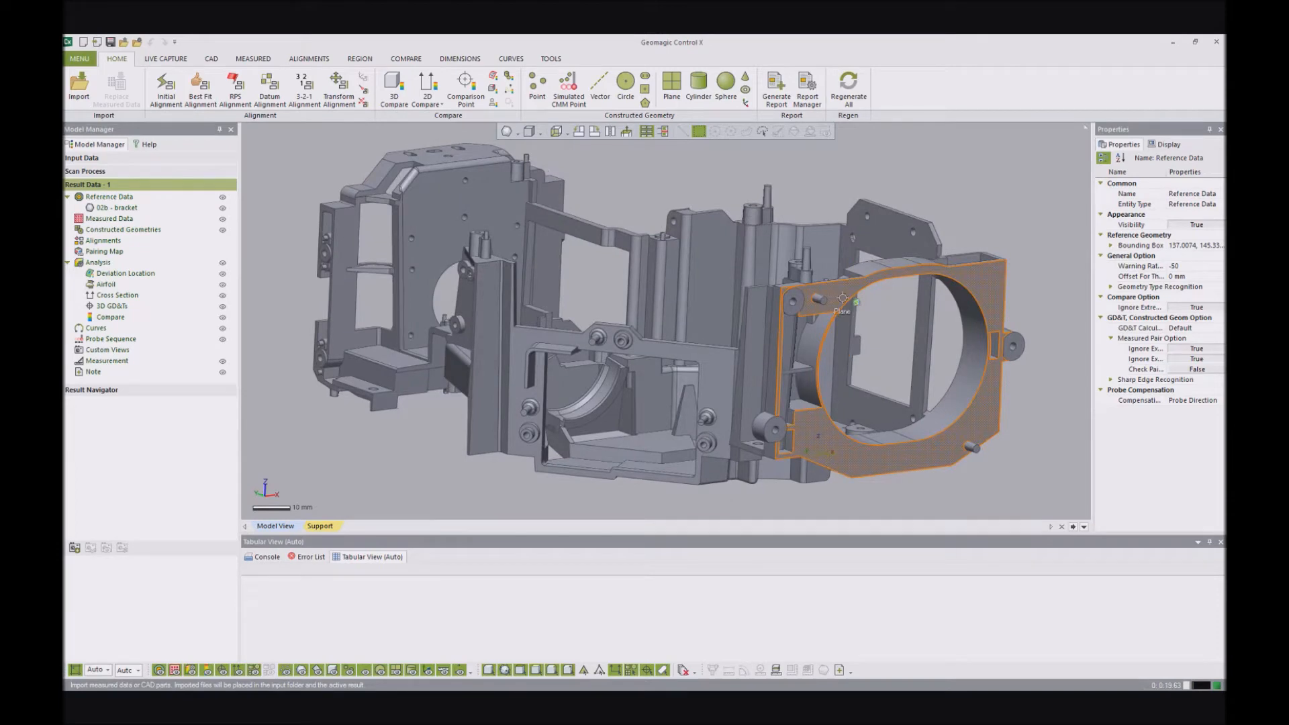
left_click(975, 409)
left_click(440, 235)
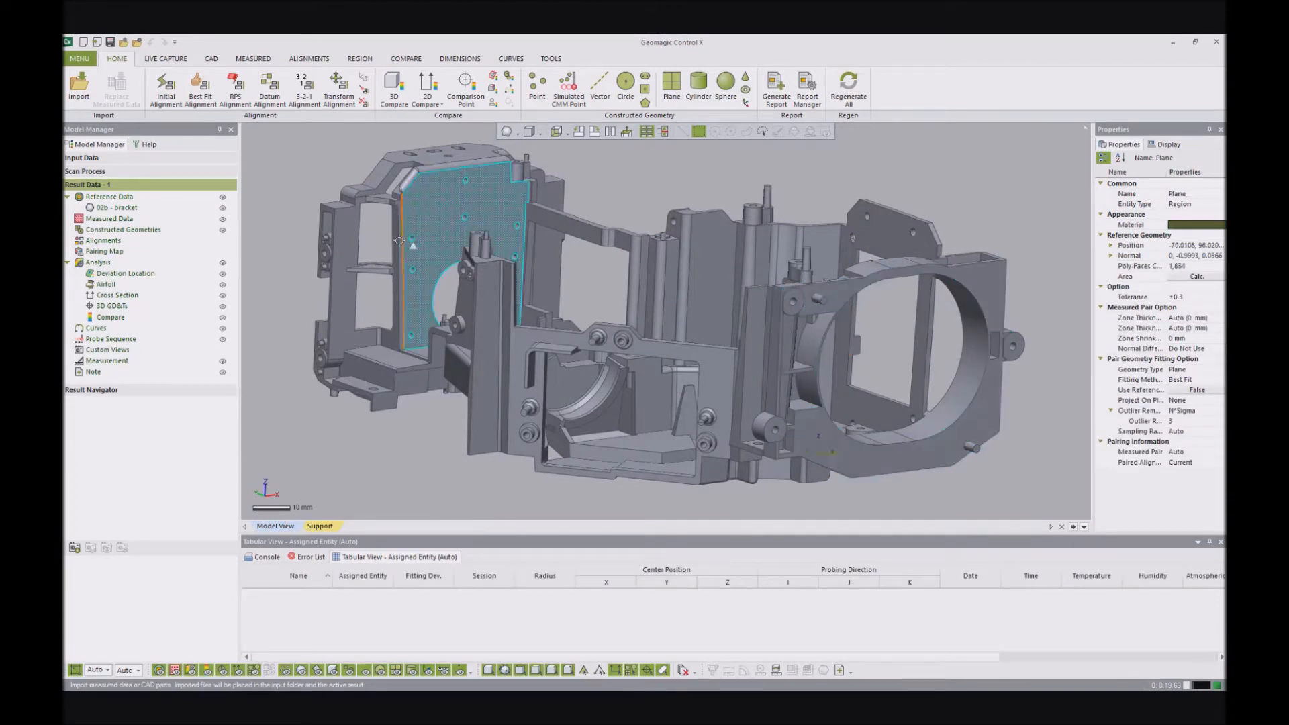
left_click(351, 235)
right_click_drag(433, 282, 463, 255)
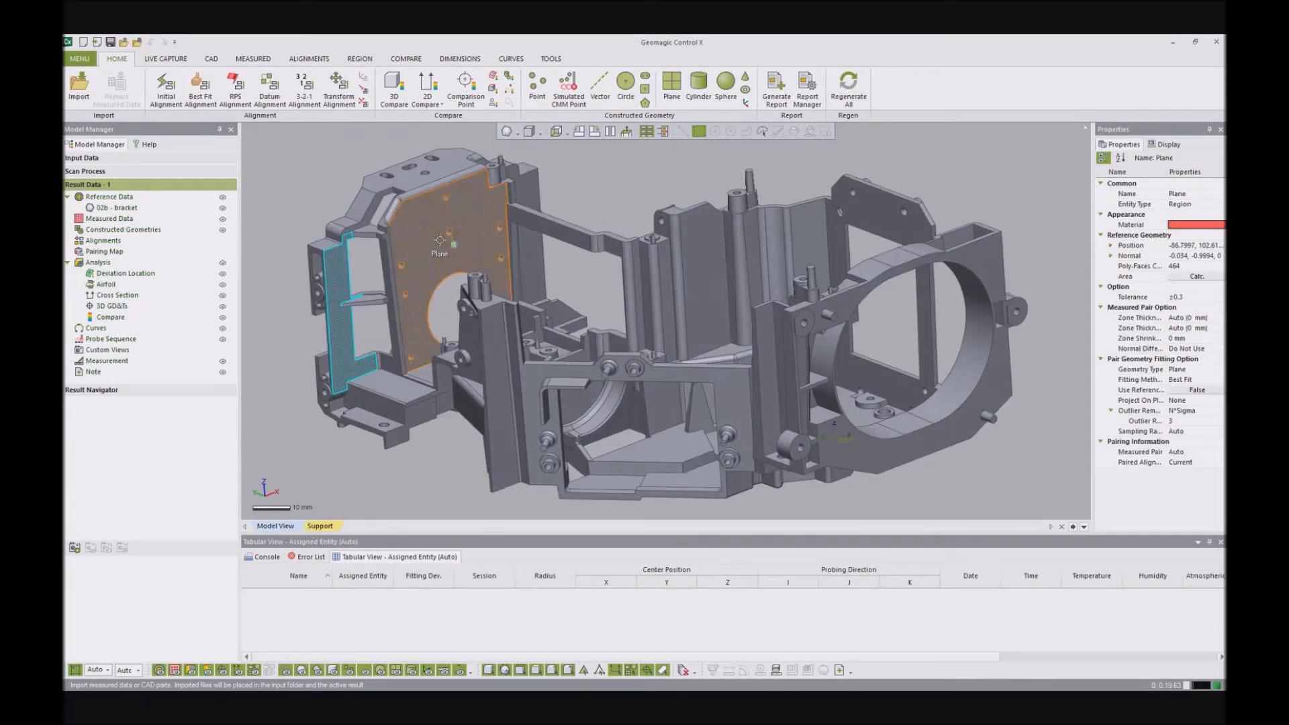
left_click(470, 245)
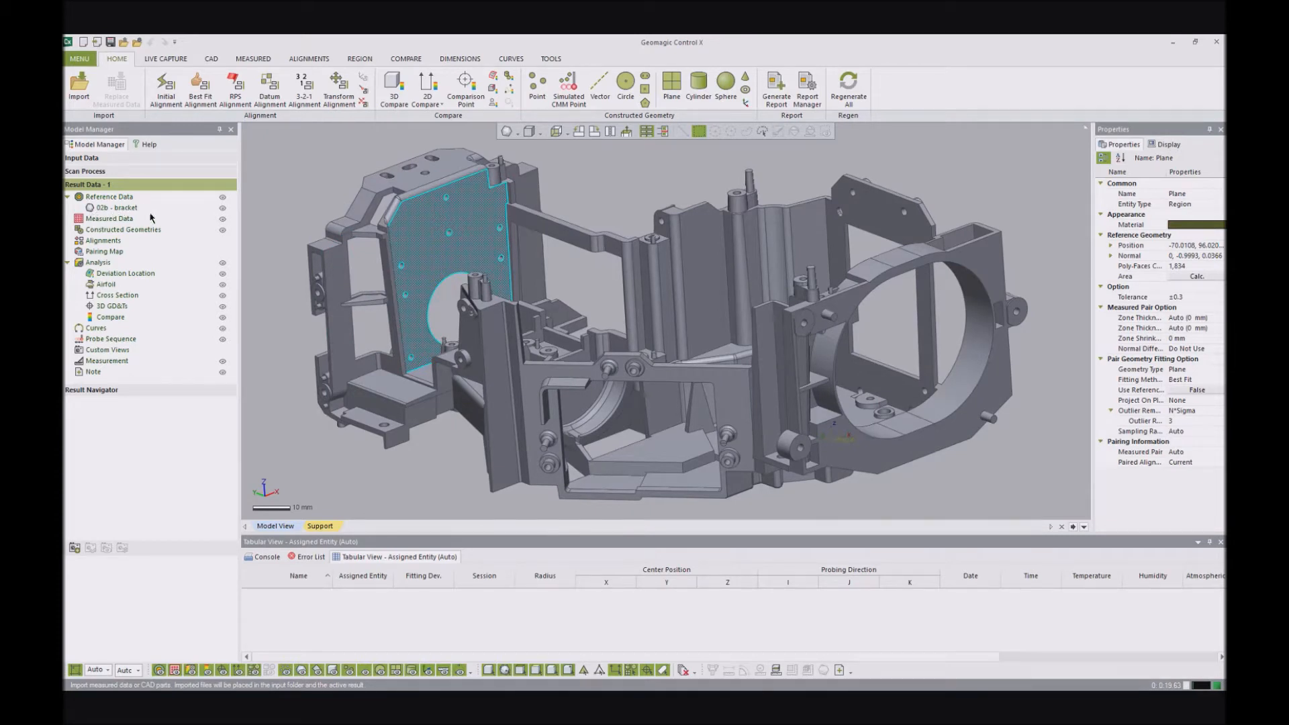
left_click(629, 195)
left_click(468, 207)
left_click(677, 232)
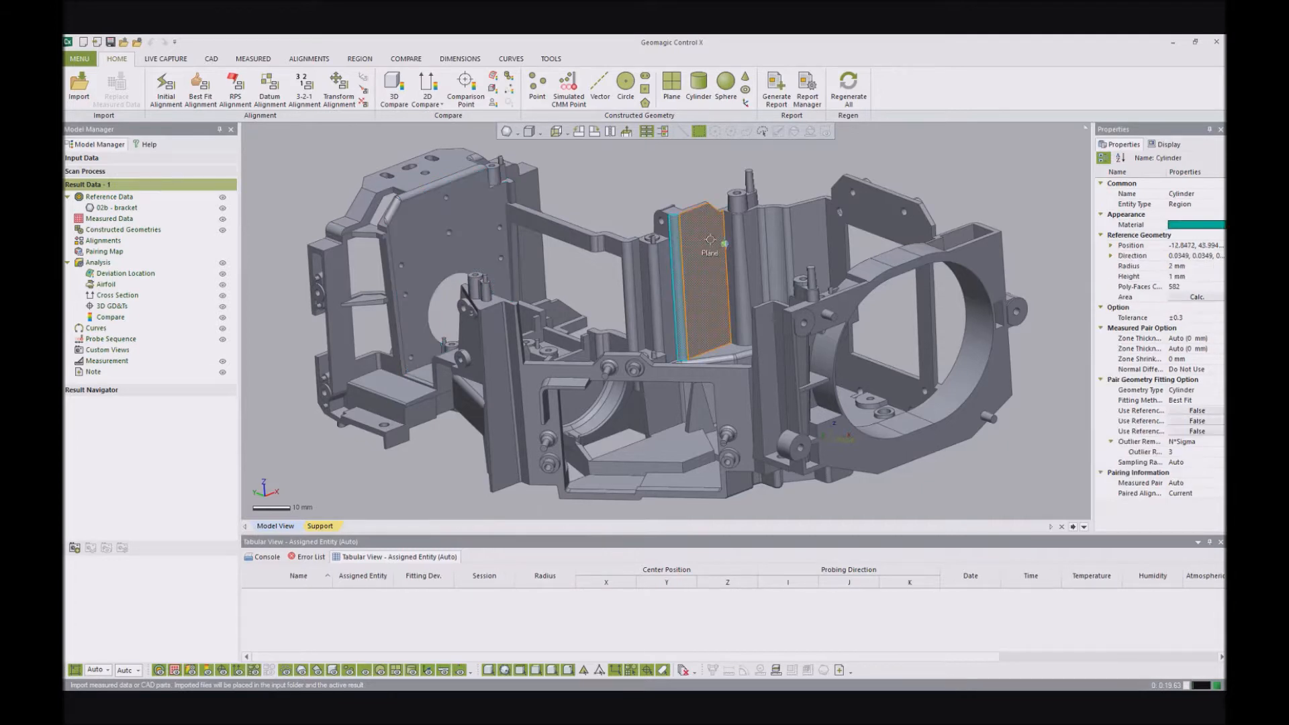
- Construct a reference plane from the flat face around the bracket's large circular opening using the Convert method
left_click(1000, 401)
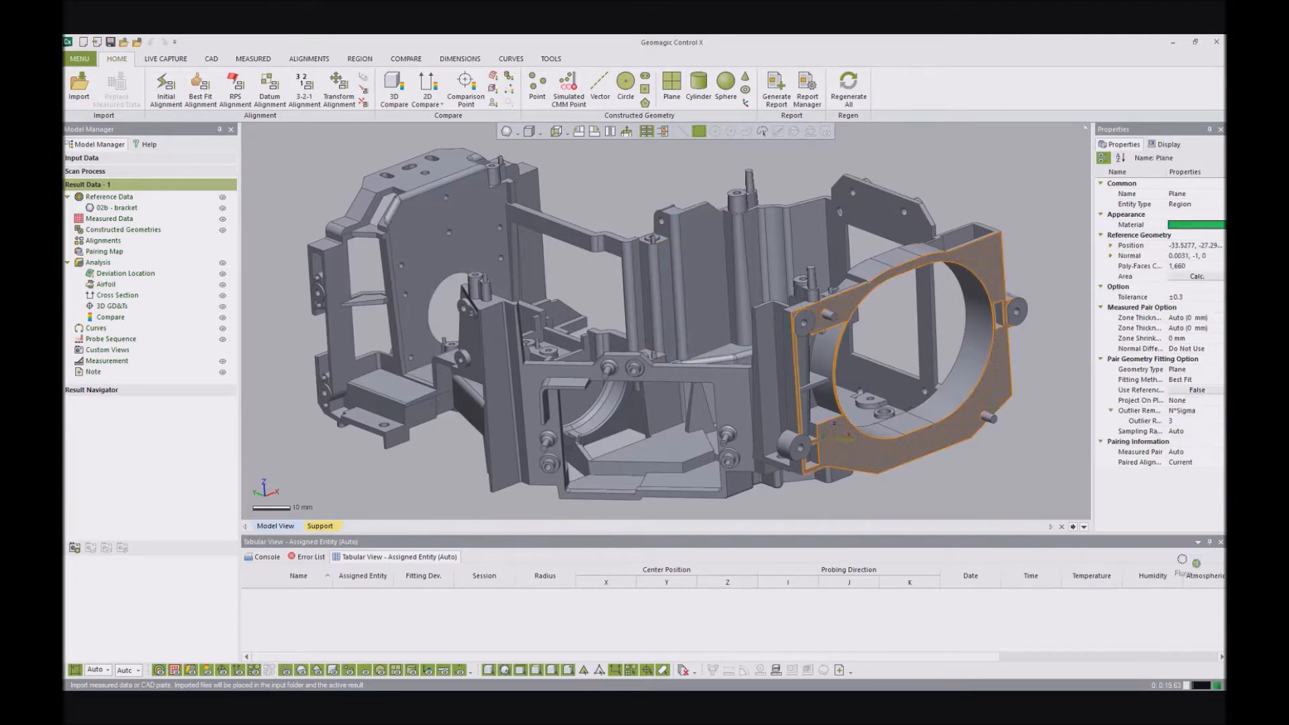
right_click_drag(795, 255, 816, 250)
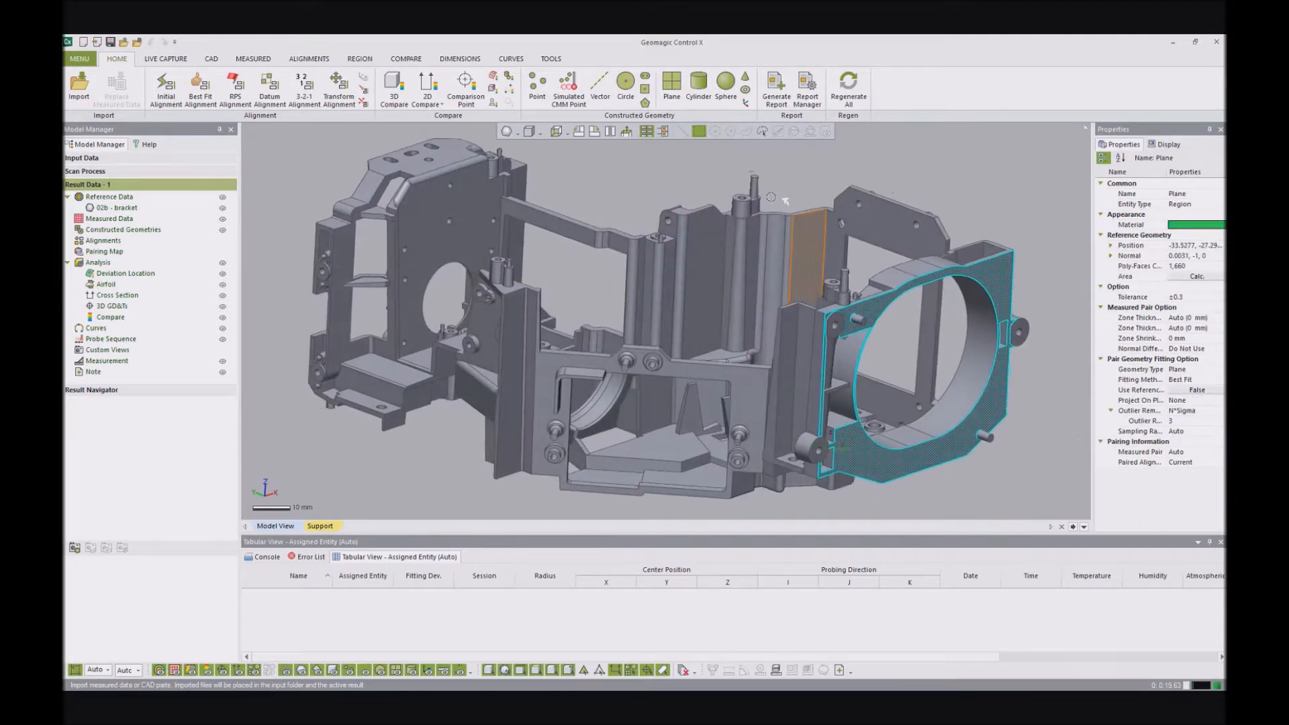
left_click(671, 86)
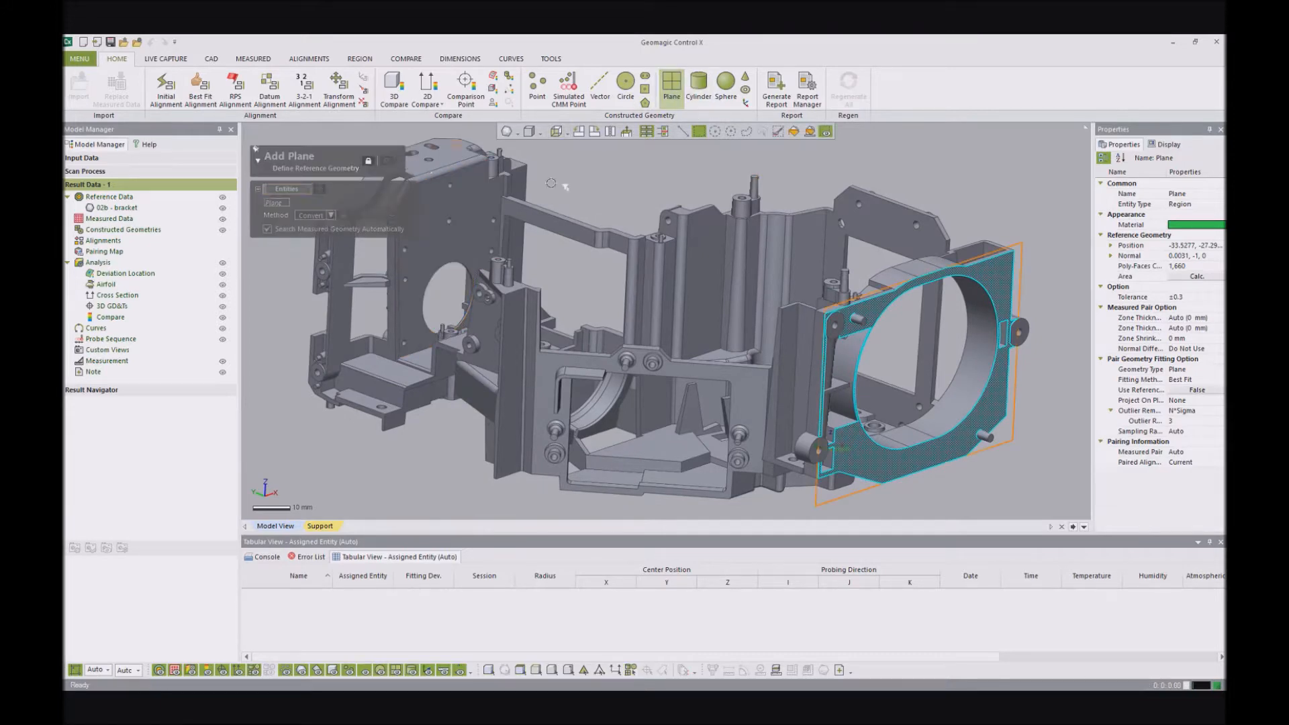
mouse_move(700, 263)
right_mouse_down()
mouse_move(684, 336)
mouse_move(705, 246)
mouse_move(771, 296)
mouse_move(591, 309)
mouse_move(694, 282)
right_mouse_up()
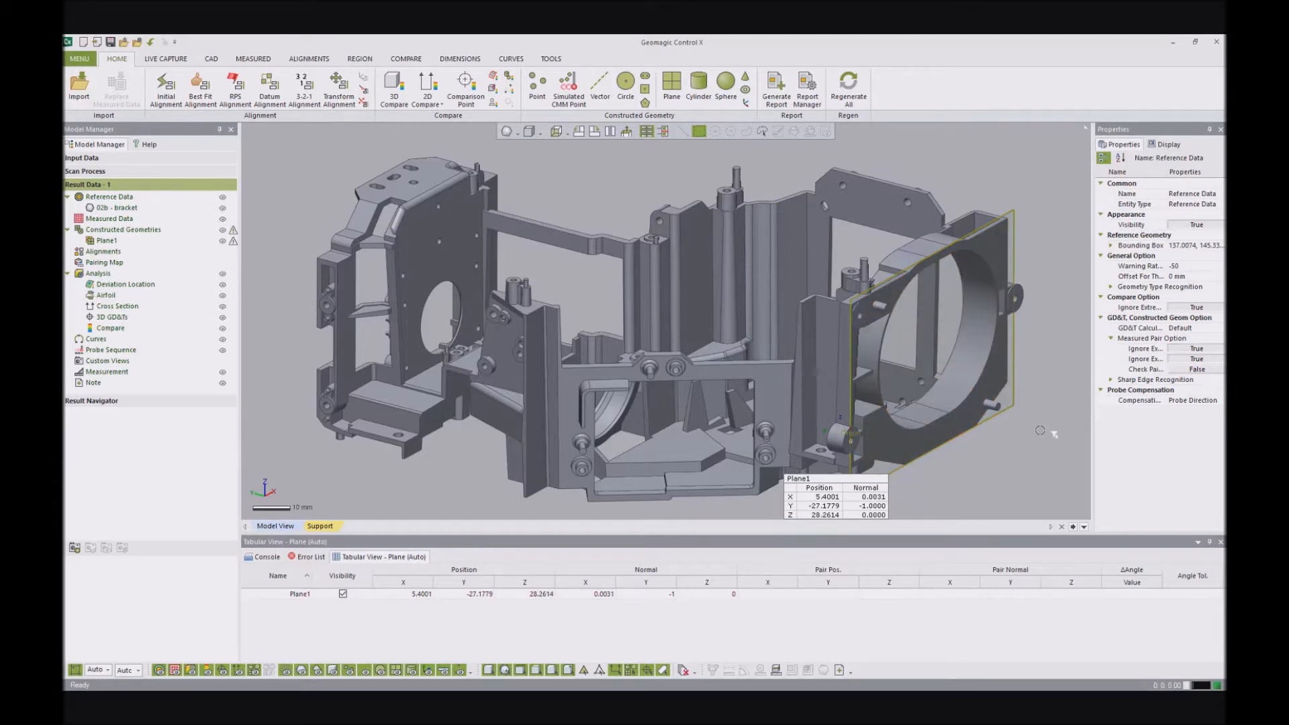
right_click_drag(763, 214, 779, 242)
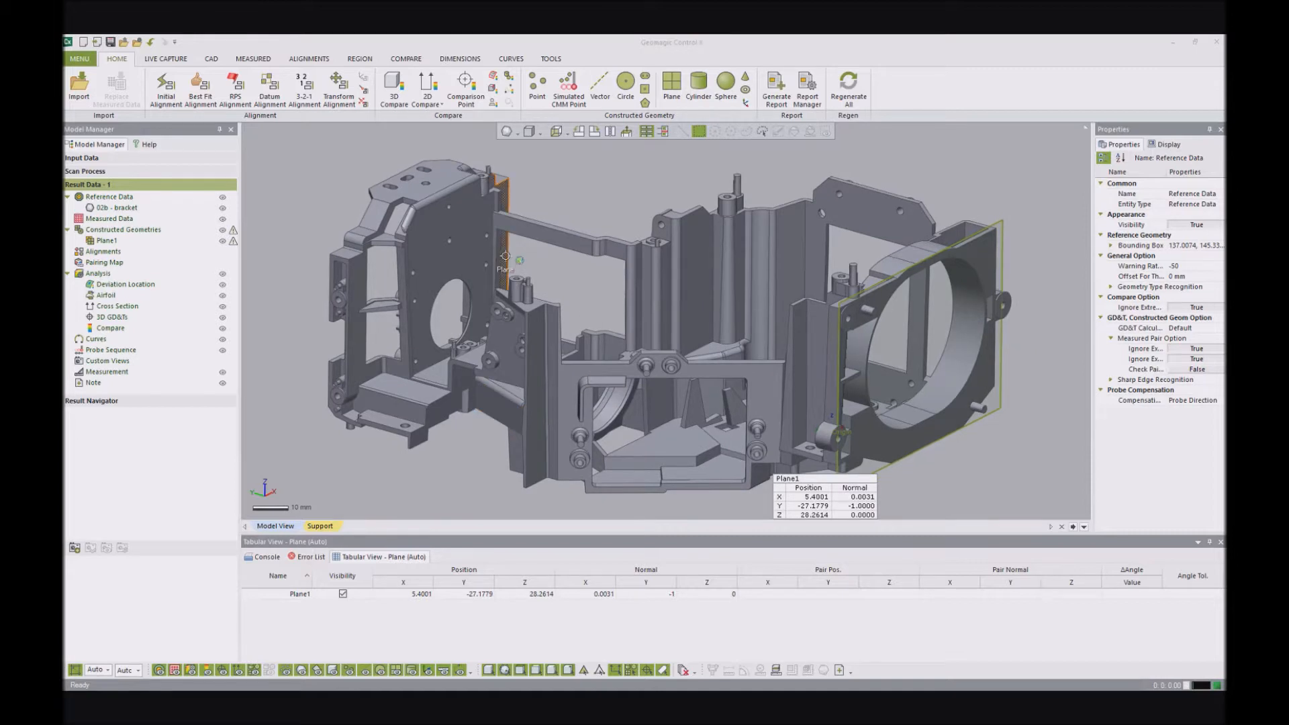
left_click(577, 163)
scroll(576, 162, "down", 1)
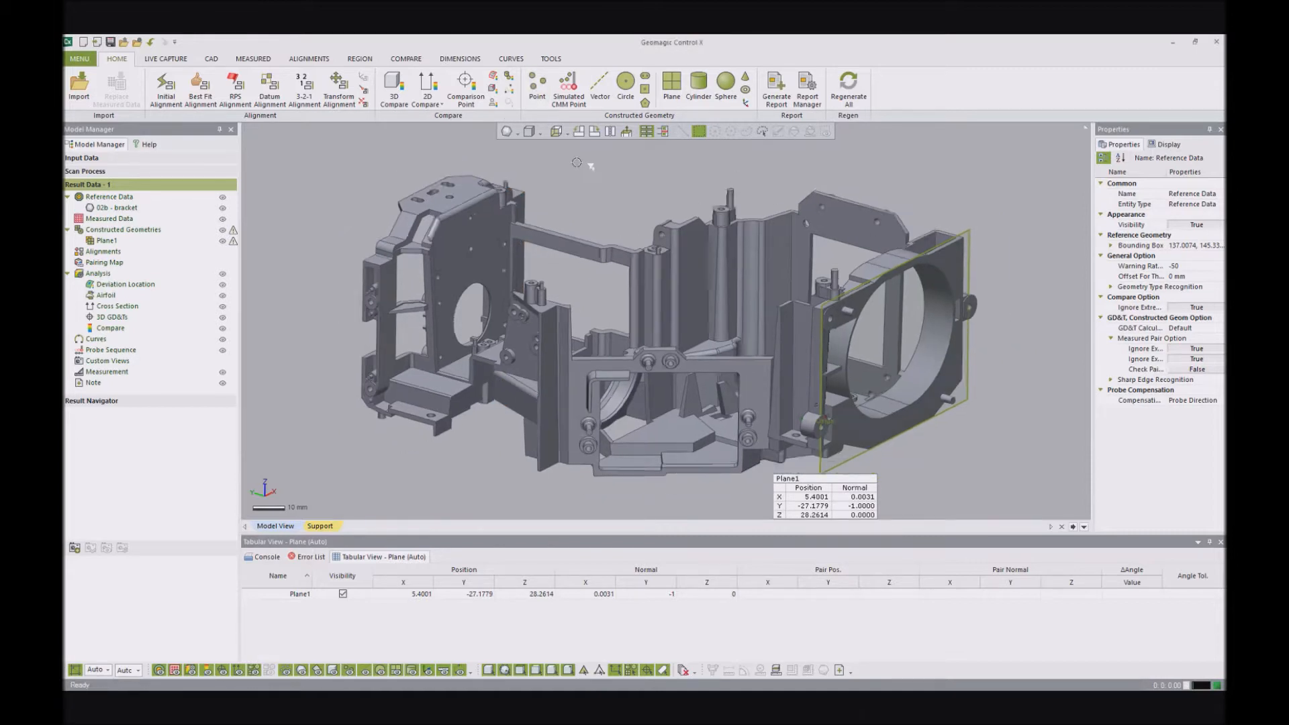
scroll(576, 162, "down", 2)
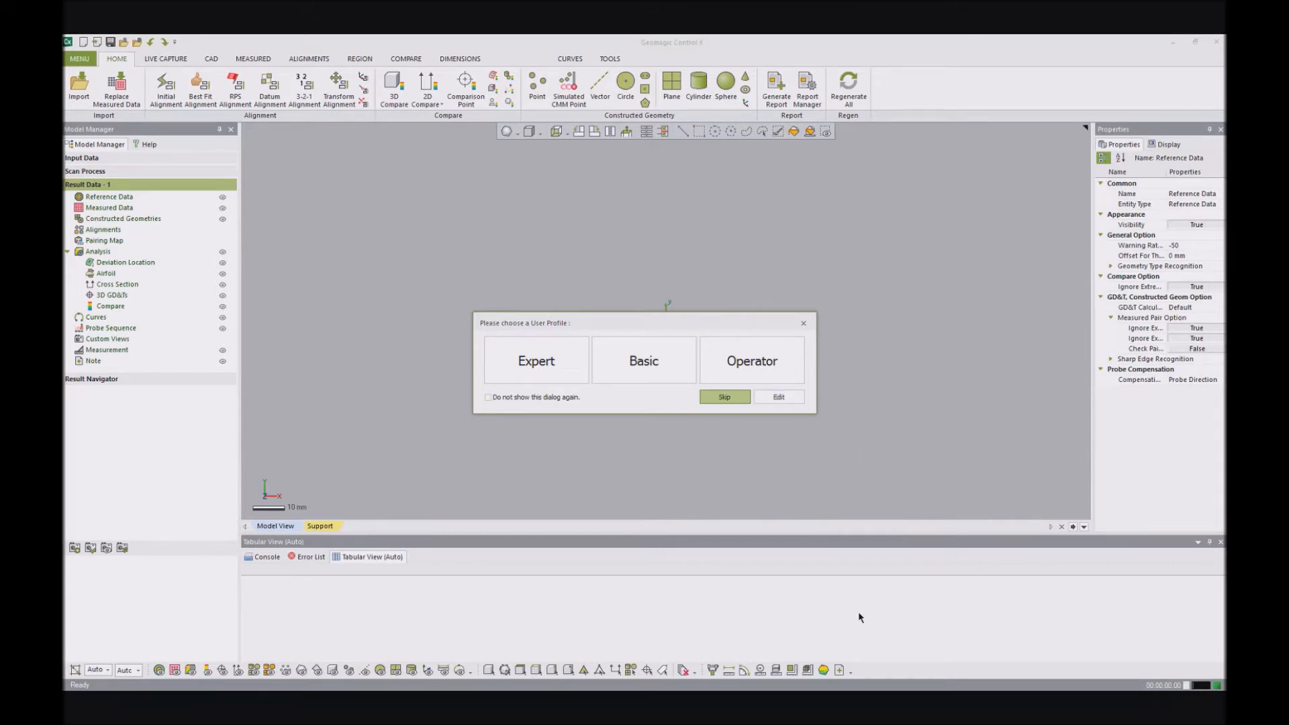
- Open the user profile button settings and check the presets available for Button 1, keeping Expert
left_click(779, 398)
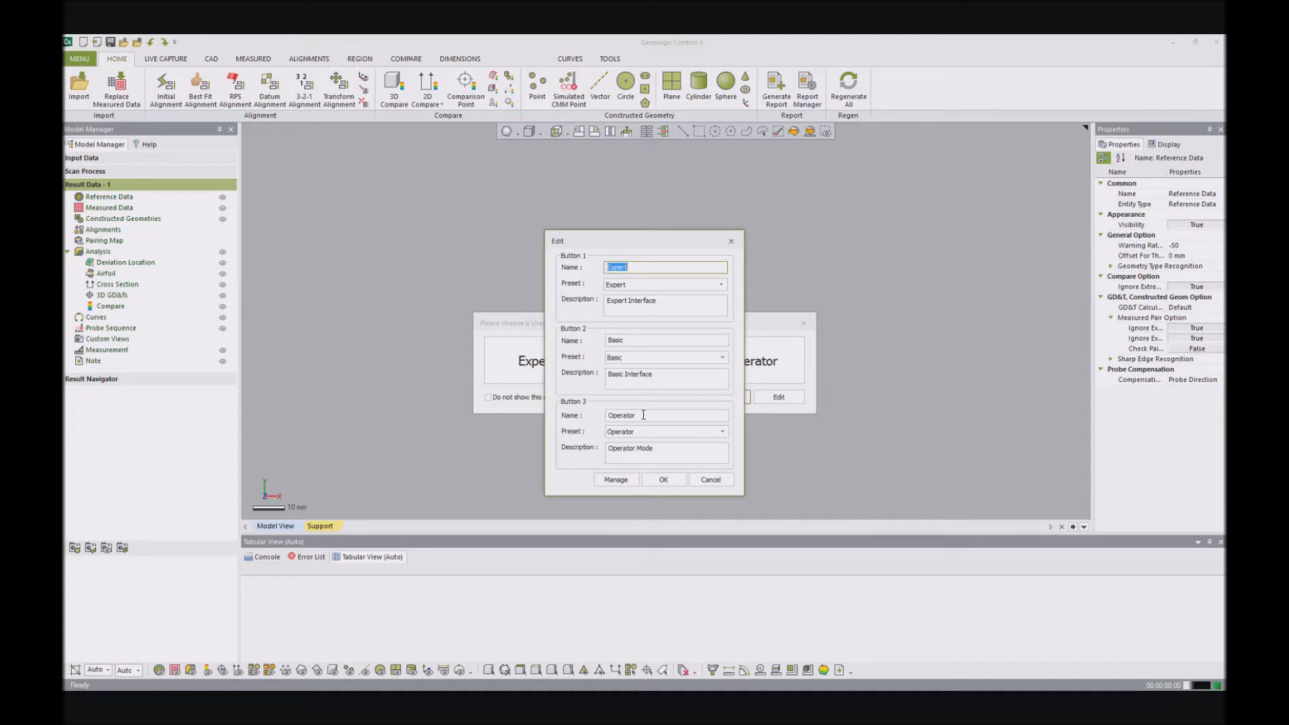
left_click(641, 286)
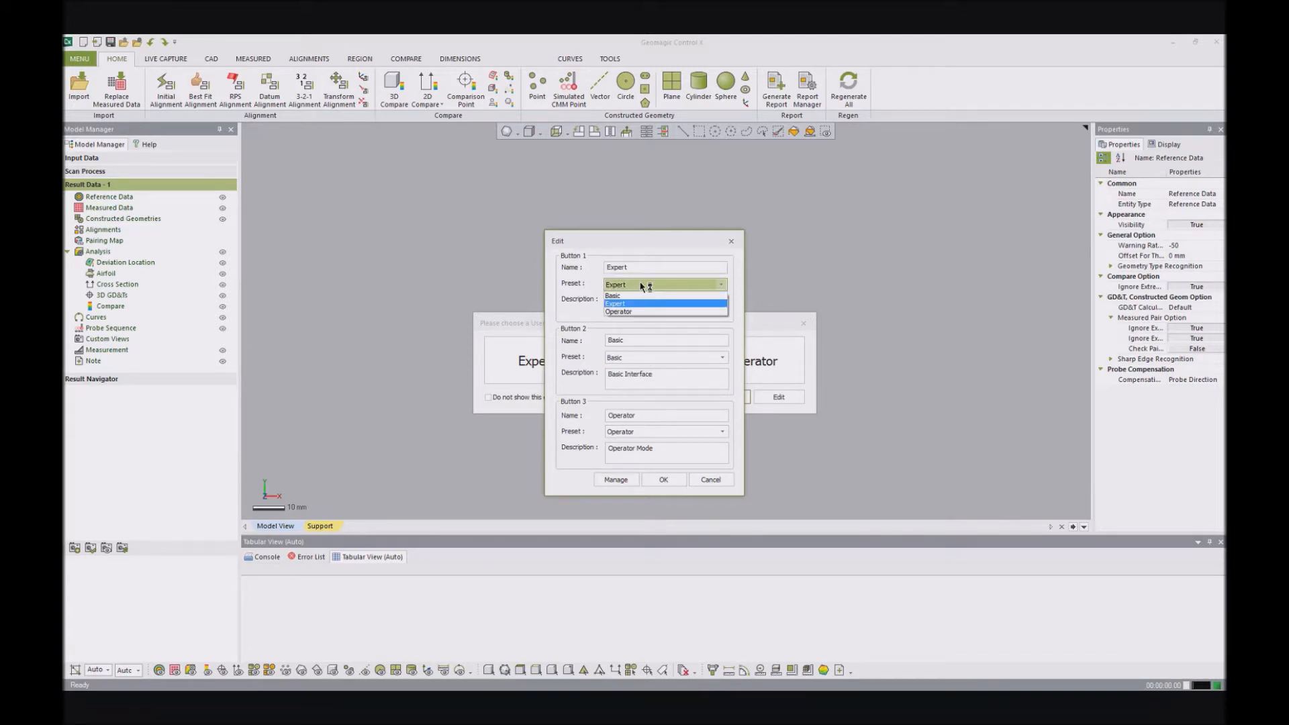
left_click(640, 286)
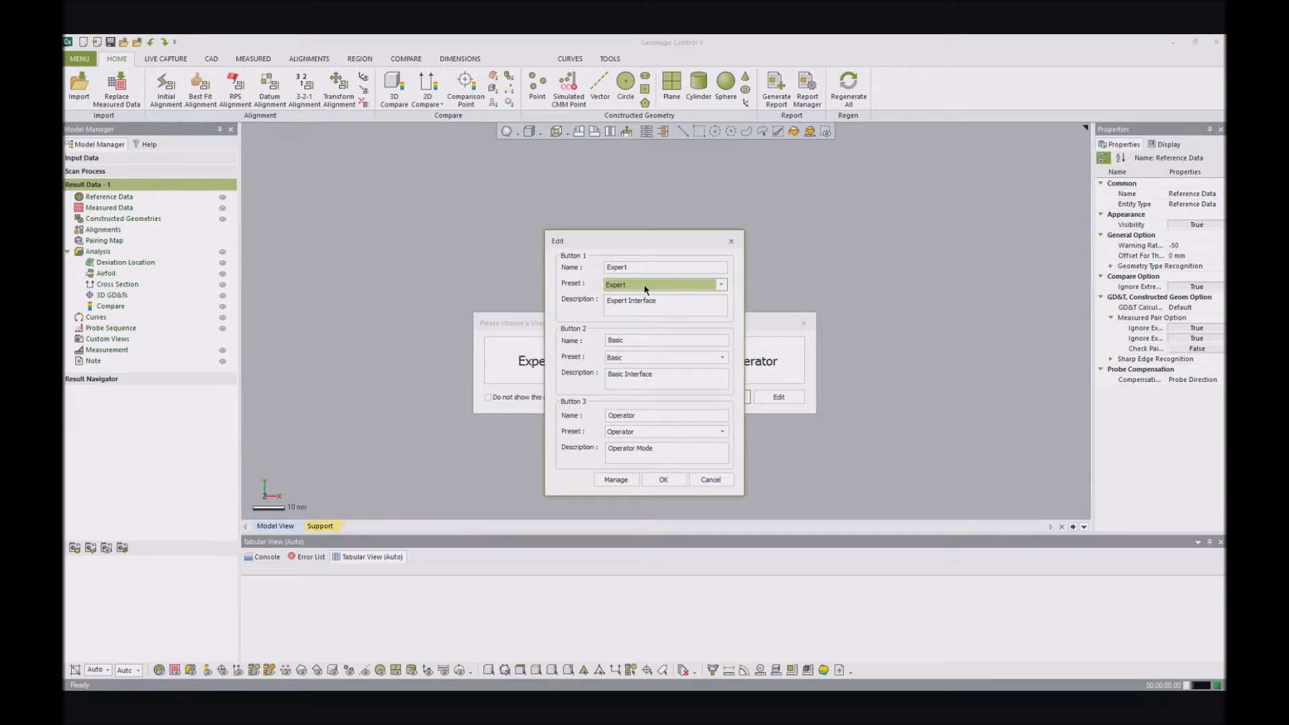
- Review the Operator profile's configuration in Manage User Profiles, leave it unchanged, and close the profile button settings
left_click(616, 480)
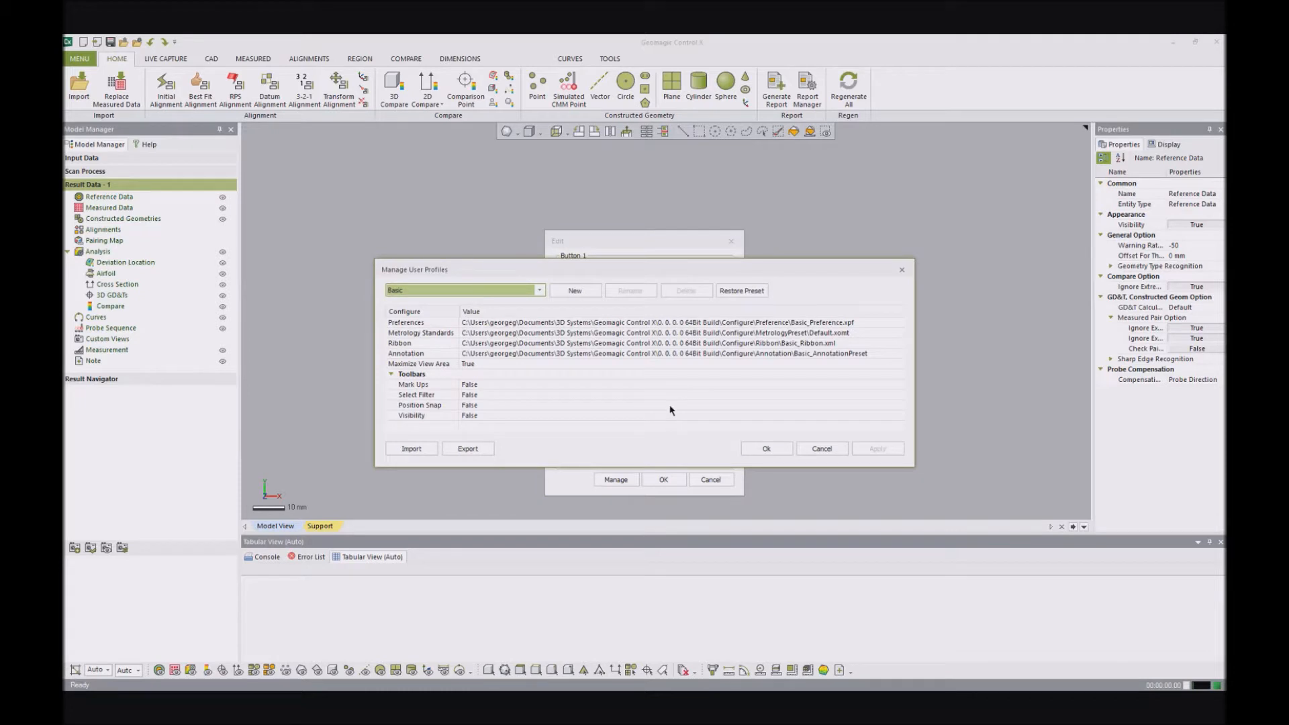
left_click(539, 290)
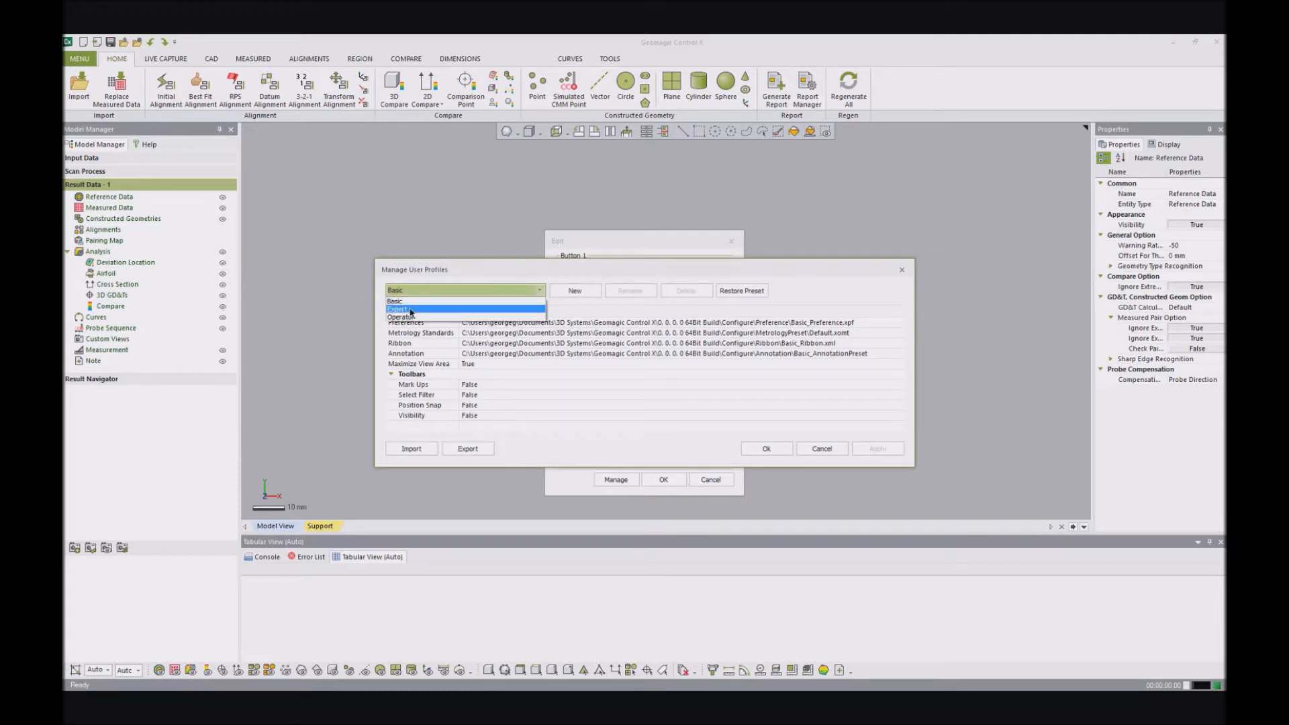
left_click(440, 316)
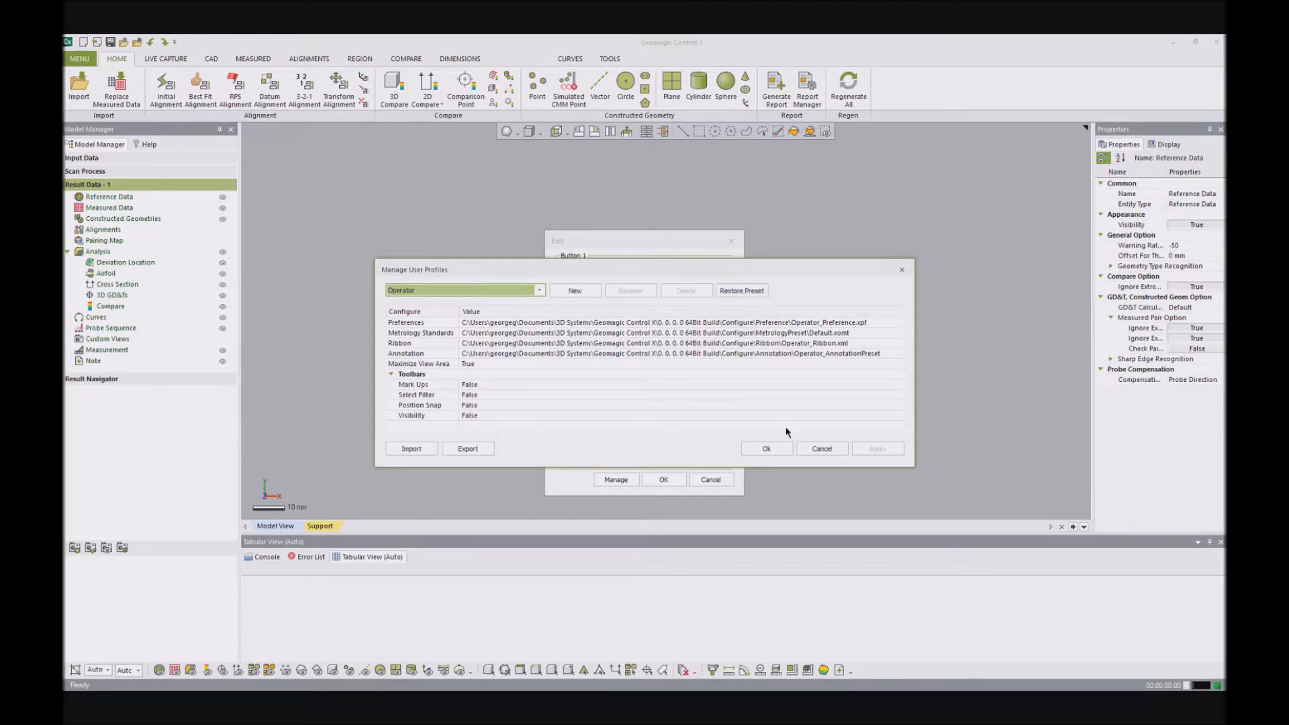
left_click(820, 448)
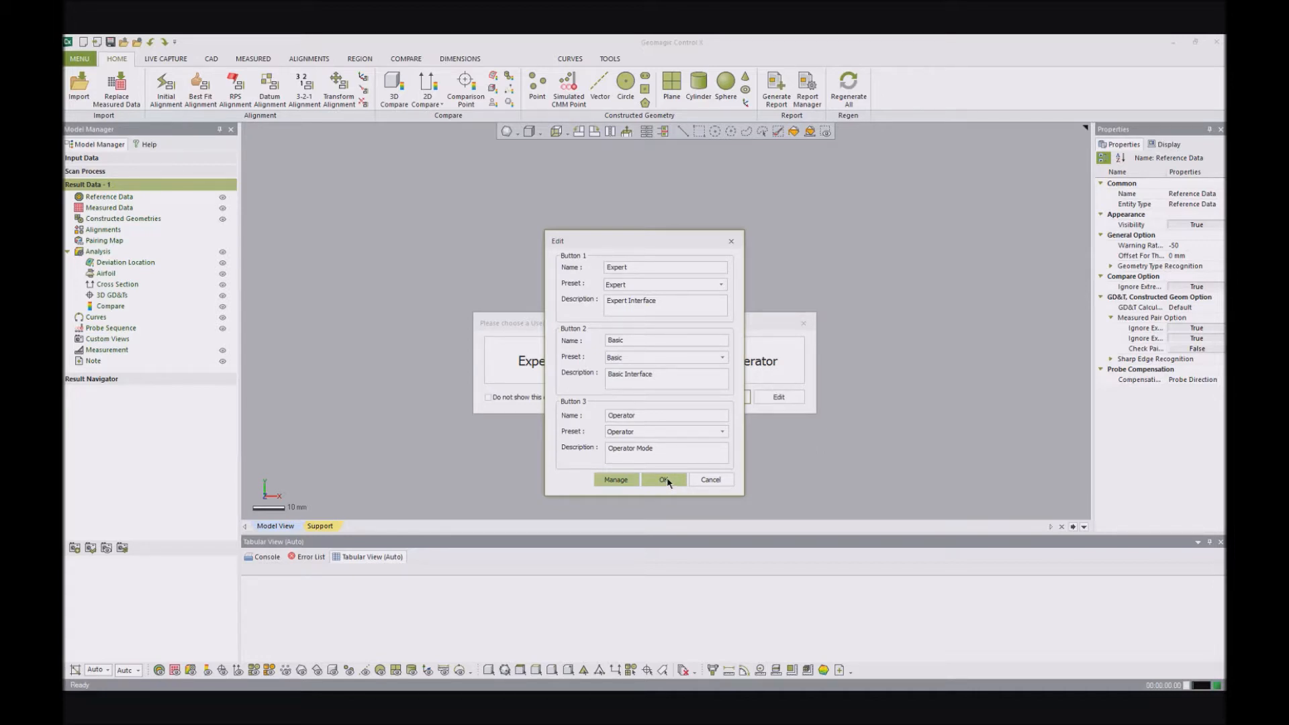
left_click(664, 479)
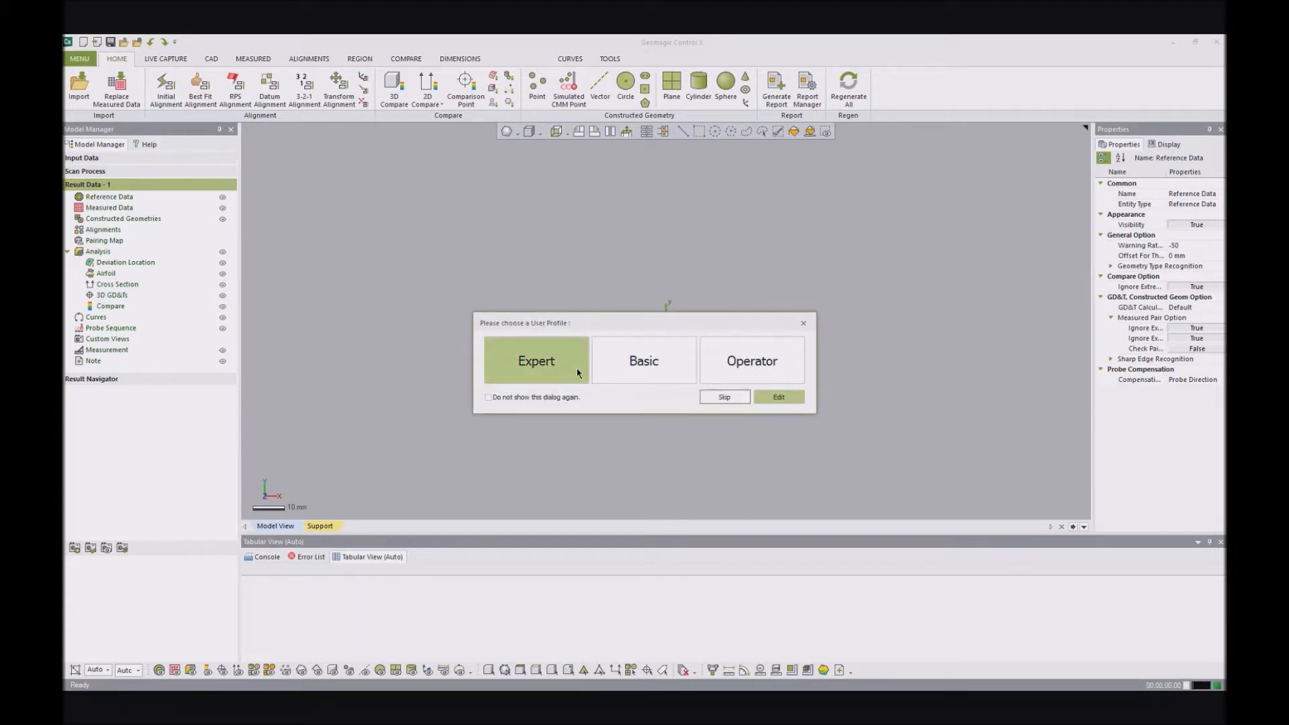
- Load the Basic user profile and look through its Live Capture, CAD, Measured, Dimensions and Tools command sets
left_click(627, 364)
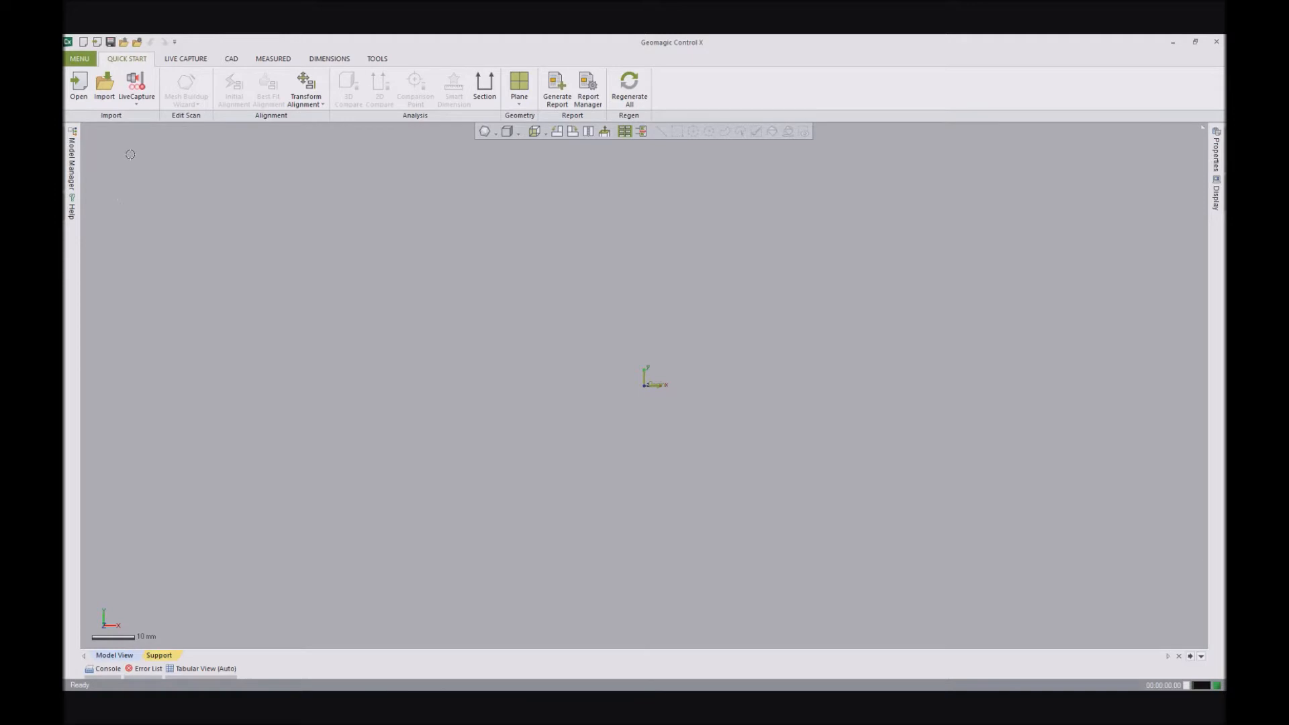
left_click(185, 59)
left_click(233, 61)
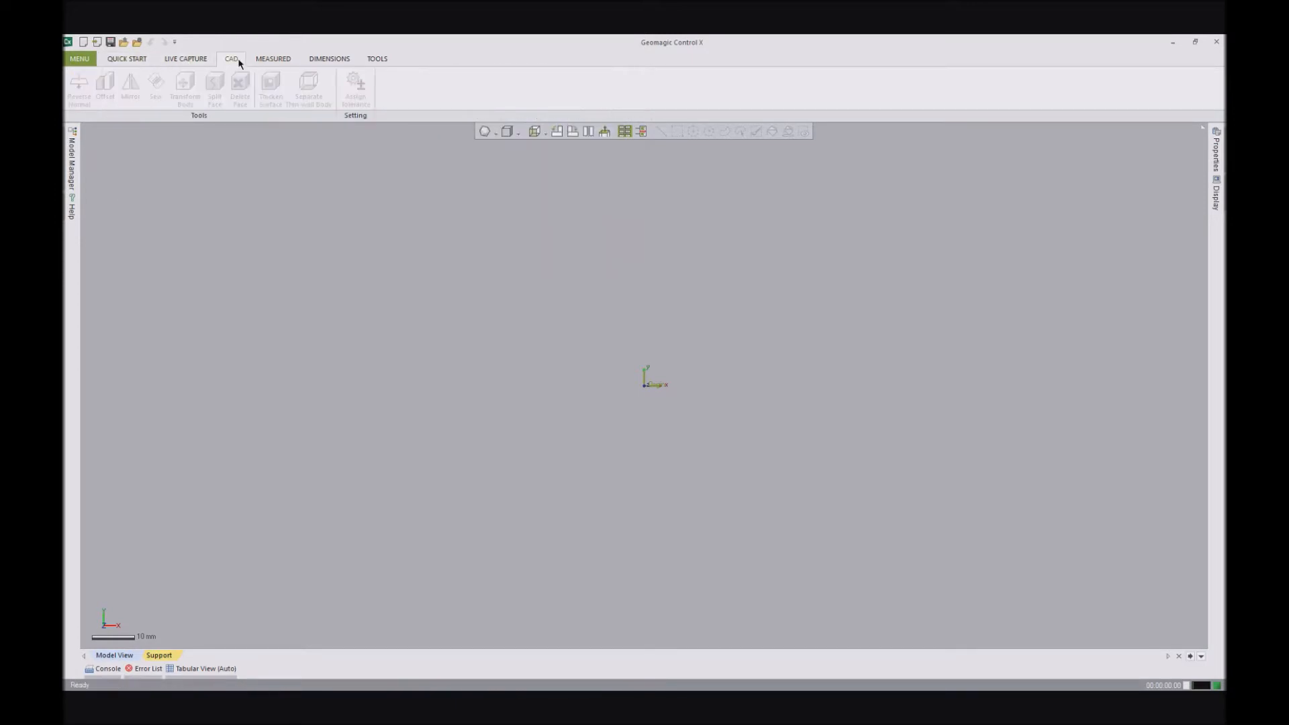
left_click(281, 59)
left_click(329, 59)
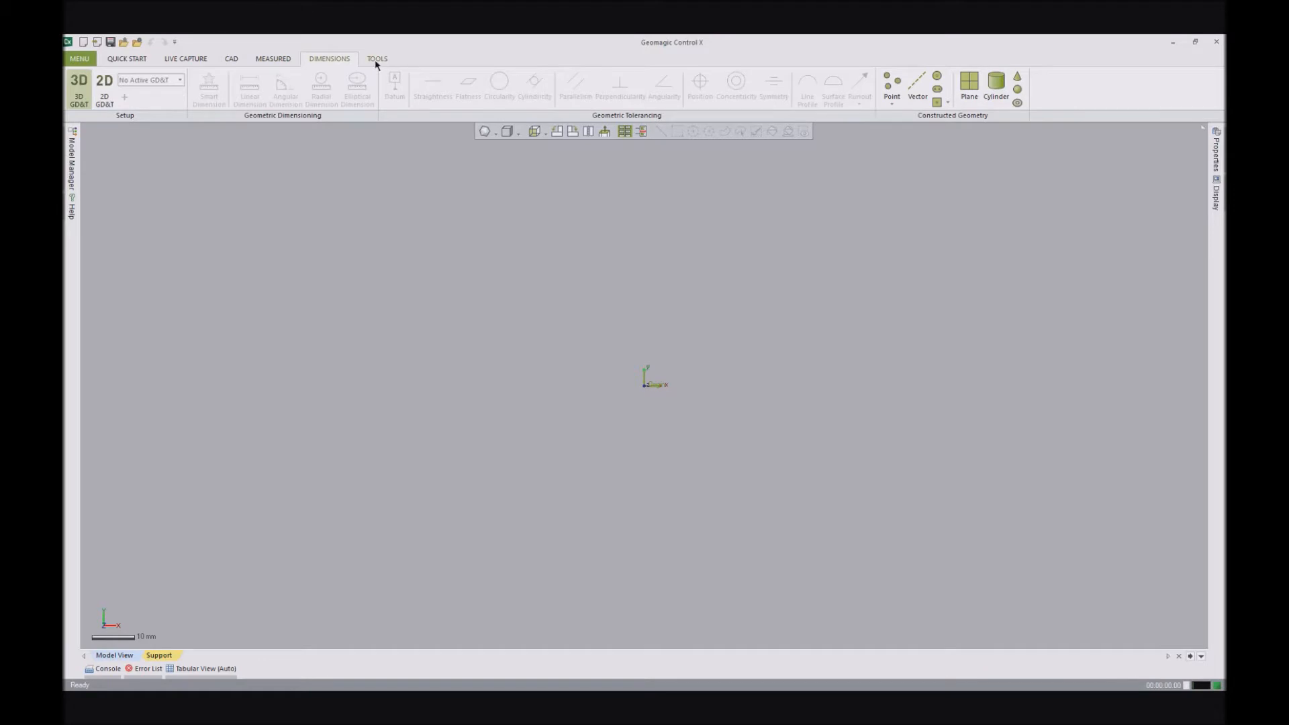
left_click(378, 59)
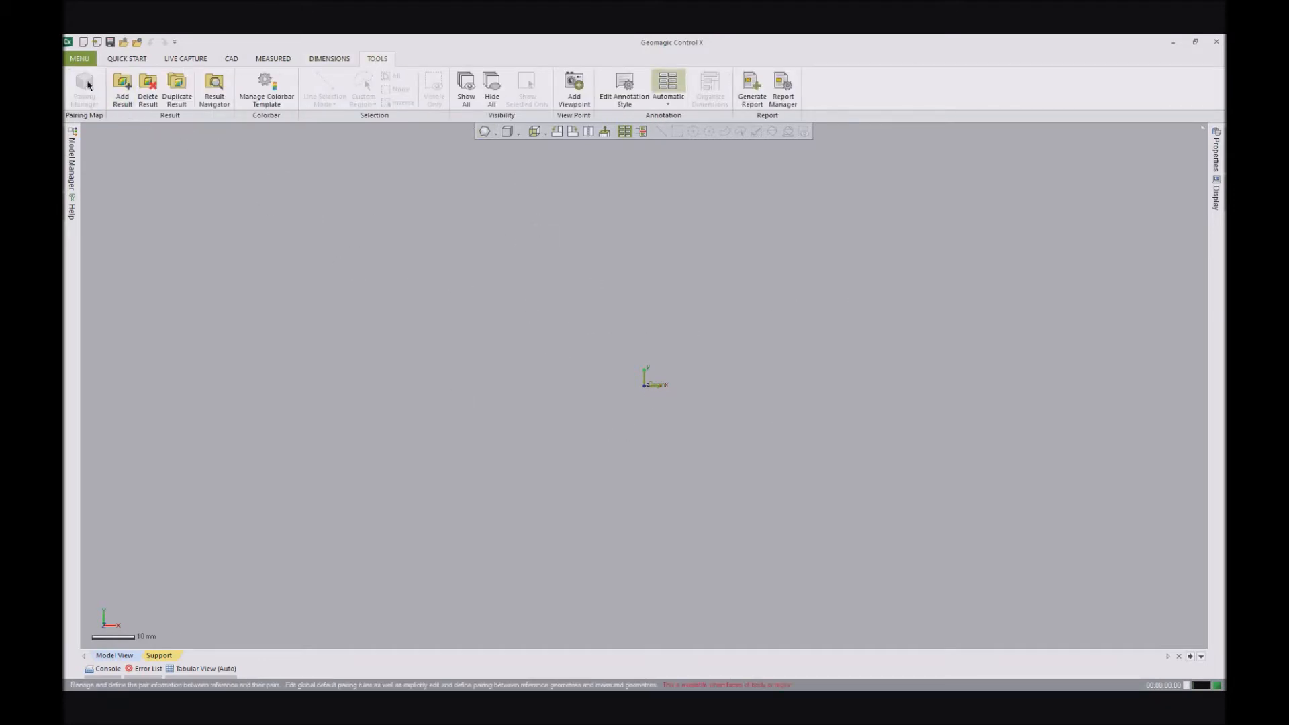
- Reopen the user profile selection and switch the interface to the Expert profile
left_click(79, 61)
mouse_move(79, 75)
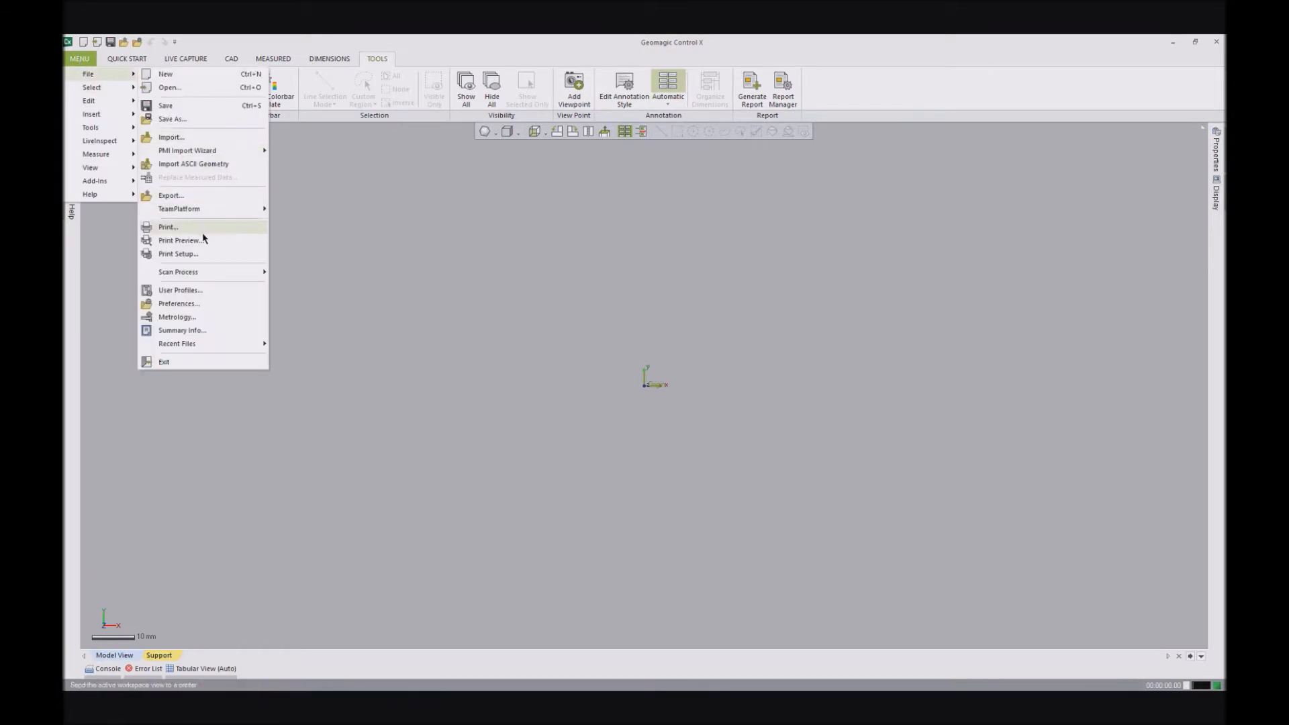
left_click(195, 289)
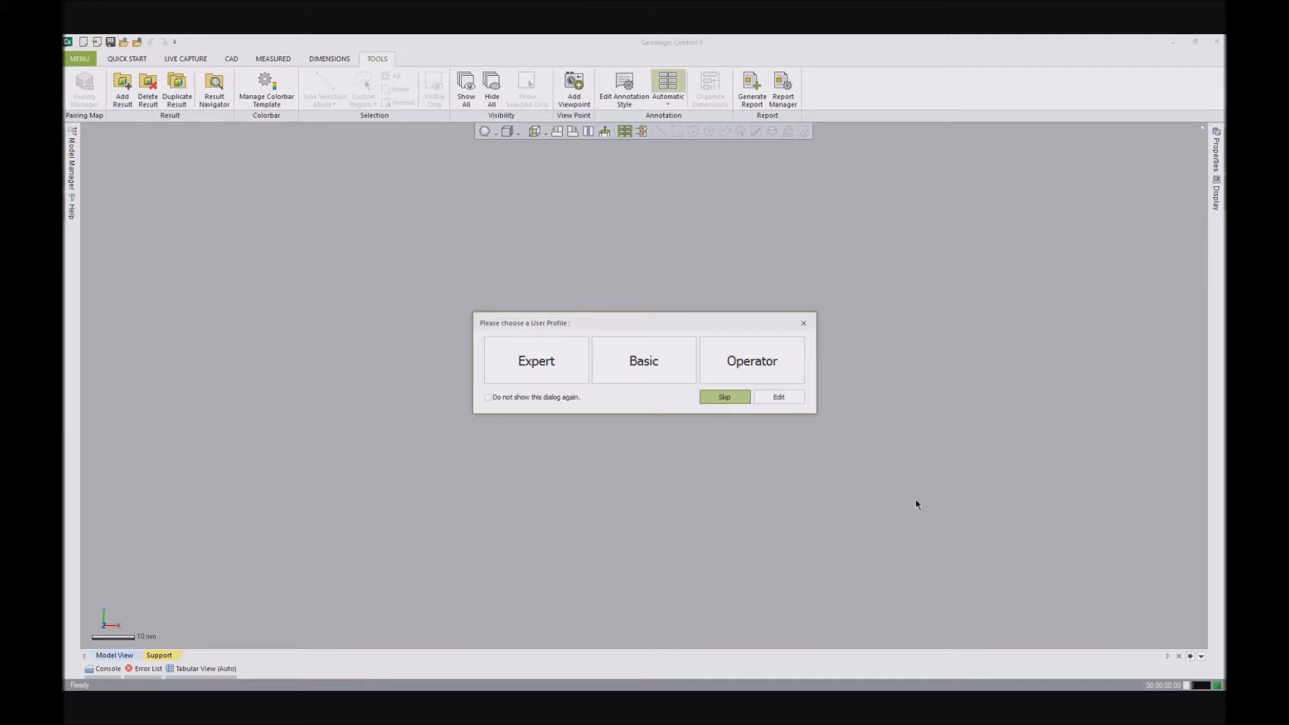
left_click(532, 366)
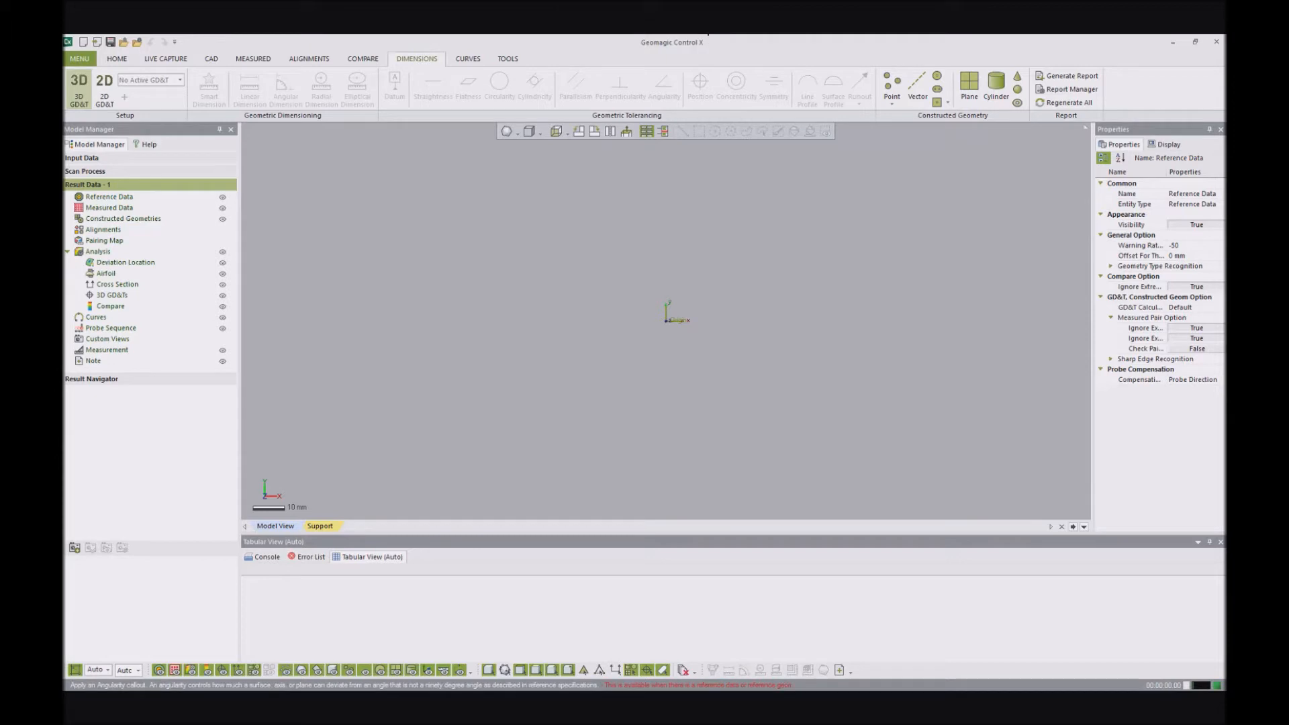
- Open the ribbon customization settings, look through the File commands and the ribbon tab list, and close them without changes
right_click(570, 59)
left_click(595, 66)
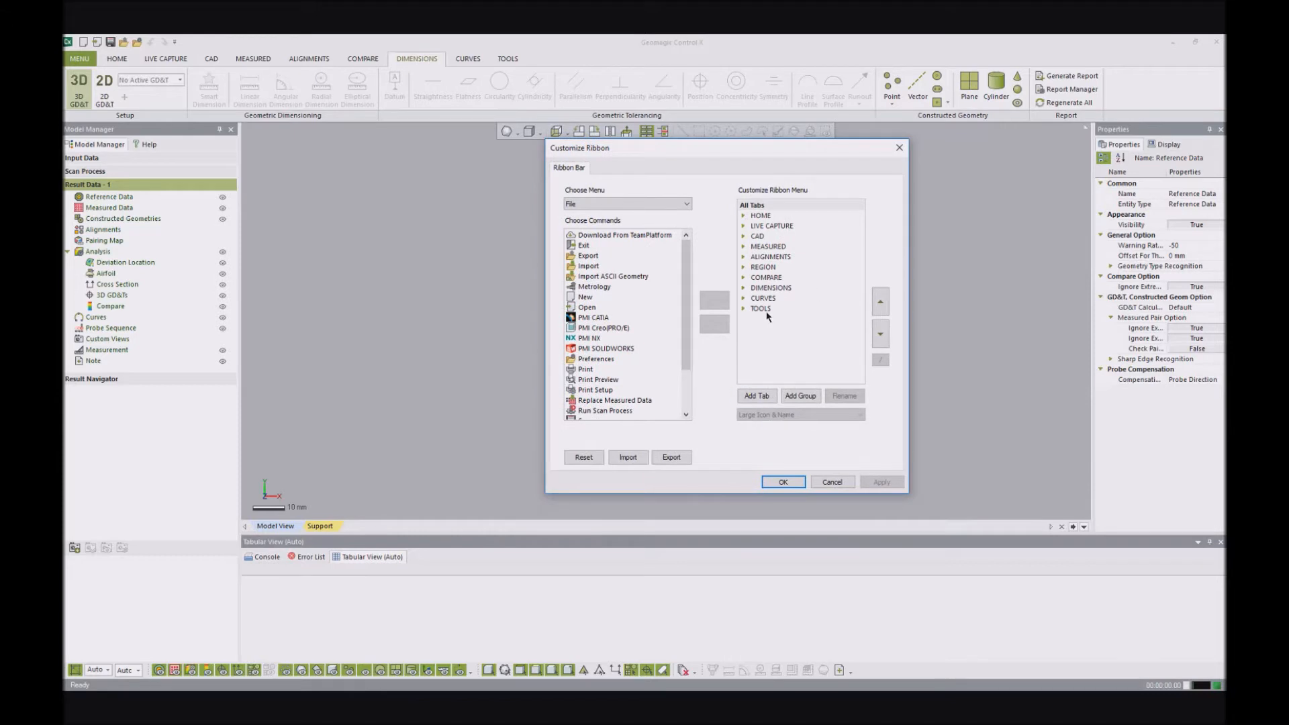
scroll(691, 299, "down", 1)
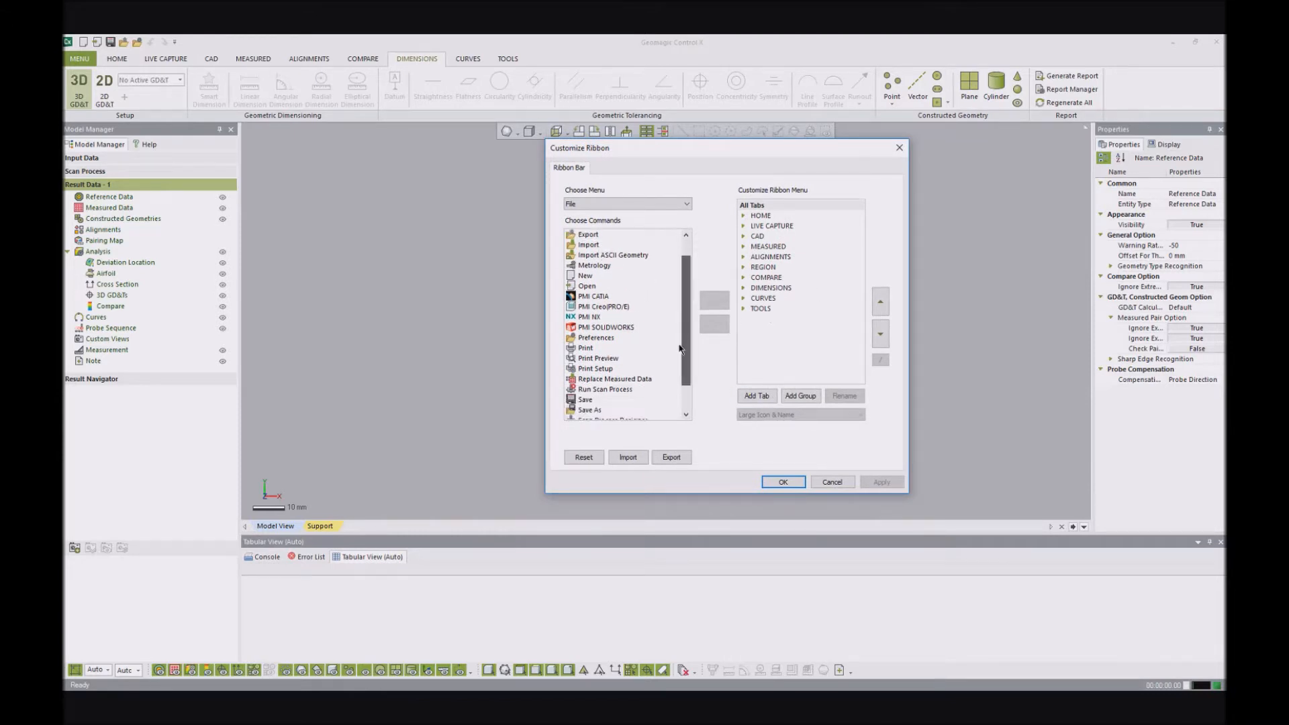
scroll(690, 294, "up", 1)
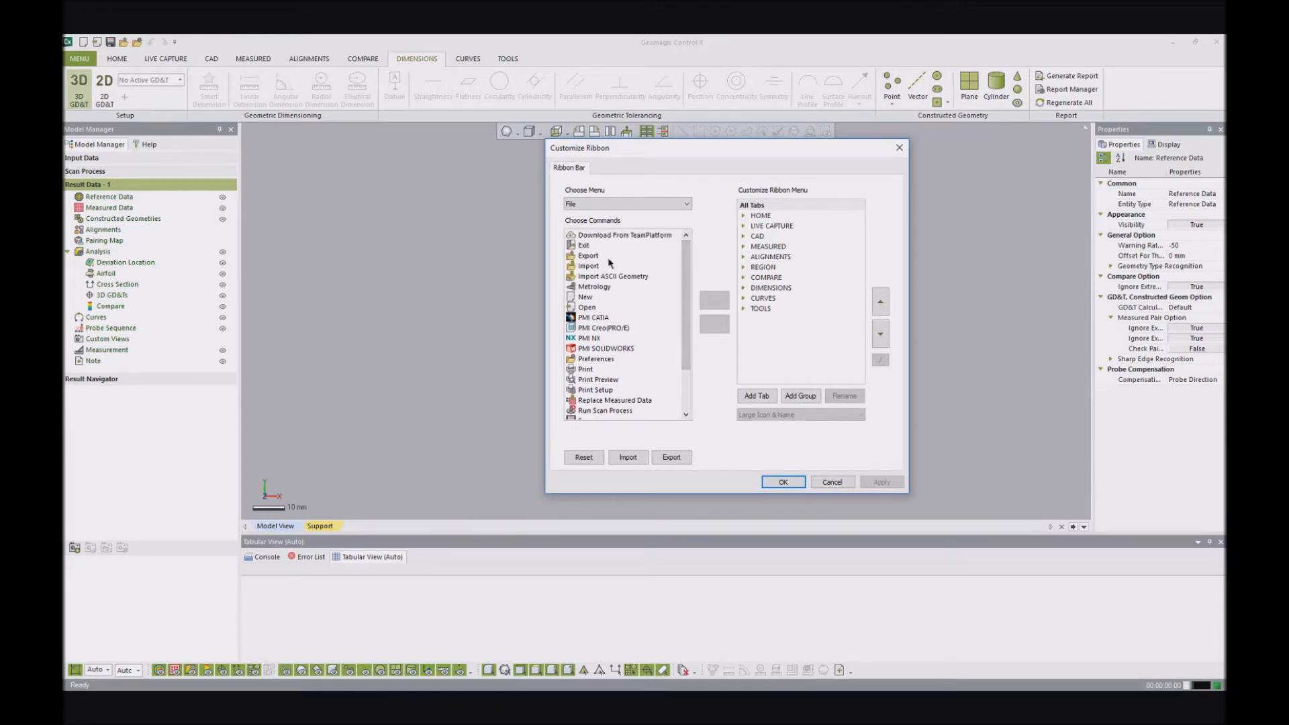
left_click(834, 482)
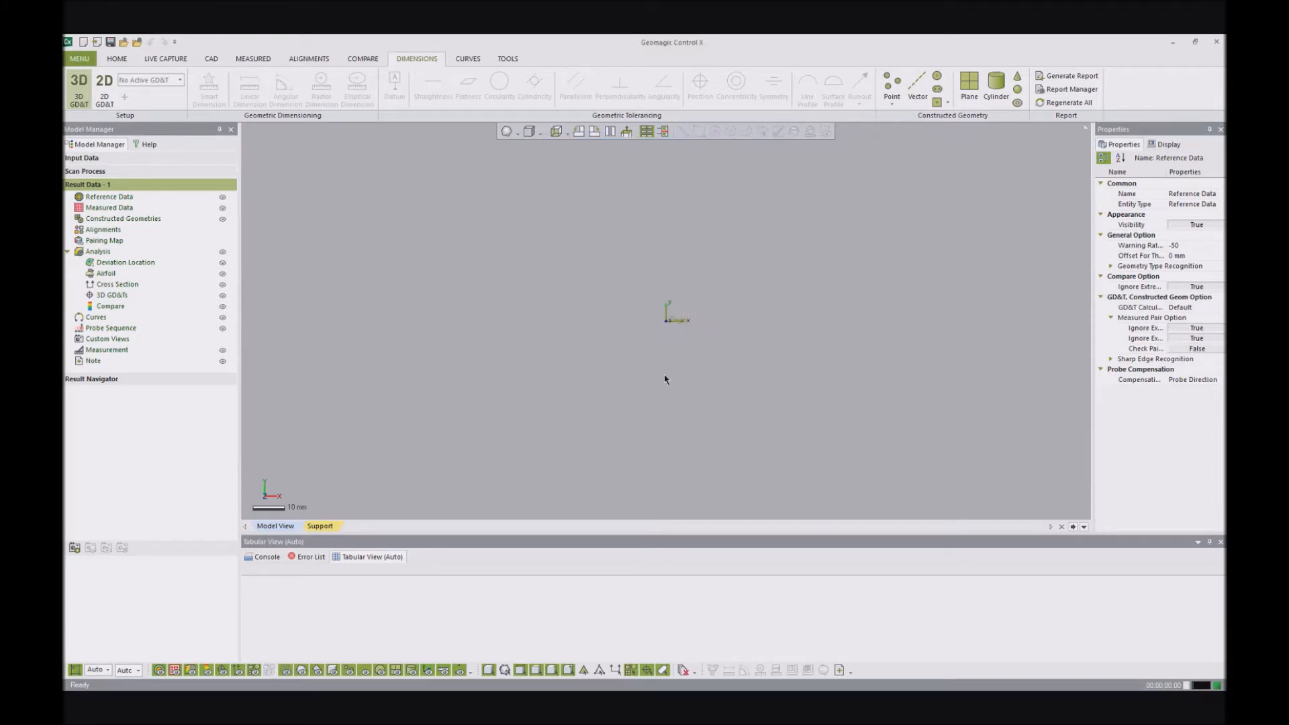
- Open the Metrology Standards settings, try the ANSI standard, and set the standard to ISO
left_click(76, 60)
mouse_move(76, 77)
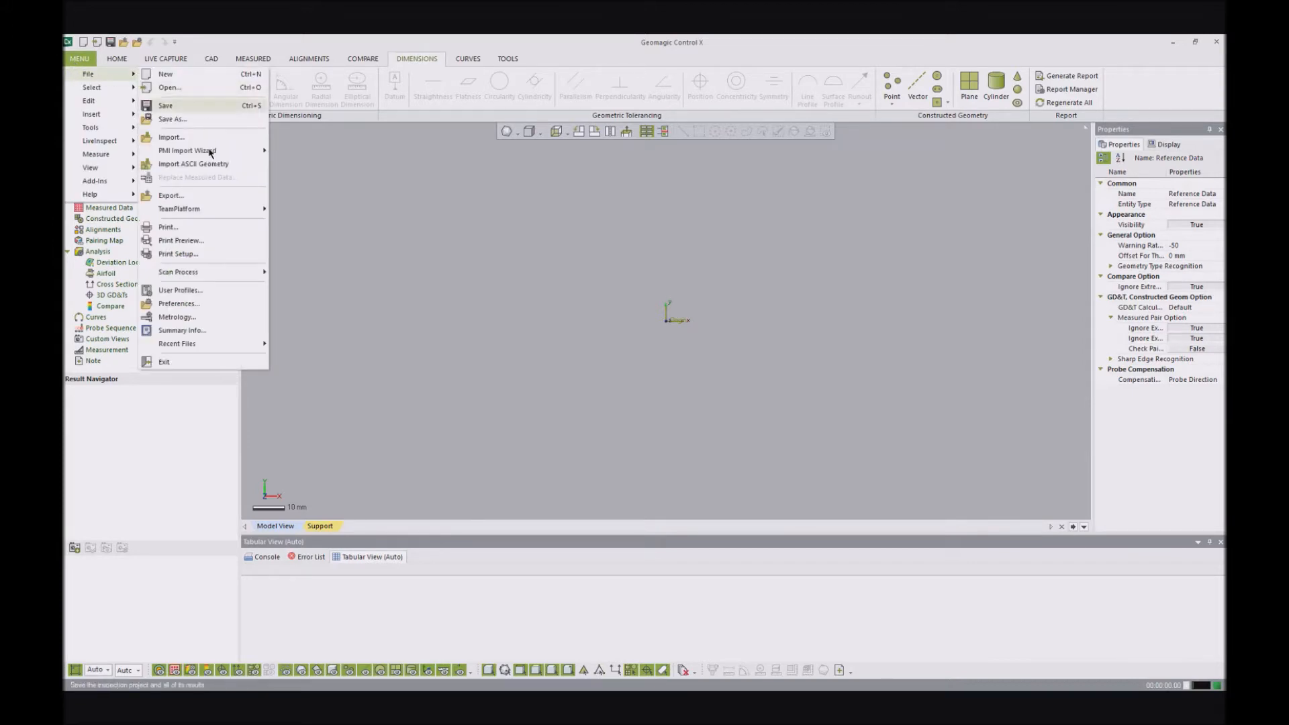
left_click(192, 317)
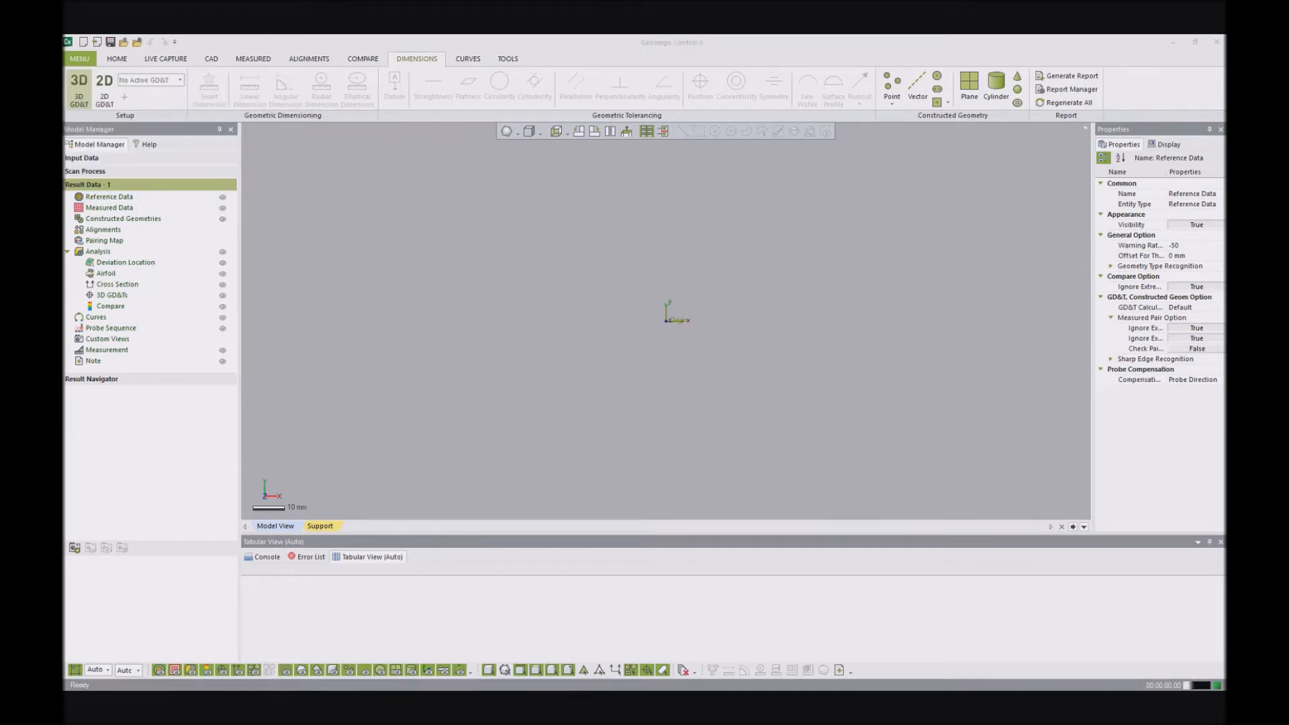
left_click_drag(465, 342, 744, 226)
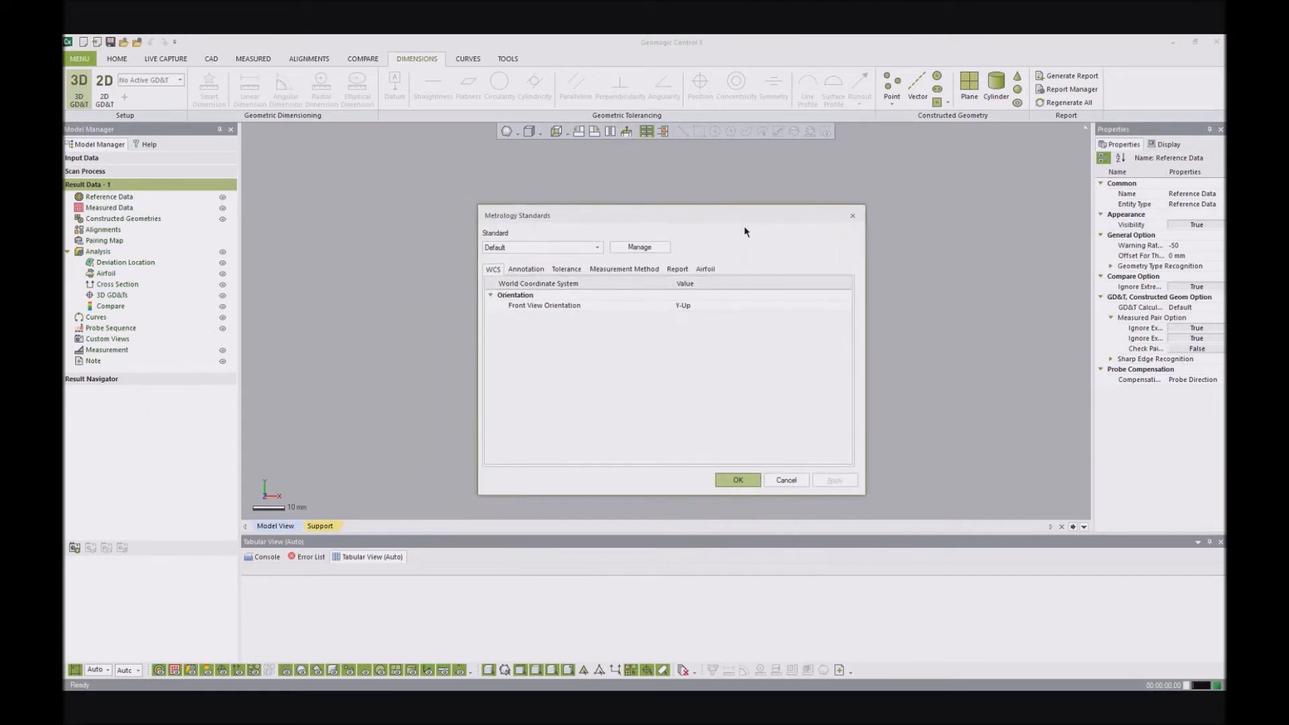
left_click(595, 247)
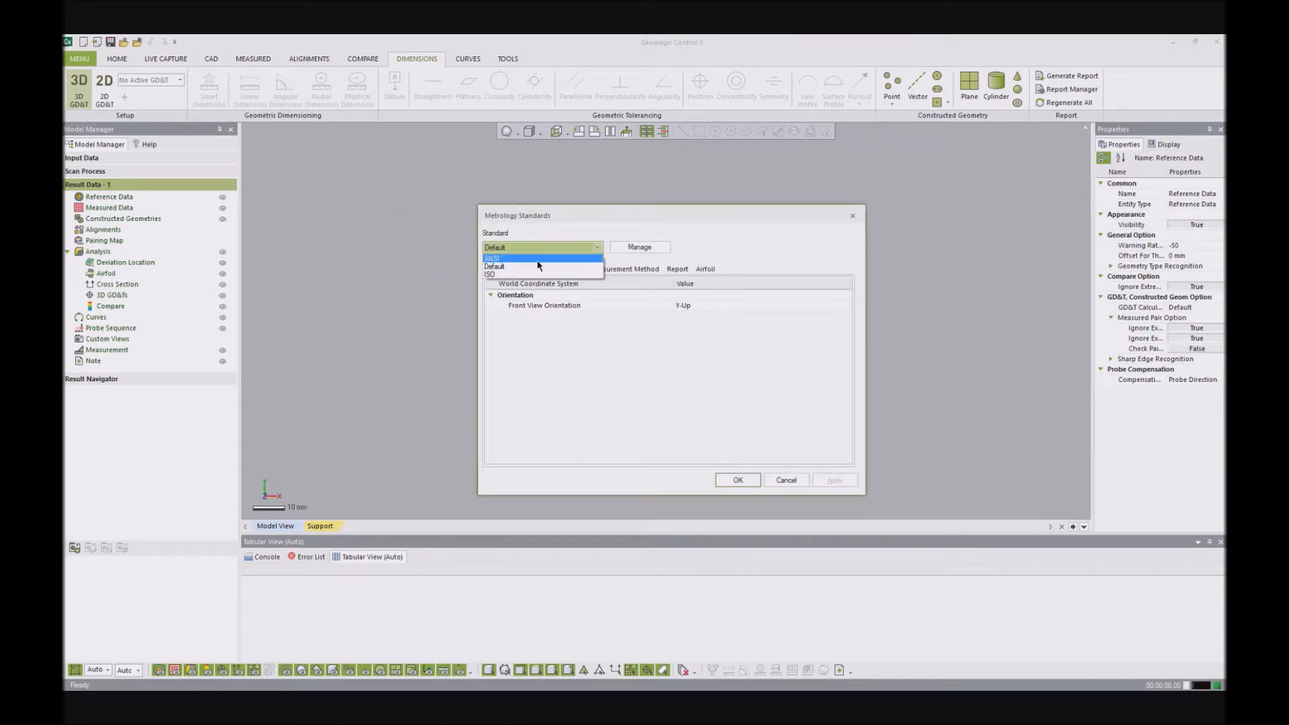
left_click(531, 258)
left_click(518, 248)
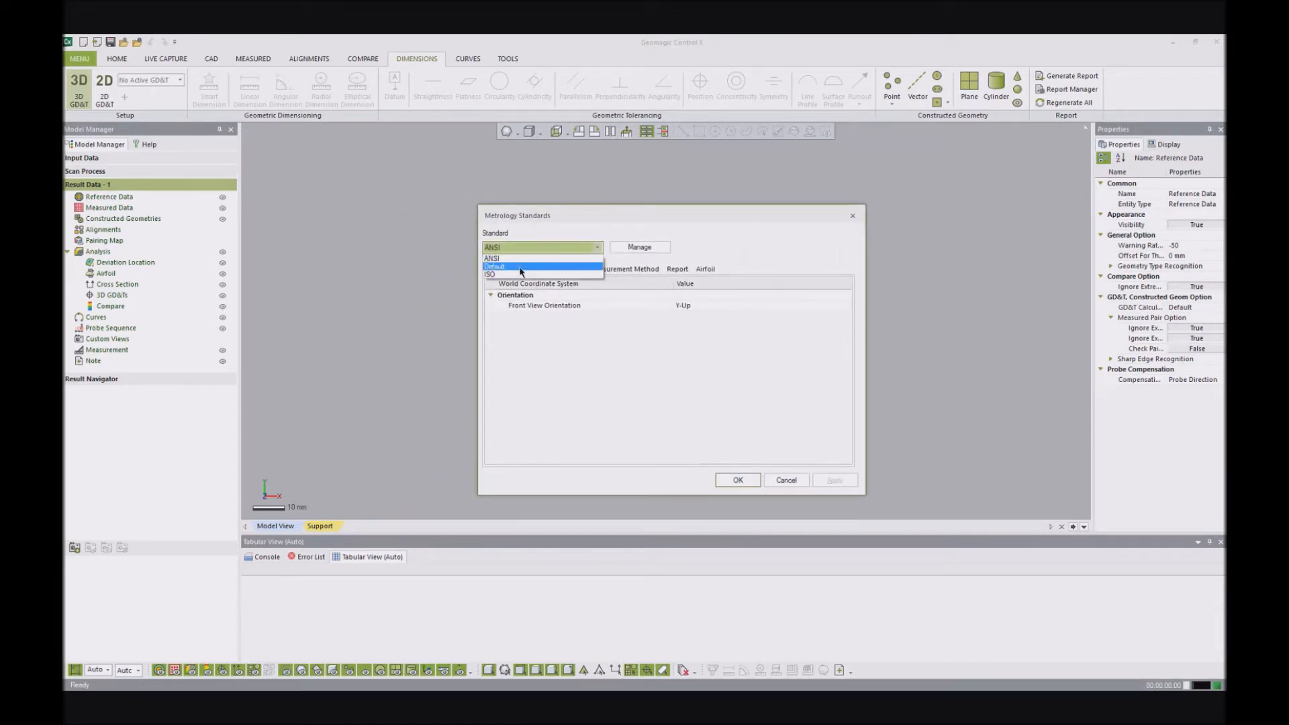
left_click(517, 274)
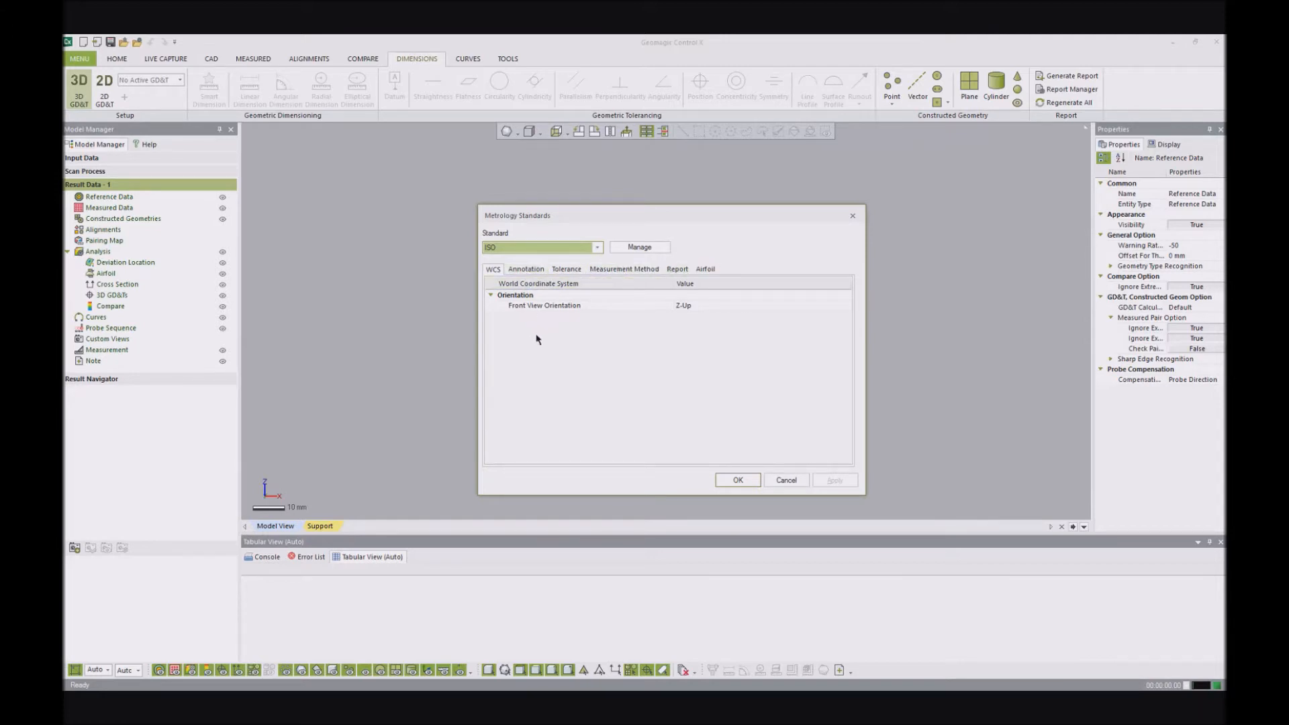
- Review the ISO standard's WCS orientation options, Annotation, Tolerance, Measurement Method, Report and Airfoil settings, and accept the standard with Z-Up kept
left_click(575, 339)
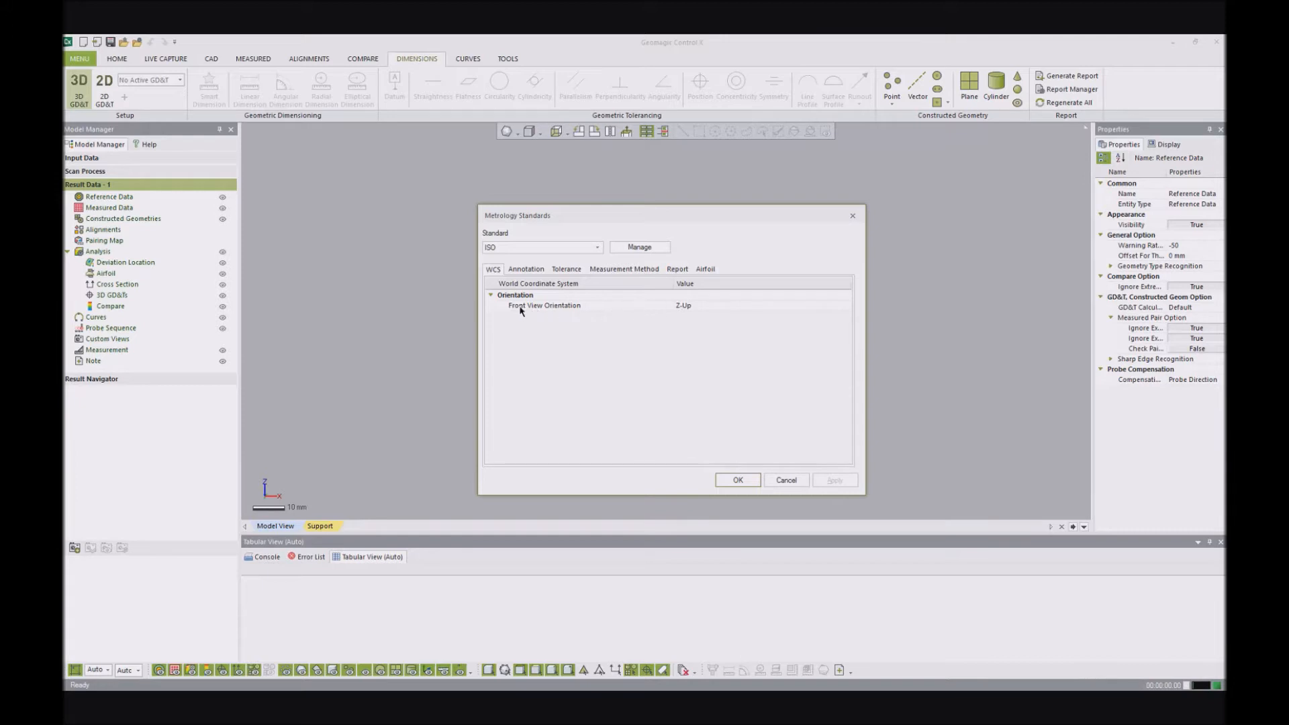
left_click(694, 306)
left_click(850, 303)
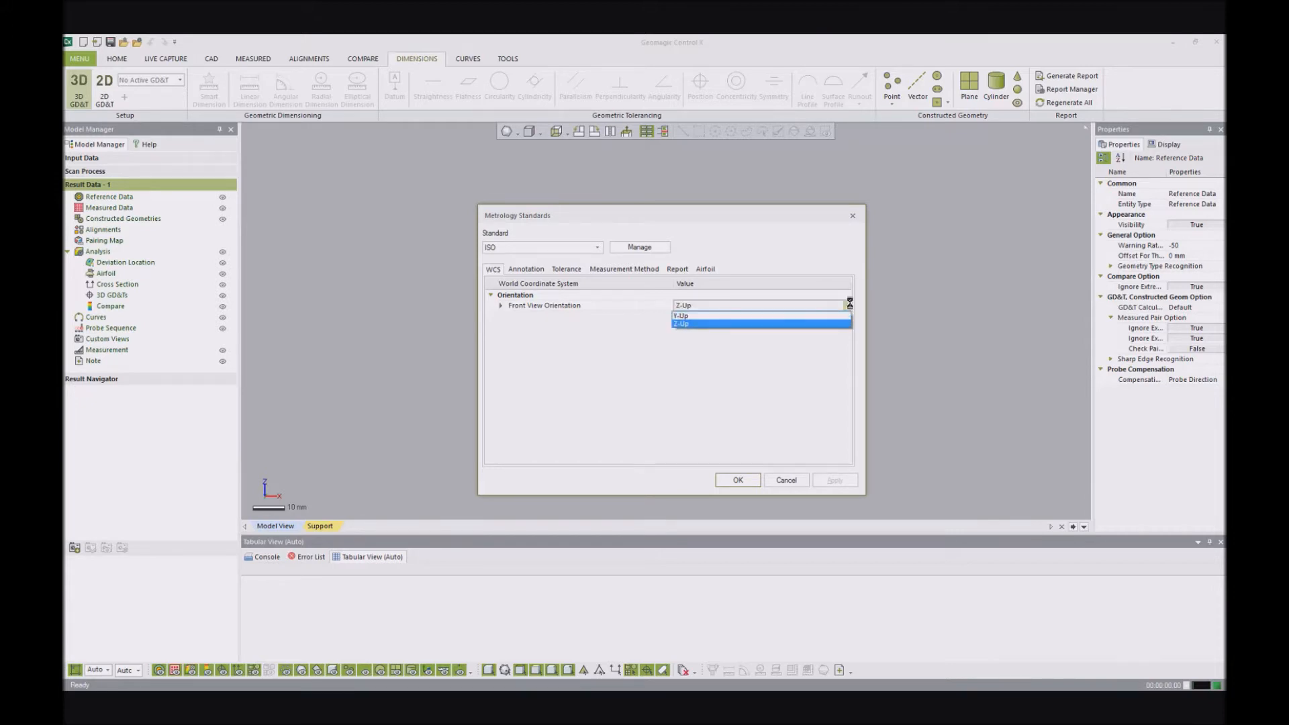
left_click(809, 376)
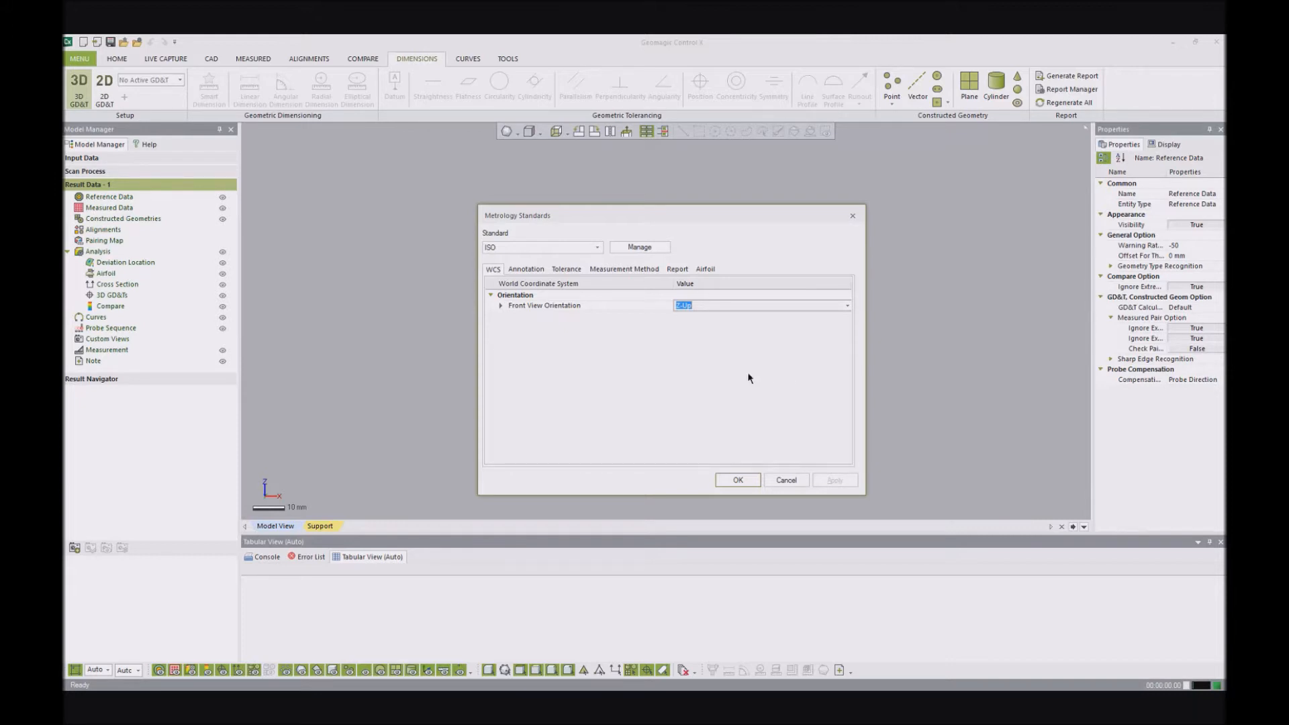
left_click(525, 269)
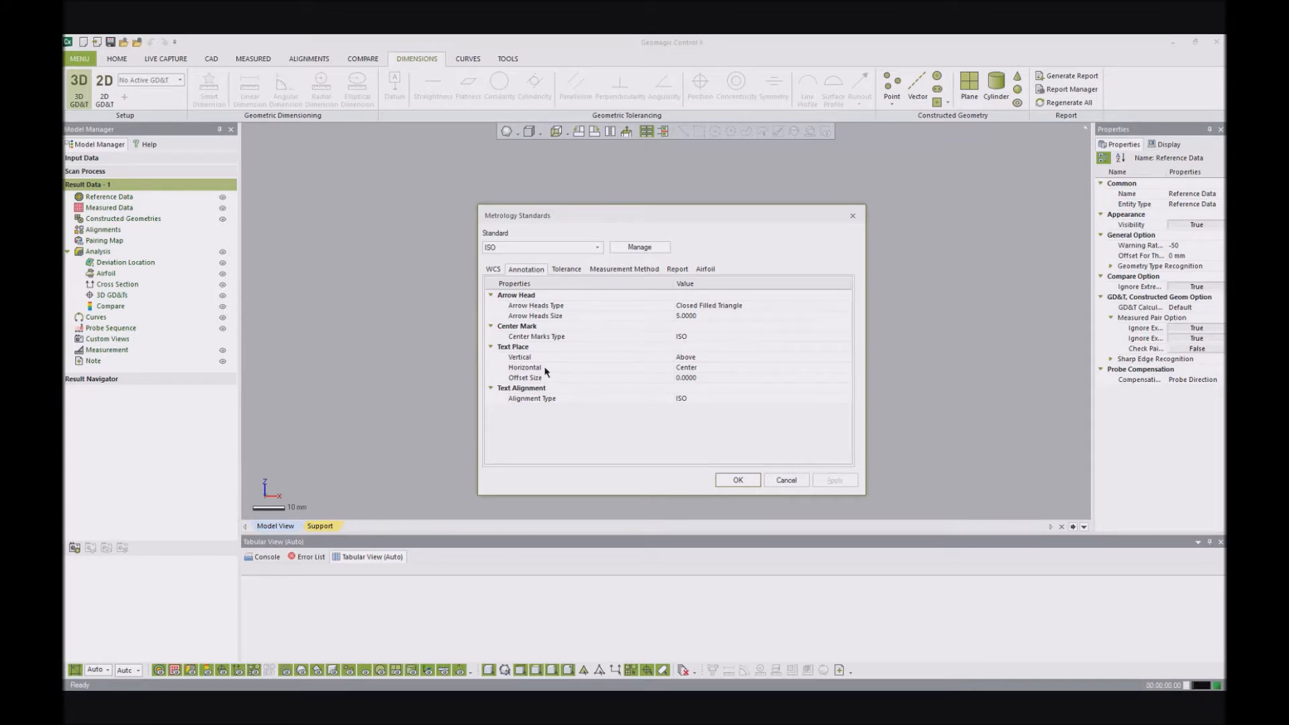
left_click(568, 269)
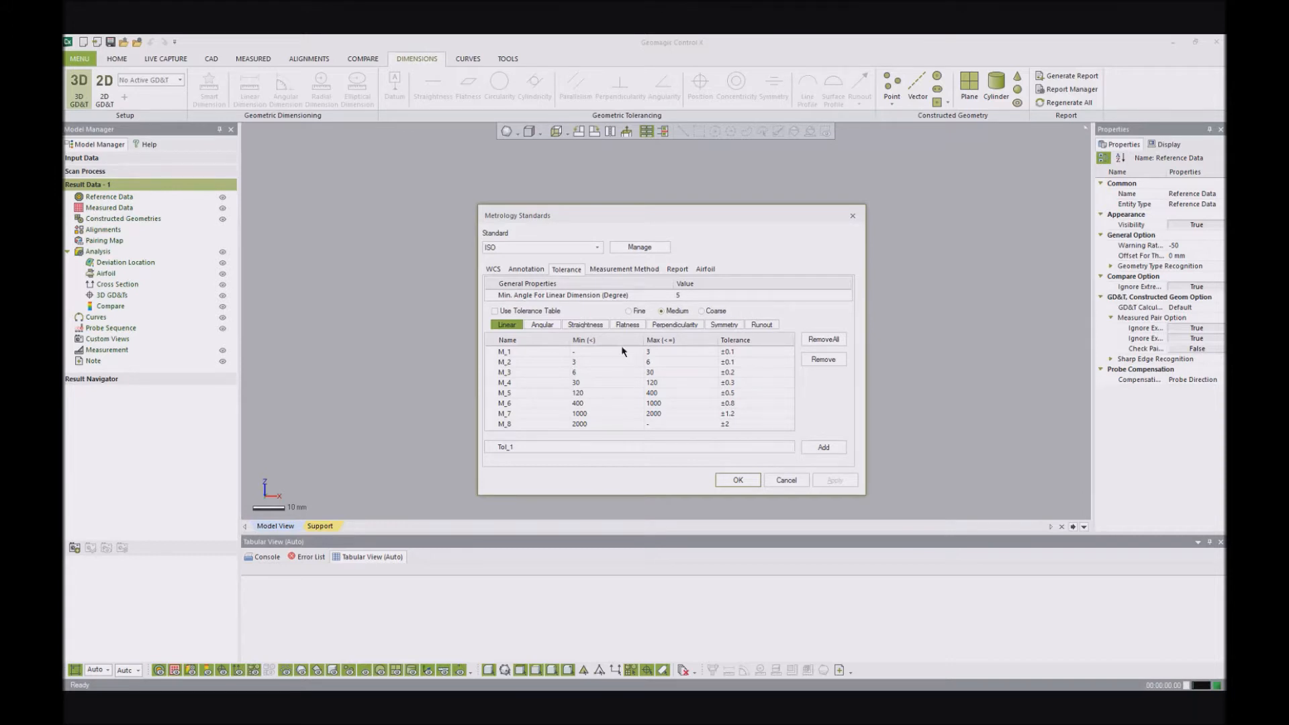
left_click(624, 269)
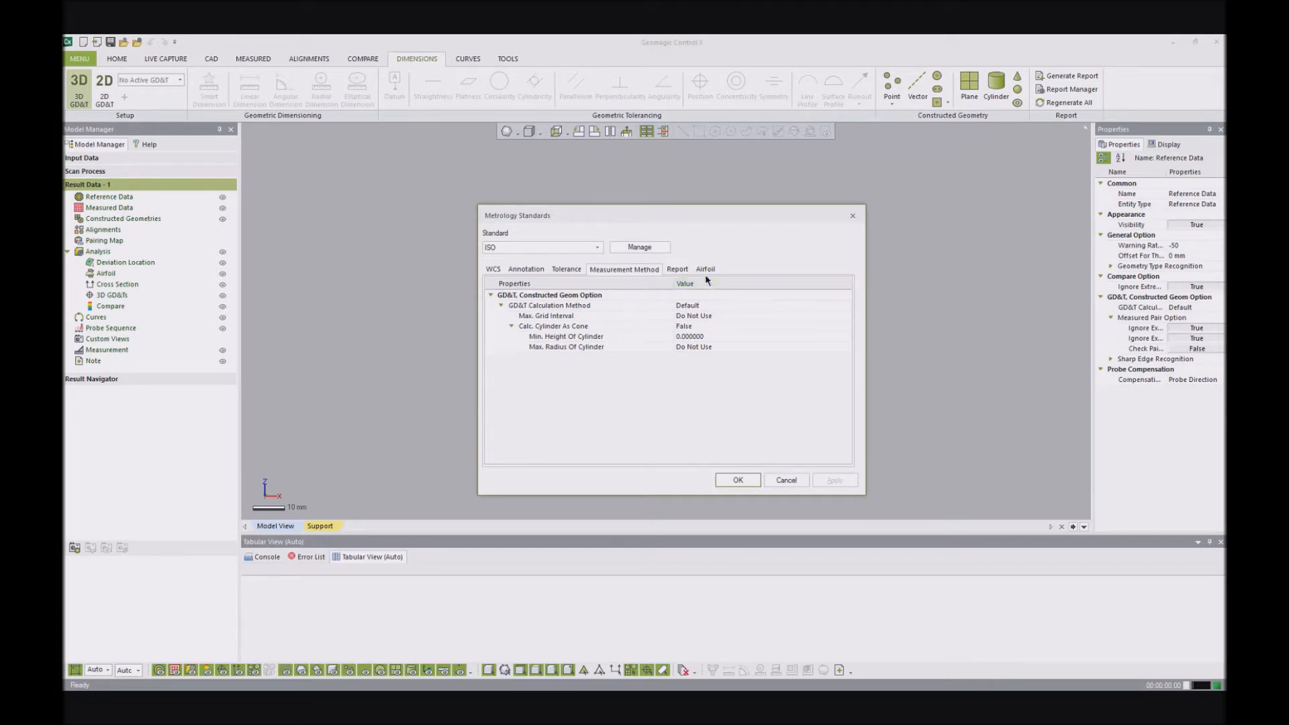
left_click(677, 270)
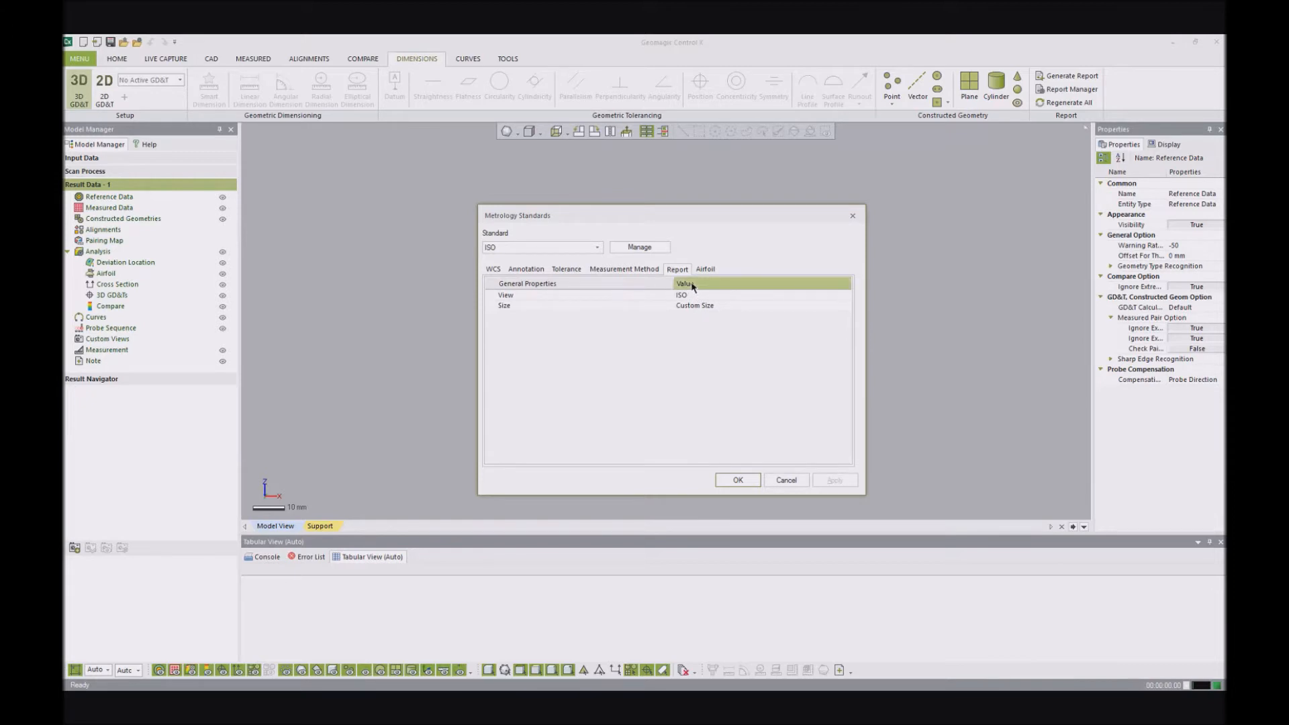
left_click(705, 269)
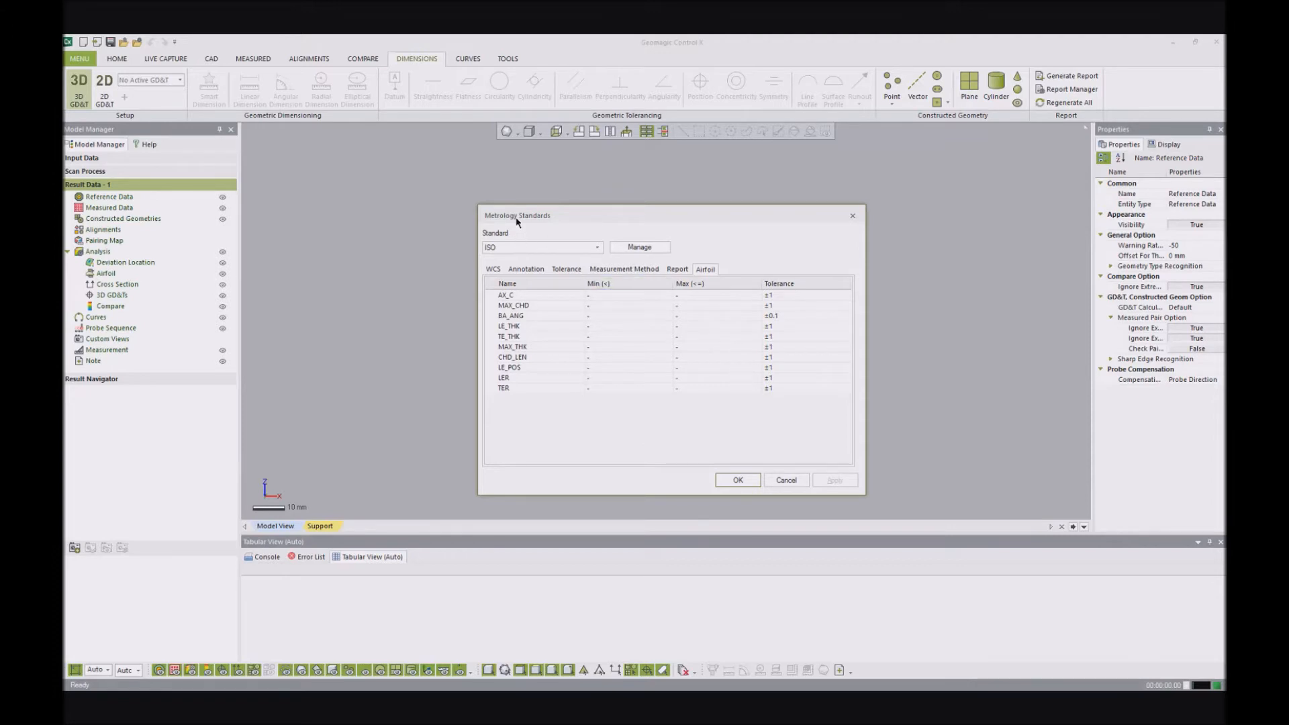
left_click(741, 480)
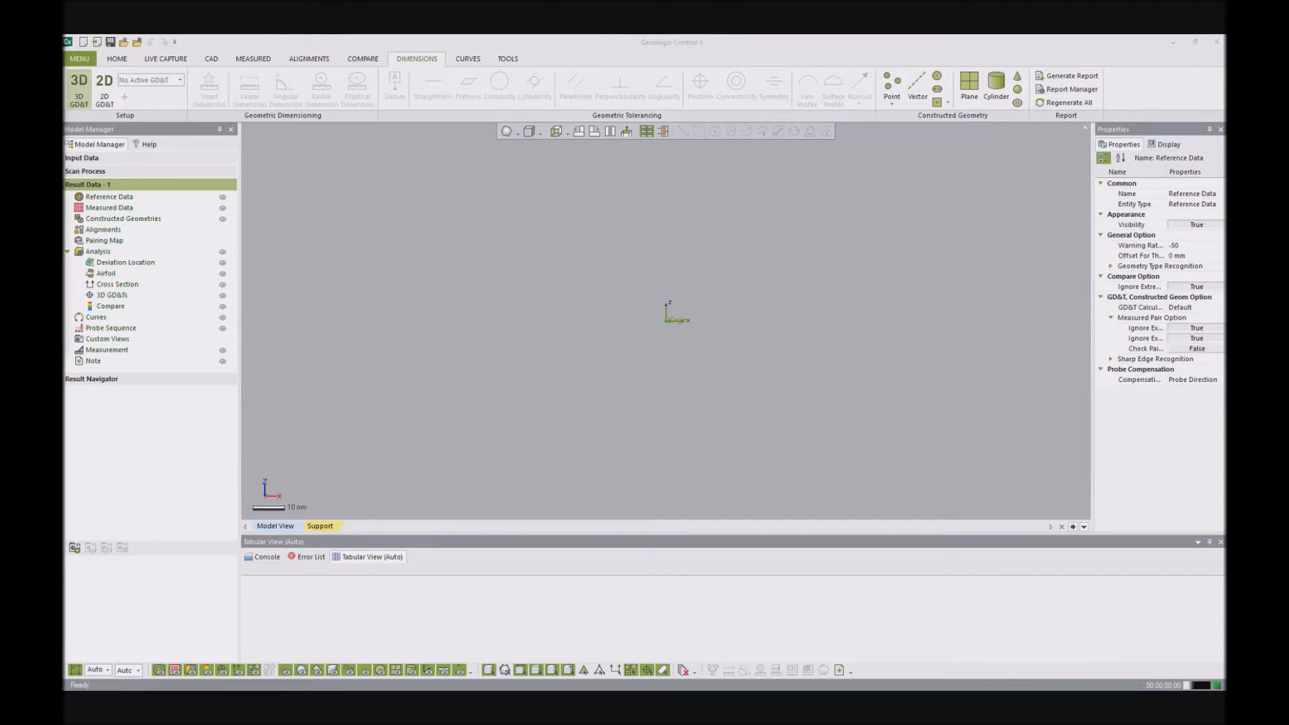
- Open the project 05 - Scan Grouping.CXProj and move the measured scans [2]ScanData_000 to [2]ScanData_010 into a new group
left_click_drag(457, 620, 580, 411)
left_click(639, 398)
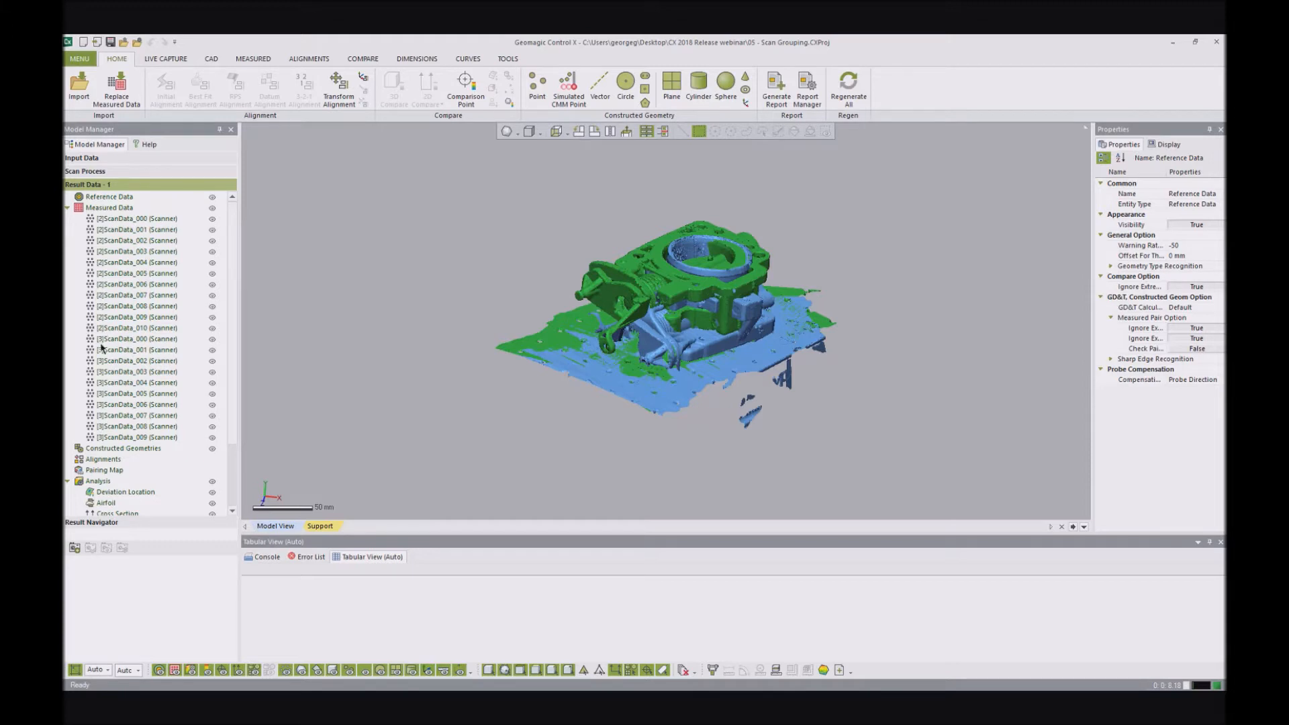
left_click(136, 223)
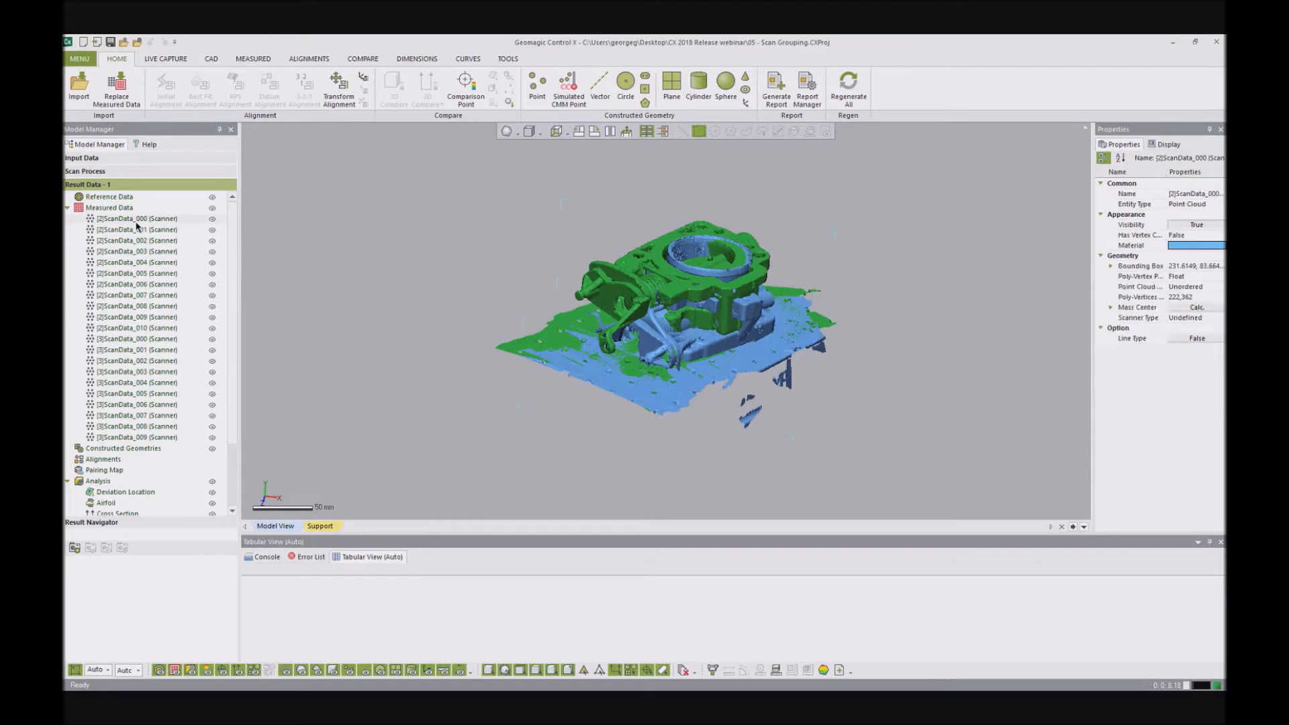
left_click(130, 329, "shift")
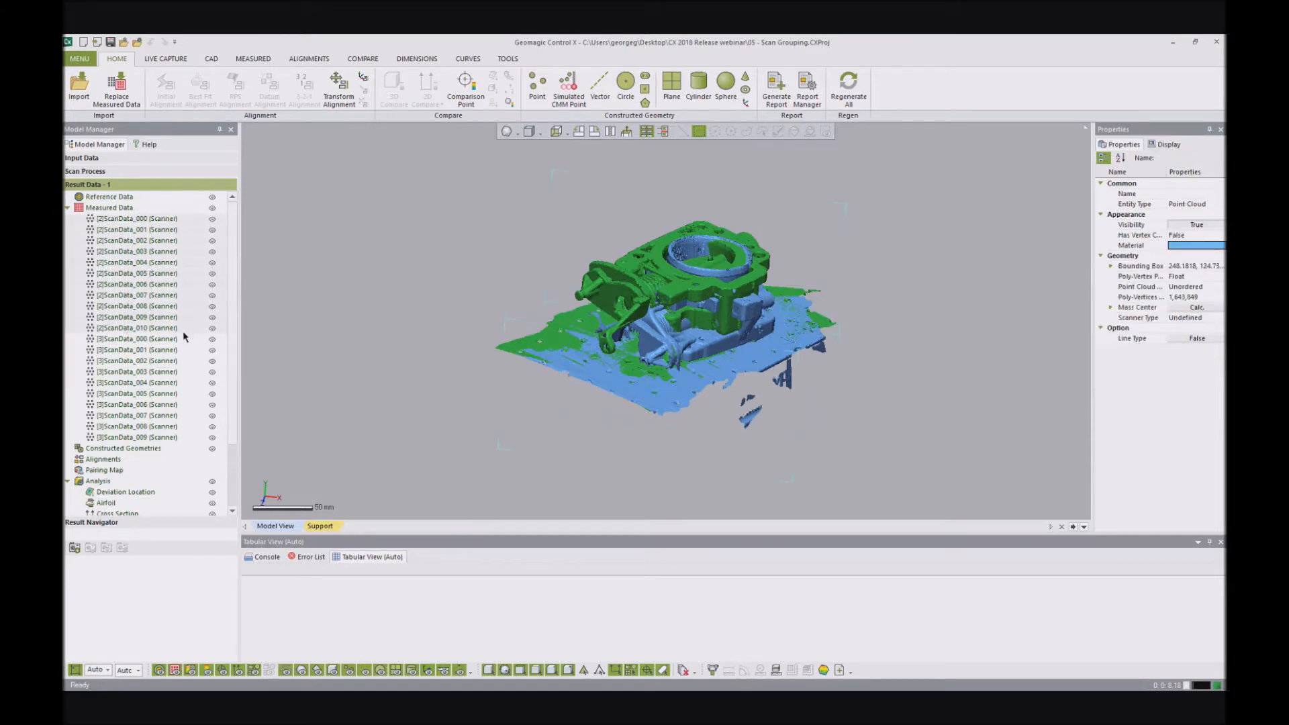
right_click(139, 327)
mouse_move(169, 329)
left_click(281, 329)
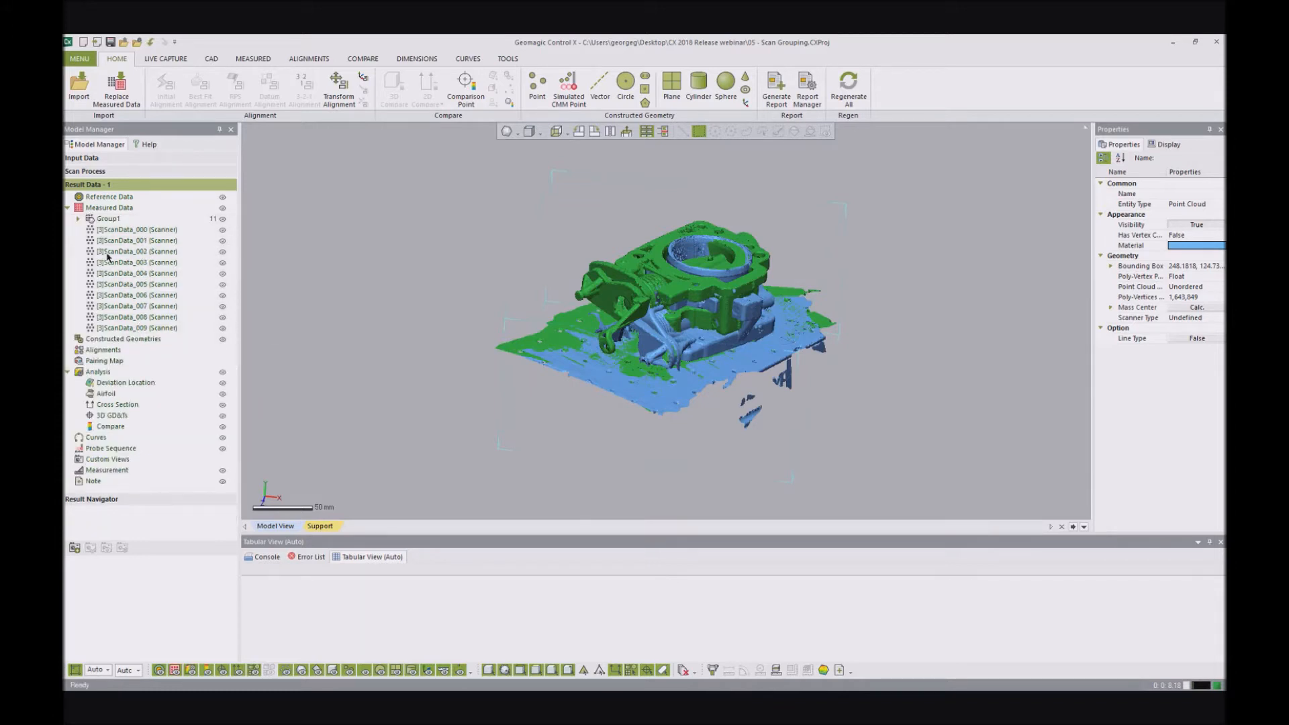
- Move the measured scans [3]ScanData_000 to [3]ScanData_009 into a second new group and check the contents of both groups
left_click(112, 232)
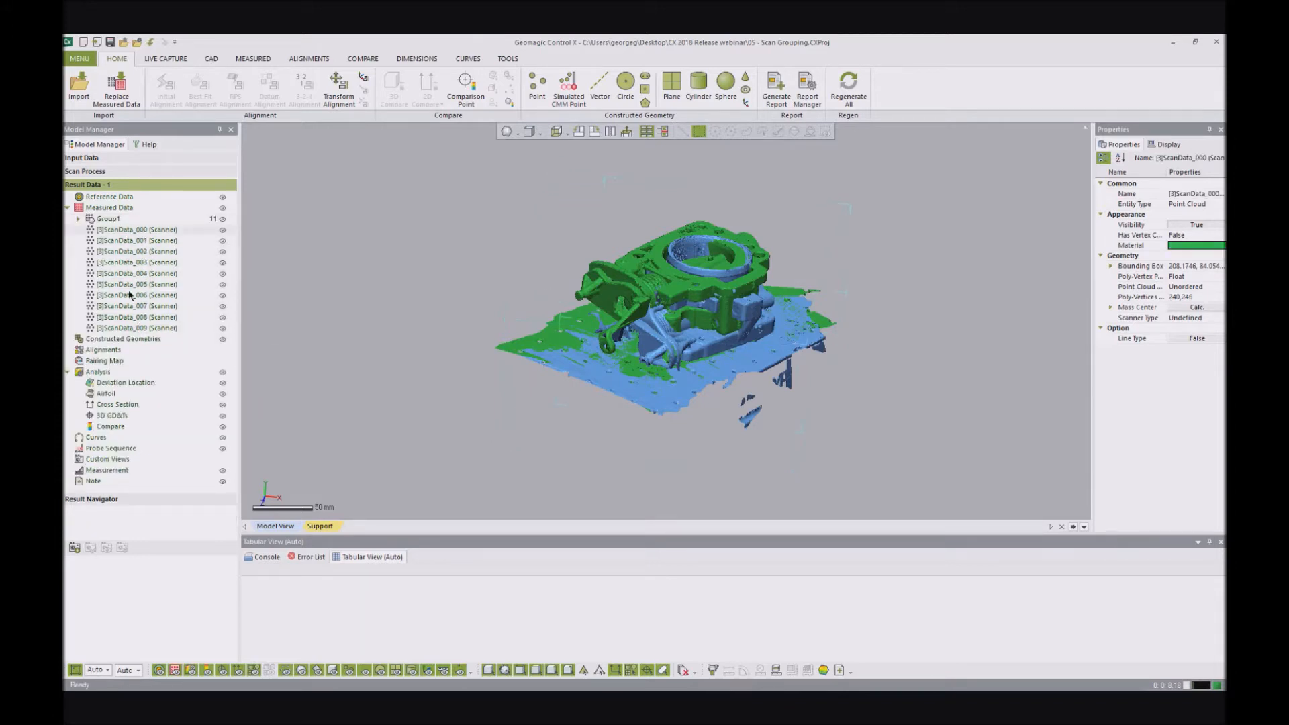
left_click(134, 330, "shift")
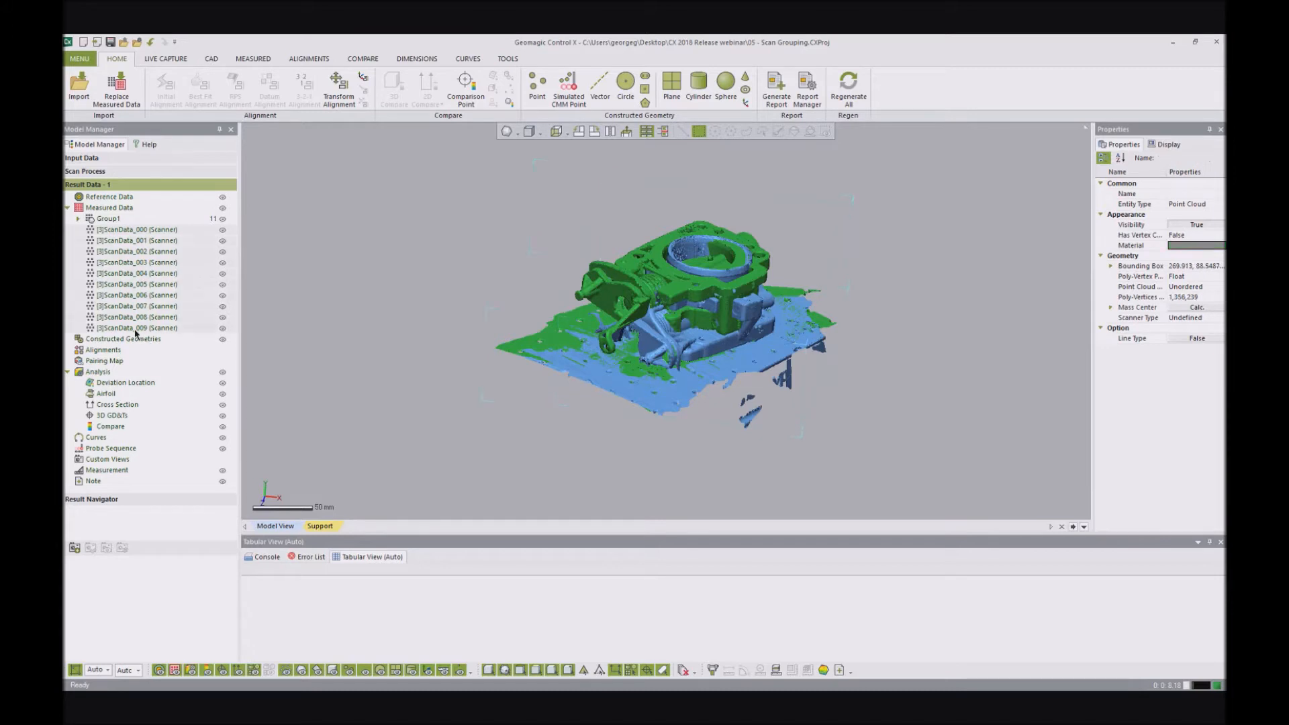
right_click(136, 266)
mouse_move(201, 270)
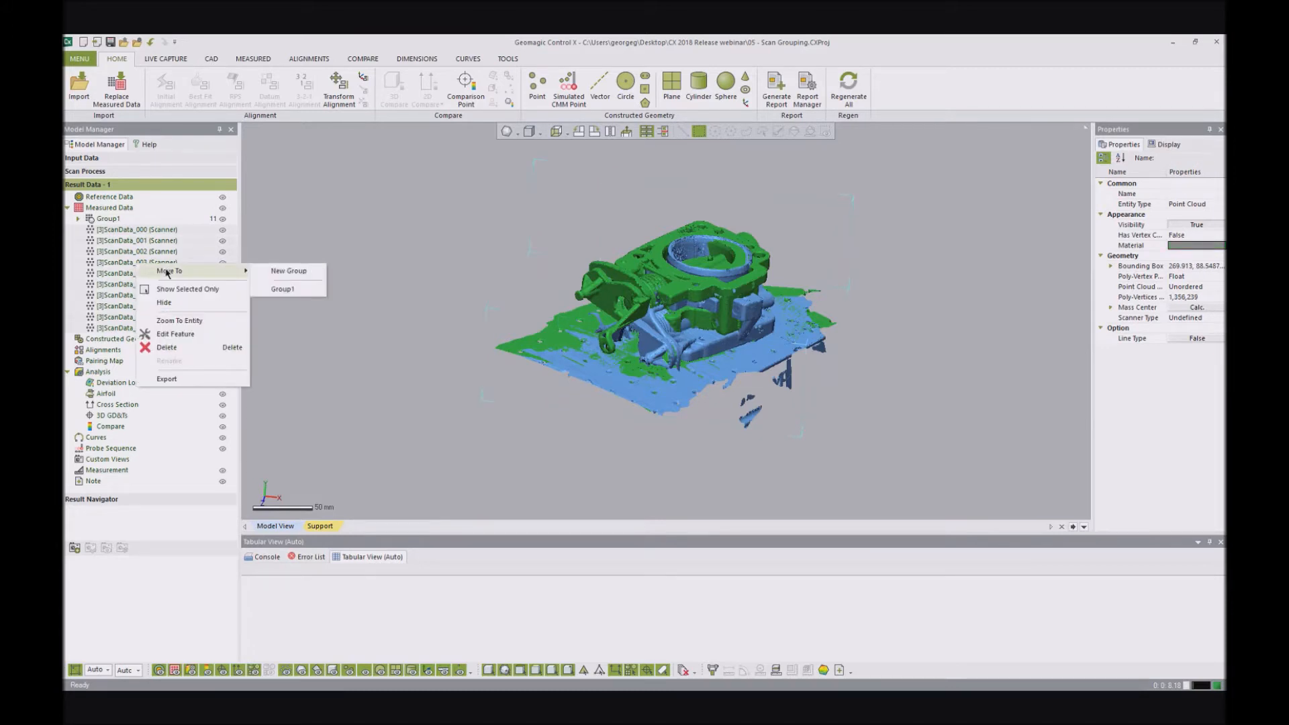
left_click(288, 271)
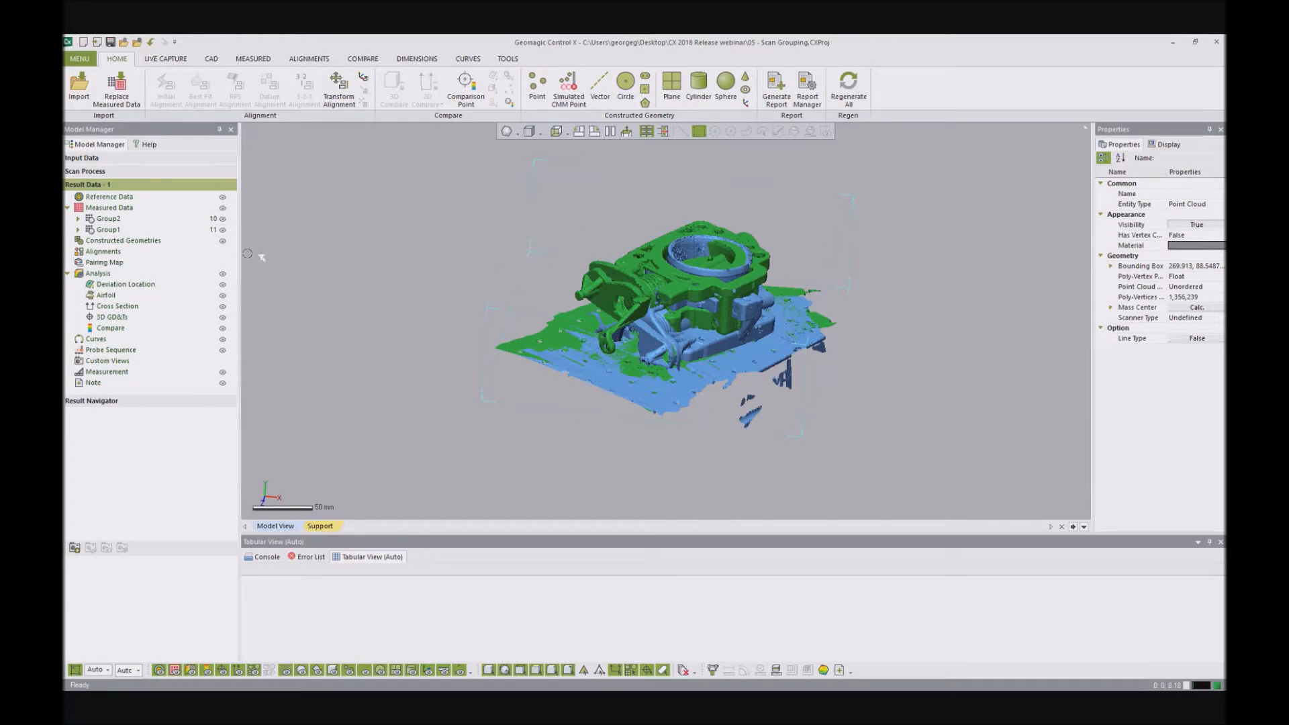
left_click(78, 230)
left_click(78, 229)
left_click(78, 219)
left_click(78, 219)
left_click(107, 229)
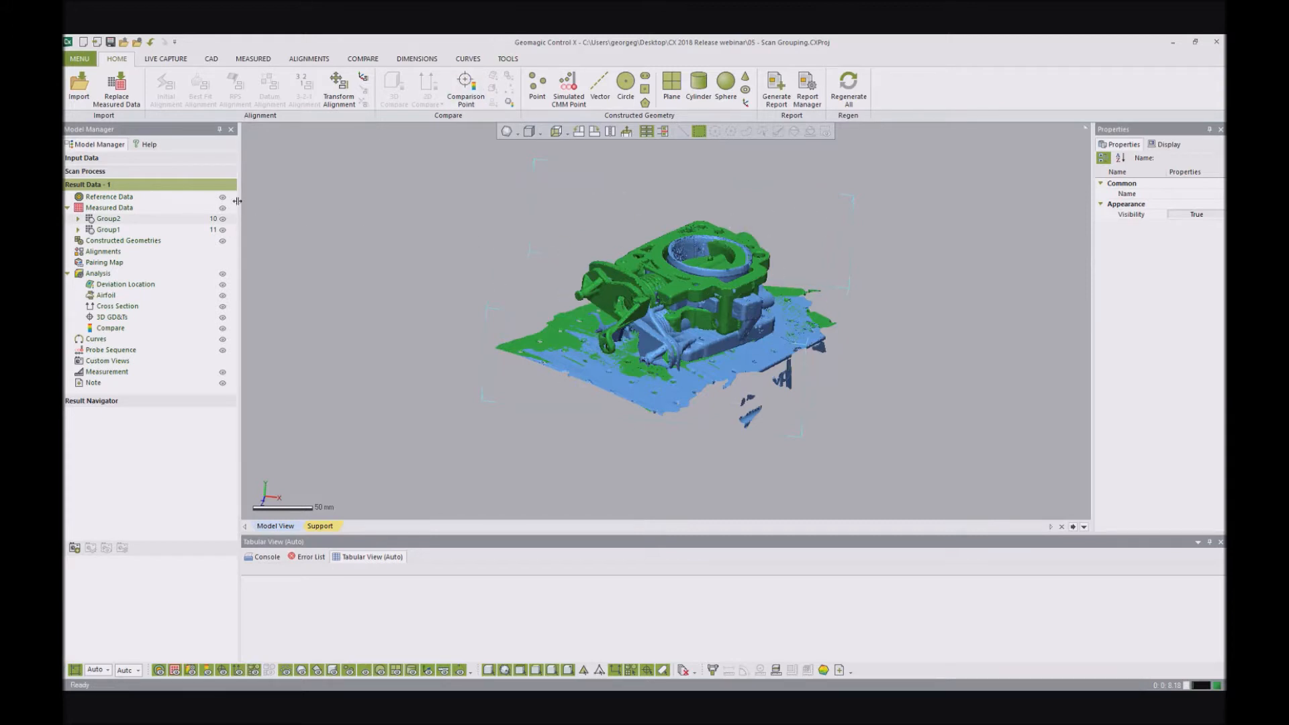
- Start a Merge with the whole group of [3]ScanData scans as the point cloud input, and cancel it
left_click(261, 62)
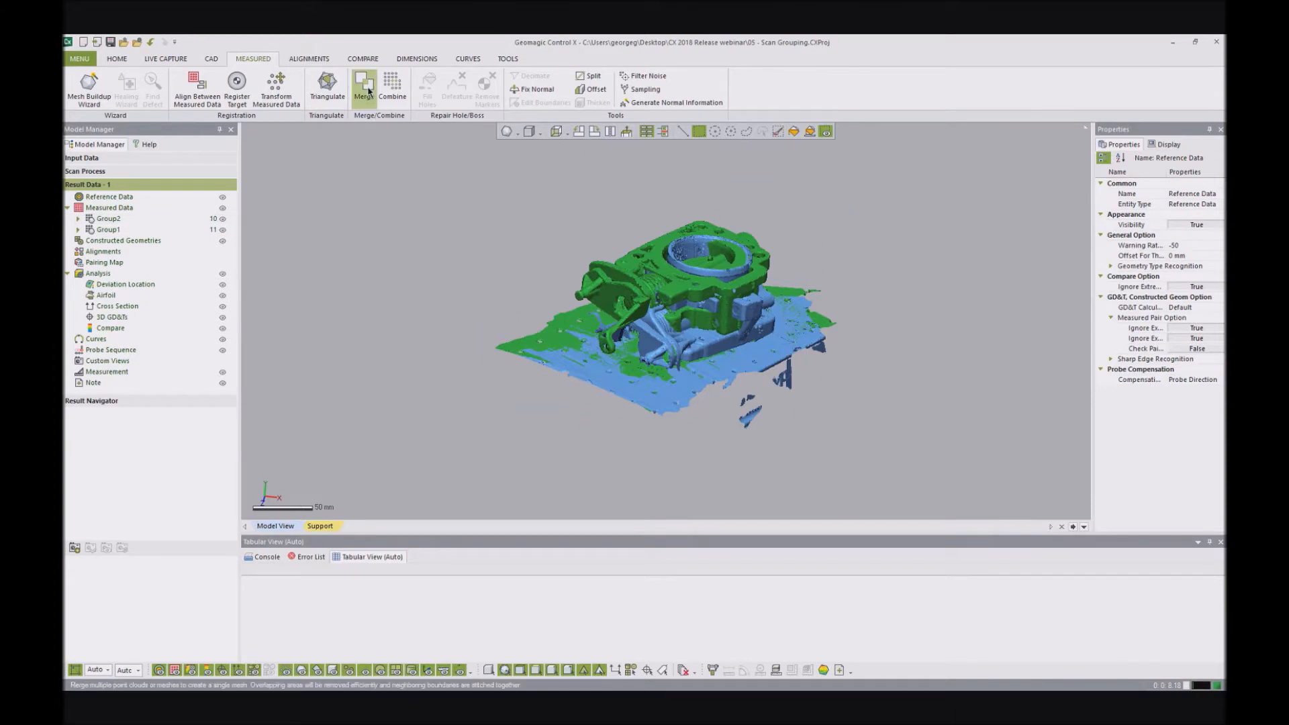
left_click(637, 381)
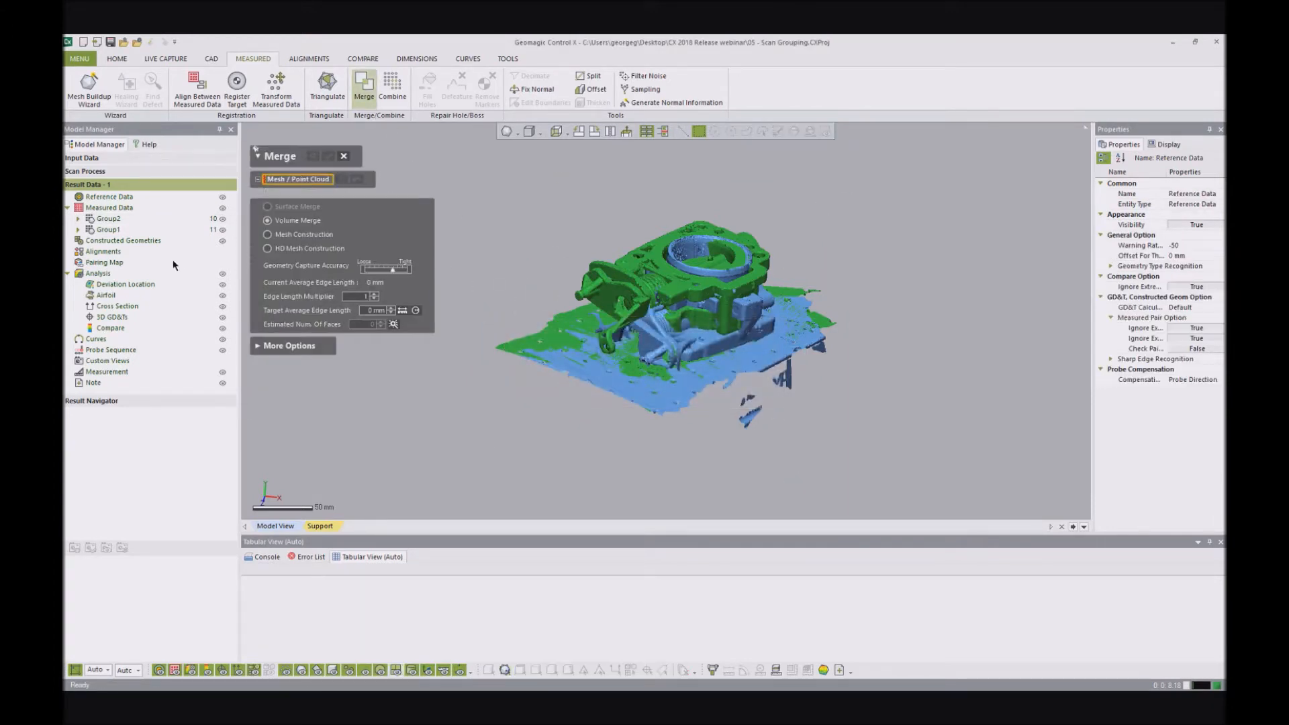
left_click(108, 220)
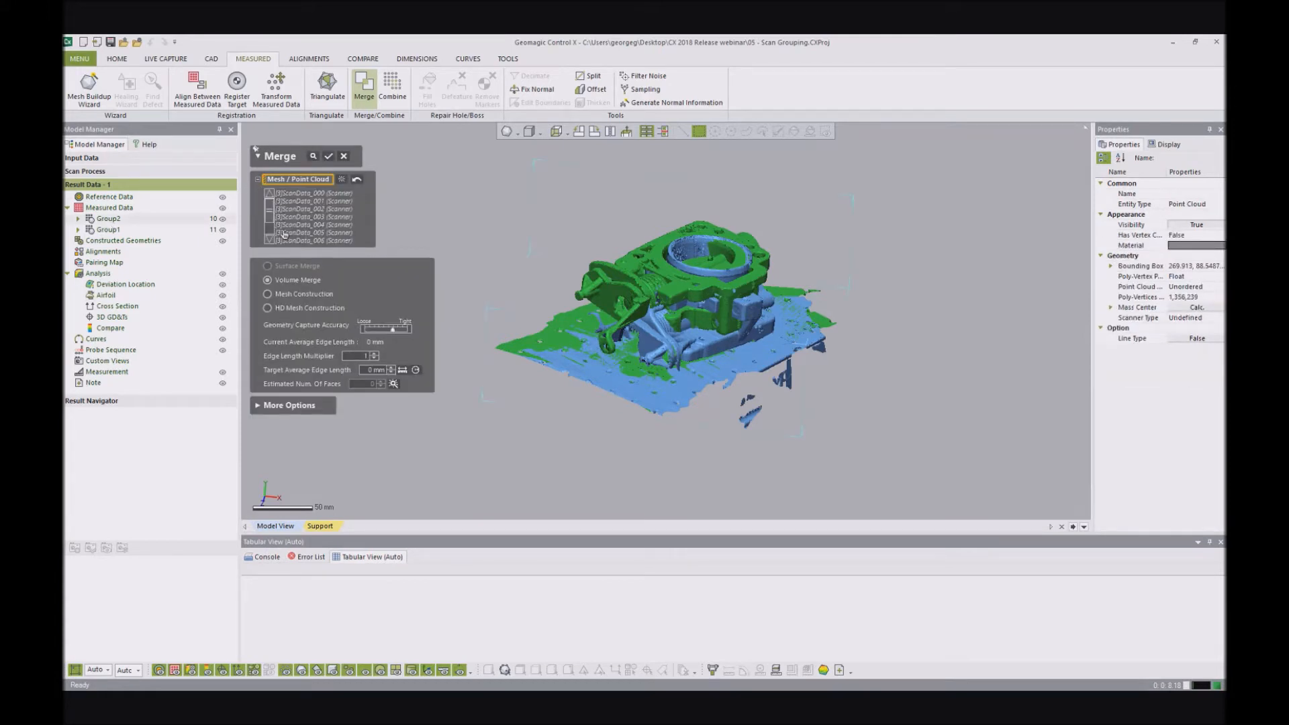
left_click(344, 156)
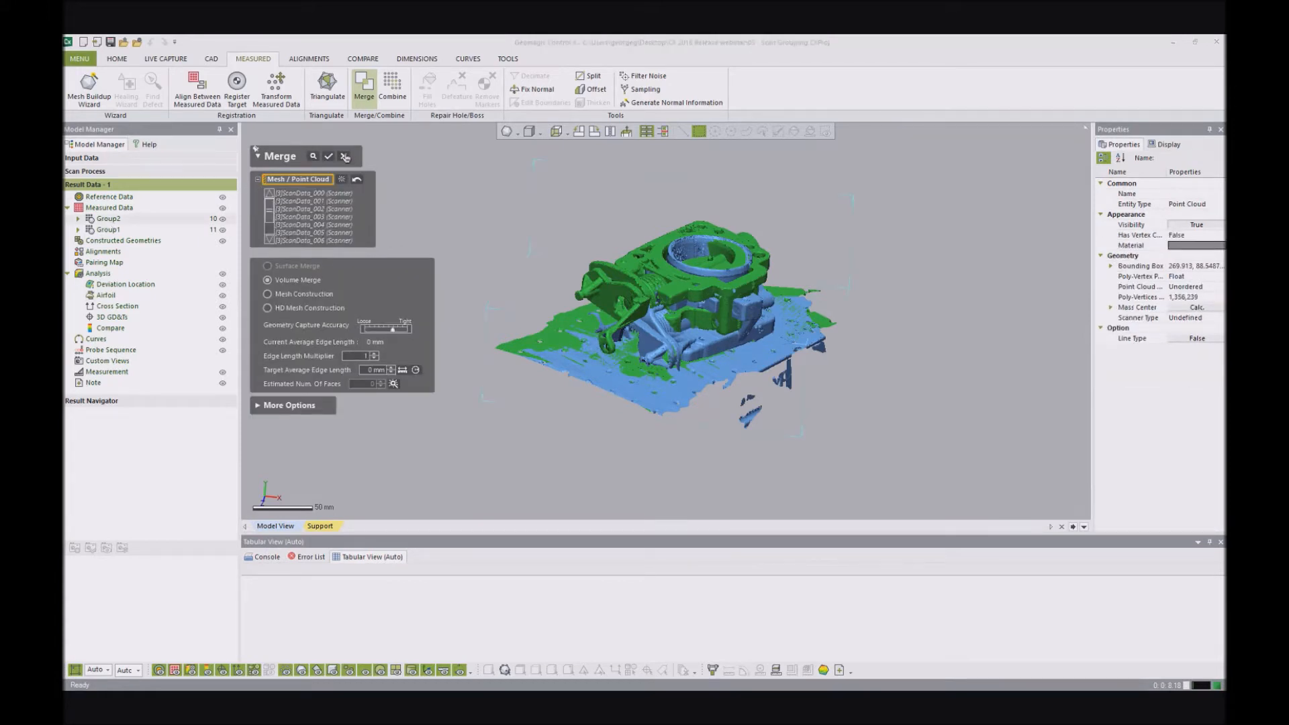
left_click(624, 387)
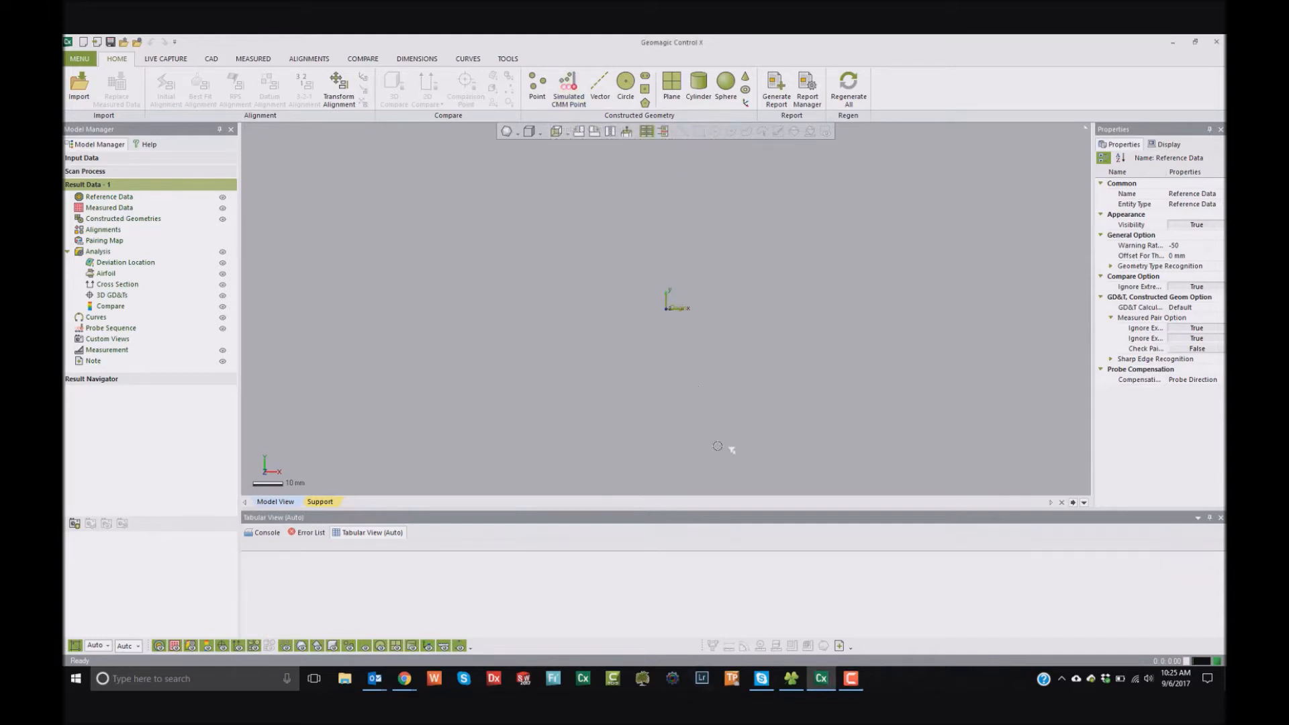
- Import the Partifact CAD model as reference data into the empty project
left_click(794, 675)
left_click_drag(813, 569, 460, 397)
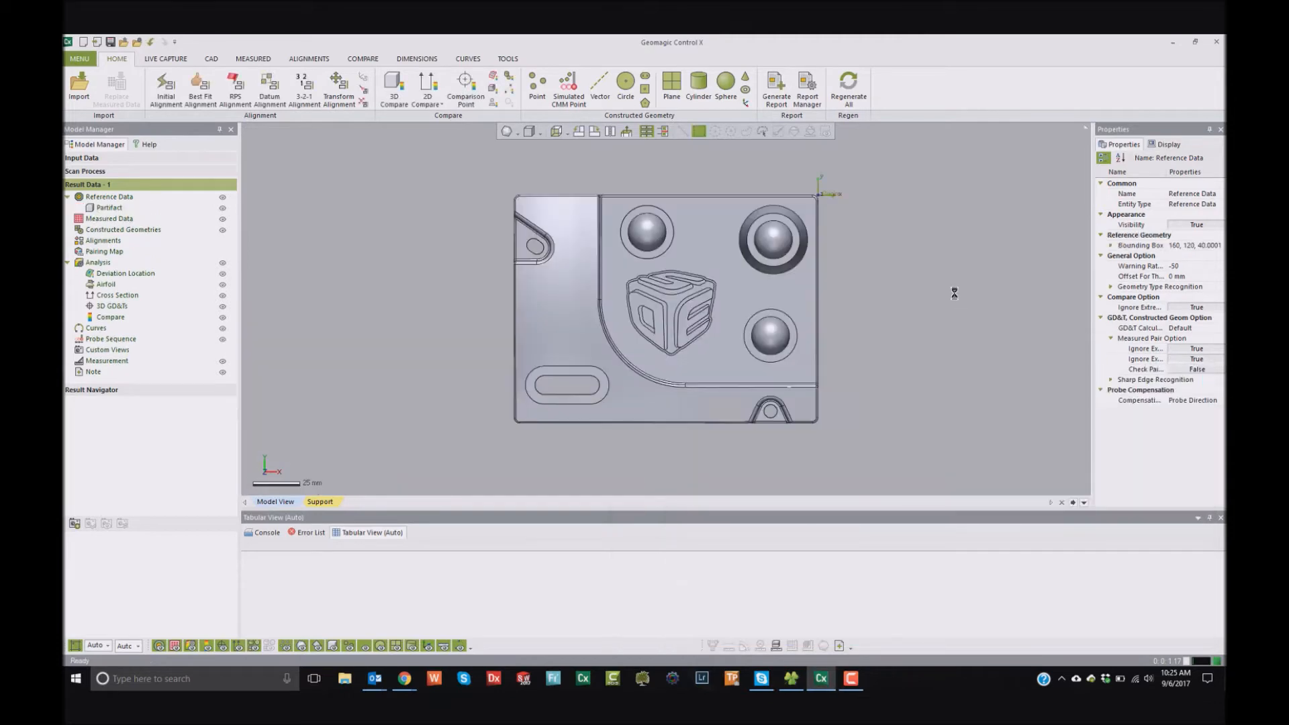
right_click_drag(893, 321, 898, 266)
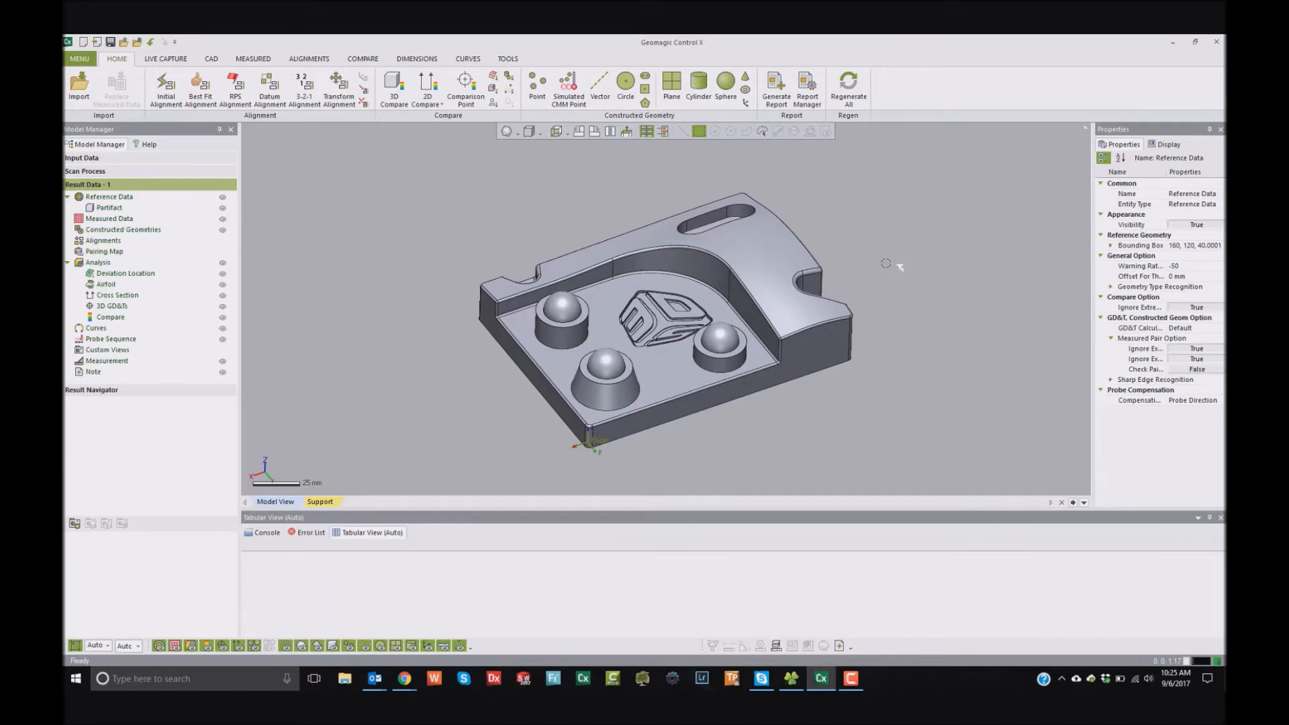
- Add a simulated CMM point on the Partifact's outer end face at about X -160, Y -105.4, Z 13.6 mm
right_click_drag(885, 263, 664, 329)
right_click_drag(609, 278, 612, 313)
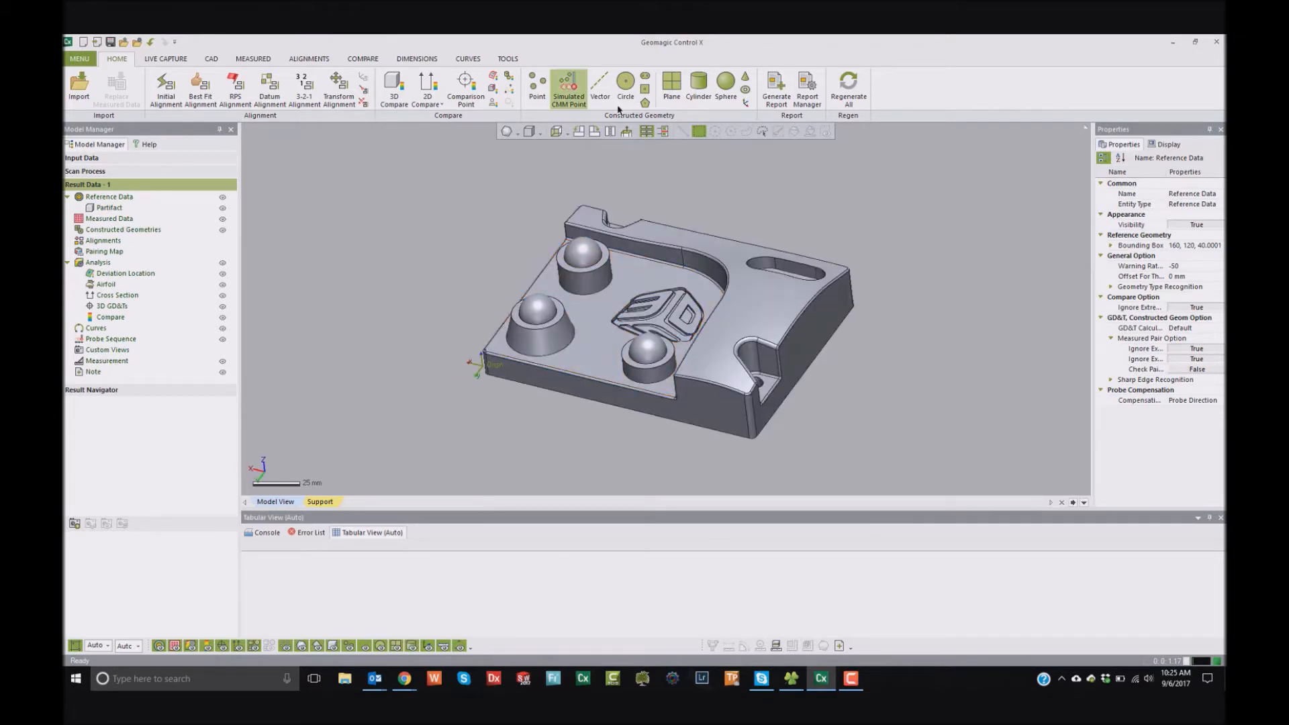
left_click(569, 89)
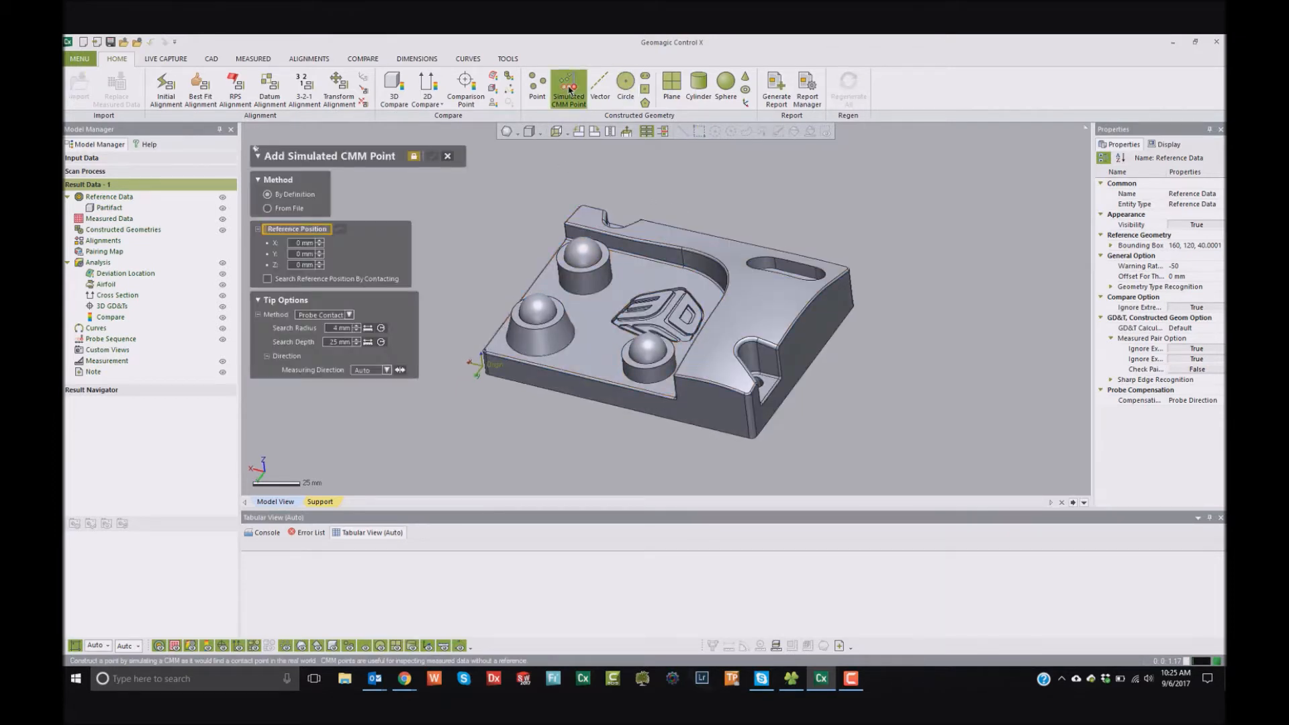
left_click(851, 303)
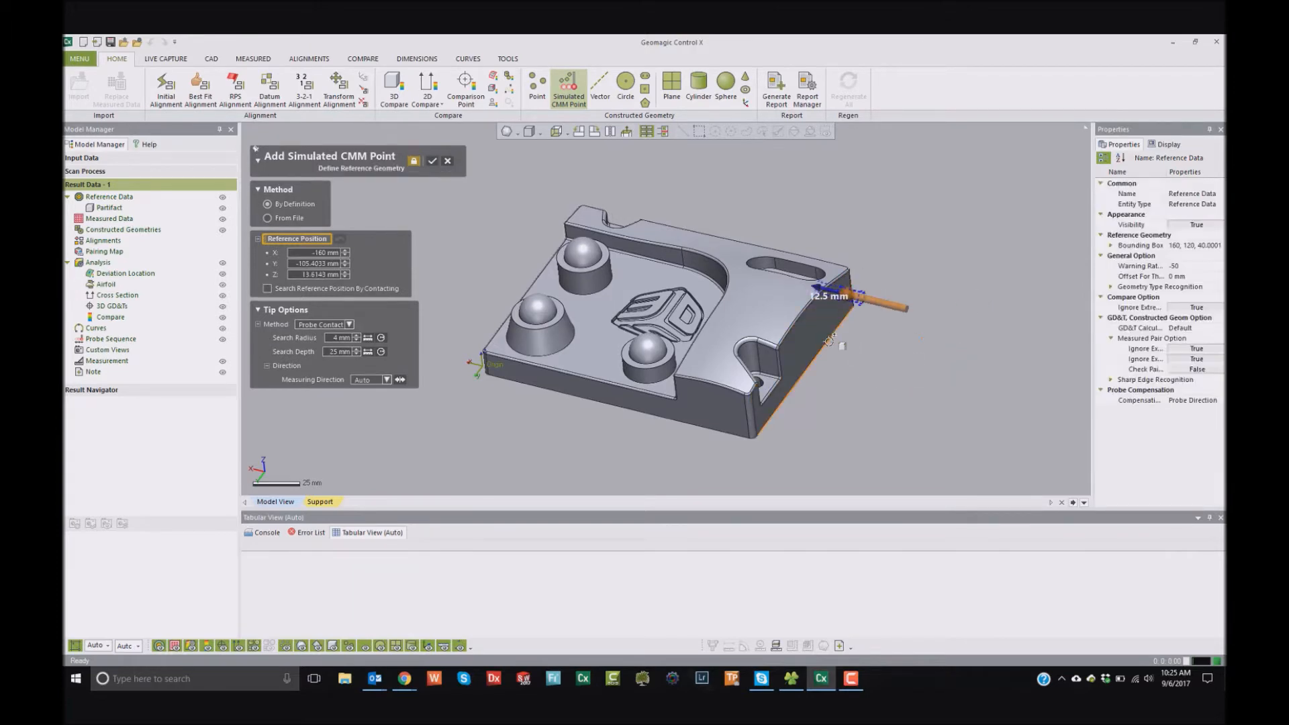
scroll(826, 376, "up", 8)
right_click_drag(804, 408, 803, 273)
scroll(808, 270, "down", 5)
left_click(432, 162)
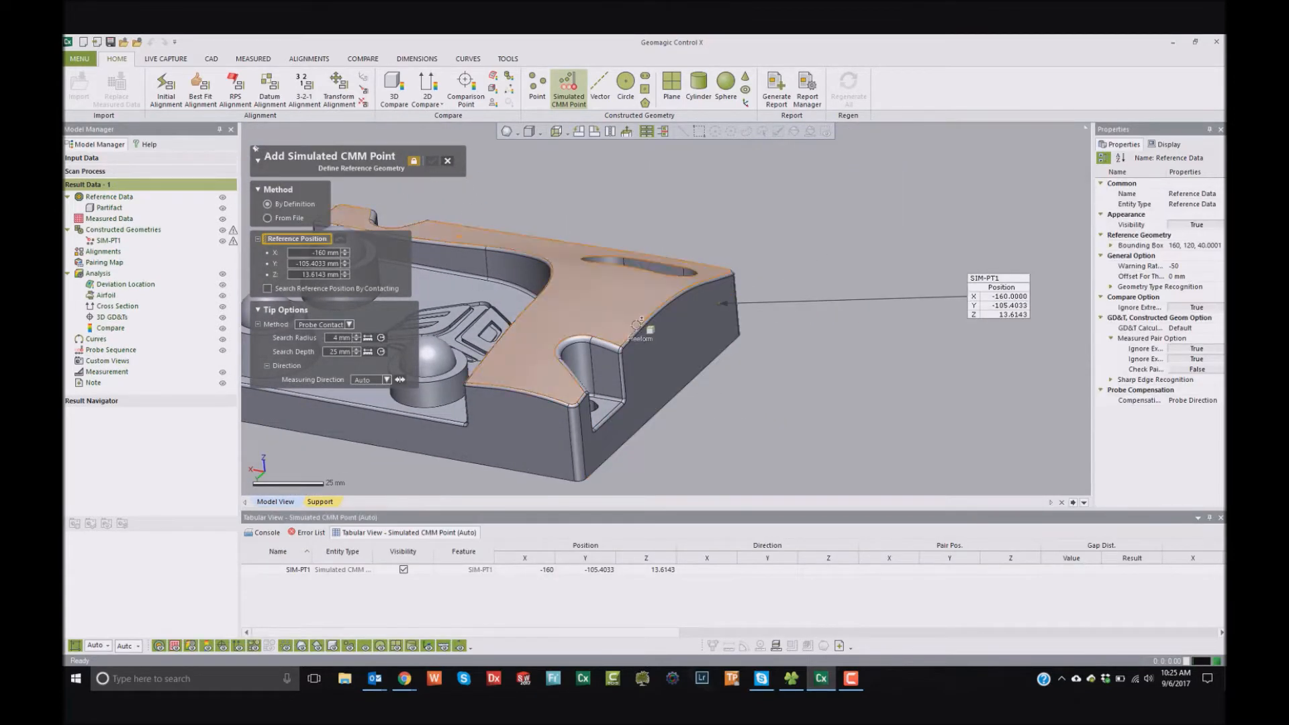
- Add two more simulated CMM points on the same end face, at about Y -49.6, Z 20.2 mm and Y -13.8, Z 1.3 mm
left_click(643, 357)
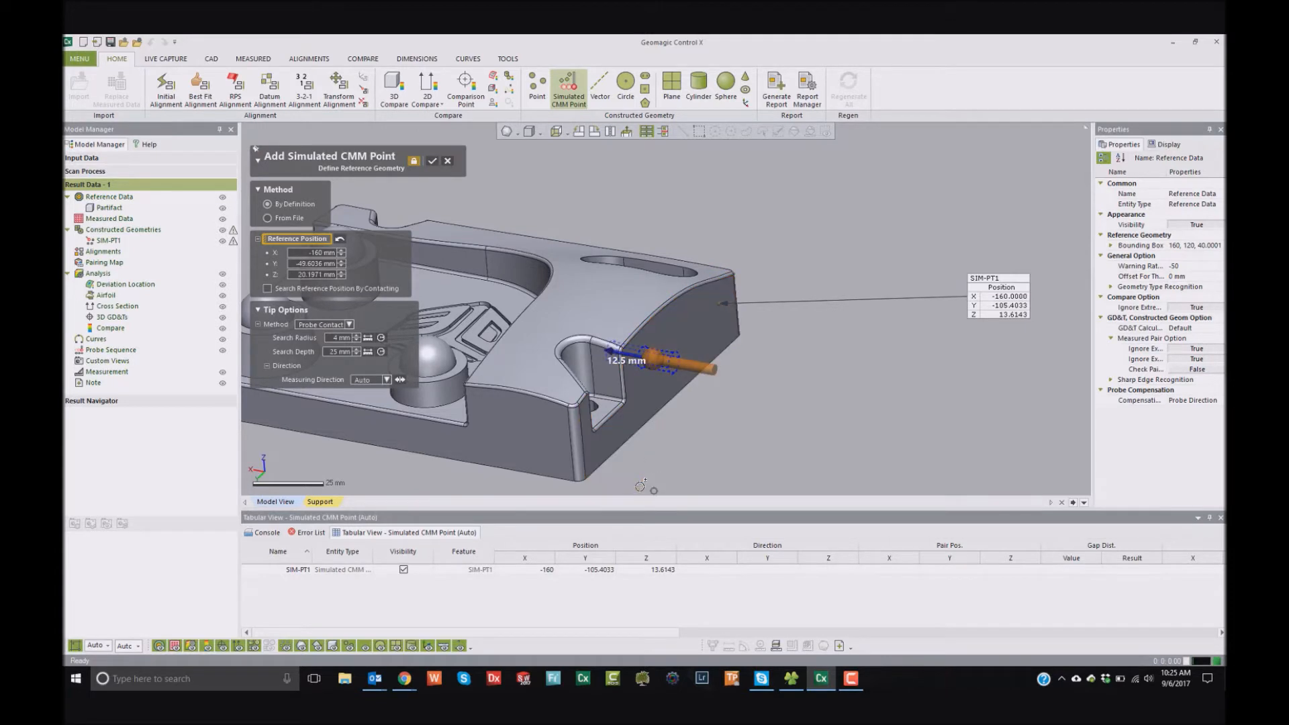
left_click(432, 161)
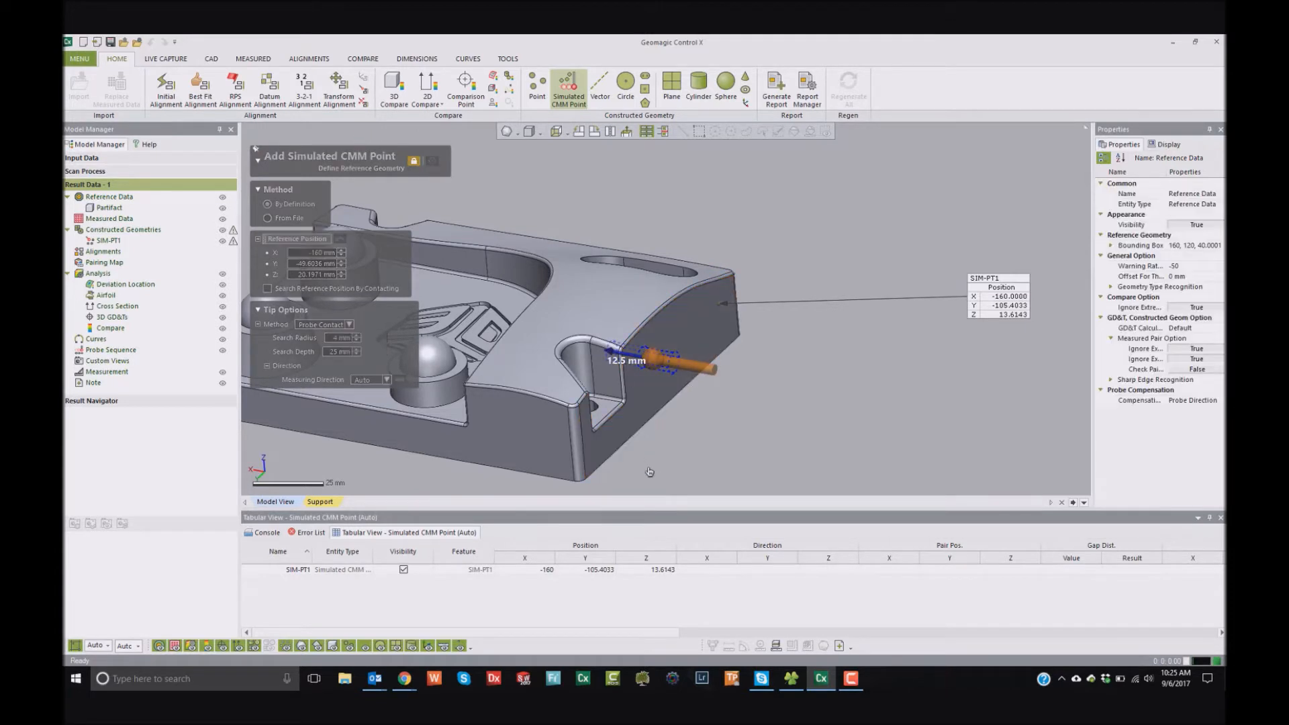
left_click(603, 448)
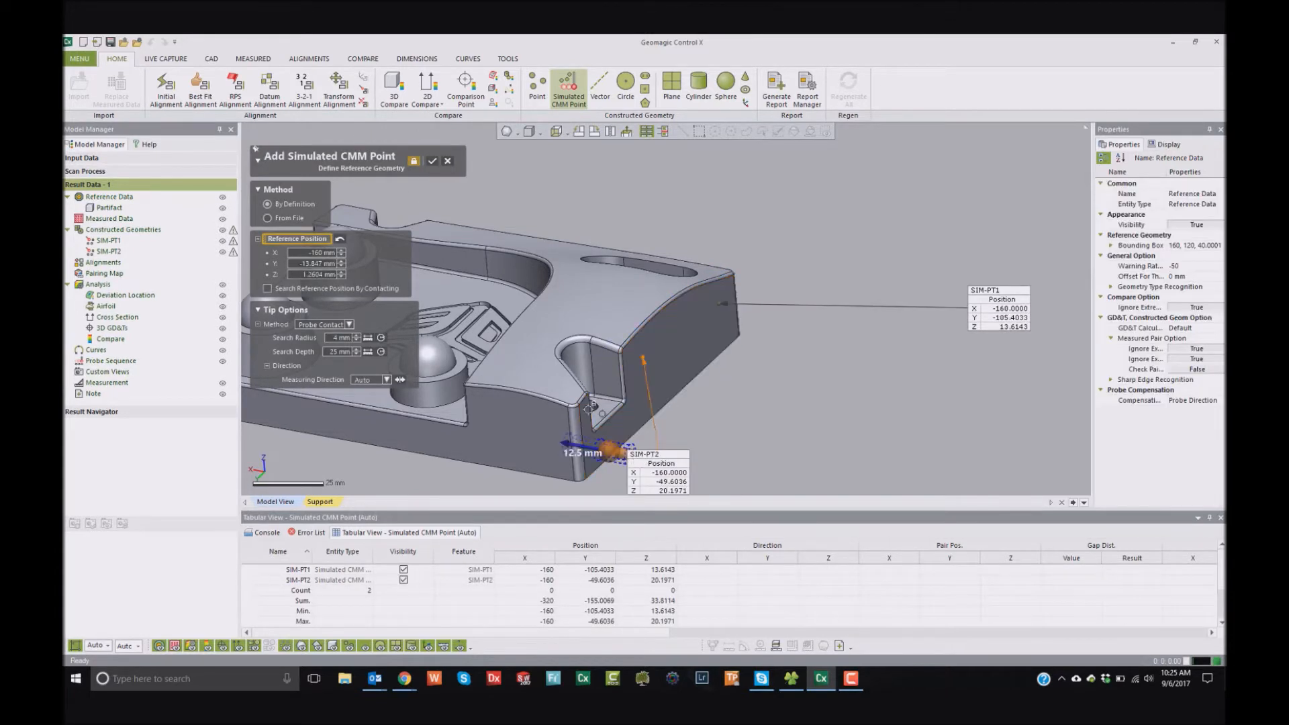
left_click(432, 161)
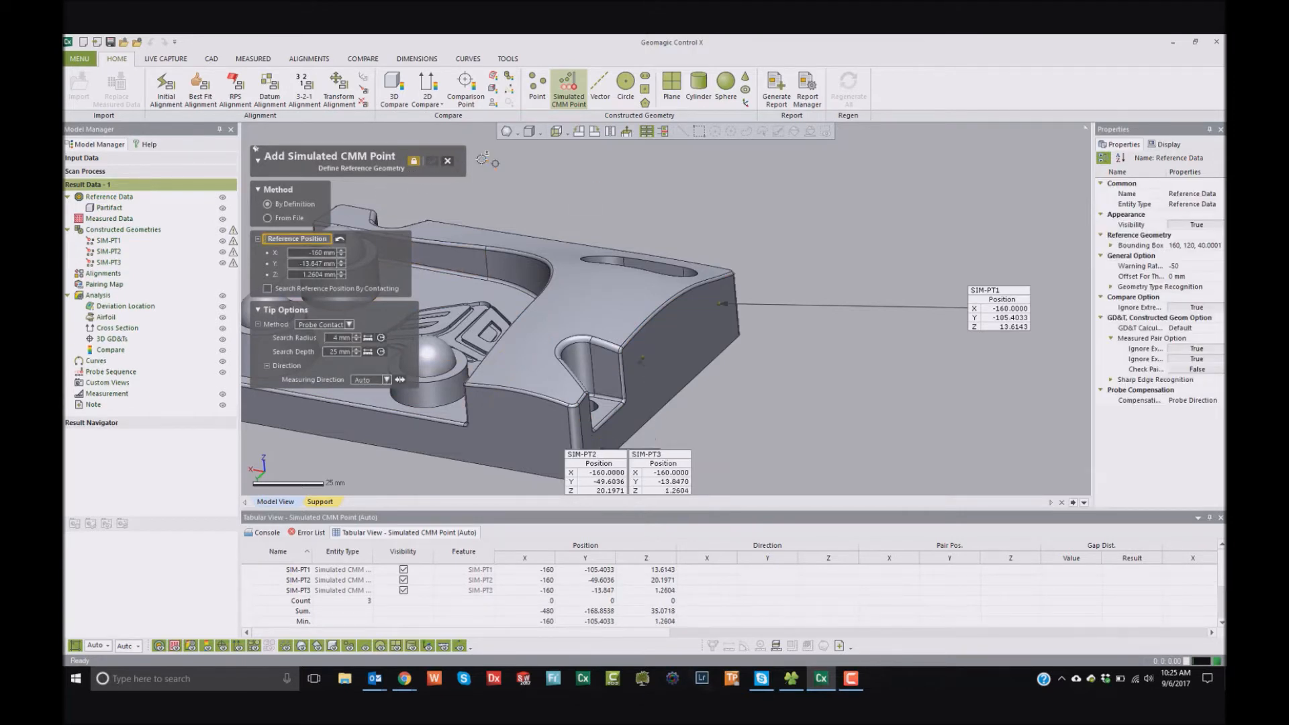
left_click(447, 161)
- Construct a plane through the three simulated CMM points SIM-PT1, SIM-PT2 and SIM-PT3
scroll(718, 291, "down", 3)
right_click_drag(677, 368, 628, 389)
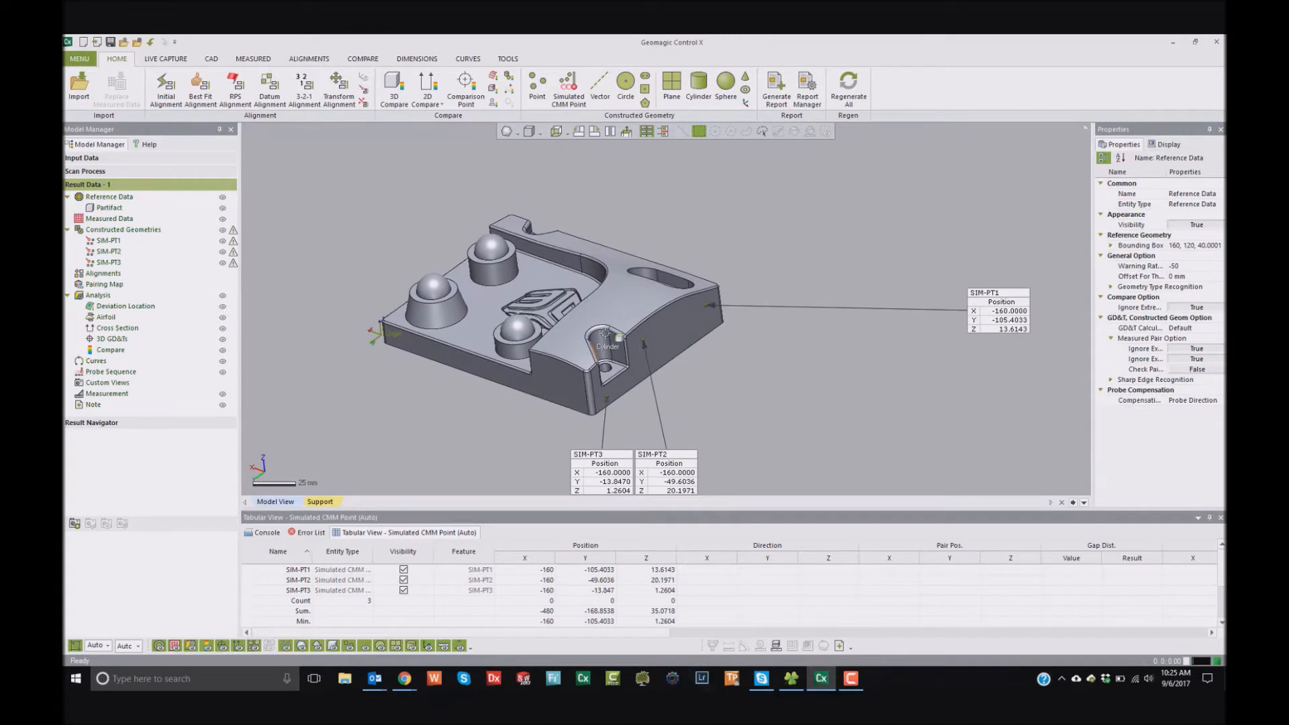
left_click(672, 84)
left_click(688, 309)
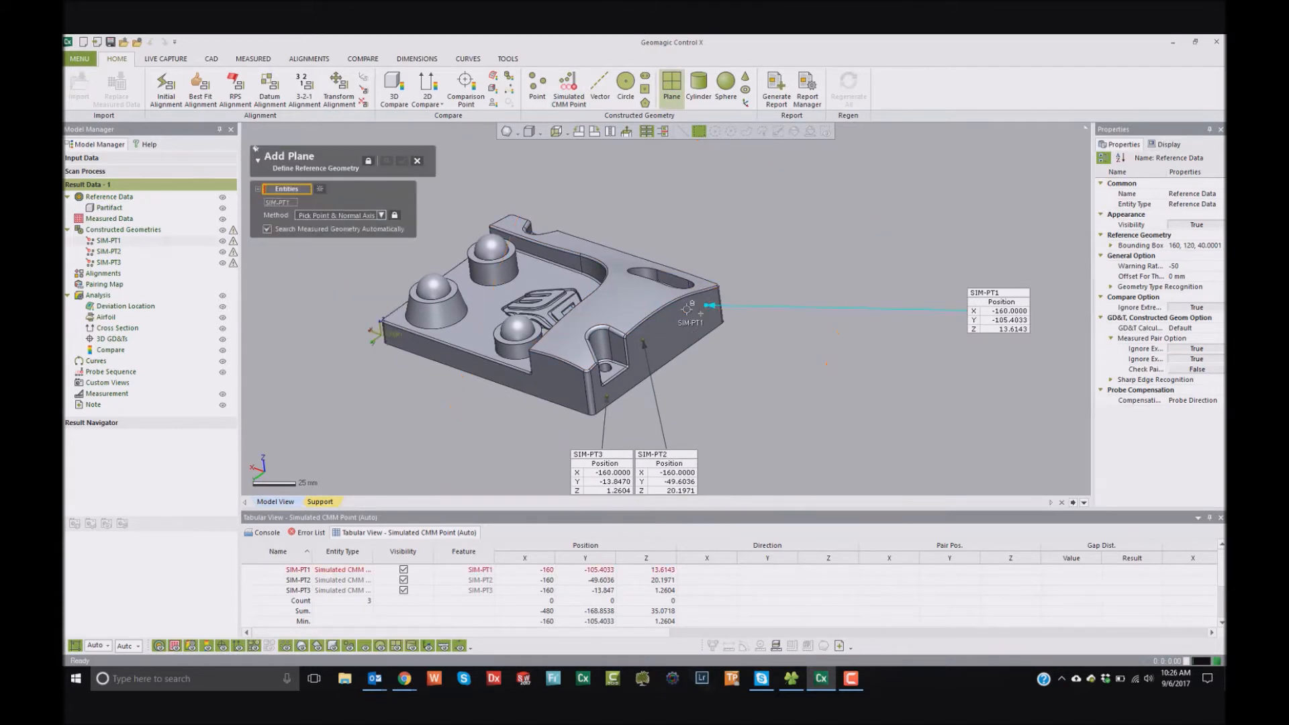
left_click(643, 342)
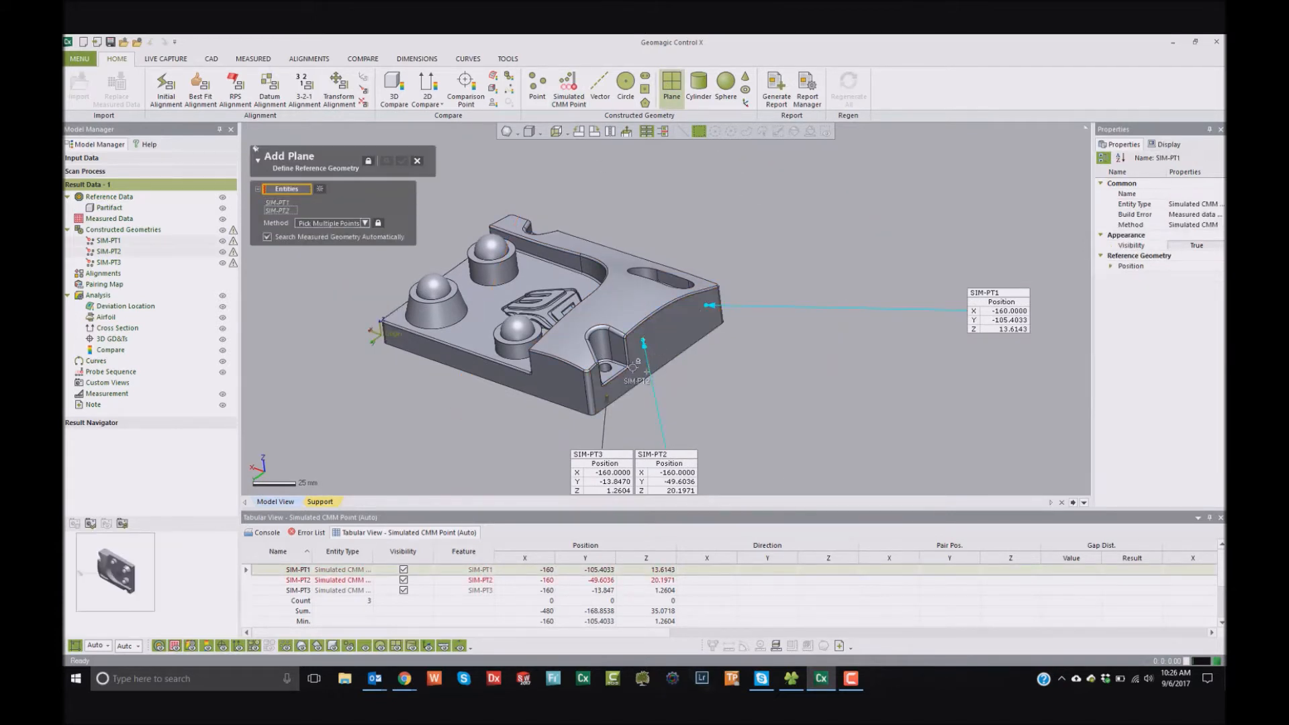
left_click(608, 398)
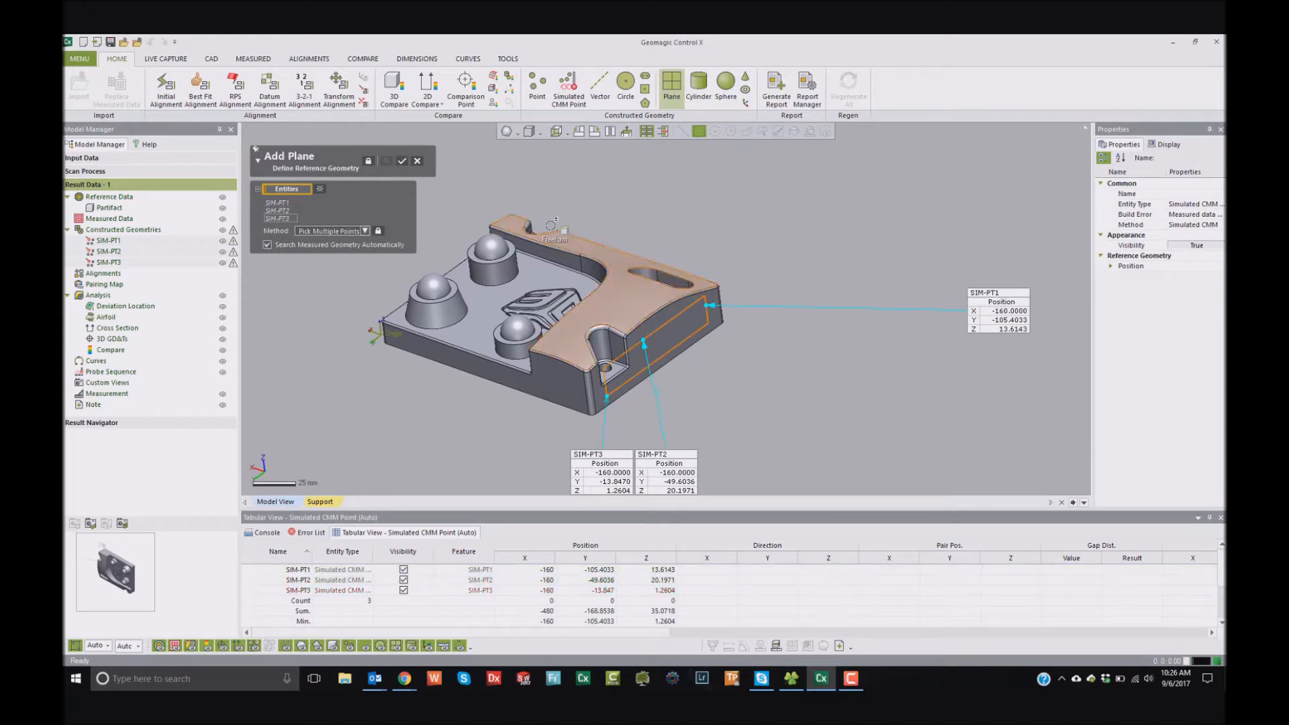
left_click(403, 162)
scroll(692, 341, "up", 3)
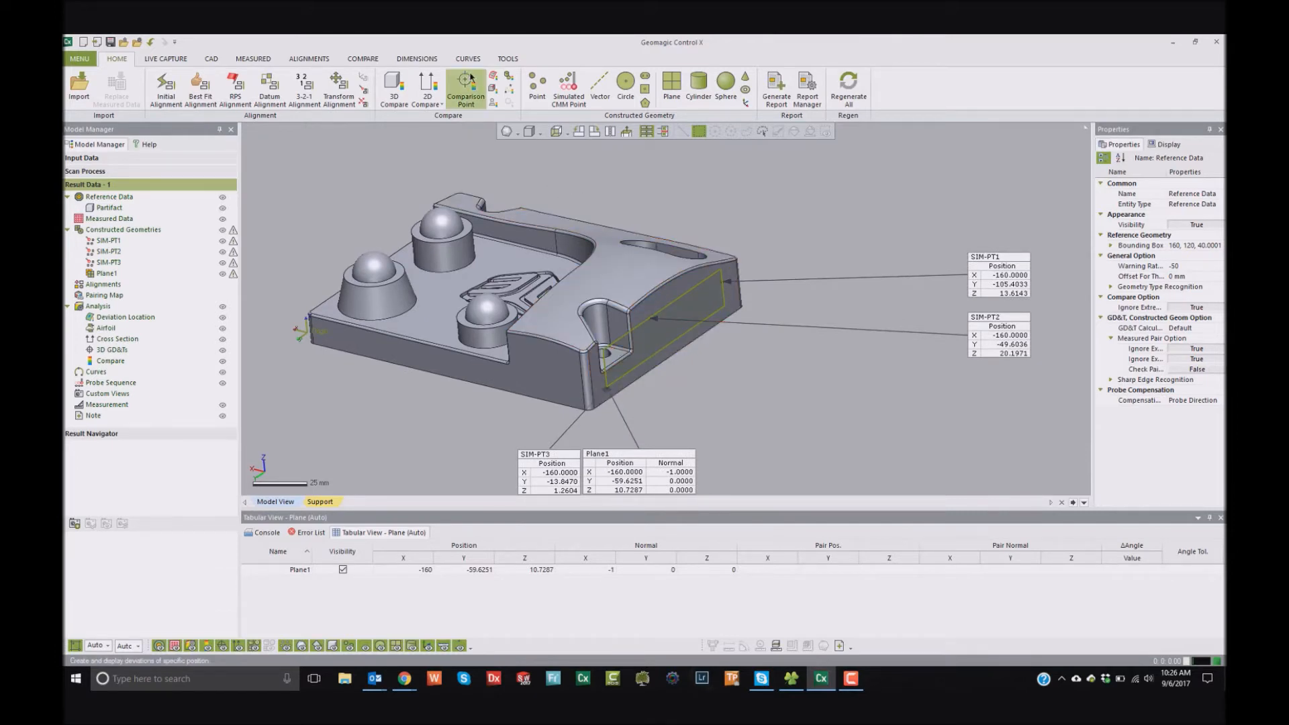
- Add a linear Smart Dimension between the constructed plane and the sphere on the conical boss
left_click(416, 58)
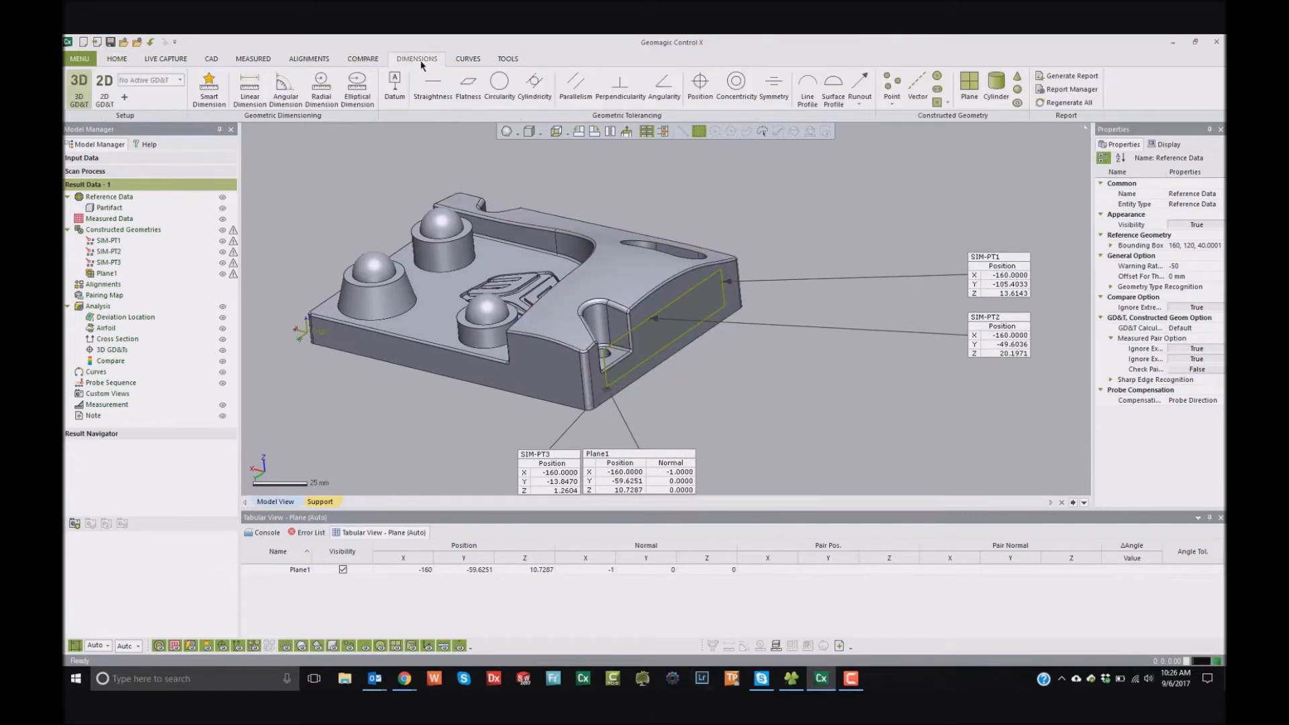
left_click(206, 91)
left_click(628, 339)
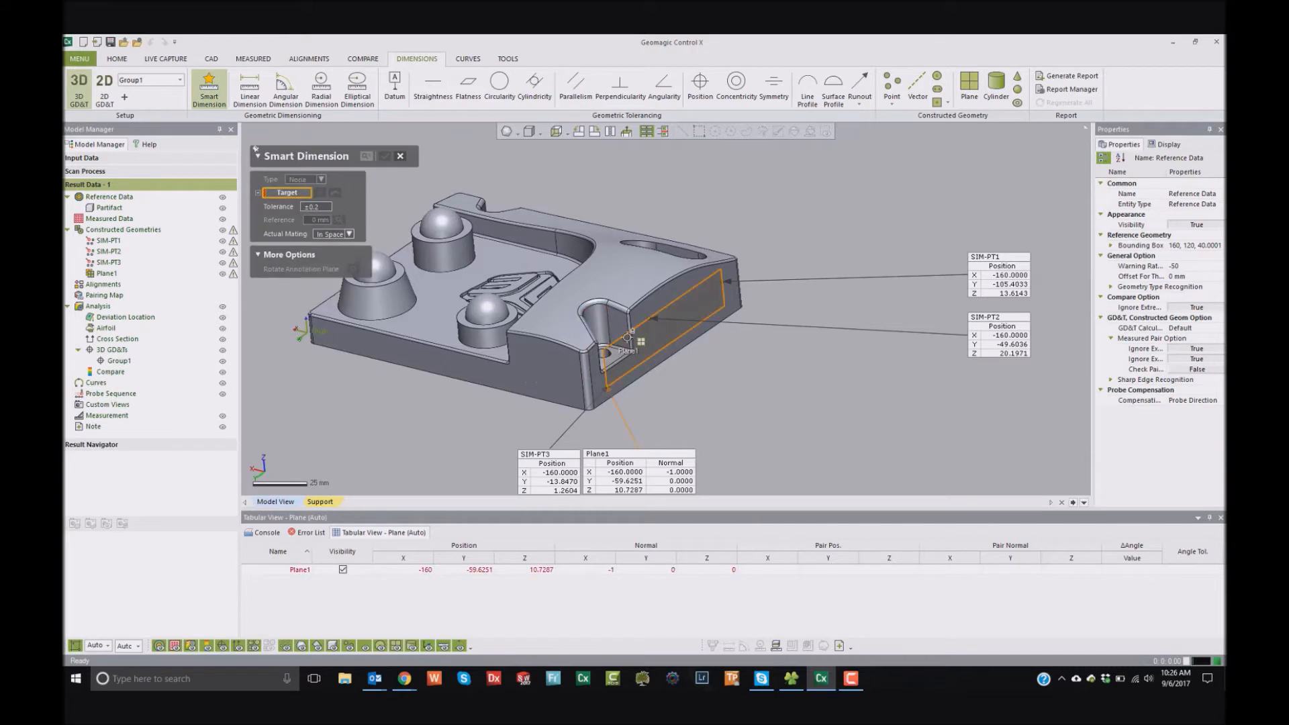
left_click(628, 337)
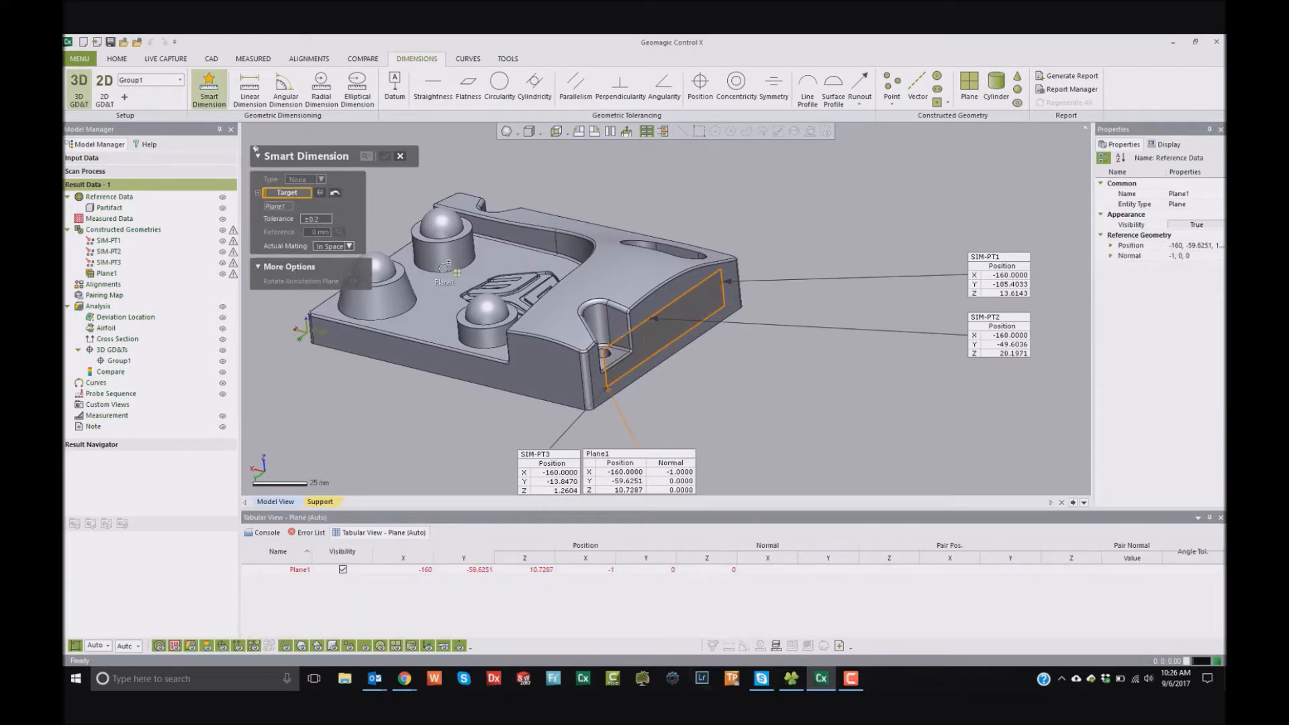
left_click(382, 260)
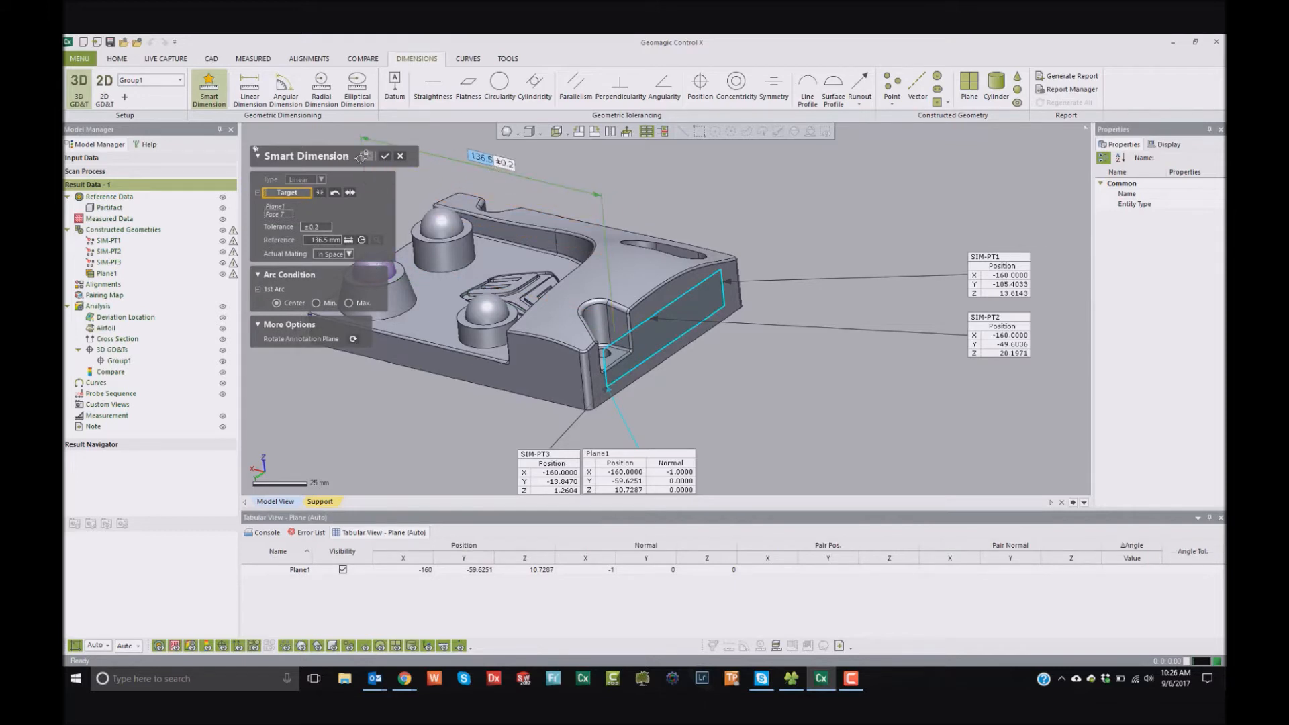
left_click(384, 155)
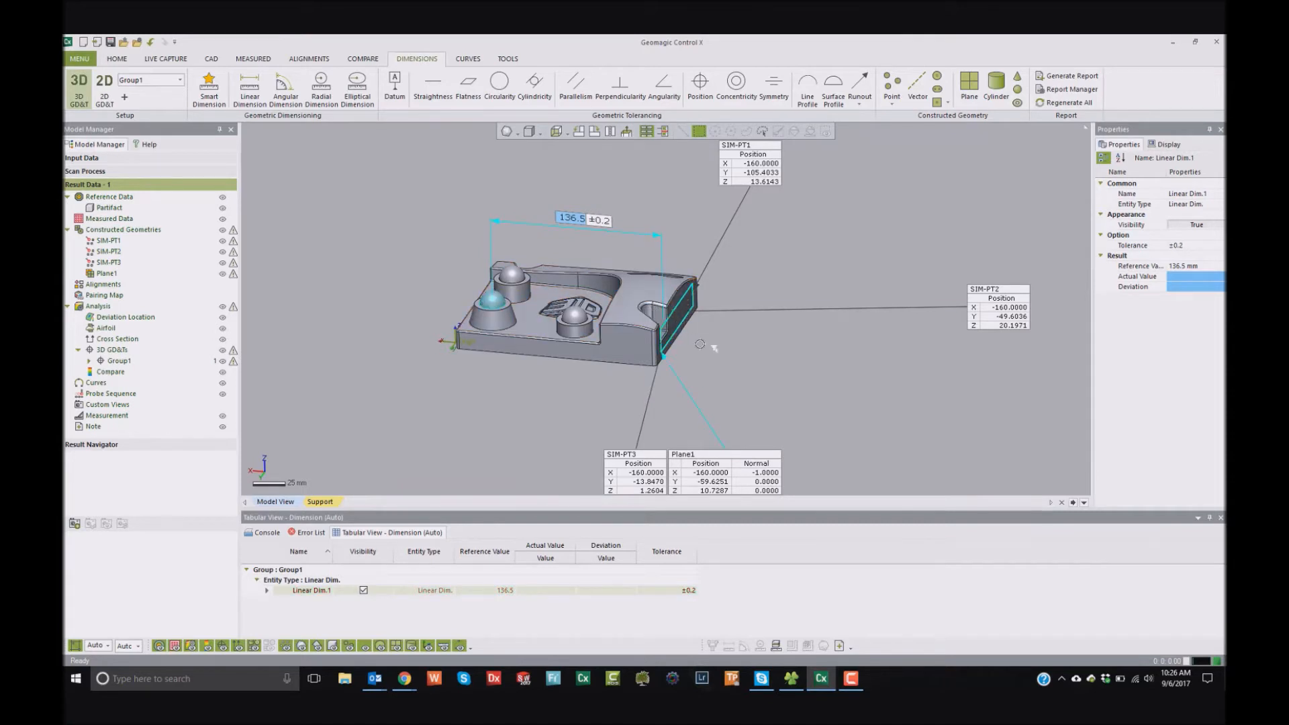
scroll(671, 299, "up", 4)
scroll(670, 332, "down", 2)
right_click_drag(315, 164, 399, 219)
left_click(399, 218)
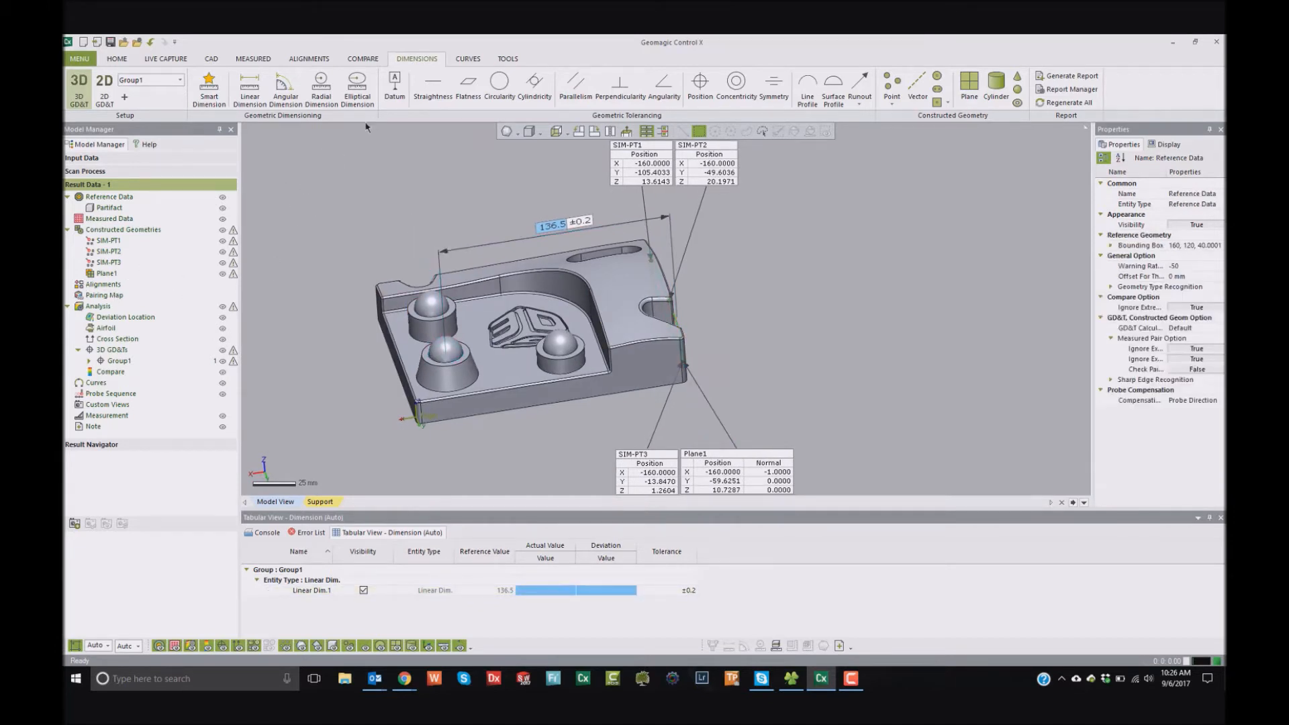
- Create a Datum Alignment from three planes: the recessed floor, the long side face and the adjoining short side face
left_click(155, 59)
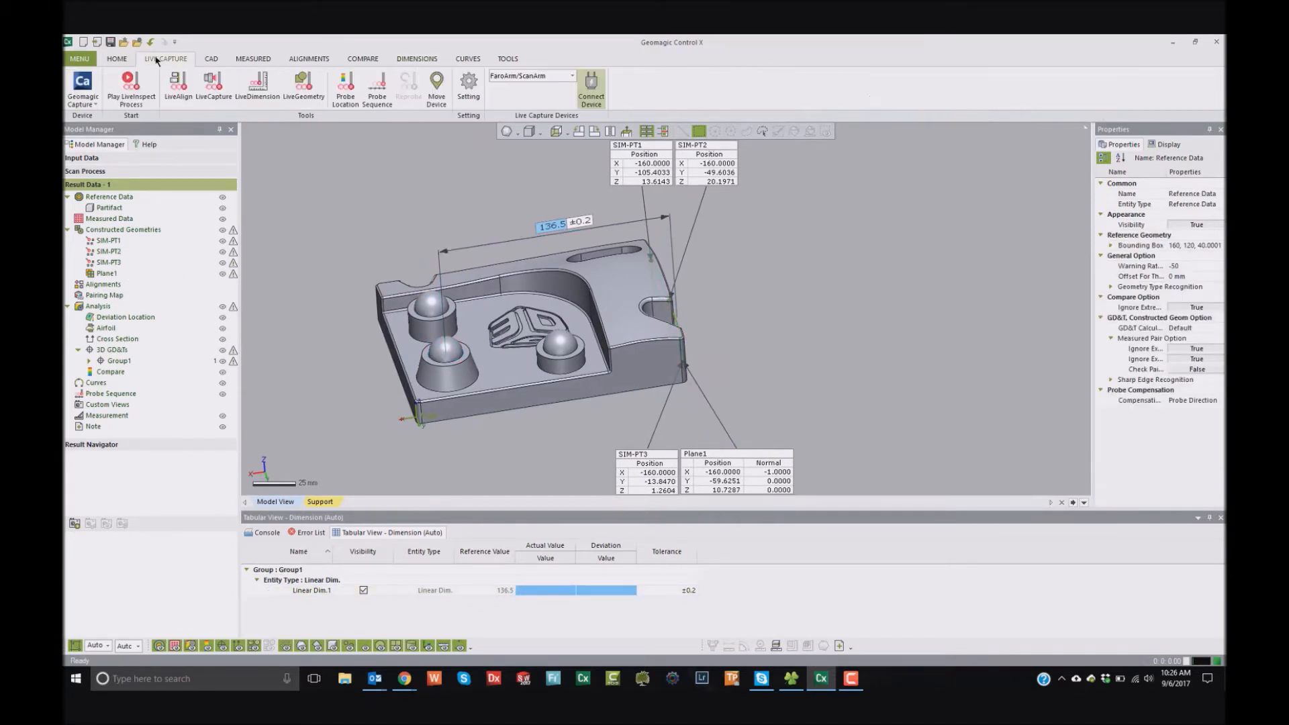
left_click(118, 59)
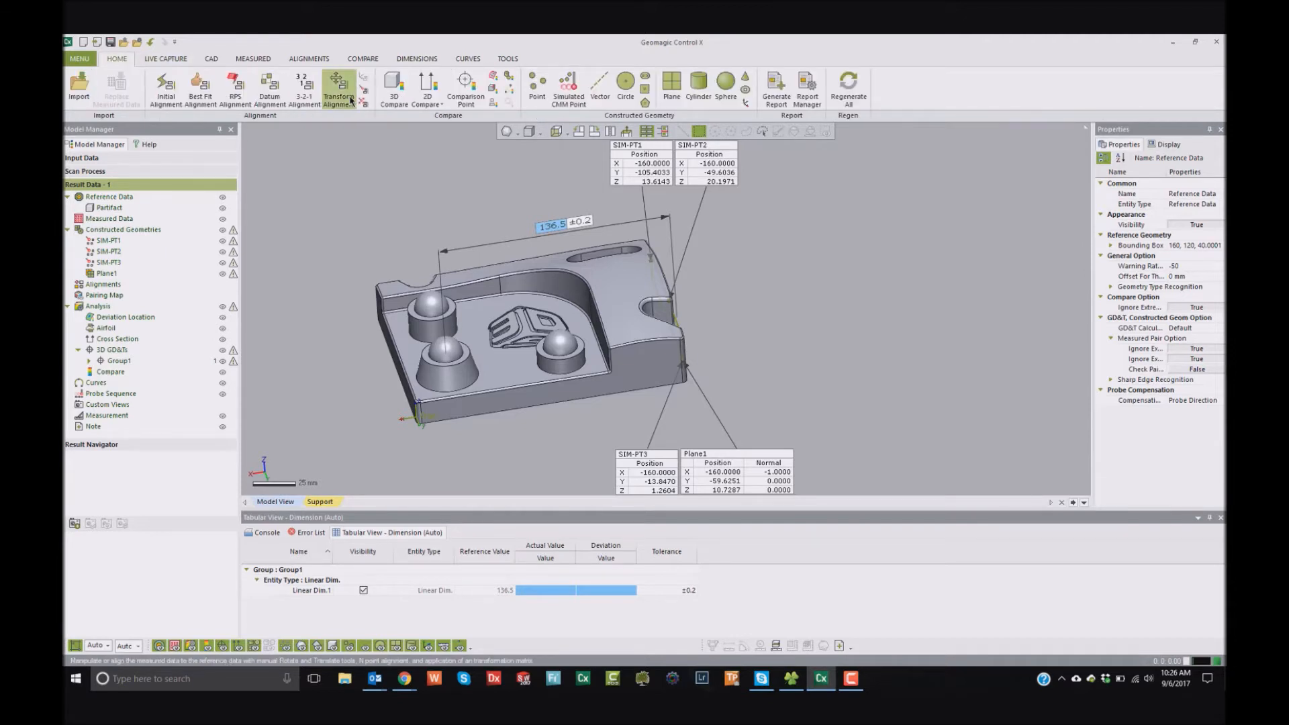
left_click(269, 87)
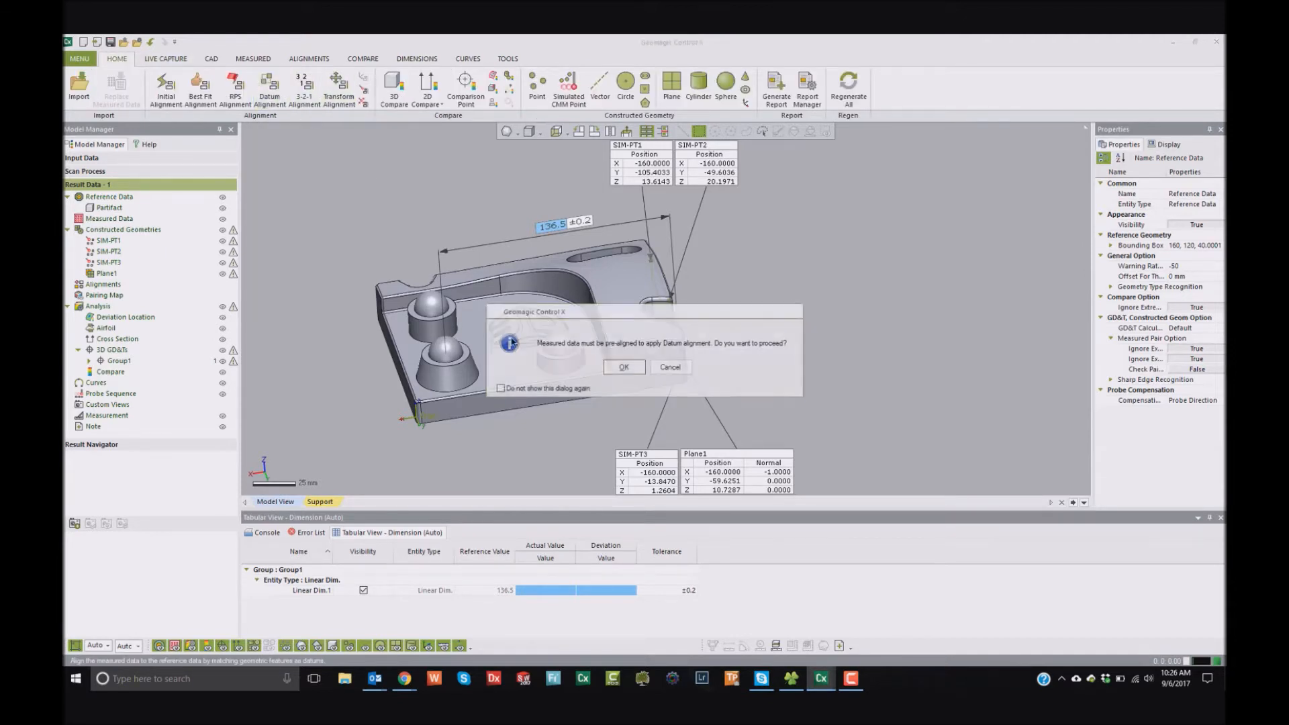
left_click(624, 367)
left_click(583, 366)
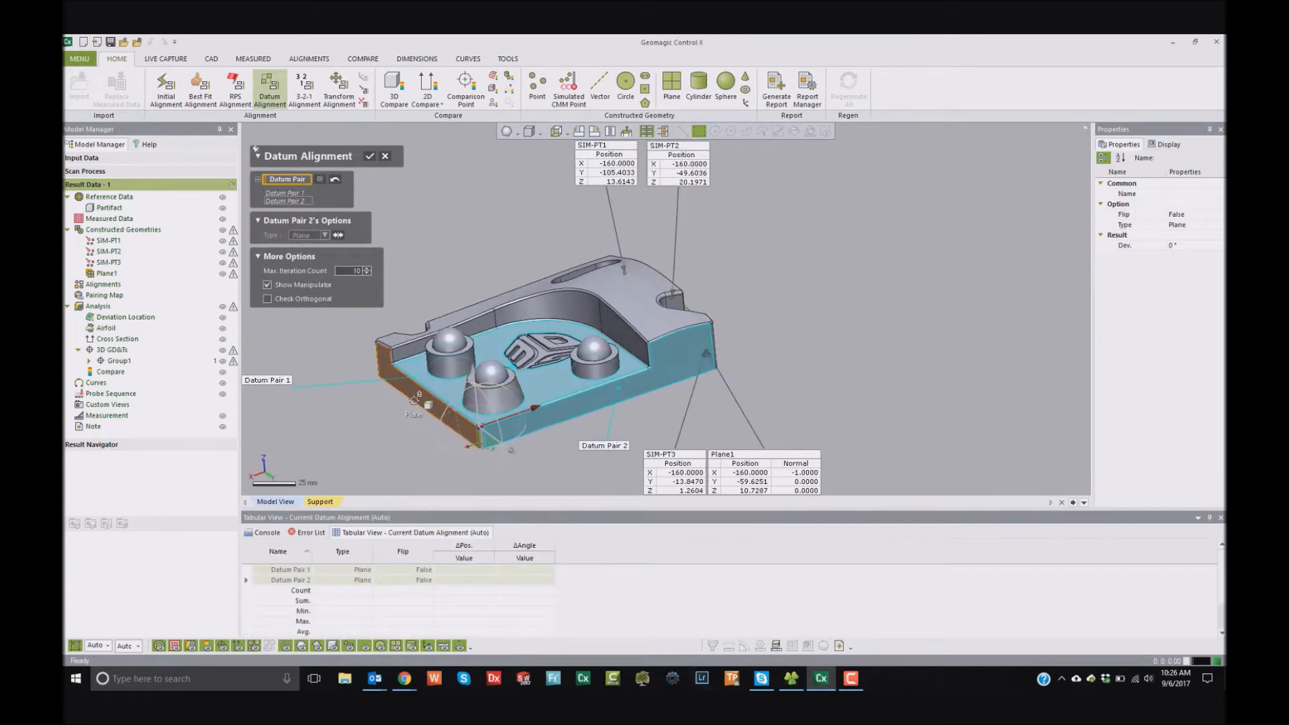
left_click(506, 394)
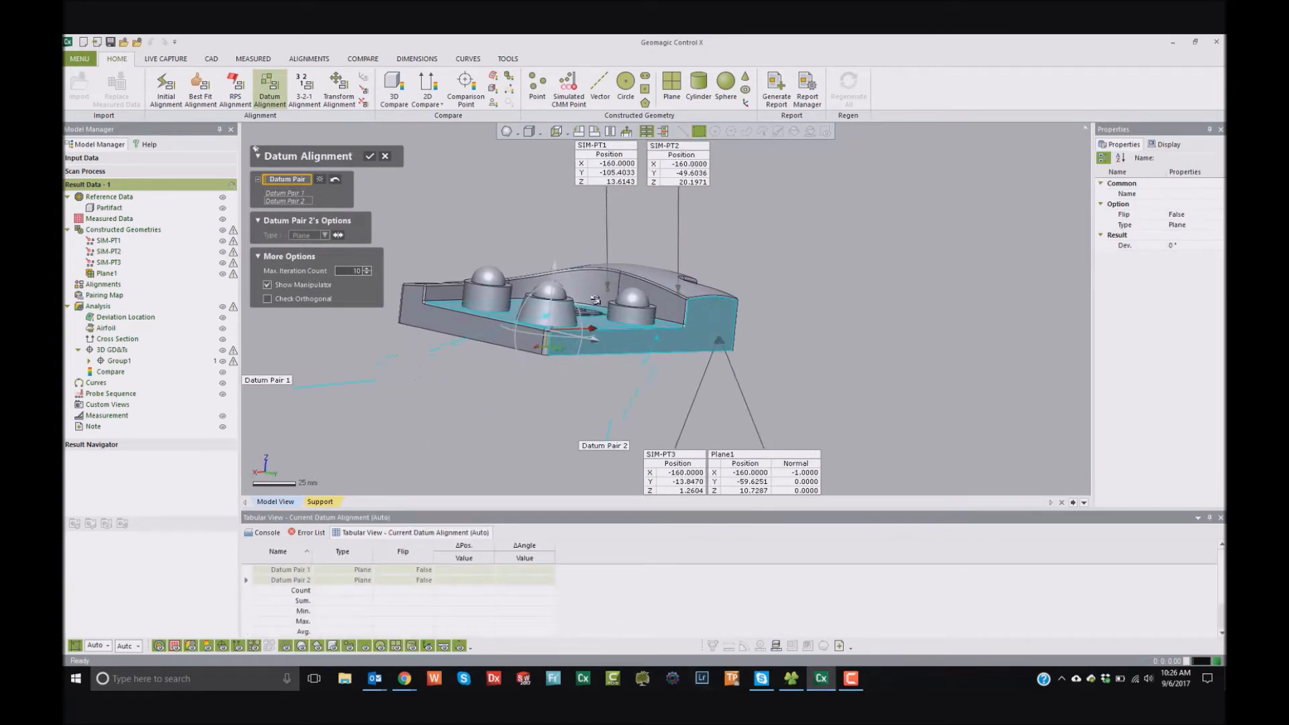
left_click(371, 155)
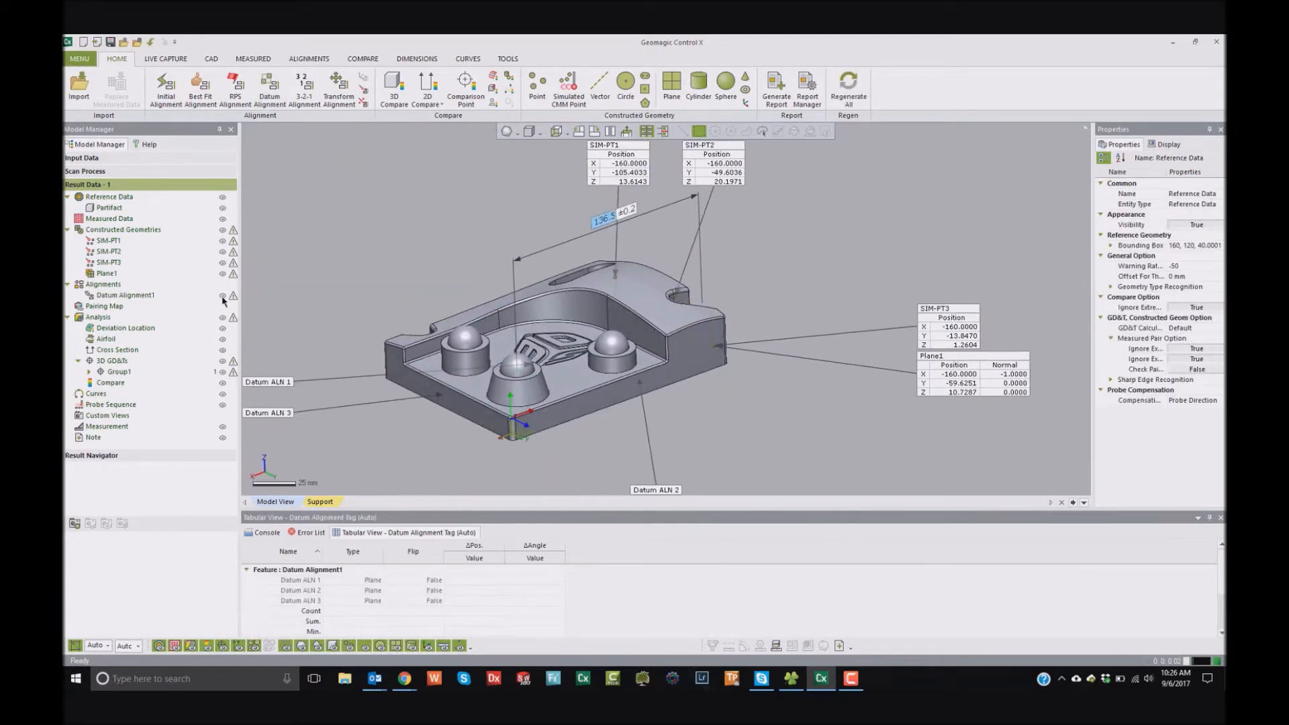
- Hide the datum alignment in the model view and start the LiveInspect process
left_click(223, 297)
right_click_drag(516, 305, 459, 316)
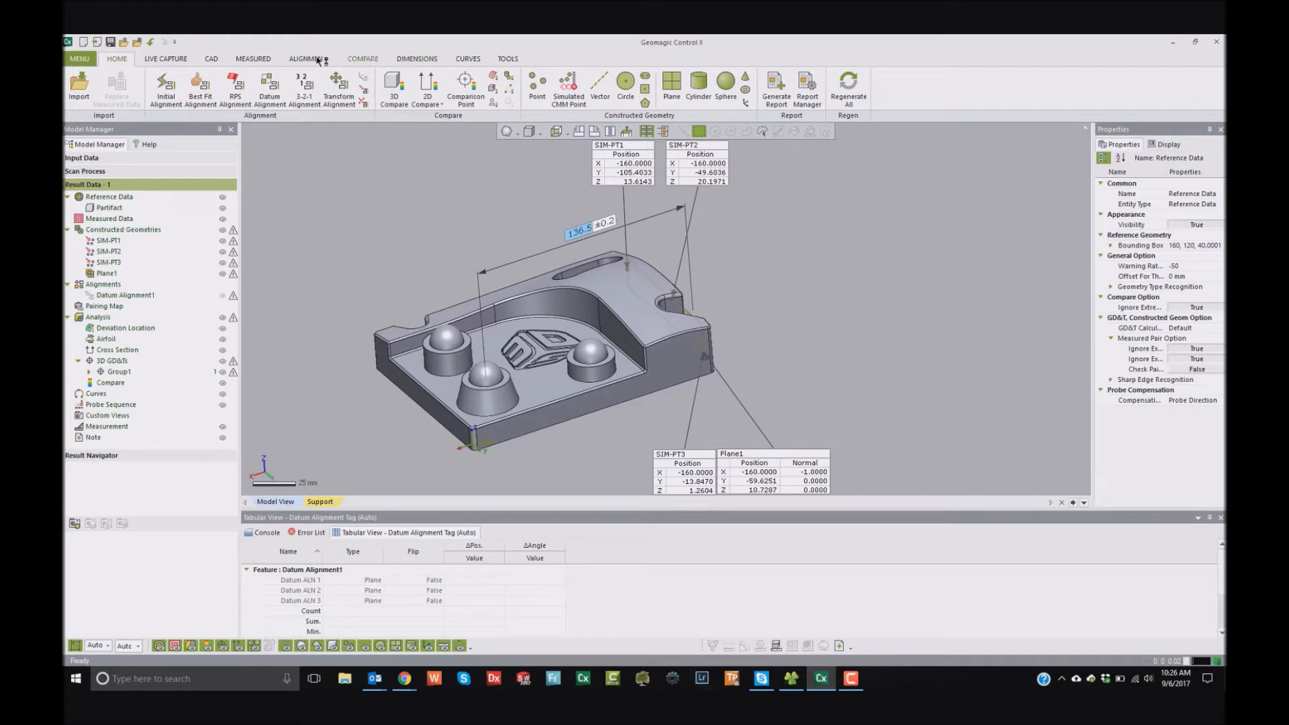
left_click(165, 59)
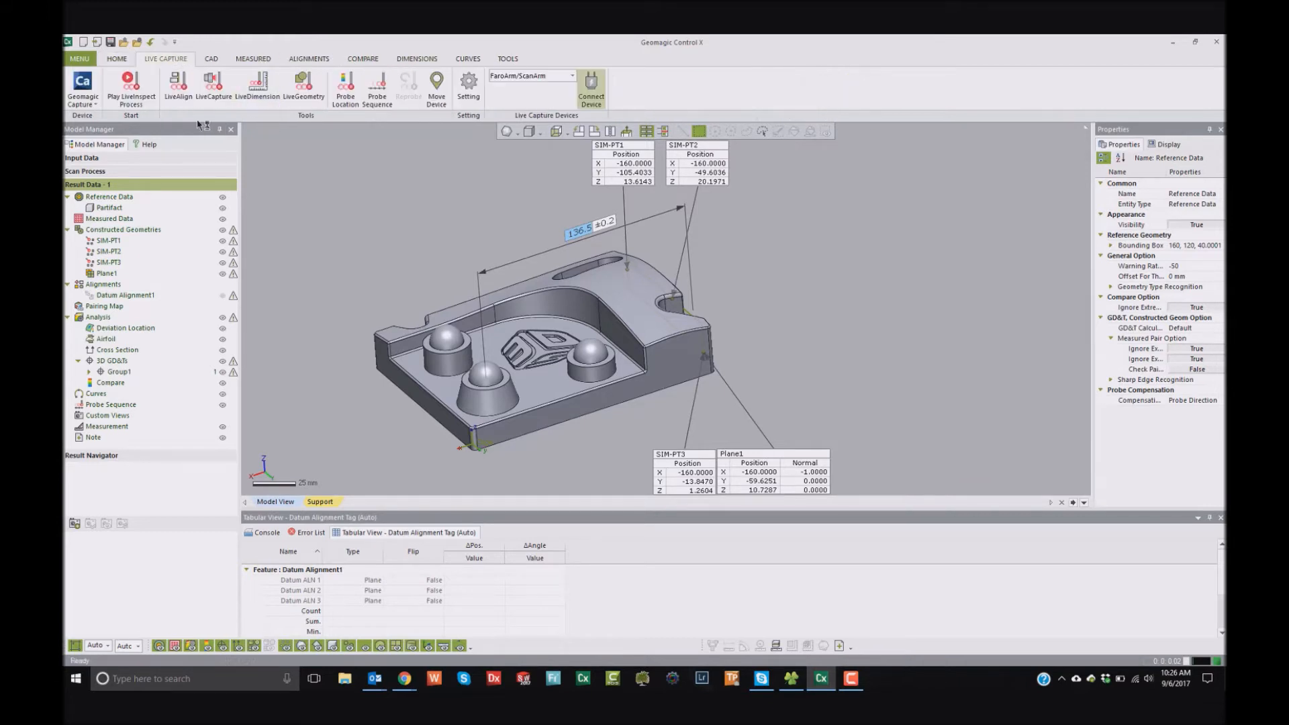
left_click(143, 100)
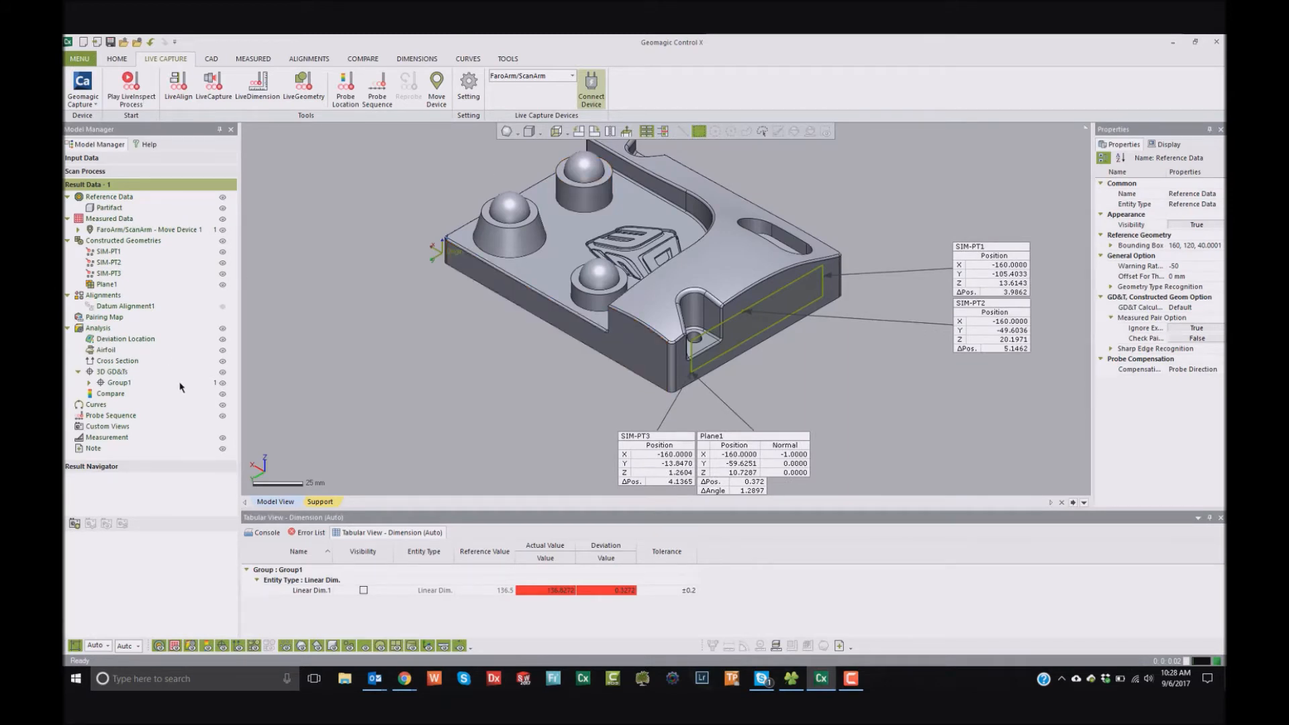
- Select Plane1 to examine its deviation, and hide the three simulated CMM points and the plane
right_click_drag(764, 324, 775, 316)
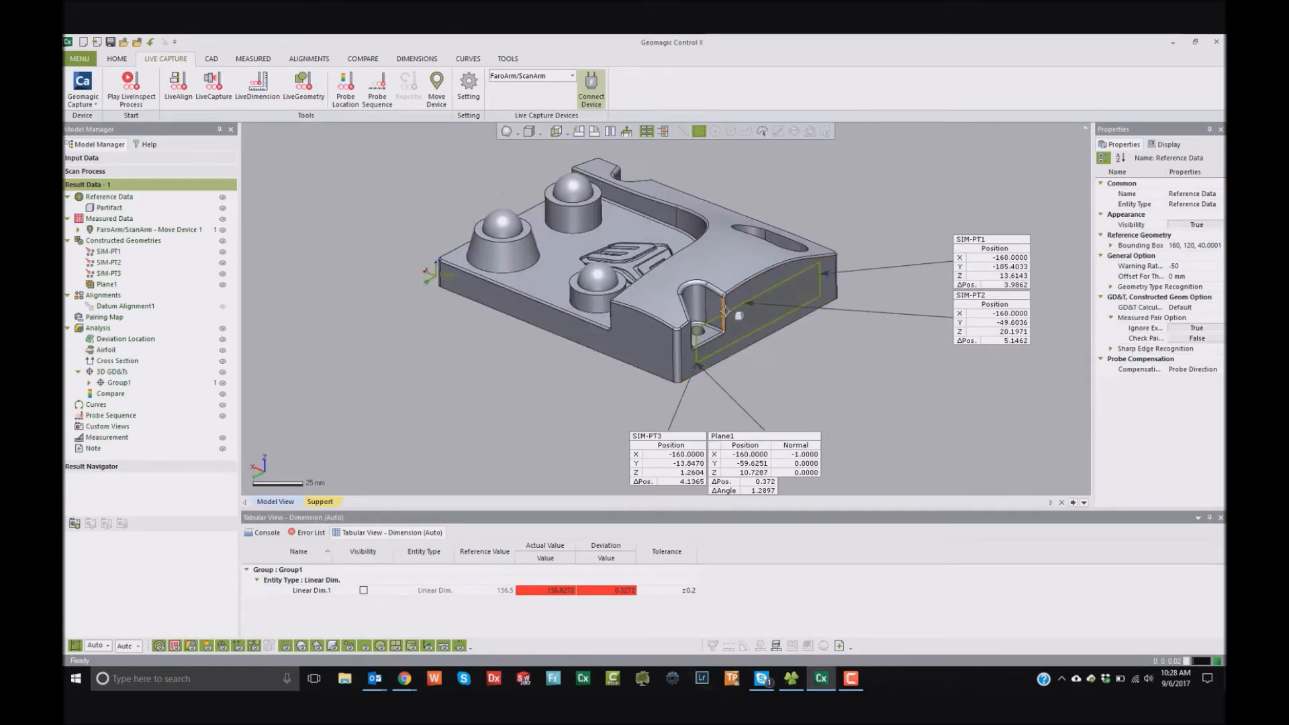
left_click(713, 317)
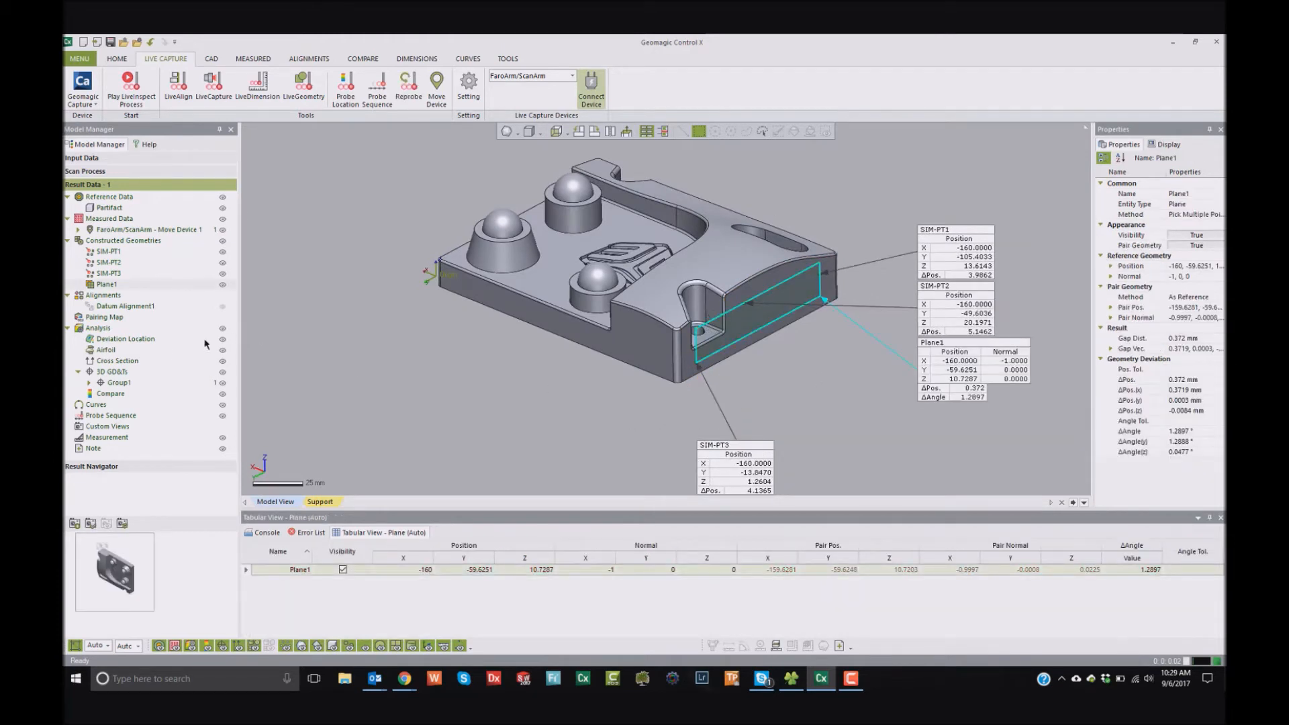
left_click(222, 252)
left_click(222, 262)
left_click(222, 273)
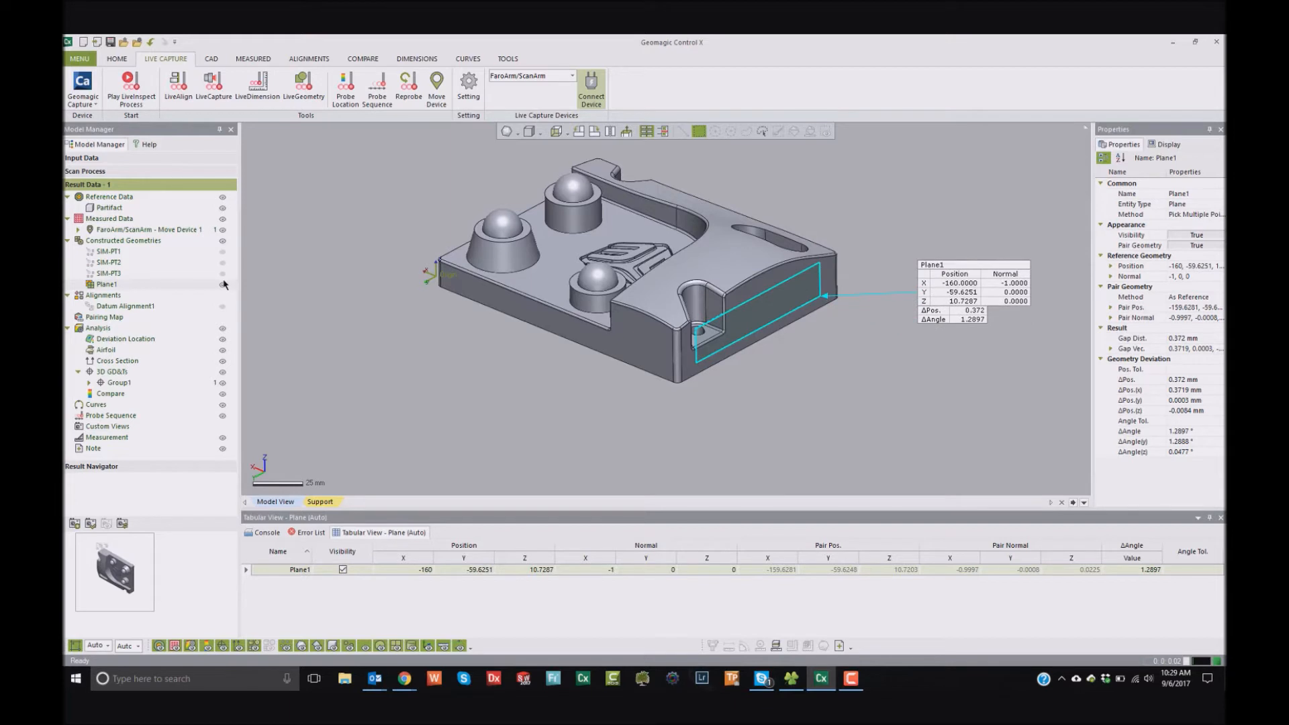
- Show Linear Dim.1 from Group1 and inspect the dimension on the model
left_click(90, 382)
left_click(222, 394)
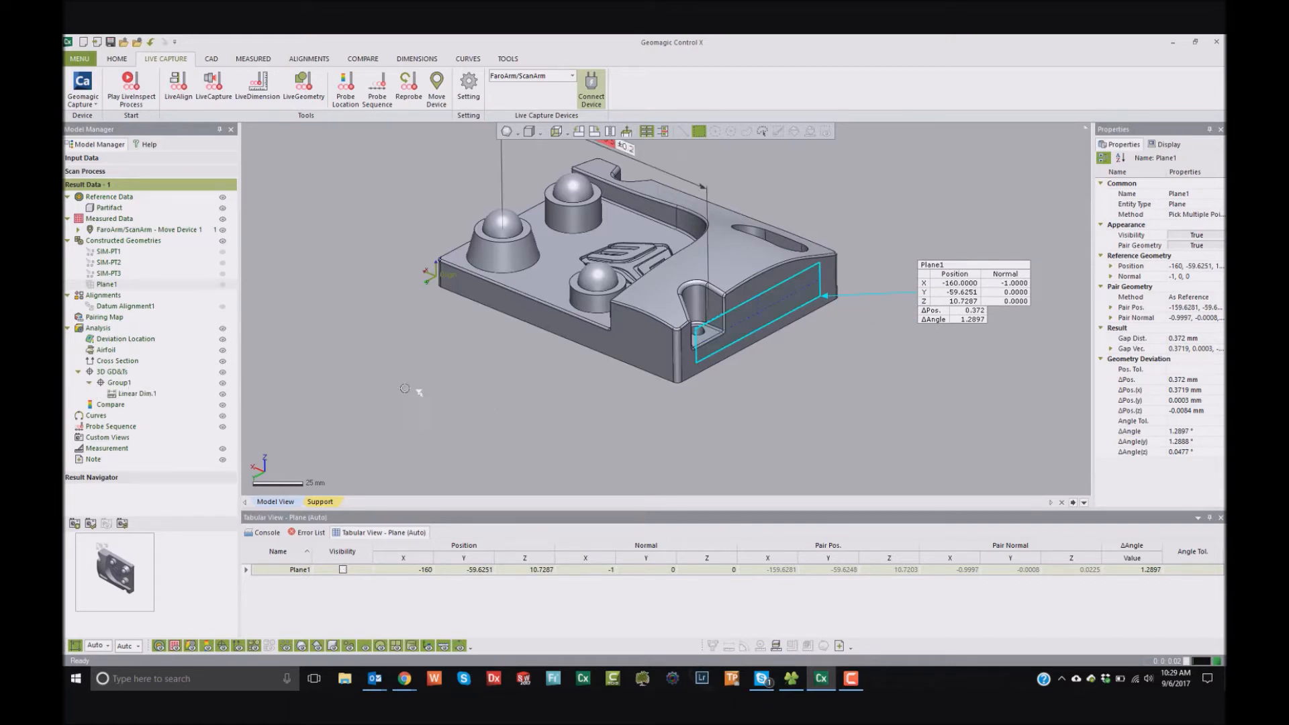
scroll(710, 233, "down", 2)
scroll(710, 233, "up", 4)
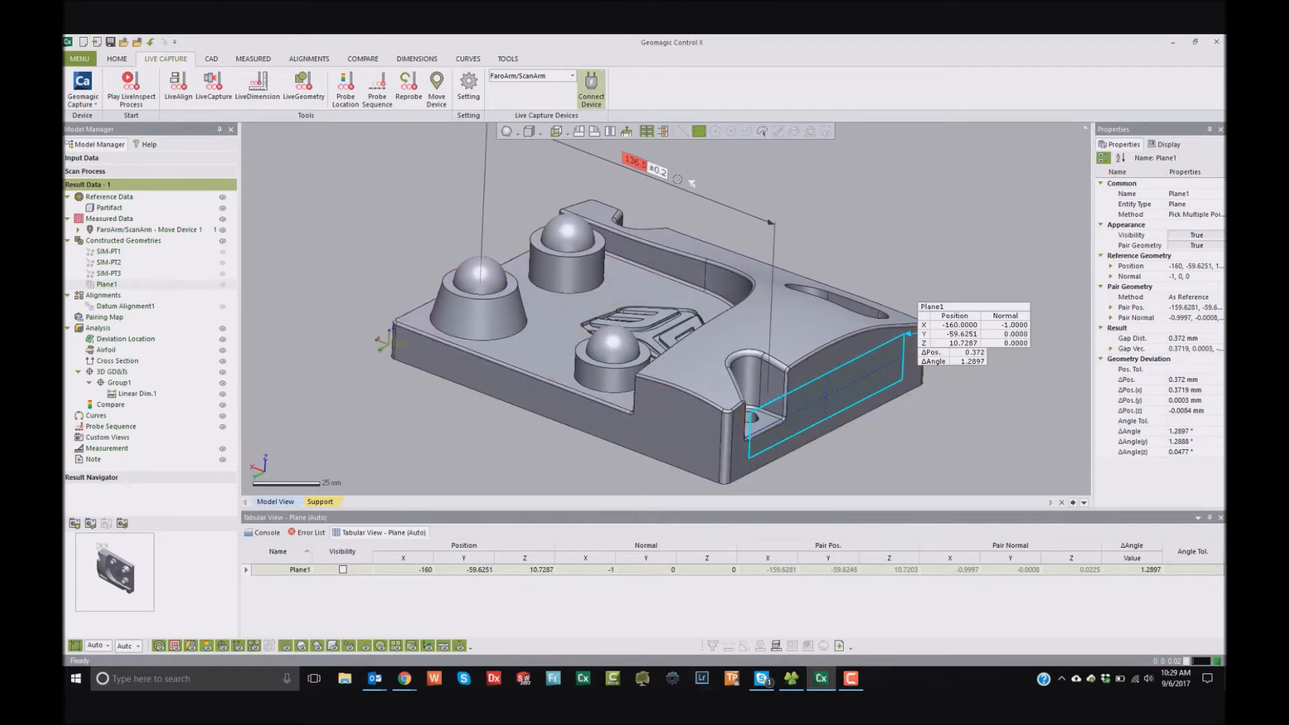
right_click_drag(691, 183, 726, 332)
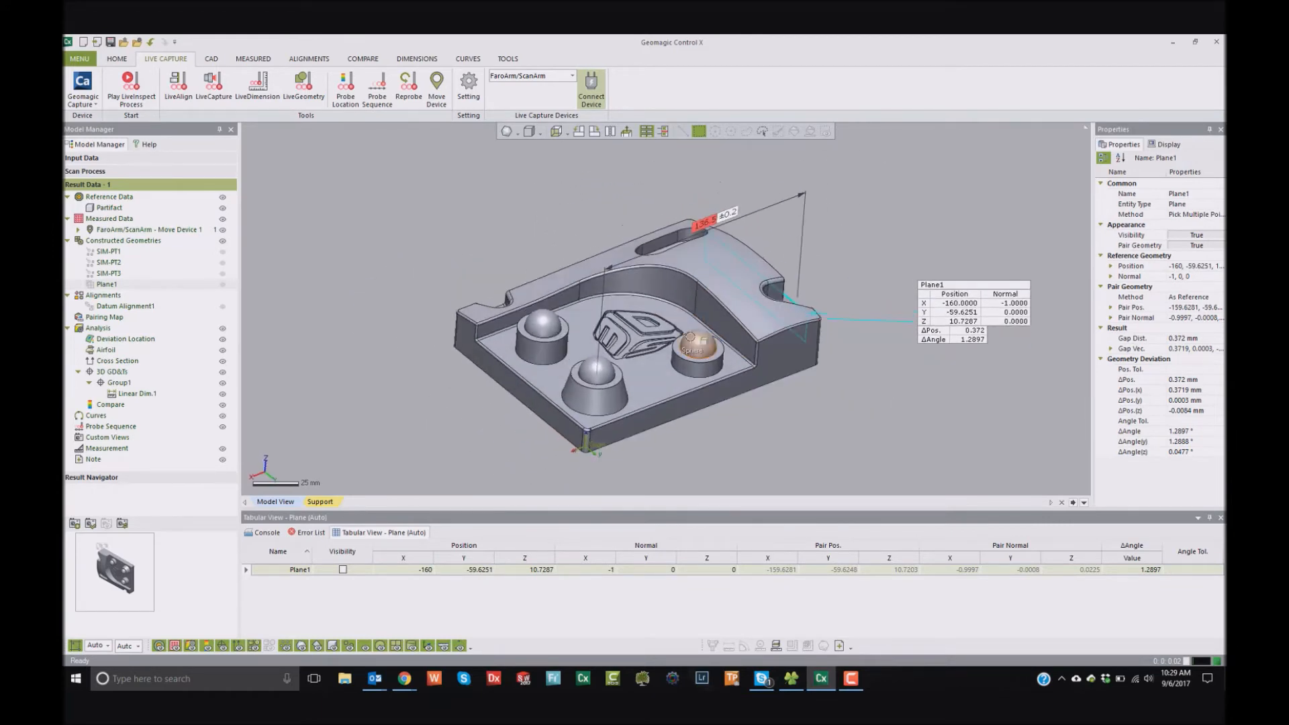
left_click(126, 59)
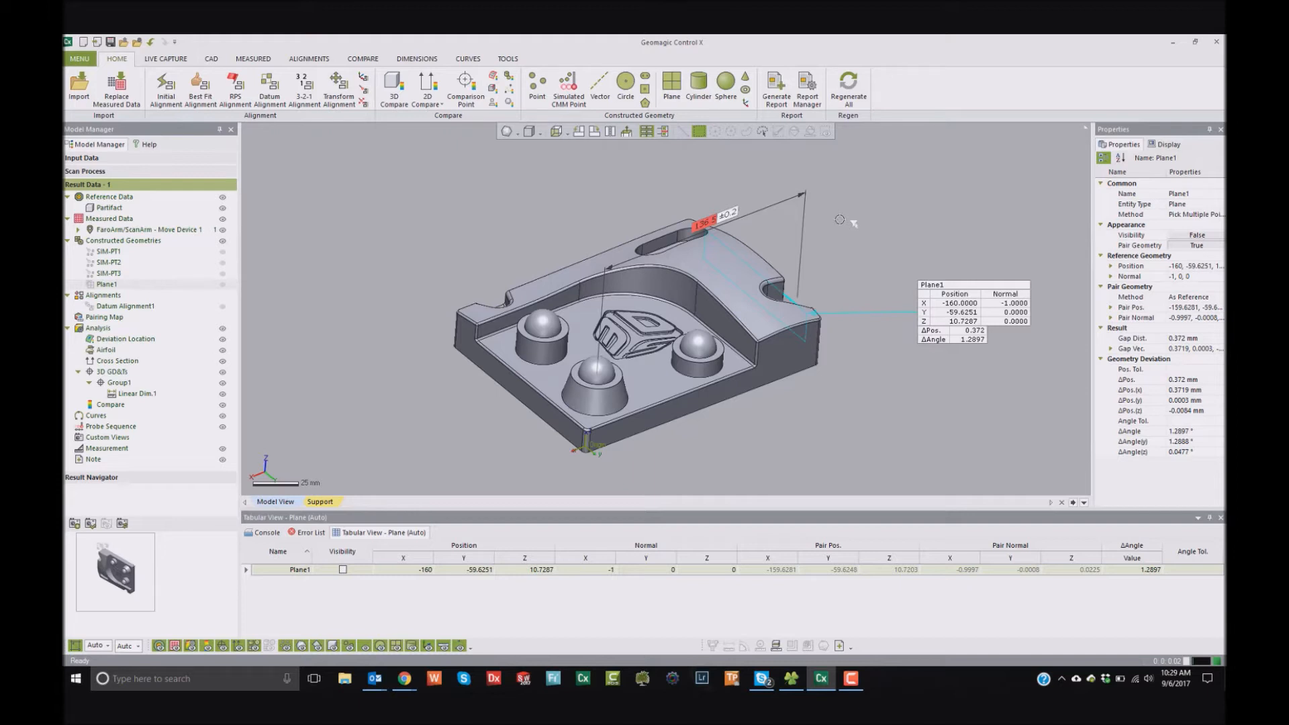
- Examine the linear dimension along the part's length and the Plane1 callout from several viewing angles
scroll(703, 270, "up", 2)
right_click_drag(703, 270, 678, 254)
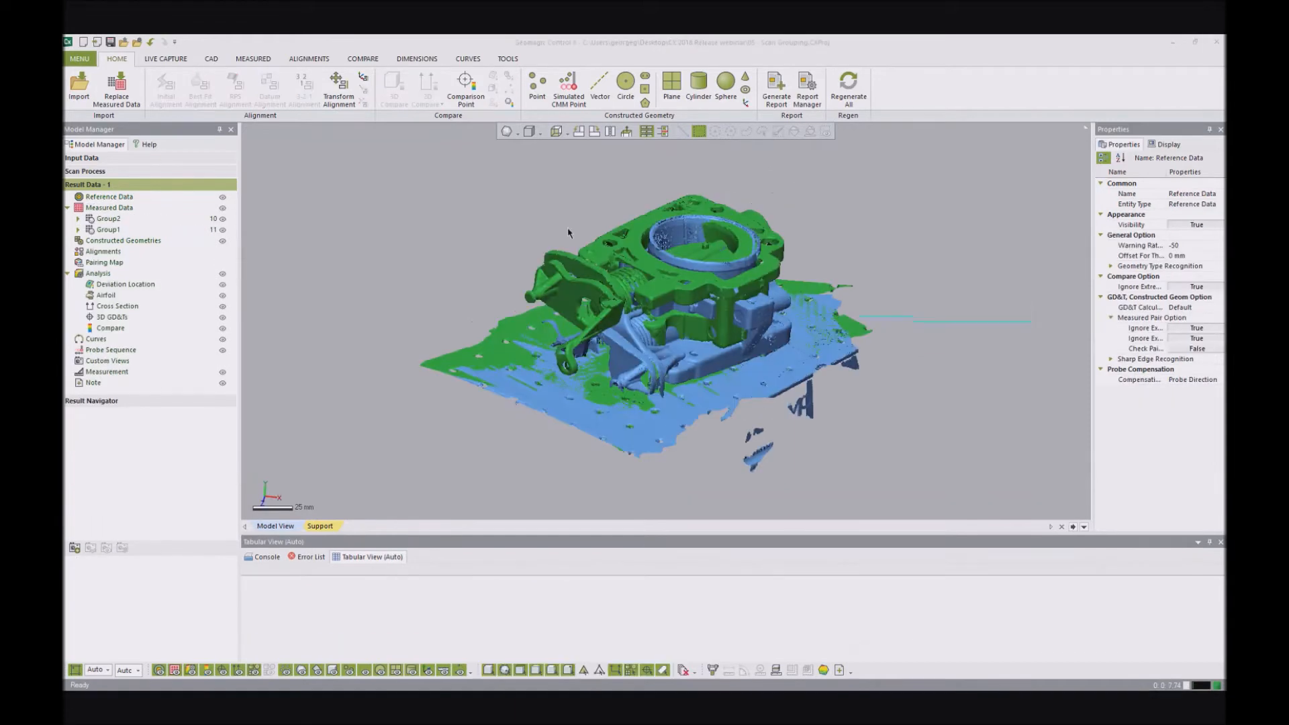
left_click(568, 233)
scroll(721, 294, "up", 2)
scroll(720, 295, "down", 2)
scroll(702, 327, "down", 1)
right_click_drag(702, 326, 684, 340)
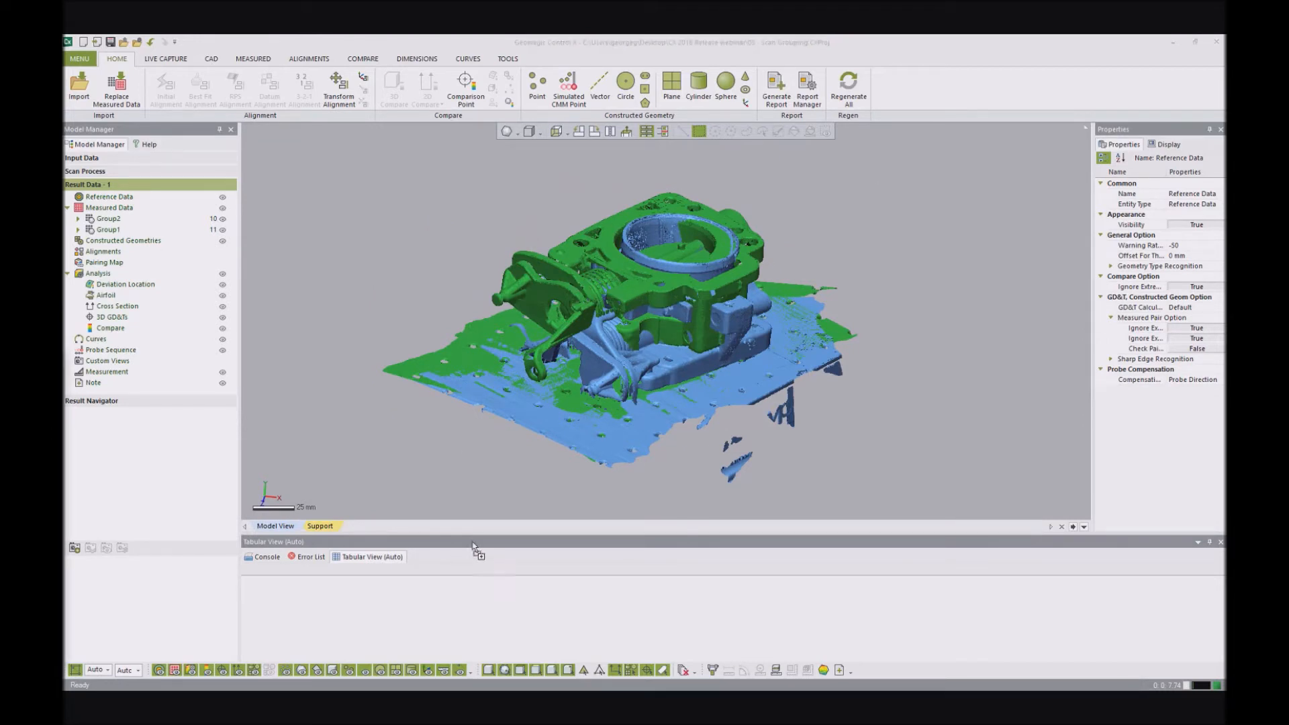
- Switch to the 06 - result navigator project and examine Partifact's deviation color map and dimensions
left_click(652, 398)
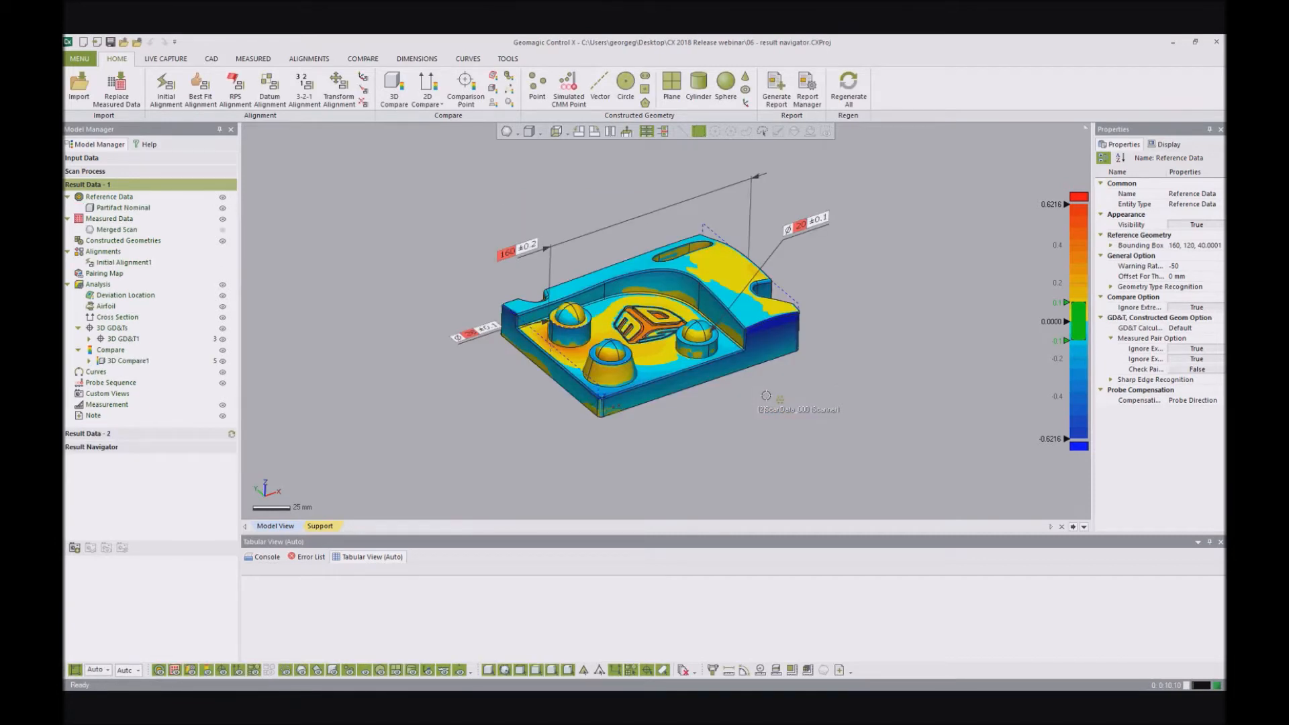
right_click_drag(722, 278, 676, 272)
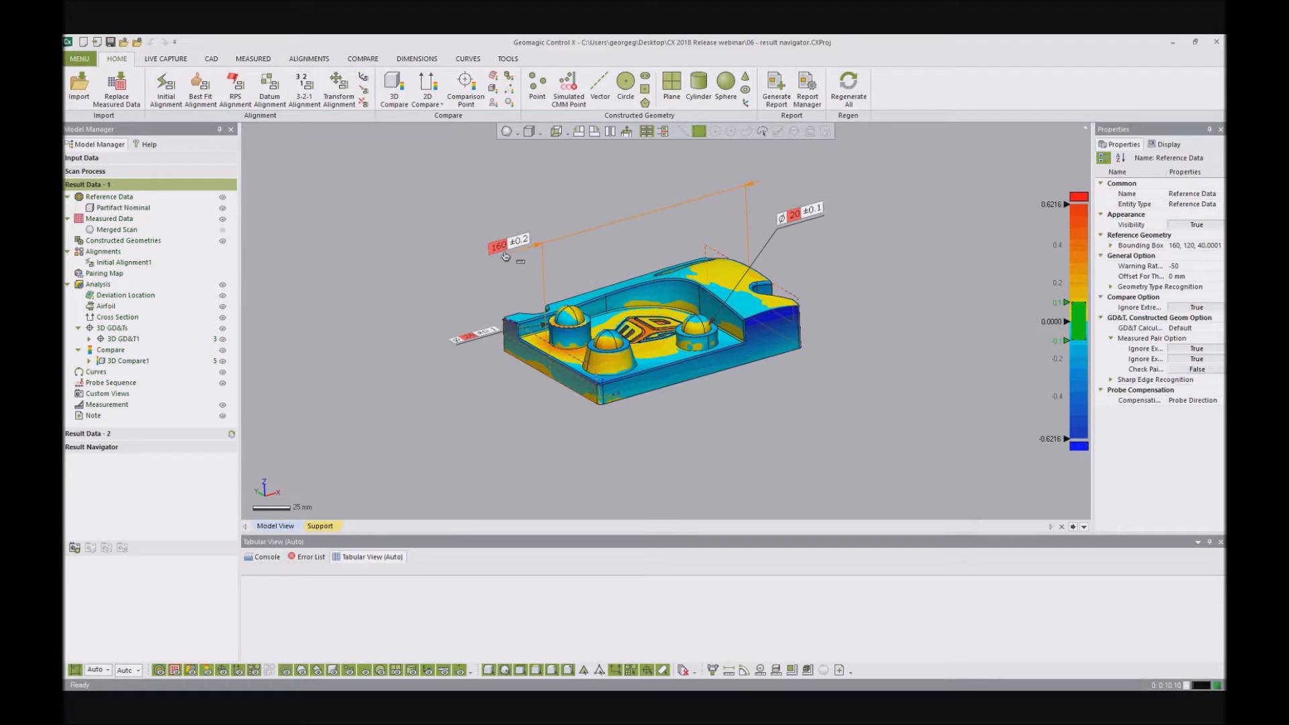
right_click_drag(559, 225, 664, 275)
scroll(664, 275, "up", 3)
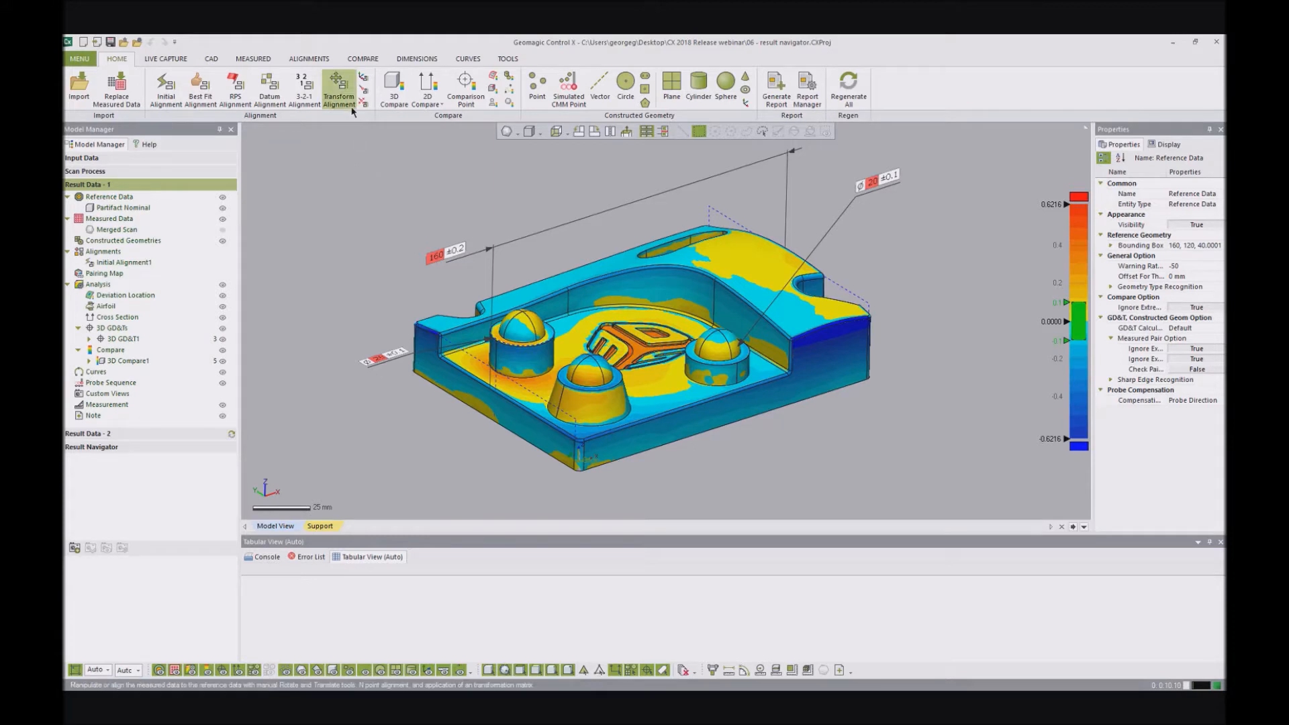
- Show Result Data - 1 and Result Data - 2 side by side in the Result Navigator, viewed isometrically
left_click(362, 59)
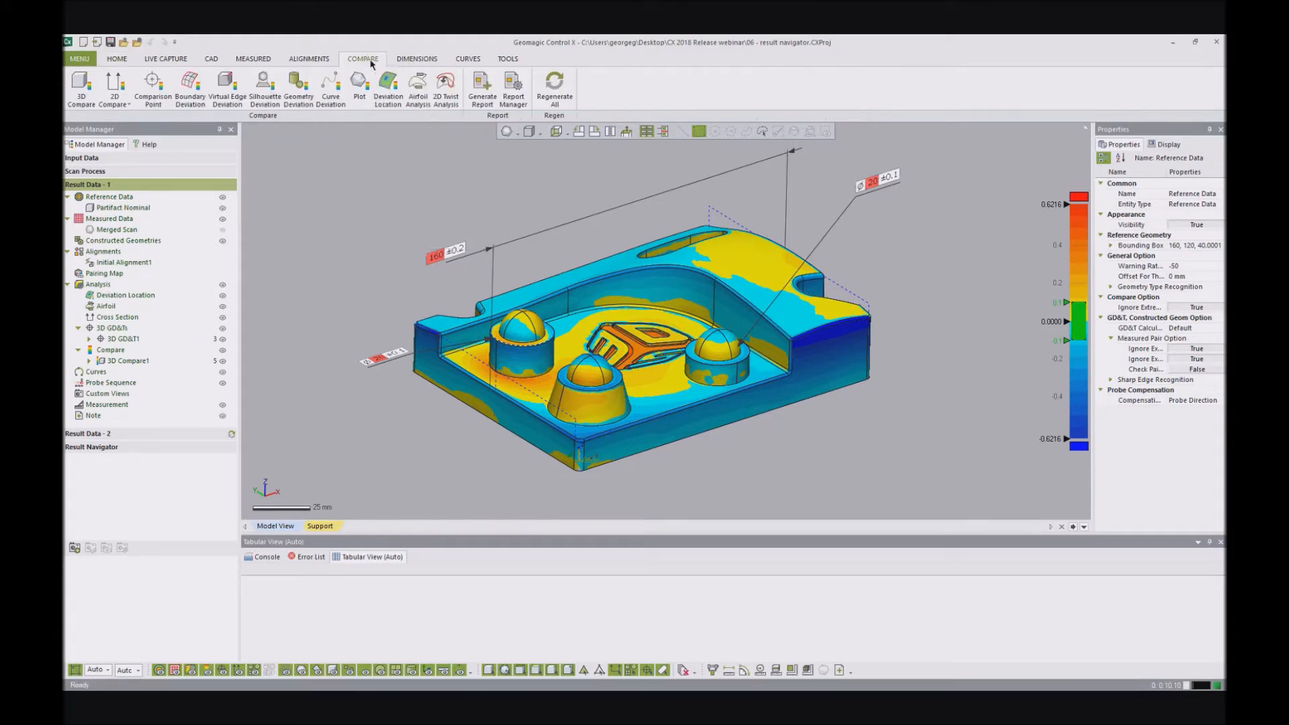
left_click(122, 60)
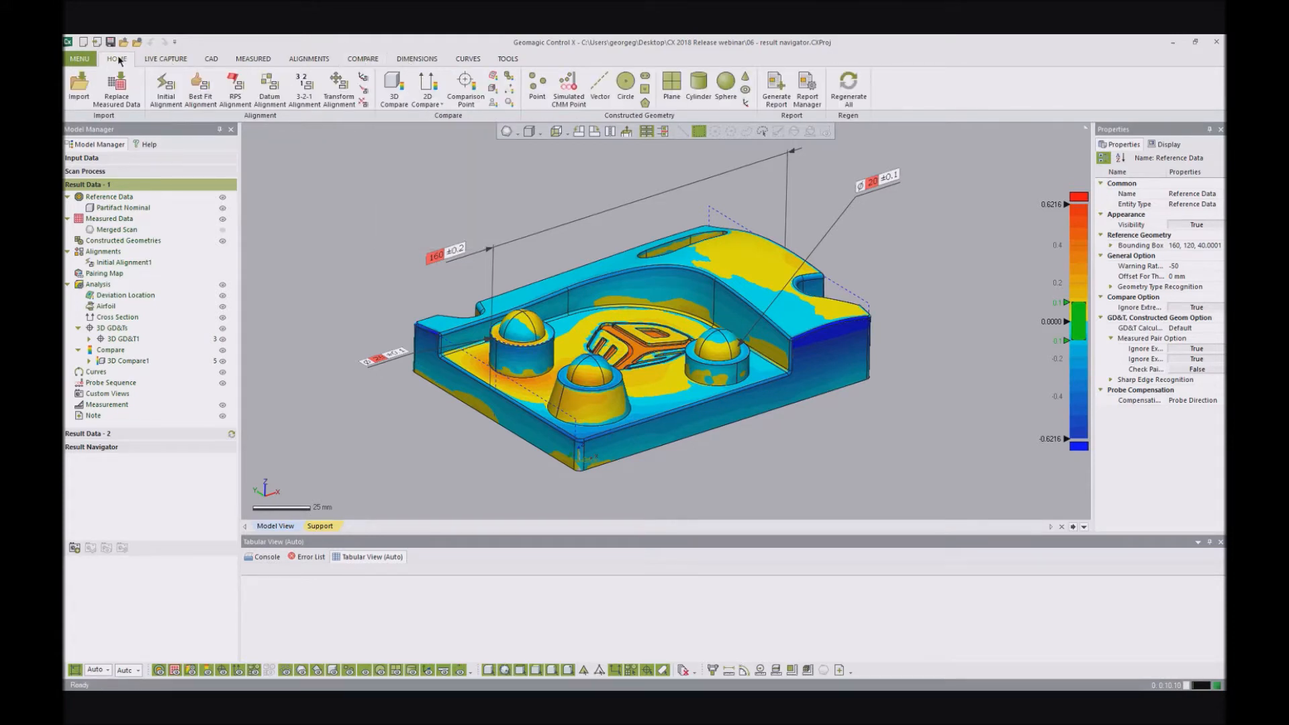
left_click(506, 60)
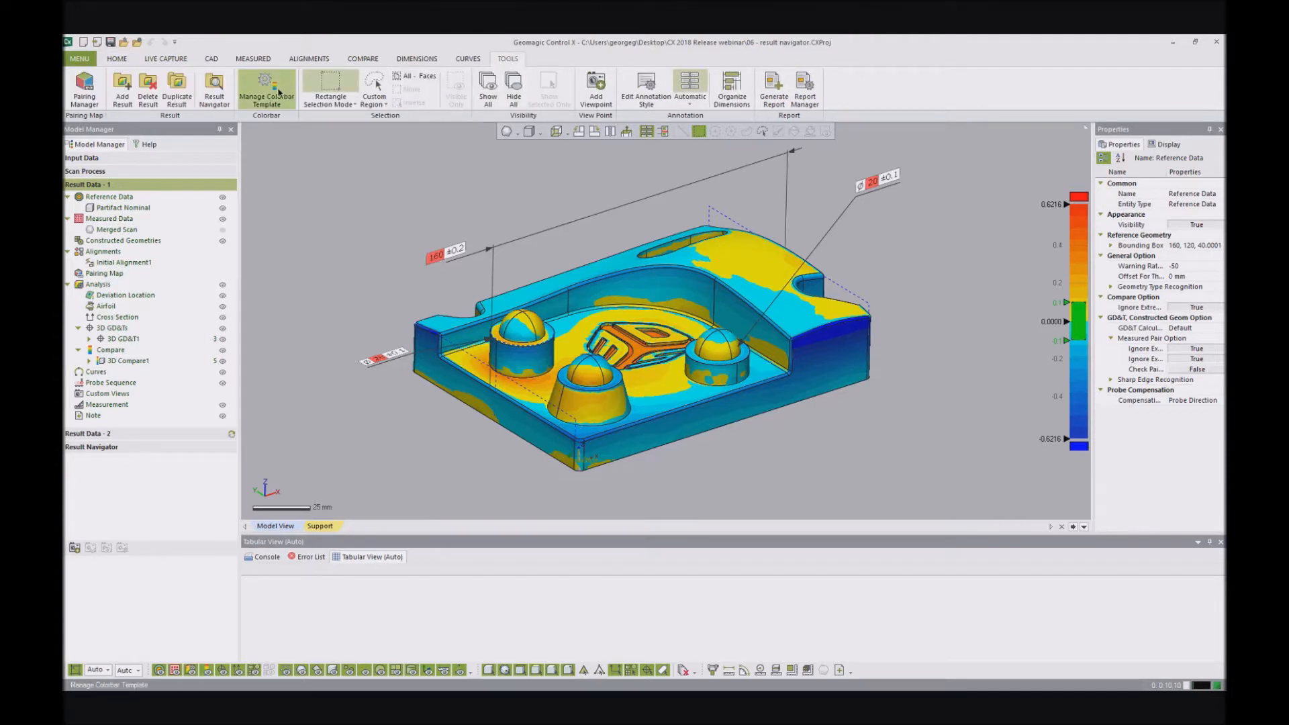
left_click(214, 101)
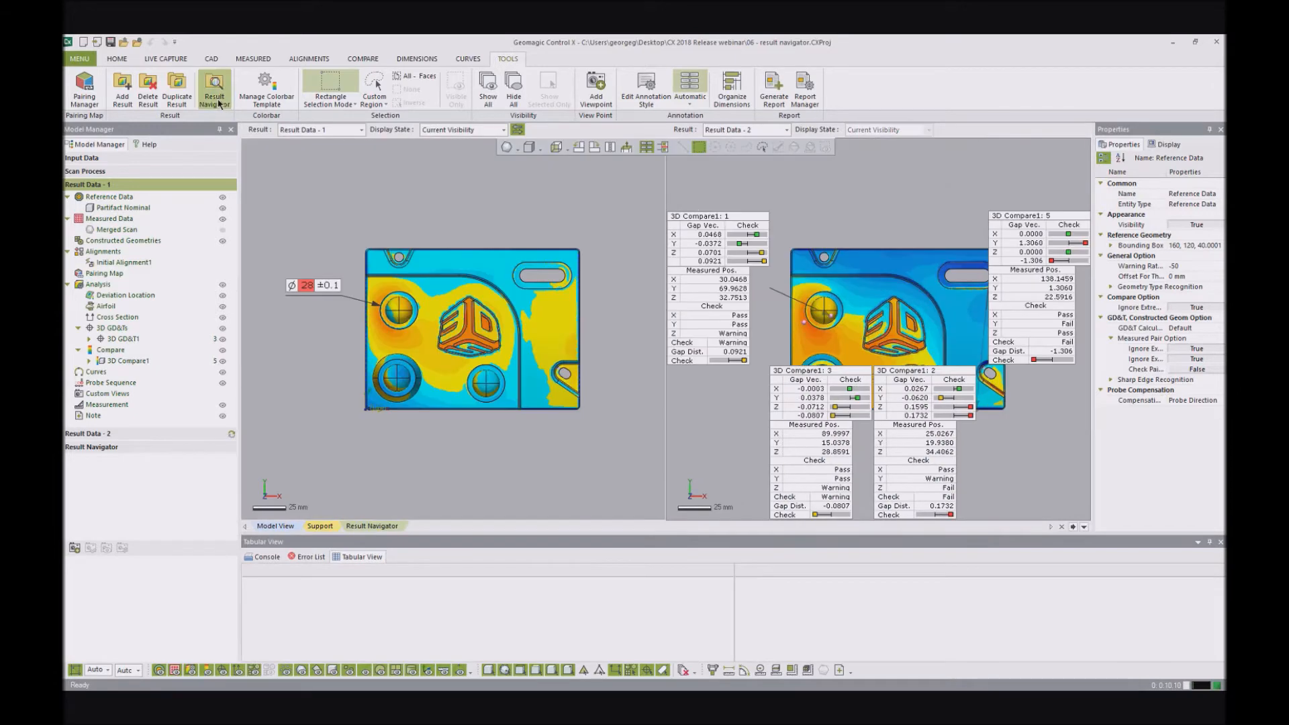
right_click_drag(476, 306, 475, 222)
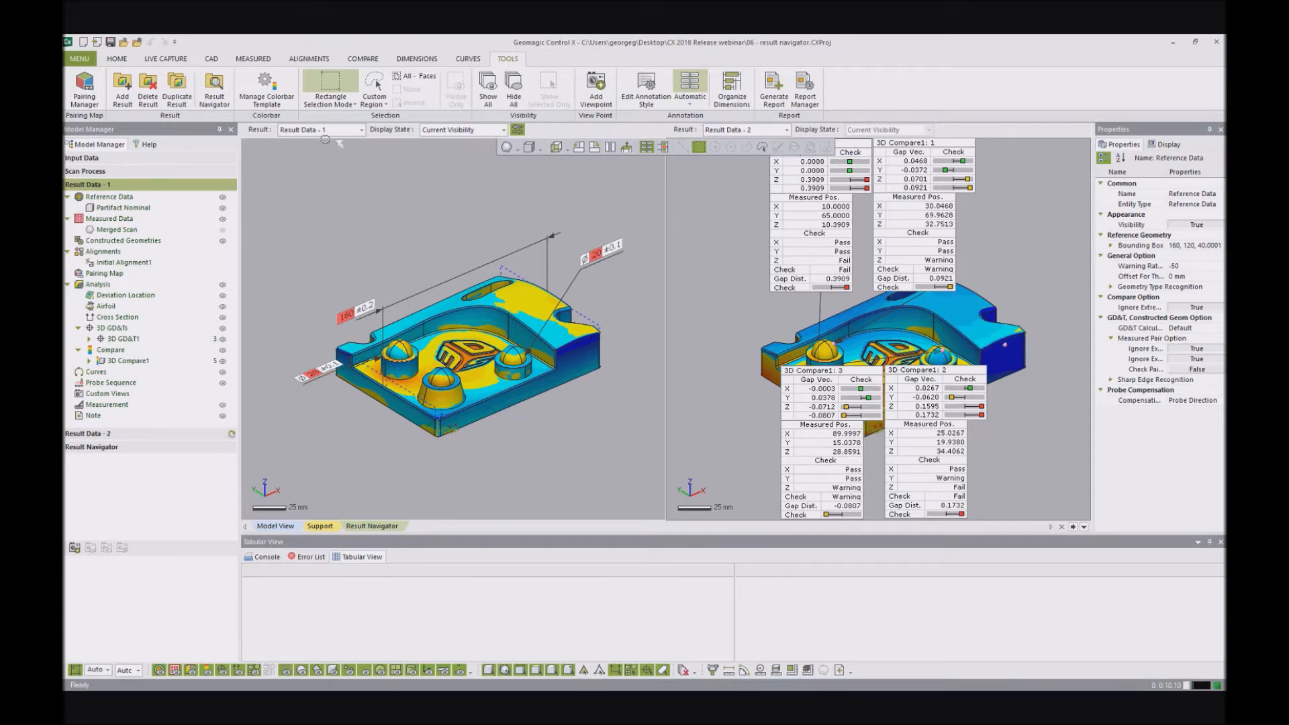
- Compare both results in the Initial Alignment1 display state, and switch them to 3D Compare1
left_click(504, 132)
left_click(488, 169)
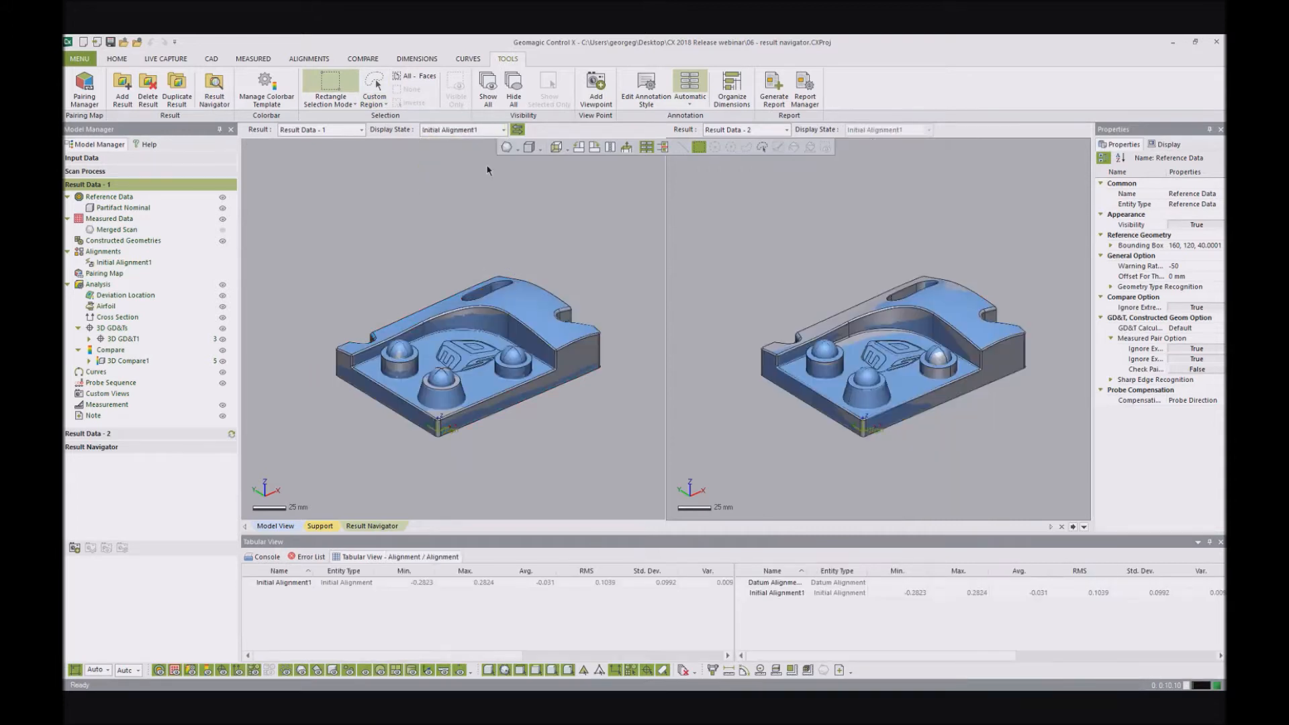
left_click(500, 132)
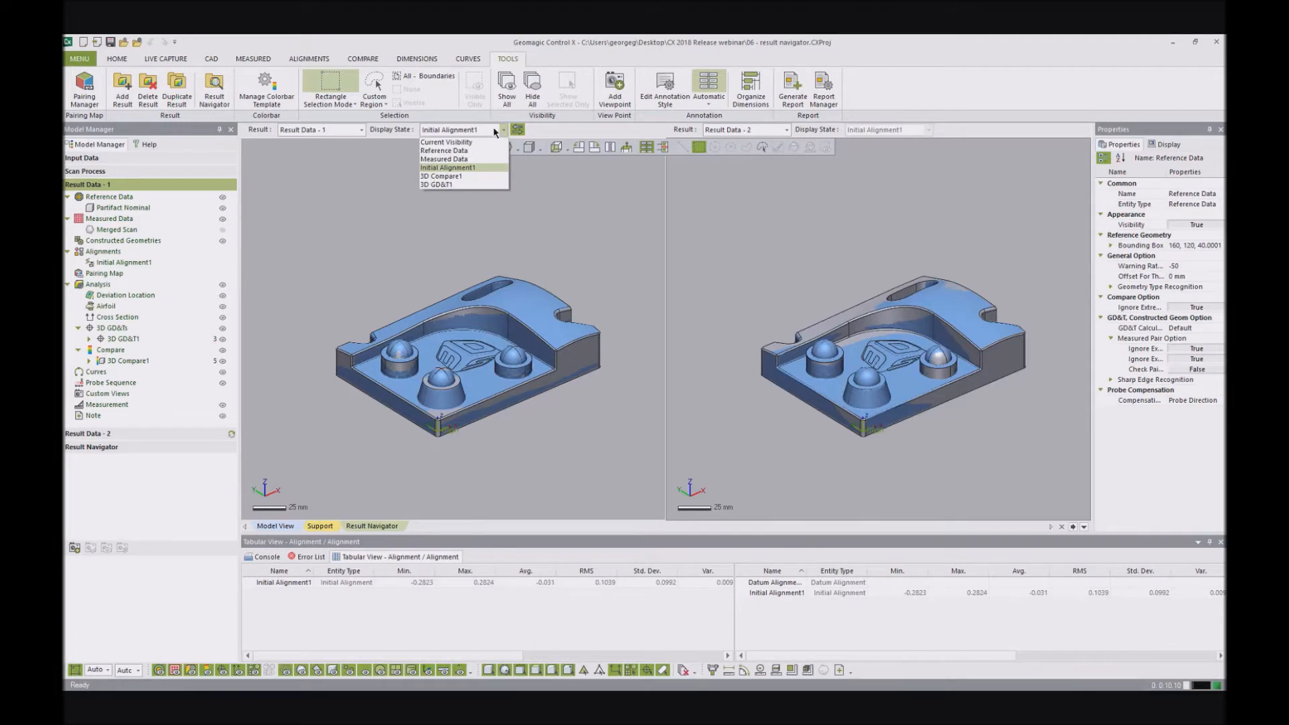
left_click(461, 176)
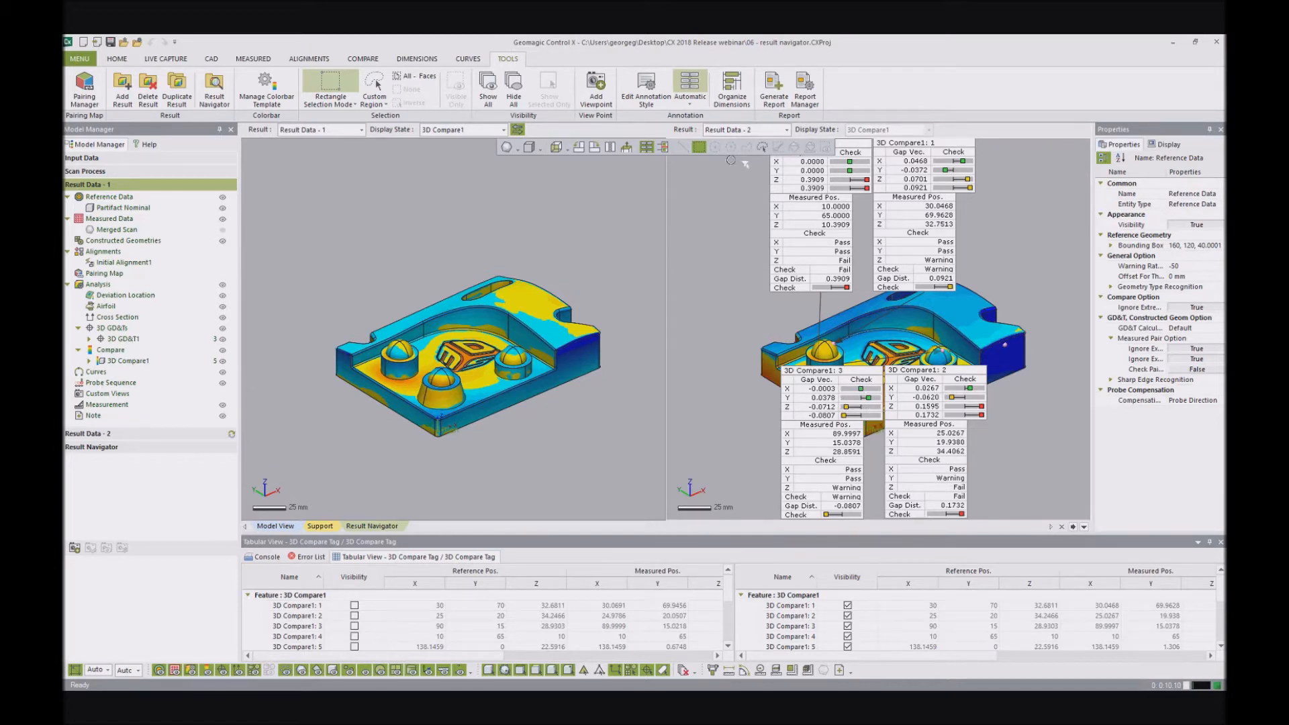
- Activate Result Data - 2 and hide its five 3D Compare1 deviation annotations
left_click(97, 434)
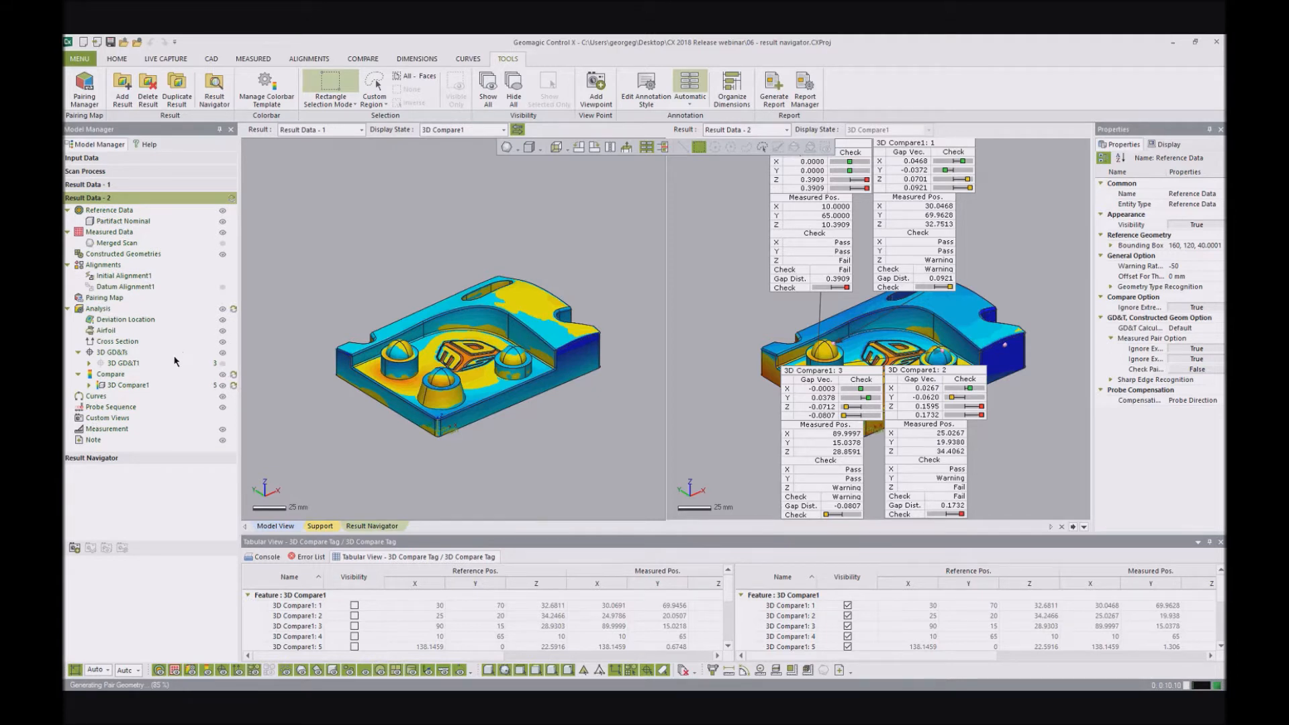
left_click(89, 364)
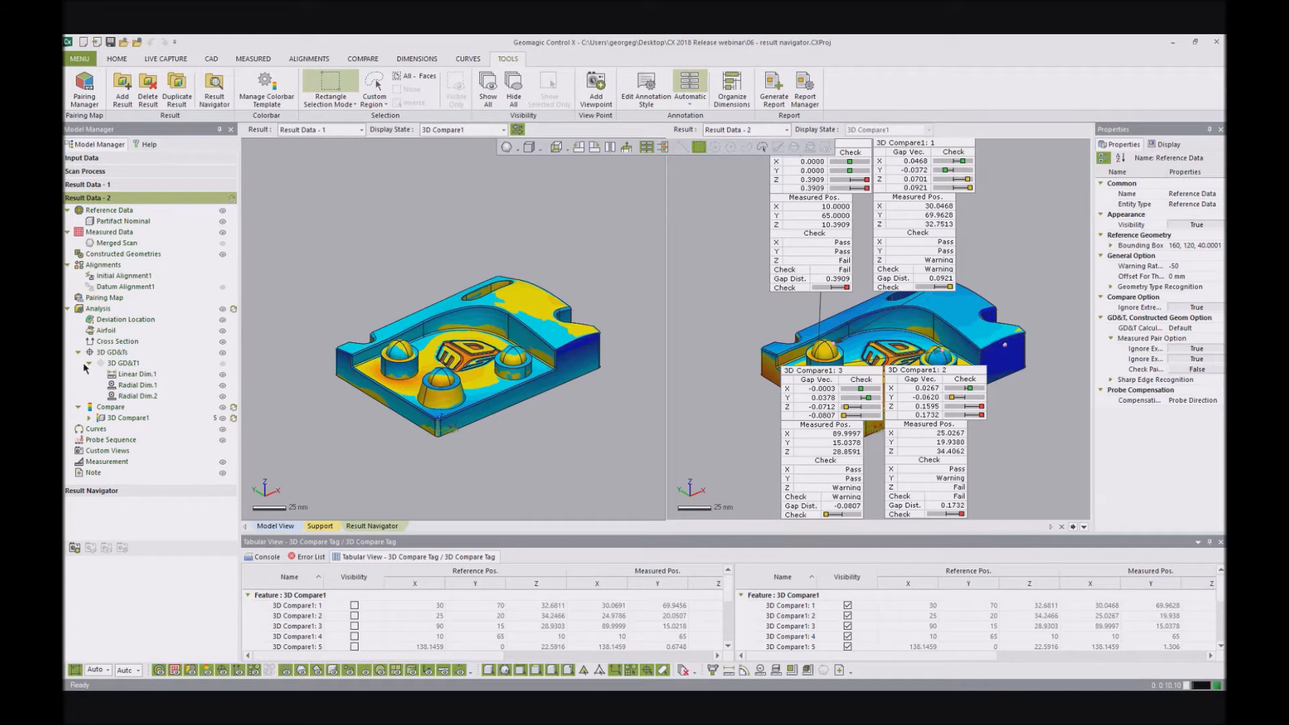
left_click(88, 364)
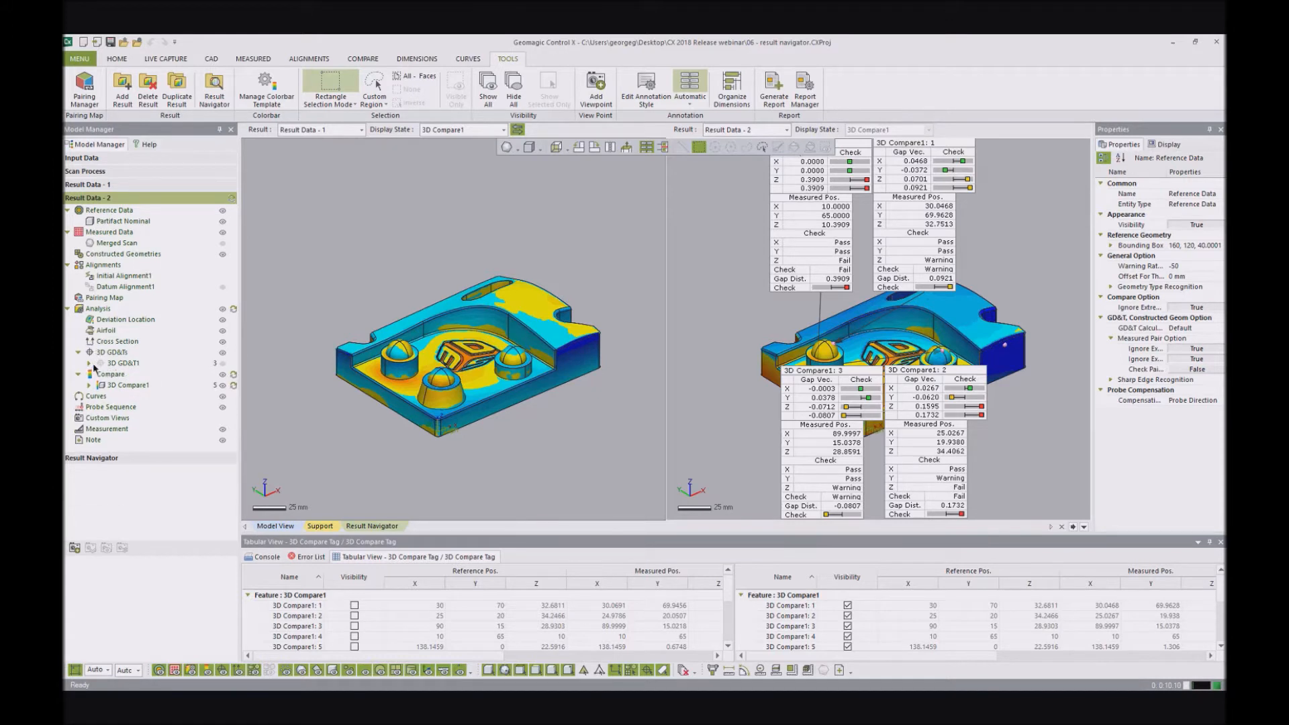
left_click(88, 384)
left_click_drag(222, 397, 222, 441)
mouse_move(809, 213)
right_mouse_down()
mouse_move(879, 374)
mouse_move(880, 338)
right_mouse_up()
scroll(881, 337, "down", 1)
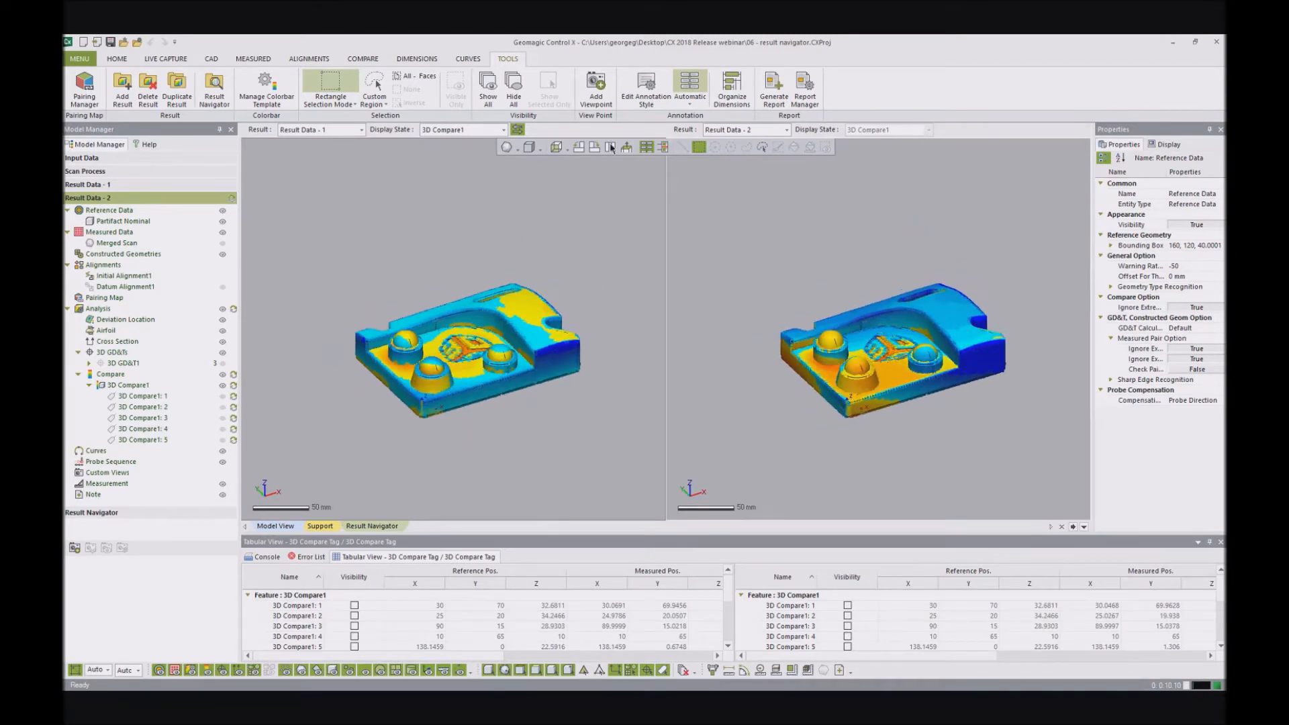
- Set the display state of both results to 3D GD&T1 and examine the dimensions side by side
left_click(502, 132)
left_click(438, 185)
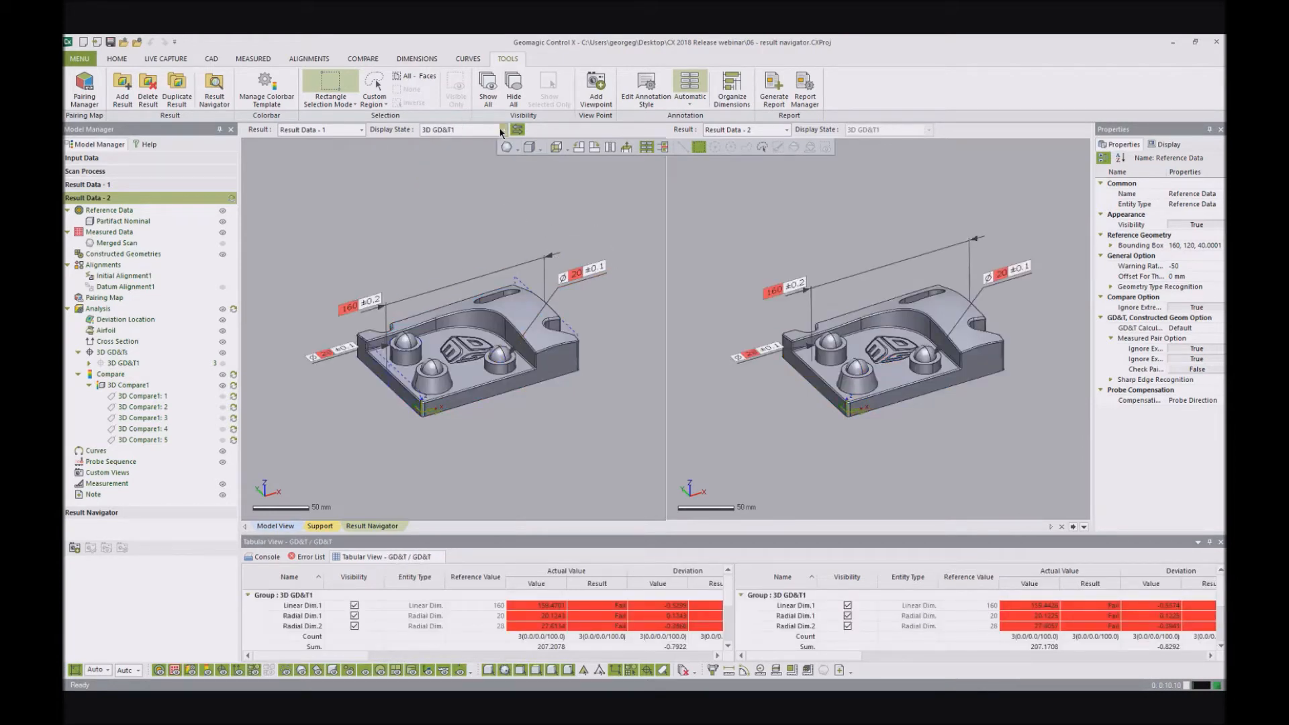
right_click_drag(475, 243, 494, 312)
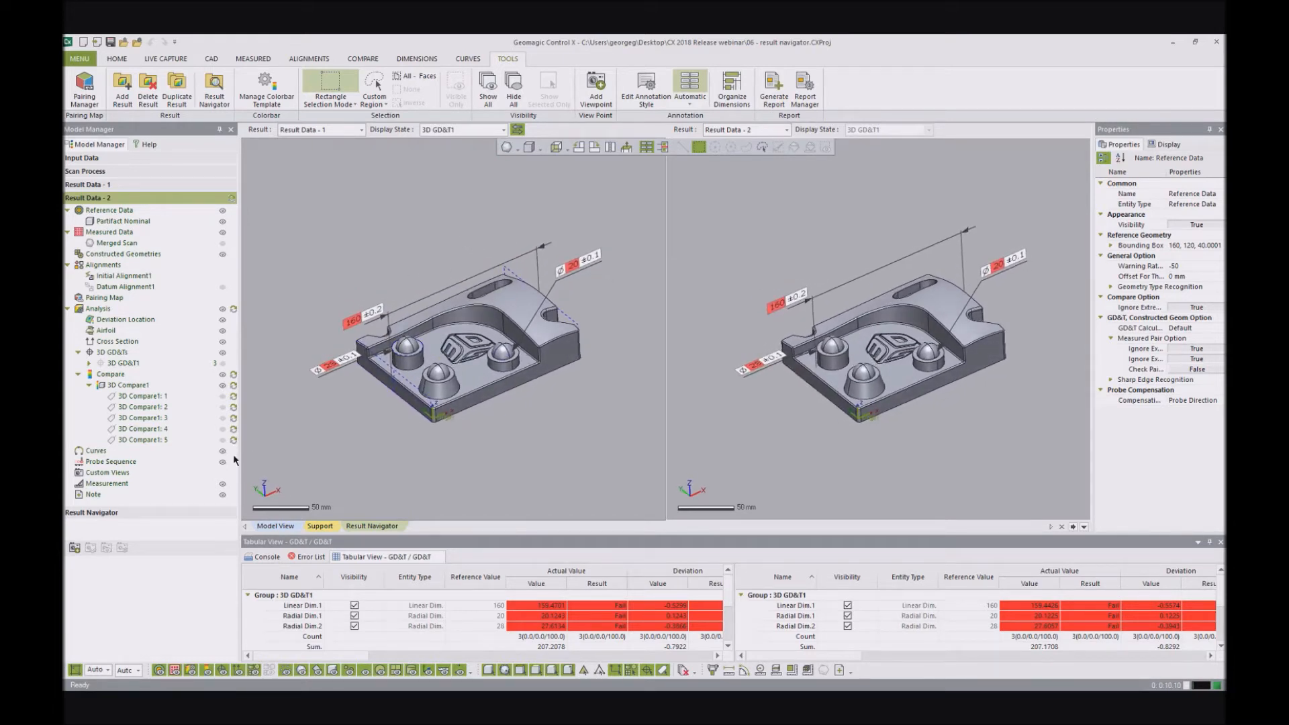
scroll(473, 329, "up", 3)
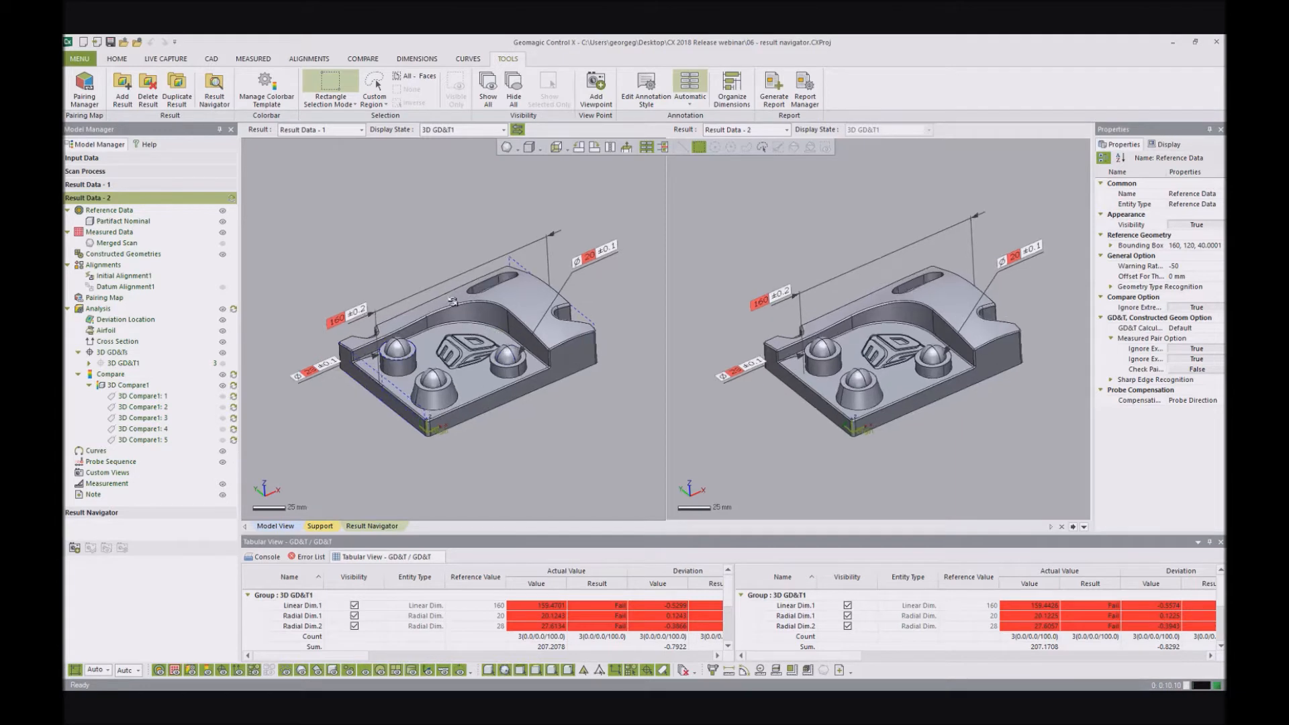
- Capture the side-by-side GD&T comparison as a Result Navigator custom view and return to the Model View
right_click_drag(467, 282, 470, 279)
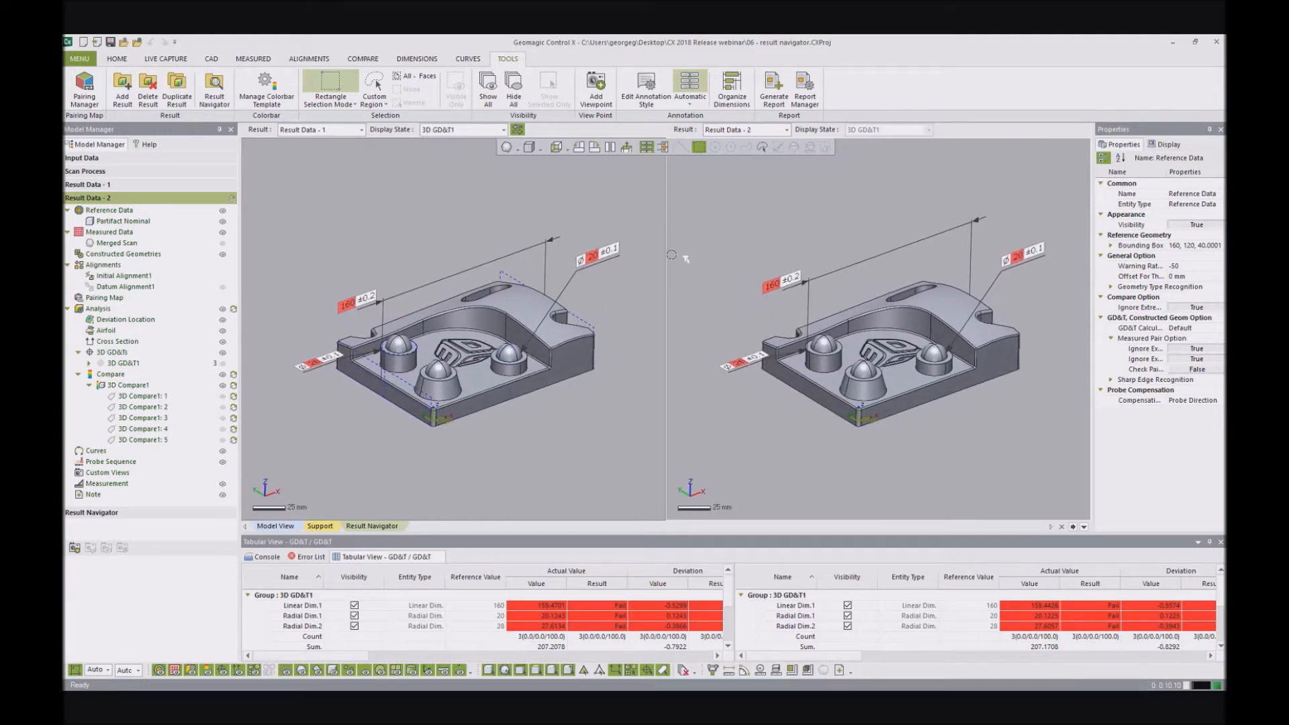
left_click(74, 548)
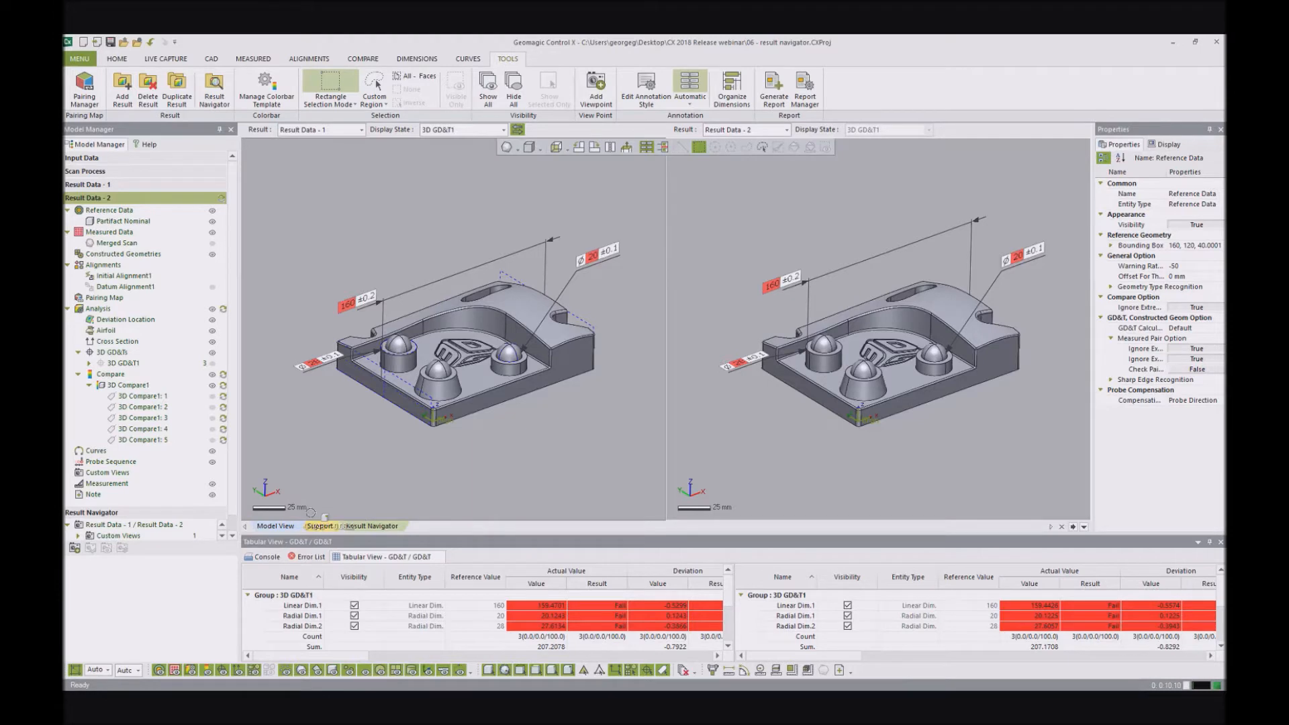
left_click(288, 525)
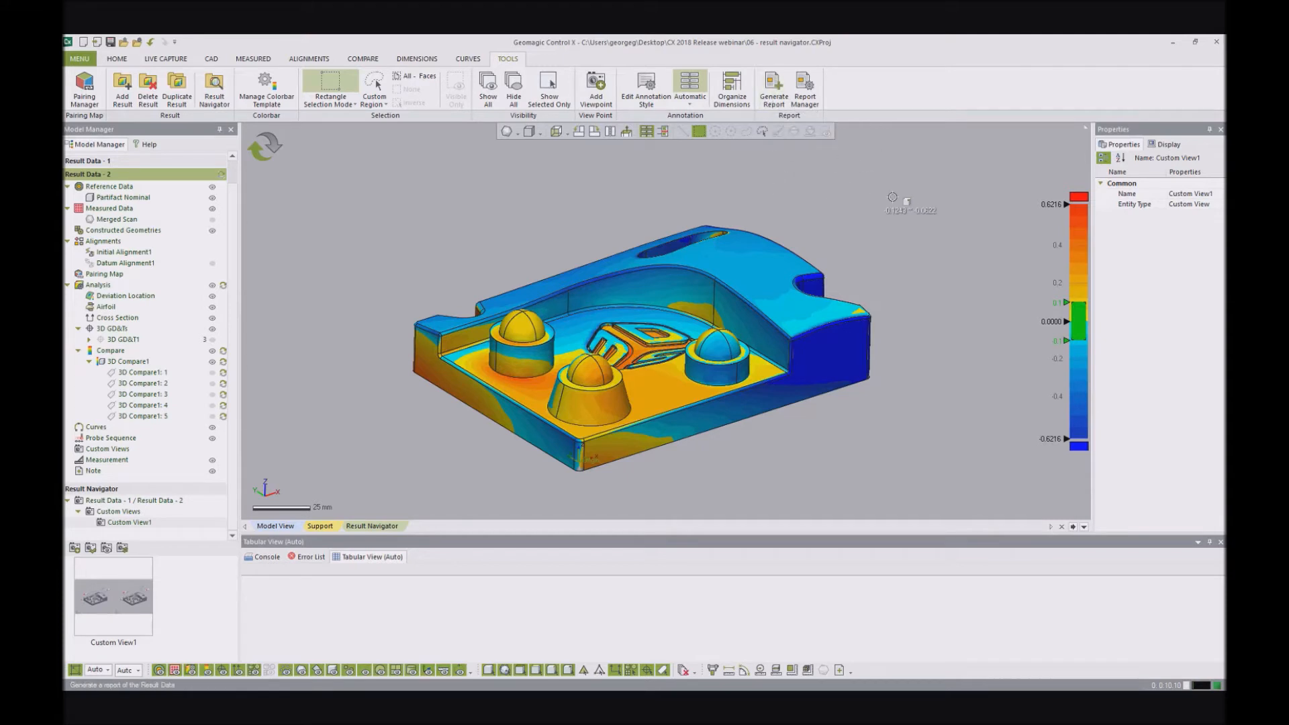
left_click(773, 87)
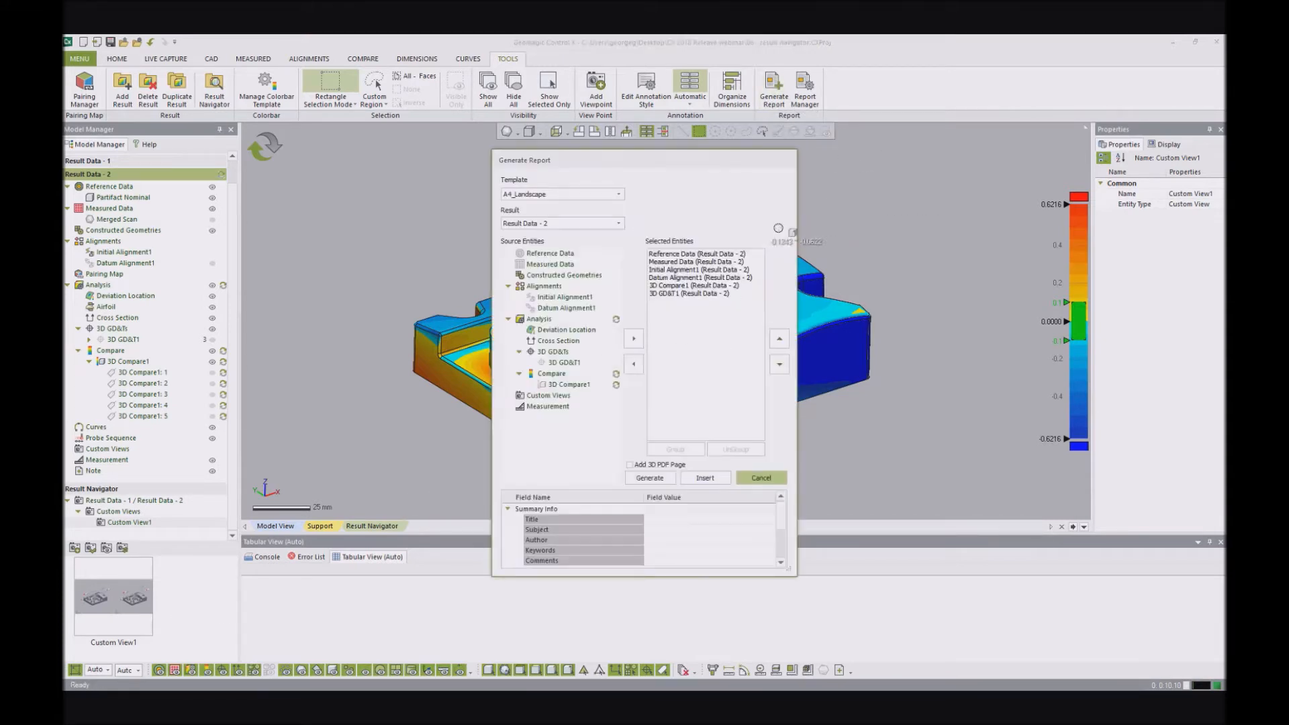
left_click(566, 223)
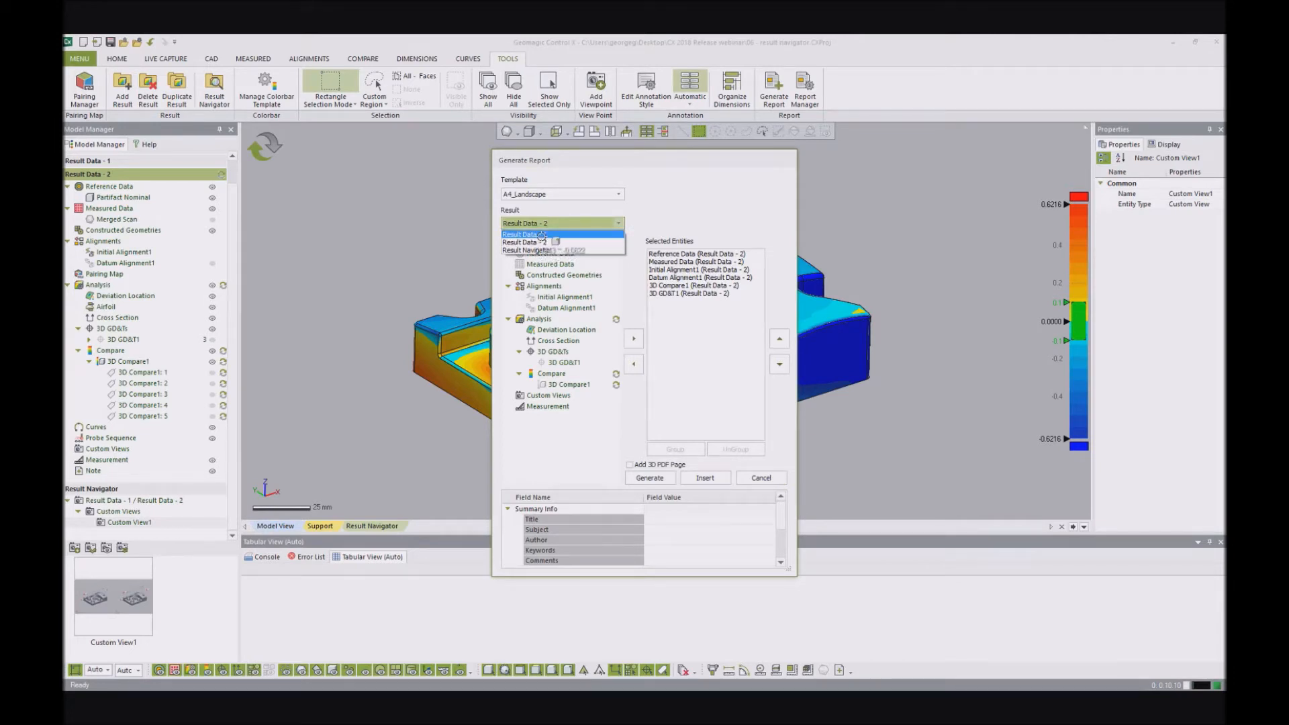
left_click(537, 250)
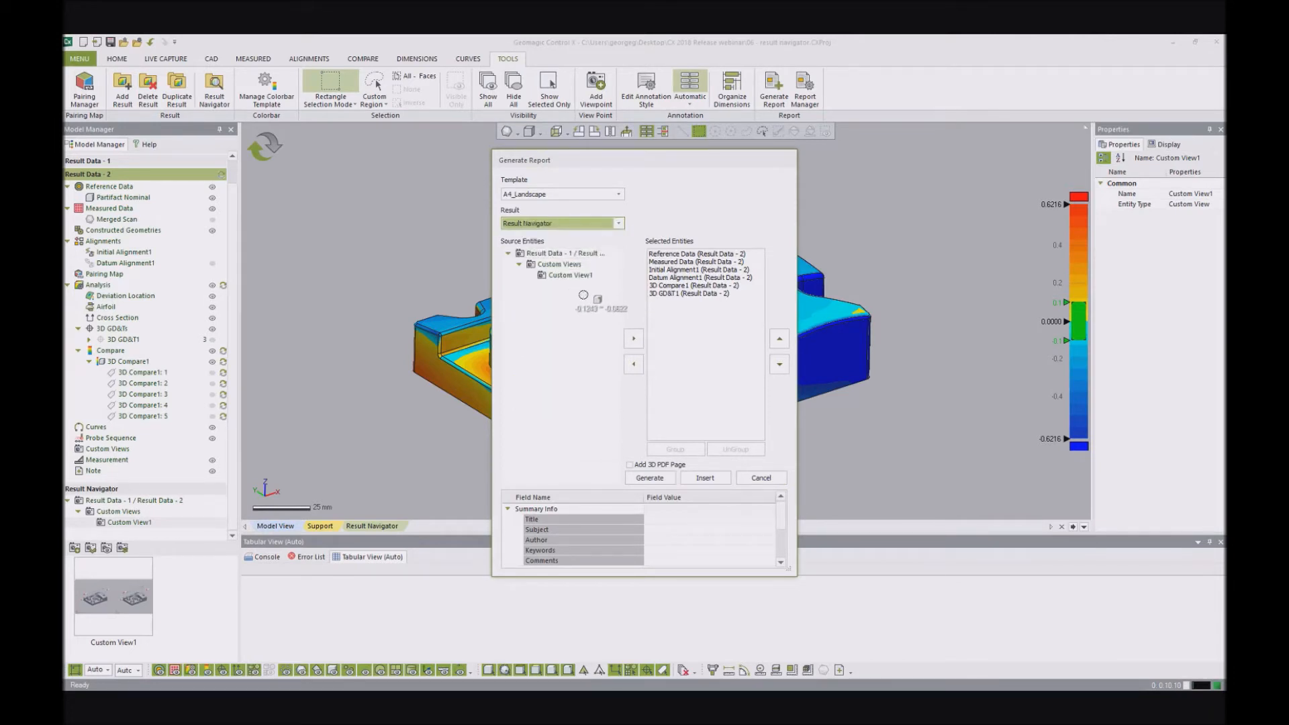
left_click_drag(580, 276, 721, 346)
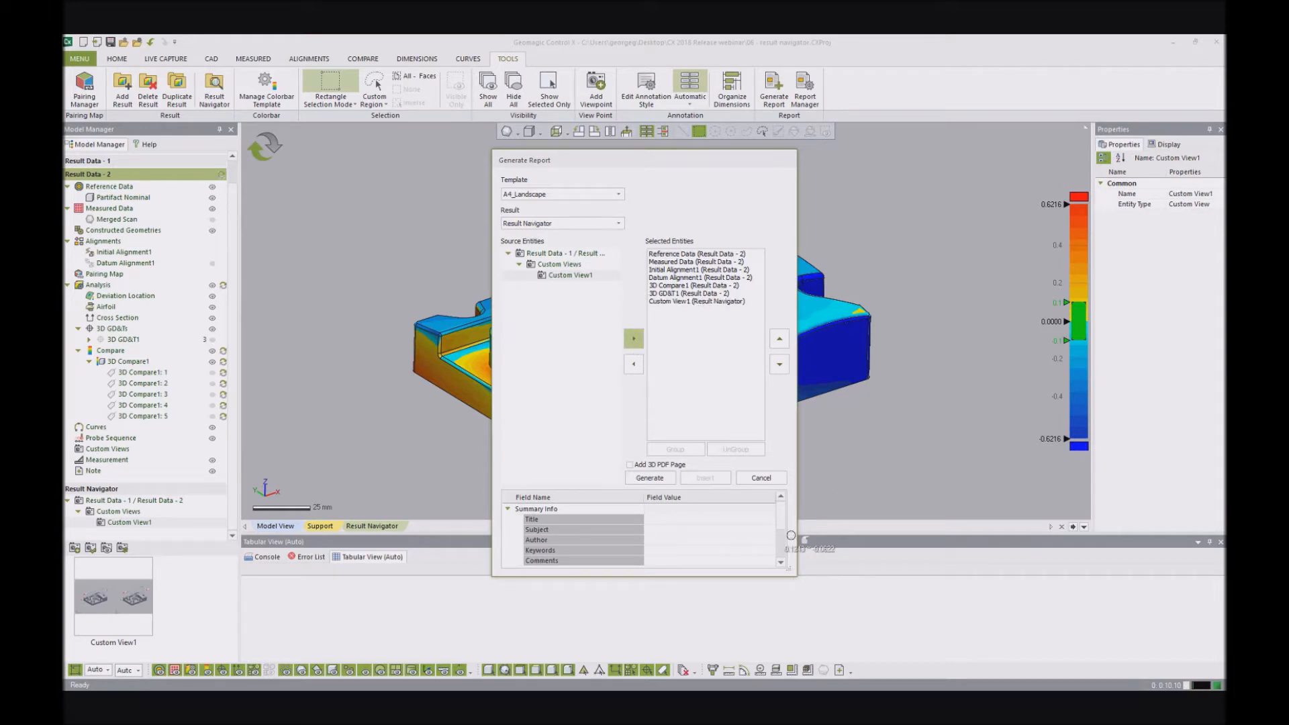
left_click_drag(678, 160, 699, 152)
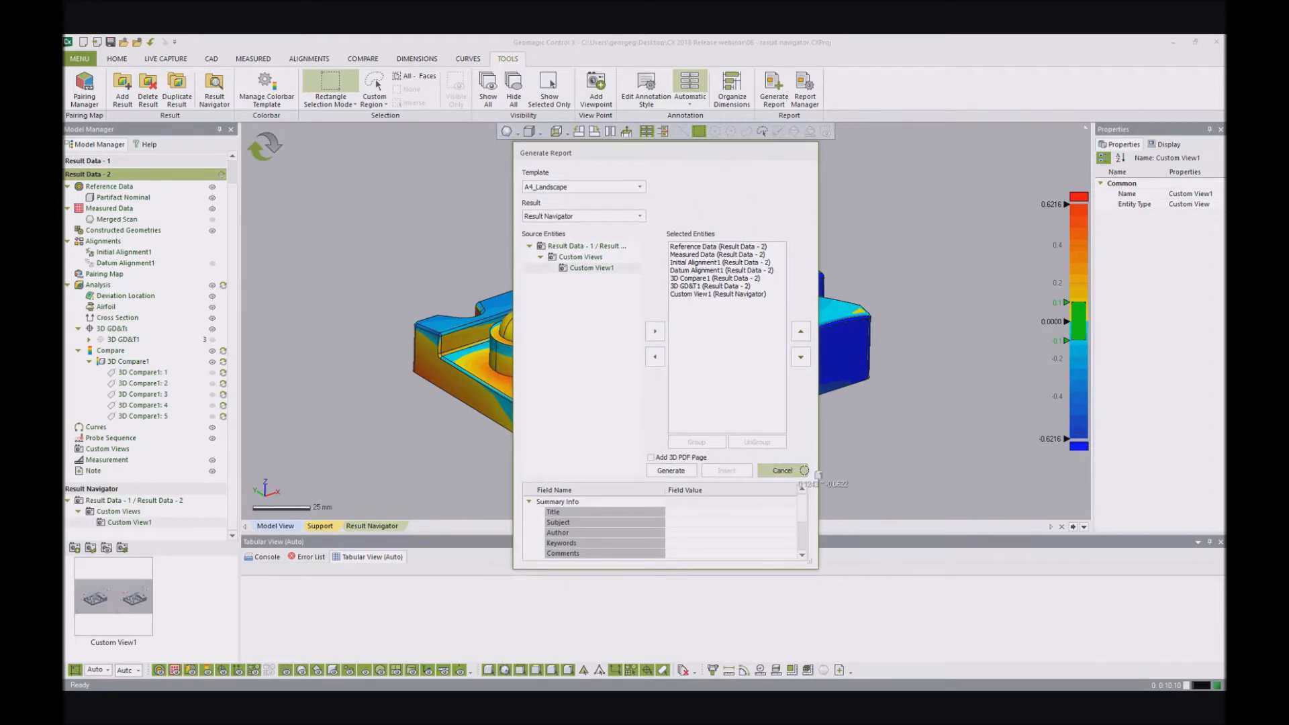
left_click(782, 470)
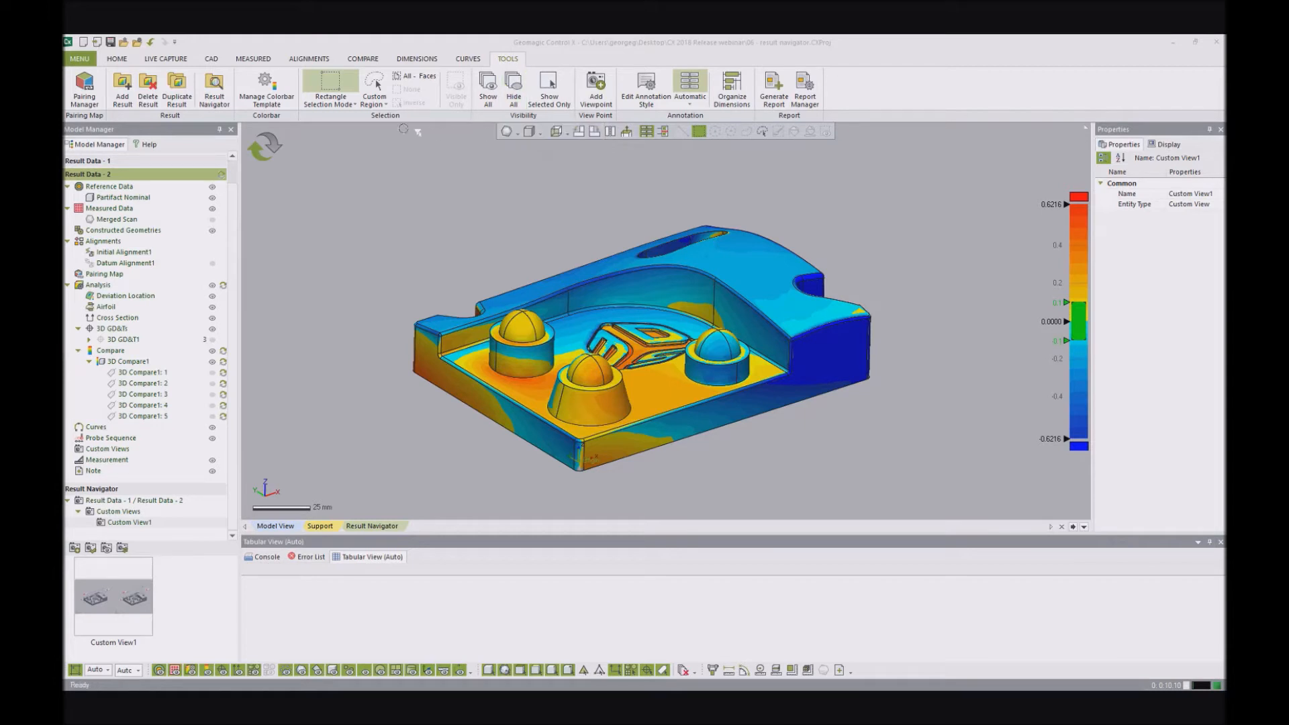
- Generate a report of Result Data - 2 with the A4_Landscape template and a 3D PDF page added
left_click(774, 86)
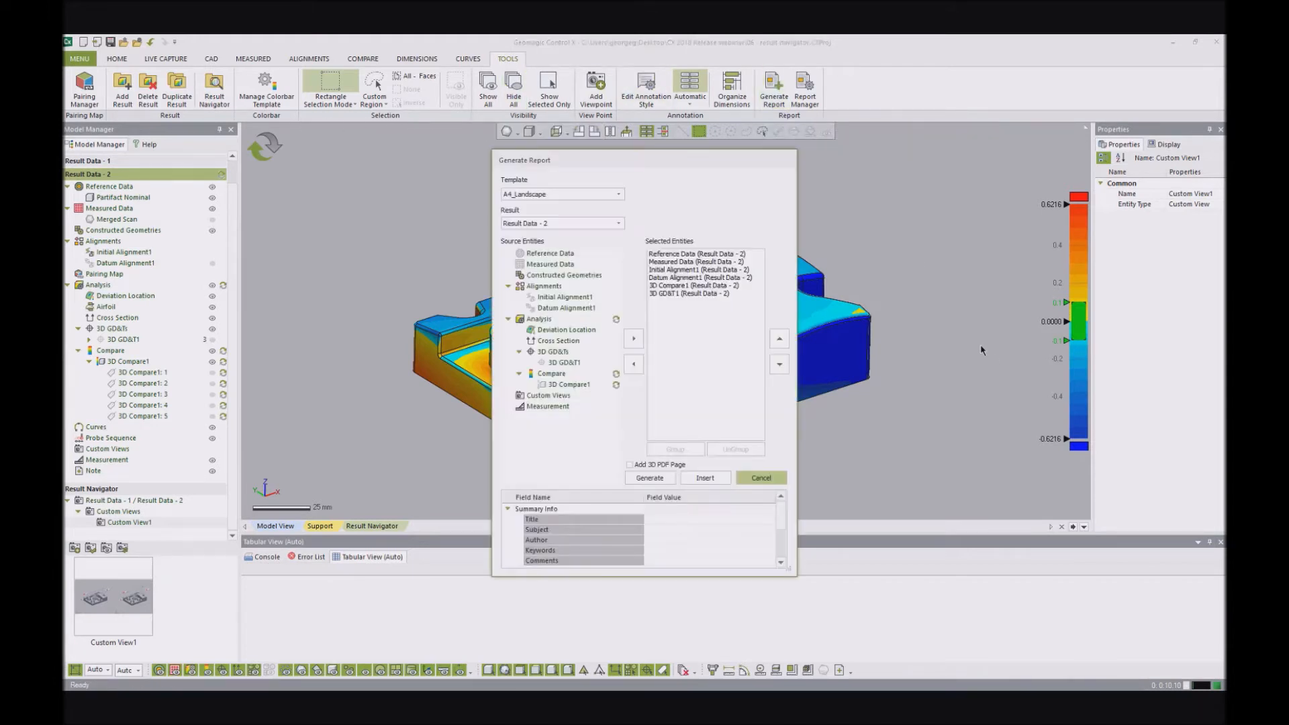
left_click(648, 467)
left_click(656, 478)
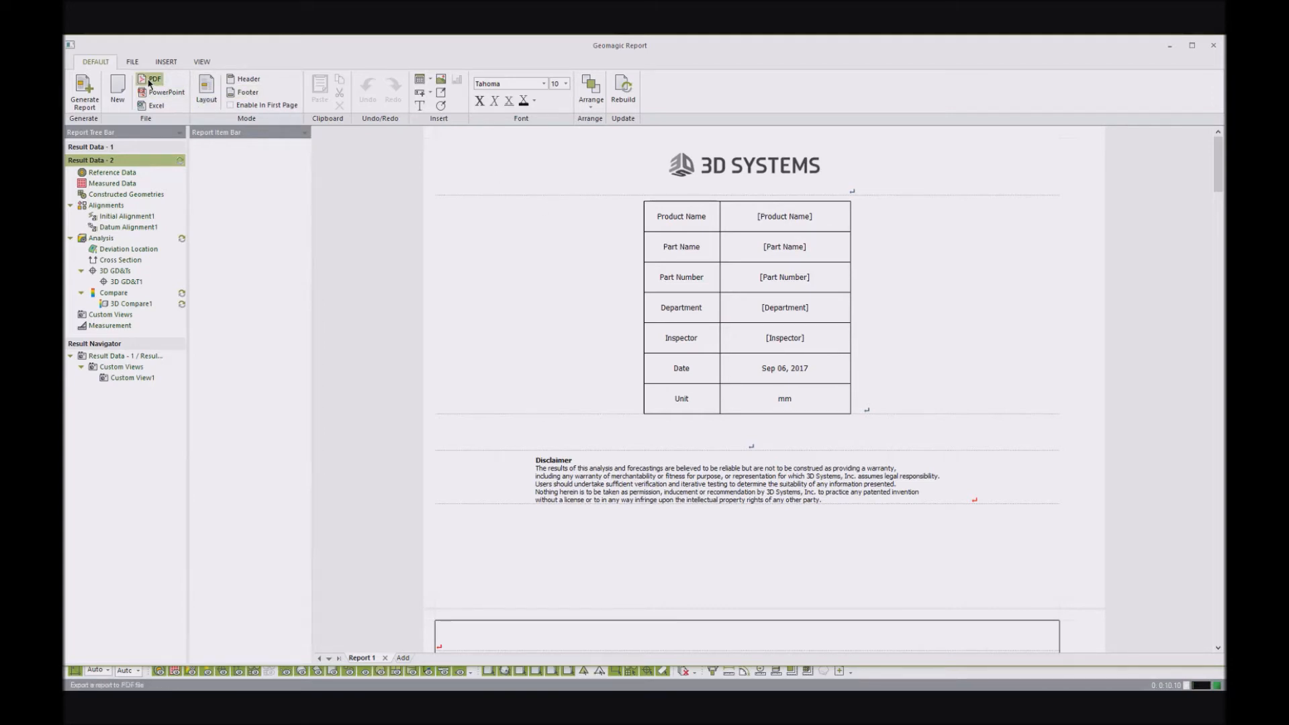
- Export all report pages to the Desktop as the PDF file 06 - result navigator.pdf
left_click(149, 83)
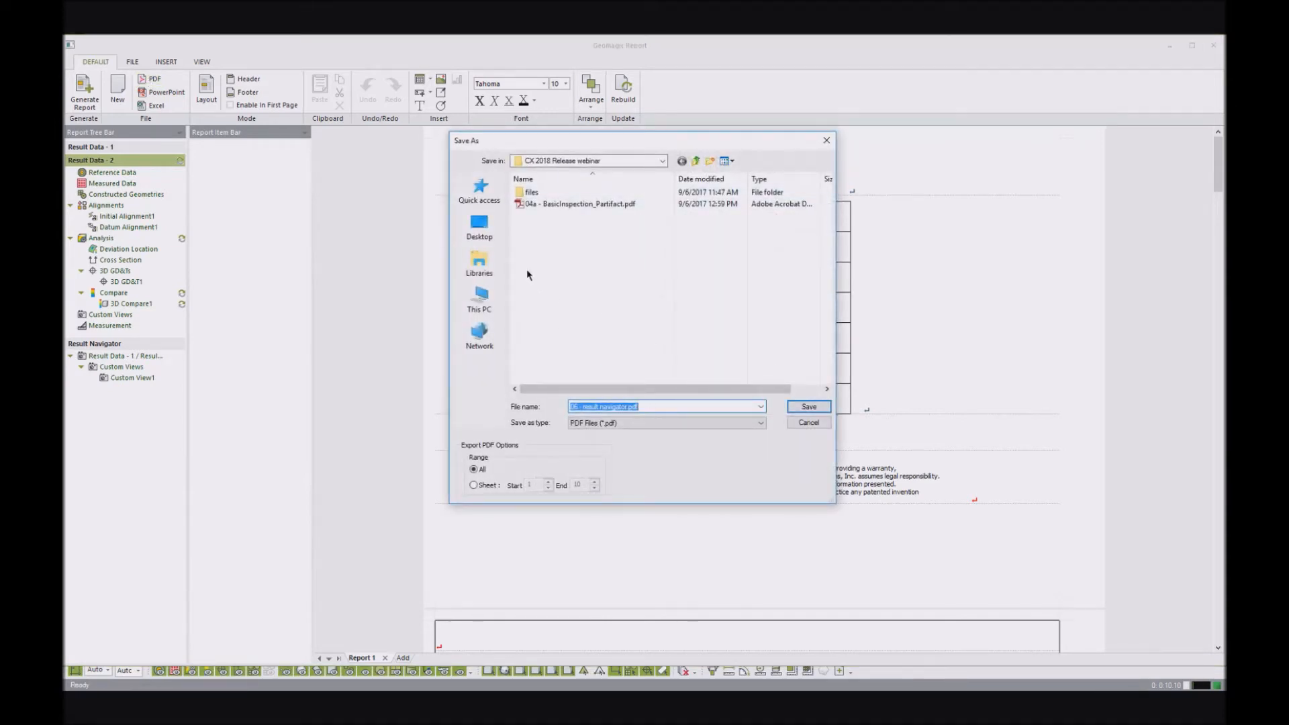
left_click(478, 227)
left_click(820, 409)
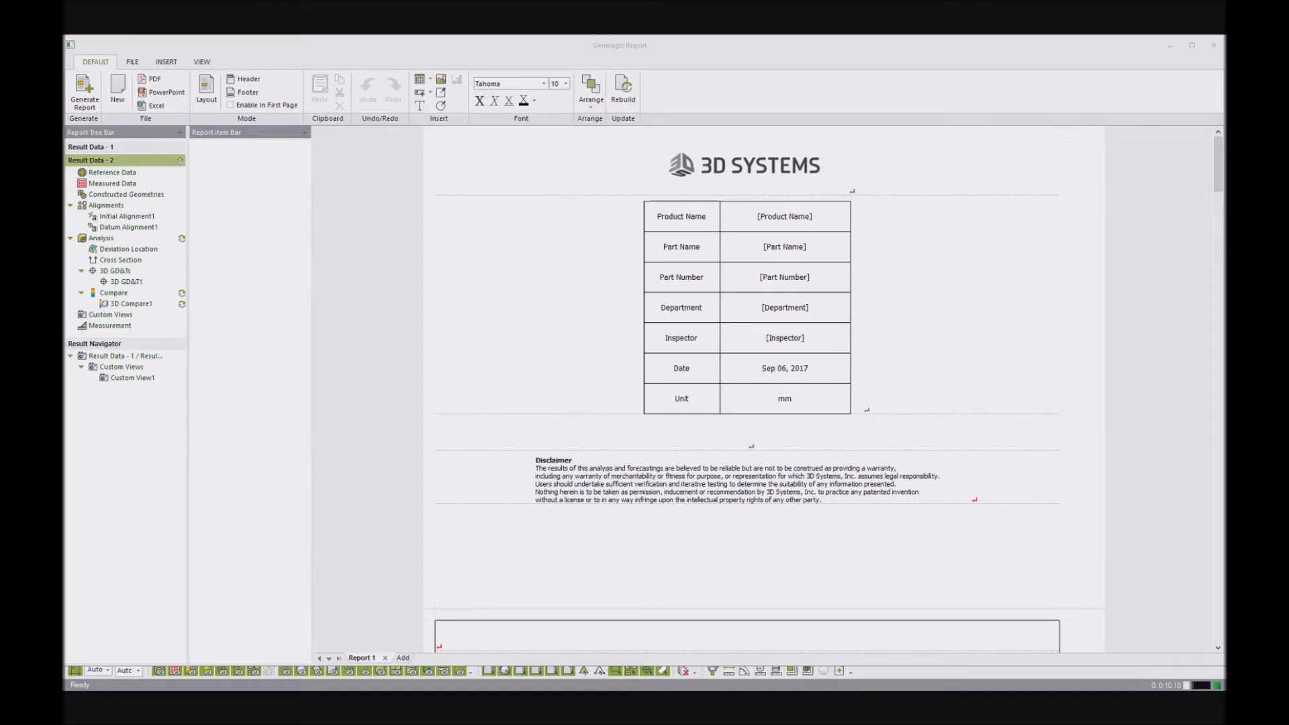
- Switch to Adobe Reader showing 04a - BasicInspection_Partifact.pdf and maximize its window
left_click_drag(65, 195, 699, 135)
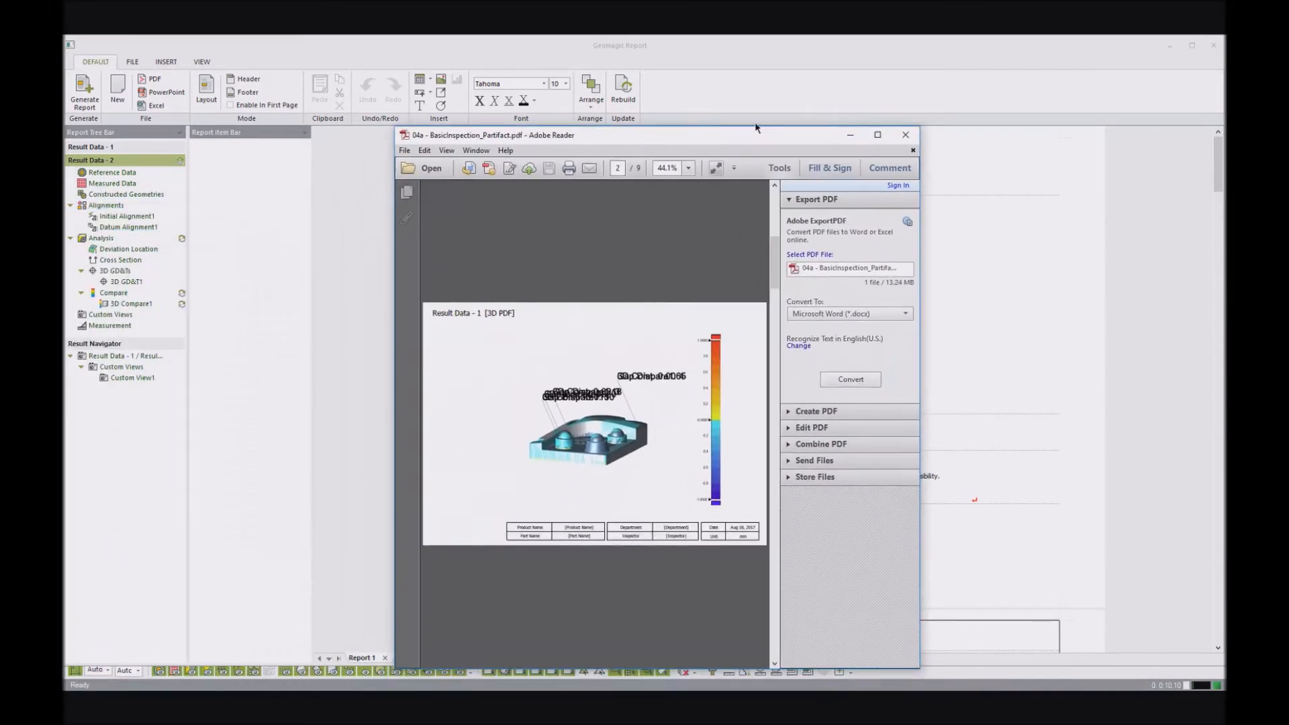
left_click(879, 140)
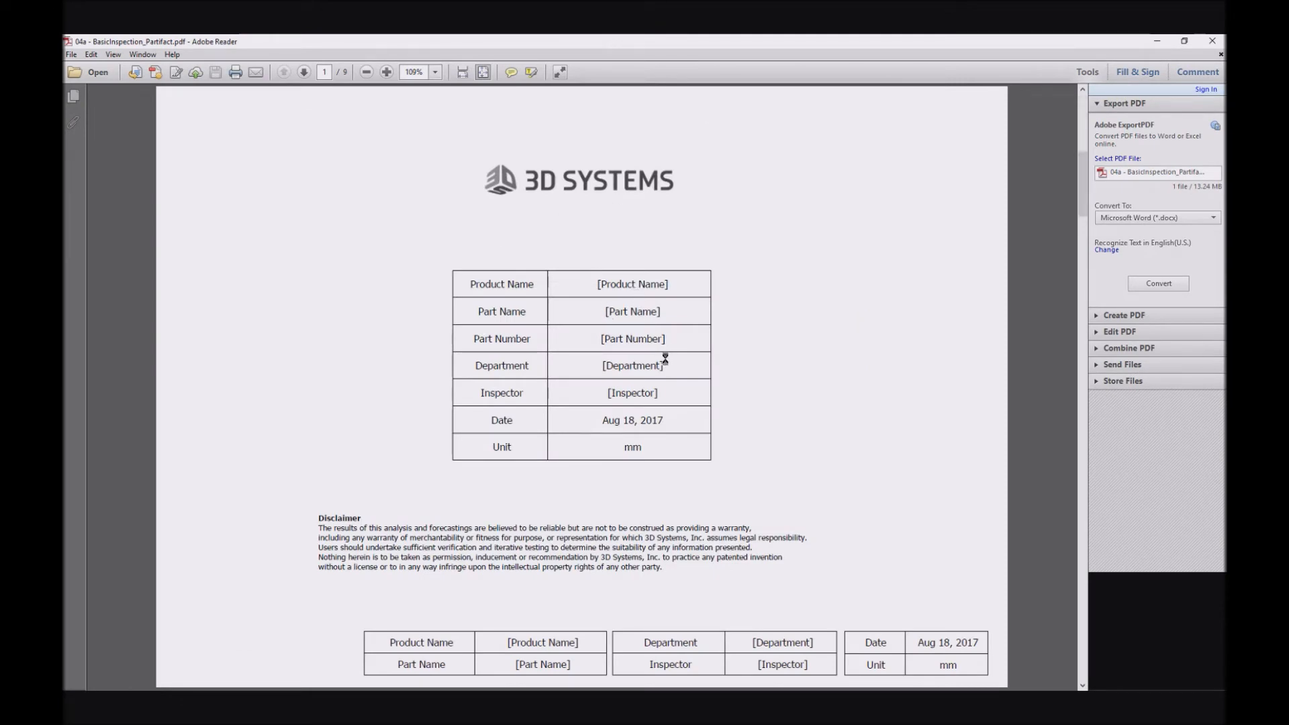
- Go to the Result Data - 1 [3D PDF] page of the report and activate its embedded 3D model
scroll(770, 422, "down", 1)
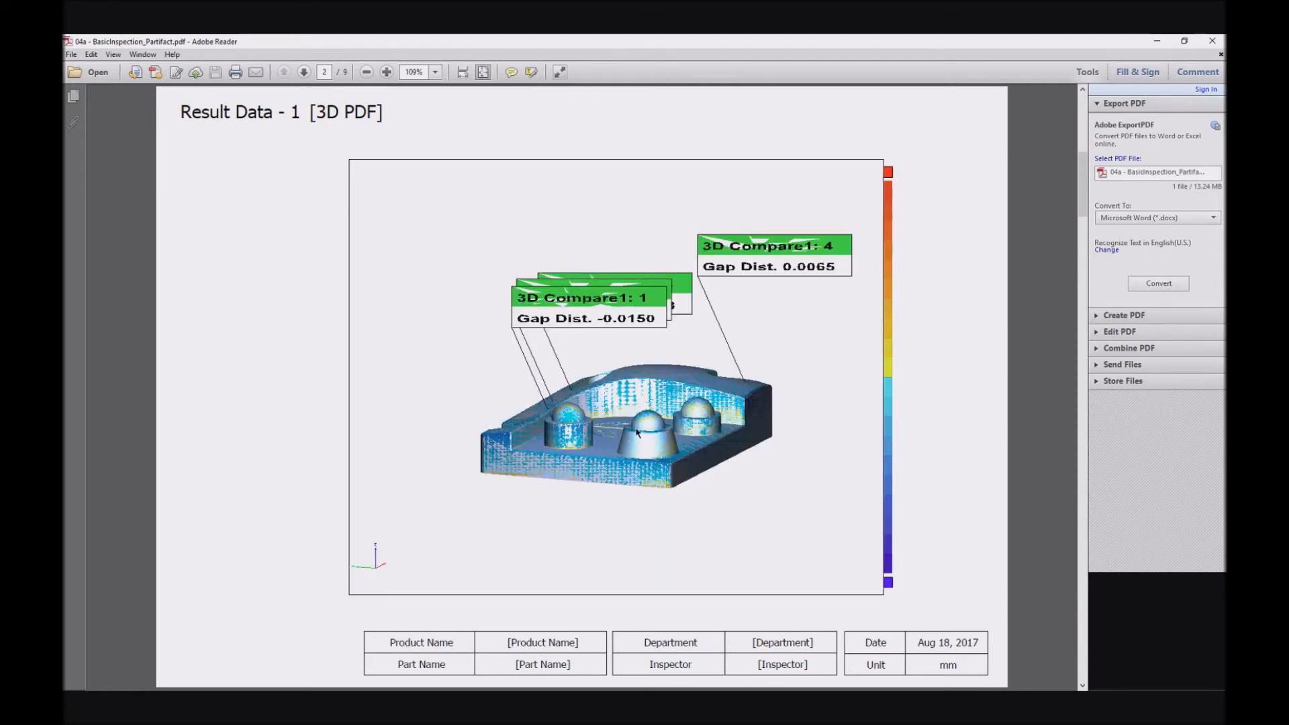
scroll(637, 433, "down", 2)
left_click(637, 433)
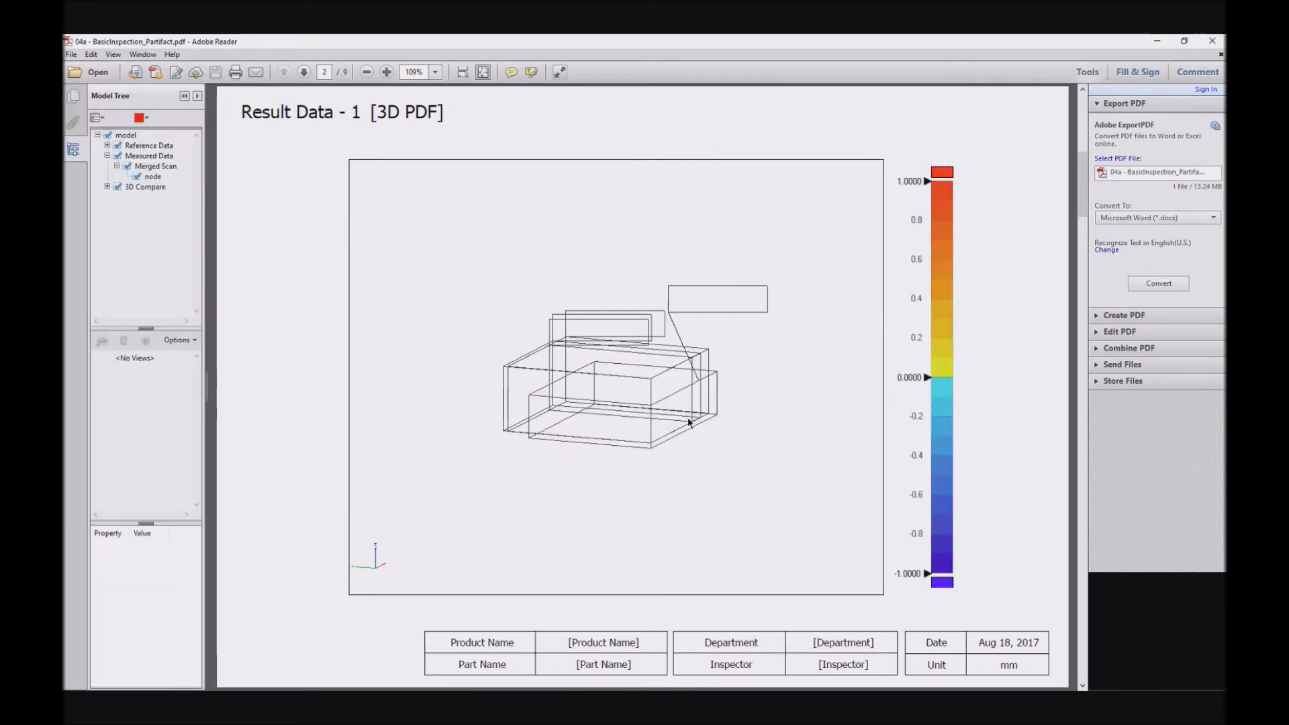
- Examine the interactive 3D Compare model and its gap distance annotations from different angles and distances
left_click_drag(688, 420, 663, 411)
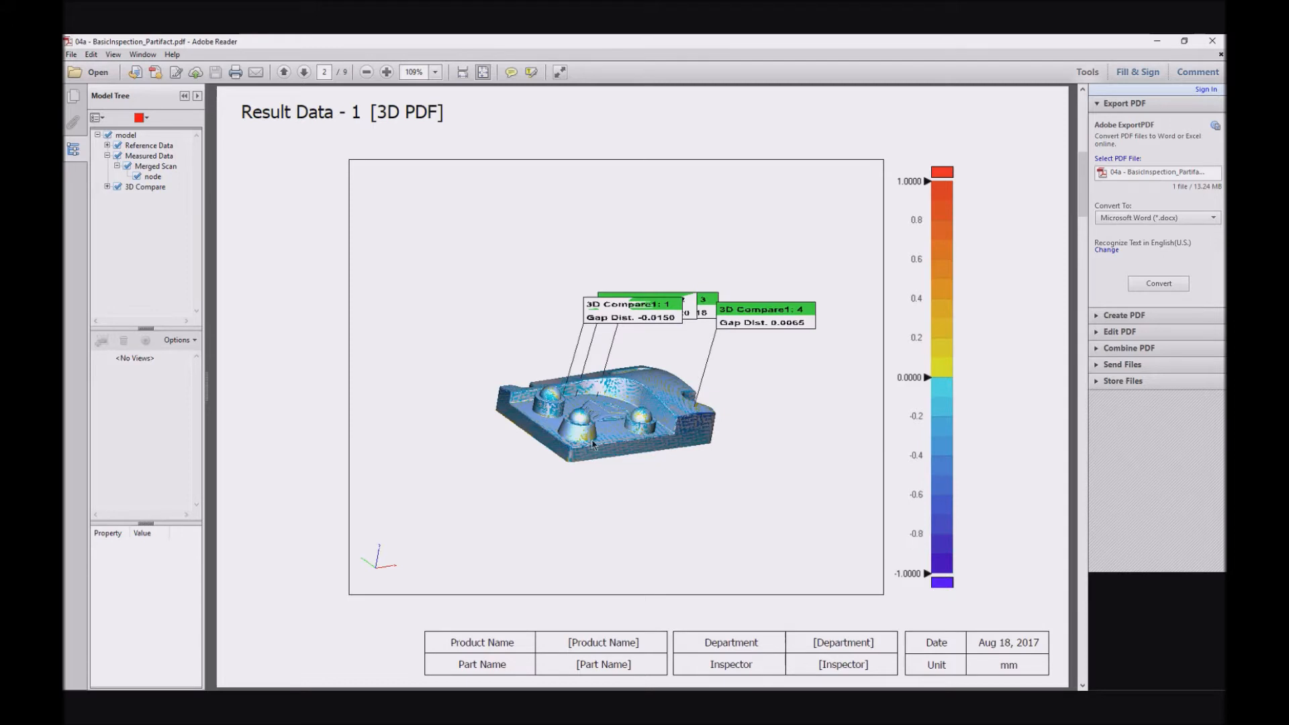
left_click_drag(593, 445, 571, 433)
scroll(569, 432, "down", 2)
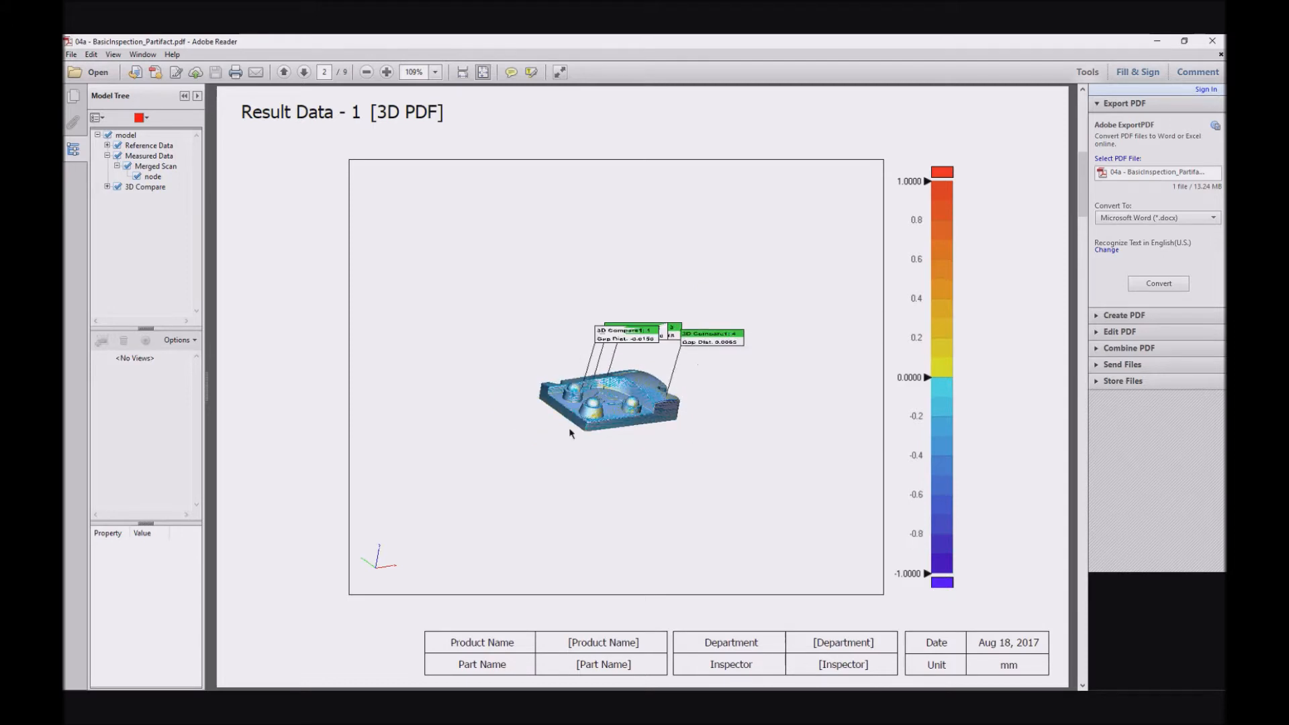
scroll(570, 433, "up", 2)
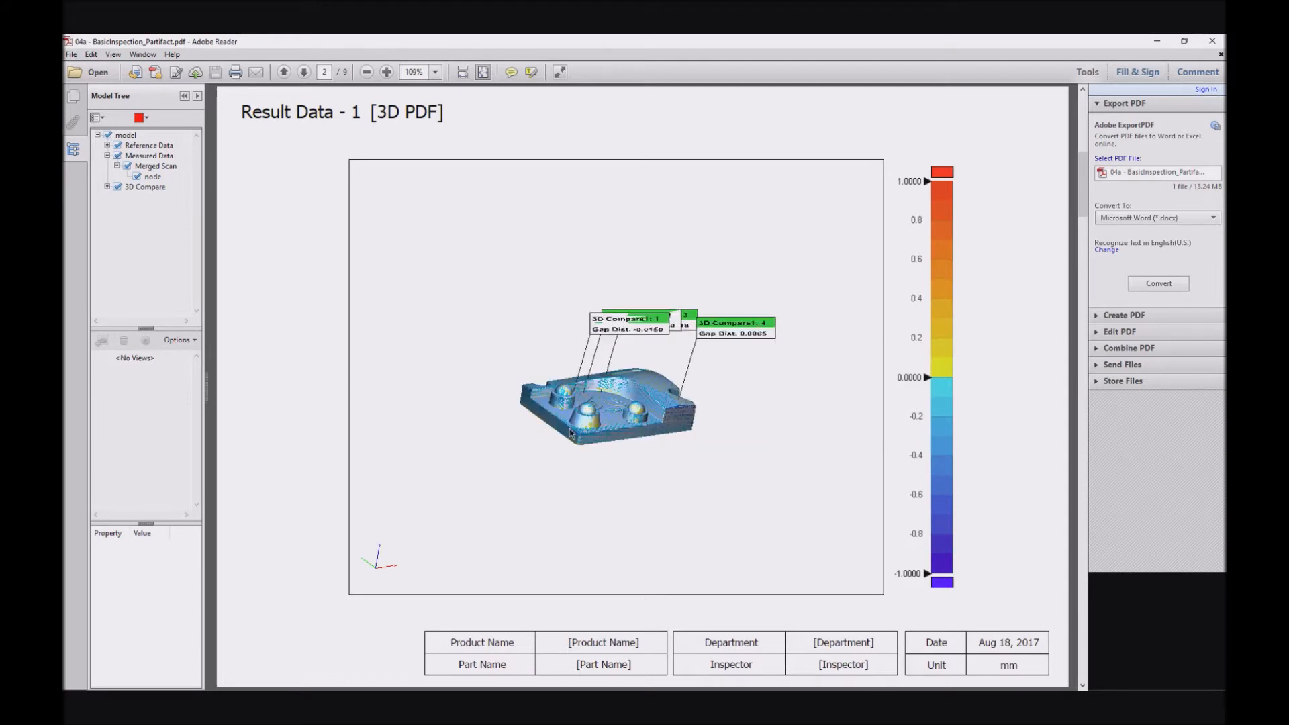
scroll(570, 433, "up", 1)
scroll(662, 386, "up", 3)
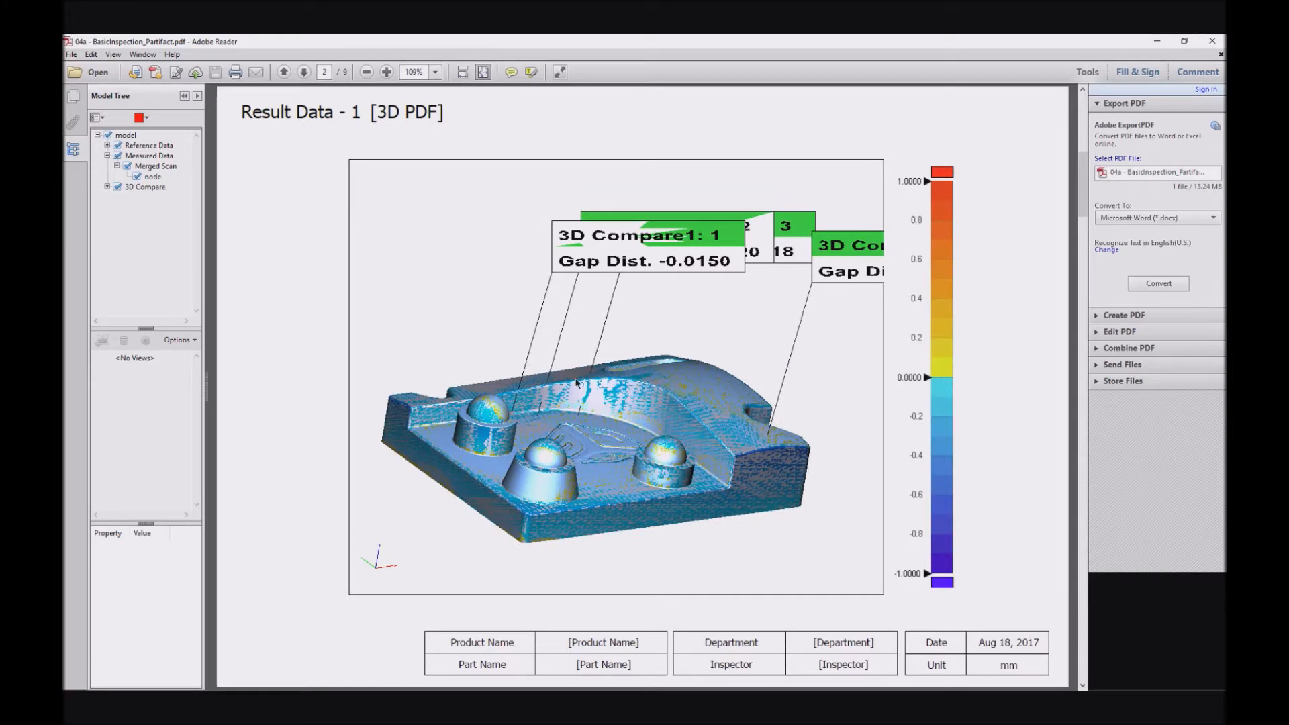
left_click_drag(556, 404, 559, 400)
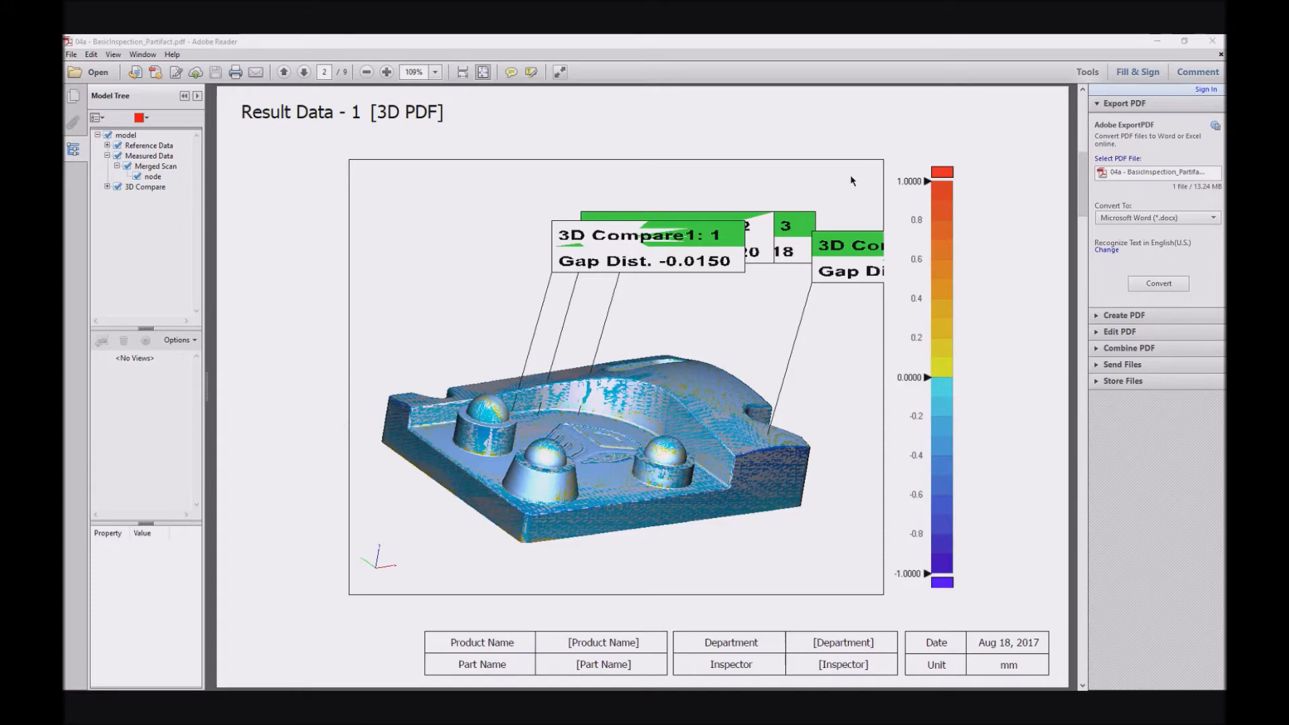
- Close the PDF report and start a new empty inspection project
left_click(1212, 41)
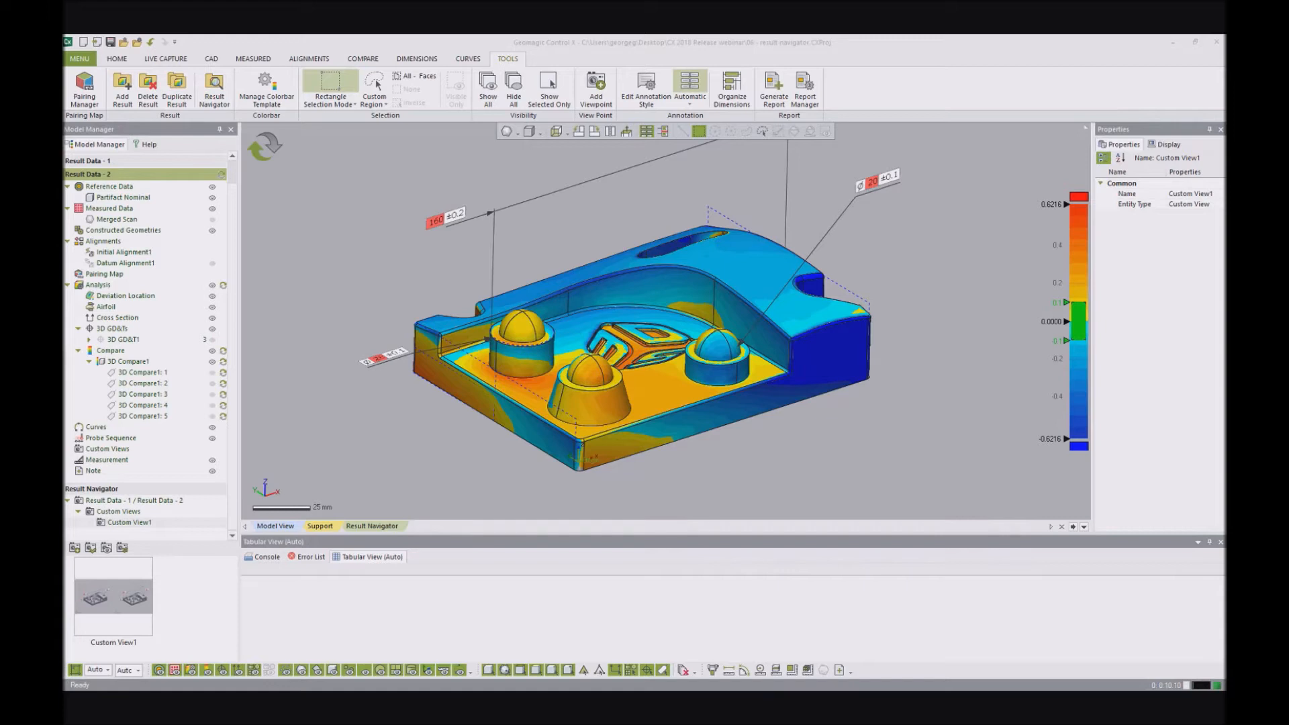
left_click(84, 42)
left_click(646, 396)
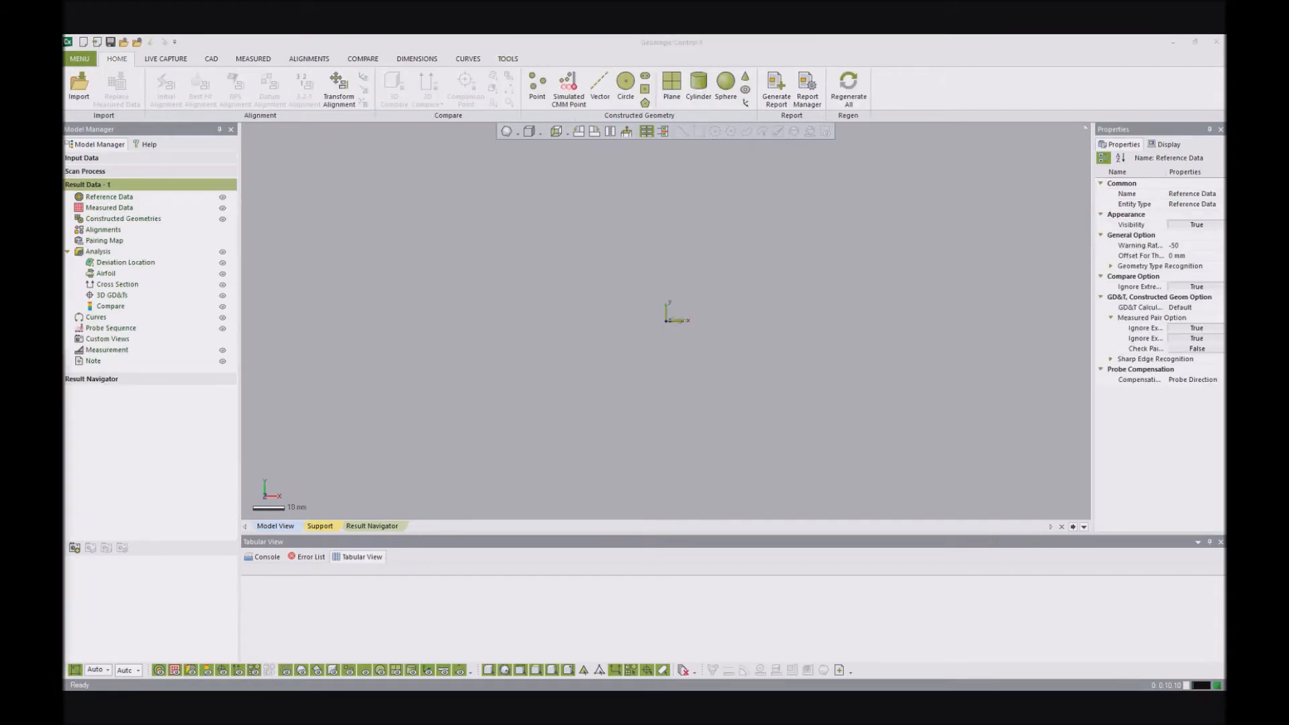
- Open the project 07 - Scan Processing.CXProj and acknowledge the updated results notice
left_click_drag(435, 568, 477, 411)
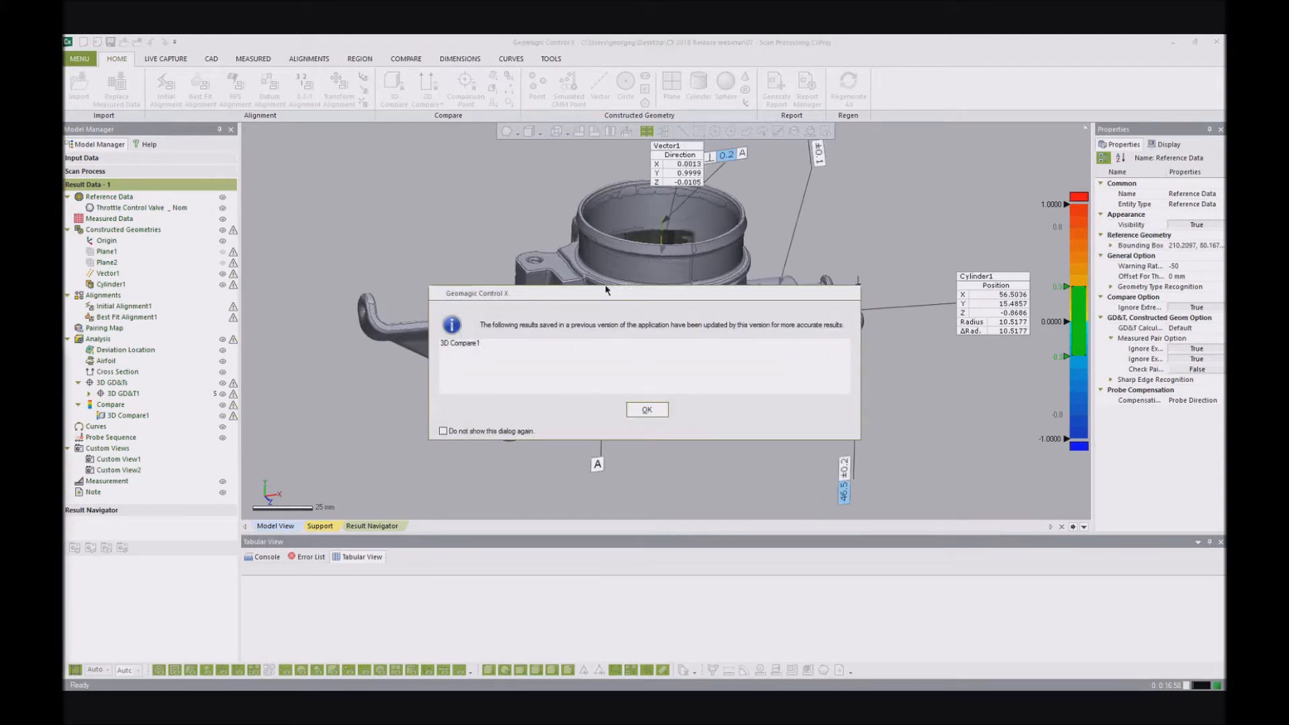
left_click(647, 409)
- Hide the Throttle Control Valve _ Nom reference, Vector1, Cylinder1 and 3D GD&T1 in Result Data - 1
mouse_move(593, 319)
right_mouse_down()
mouse_move(696, 287)
mouse_move(751, 301)
mouse_move(625, 311)
right_mouse_up()
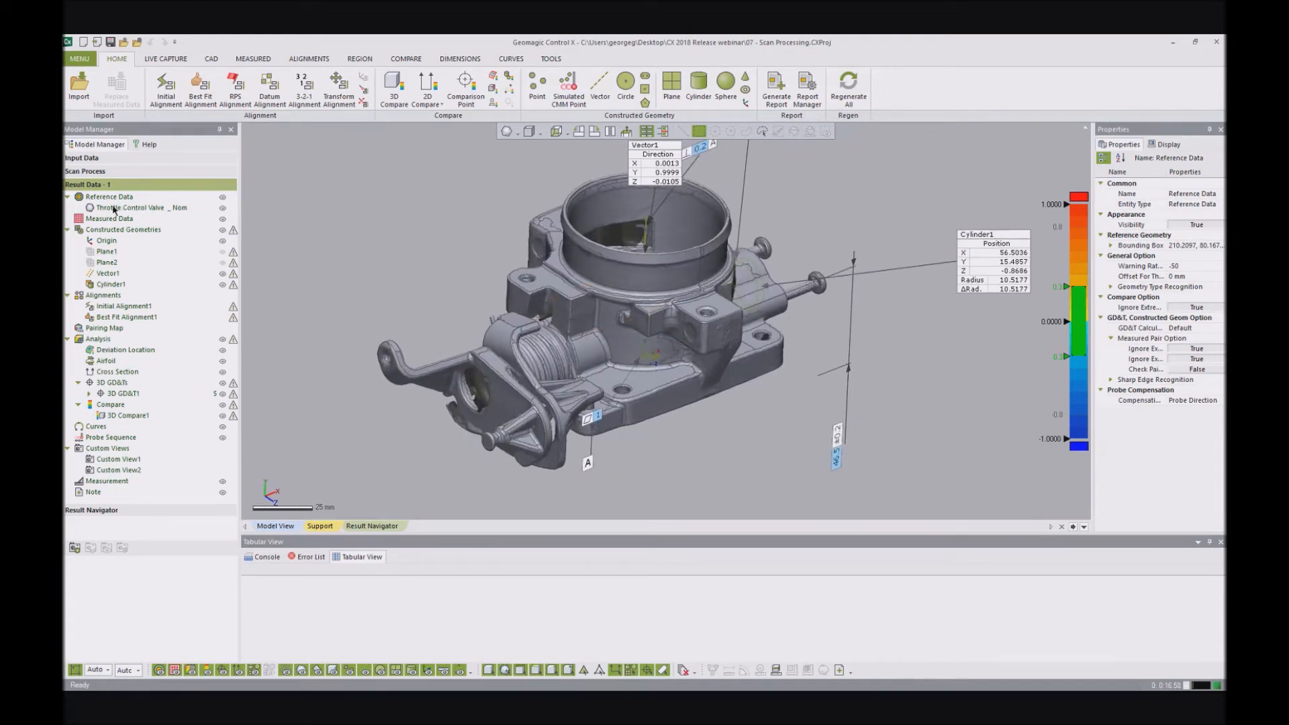
mouse_move(562, 253)
right_mouse_down()
mouse_move(570, 225)
mouse_move(637, 407)
mouse_move(655, 393)
right_mouse_up()
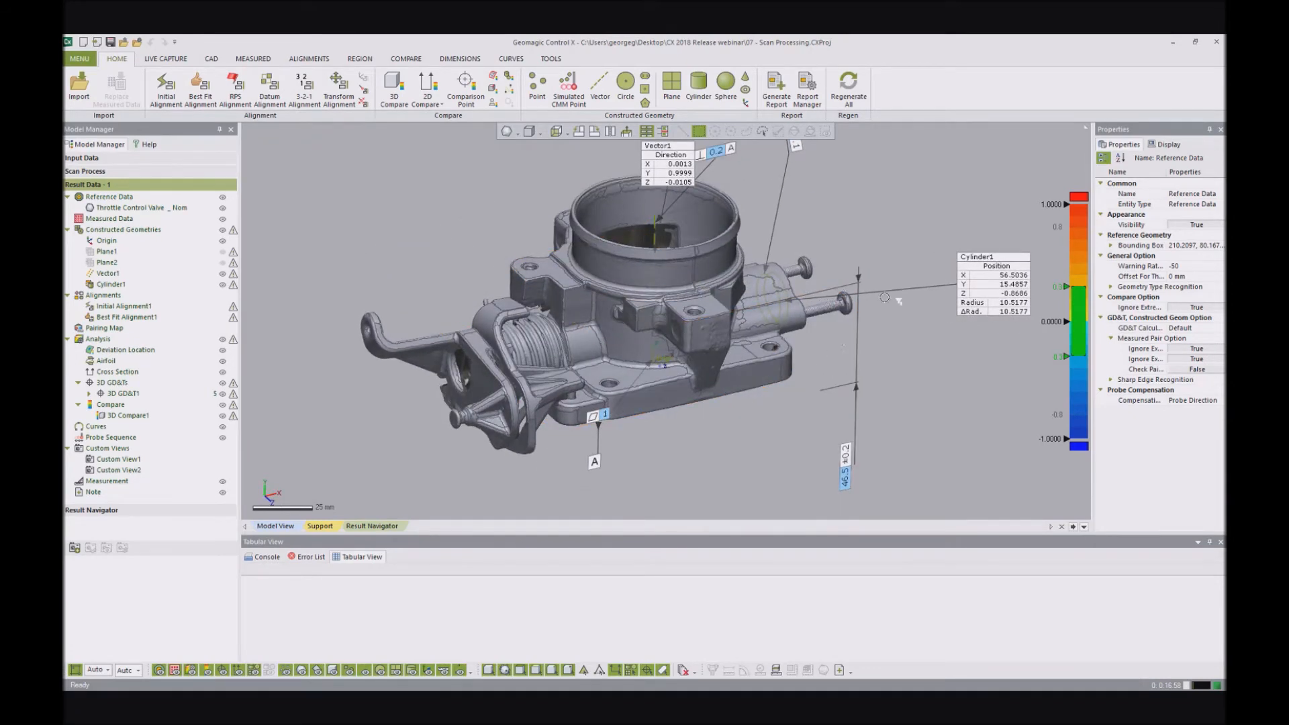
mouse_move(638, 400)
right_mouse_down()
mouse_move(661, 404)
mouse_move(537, 349)
mouse_move(553, 365)
mouse_move(659, 263)
right_mouse_up()
scroll(659, 263, "down", 3)
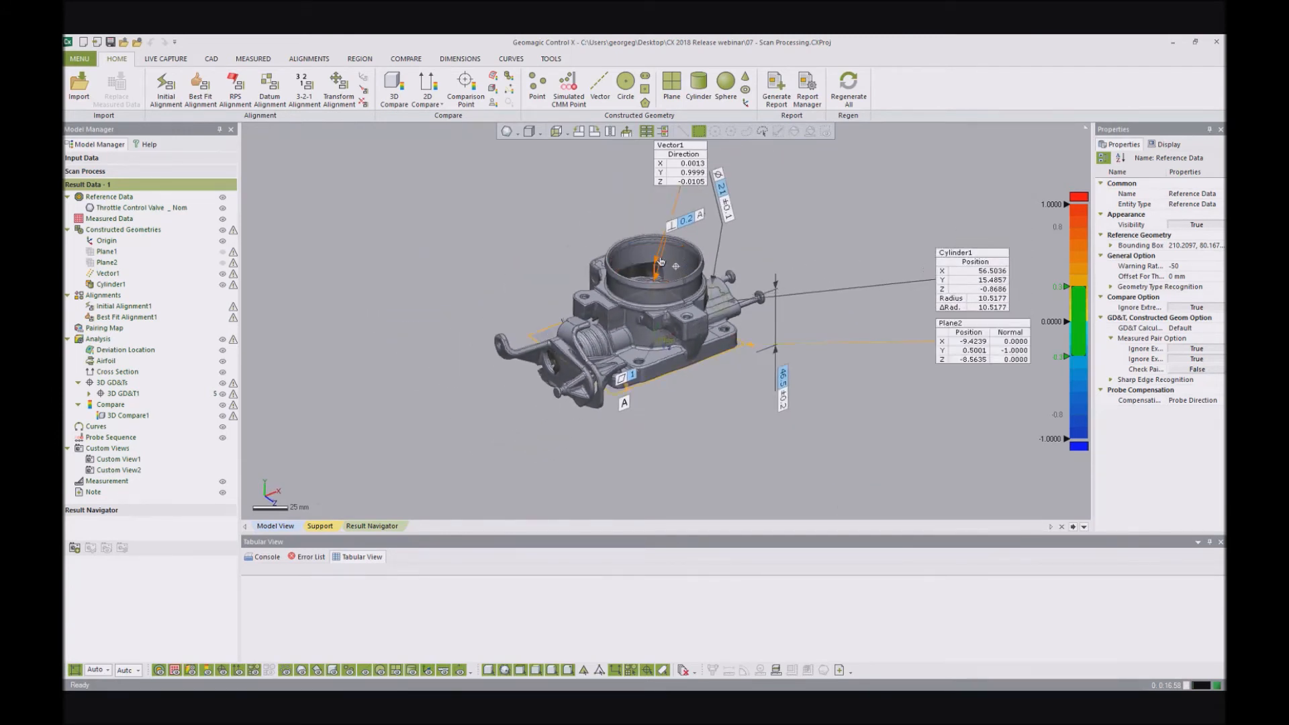
left_click(223, 207)
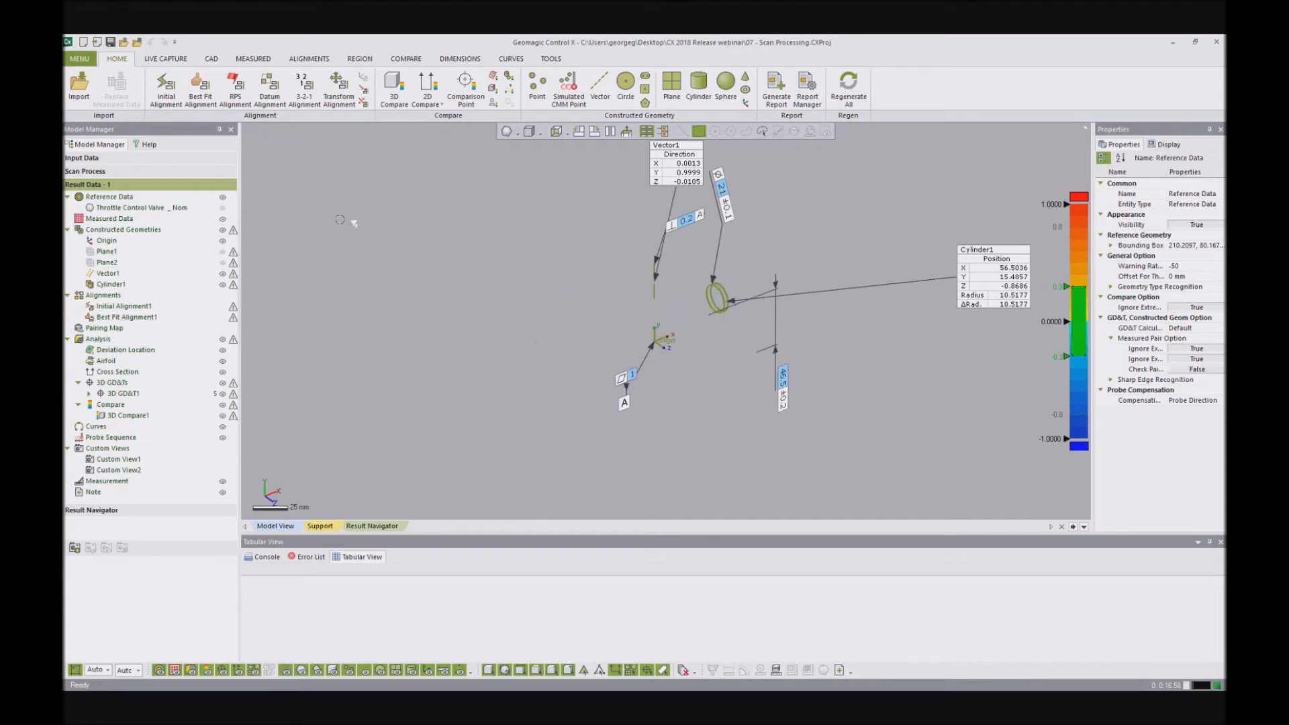
left_click(223, 285)
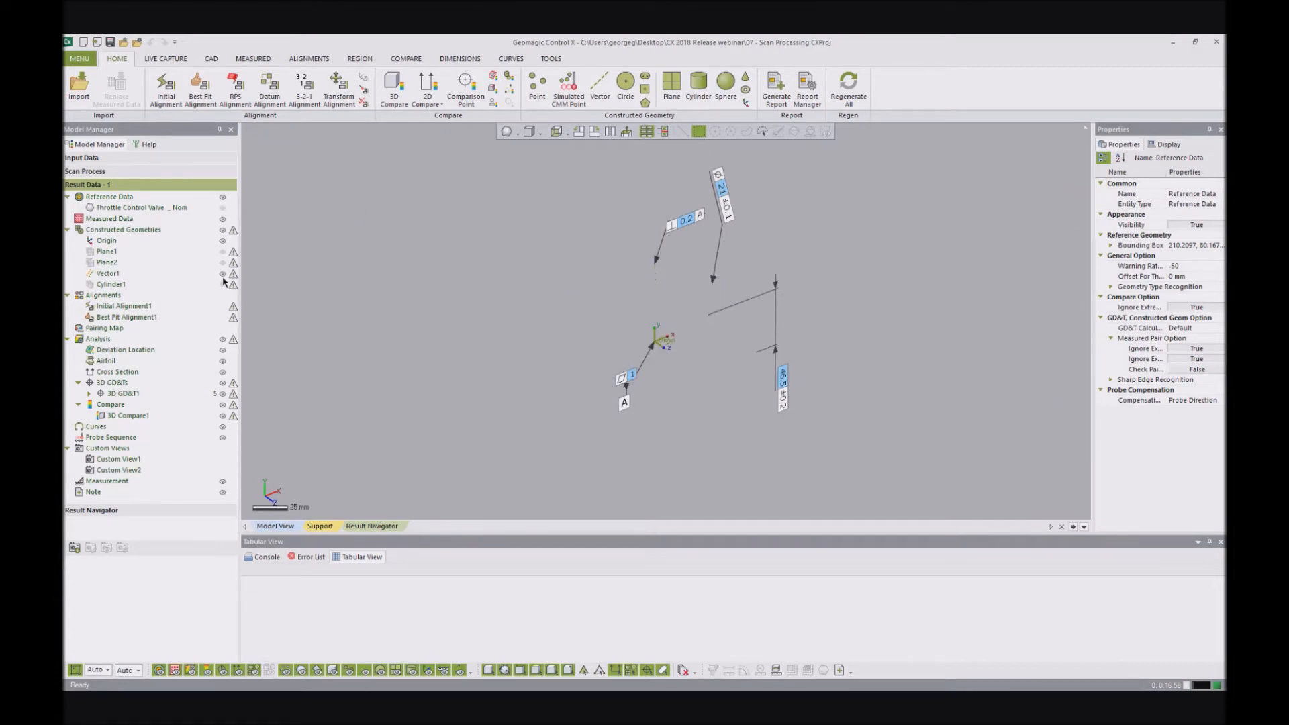
left_click(222, 394)
left_click(222, 416)
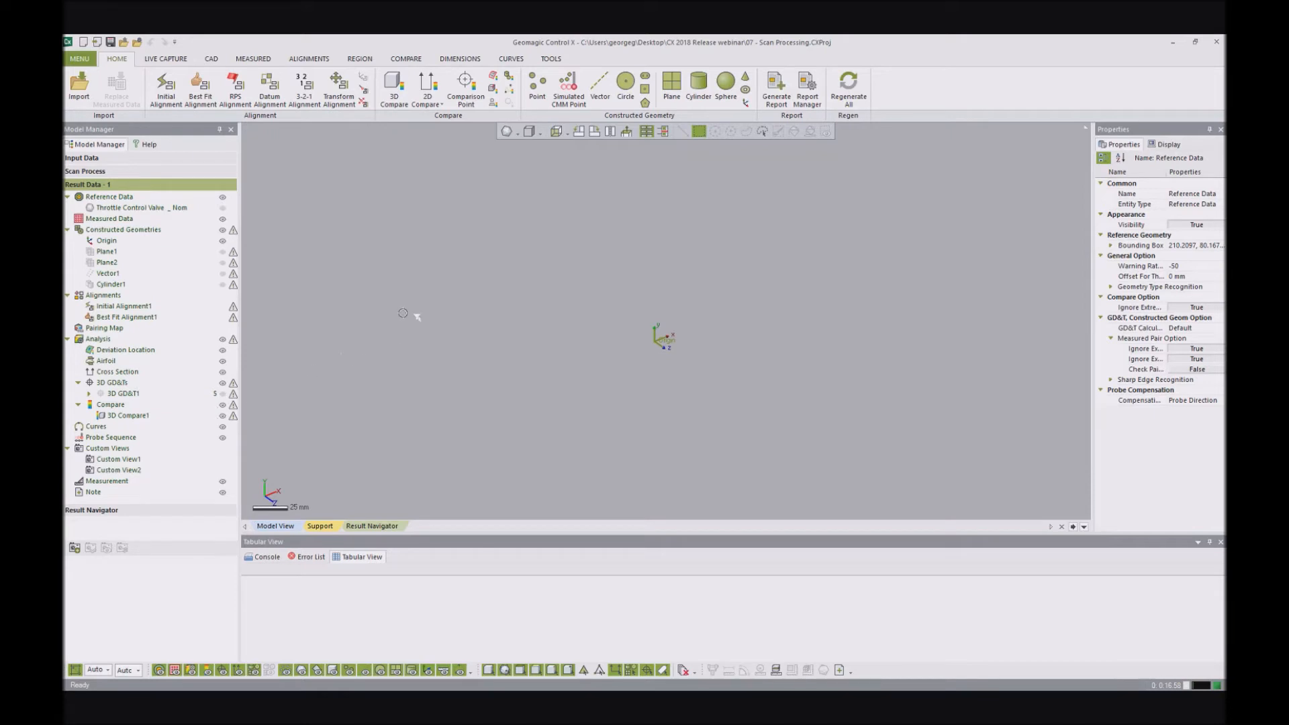
- Show the Input Data and examine the blue and green throttle valve point clouds with their scanned floor
left_click(114, 172)
right_click_drag(686, 462, 804, 336)
scroll(793, 323, "up", 3)
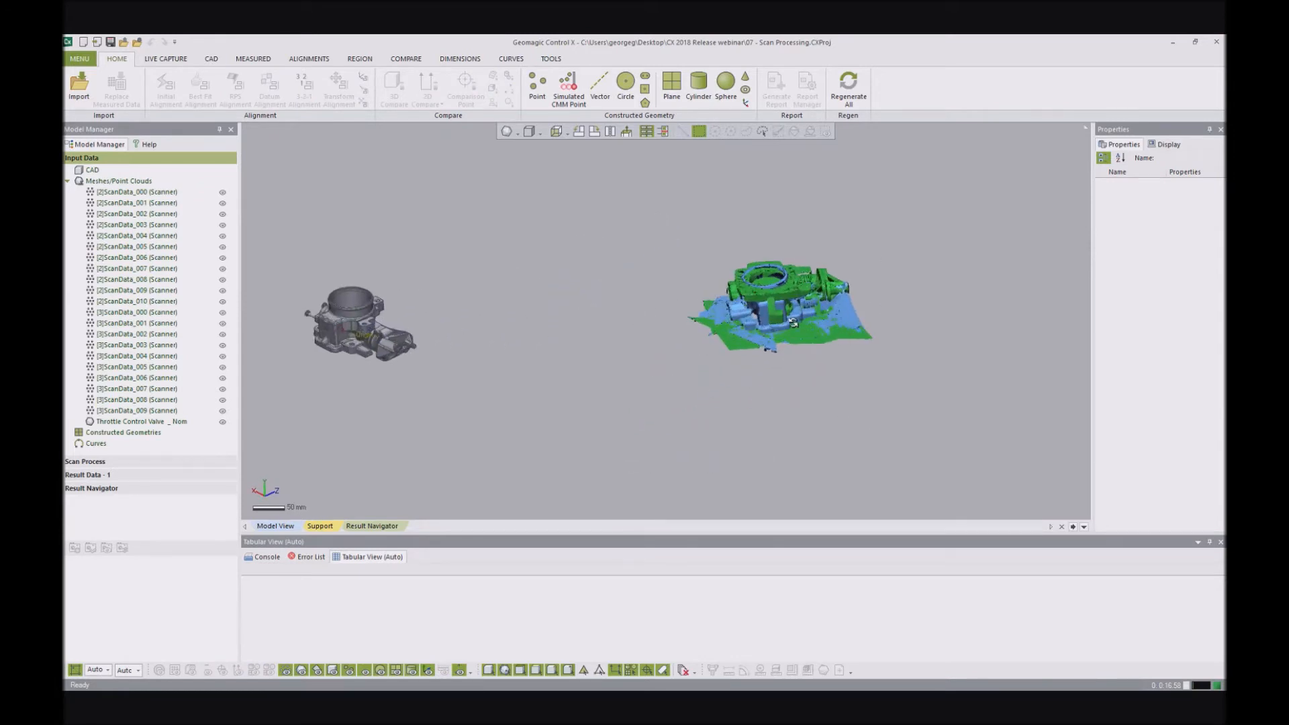
scroll(763, 321, "up", 5)
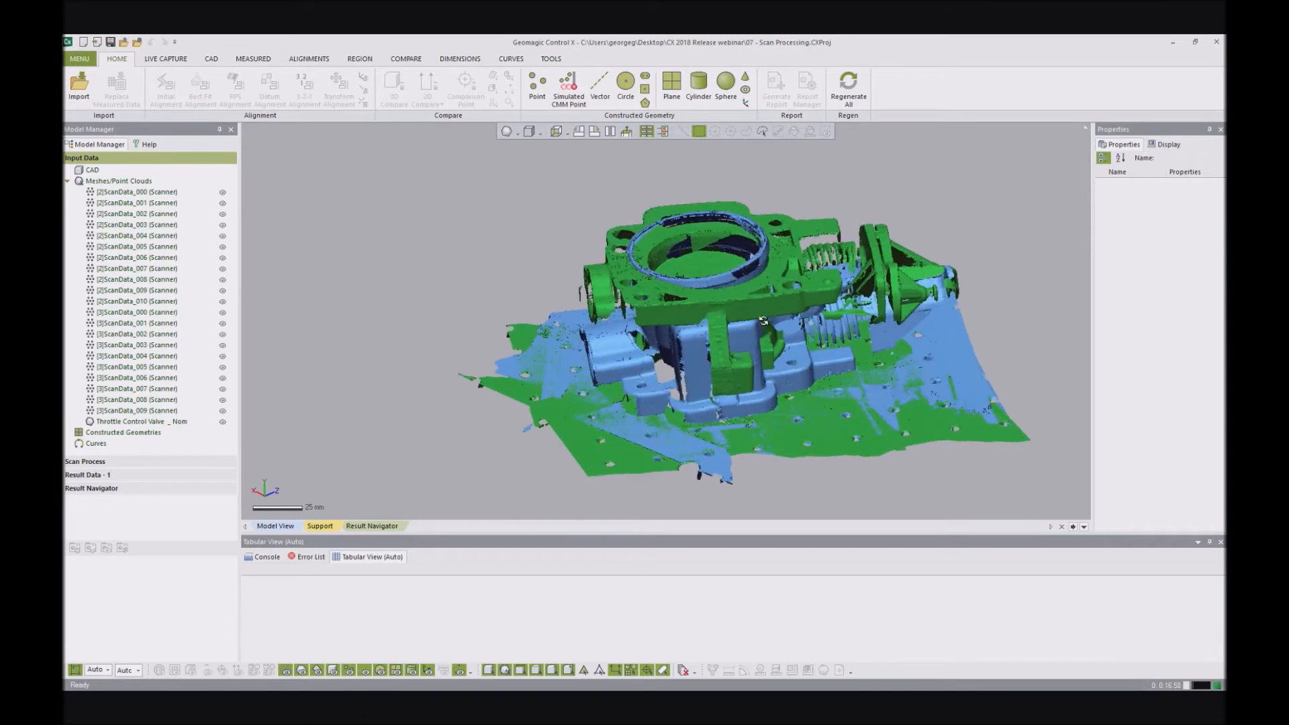
scroll(763, 320, "down", 8)
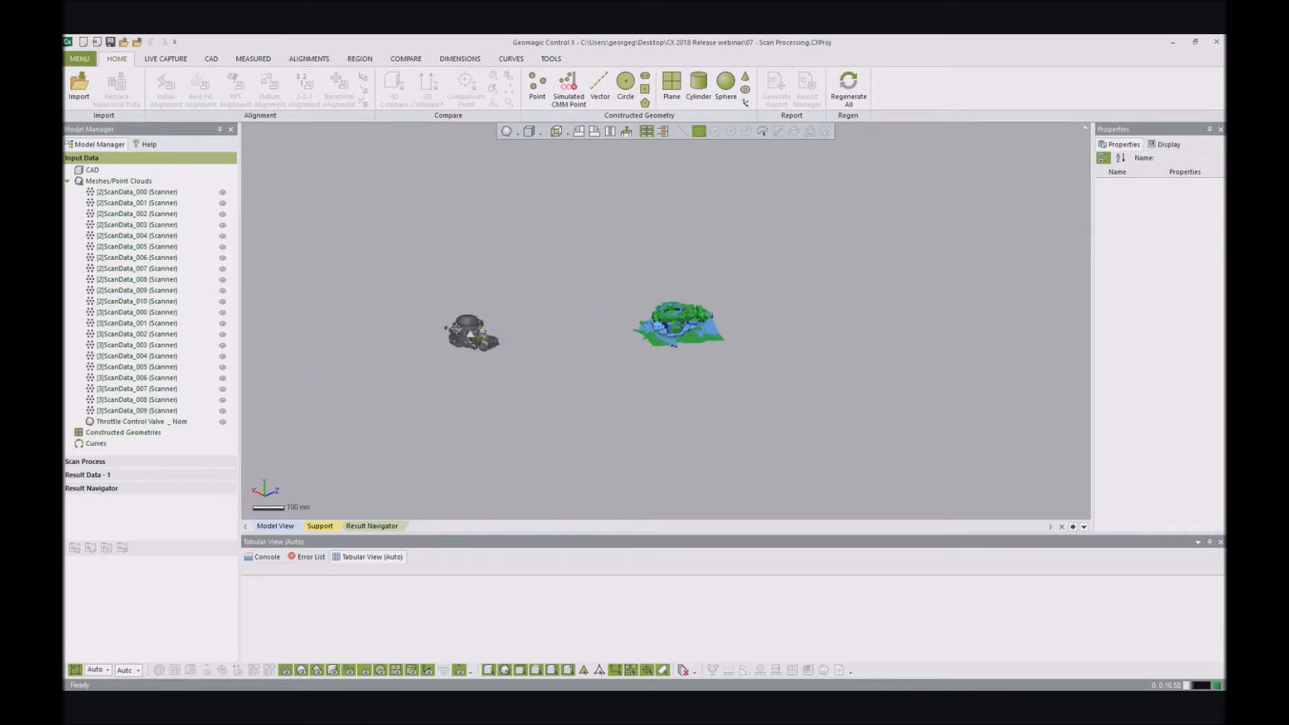
scroll(672, 336, "up", 8)
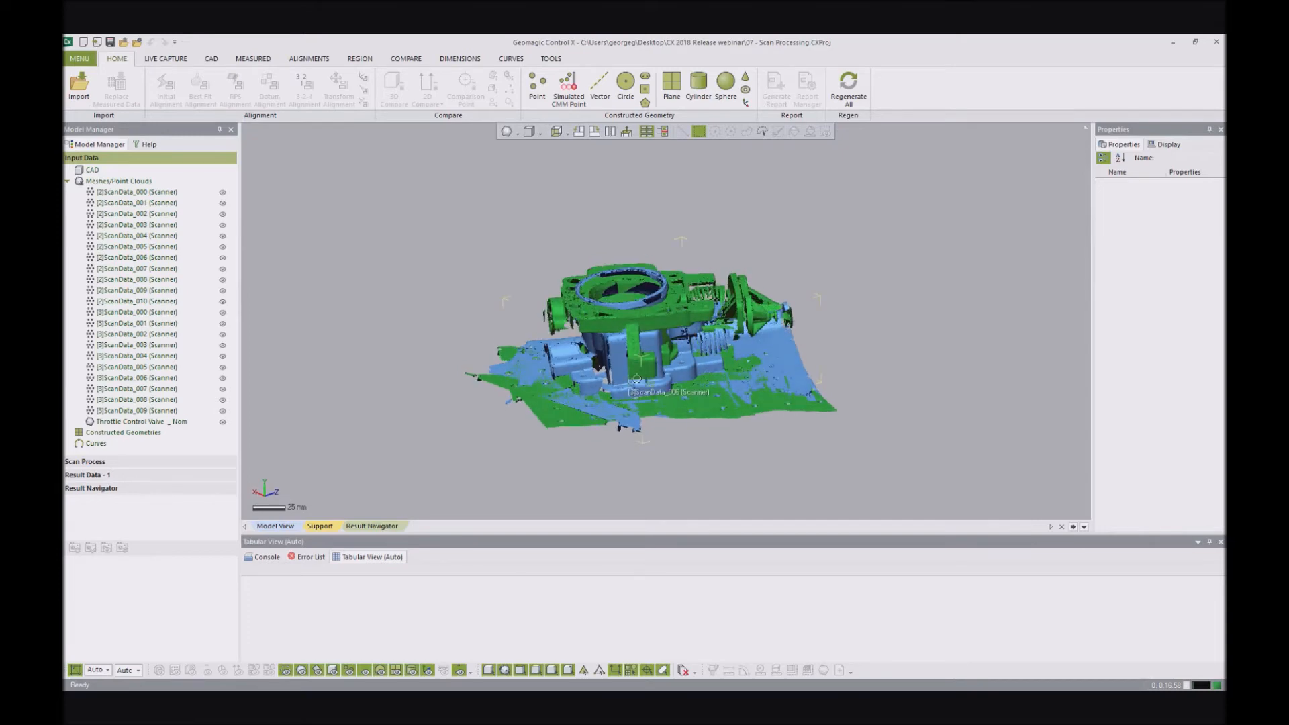
scroll(638, 361, "up", 3)
right_click_drag(619, 349, 666, 336)
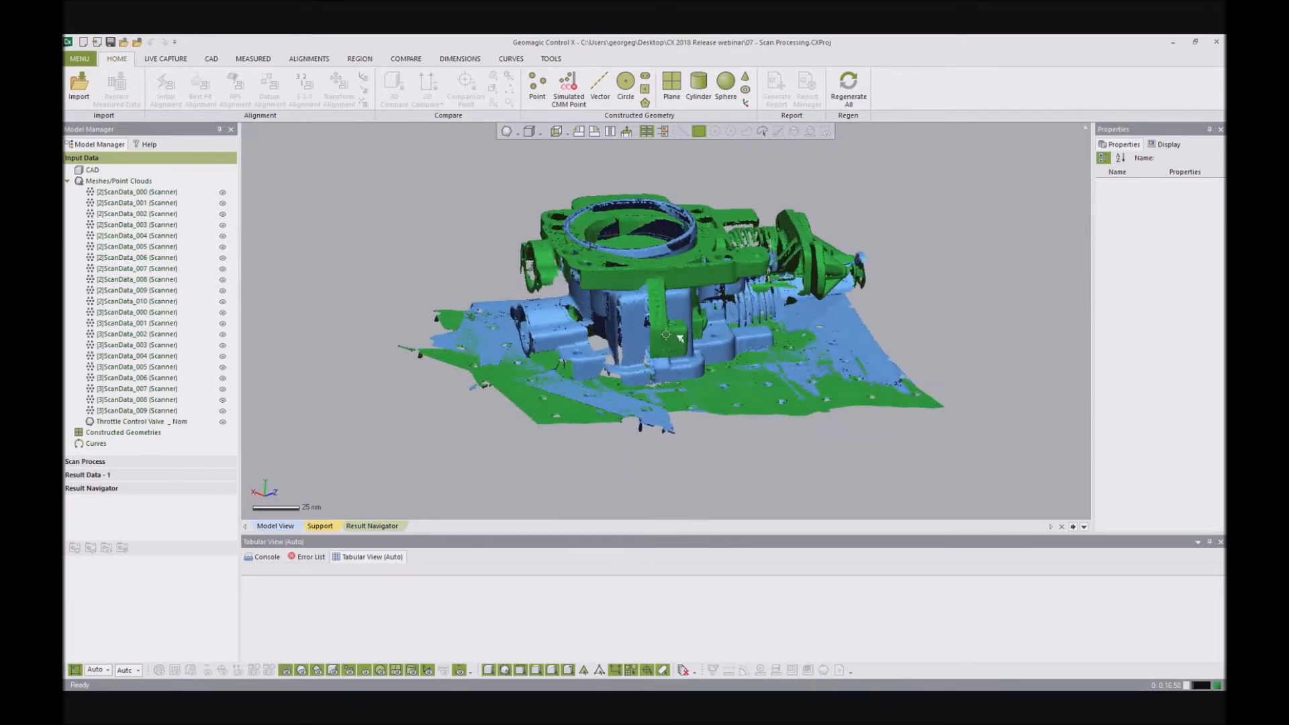
- Select point clouds [2]ScanData_000 through [2]ScanData_010, view the Run Scan Process and Add To Result commands, and clear the selection
left_click(139, 194)
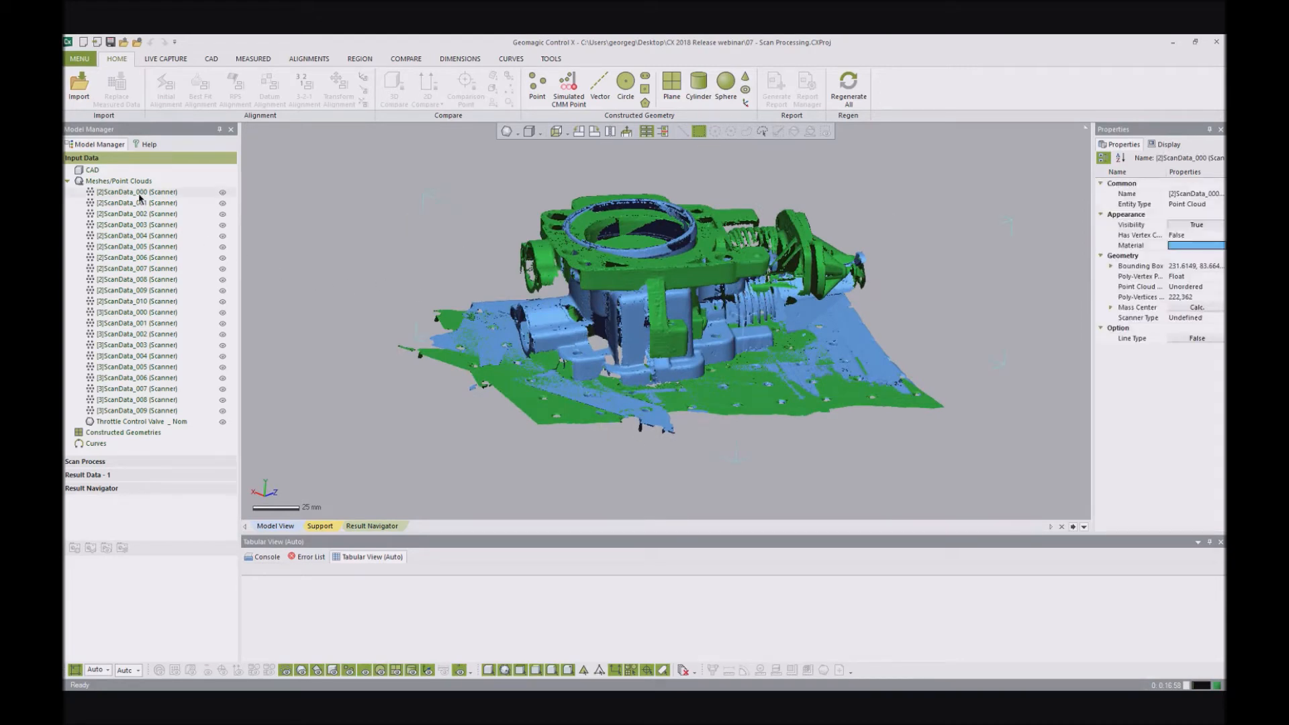
left_click(139, 304, "shift")
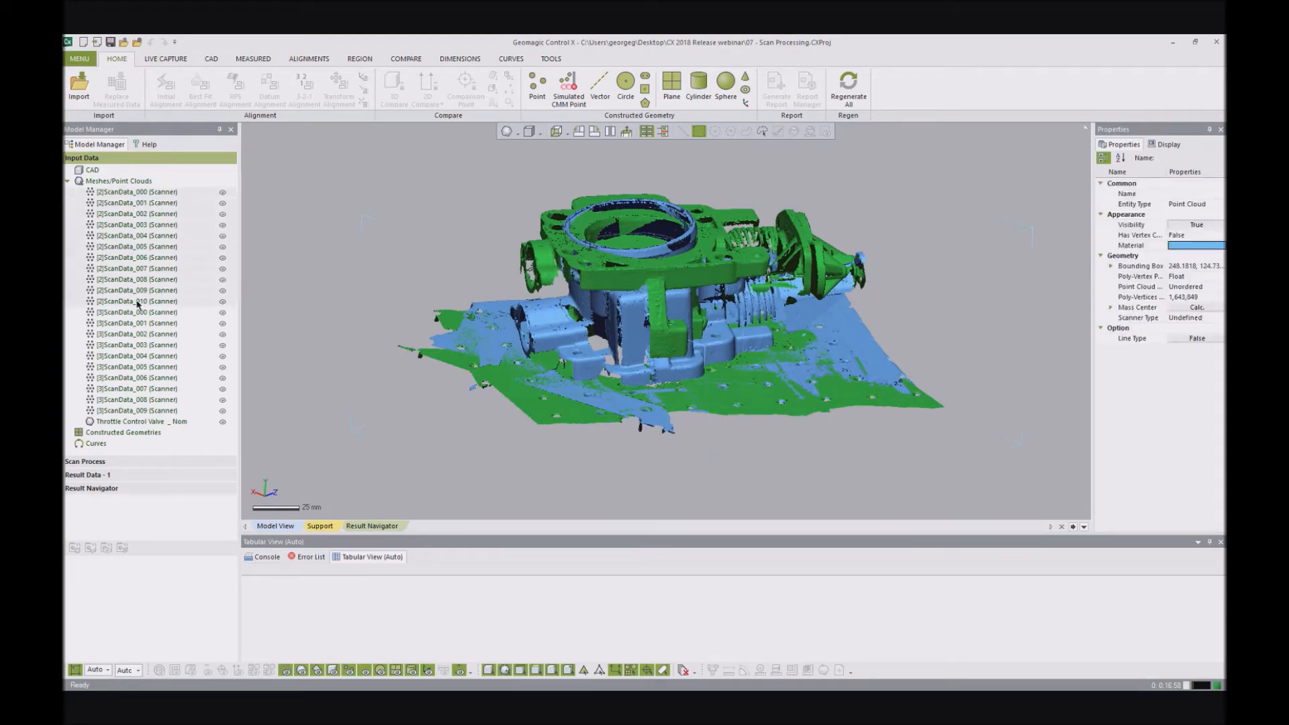
right_click(137, 302)
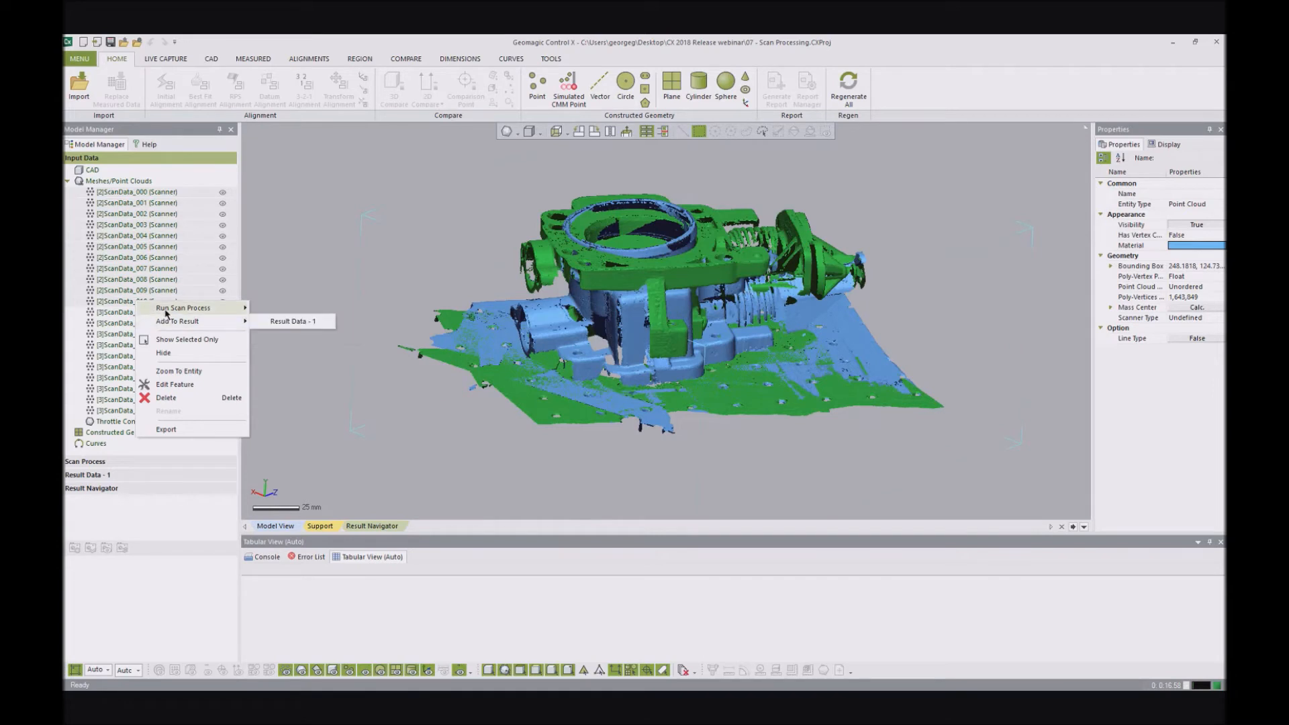
left_click(405, 208)
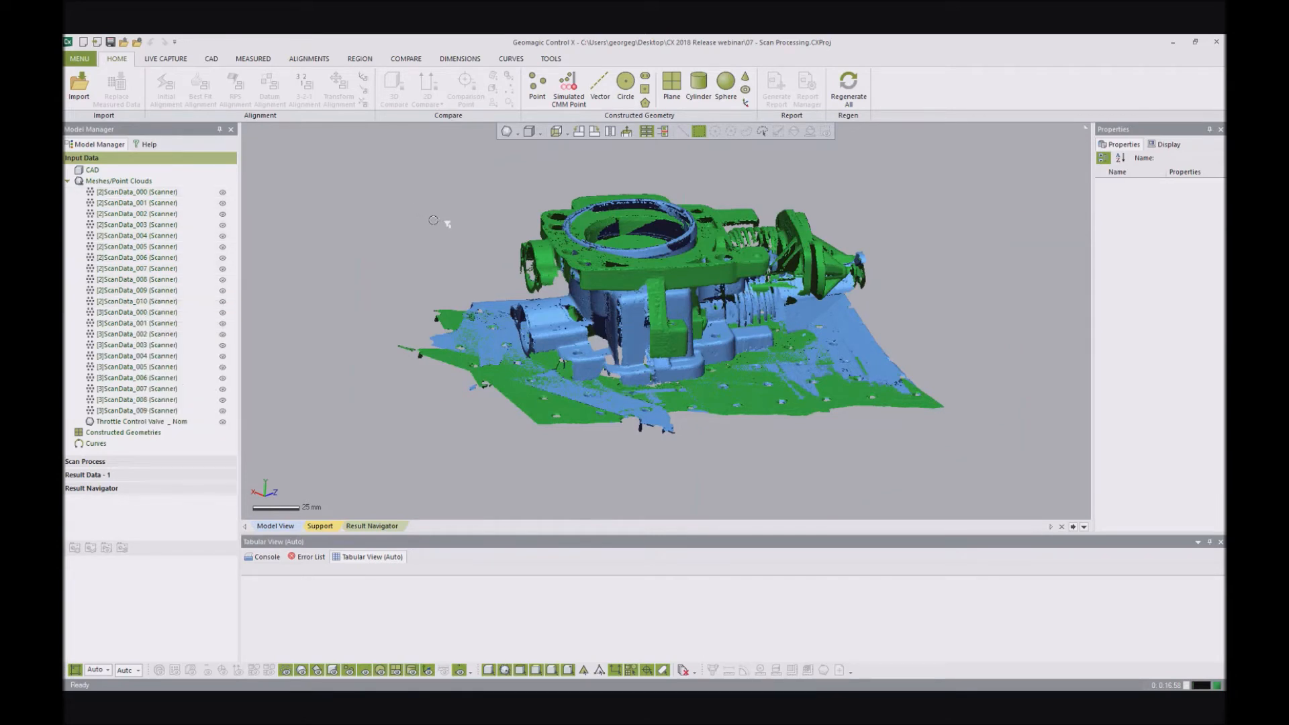
- Show the project's scan processes and open Align and Merge in the Scan Process Designer
mouse_move(655, 218)
right_mouse_down()
mouse_move(656, 233)
mouse_move(661, 222)
right_mouse_up()
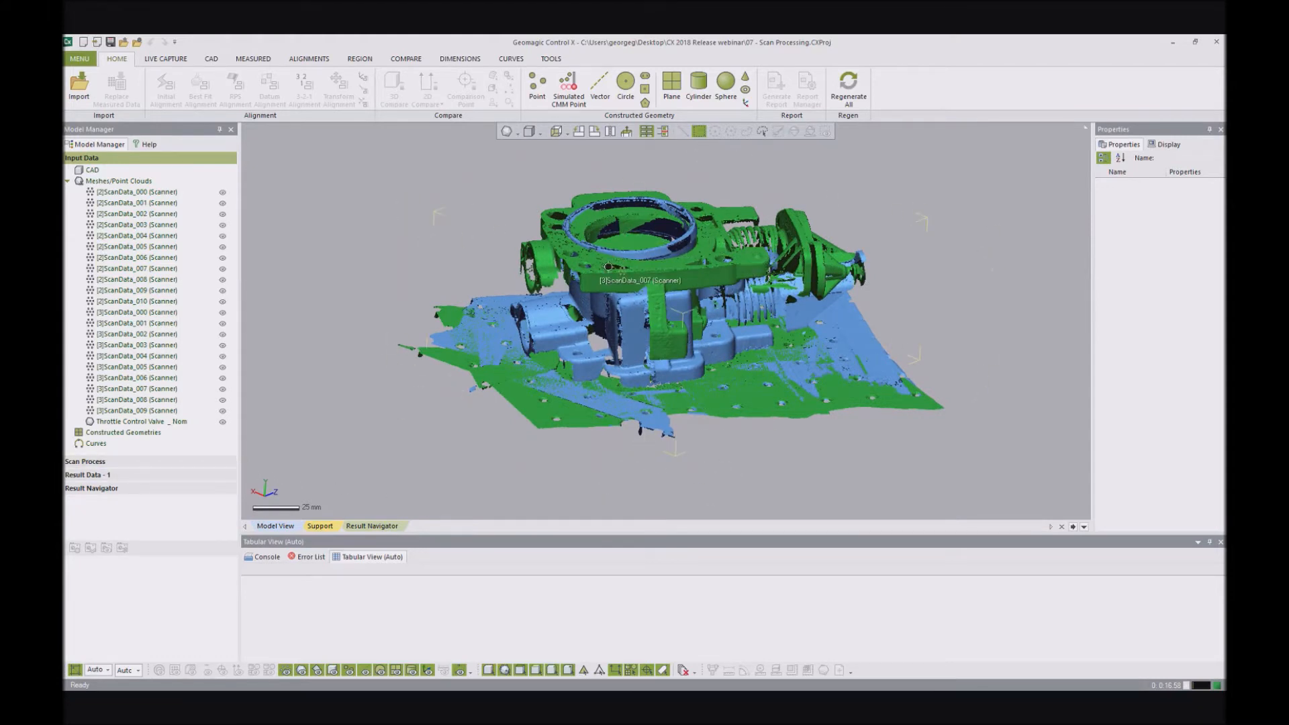
left_click(99, 463)
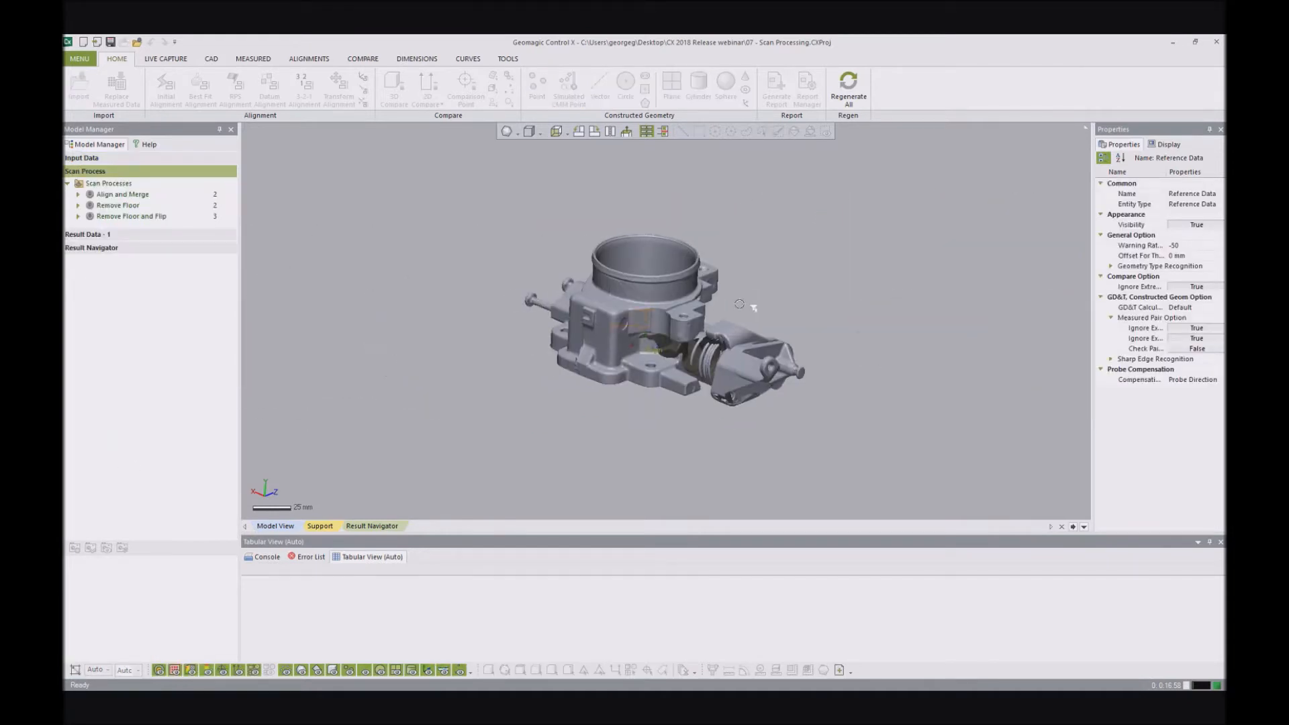
right_click_drag(739, 287, 733, 262)
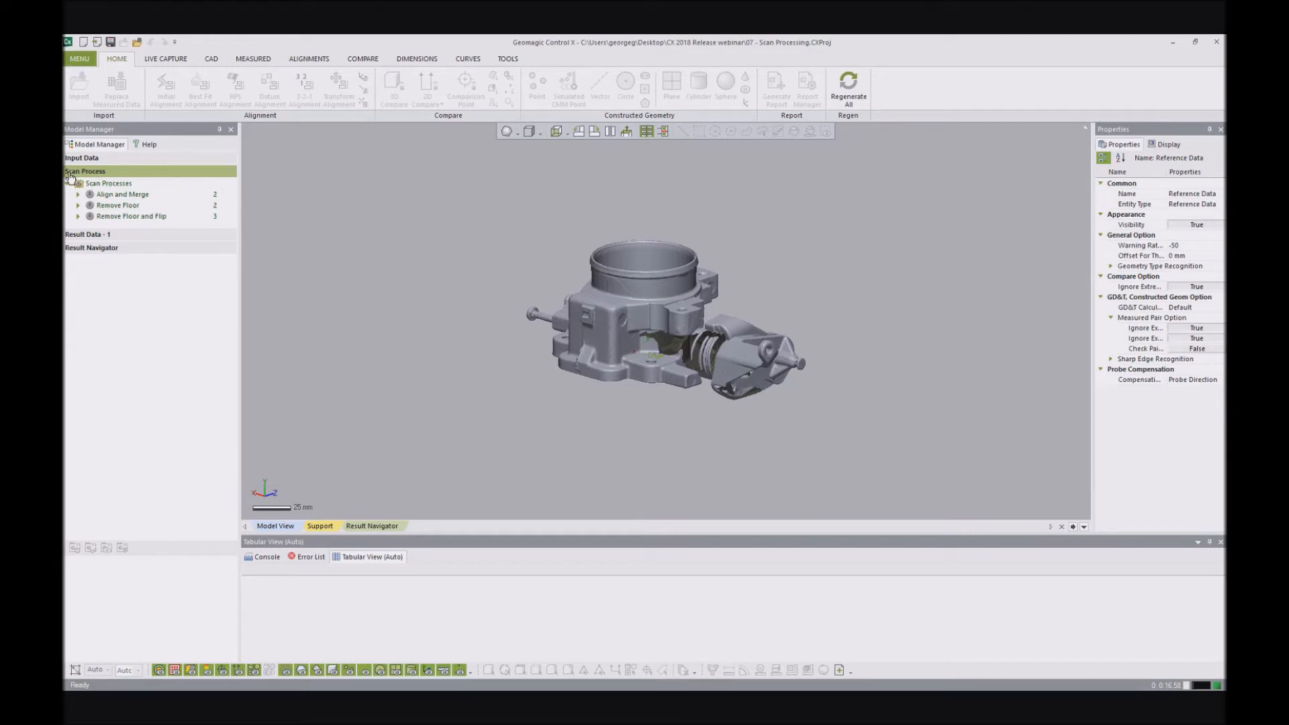
double_click(113, 193)
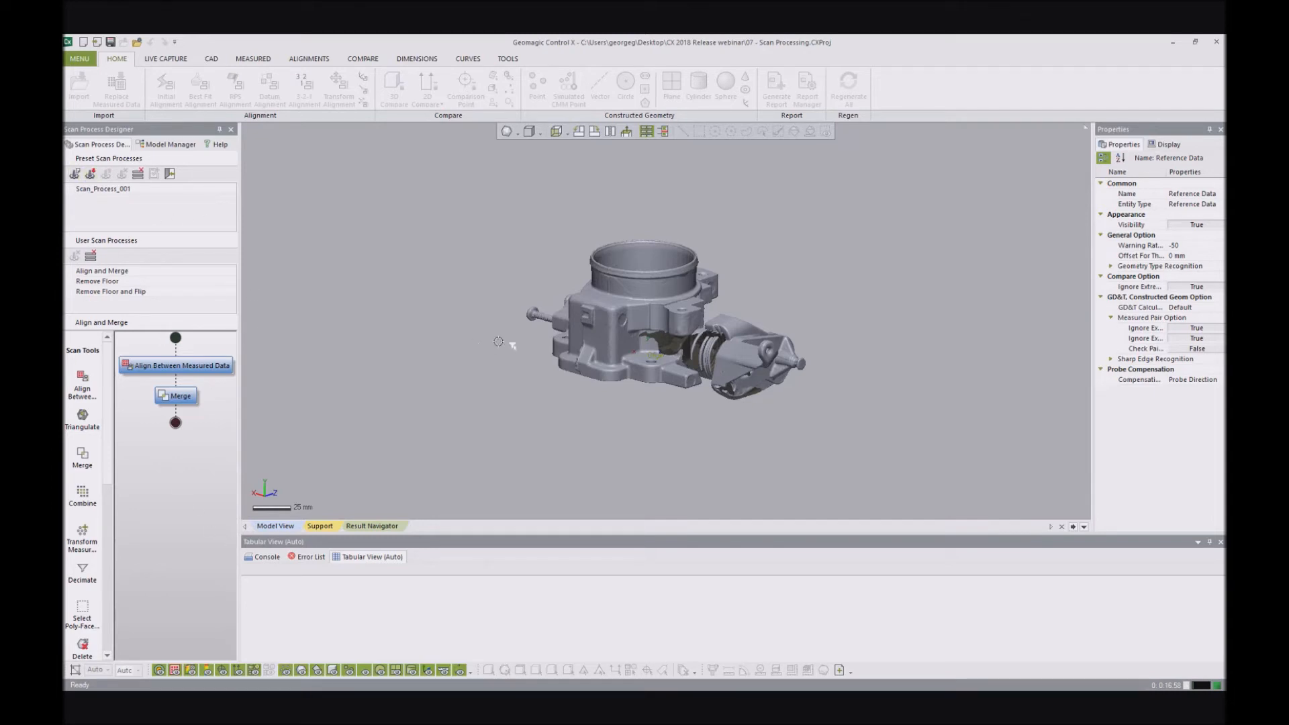
- Create a new preset scan process and look through the available scan tools
left_click(73, 176)
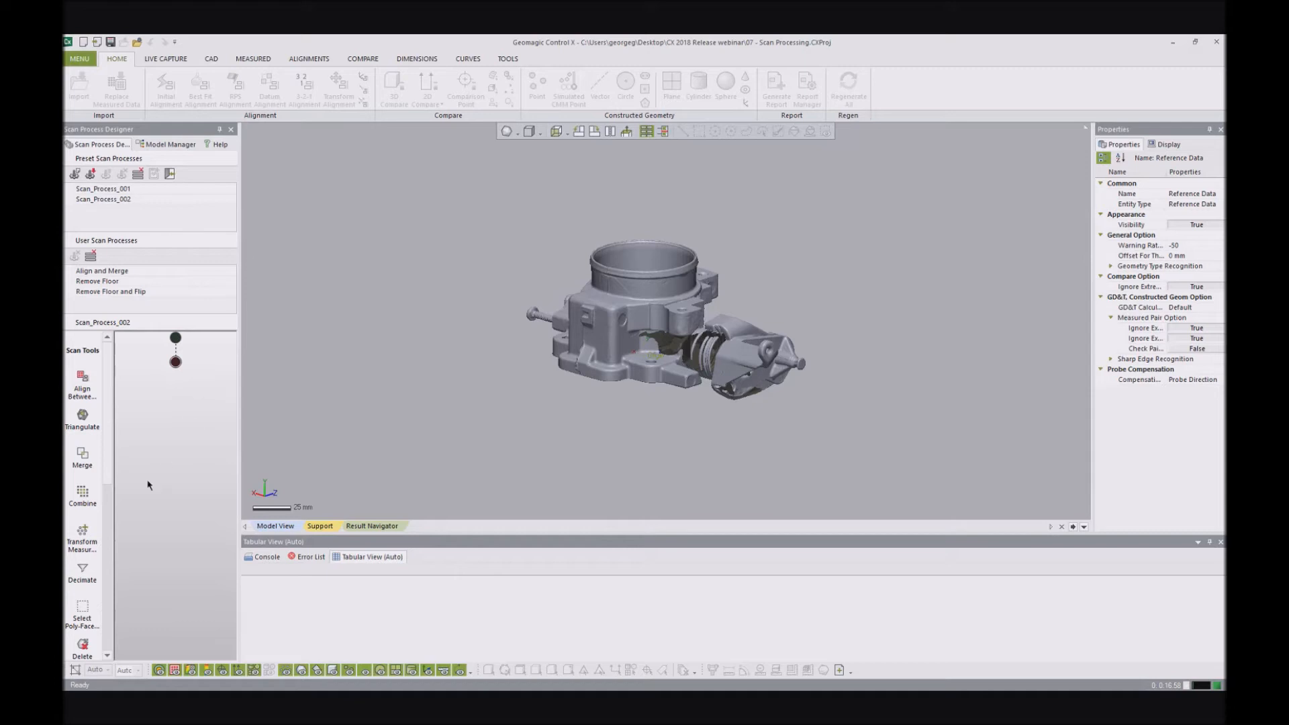
scroll(109, 427, "down", 2)
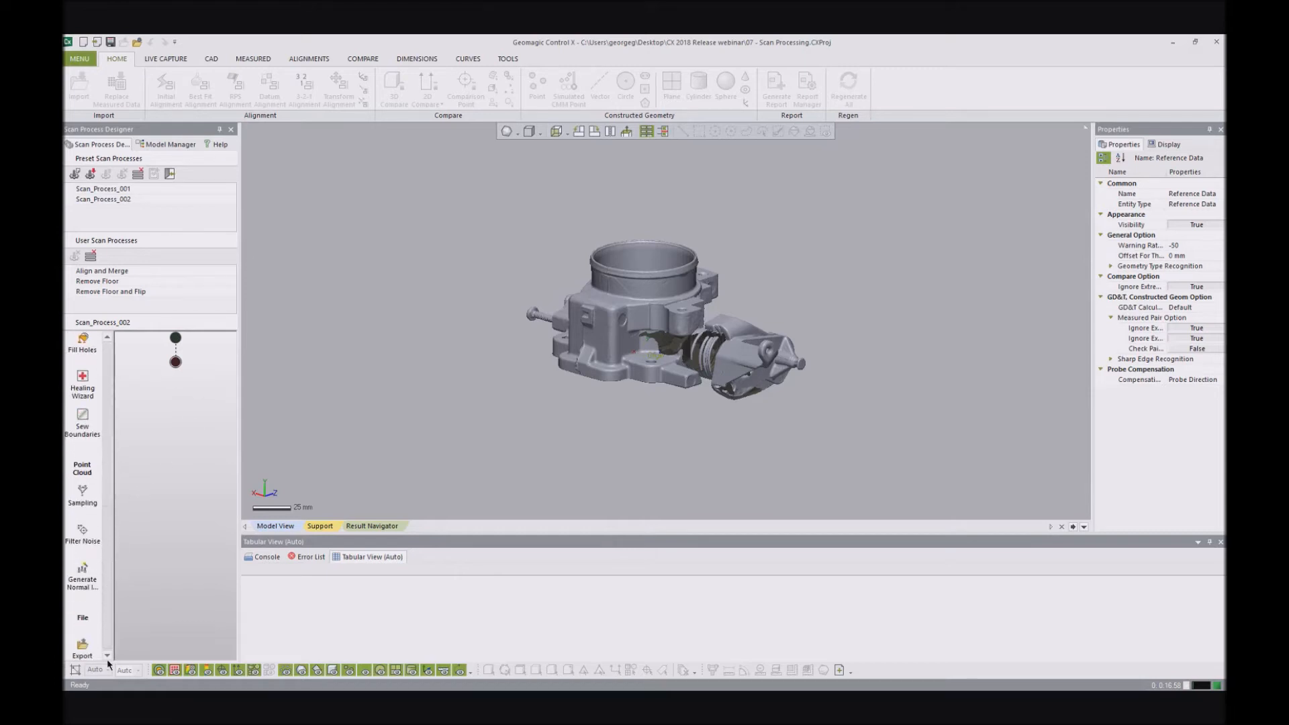
scroll(131, 409, "up", 2)
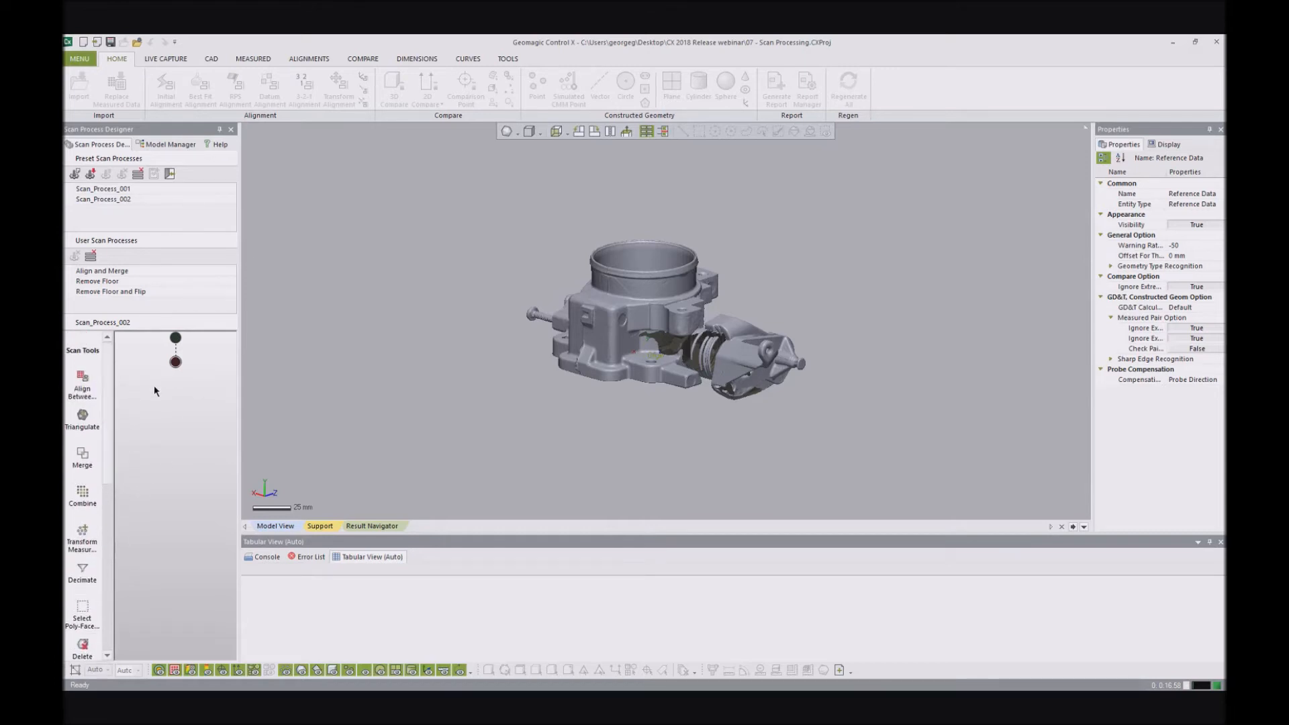
- Add Align Between Measured Data followed by Merge to the new scan process
left_click_drag(79, 388, 170, 357)
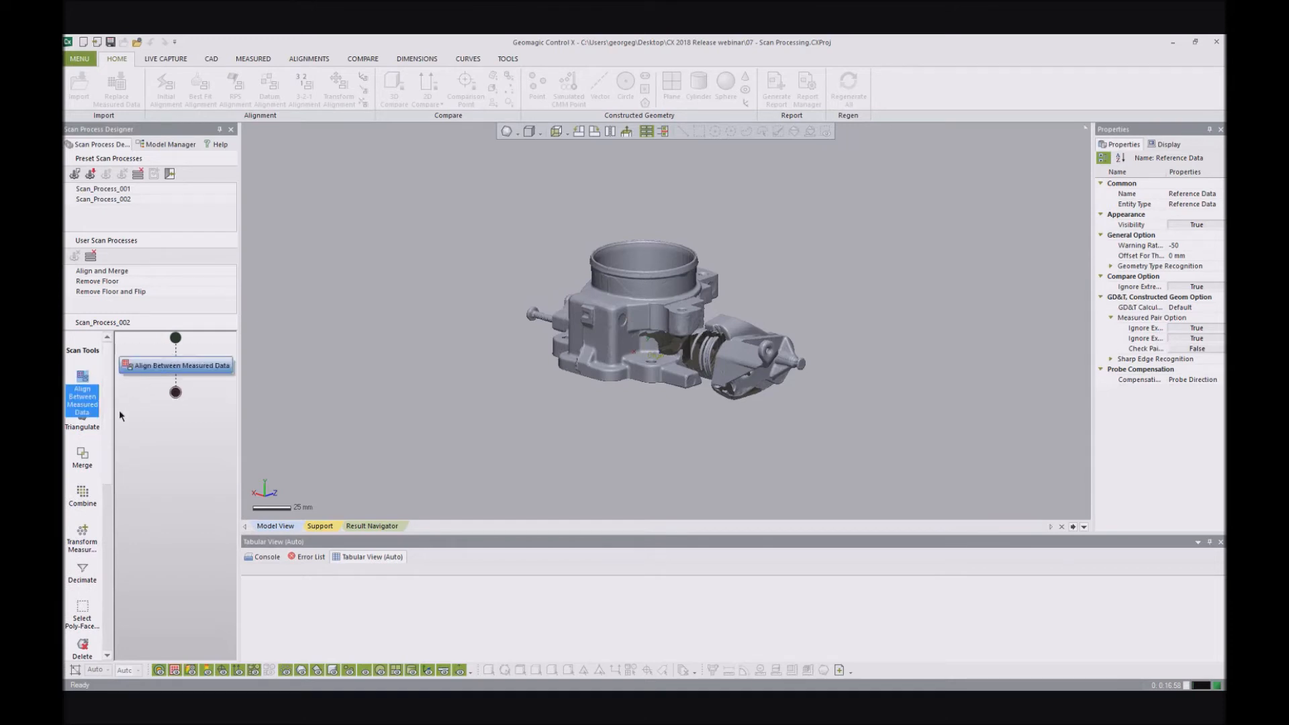
scroll(105, 457, "down", 3)
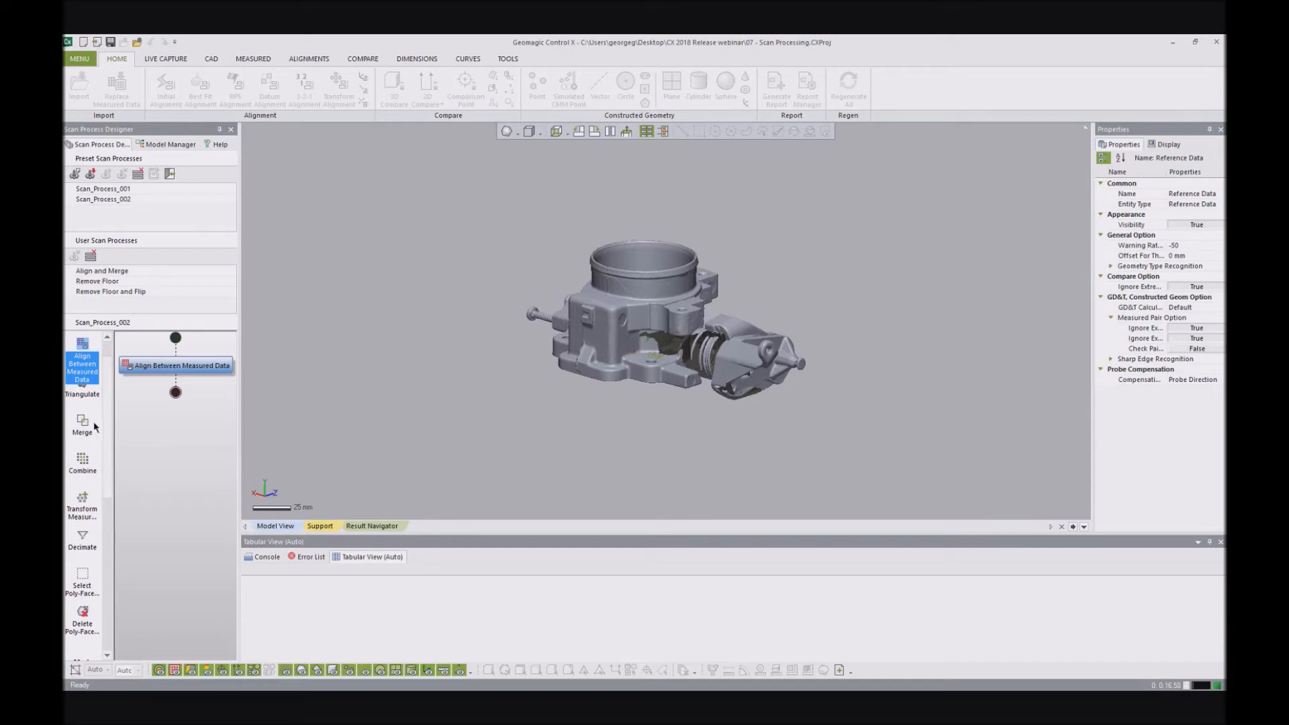
left_click_drag(91, 417, 188, 405)
left_click_drag(109, 480, 111, 633)
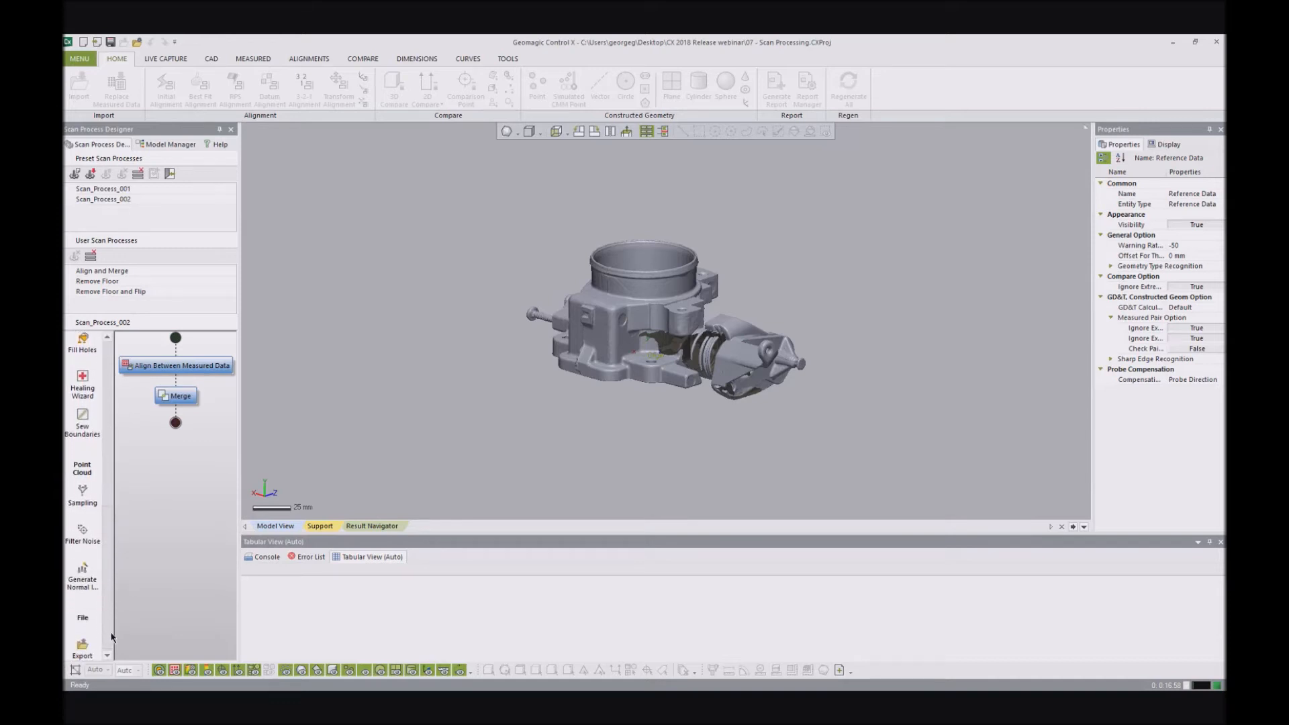
- Set the Align Between Measured Data operation of the scan process to the Global And Fine method and keep the change
left_click_drag(109, 554, 111, 512)
scroll(112, 511, "down", 3)
left_click_drag(108, 521, 112, 396)
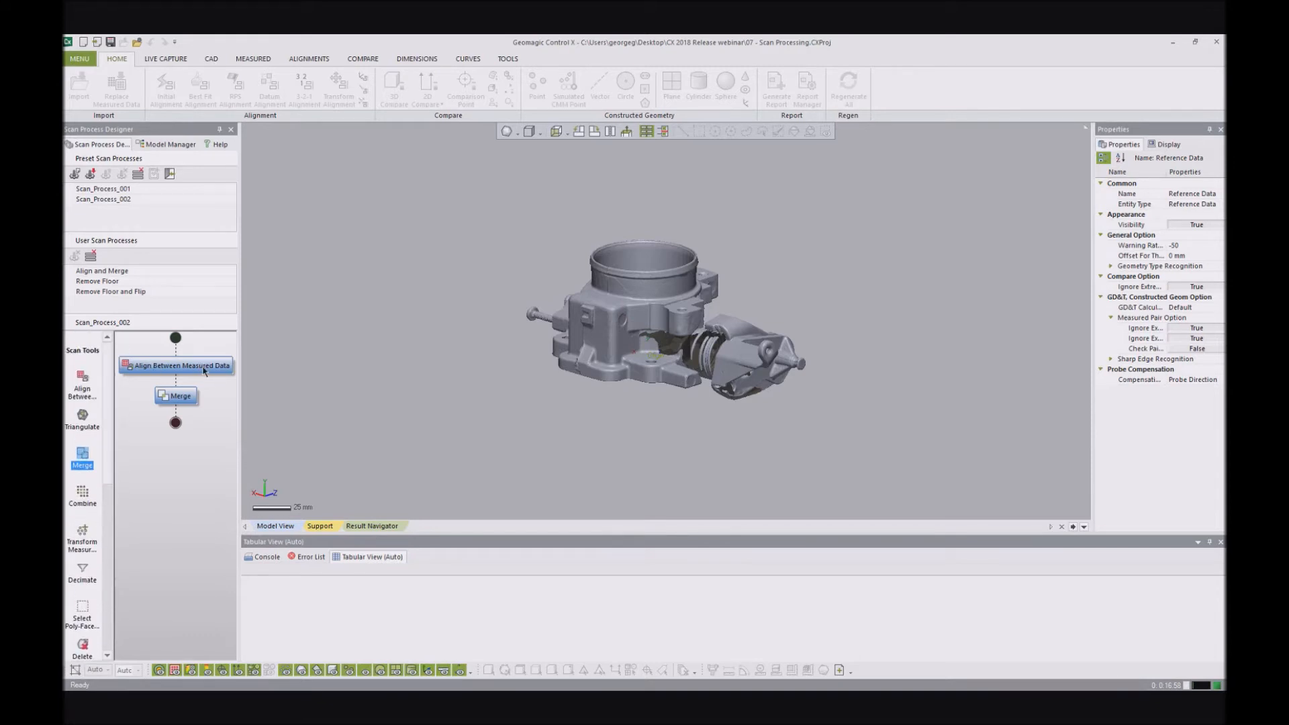
left_click(184, 366)
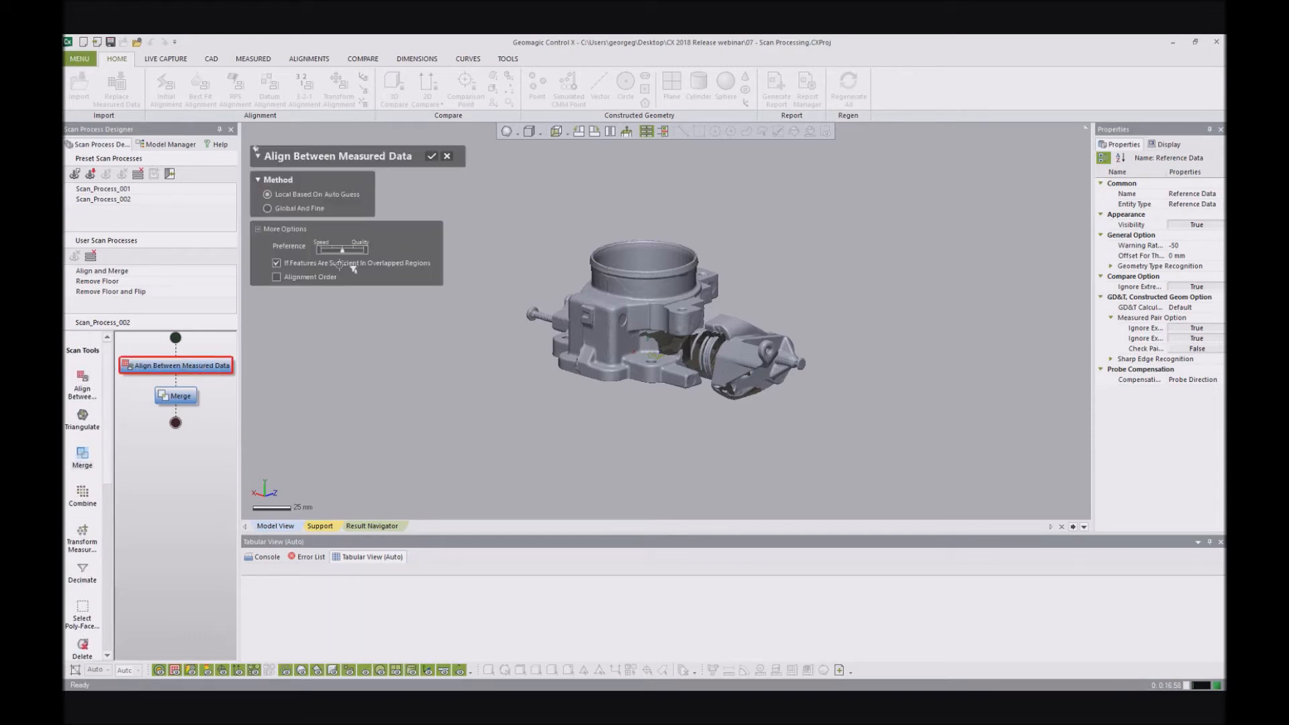
left_click(287, 208)
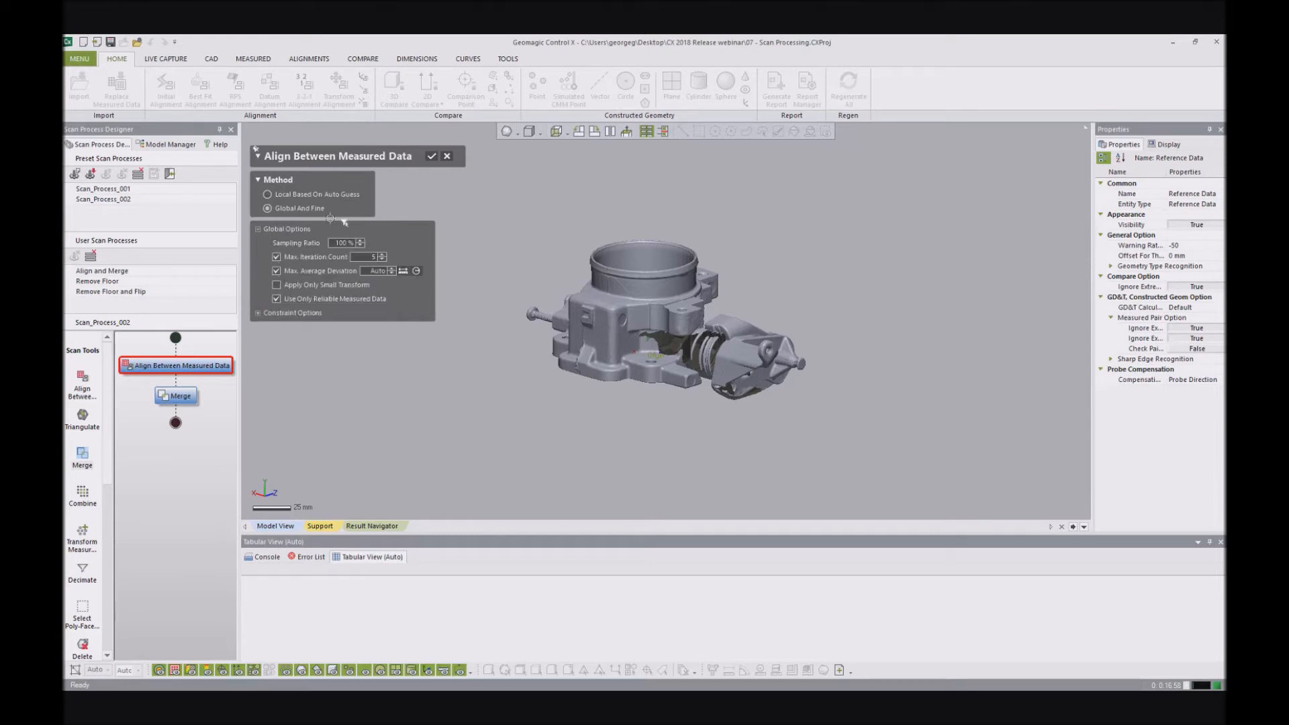
left_click(172, 397)
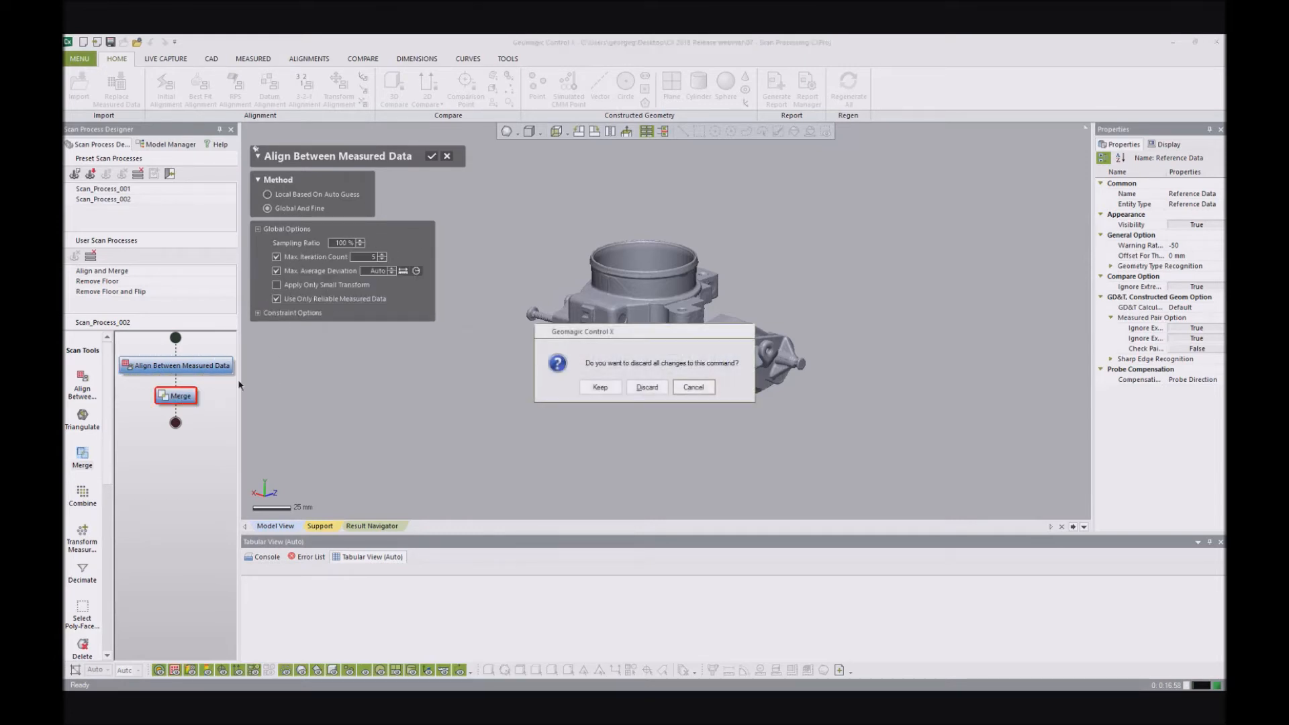
left_click(601, 387)
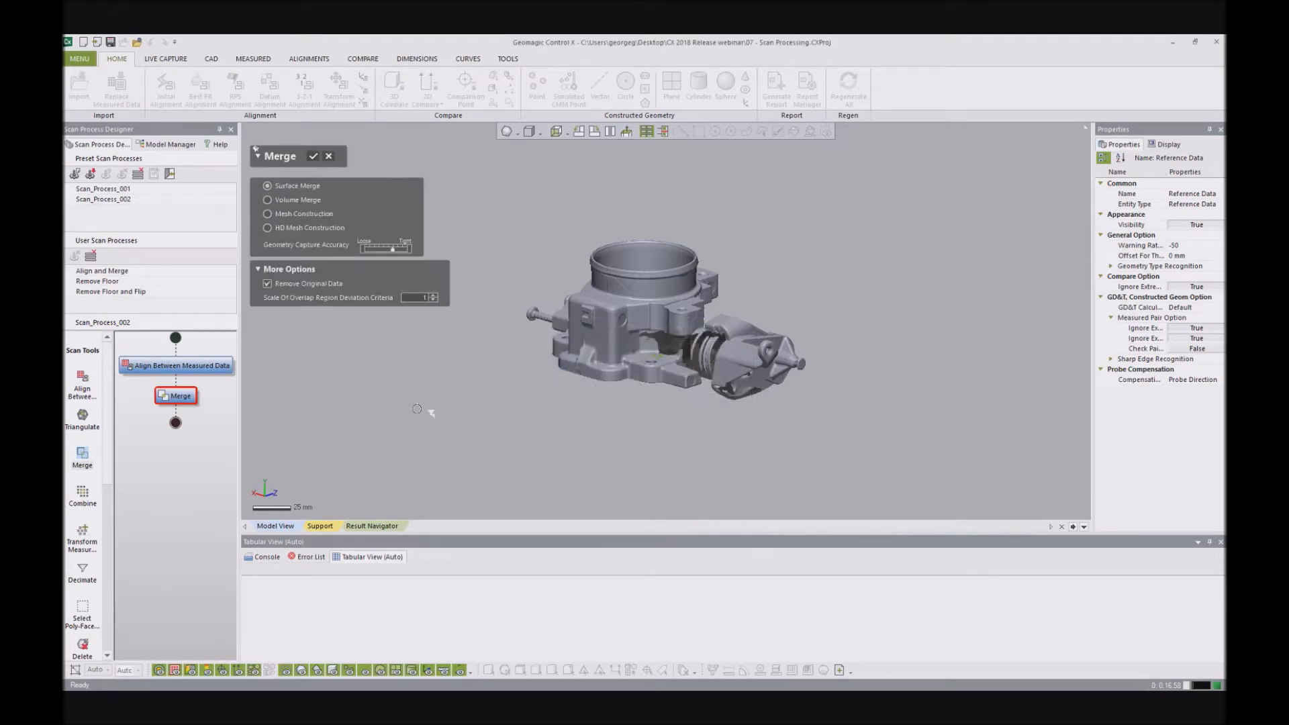
- Set the scan process's Merge operation to Volume Merge, accept it, and exit the Scan Process Designer
left_click(290, 200)
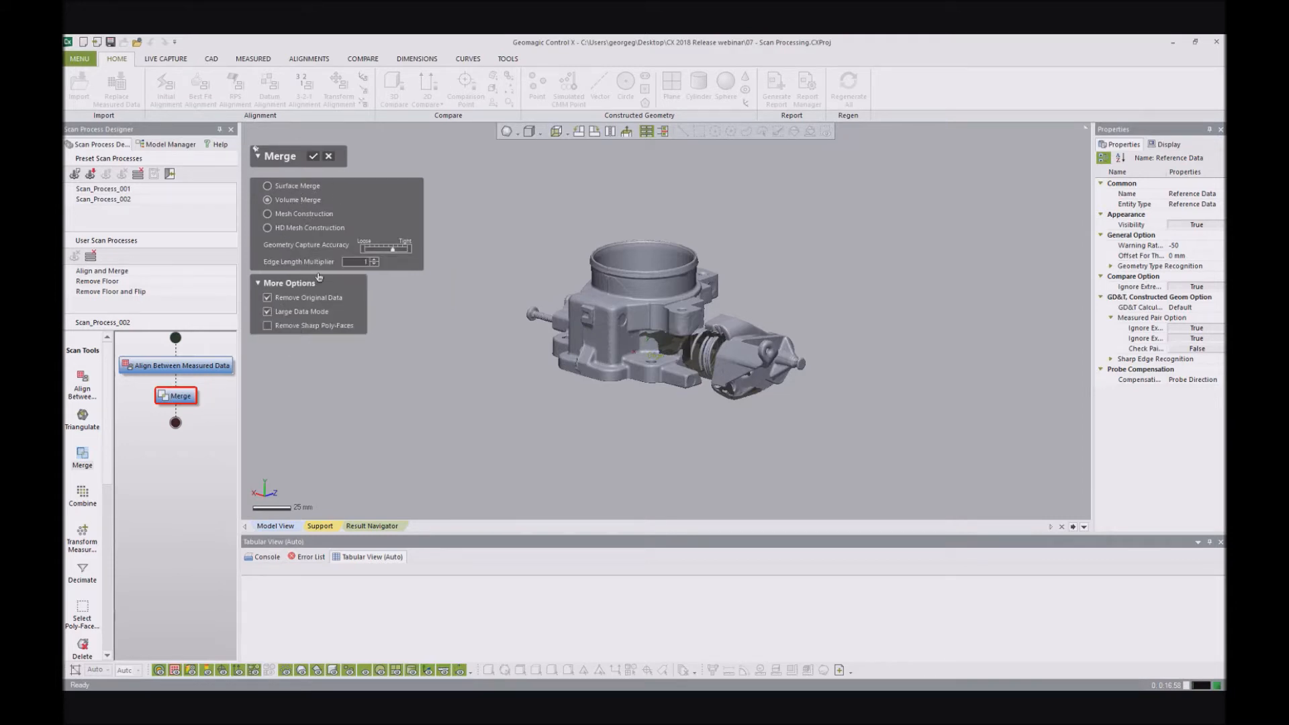
left_click(313, 156)
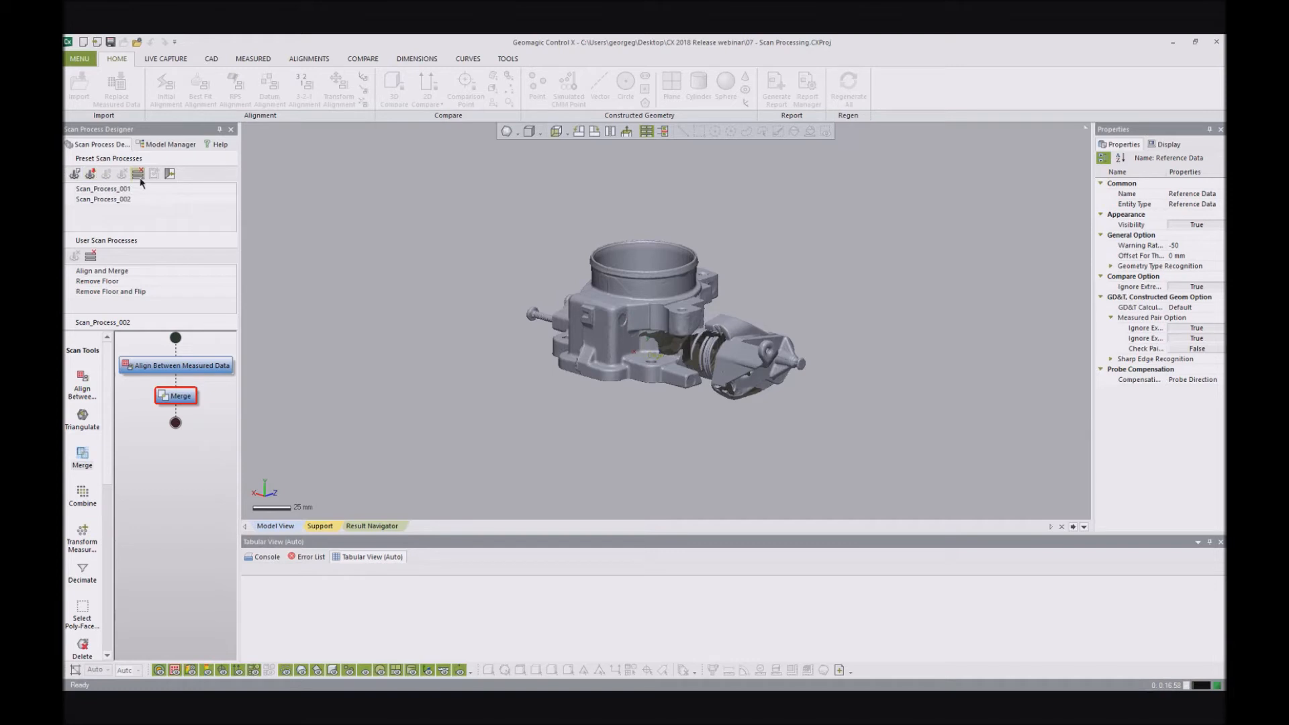
left_click(171, 176)
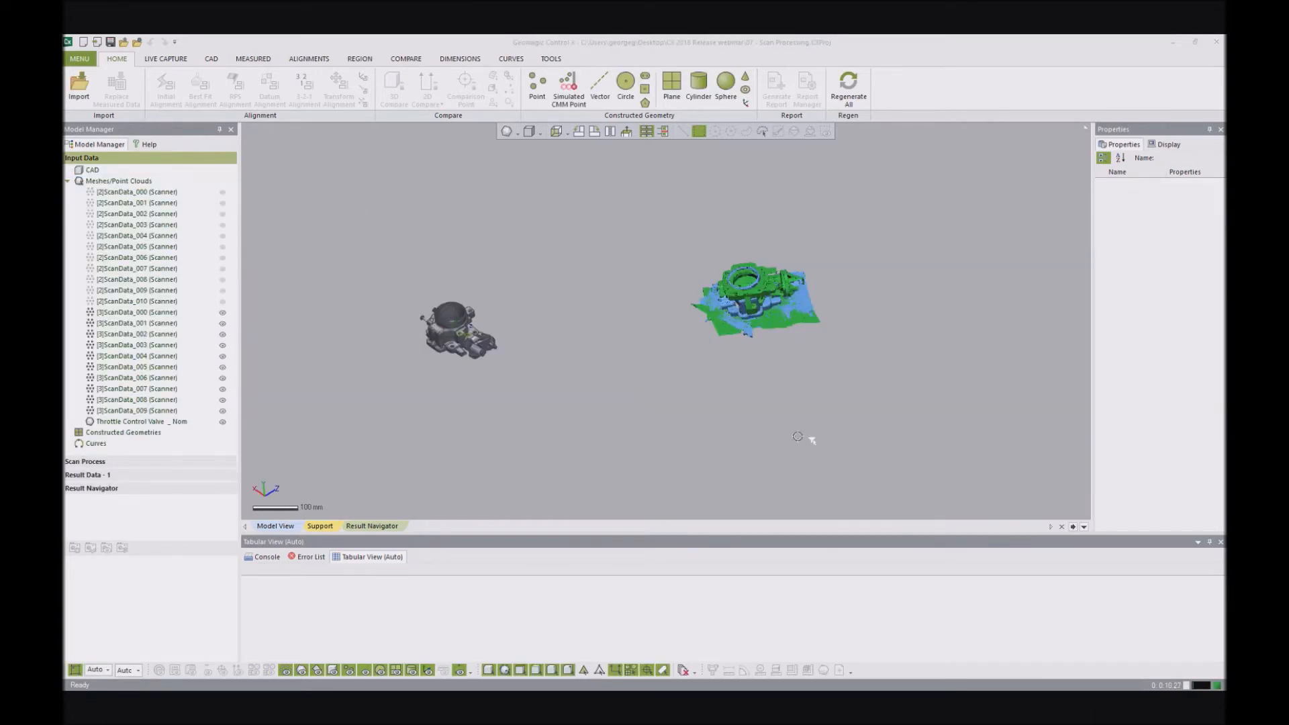
- Show the [2]ScanData point clouds and hide the [3]ScanData point clouds and the Throttle Control Valve mesh
scroll(830, 287, "up", 5)
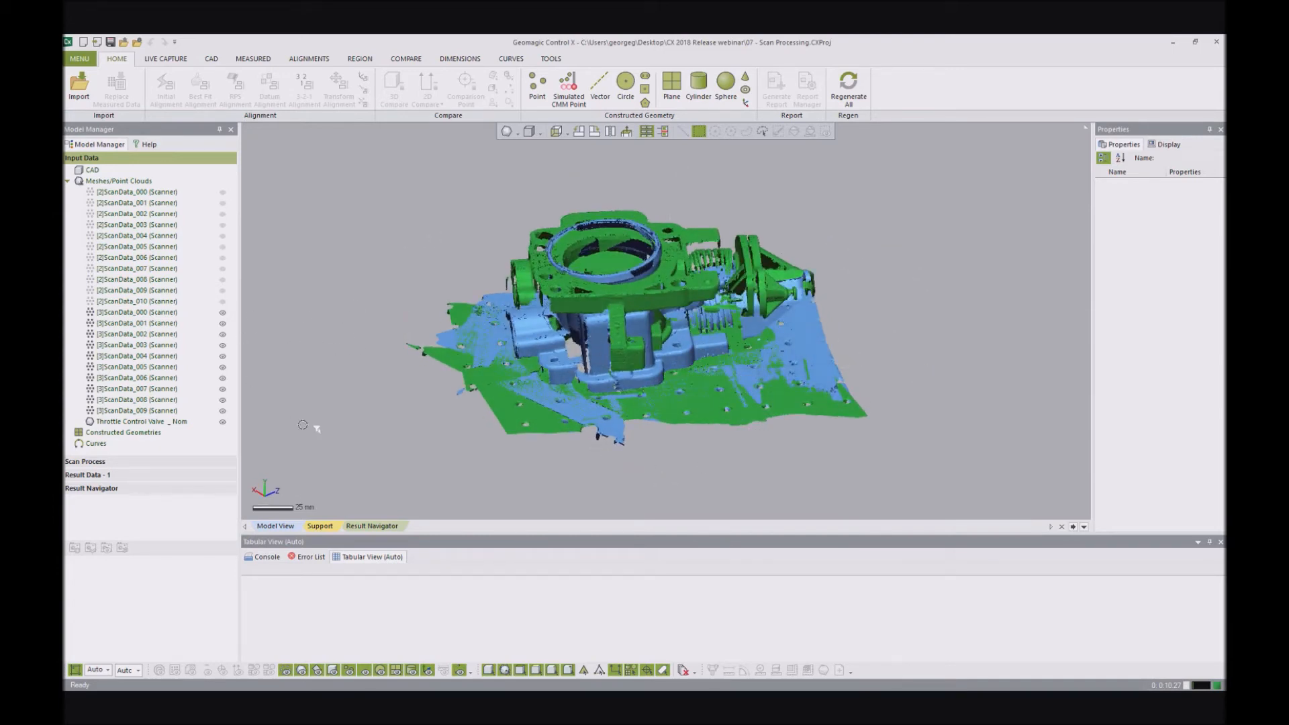
left_click_drag(223, 312, 223, 430)
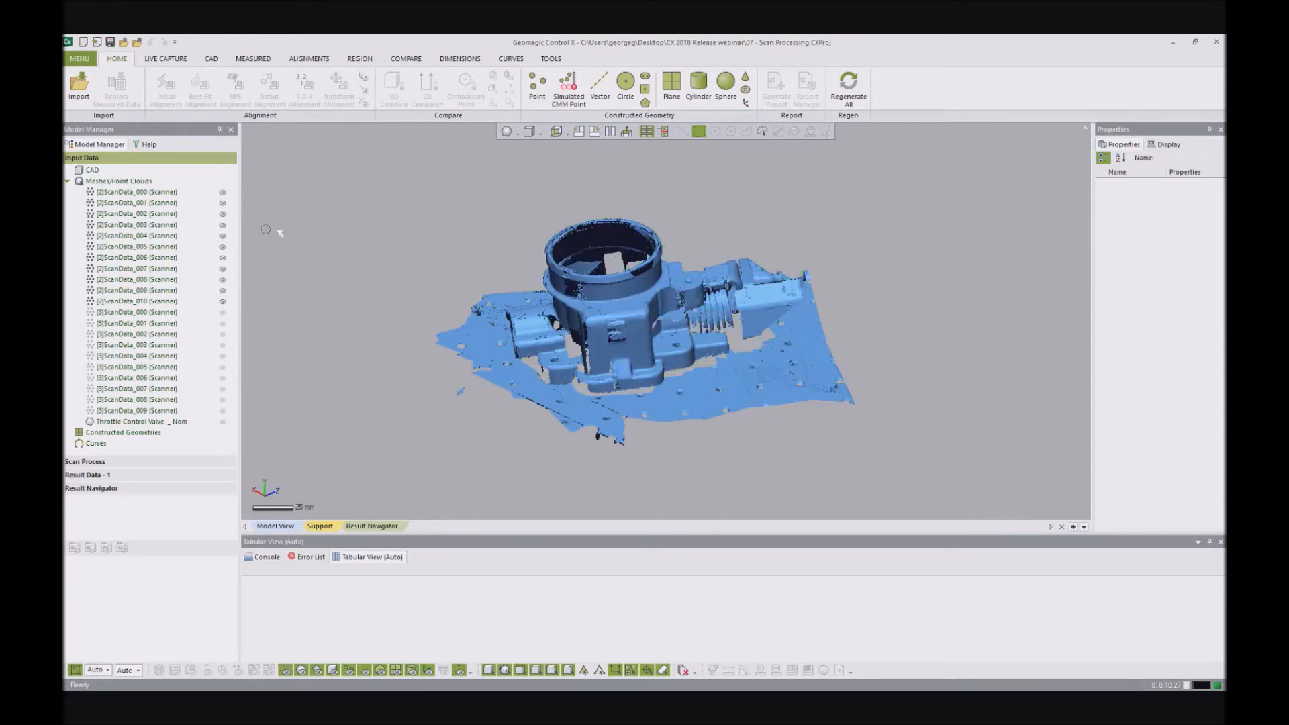
right_click_drag(677, 222, 641, 276)
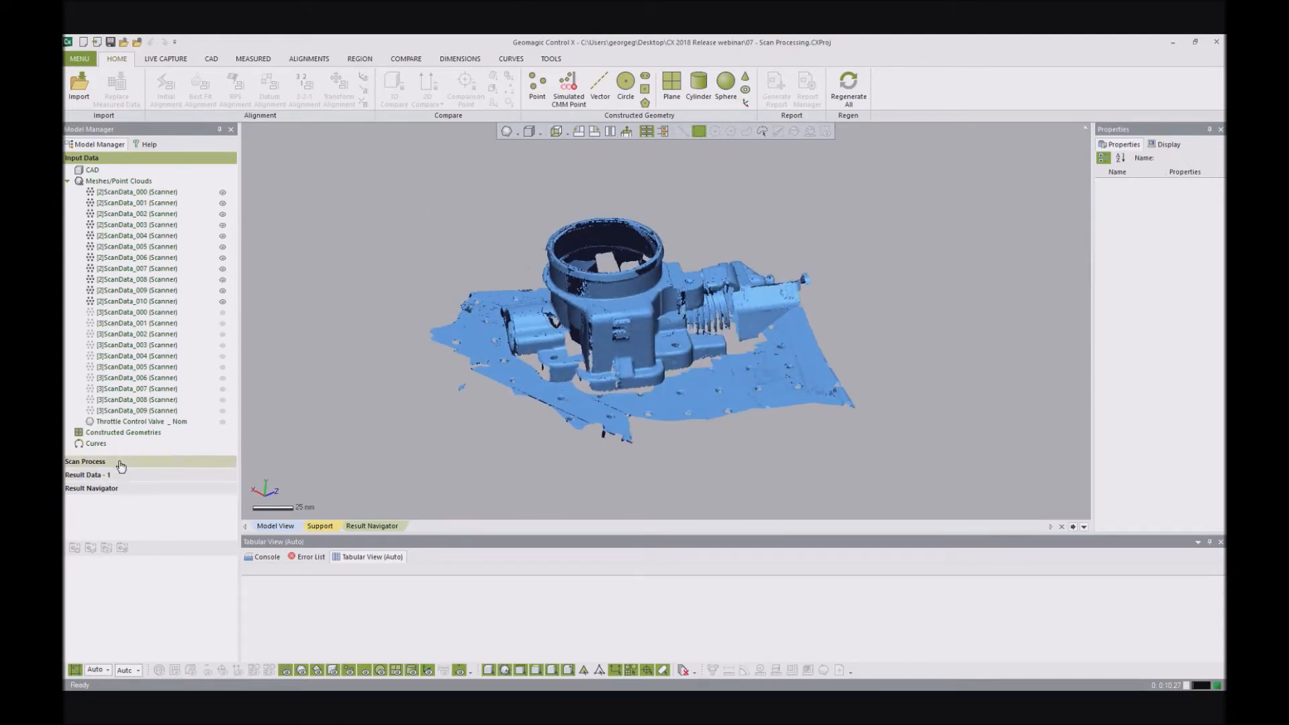
- Run the Remove Floor scan process on point clouds [2]ScanData_000 through [2]ScanData_010
left_click(86, 461)
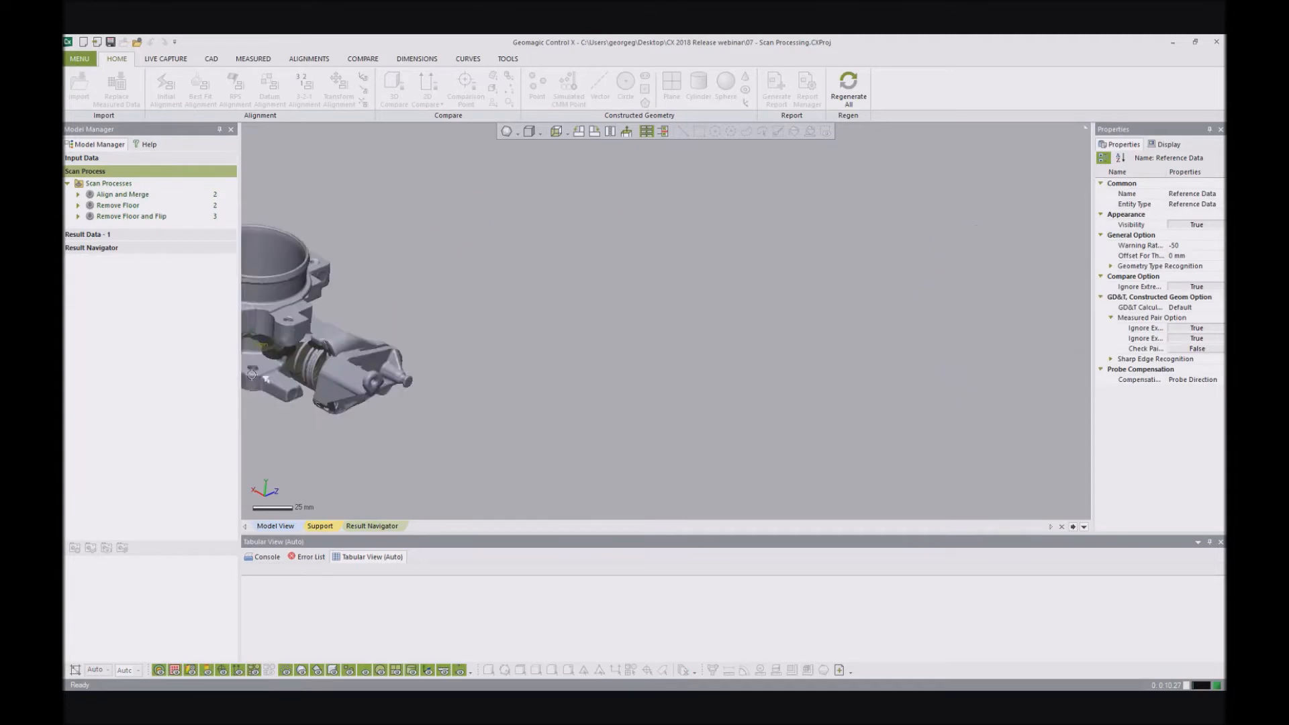
left_click(115, 206)
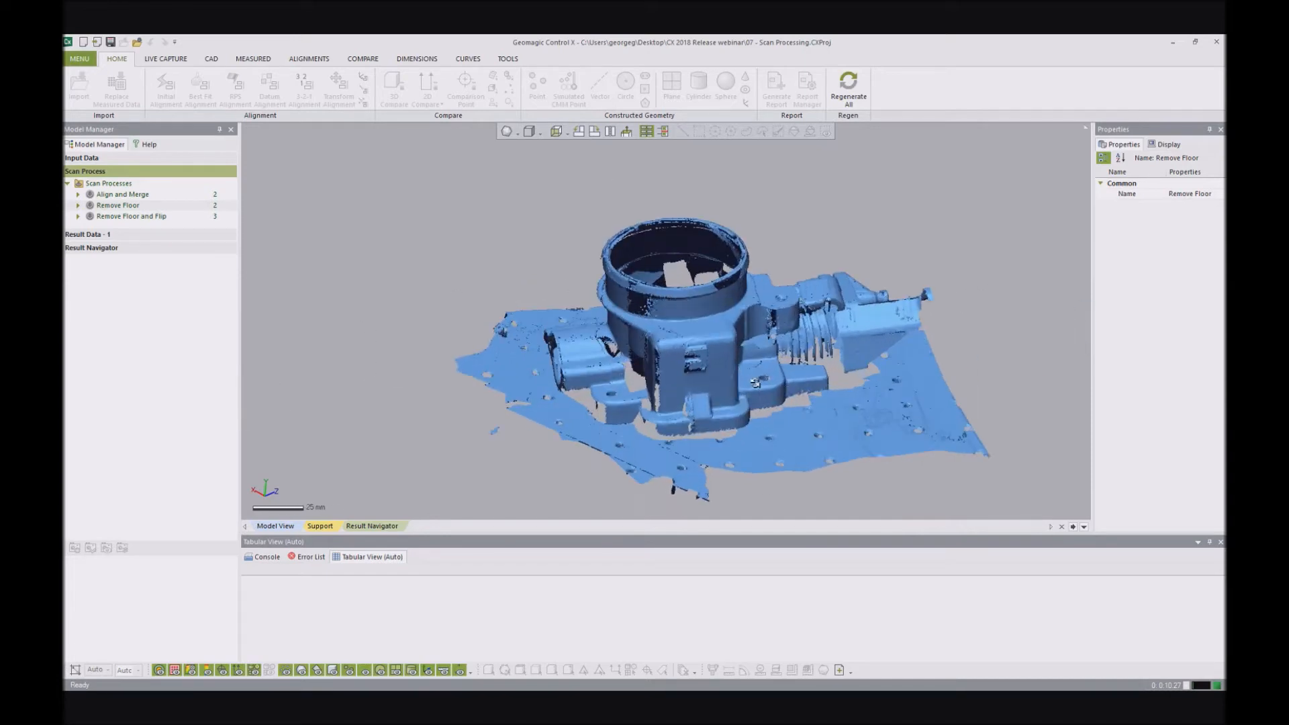
right_click(161, 213)
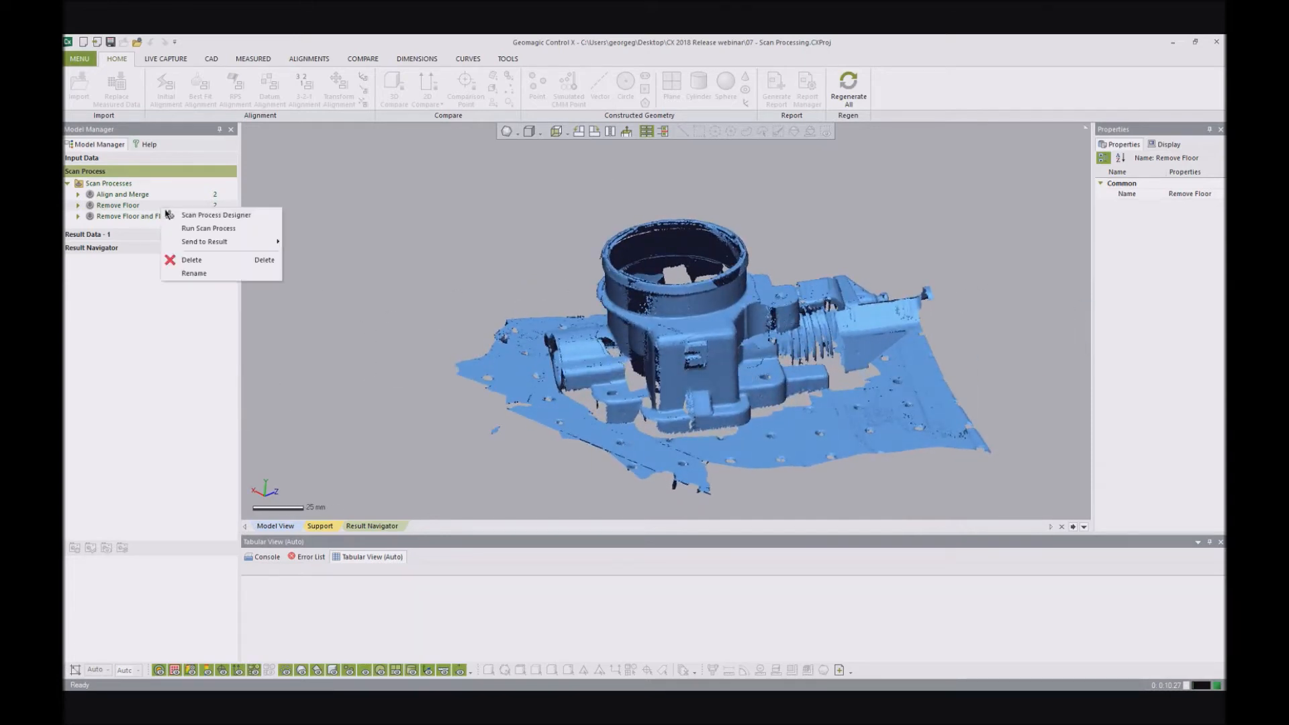
left_click(205, 233)
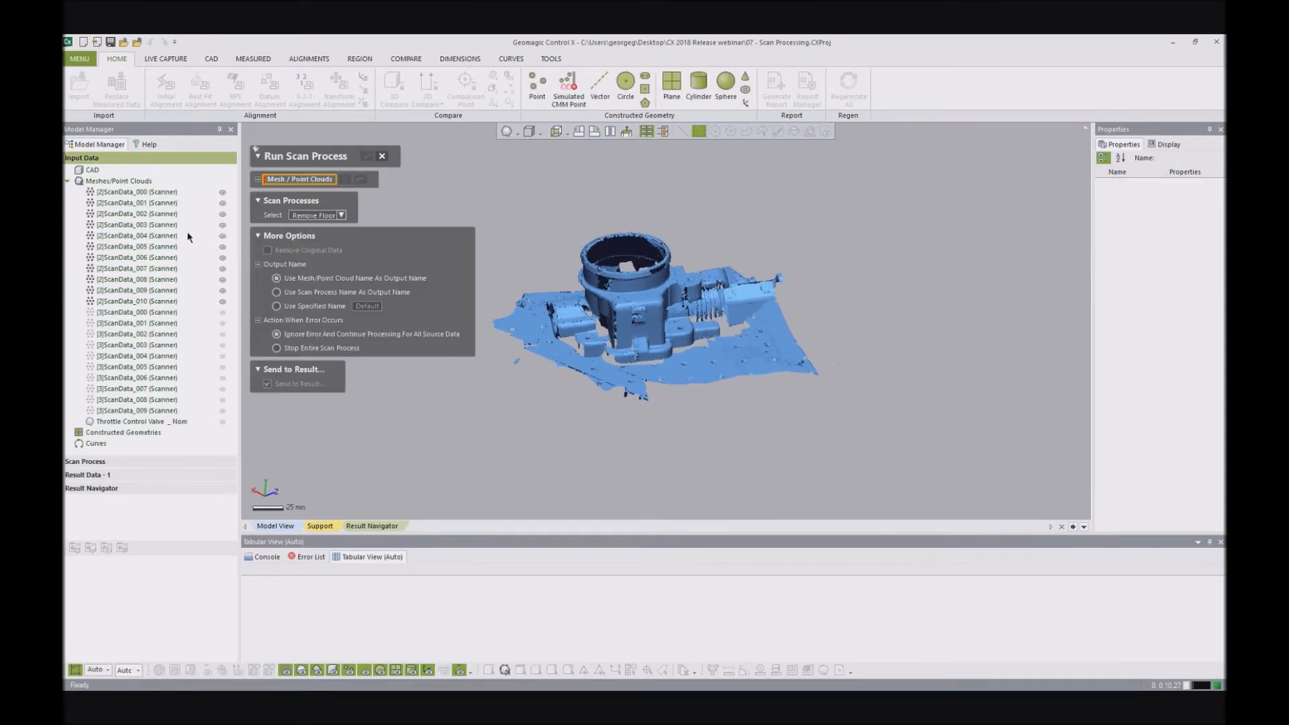
left_click(156, 193)
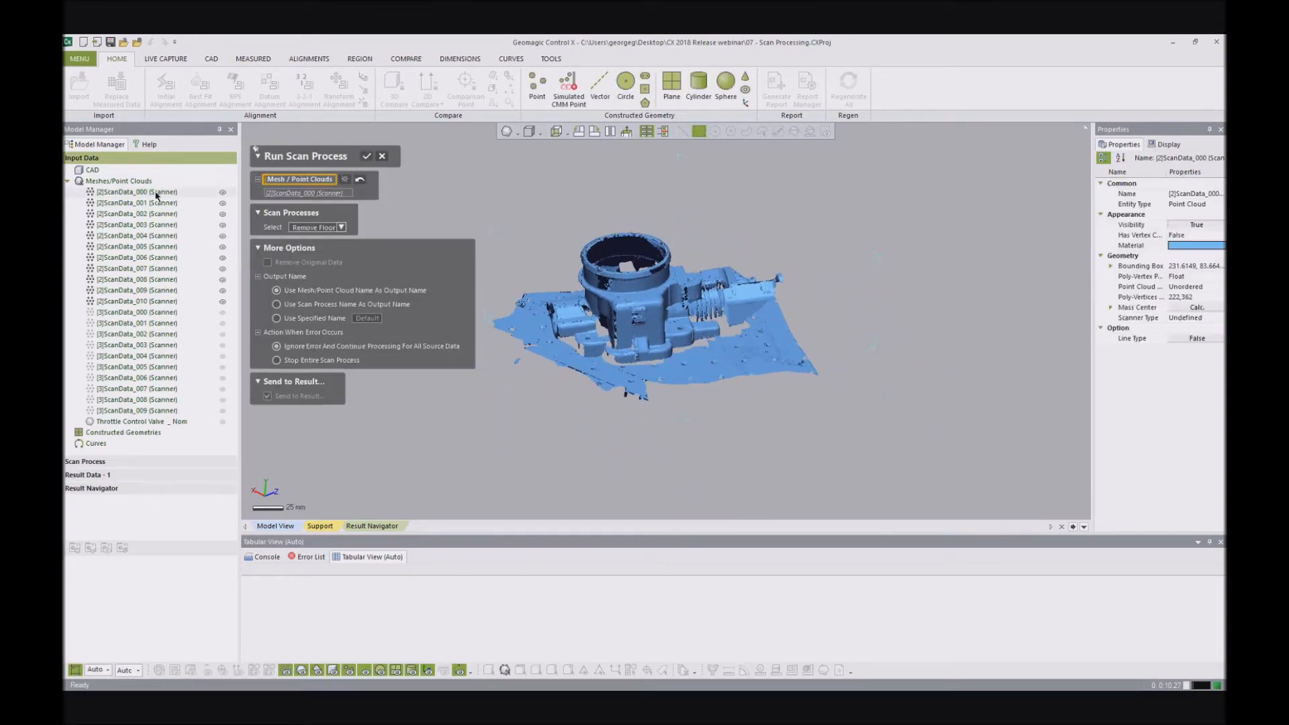
left_click(134, 302, "shift")
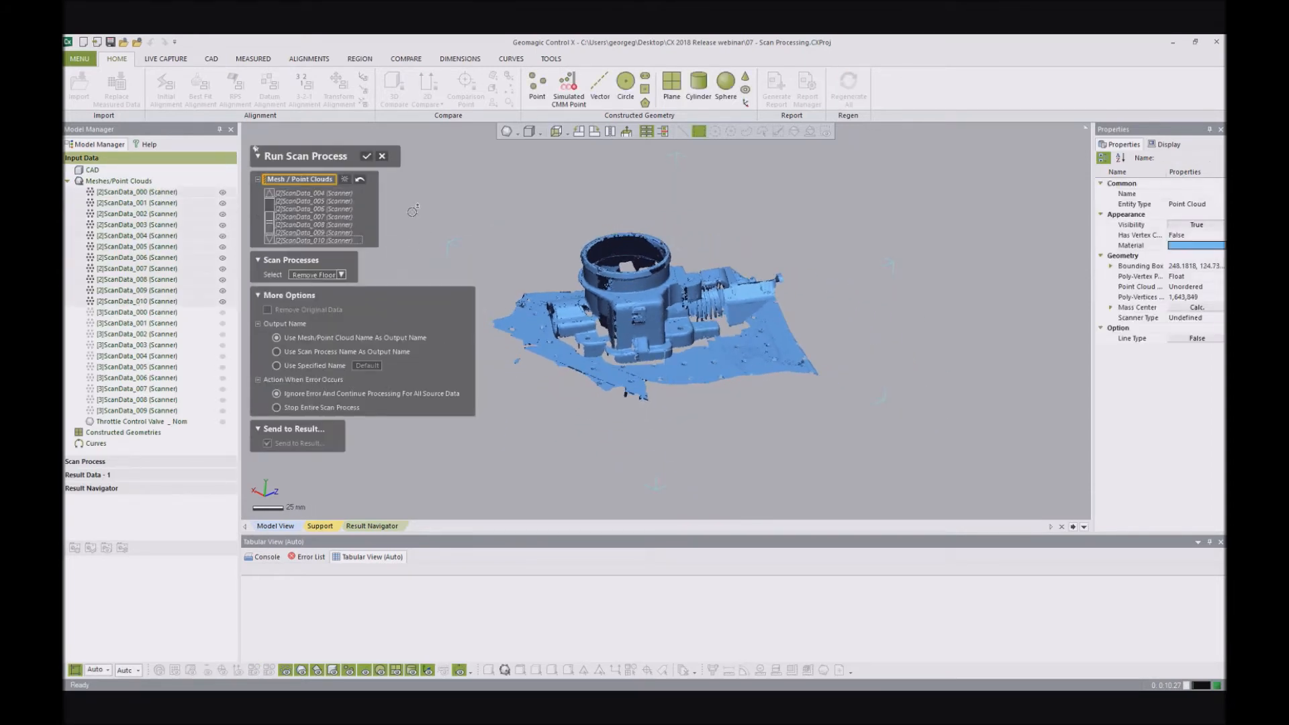
left_click(366, 158)
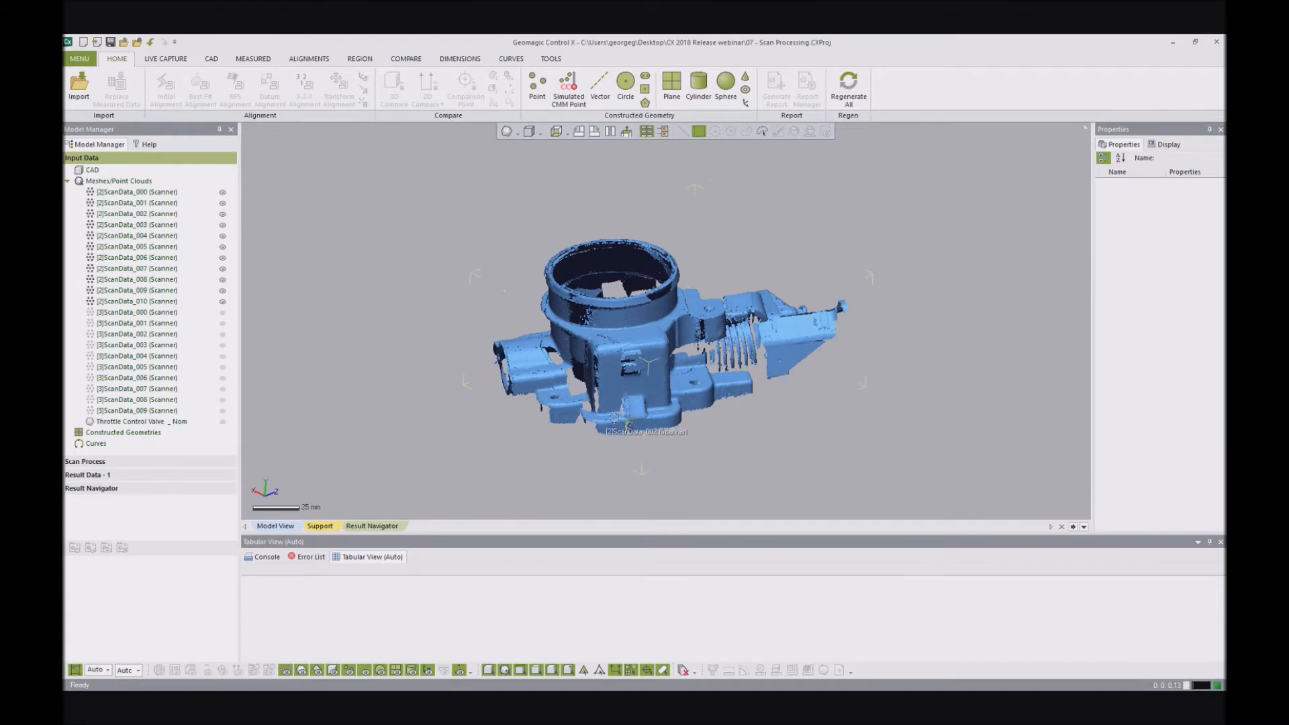
- Inspect the cleaned [2]ScanData scans and show point clouds [3]ScanData_000 through [3]ScanData_009 alongside them
scroll(645, 433, "up", 3)
right_click_drag(645, 434, 656, 300)
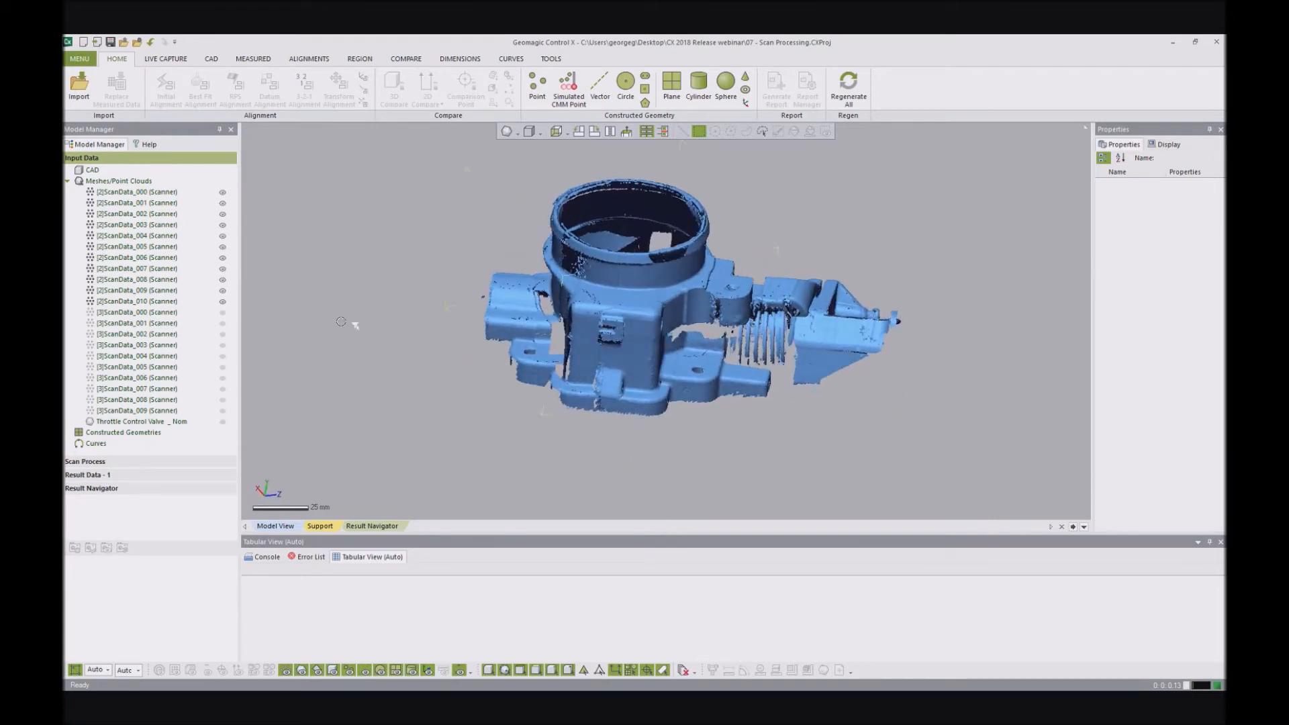
left_click_drag(225, 317, 223, 412)
mouse_move(678, 282)
right_mouse_down()
mouse_move(674, 210)
mouse_move(671, 286)
right_mouse_up()
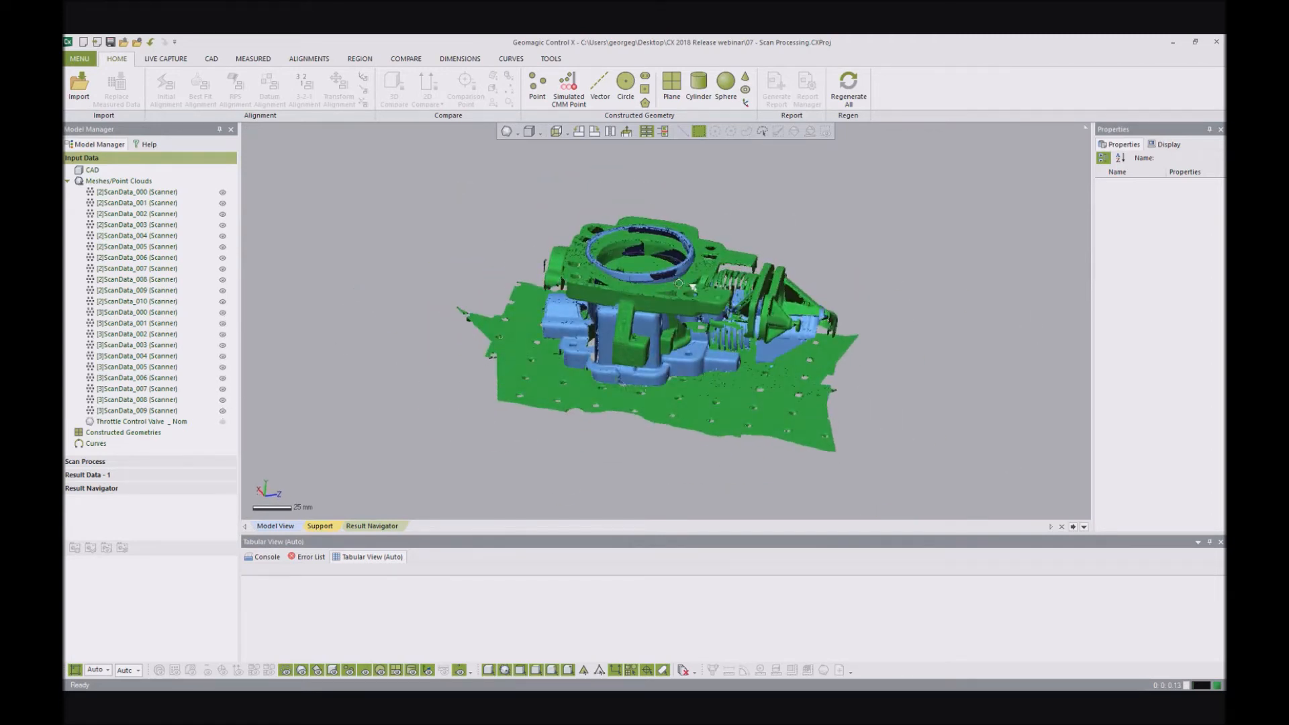
- Run the Remove Floor and Flip scan process on point clouds [3]ScanData_000 through [3]ScanData_009
left_click(150, 462)
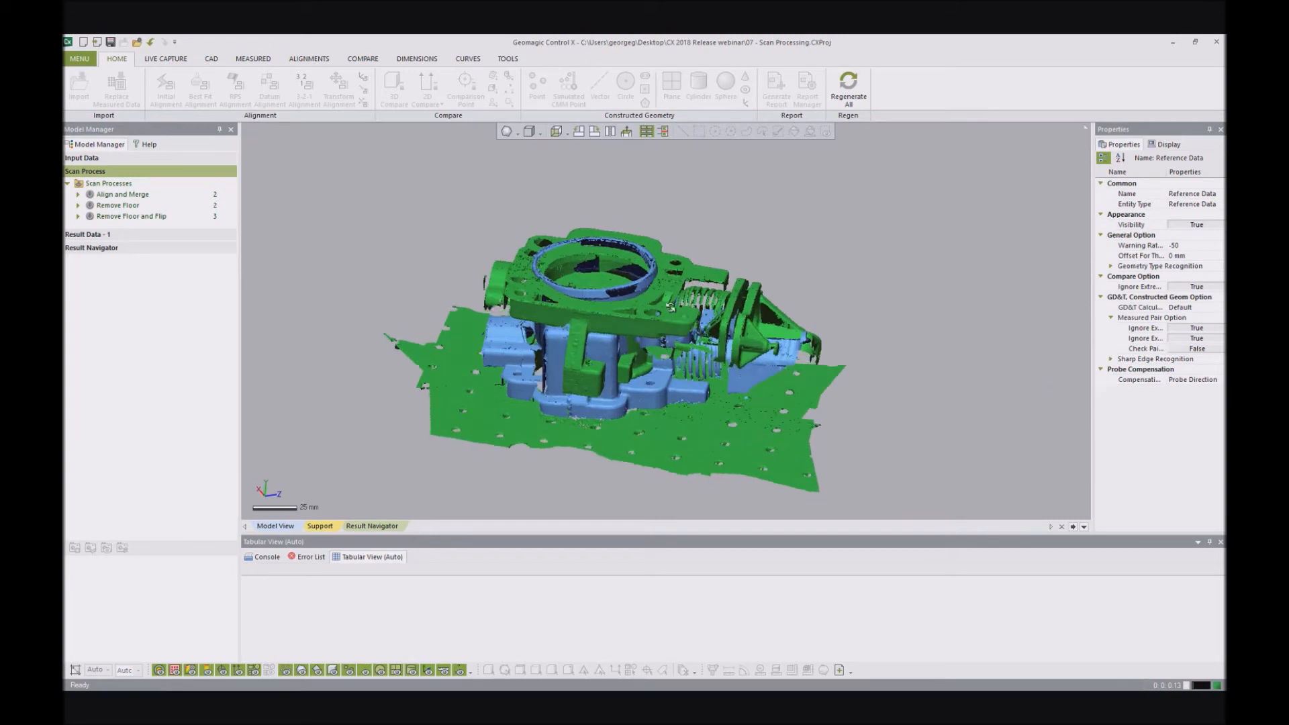
right_click(129, 217)
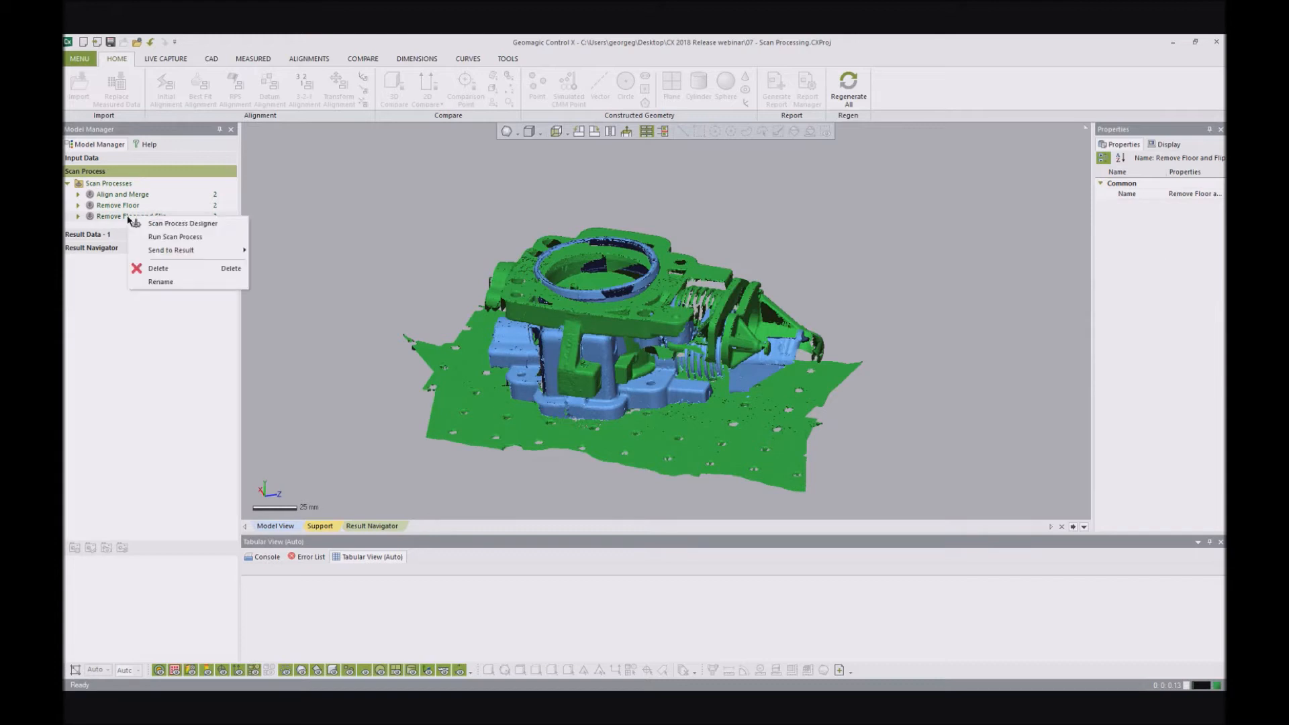
left_click(153, 237)
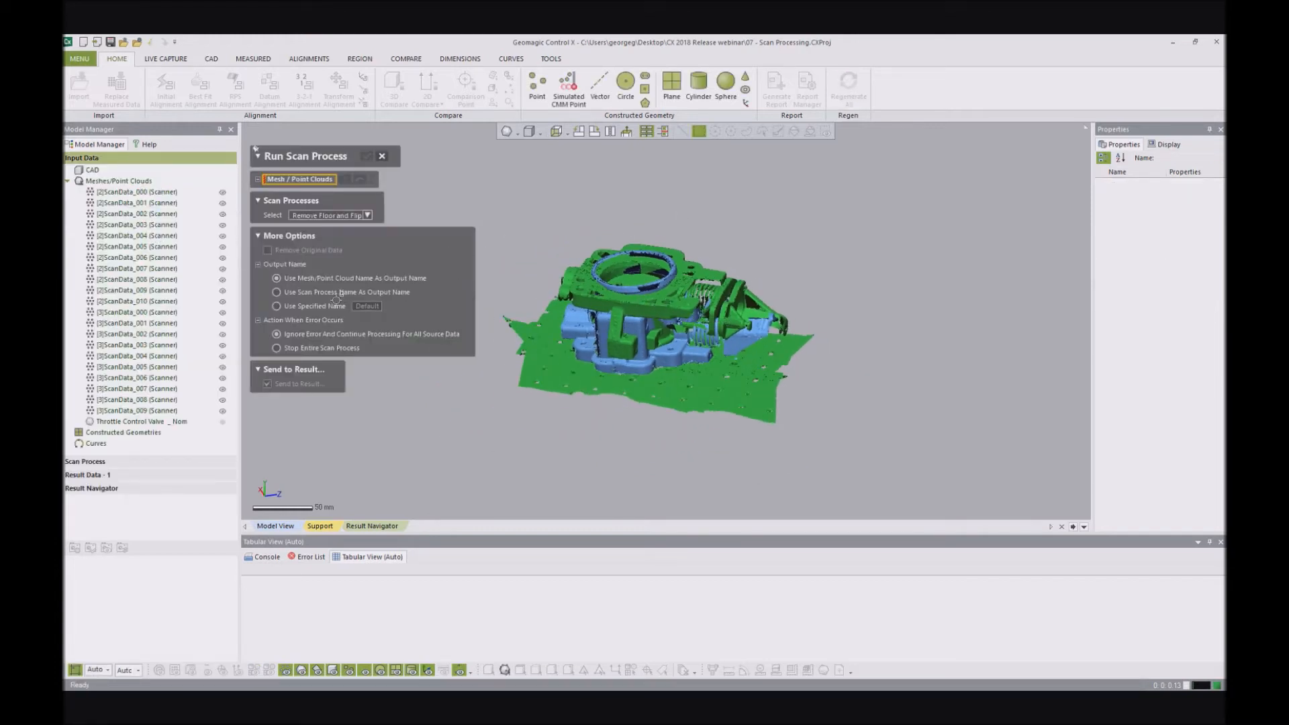
left_click(135, 313)
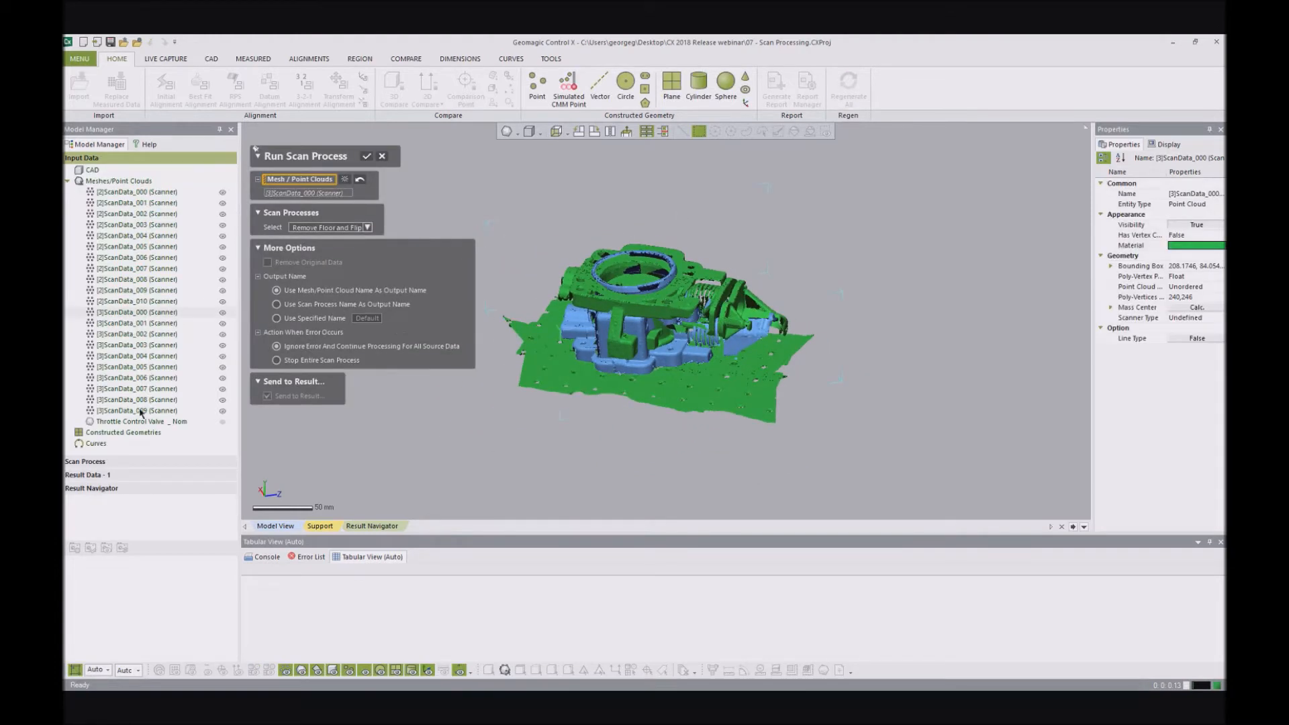
left_click(137, 411, "shift")
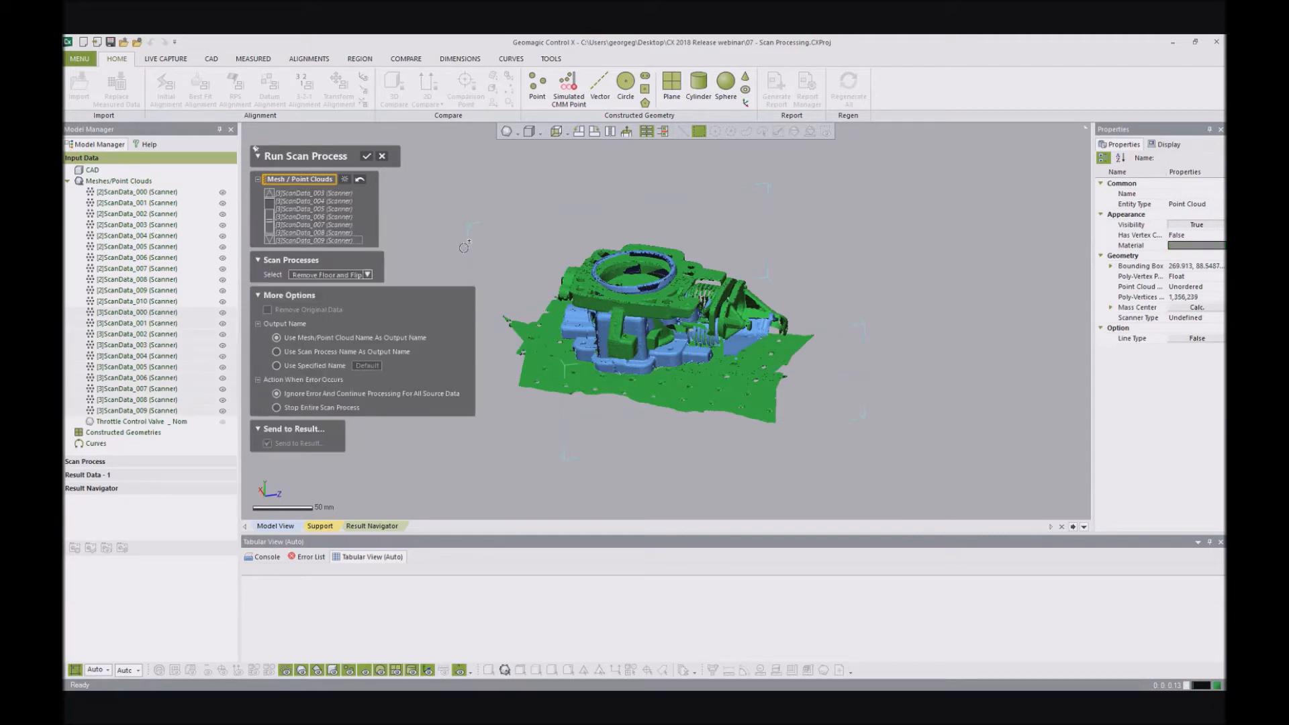
left_click(366, 157)
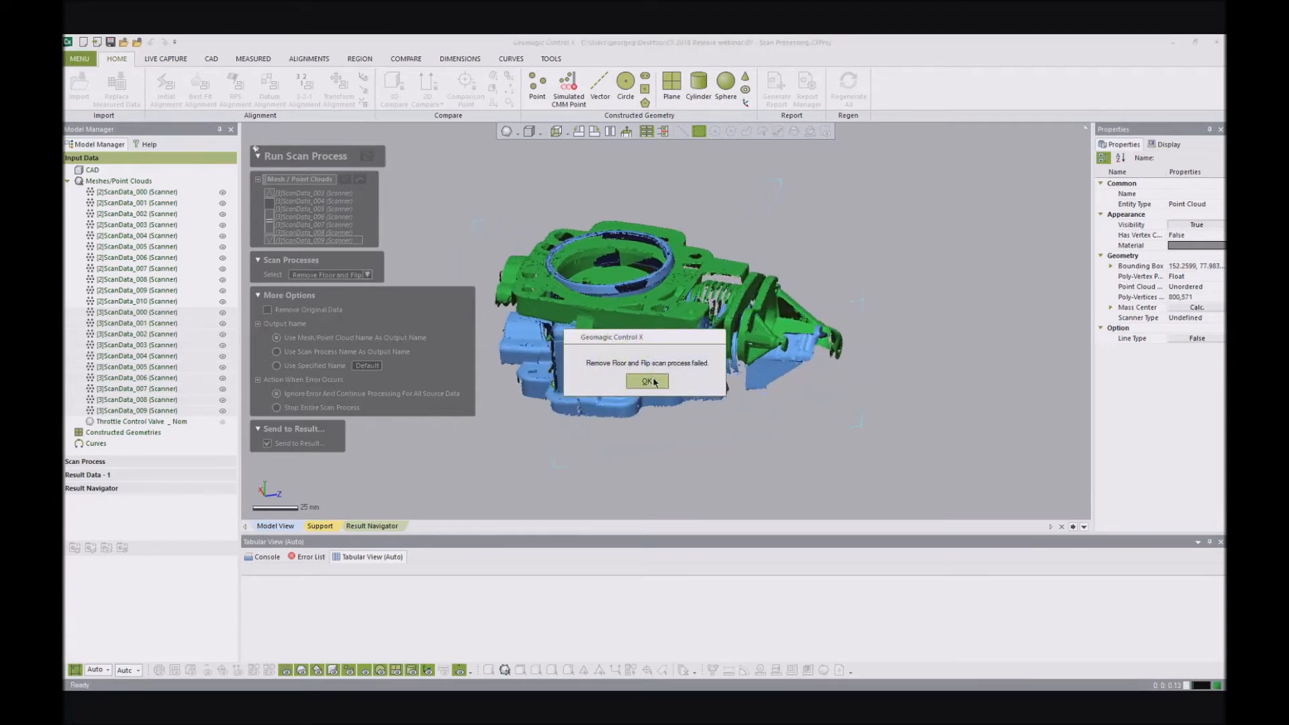
left_click(646, 381)
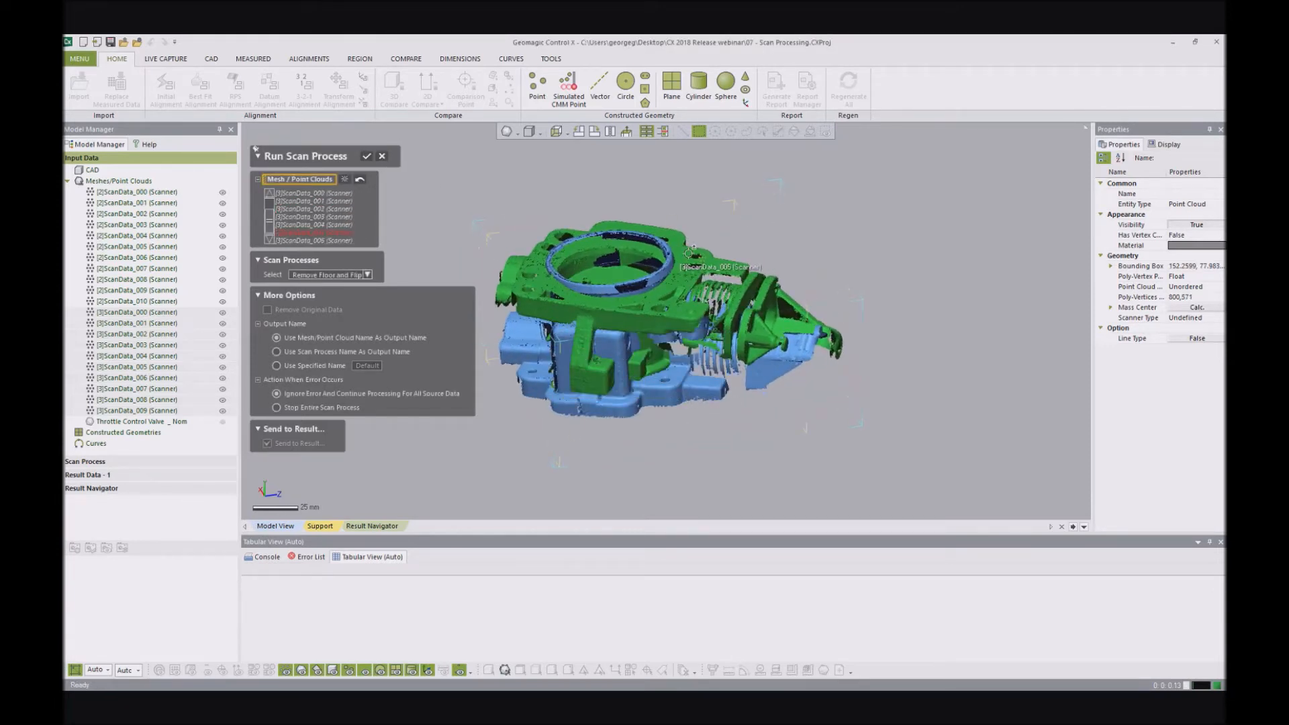
- Rerun Remove Floor and Flip on the same [3]ScanData point clouds and inspect how they overlap the [2]ScanData scans
left_click(368, 157)
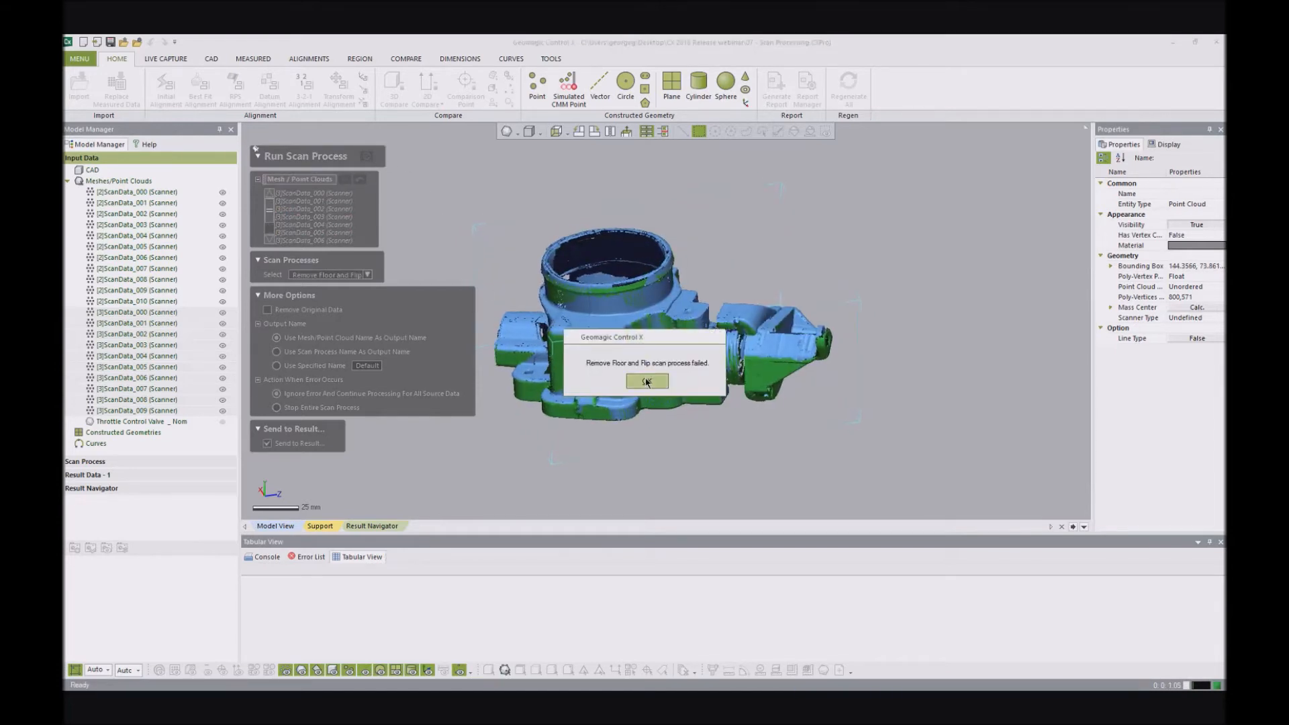
left_click(646, 382)
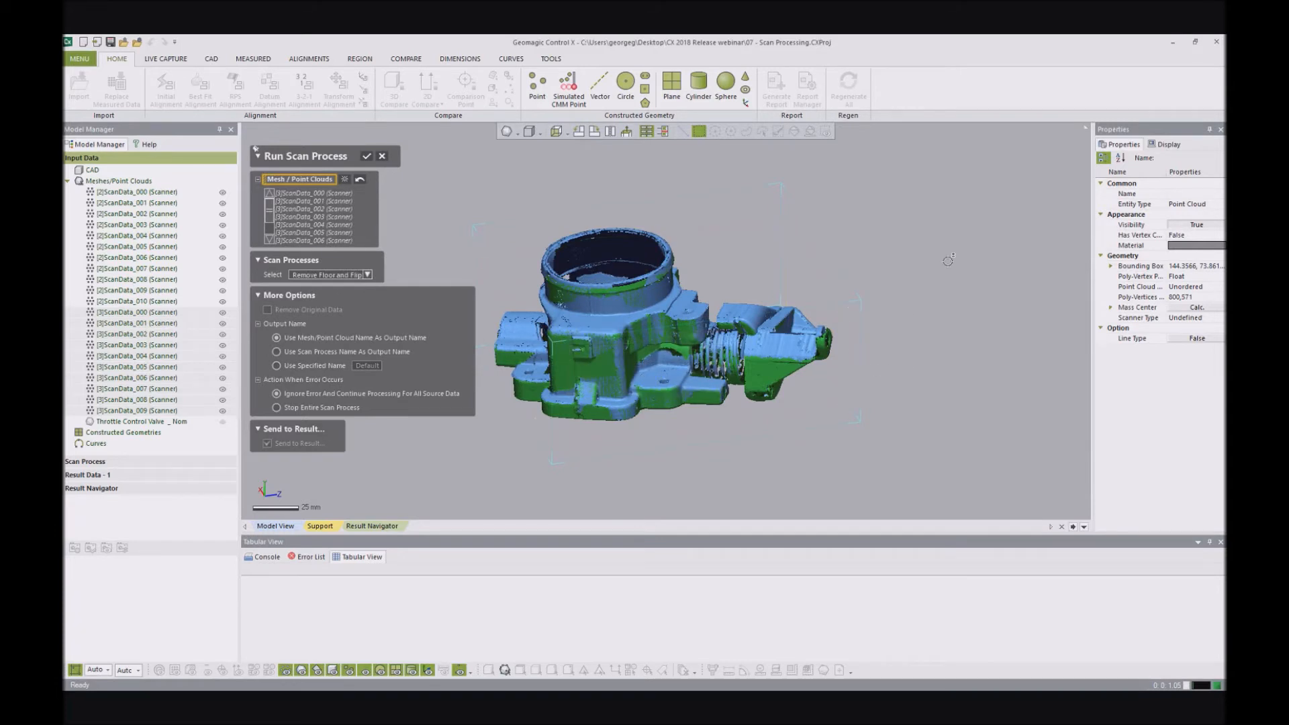
scroll(947, 261, "down", 2)
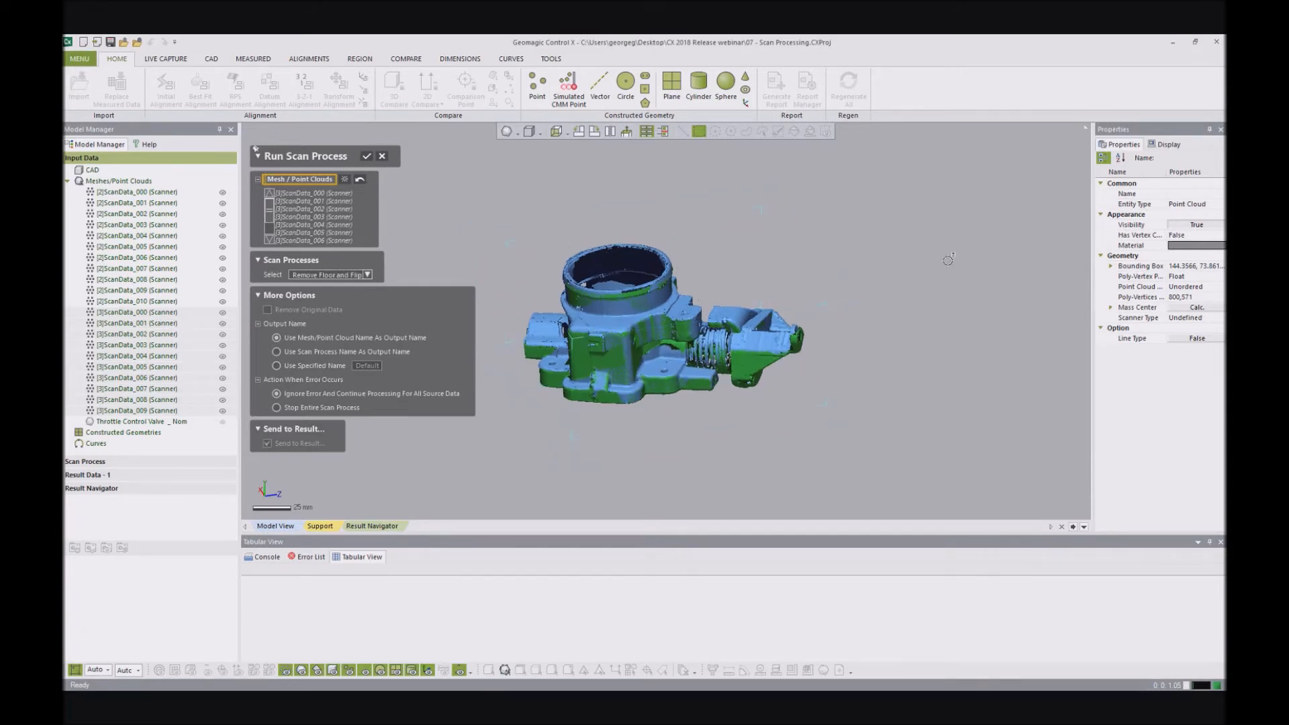
mouse_move(726, 310)
right_mouse_down()
mouse_move(725, 290)
mouse_move(726, 306)
right_mouse_up()
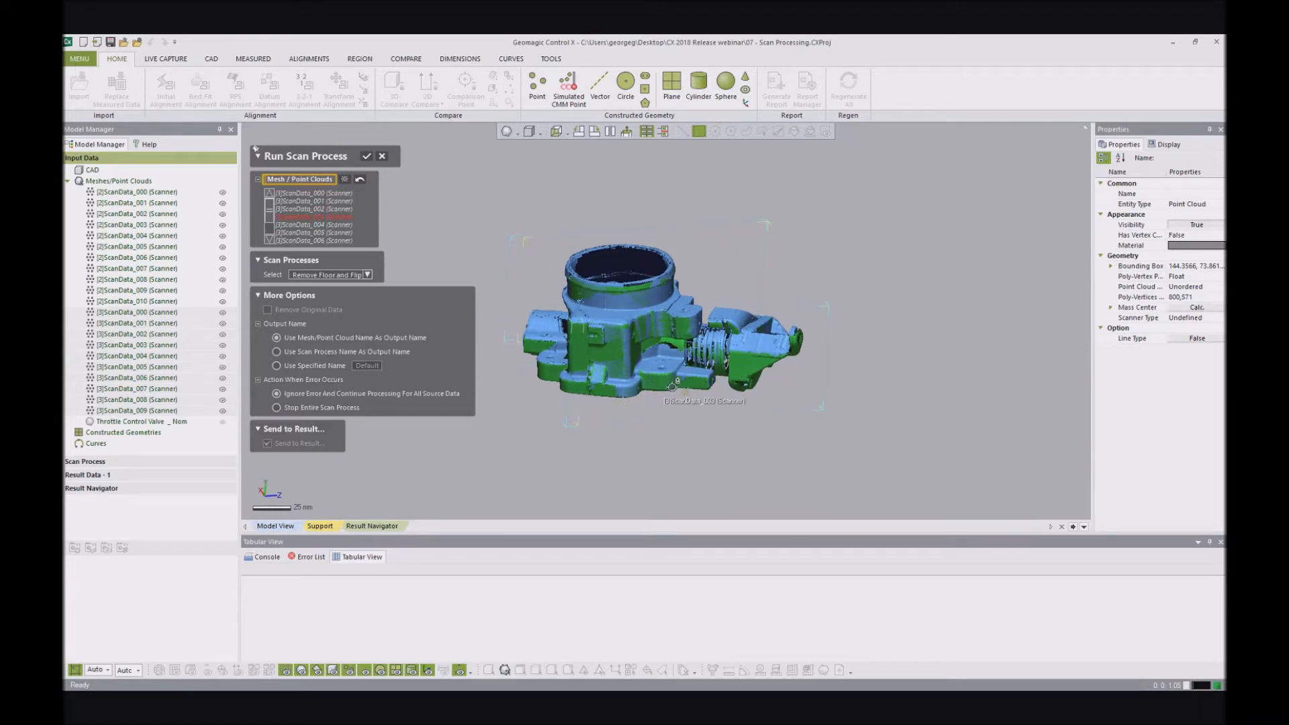
right_click_drag(684, 379, 682, 361)
scroll(682, 360, "up", 4)
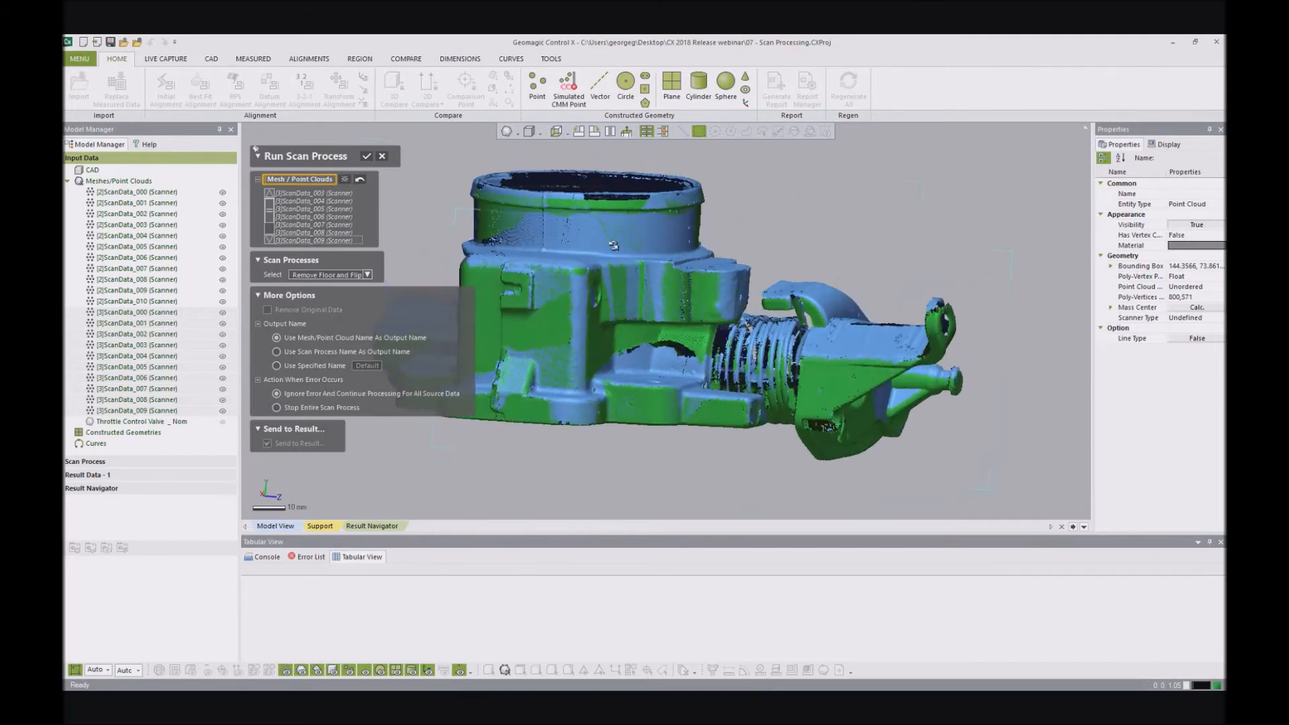
- Run Remove Floor and Flip once more on the [3]ScanData point clouds, and cancel Run Scan Process, discarding its changes
left_click(367, 155)
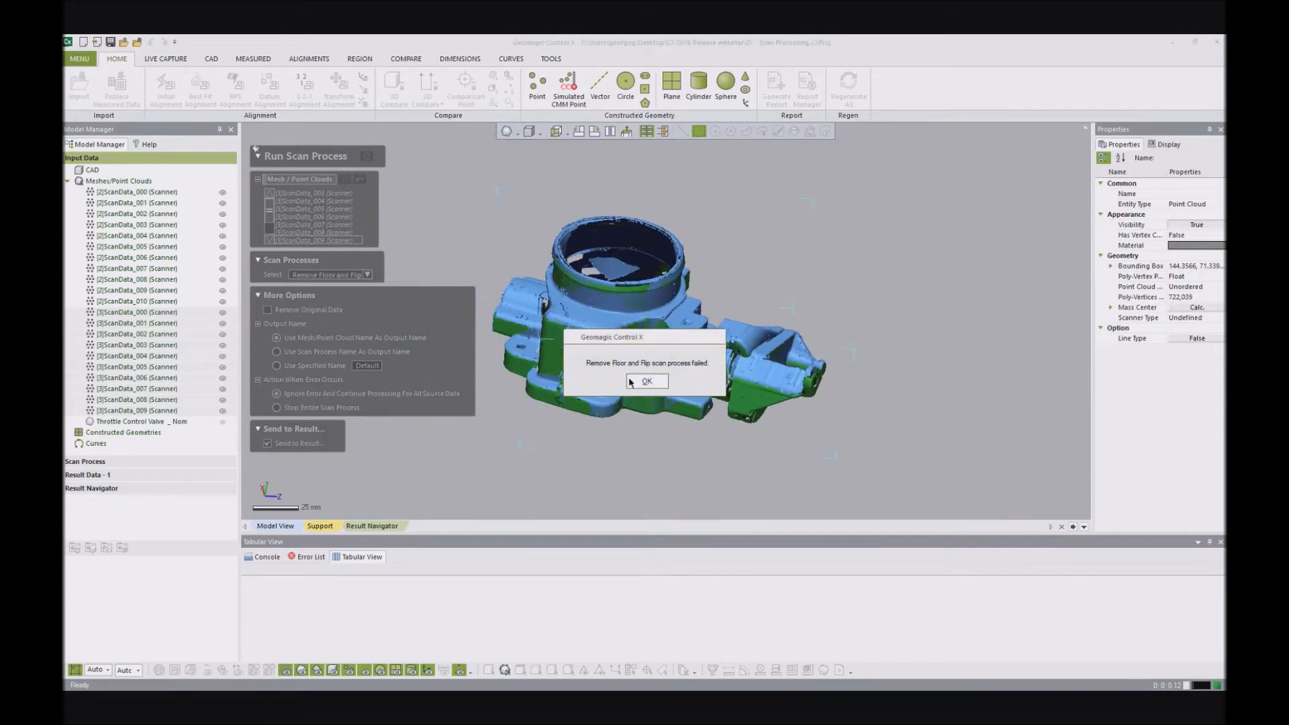
left_click(646, 381)
left_click(382, 156)
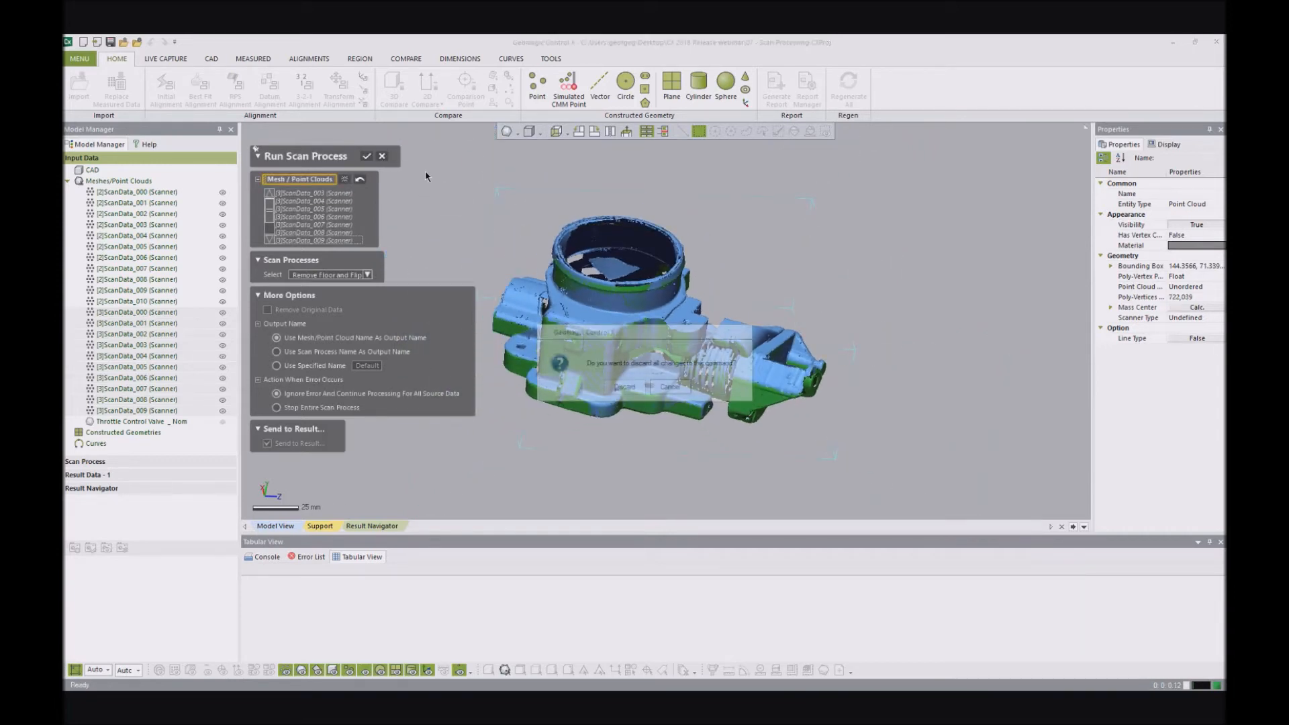
left_click(639, 391)
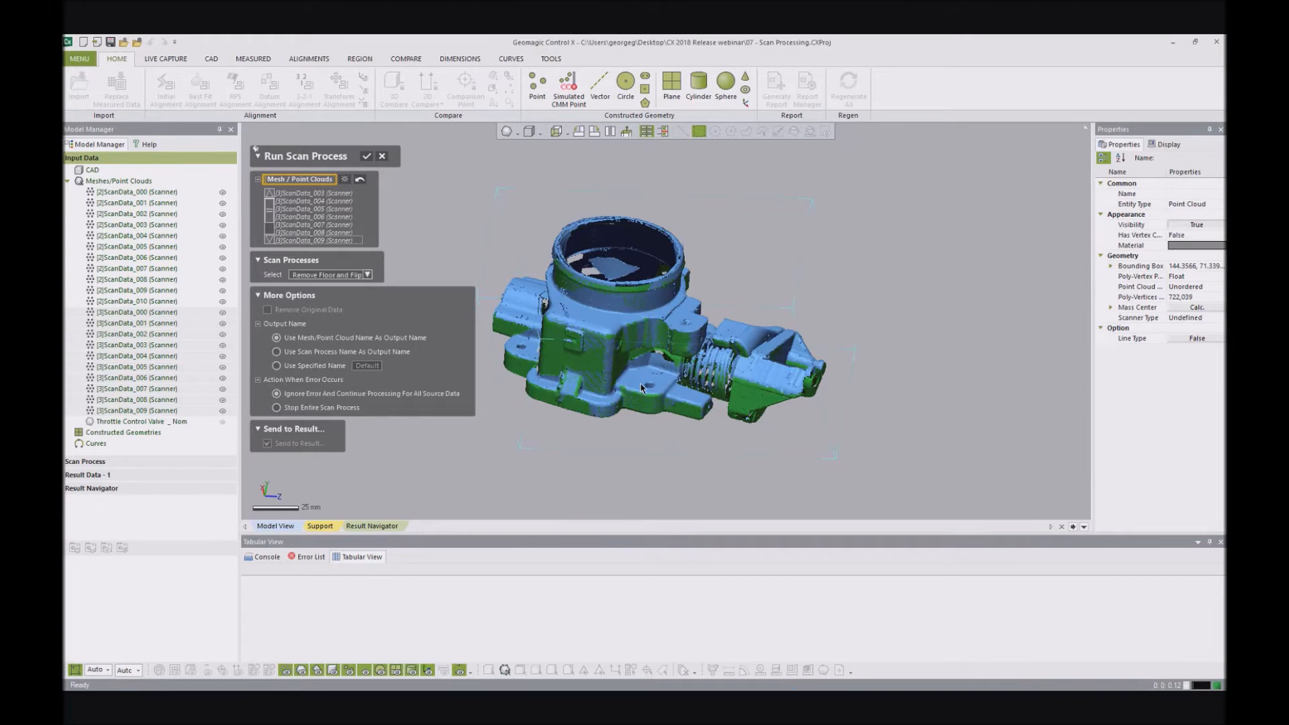
- Run the Align and Merge scan process on all point clouds from [2]ScanData_000 through [3]ScanData_009, keeping the original data
right_click_drag(848, 287, 637, 266)
right_click_drag(624, 324, 630, 337)
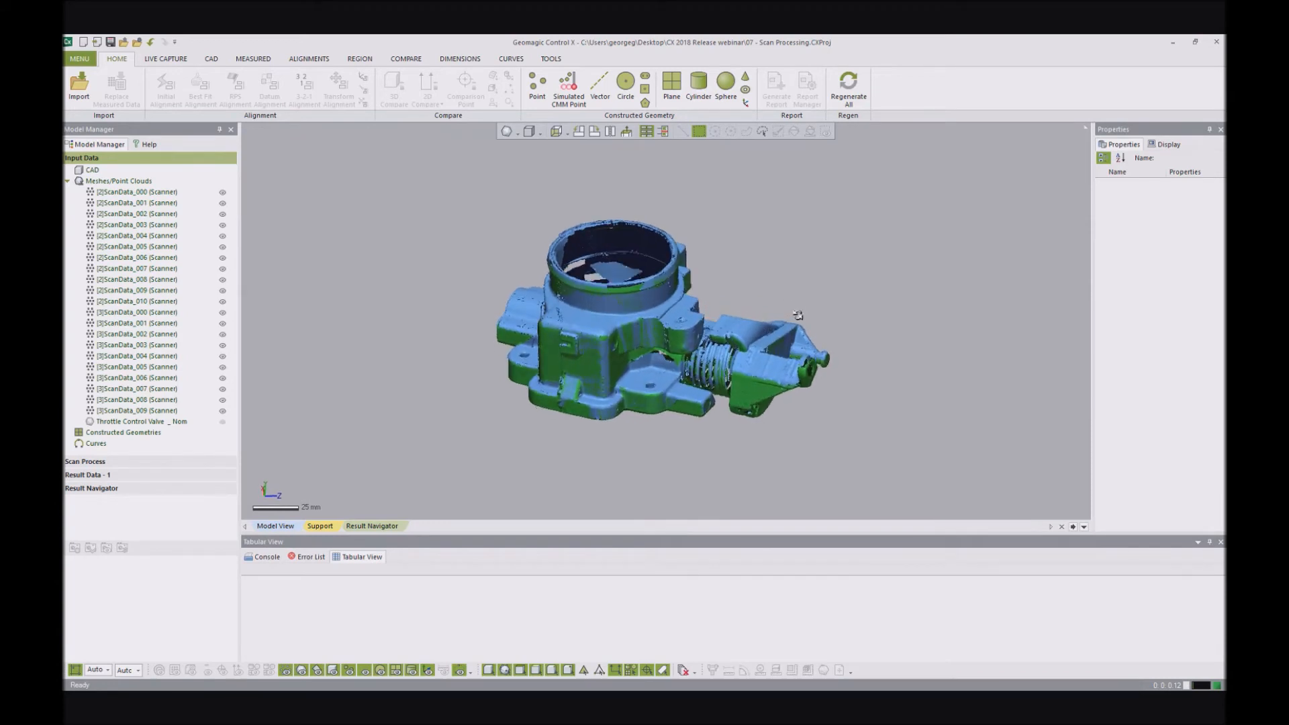
scroll(702, 287, "up", 3)
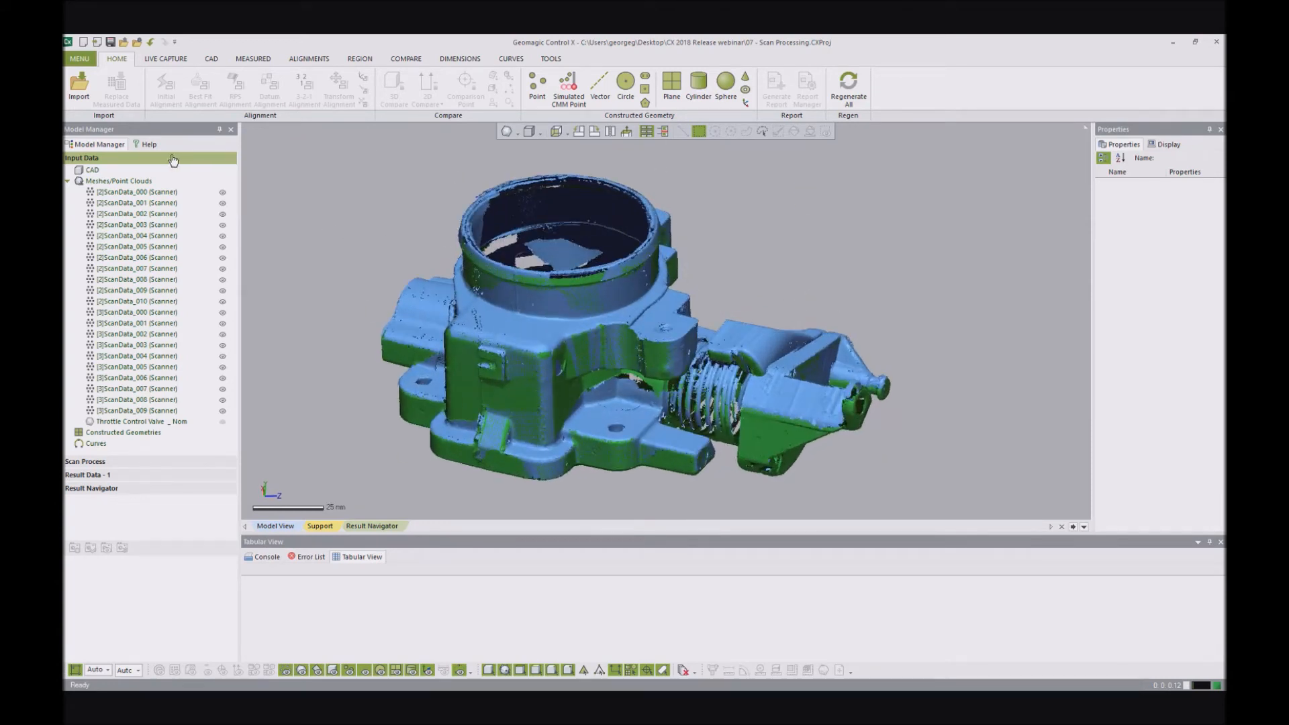
left_click(138, 462)
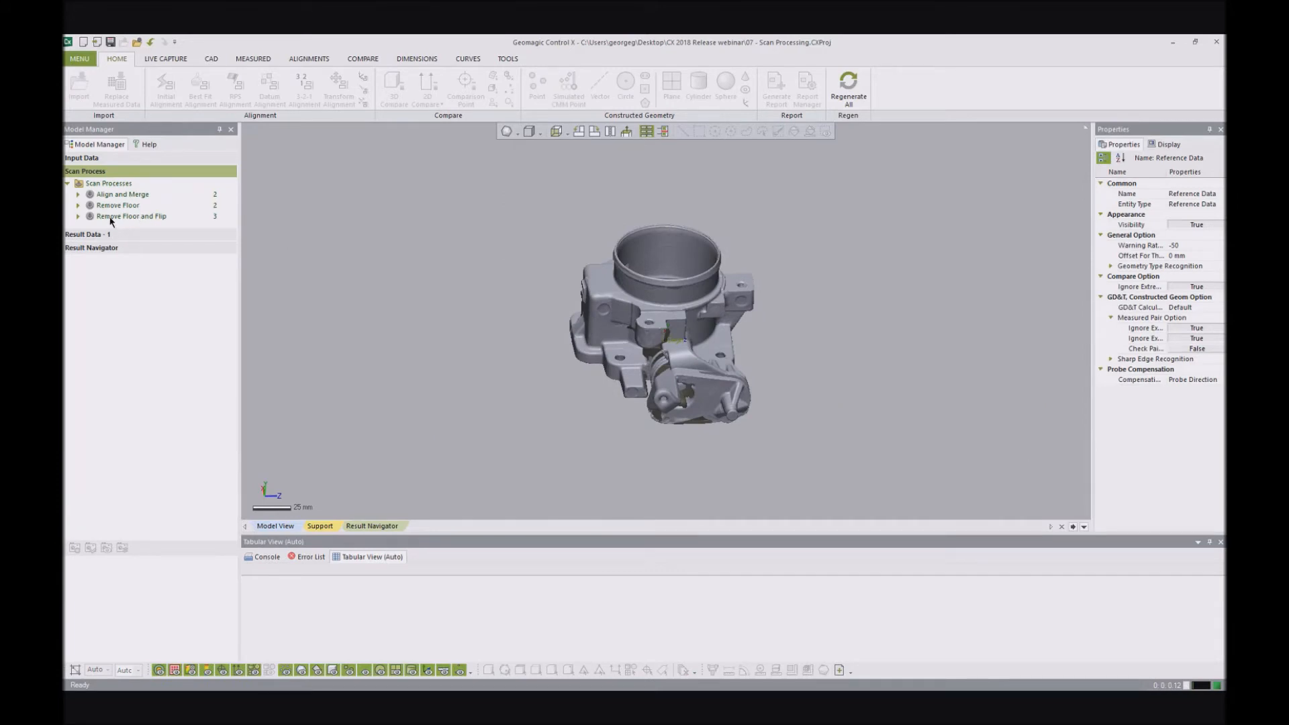
left_click(112, 195)
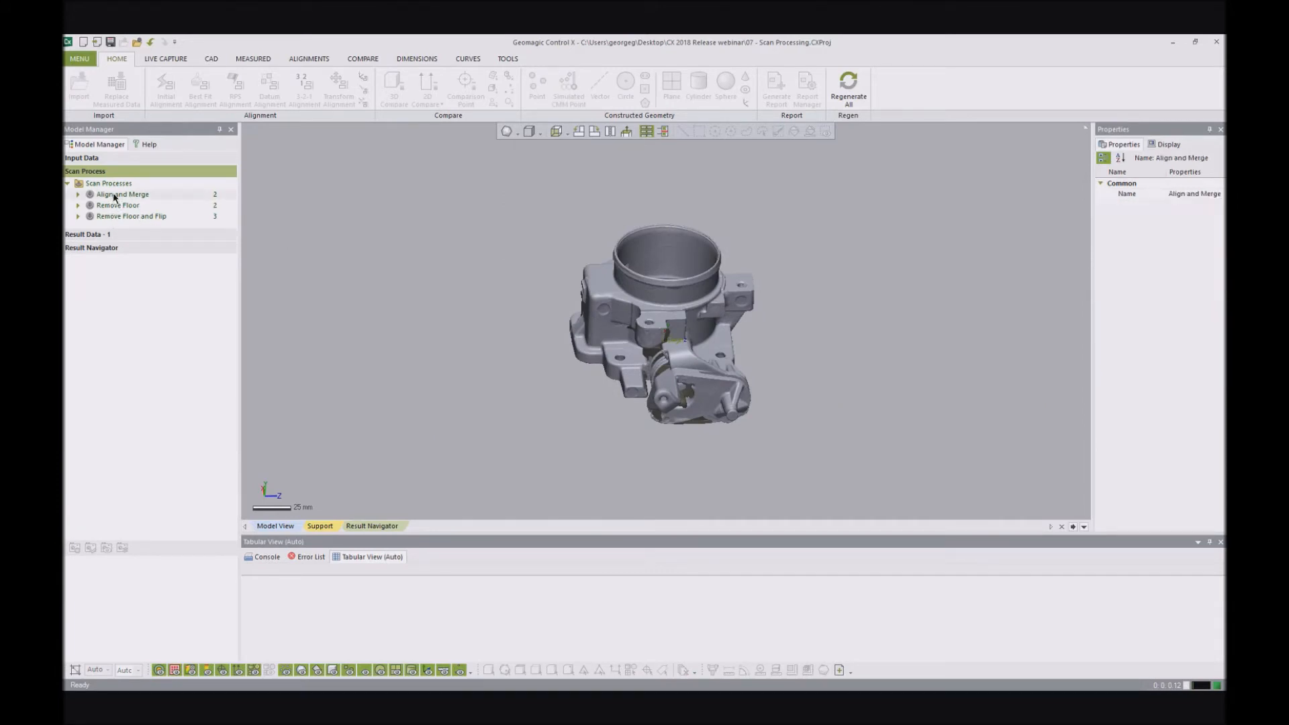
scroll(292, 231, "down", 1)
right_click(139, 195)
left_click(171, 194)
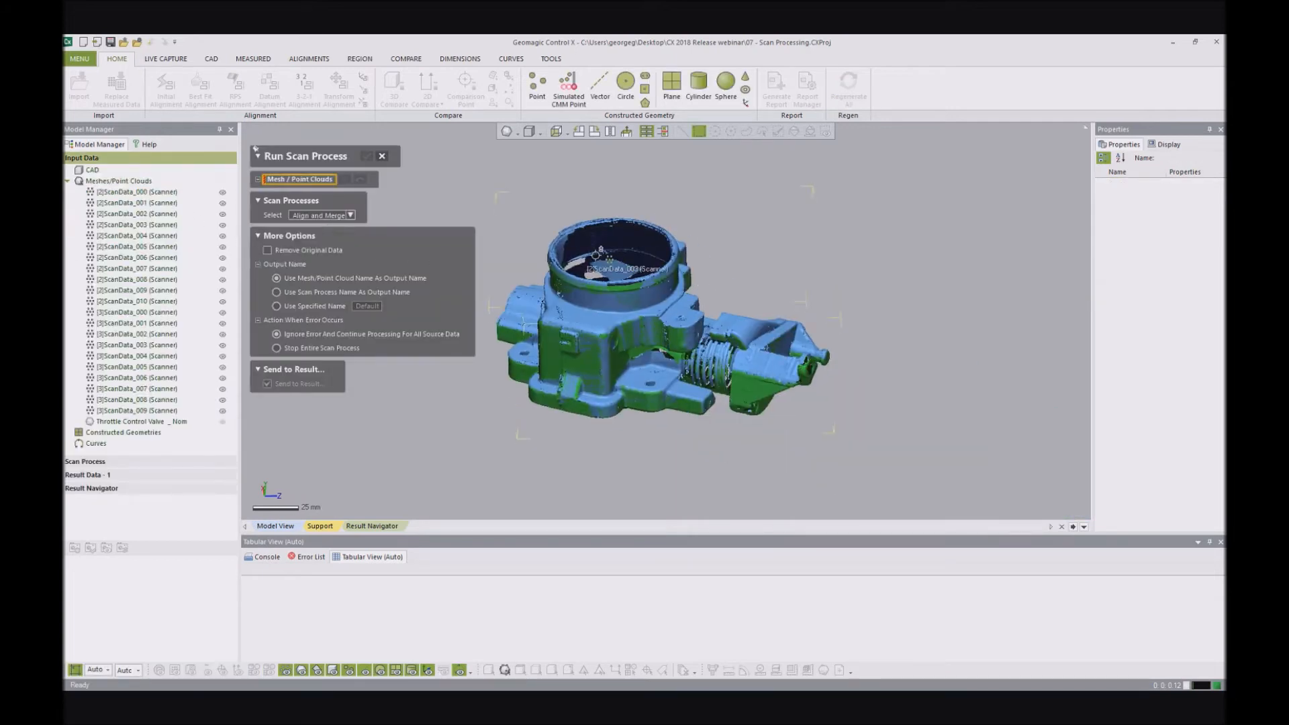
scroll(611, 235, "down", 2)
left_click(129, 192)
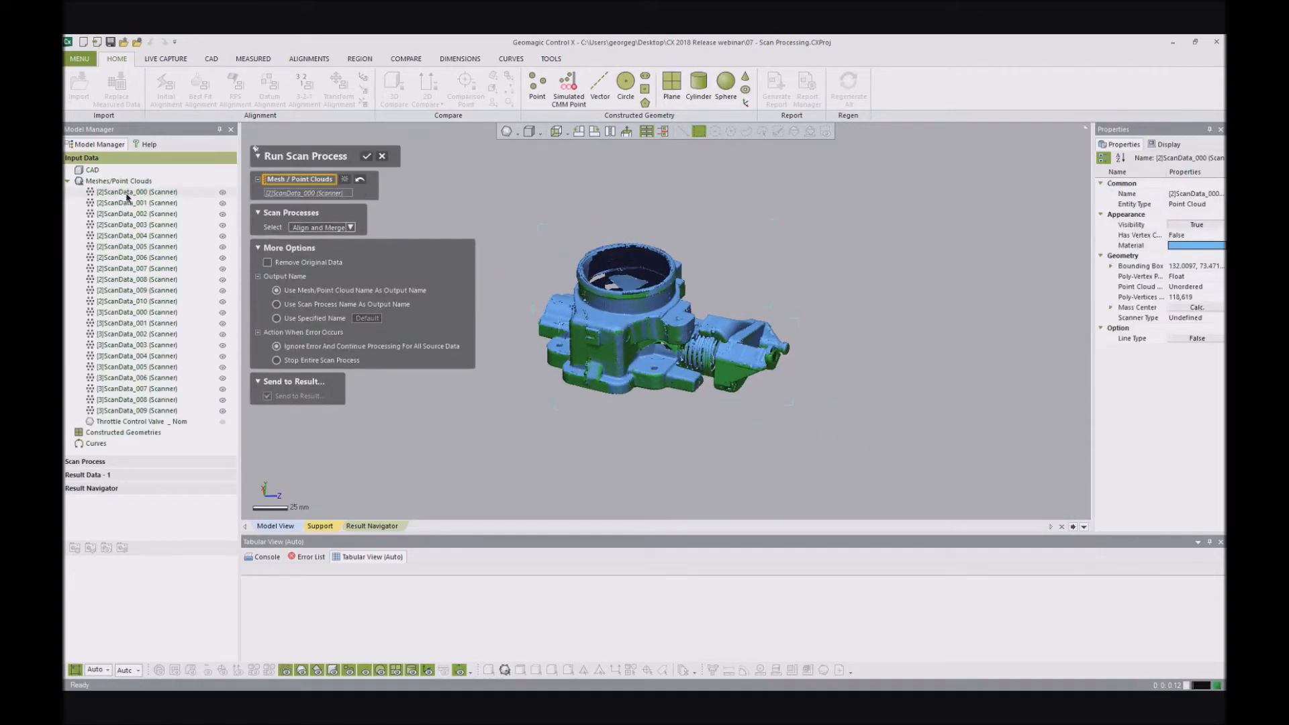
left_click(133, 411, "shift")
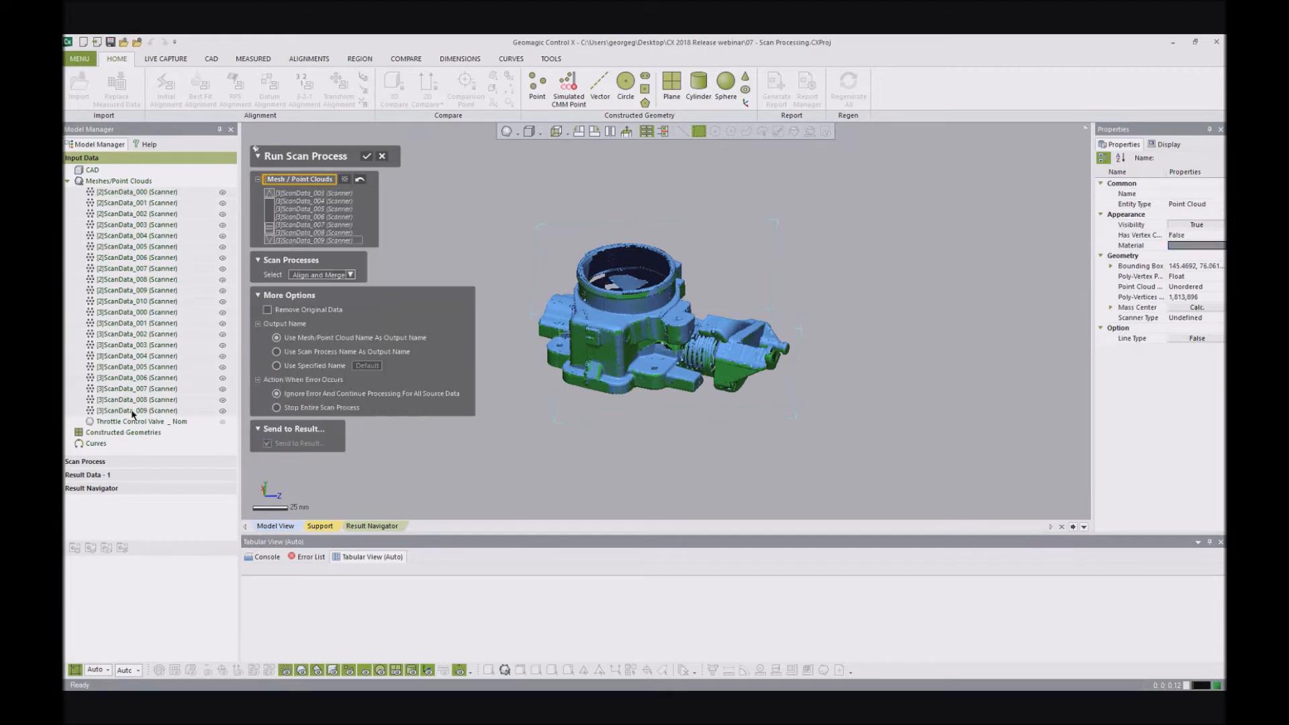
left_click(368, 156)
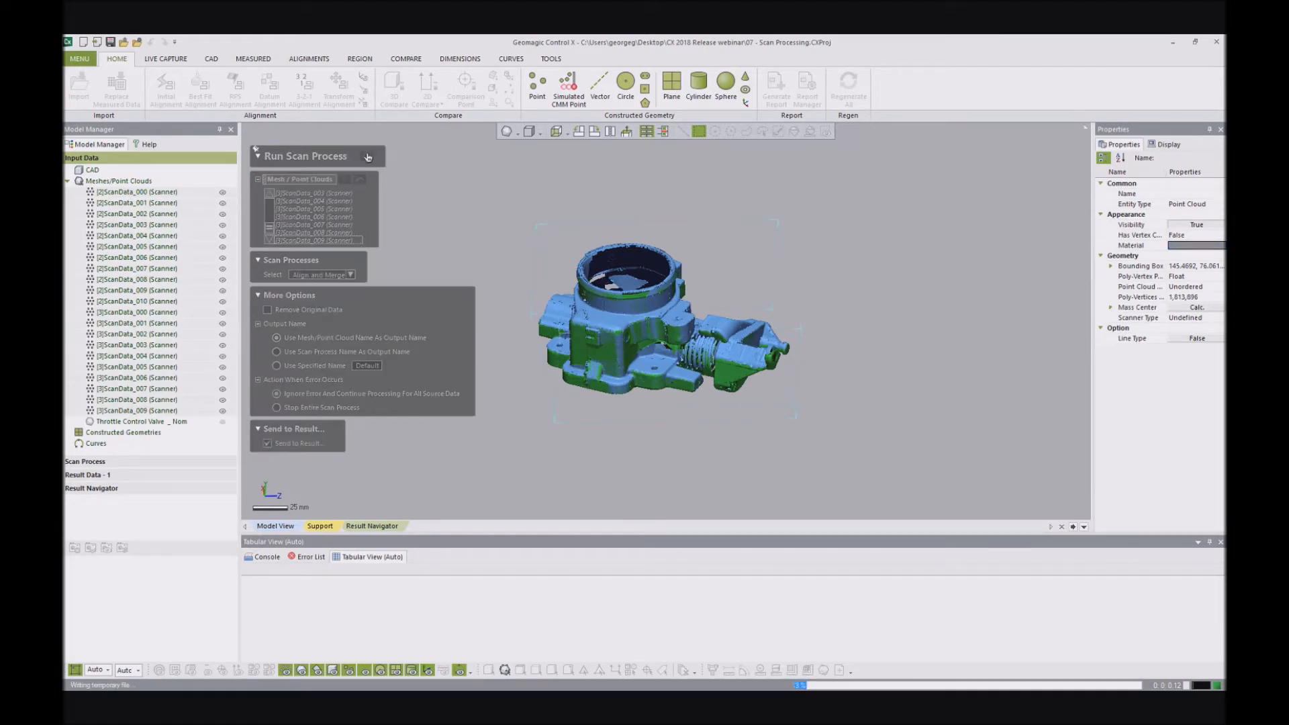
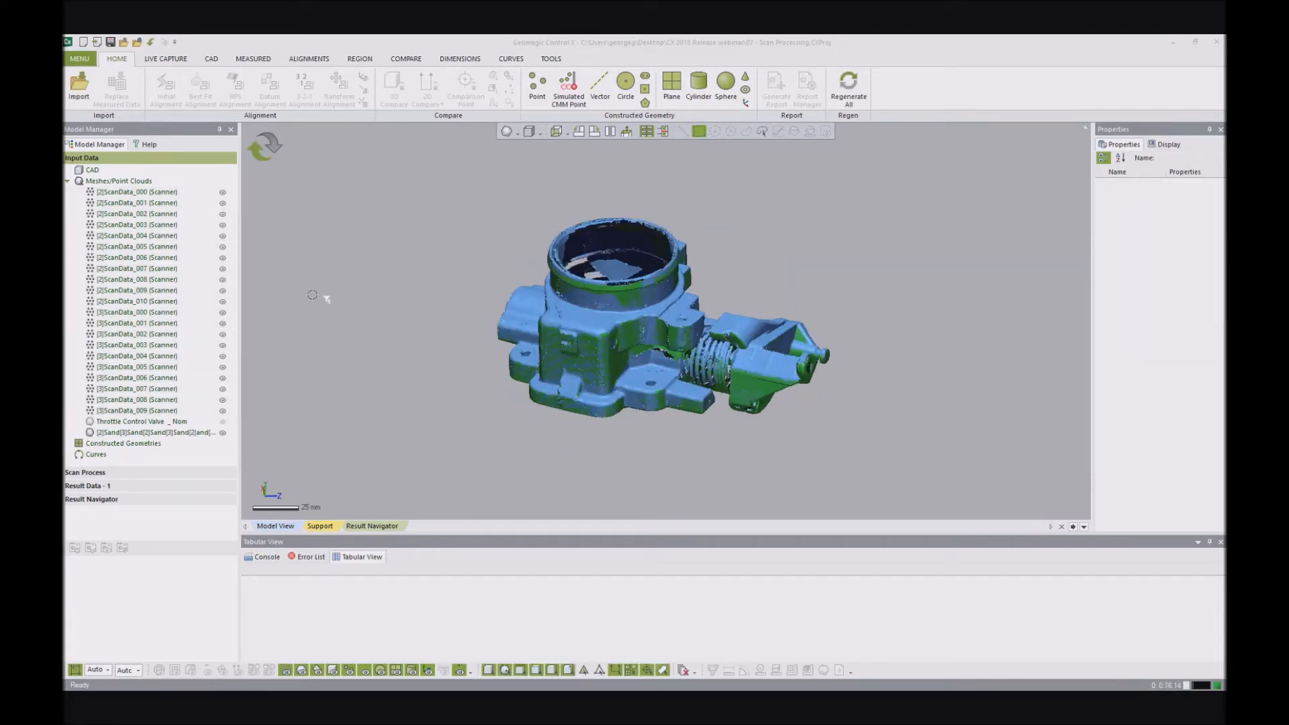
- Hide all [2]ScanData and [3]ScanData point clouds and inspect the merged throttle body mesh
scroll(639, 262, "up", 2)
left_click_drag(224, 194, 224, 410)
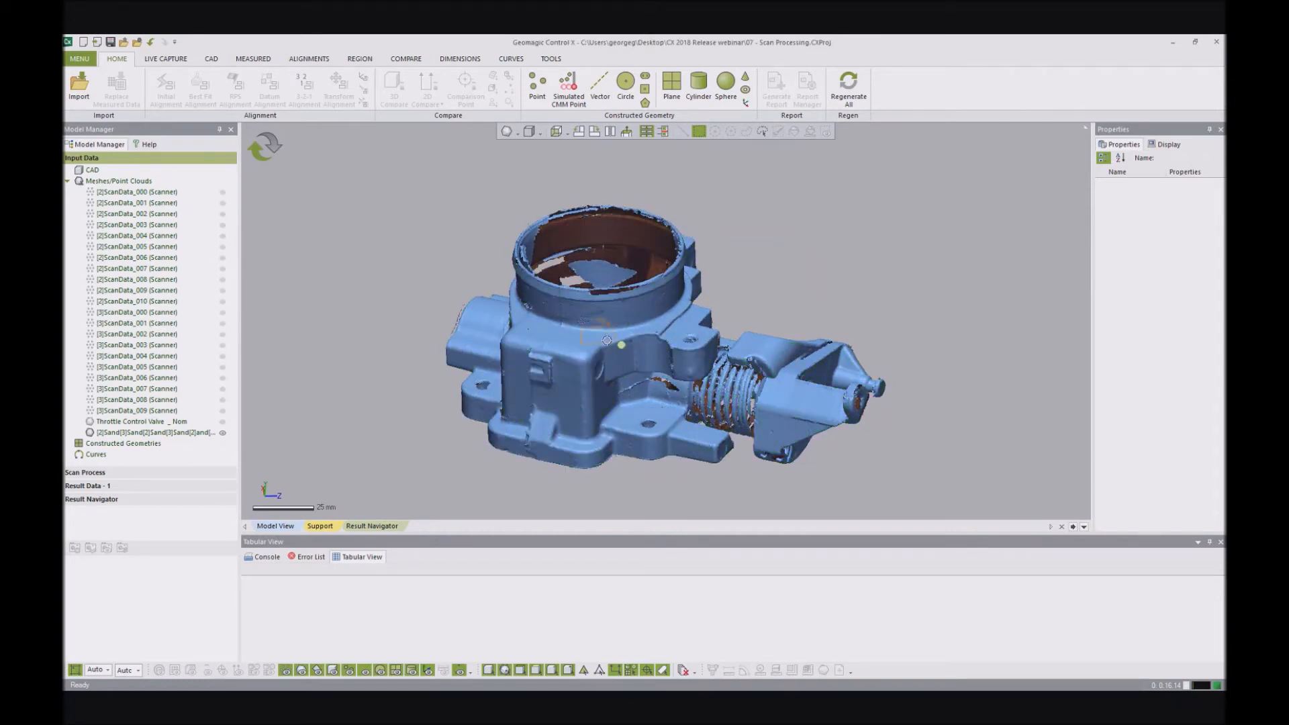
right_click_drag(608, 387, 656, 299)
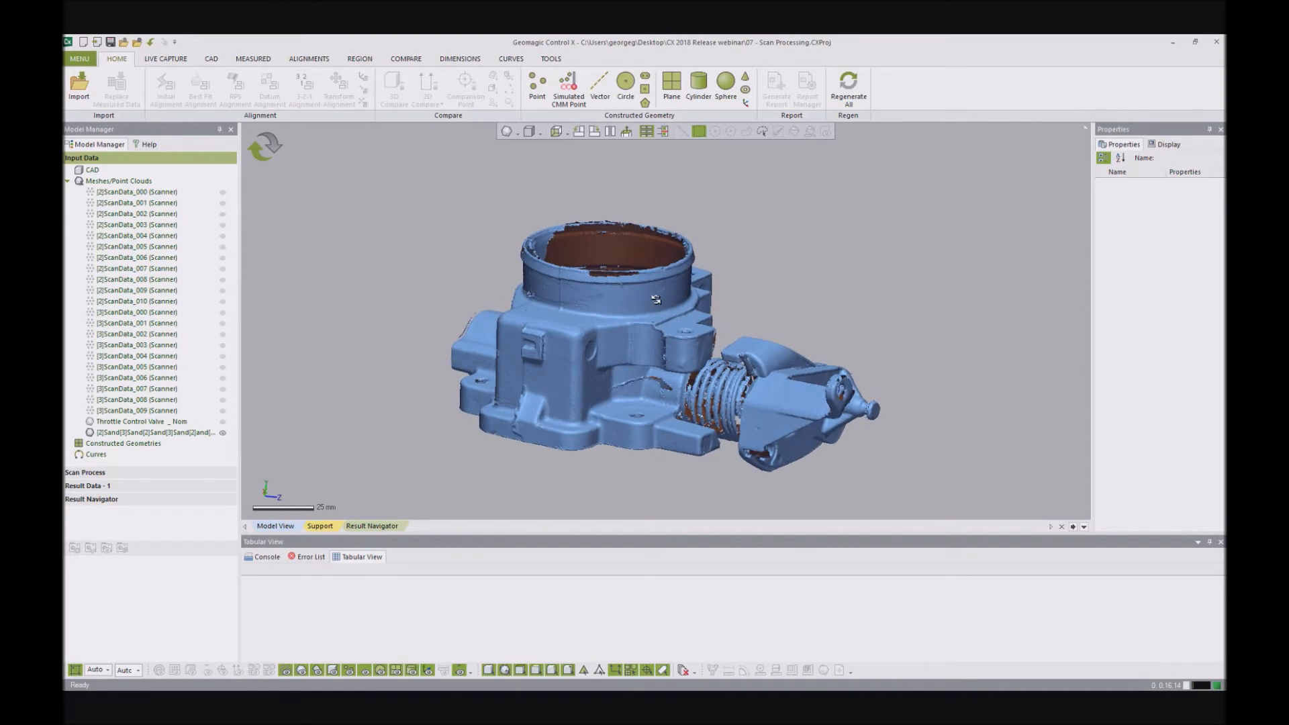
- Add the merged mesh to Result Data - 1 and show the Throttle Control Valve reference model in that result
right_click(177, 435)
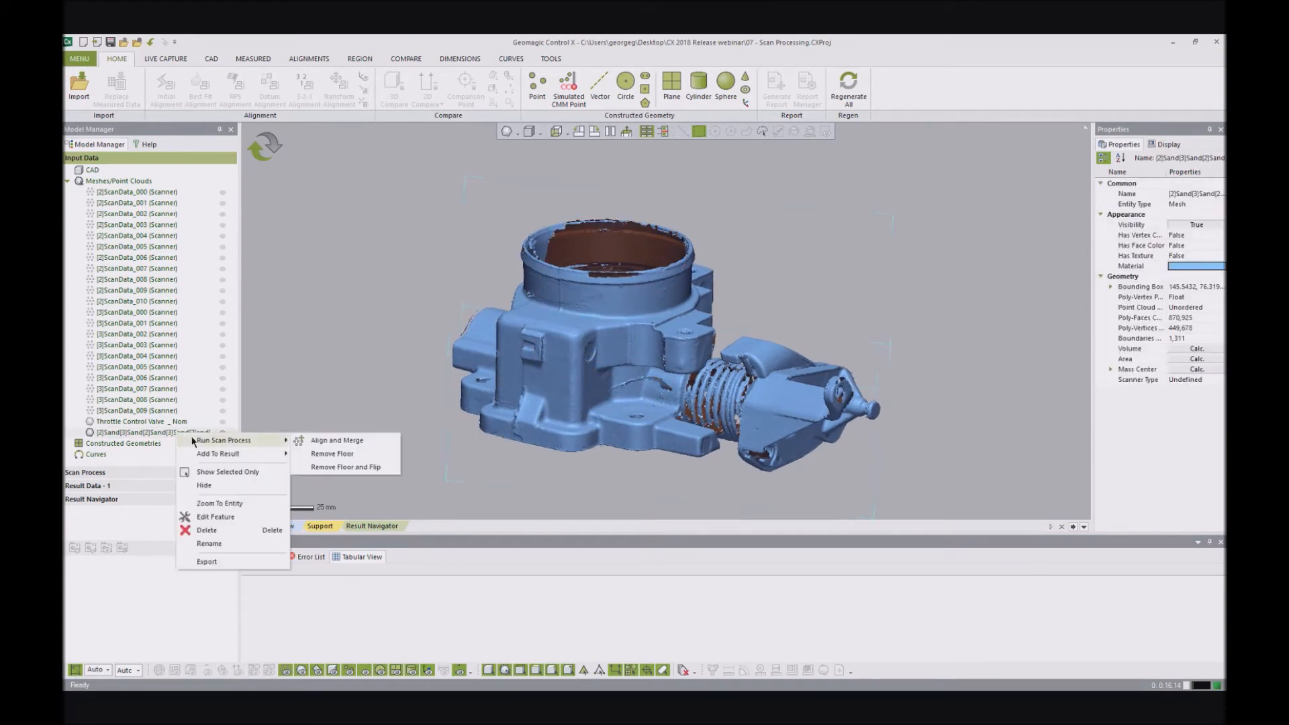
left_click(322, 454)
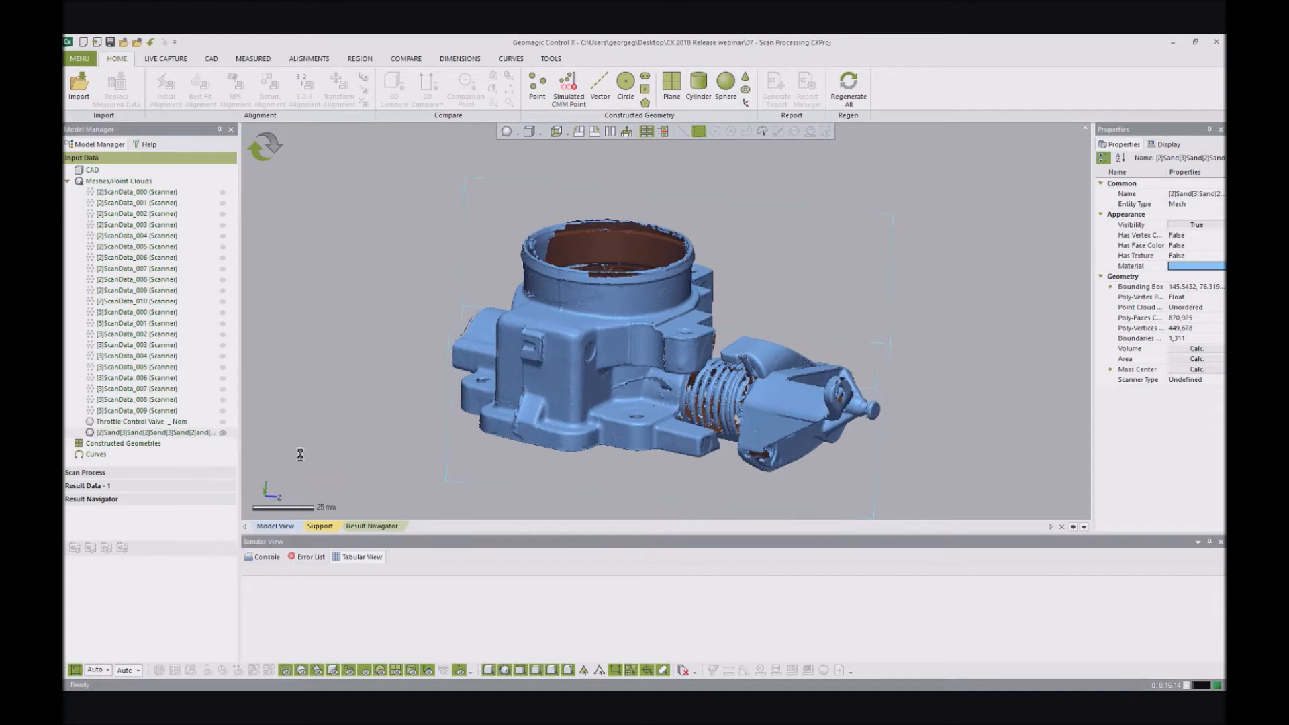
left_click(155, 485)
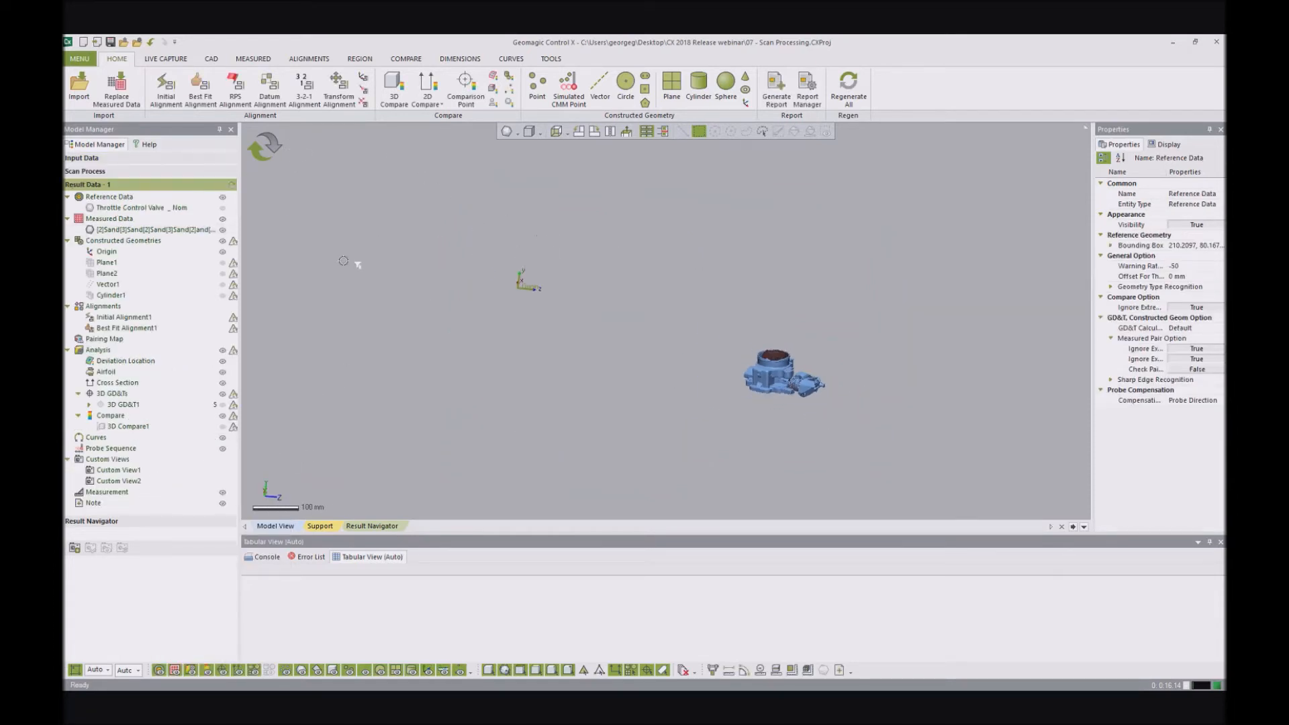
left_click(222, 207)
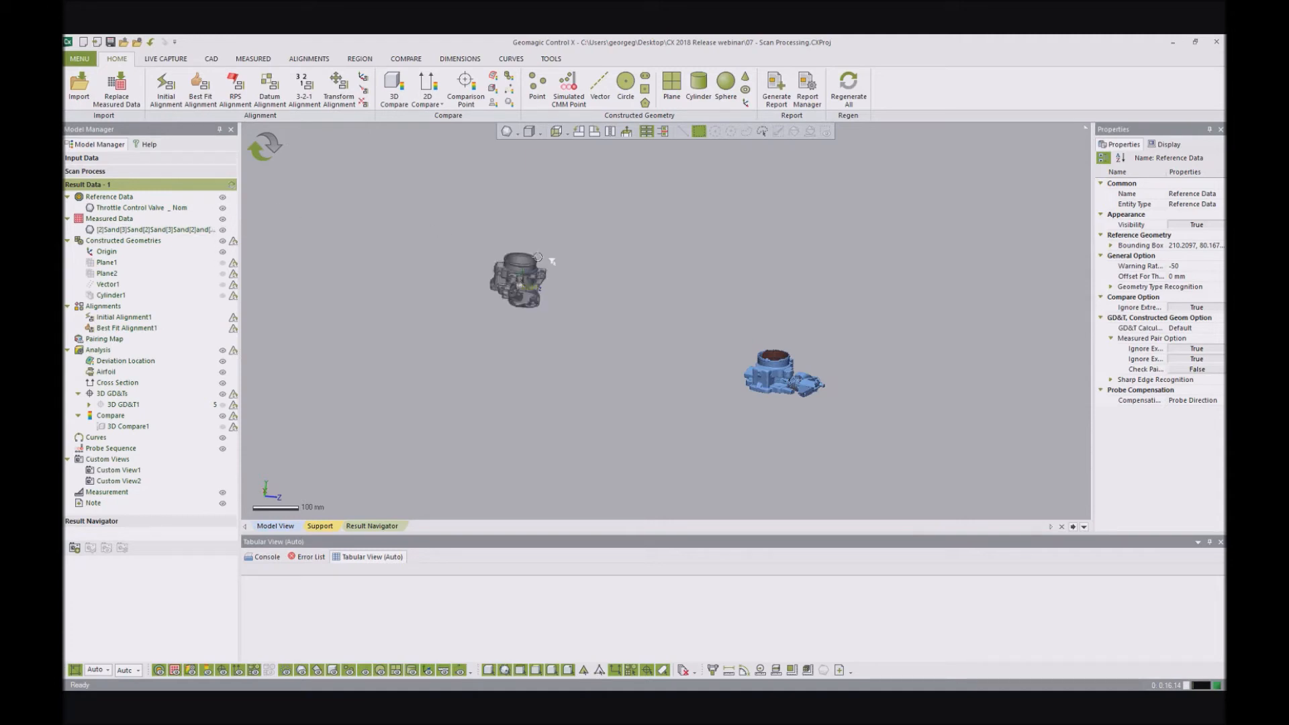
- Rebuild the alignments and analyses of Result Data - 1 with the merged mesh, and inspect the aligned part
scroll(477, 282, "up", 5)
scroll(756, 374, "down", 3)
left_click(259, 149)
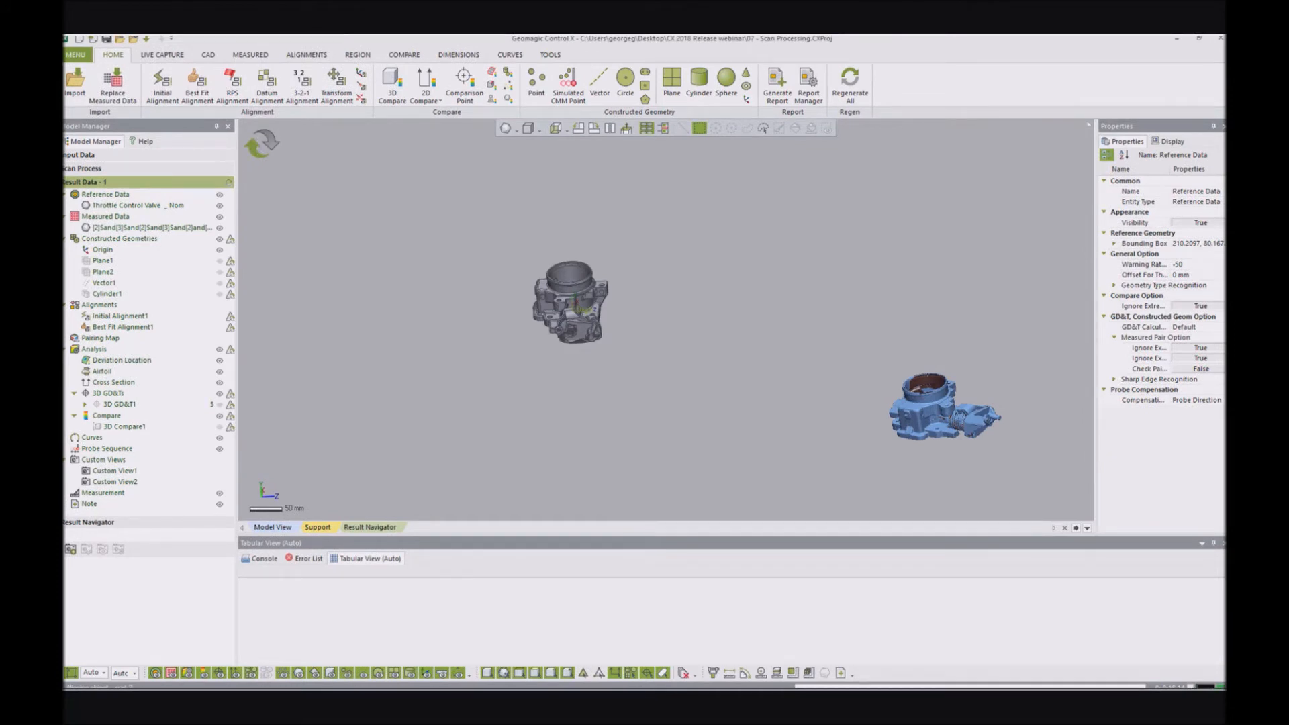
right_click_drag(604, 377, 799, 324)
scroll(591, 322, "up", 7)
right_click_drag(584, 332, 651, 320)
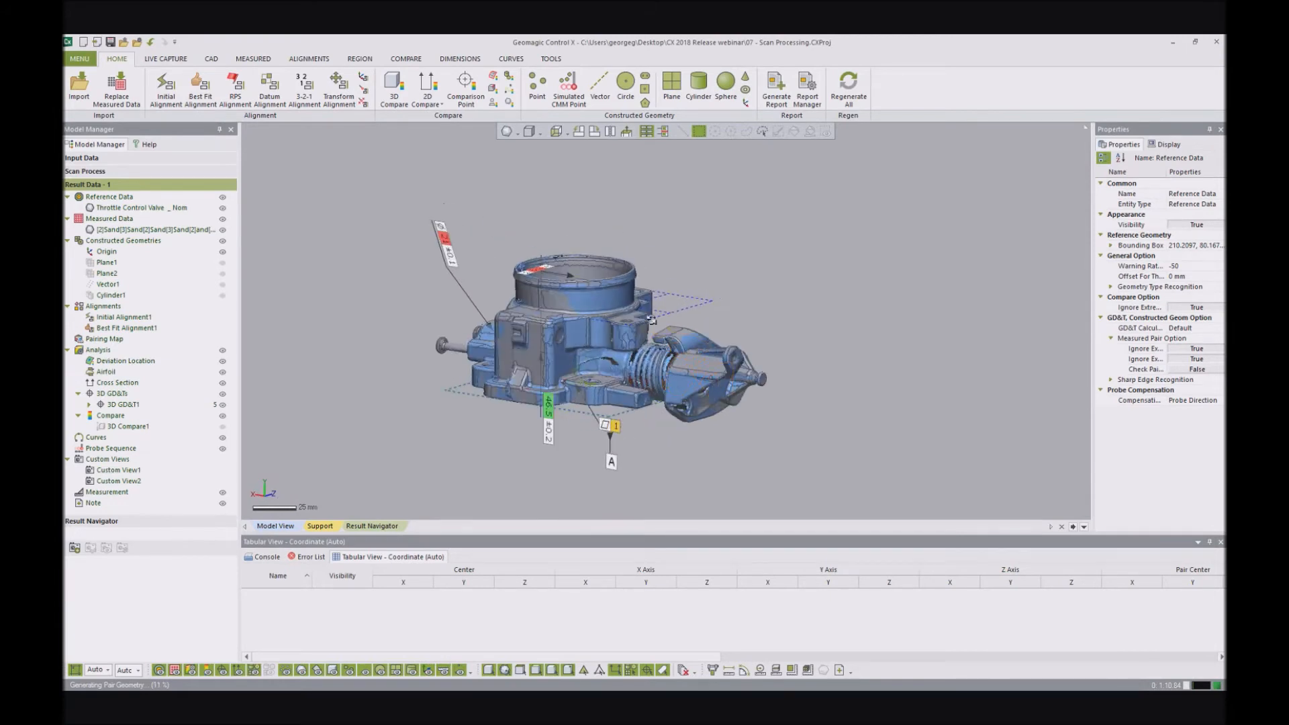
scroll(651, 320, "up", 5)
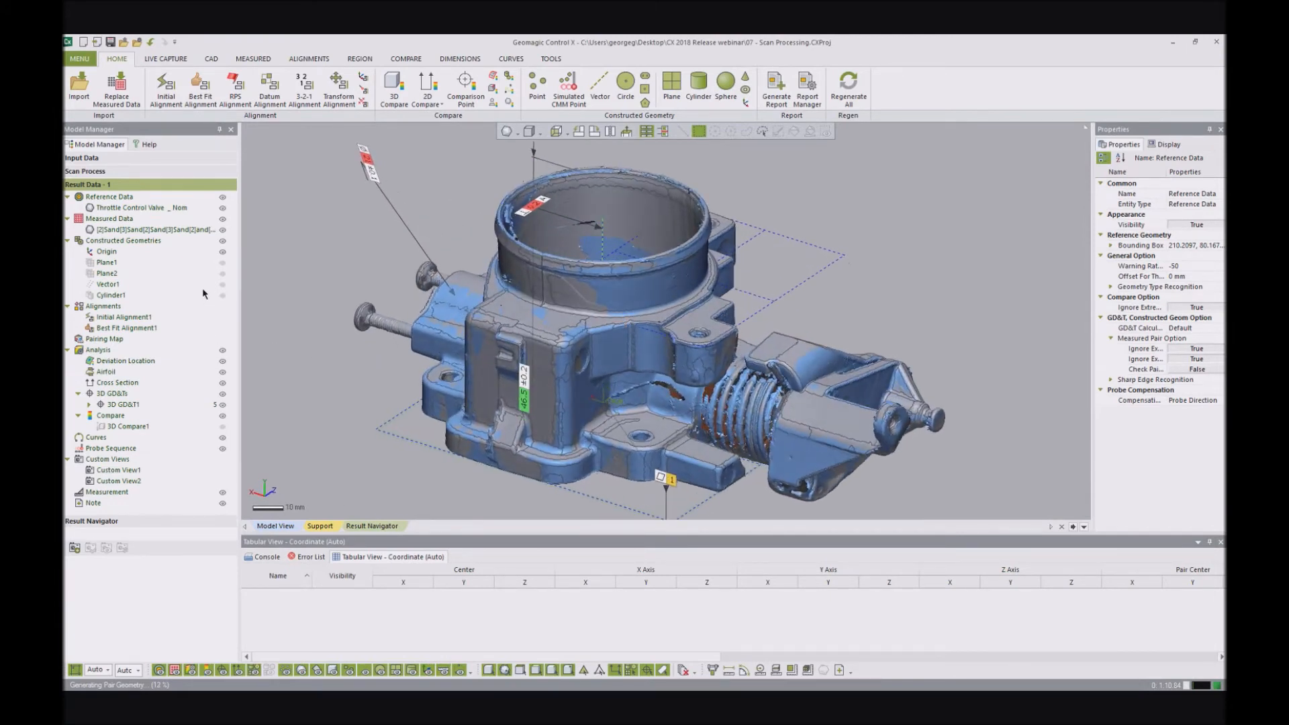
- Hide the measured mesh and examine the dimension and GD&T callouts on the throttle valve reference model from several angles
left_click(222, 230)
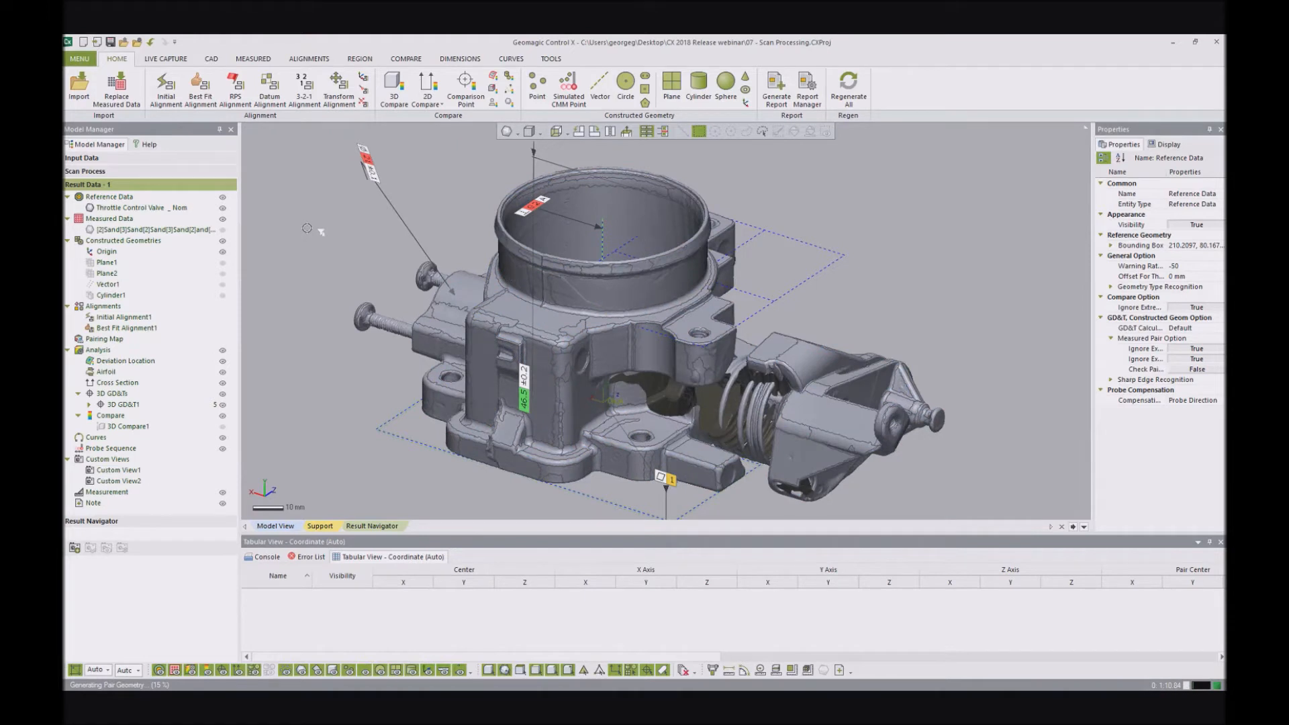
scroll(497, 225, "down", 3)
mouse_move(615, 323)
right_mouse_down()
mouse_move(698, 202)
mouse_move(703, 330)
right_mouse_up()
left_click_drag(512, 432, 456, 432)
left_click_drag(487, 232, 441, 240)
right_click_drag(562, 310, 579, 265)
left_click_drag(574, 261, 720, 206)
right_click_drag(713, 303, 607, 317)
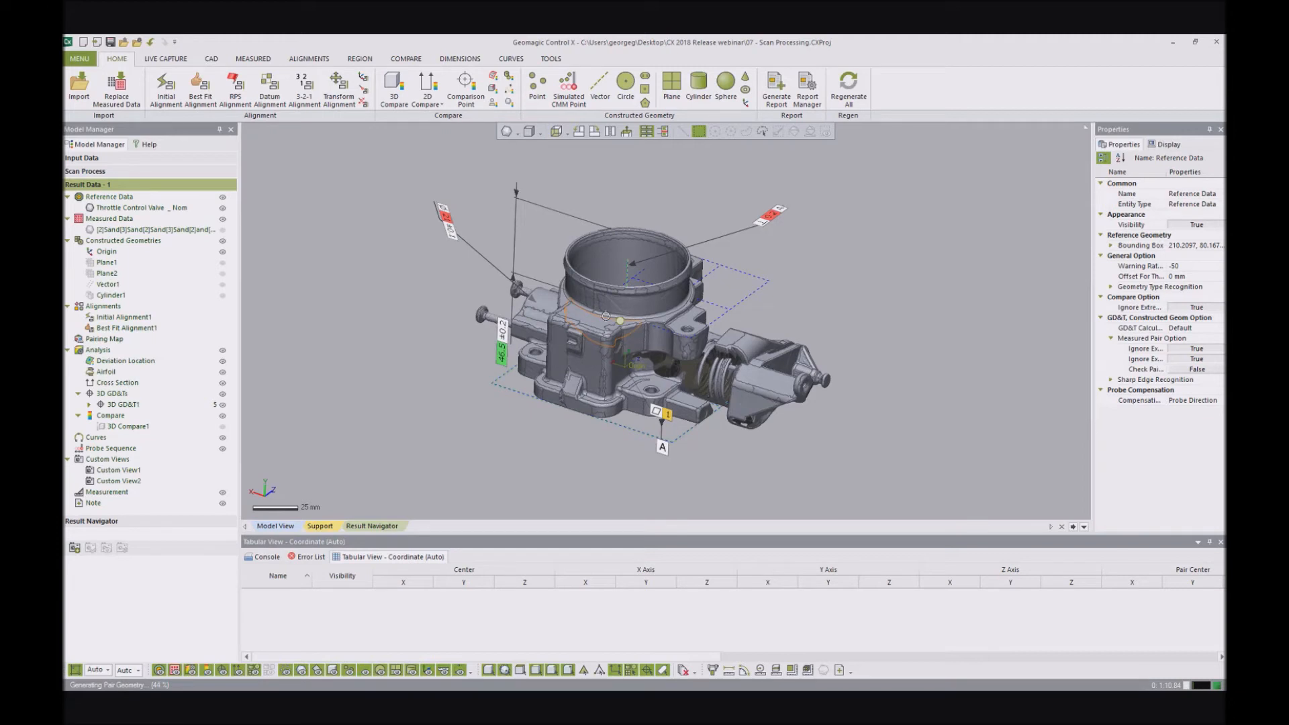
scroll(665, 264, "up", 1)
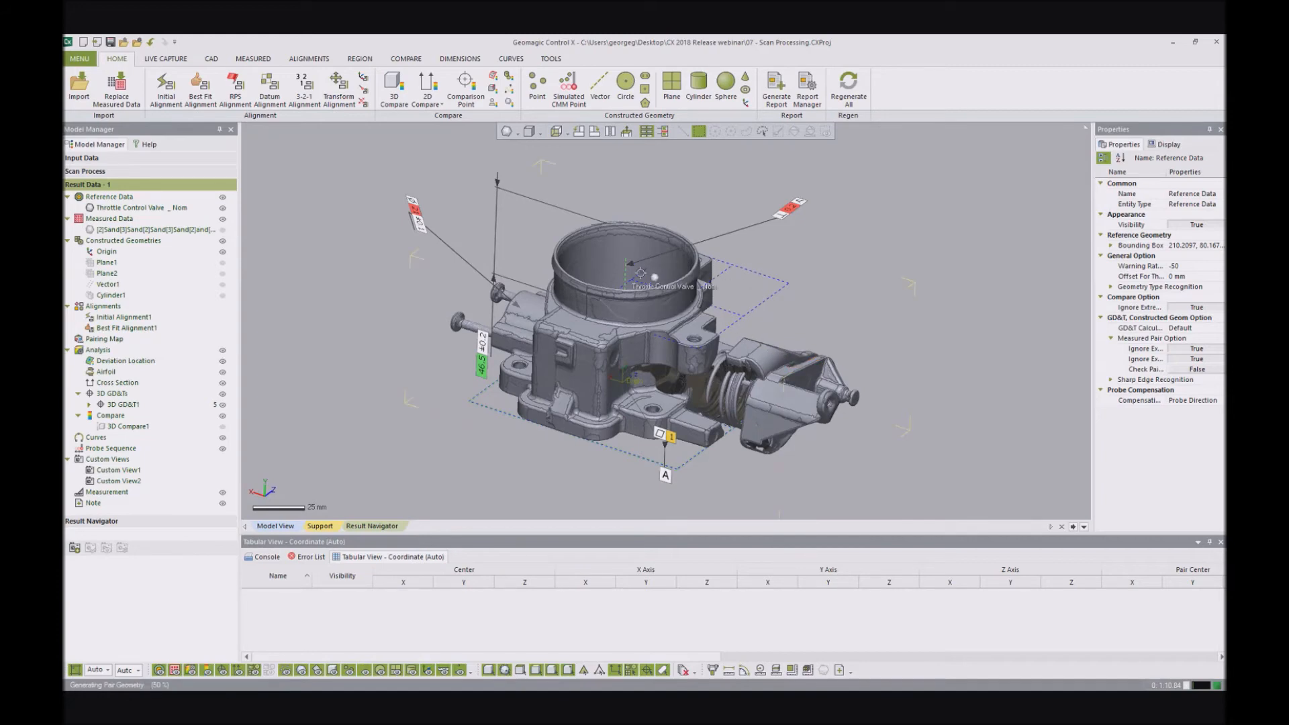
right_click_drag(651, 245, 705, 230)
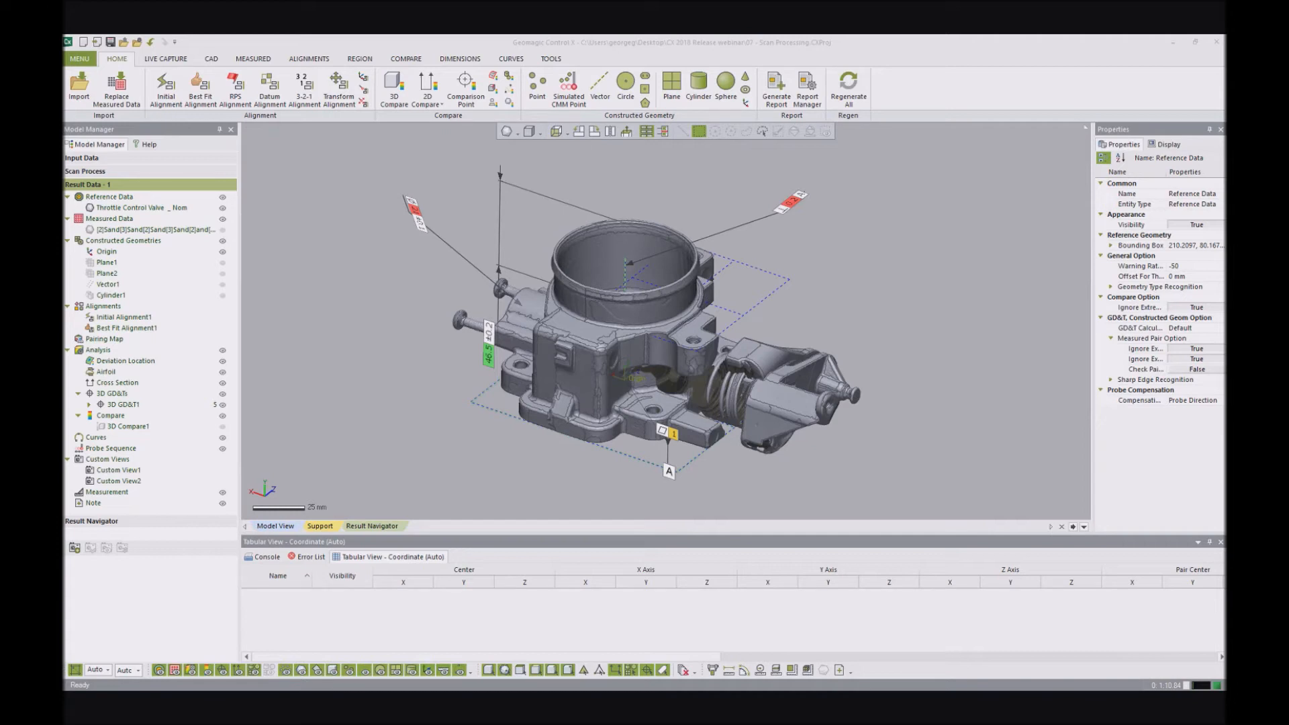
- Open the 08 - Multi-Align project and examine how Best Fit Alignment1 places the TR-13-Bent scan on the TR-13 reference
left_click_drag(62, 576, 386, 388)
left_click(661, 396)
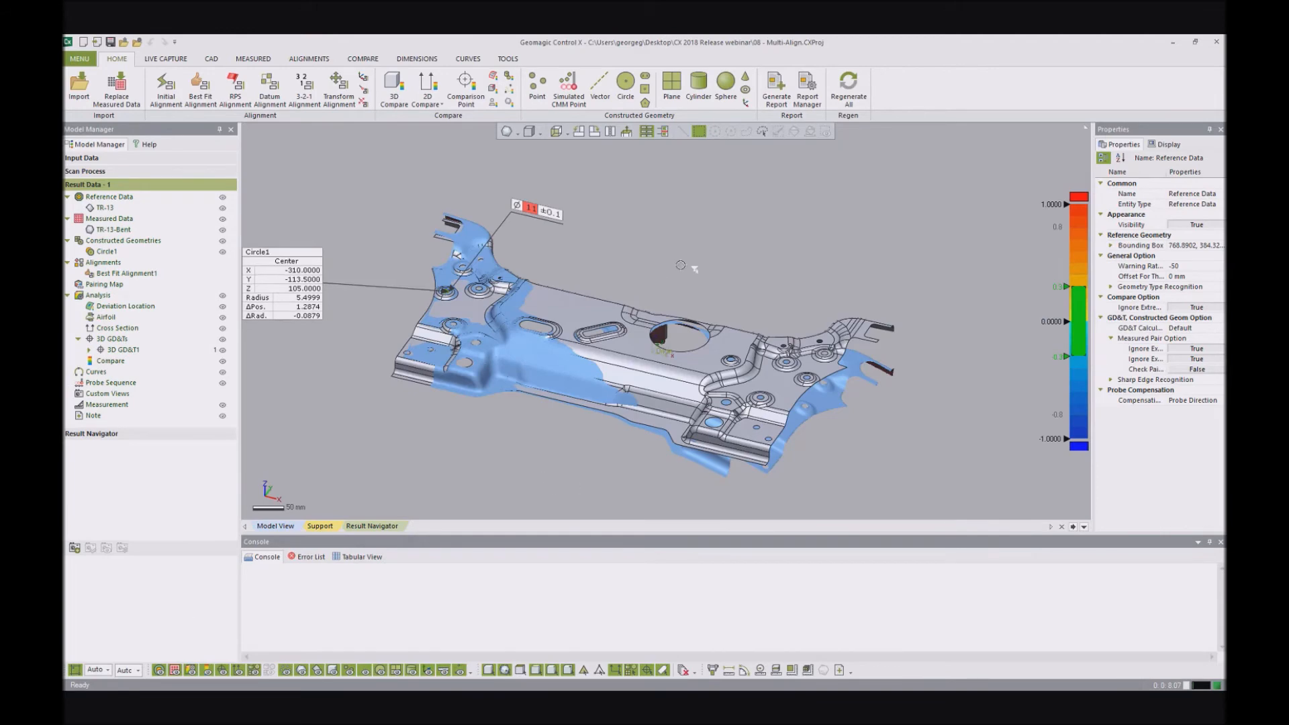
scroll(602, 376, "up", 4)
right_click_drag(603, 376, 643, 341)
scroll(756, 324, "up", 4)
scroll(756, 324, "down", 4)
right_click_drag(756, 324, 835, 348)
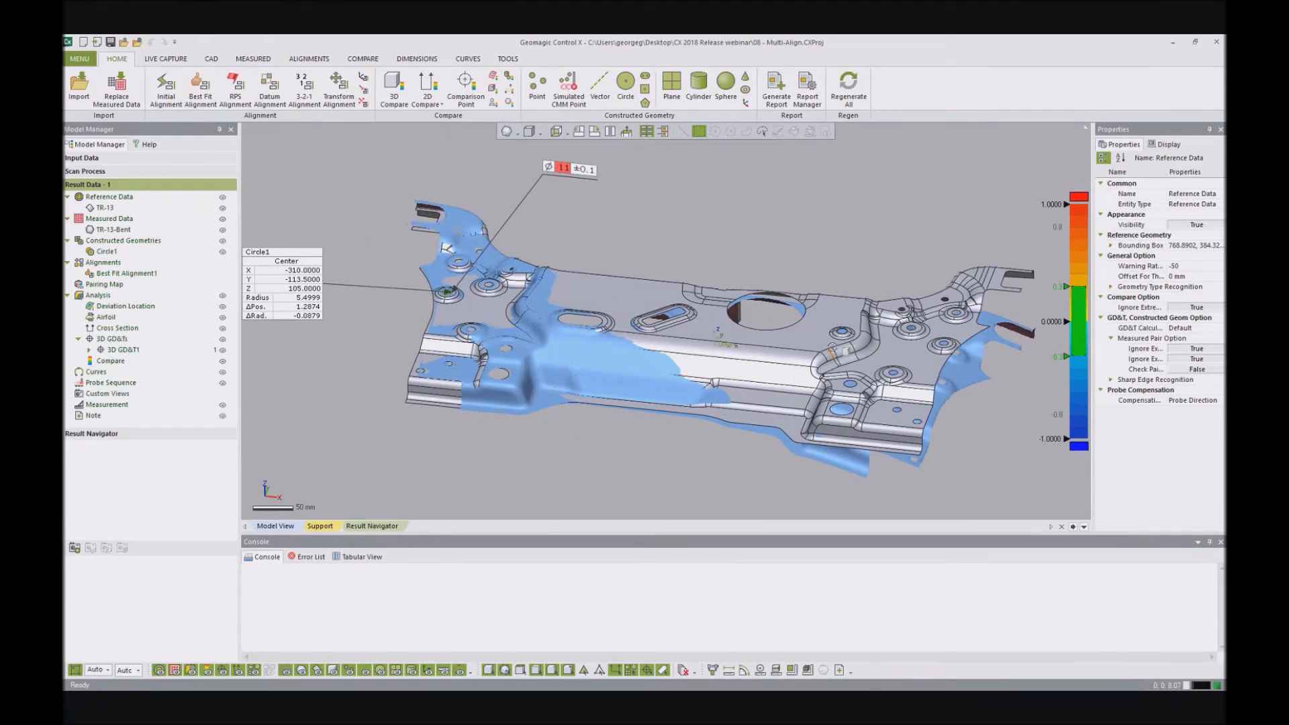
right_click_drag(785, 232, 730, 302)
scroll(730, 302, "down", 2)
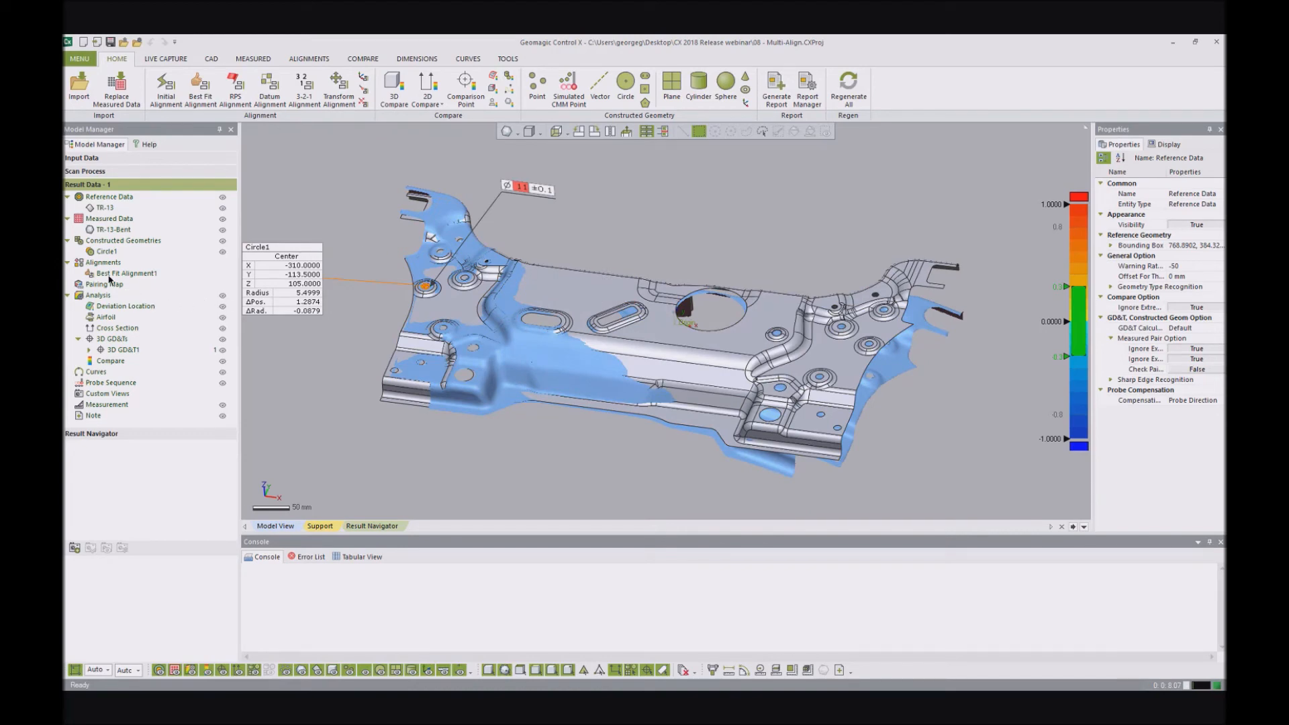
left_click(115, 274)
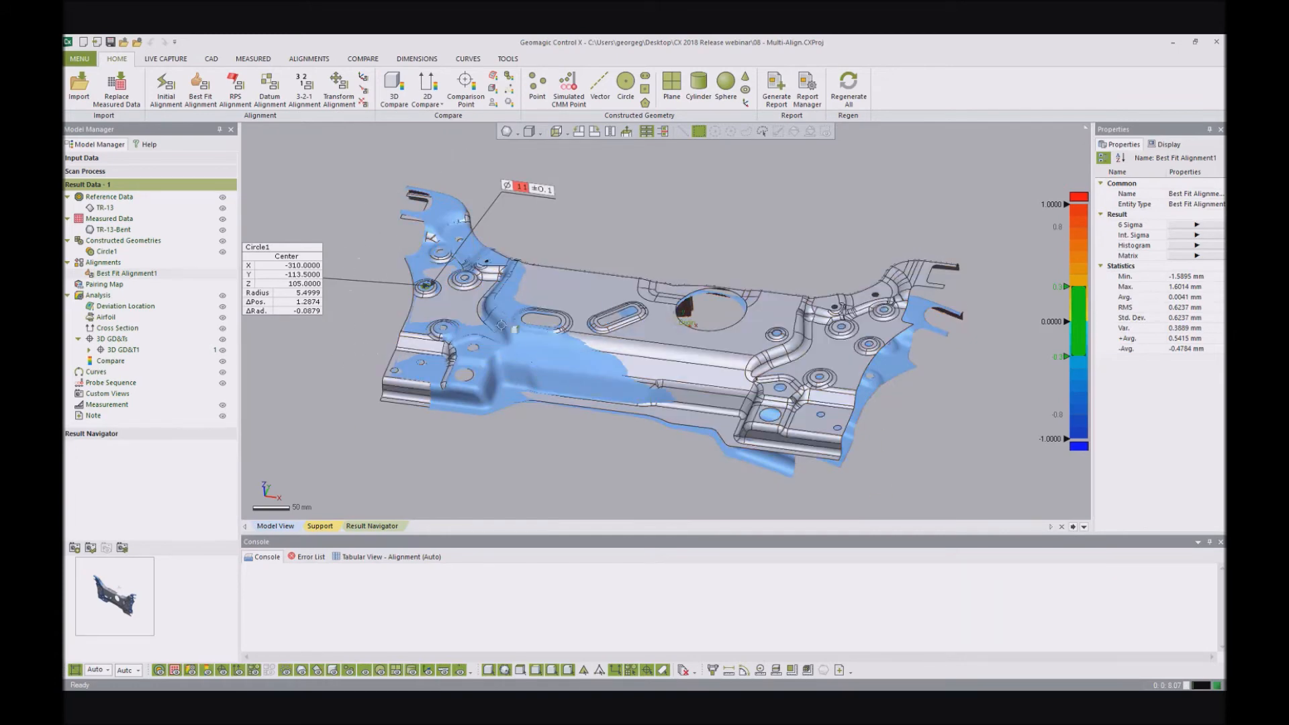
- Start a Best Fit Alignment using selected data only, and select the reference faces of the bracket's right end in front view
scroll(545, 246, "down", 2)
right_click_drag(546, 246, 625, 333)
mouse_move(792, 334)
right_mouse_down()
mouse_move(812, 328)
mouse_move(784, 343)
right_mouse_up()
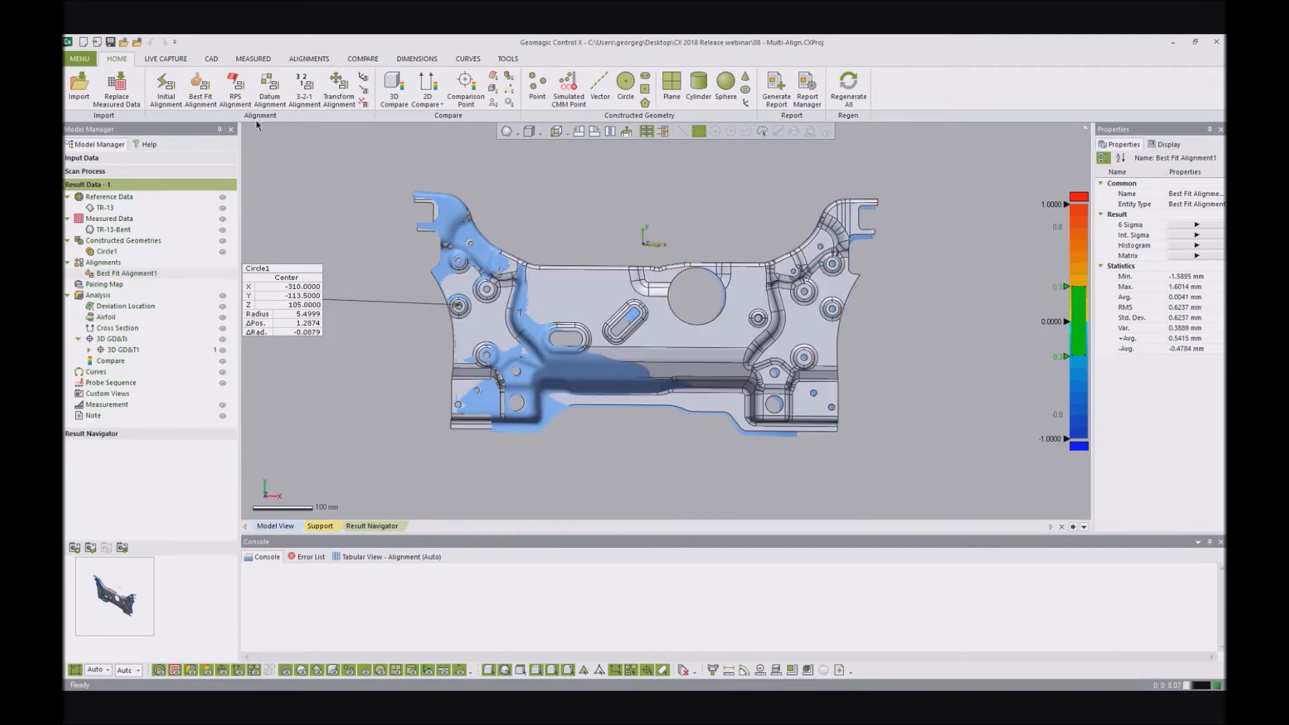
left_click(200, 87)
left_click(309, 353)
mouse_move(908, 168)
left_mouse_down()
mouse_move(762, 457)
mouse_move(772, 459)
left_mouse_up()
- Refine the alignment selection by leaving out stray central faces, including those around the small hole beside the large round opening
left_click(757, 329)
left_click(757, 329)
scroll(757, 327, "up", 2)
left_click(728, 327)
left_click(723, 412)
scroll(754, 275, "up", 5)
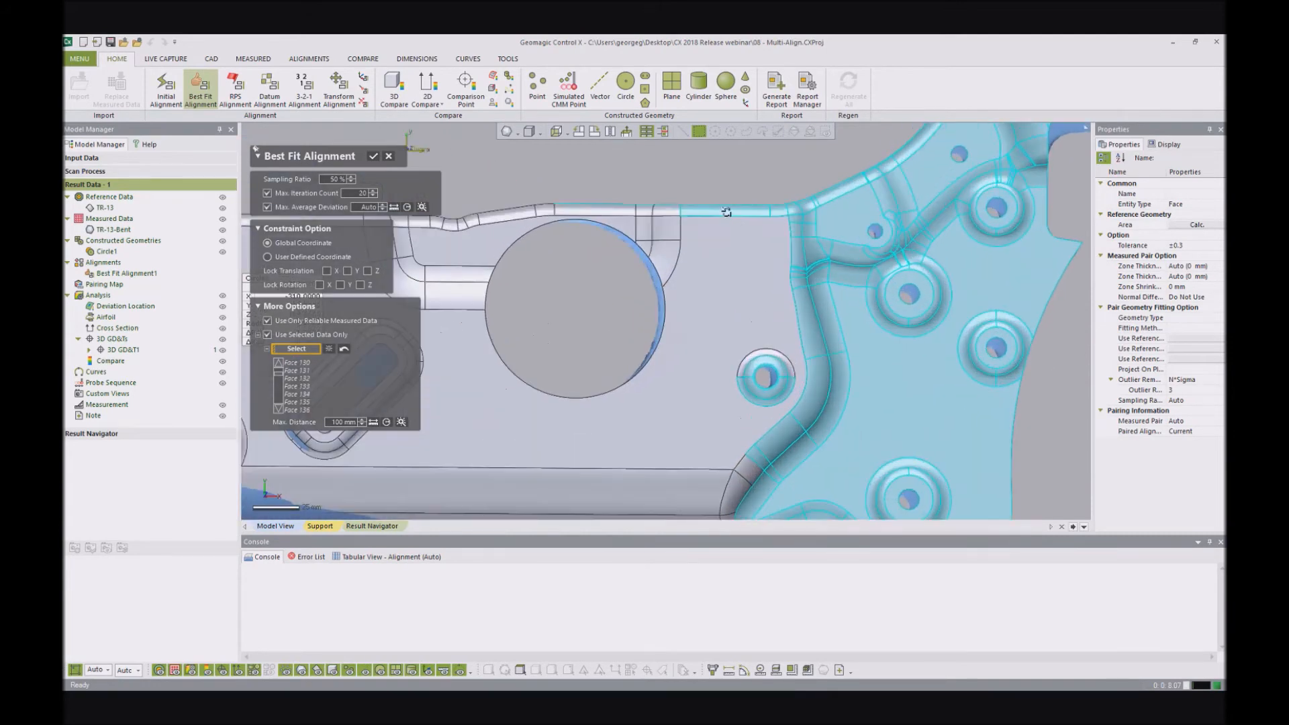
scroll(762, 370, "up", 3)
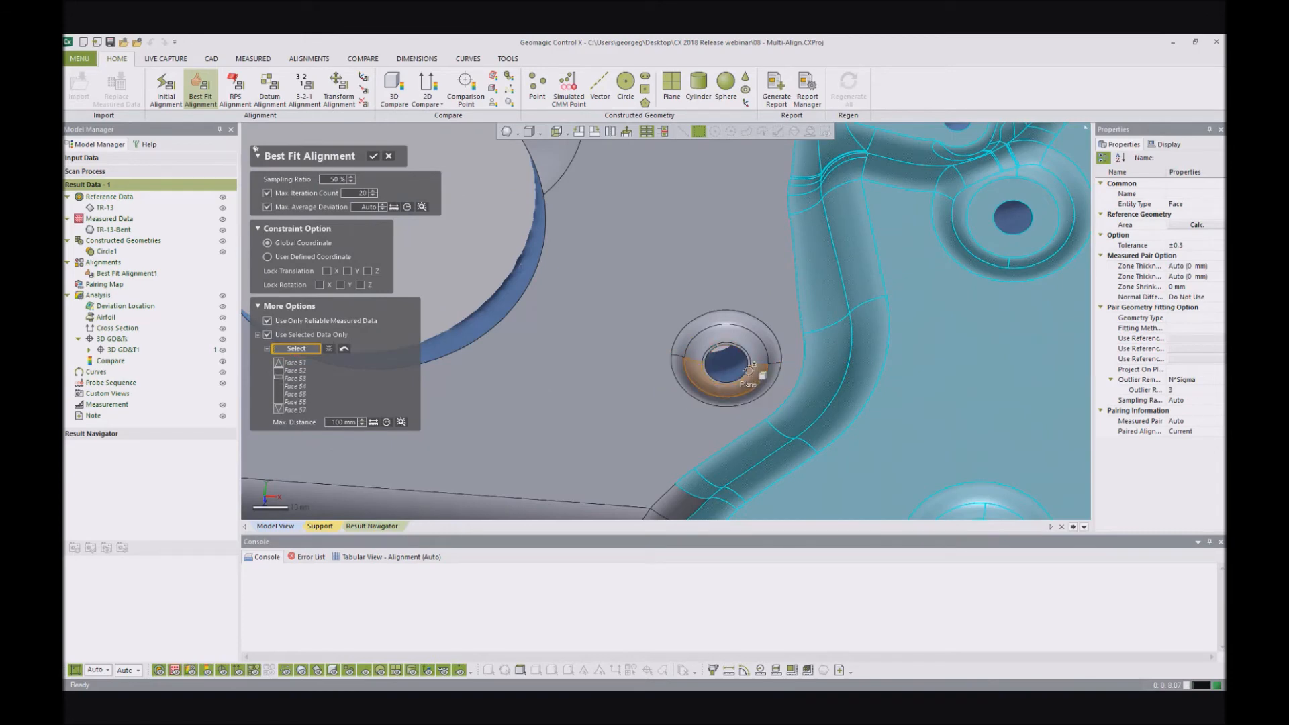
scroll(710, 363, "down", 8)
scroll(712, 436, "up", 4)
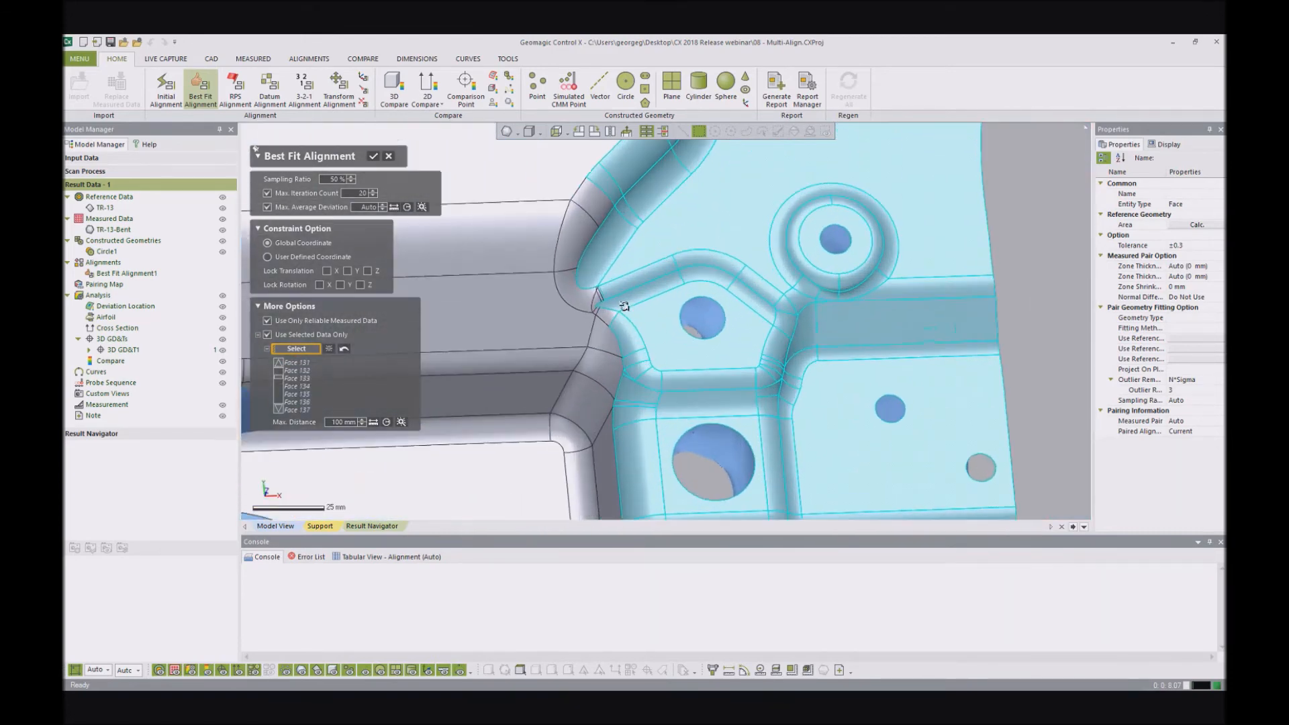
- Add the transition faces where the central channel meets the right end, apply the Best Fit Alignment, and accept rebuilding 3D GD&T1
left_click(571, 294)
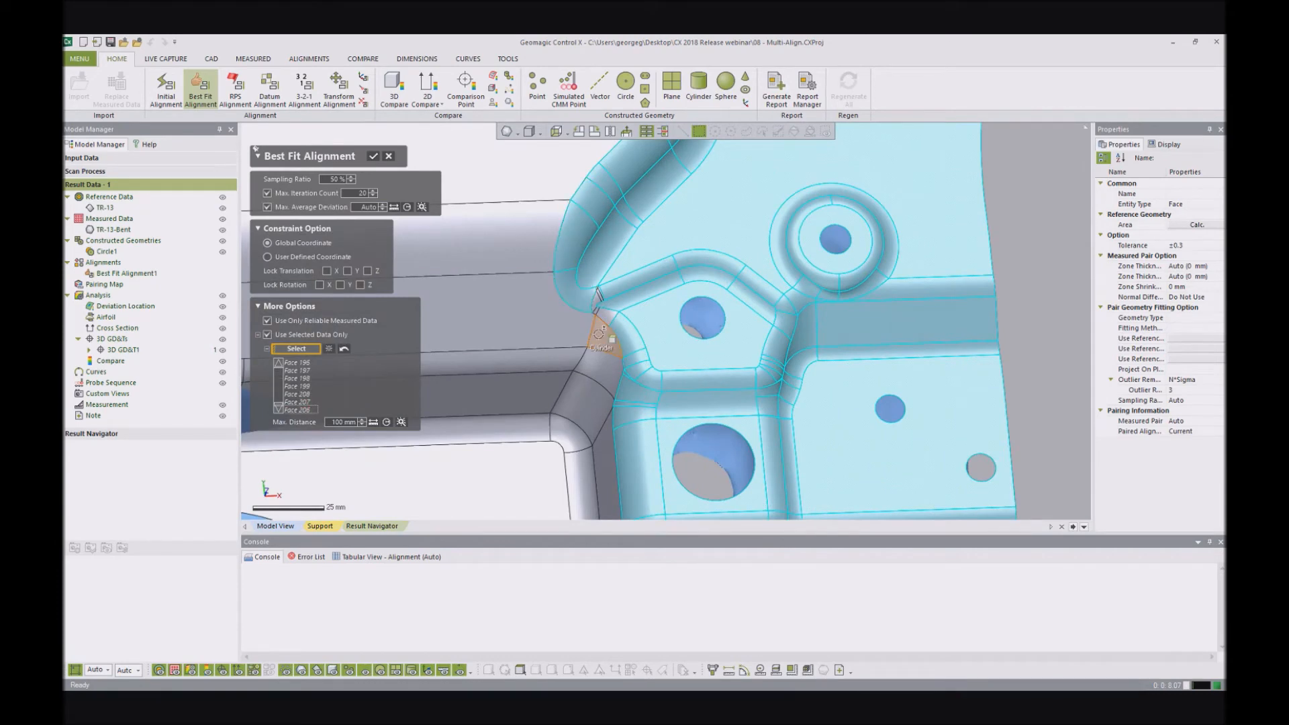
left_click(603, 339)
left_click(609, 379)
left_click(597, 414)
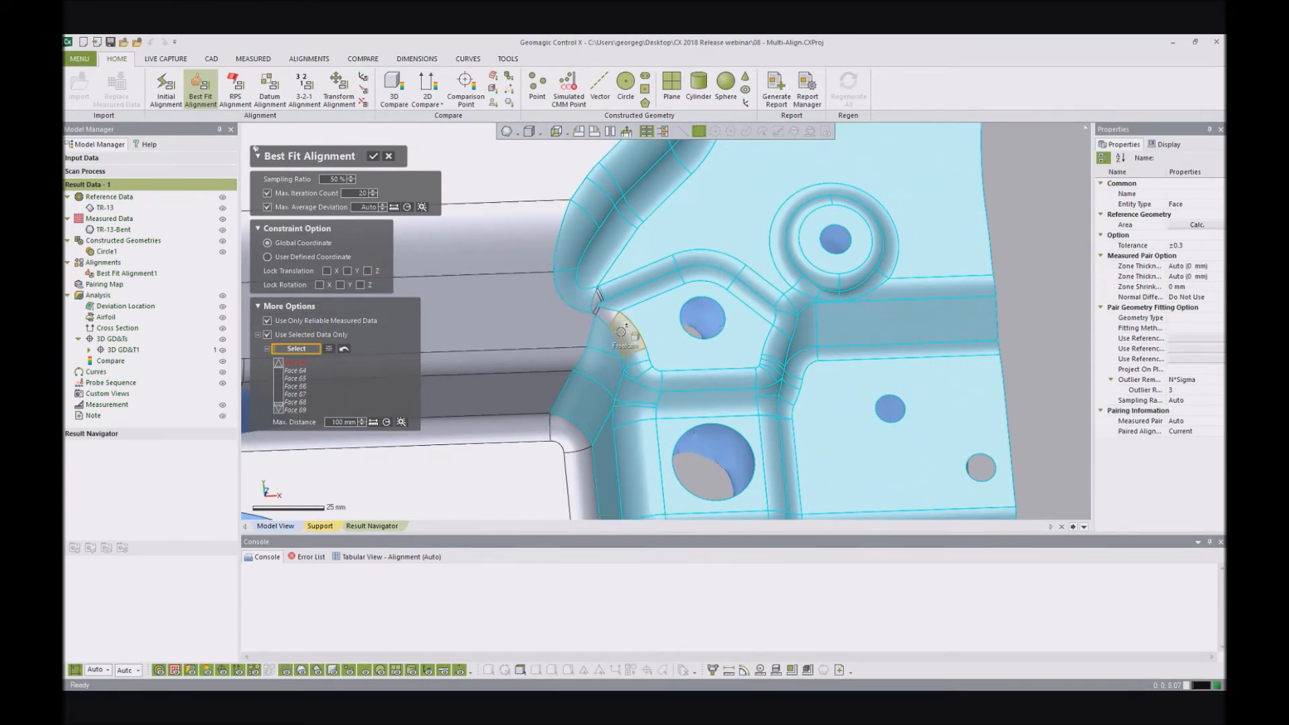
scroll(563, 264, "up", 5)
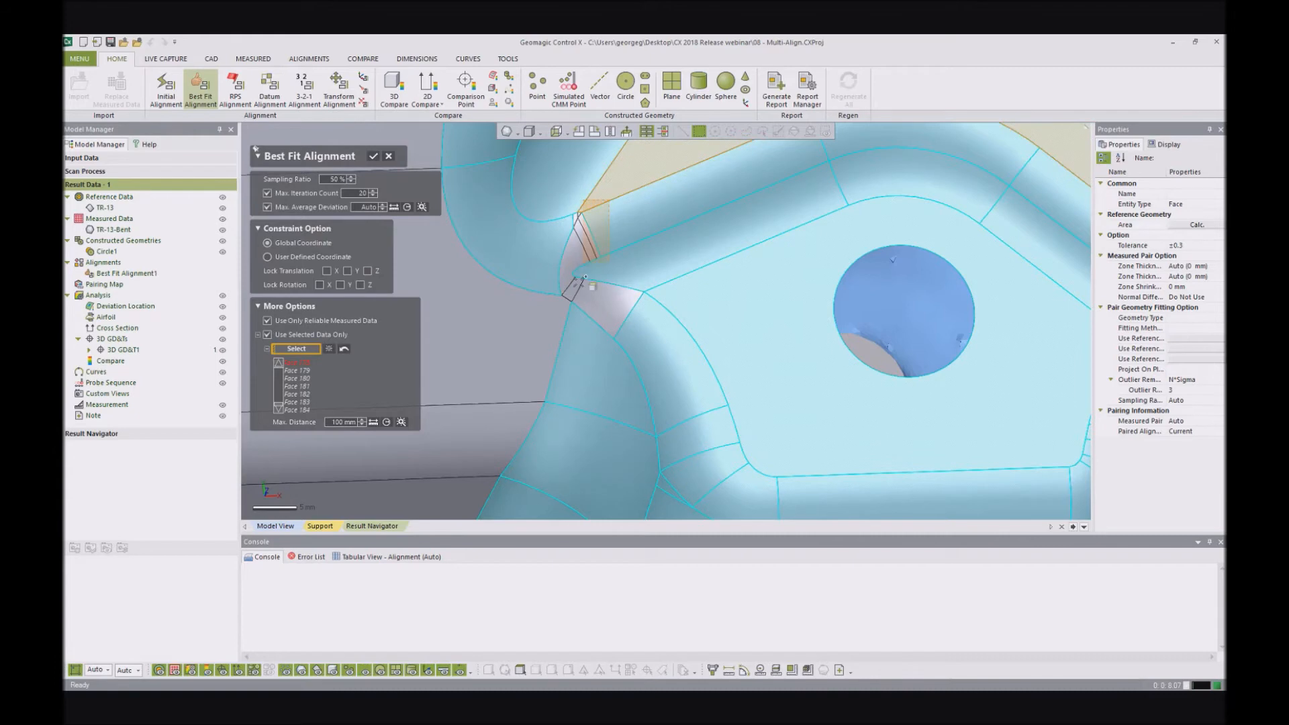
scroll(756, 363, "down", 5)
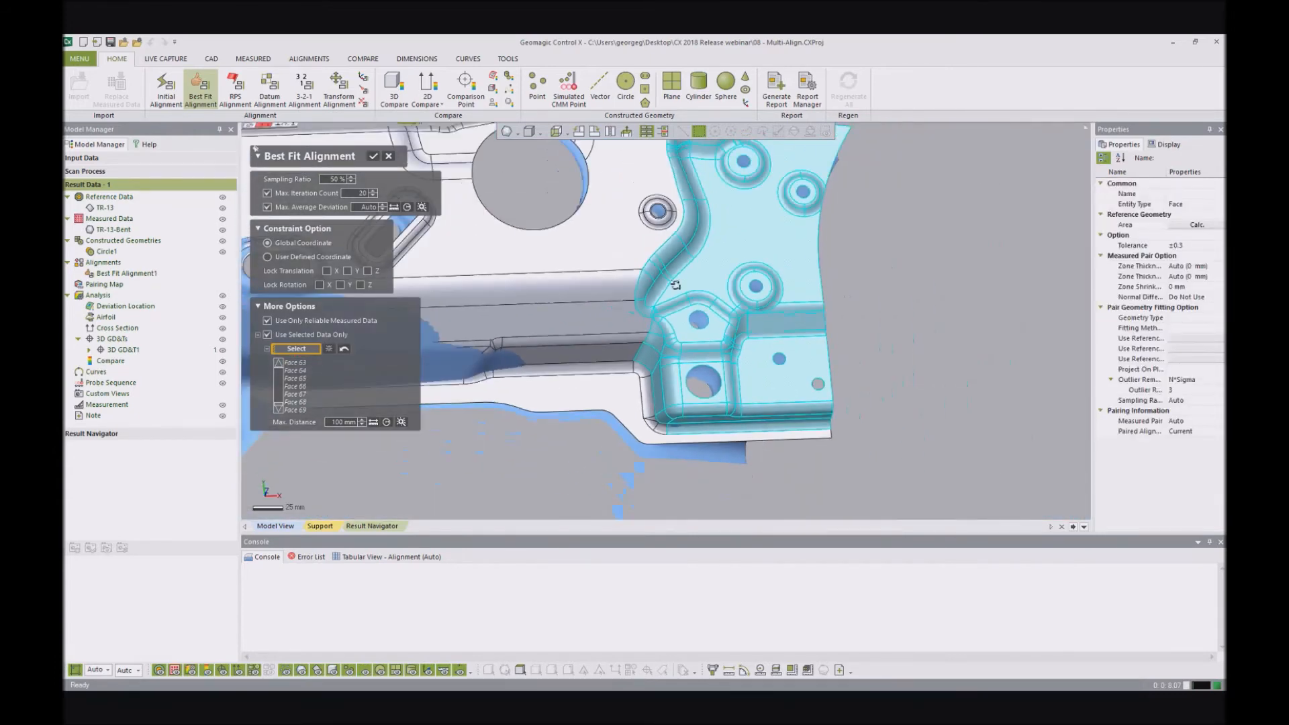
scroll(704, 359, "down", 4)
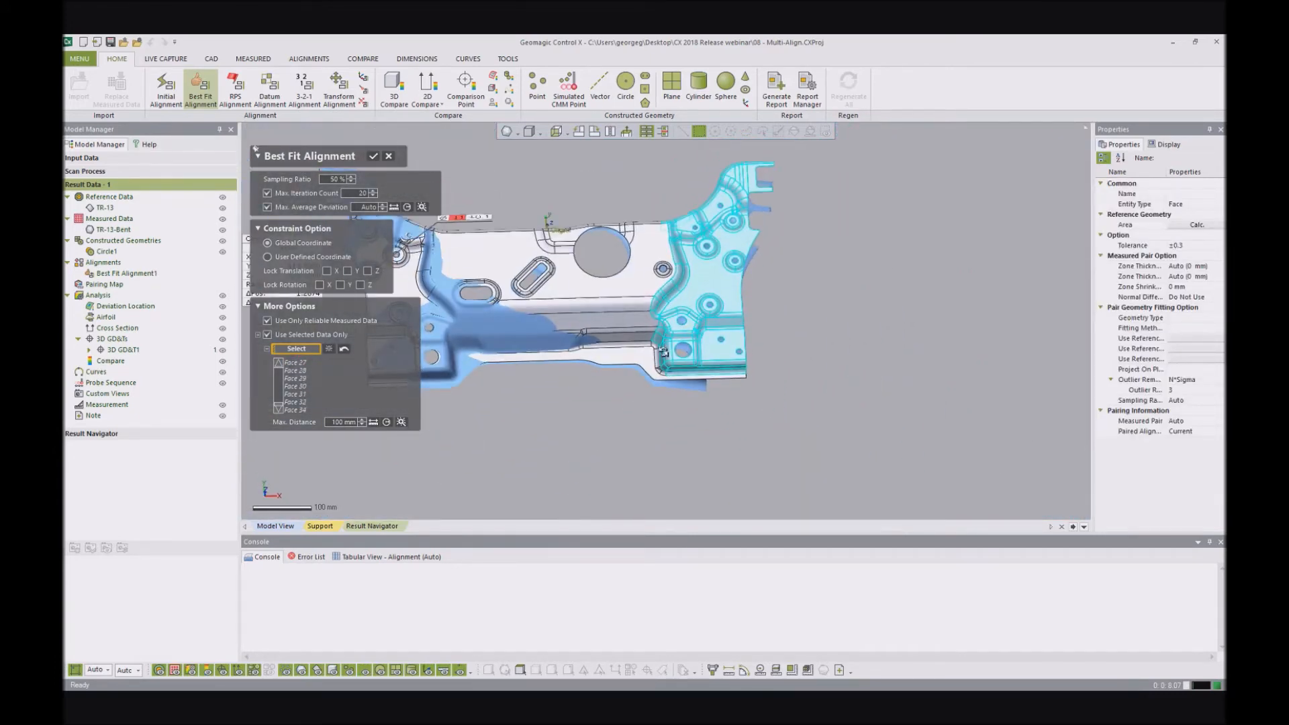
left_click(373, 157)
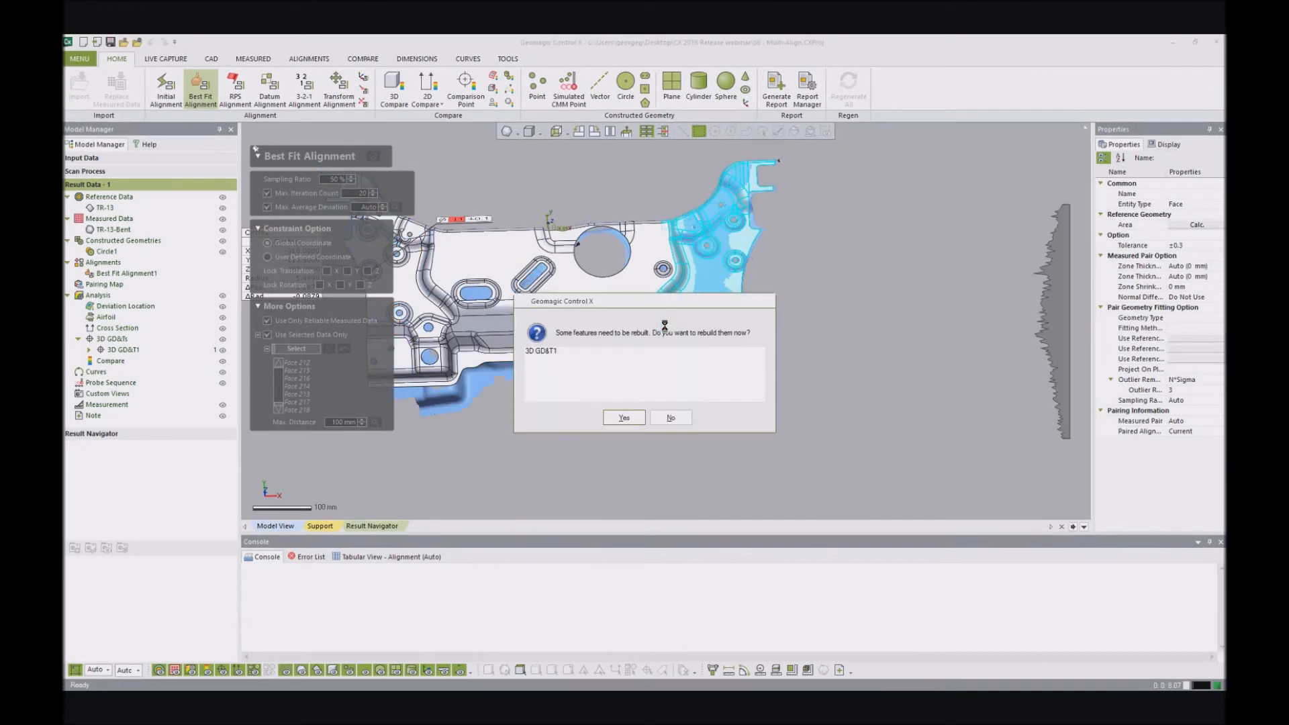
left_click(624, 418)
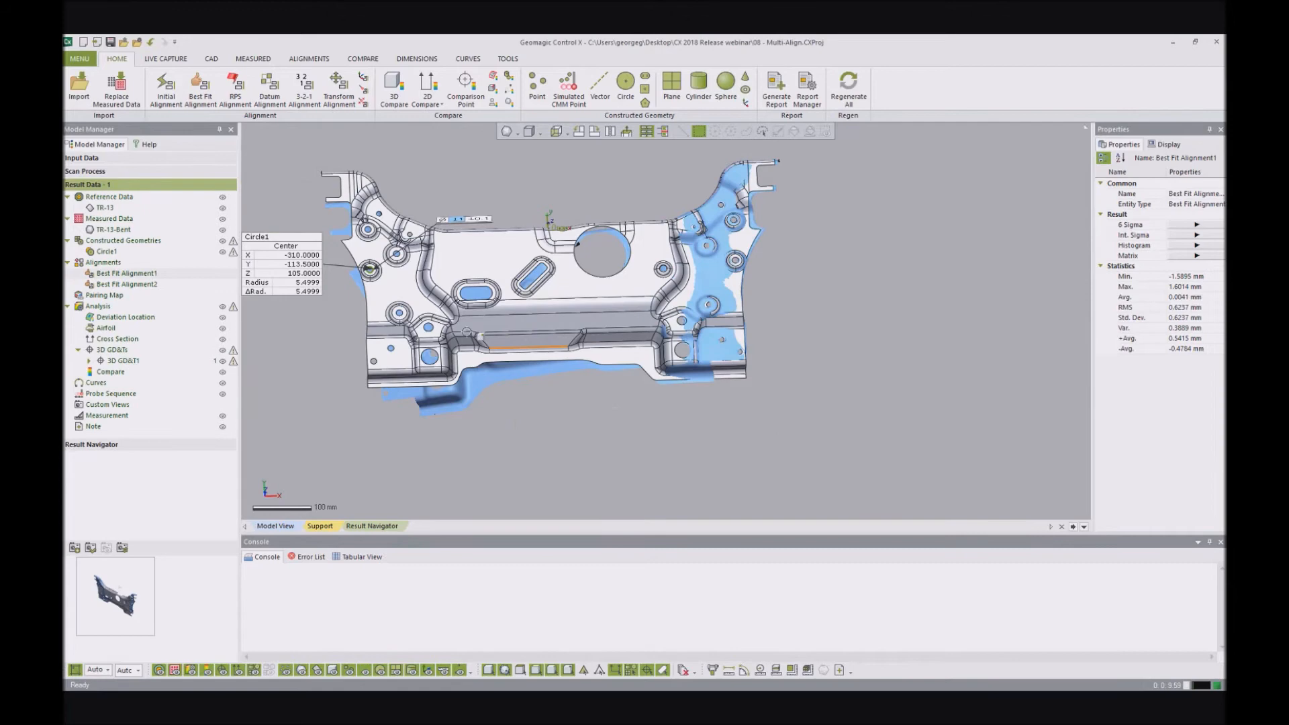
- Examine the bent end of the scan under the new alignment, including Circle1 and its radial dimension
scroll(678, 343, "up", 3)
right_click_drag(679, 342, 712, 222)
right_click_drag(426, 245, 584, 282, "ctrl")
scroll(625, 336, "up", 3)
mouse_move(648, 361)
right_mouse_down()
mouse_move(646, 344)
mouse_move(650, 380)
right_mouse_up()
left_click(628, 363)
scroll(632, 367, "down", 4)
scroll(650, 380, "up", 4)
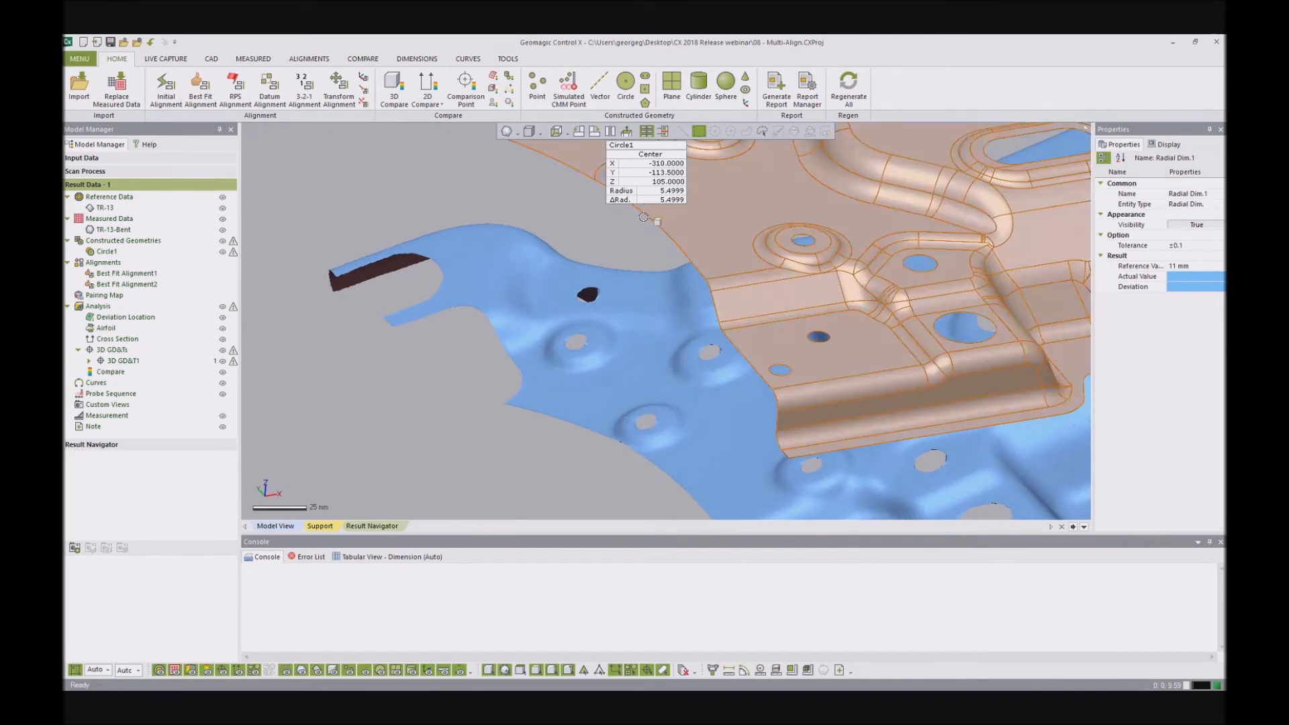
scroll(853, 296, "down", 8)
right_click_drag(862, 285, 866, 279)
scroll(832, 277, "up", 3)
right_click_drag(803, 308, 726, 266)
left_click(614, 220)
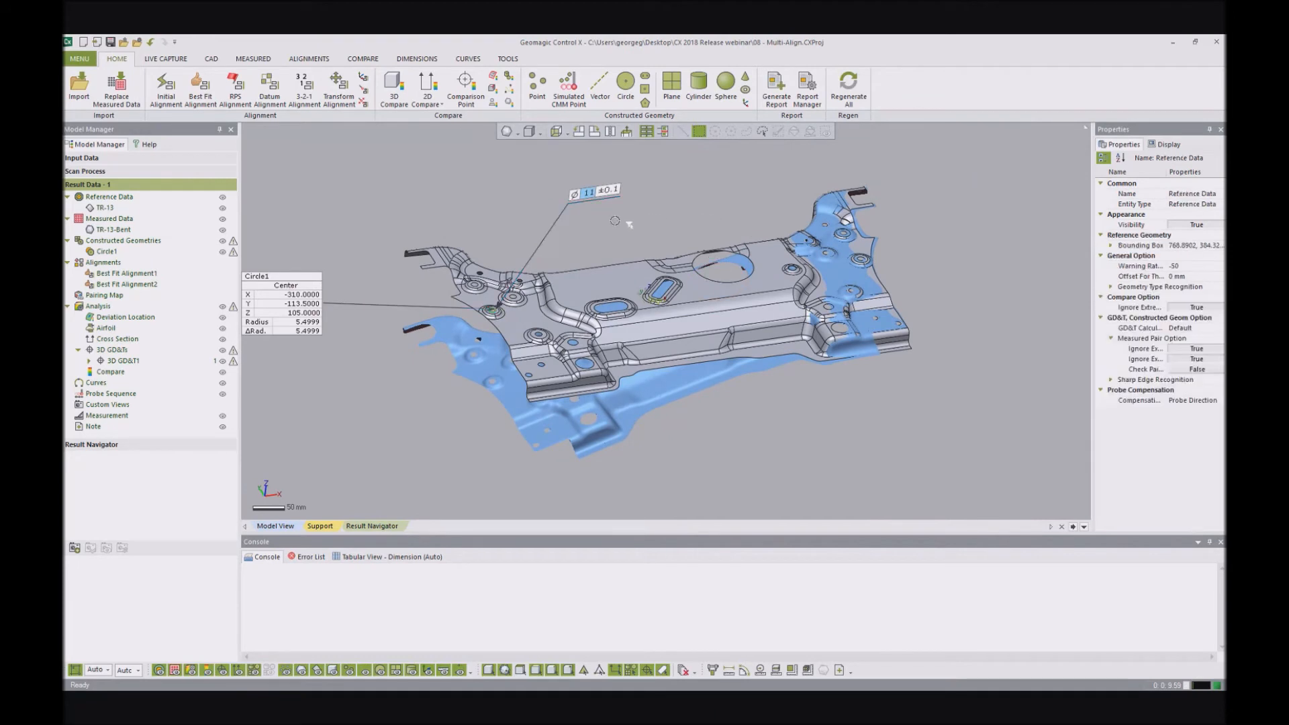
- Open the Pairing Manager for group searching and select the reference faces of the bracket's left end in front view
left_click(505, 59)
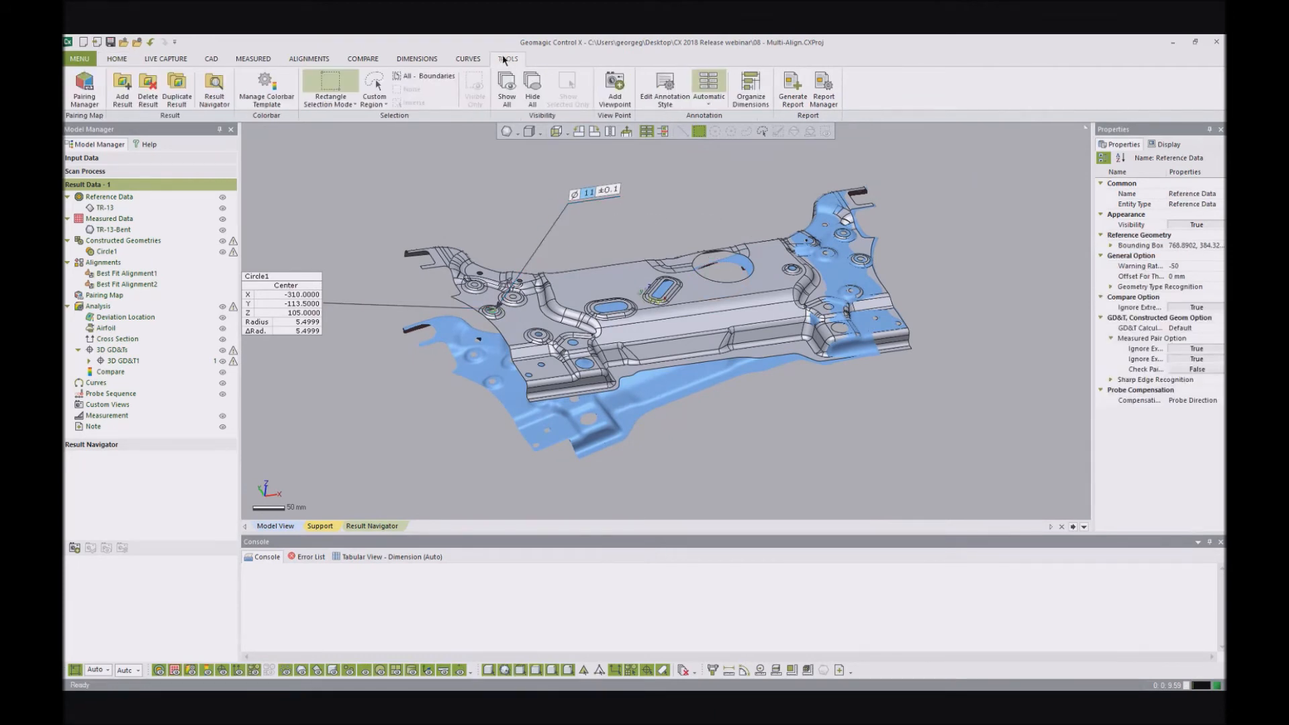
left_click(89, 96)
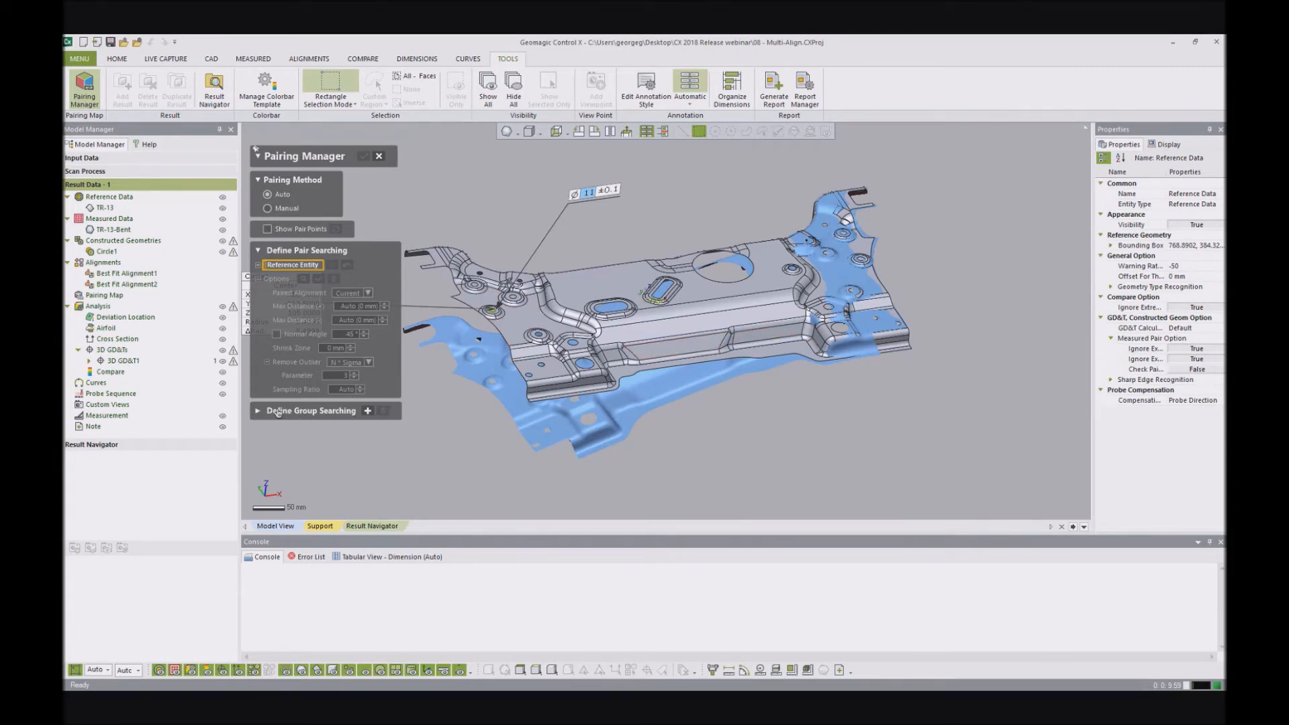
left_click(368, 411)
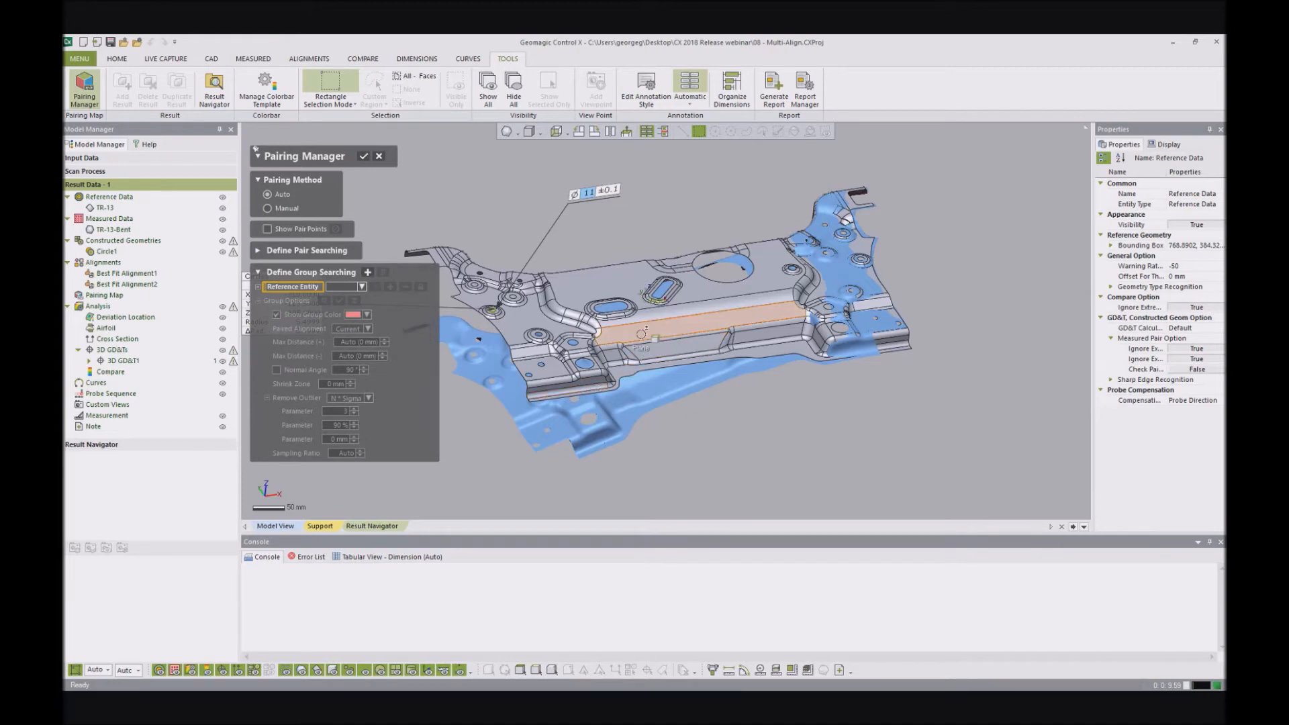
right_click_drag(723, 248, 711, 392)
right_click_drag(688, 275, 681, 310)
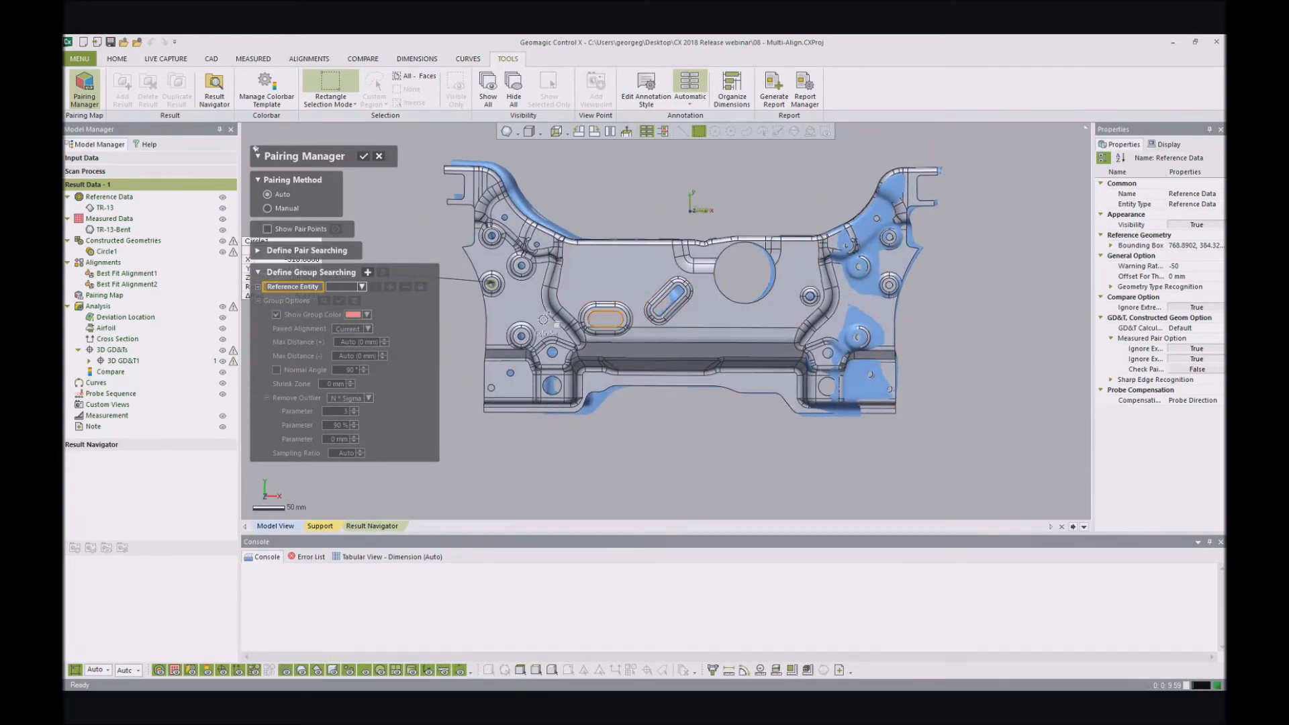
left_click_drag(496, 425, 557, 441)
scroll(594, 383, "up", 3)
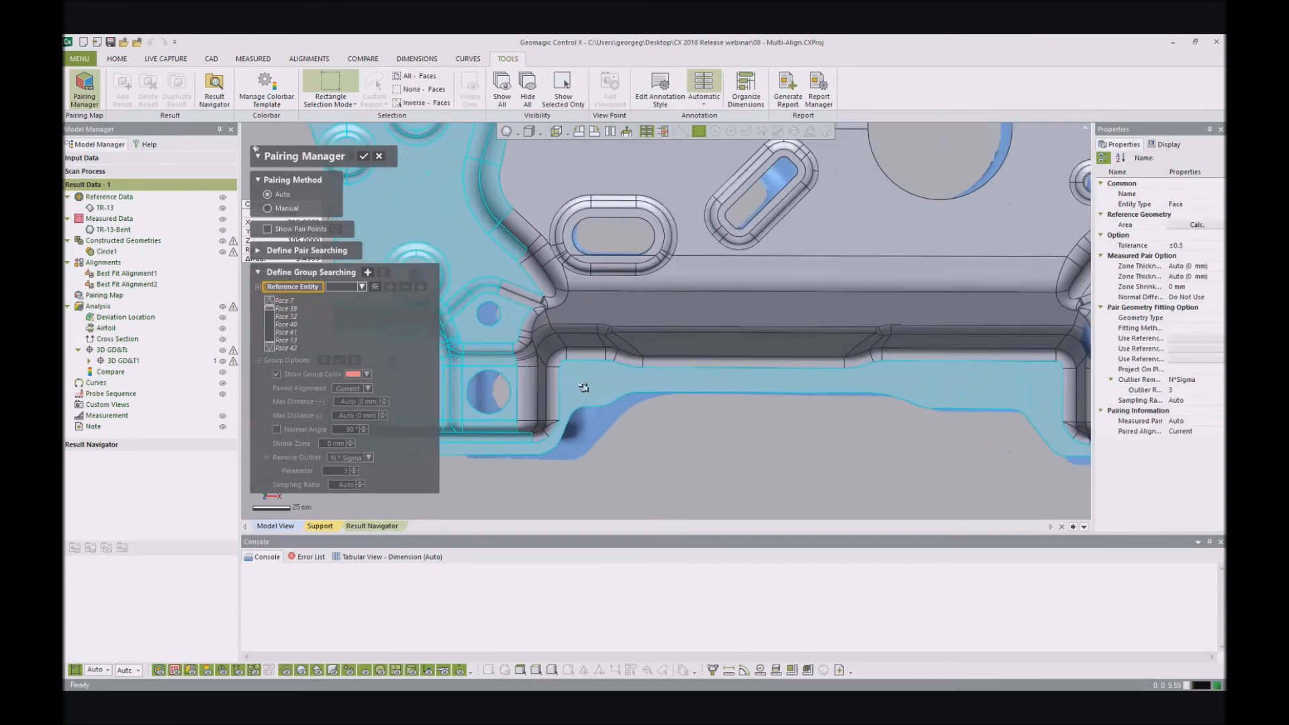
- Refine the group selection by adding the left end's transition faces and leaving out the large central plate and lower flange faces
left_click_drag(486, 199, 542, 444)
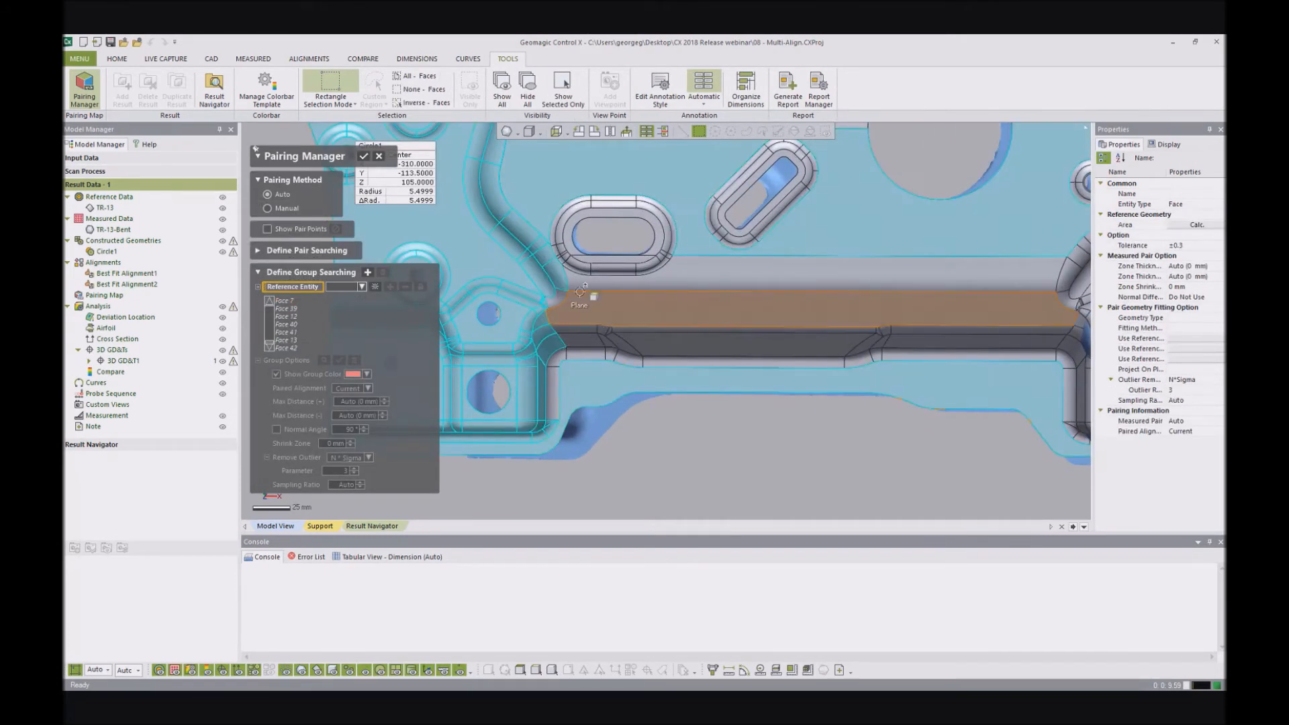
left_click(560, 357)
scroll(715, 446, "down", 1)
left_click(625, 378)
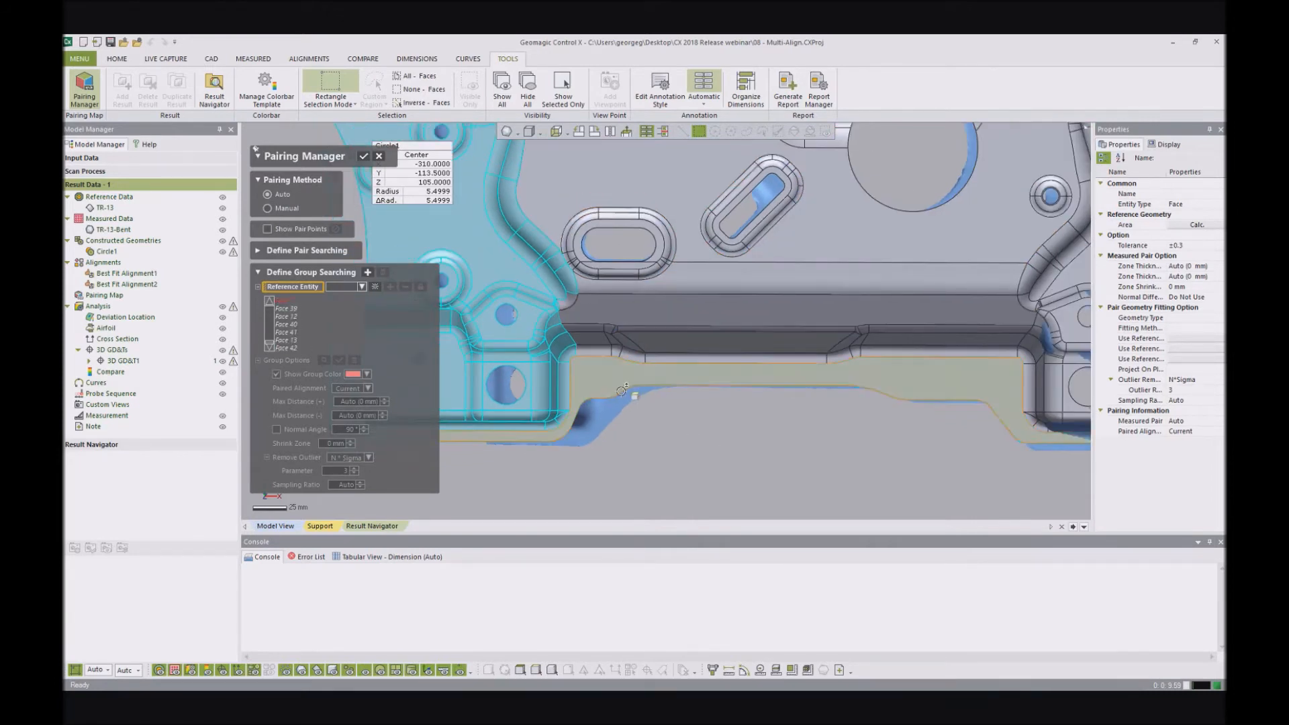
scroll(717, 486, "down", 1)
left_click(610, 370)
scroll(793, 449, "down", 3)
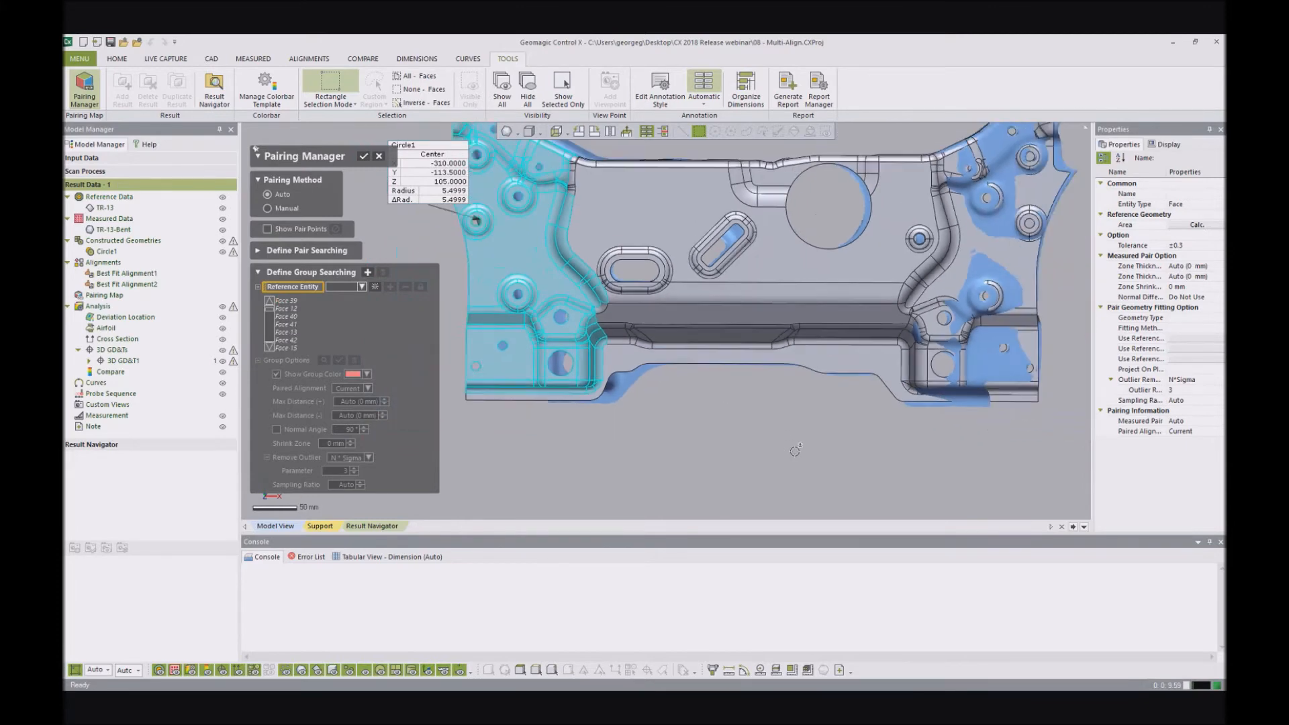
right_click_drag(797, 444, 711, 408)
scroll(710, 409, "down", 2)
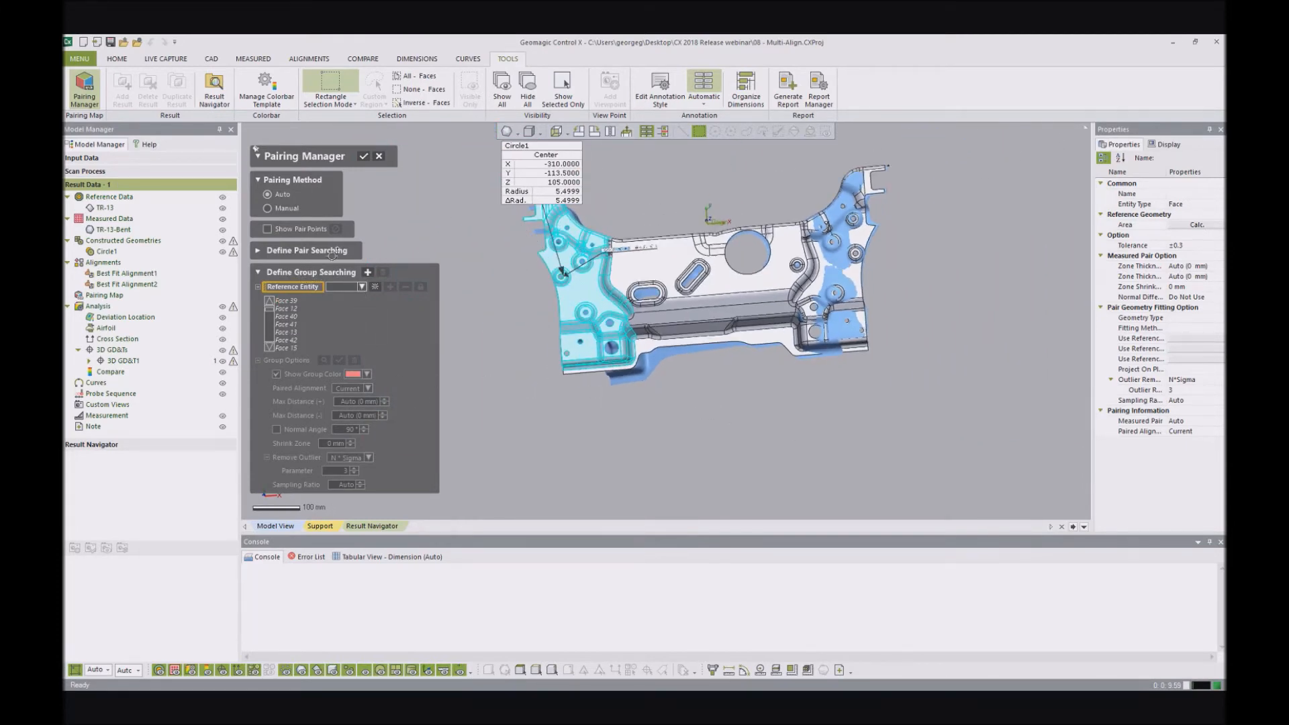
scroll(593, 317, "up", 5)
right_click_drag(593, 318, 691, 196)
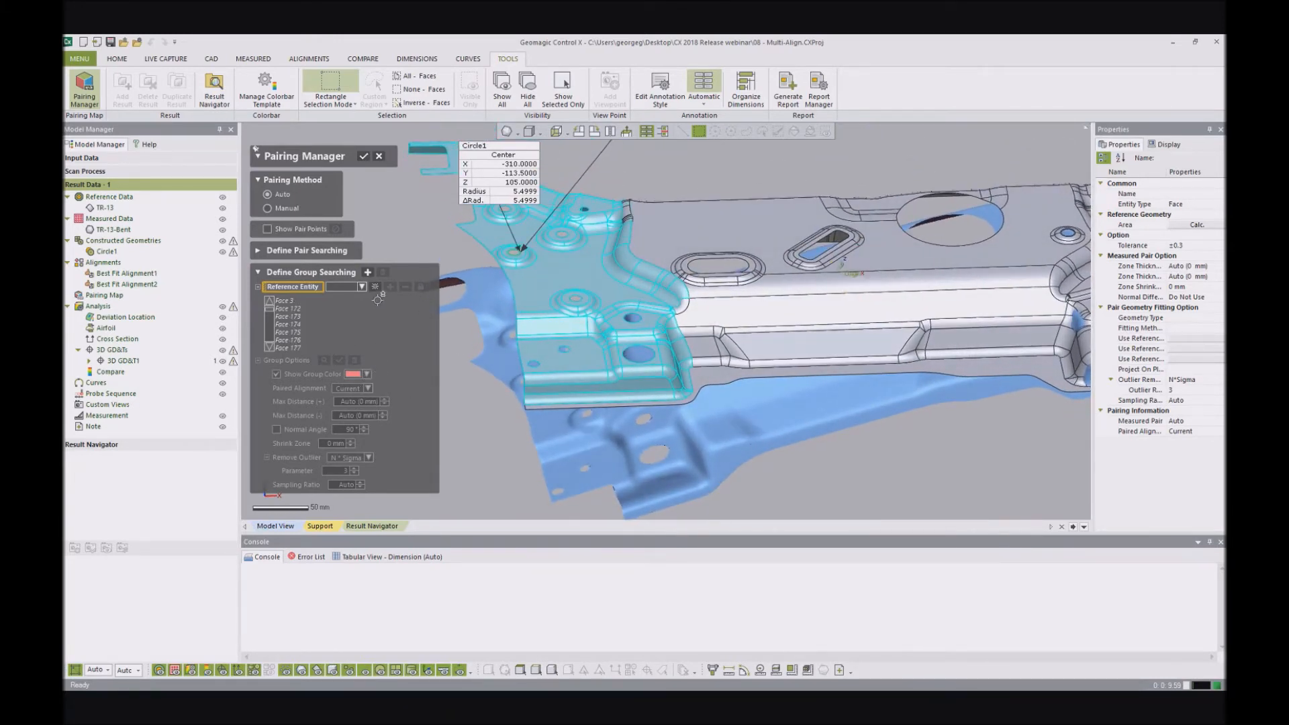
- Create a new search group for the selected faces of the bracket's left end
left_click(361, 287)
left_click(406, 272)
left_click(368, 273)
left_click(404, 287)
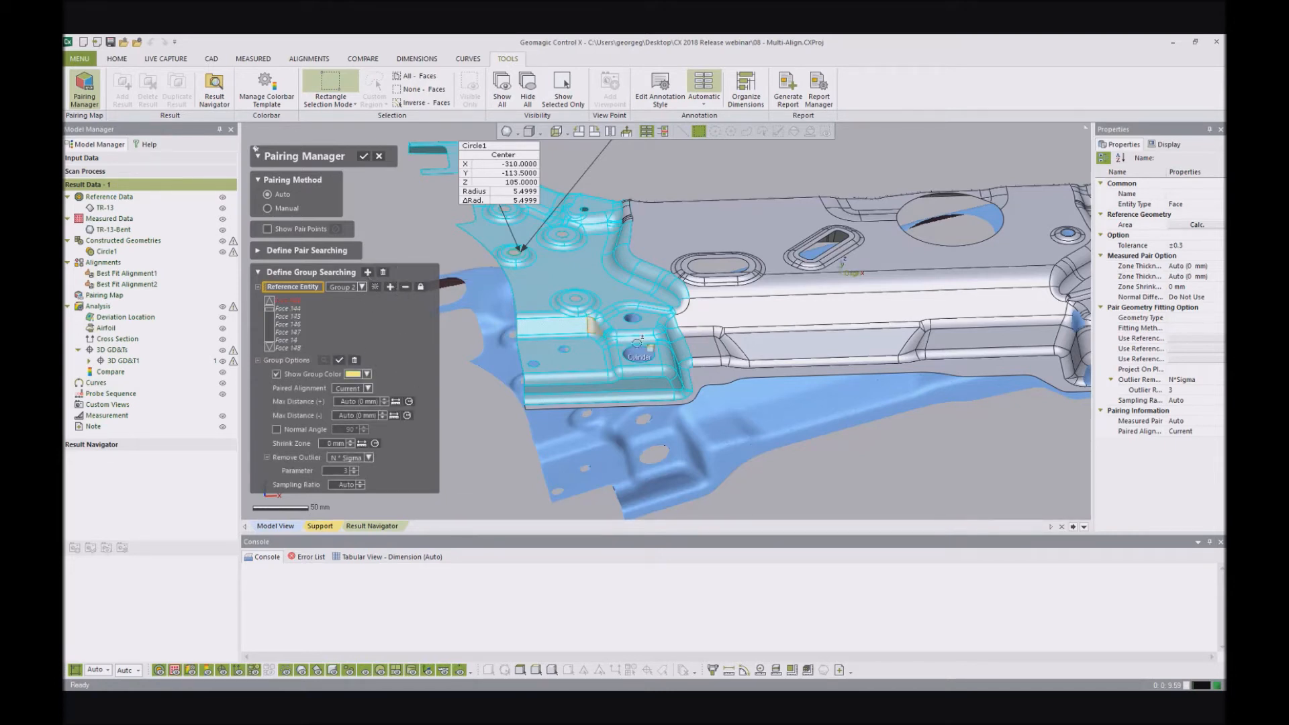
- Set the left-end group's paired alignment to Best Fit Alignment1 and add the selected faces to the group
left_click(367, 389)
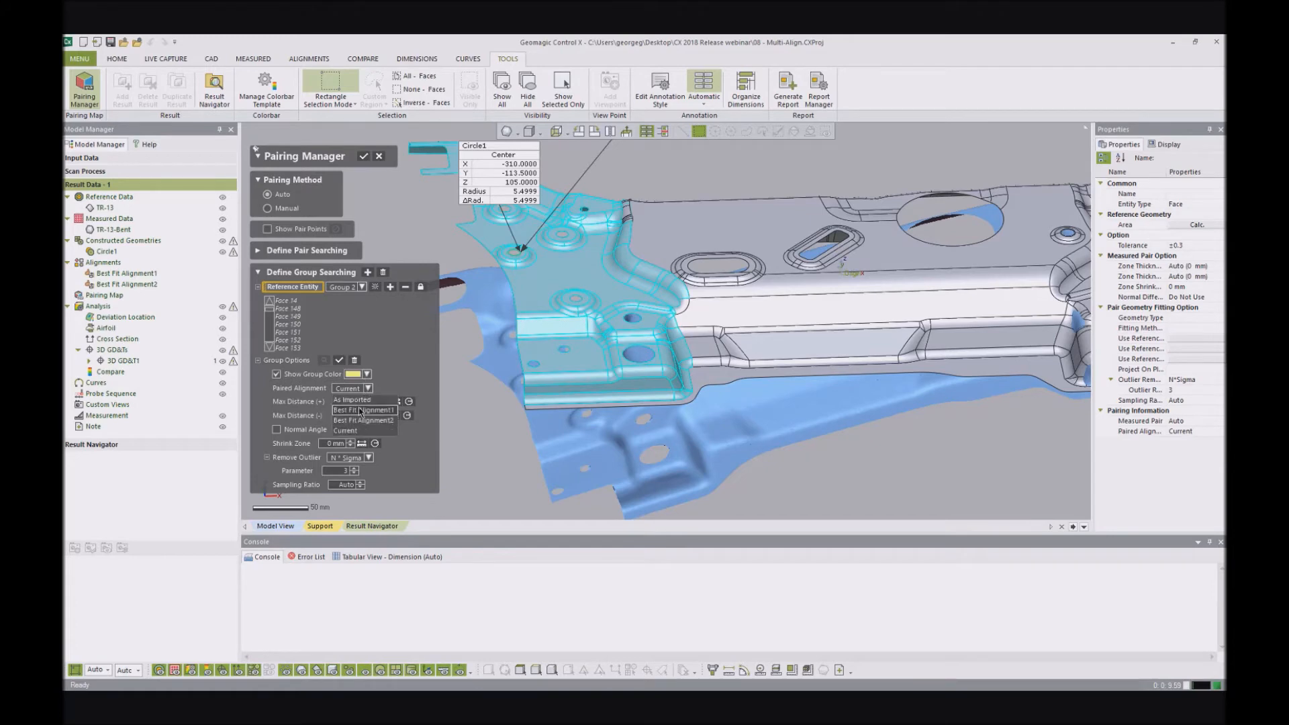
left_click(362, 407)
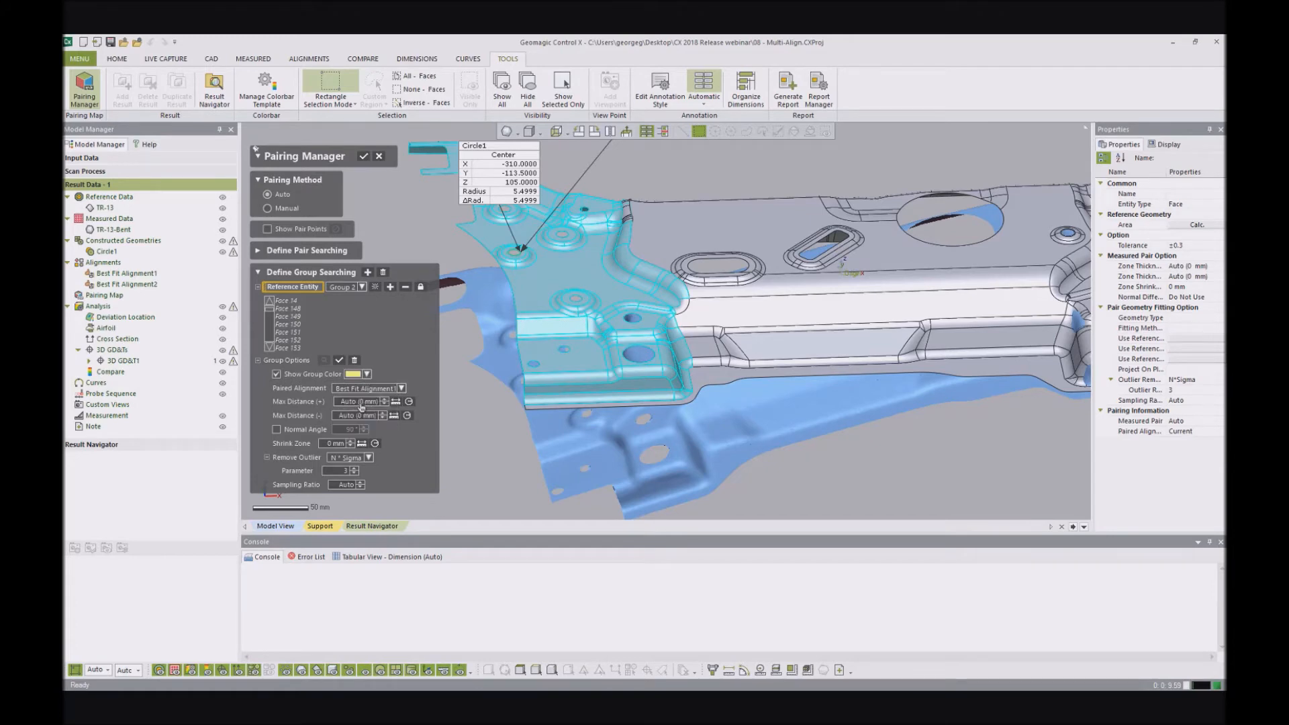
left_click(390, 287)
scroll(768, 232, "down", 3)
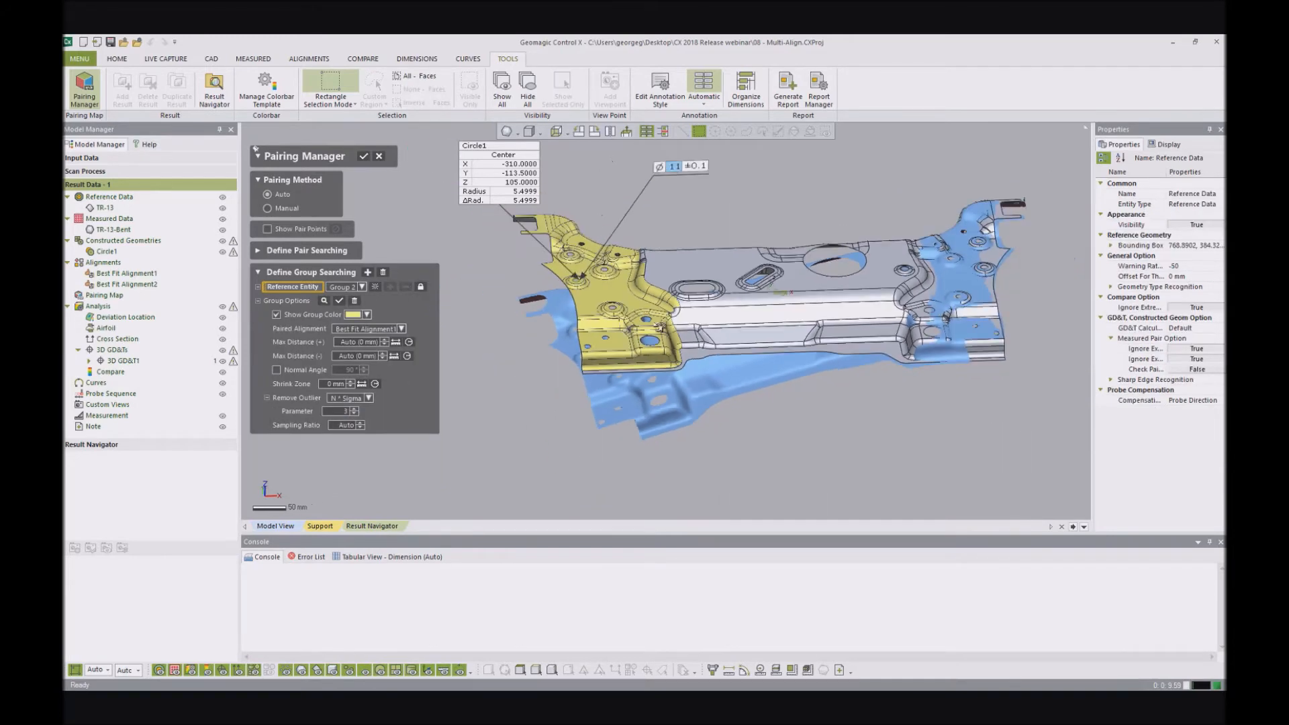
scroll(643, 263, "up", 3)
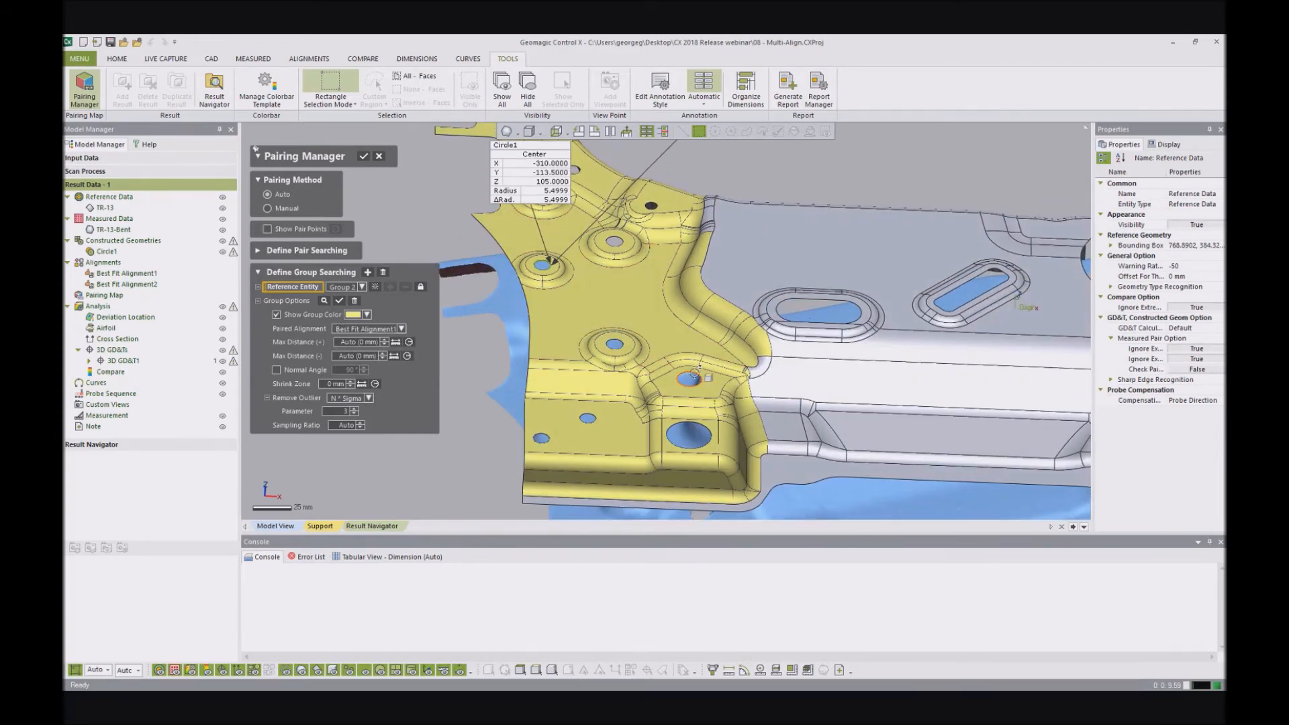
scroll(665, 342, "down", 3)
right_click_drag(708, 339, 673, 293)
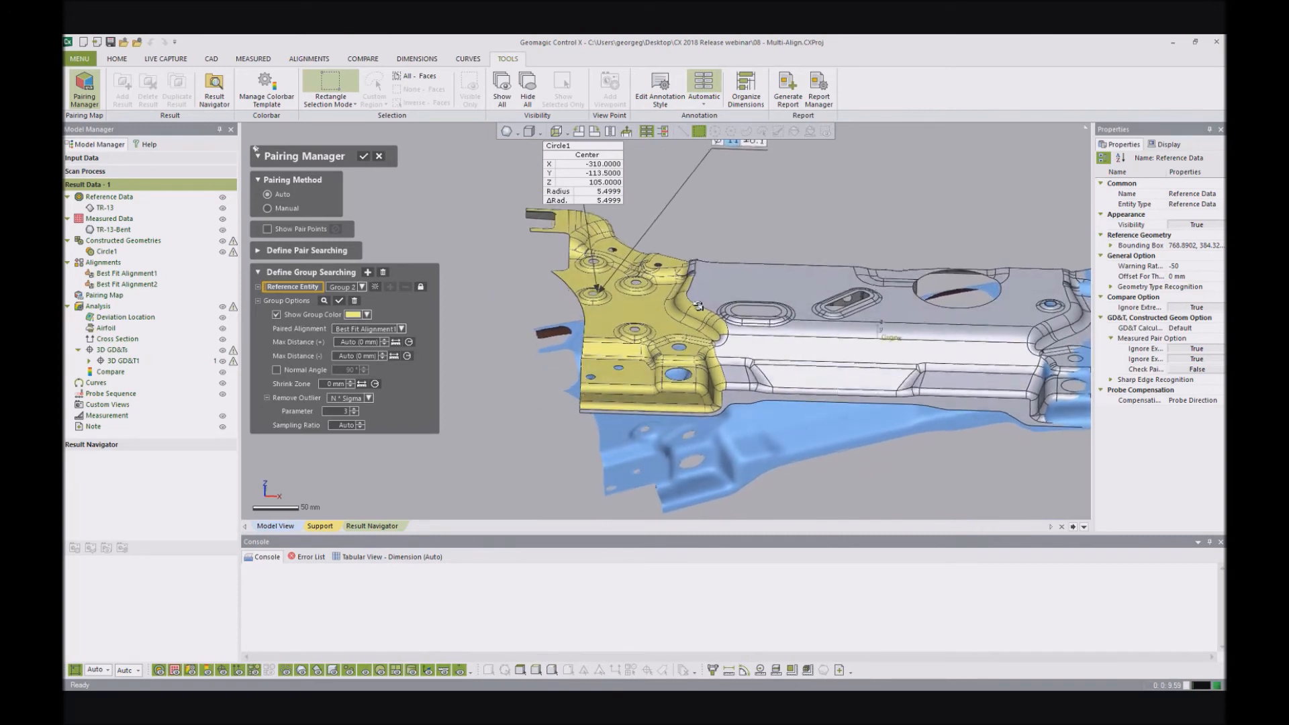
scroll(674, 293, "down", 3)
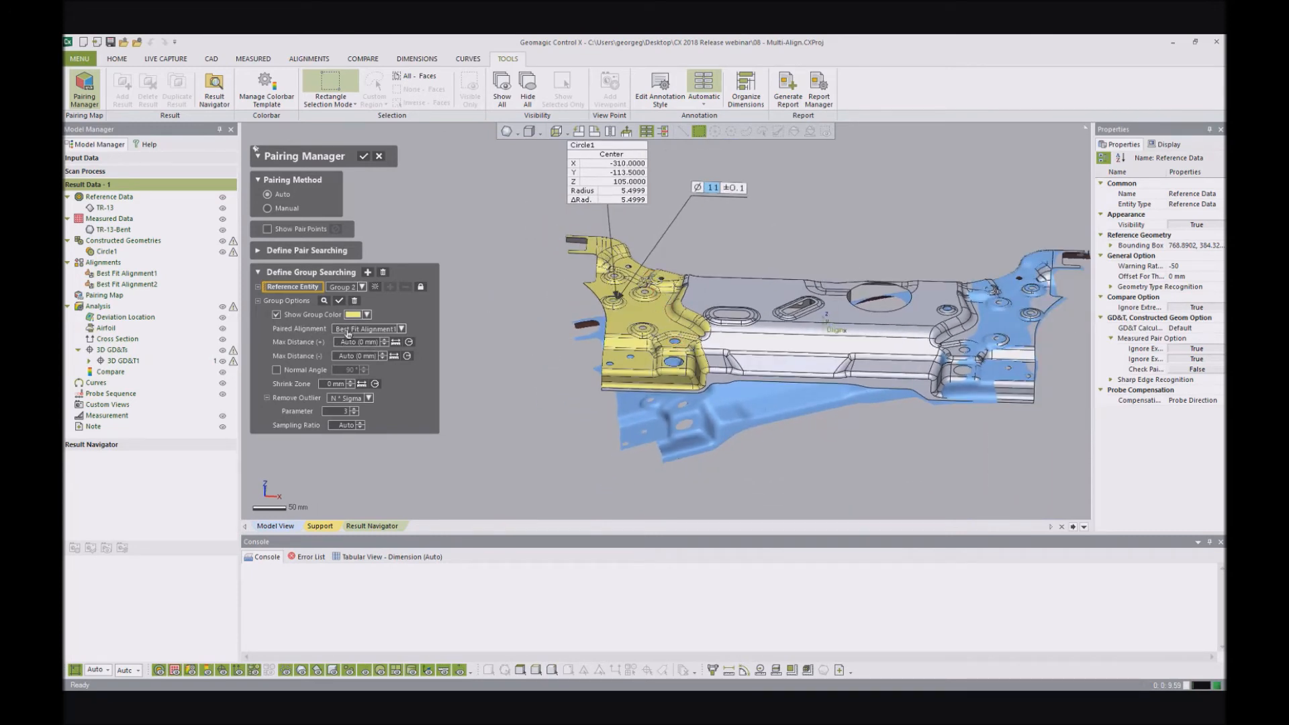
scroll(328, 331, "down", 2)
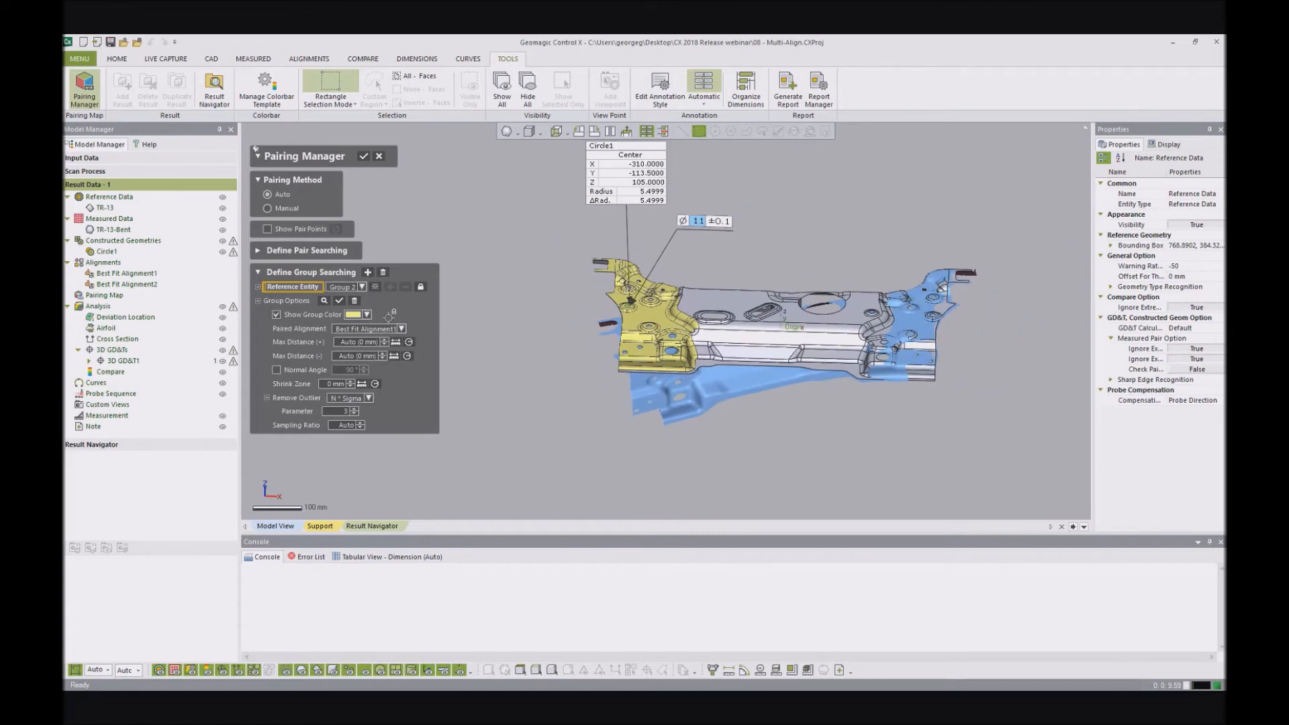
- Create another search group and select the bracket's right-end faces in front view, leaving out the large central plate and lower flange
left_click(367, 273)
scroll(703, 277, "down", 1)
right_click_drag(703, 277, 947, 193)
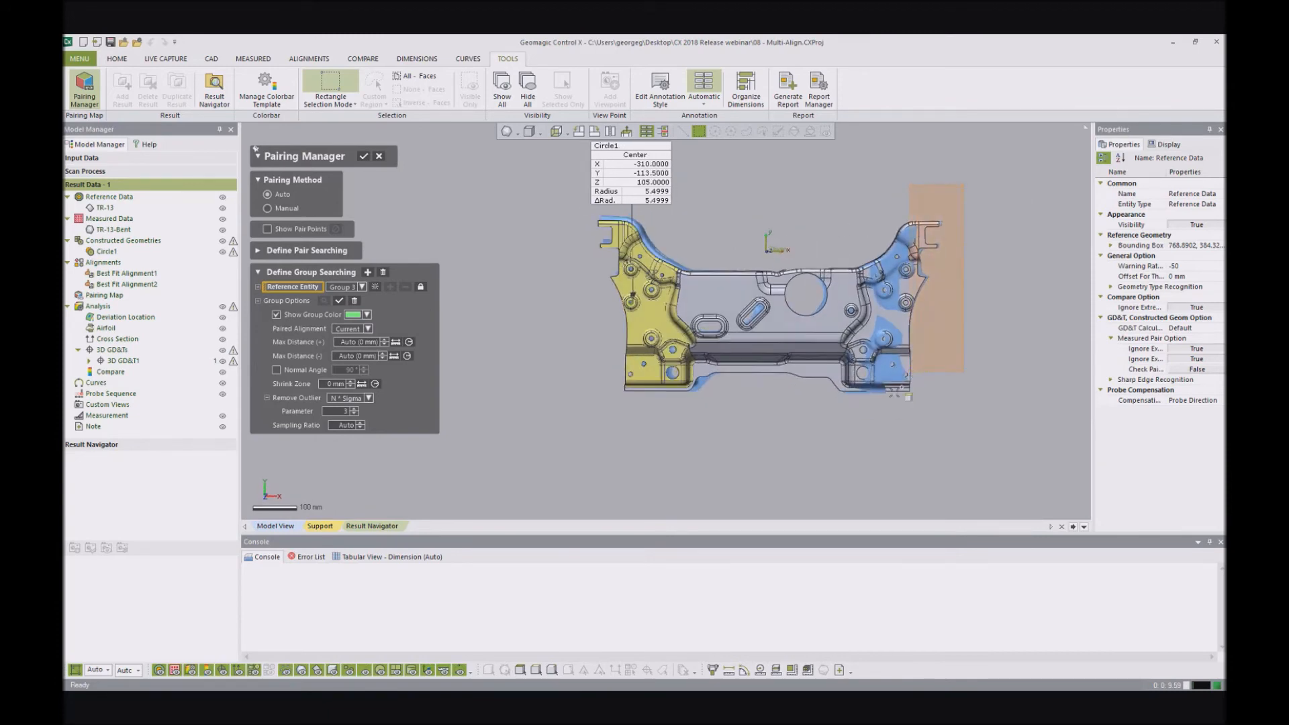
left_click_drag(855, 403, 853, 405)
scroll(859, 349, "up", 5)
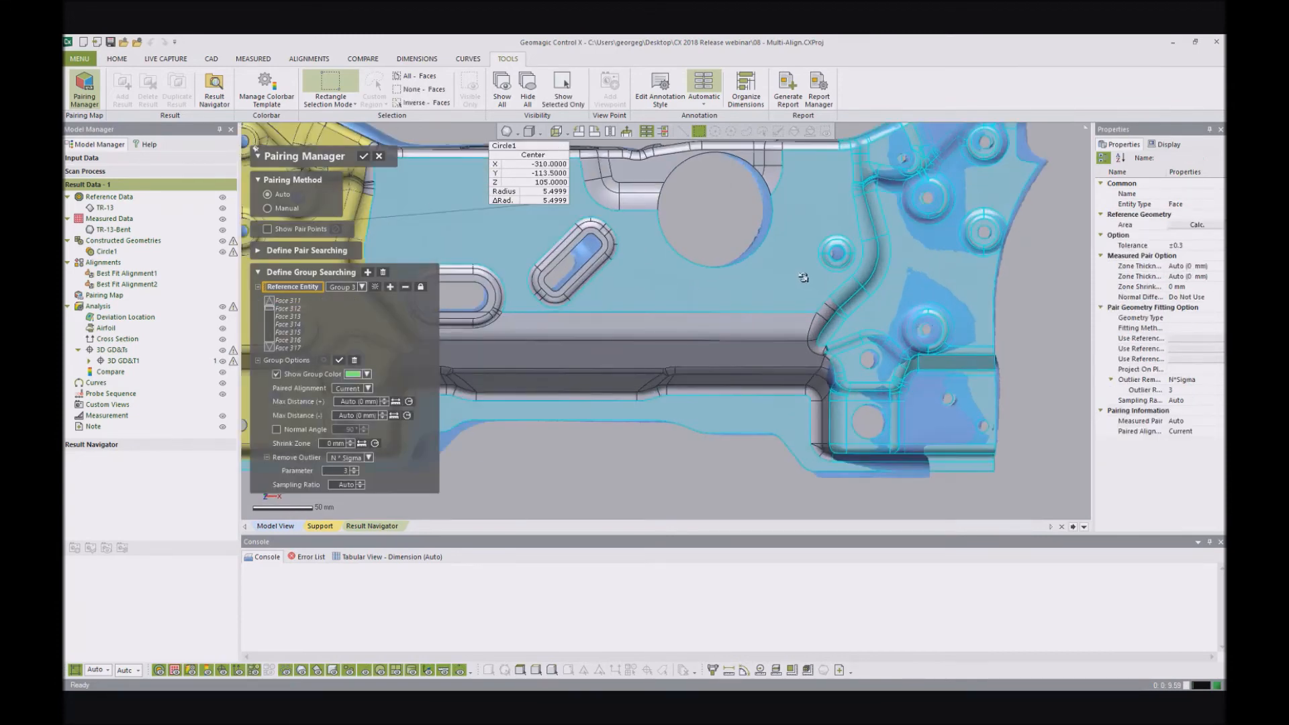
scroll(984, 488, "down", 5)
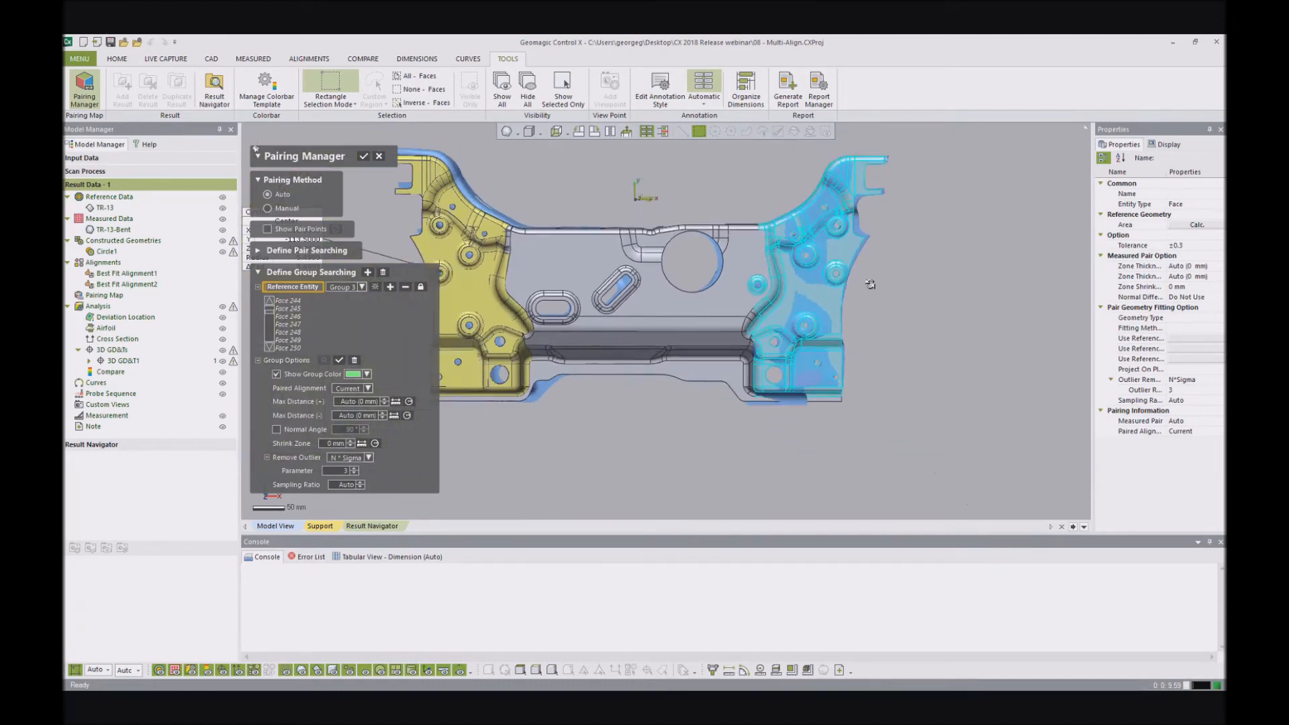
- Extend the group selection with the small transition and corner faces where the central channel meets the bracket's right end
scroll(832, 275, "up", 6)
scroll(656, 386, "up", 2)
scroll(660, 392, "up", 2)
left_click_drag(639, 465, 633, 468)
scroll(651, 382, "down", 4)
scroll(655, 448, "up", 4)
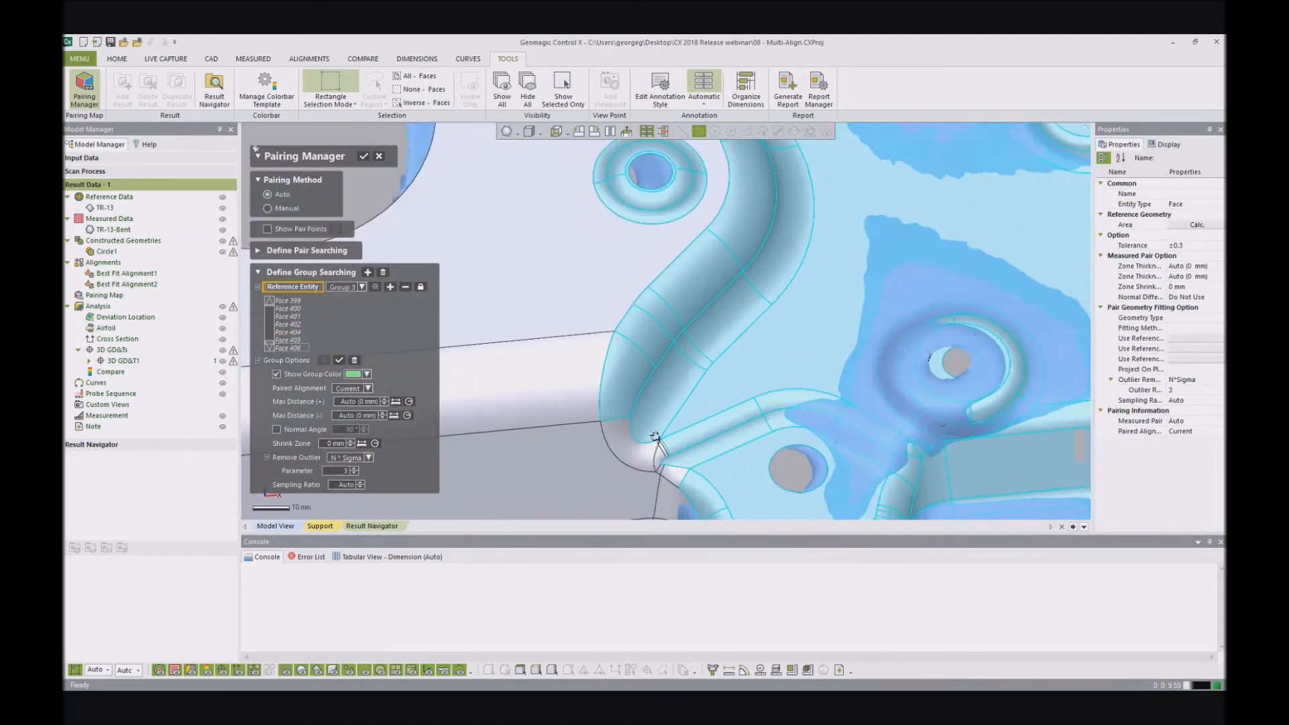
left_click_drag(667, 404, 632, 446)
left_click_drag(703, 427, 657, 474)
scroll(714, 388, "down", 4)
right_click_drag(699, 329, 738, 410)
scroll(739, 411, "down", 2)
scroll(698, 416, "up", 2)
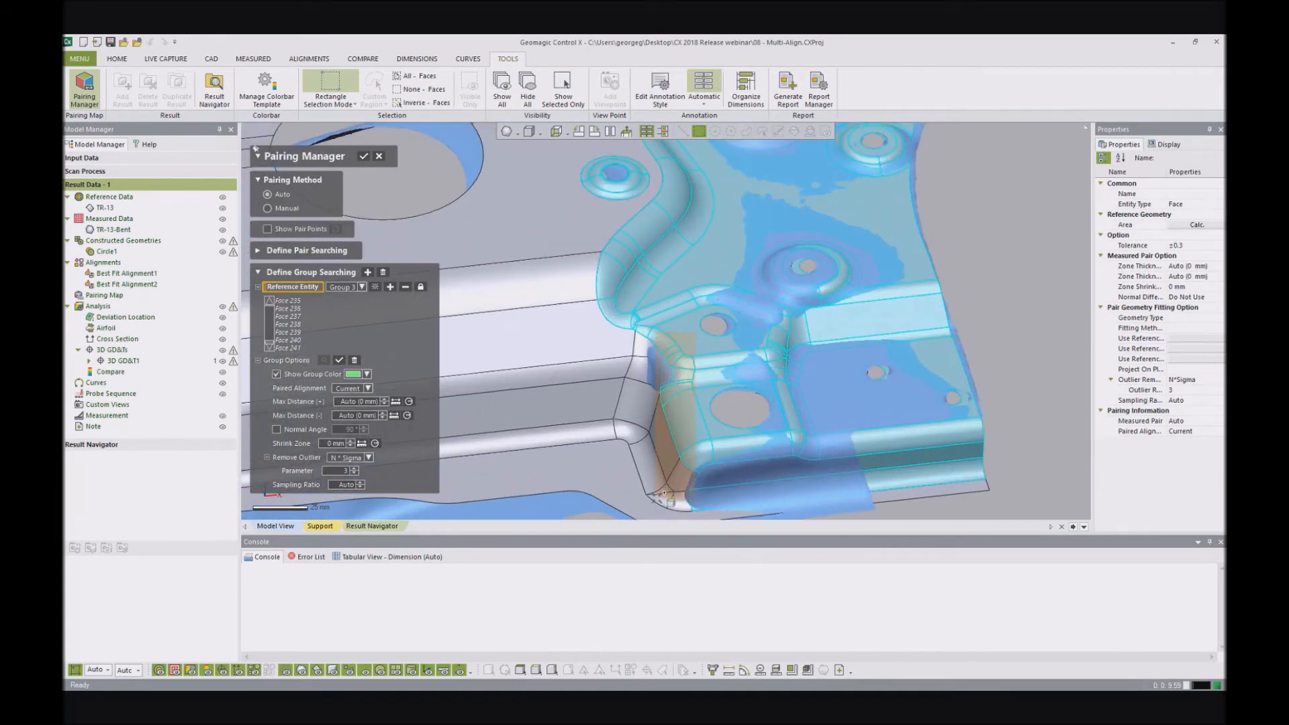
left_click(662, 498)
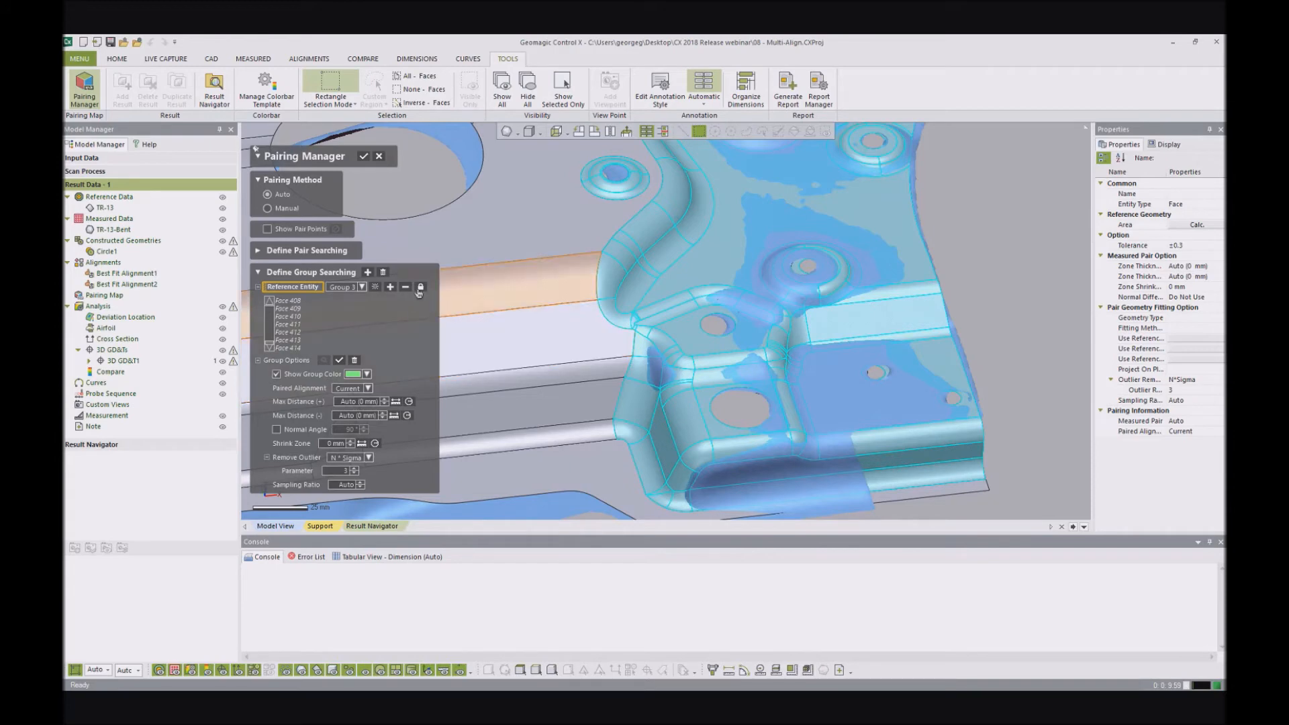
- Add the selected right-end faces to their group, pair it with Best Fit Alignment2, and apply the pairing settings
left_click(390, 288)
scroll(814, 281, "down", 5)
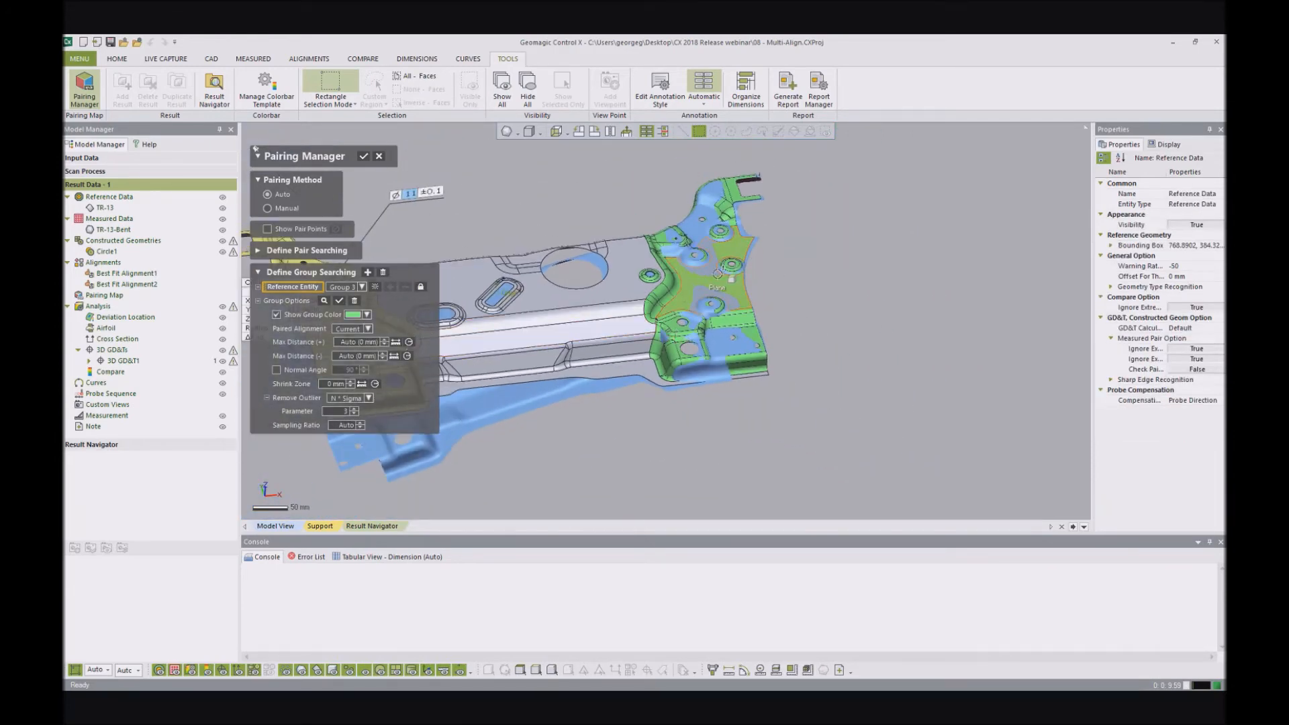
left_click(367, 330)
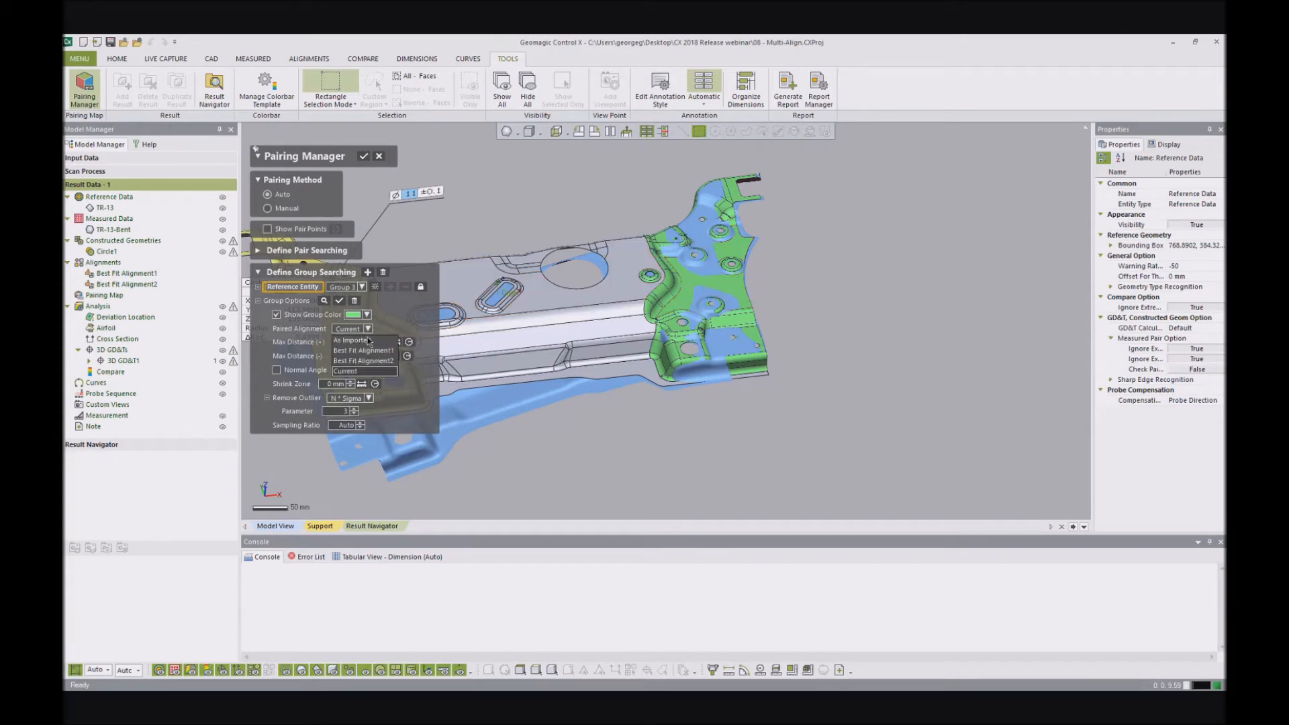
left_click(366, 366)
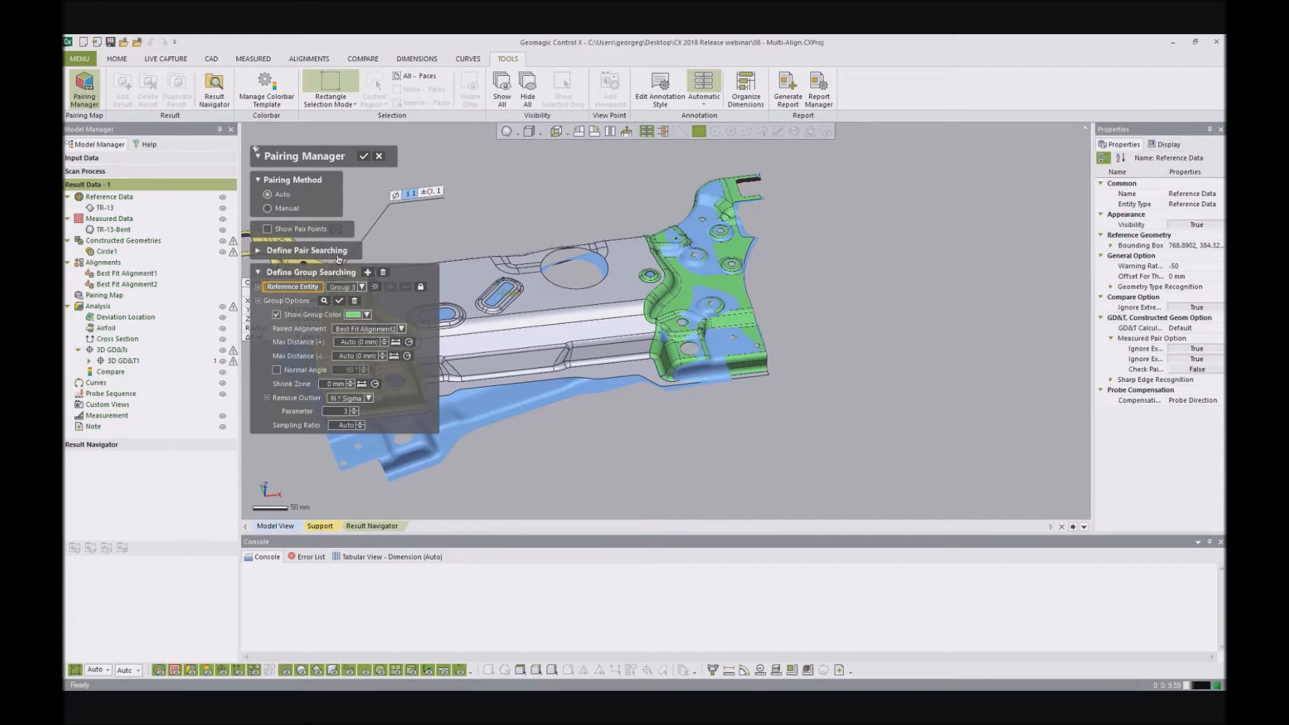
left_click(363, 156)
- Examine the reference bracket against the bent scan, focusing on Circle1 and its radial dimension at the left end
scroll(645, 362, "down", 3)
right_click_drag(647, 371, 698, 349)
scroll(775, 348, "up", 5)
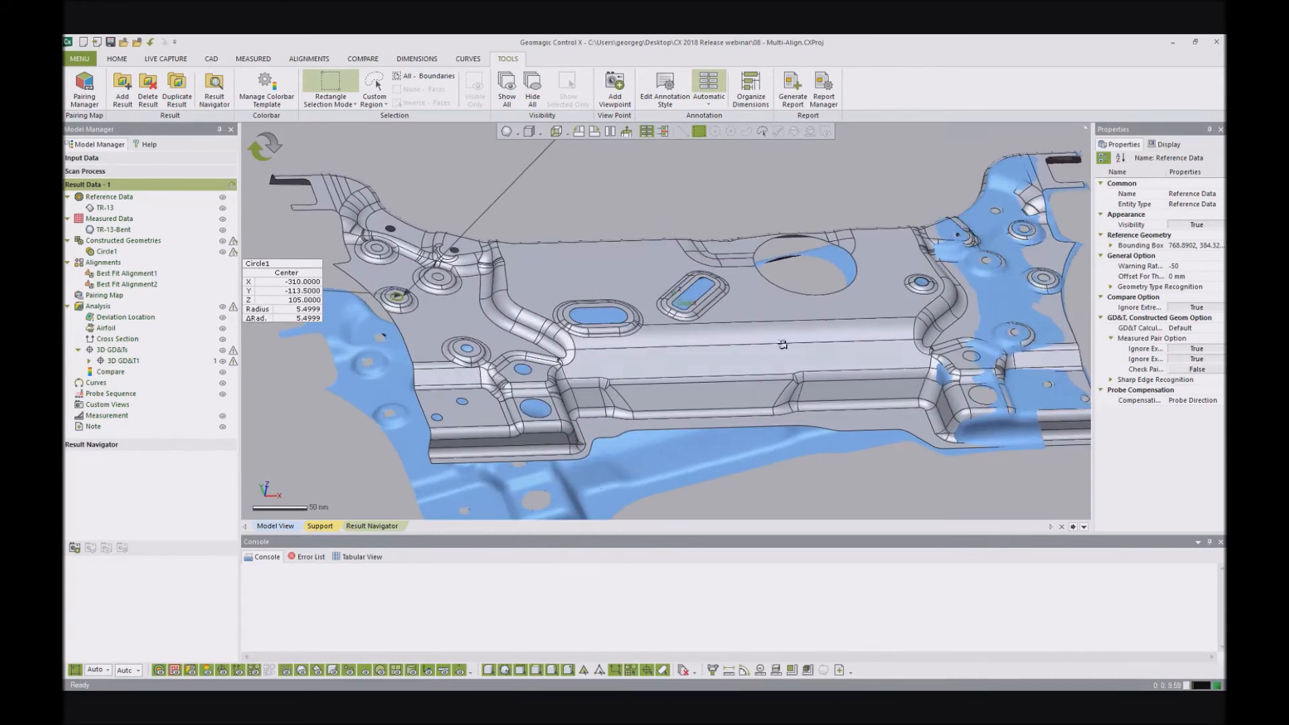
scroll(778, 348, "down", 1)
scroll(868, 324, "down", 4)
right_click_drag(926, 298, 717, 295)
right_click_drag(545, 407, 568, 411)
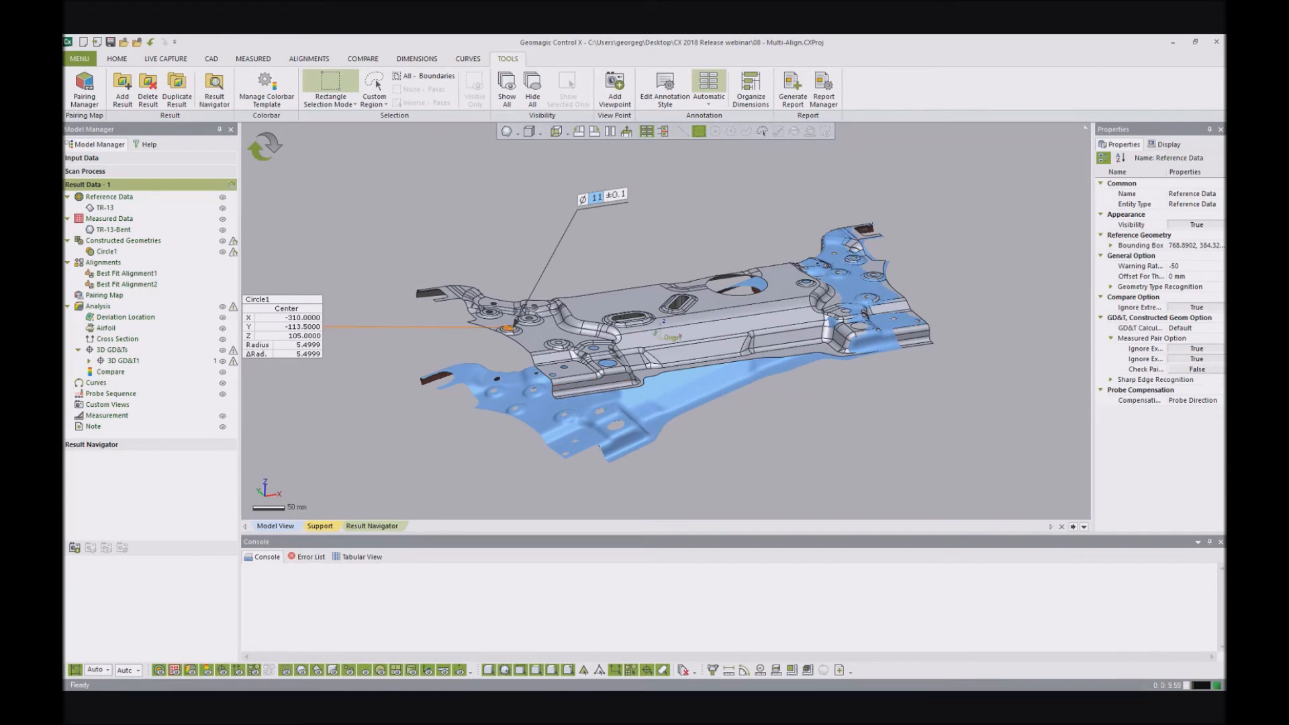
left_click(509, 329)
scroll(498, 443, "down", 2)
left_click(570, 271)
right_click_drag(600, 313, 413, 260)
- Regenerate the outdated results and inspect Circle1's radial dimension against the matching hole on the scan's bent end
left_click(270, 149)
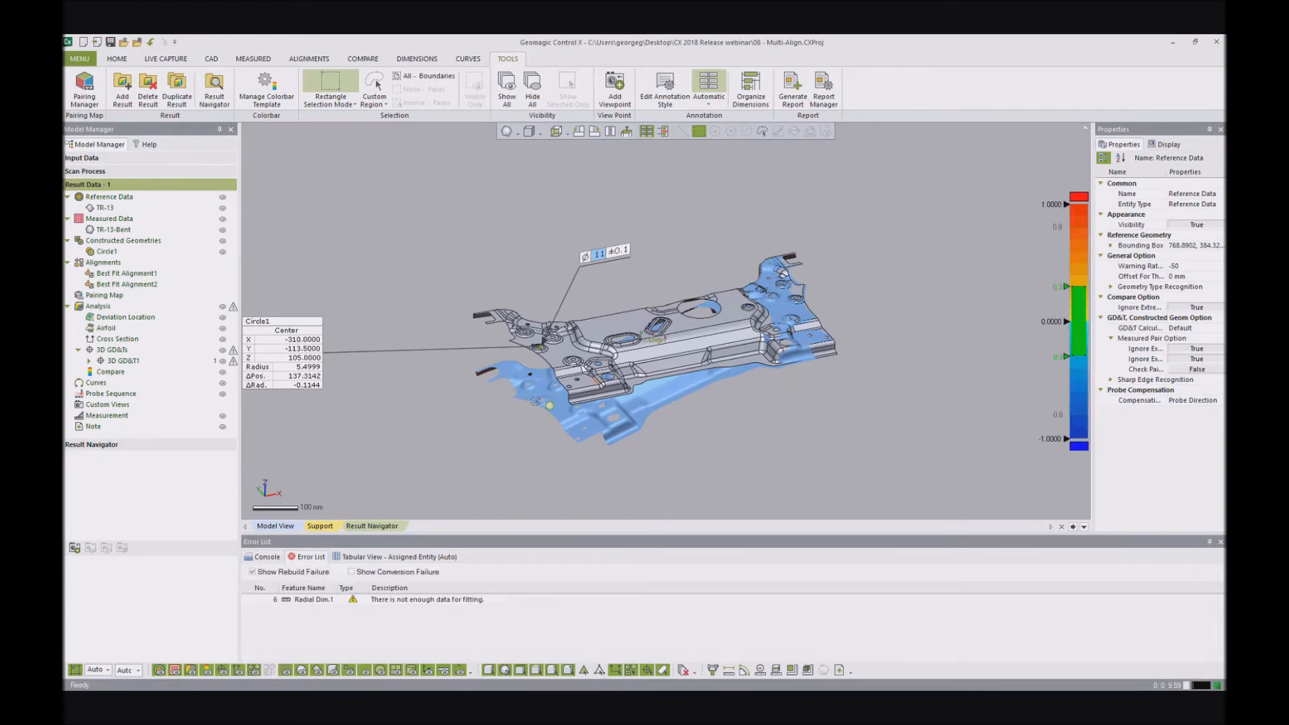
scroll(531, 355, "up", 5)
scroll(581, 323, "up", 3)
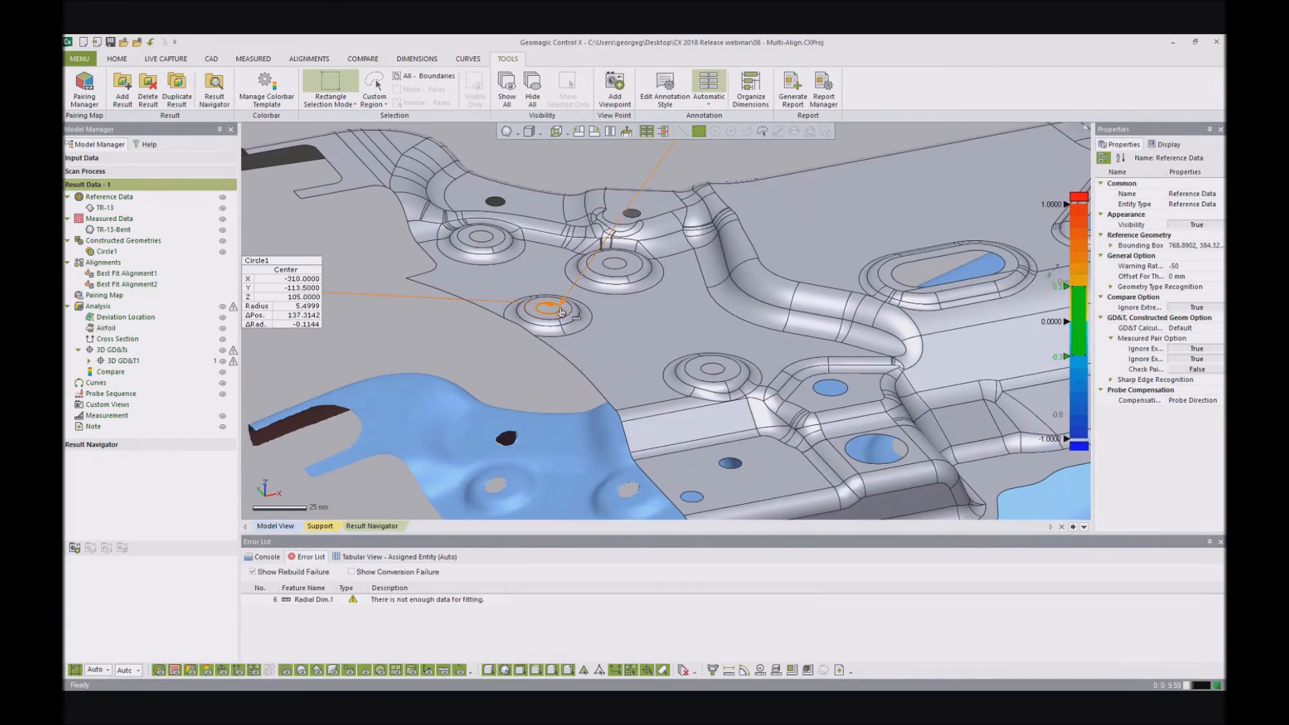
left_click(561, 310)
scroll(661, 316, "down", 3)
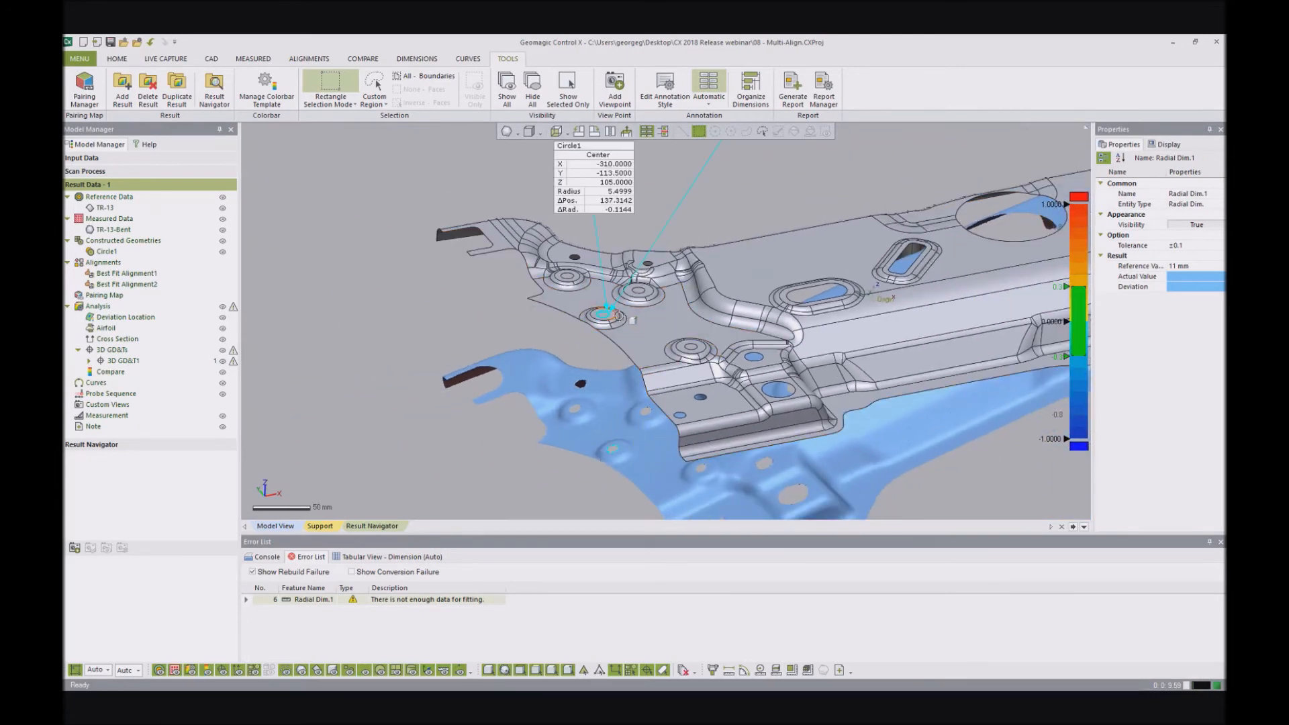
scroll(606, 473, "up", 10)
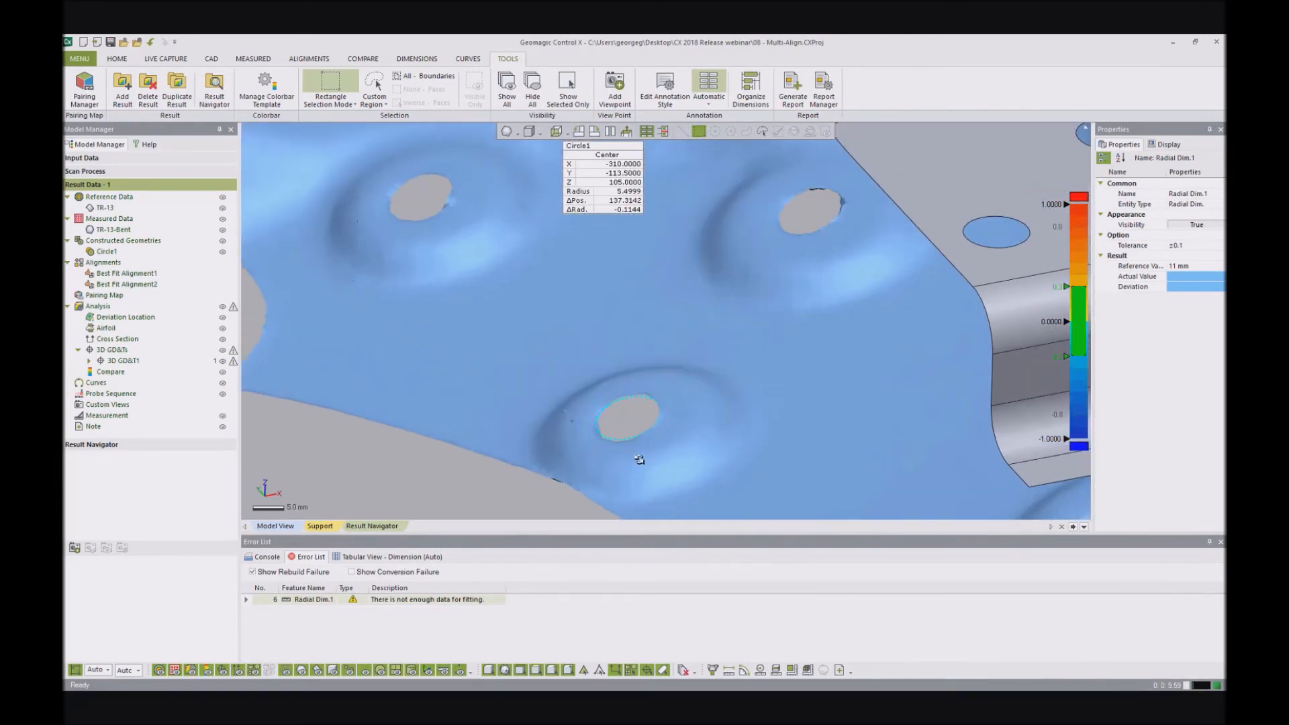
scroll(648, 392, "down", 8)
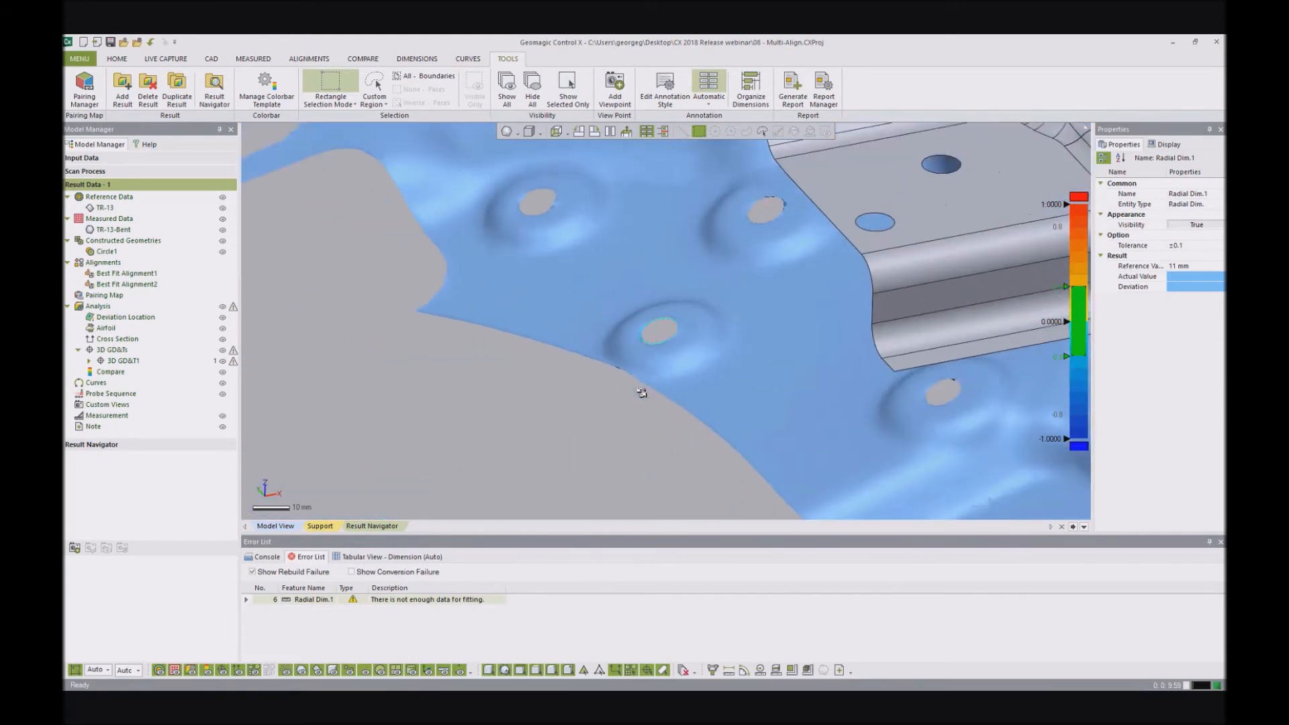
scroll(669, 334, "down", 3)
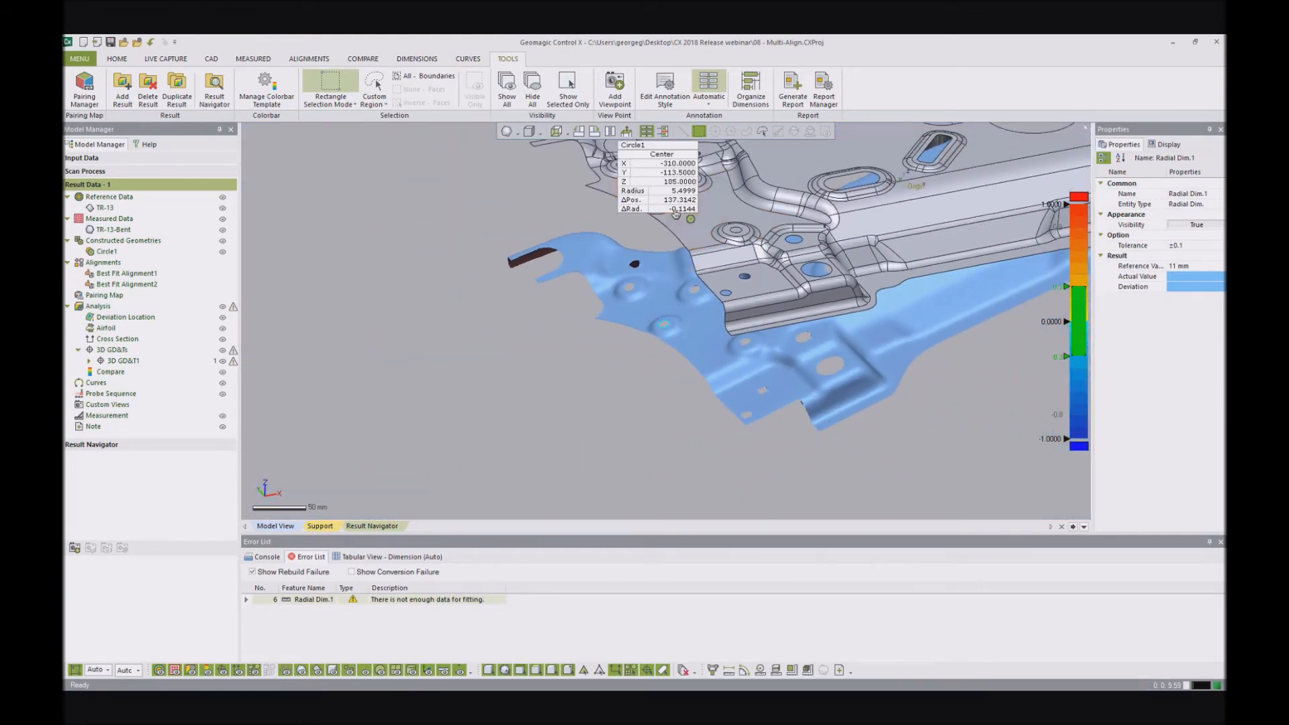
- Construct a circle by extracting the boundary of the outer raised hole at the bracket's right end, with automatic measured-geometry search
scroll(684, 296, "down", 5)
scroll(853, 210, "up", 6)
scroll(929, 346, "up", 3)
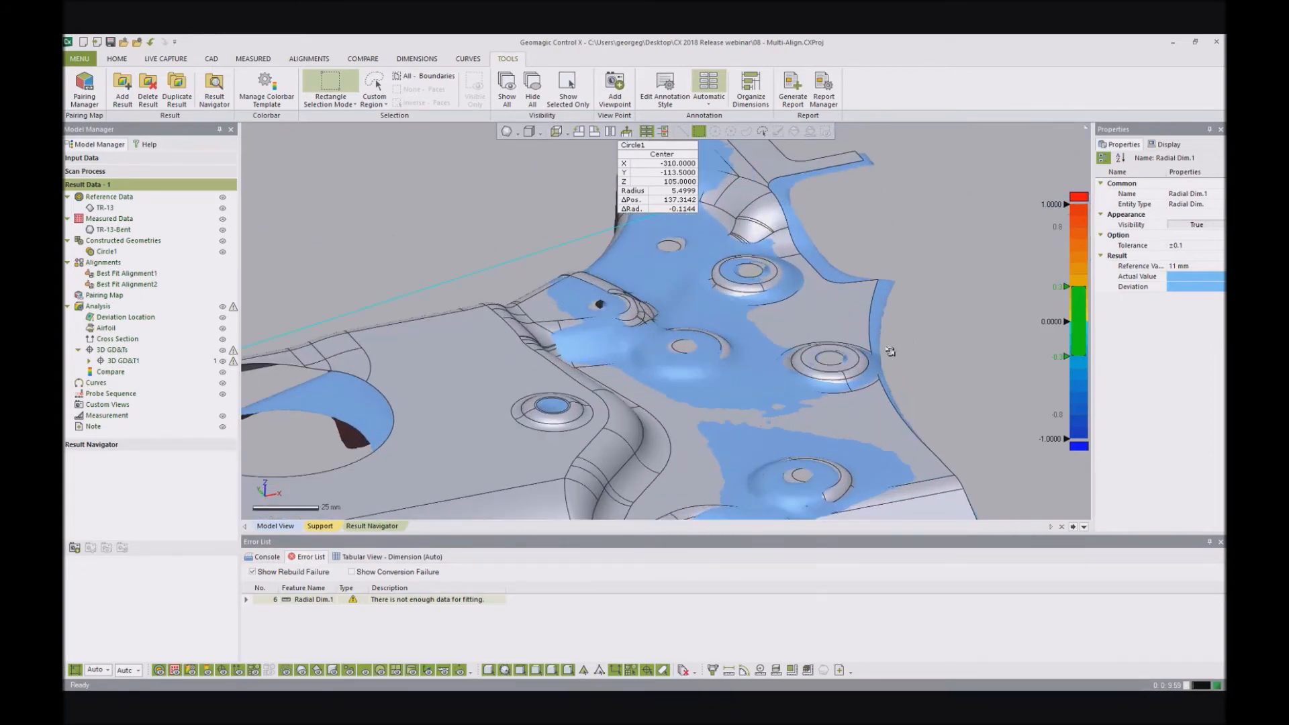
scroll(890, 351, "down", 3)
scroll(838, 354, "up", 3)
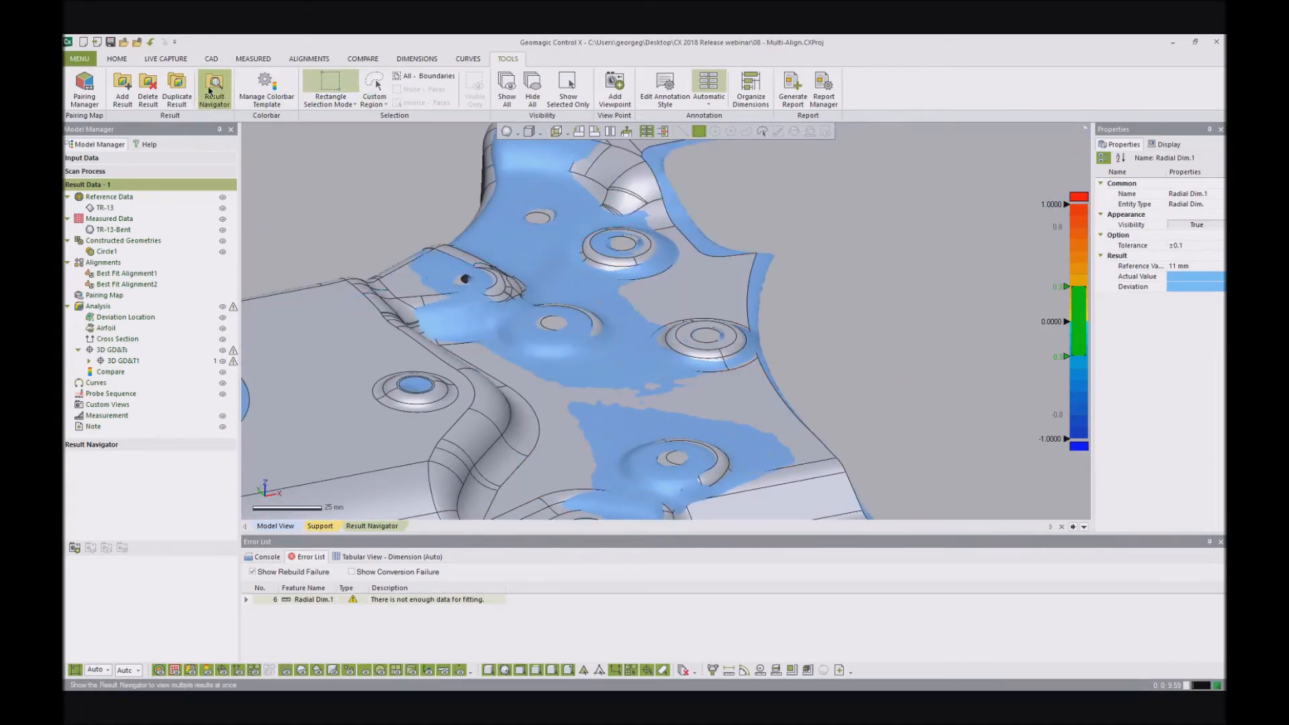
left_click(117, 59)
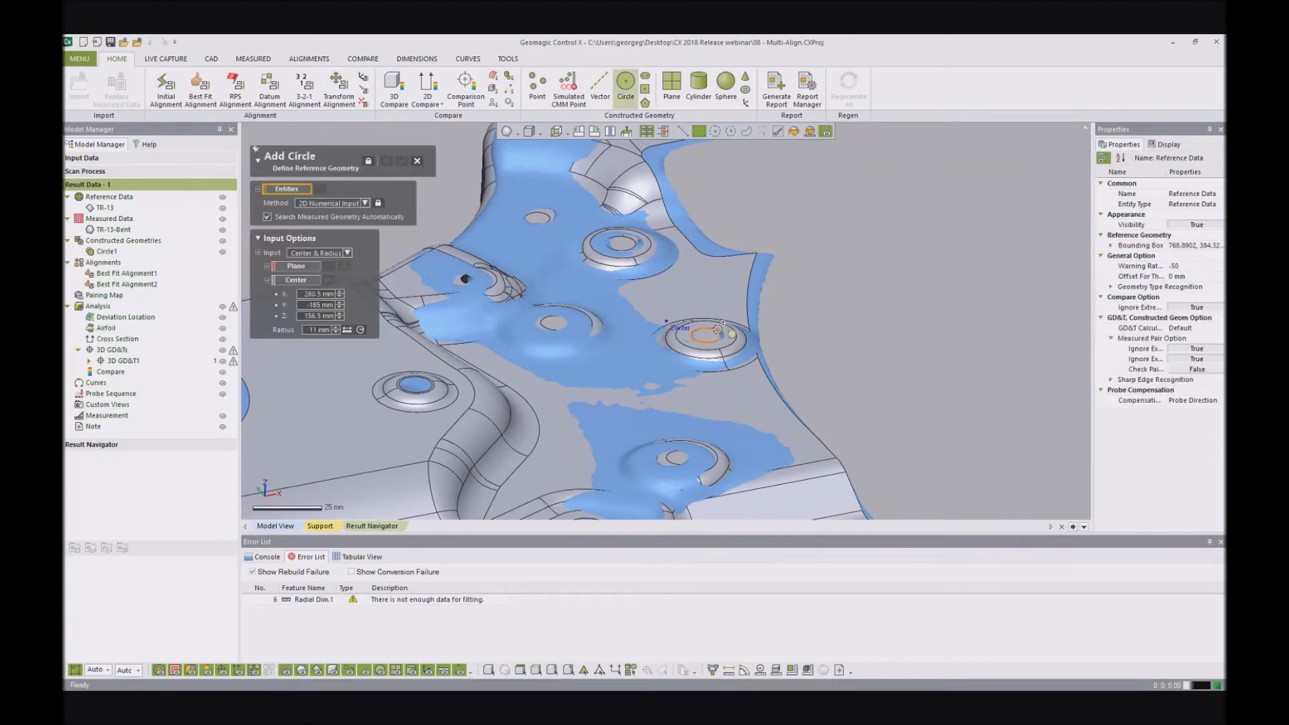
left_click(719, 328)
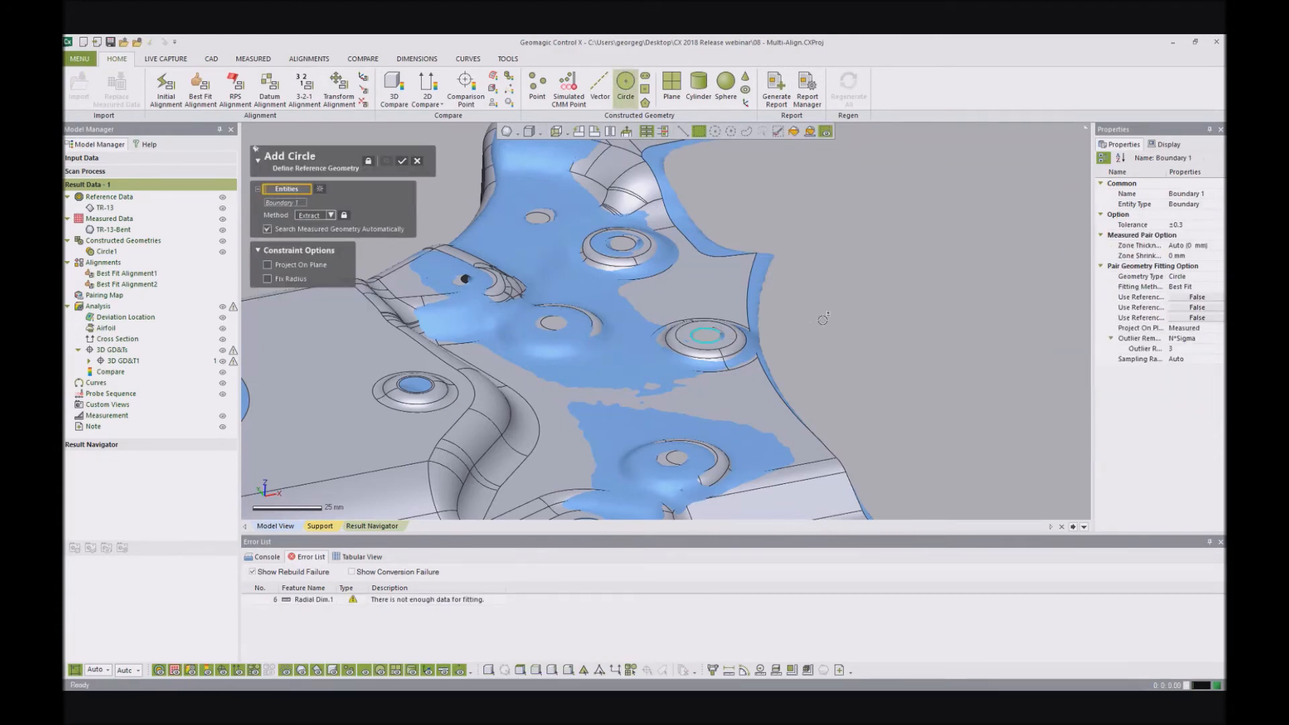
left_click(402, 162)
- Inspect how Circle2 and its center and radius deviations compare with the scanned hole at the bracket's right end
scroll(699, 332, "up", 10)
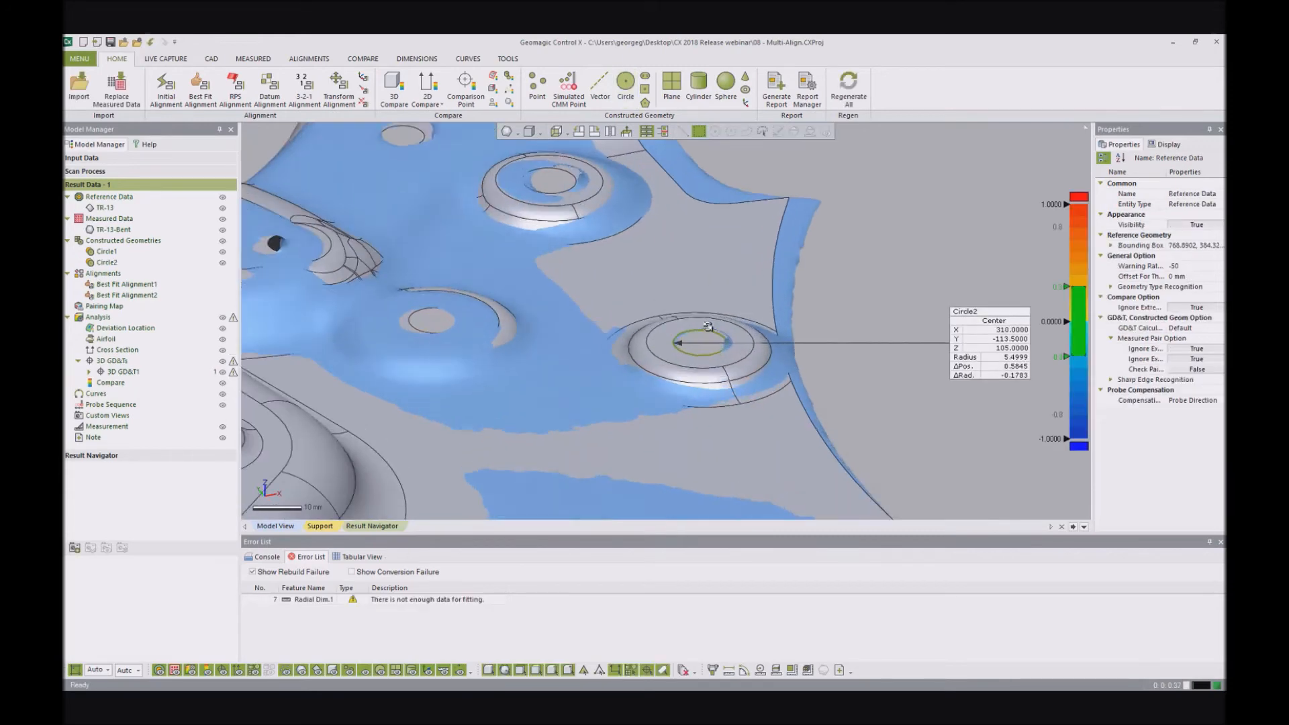
right_click_drag(696, 331, 660, 374)
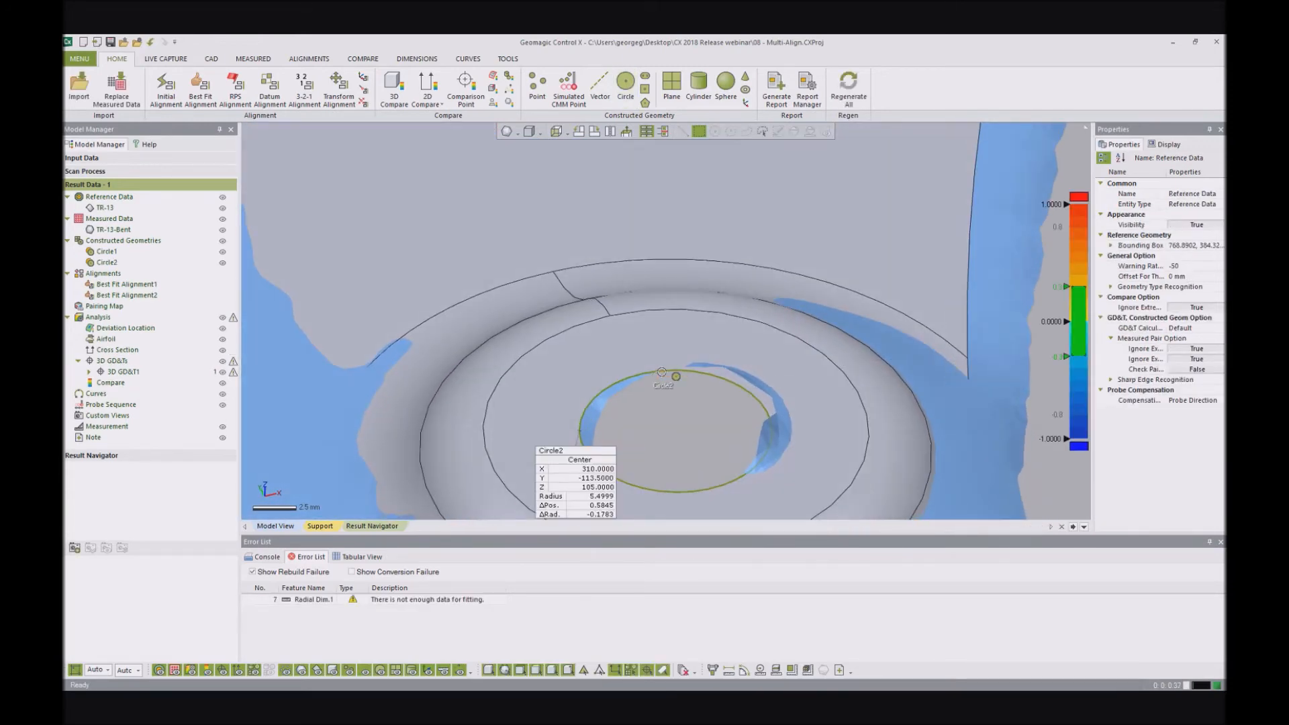
left_click(662, 372)
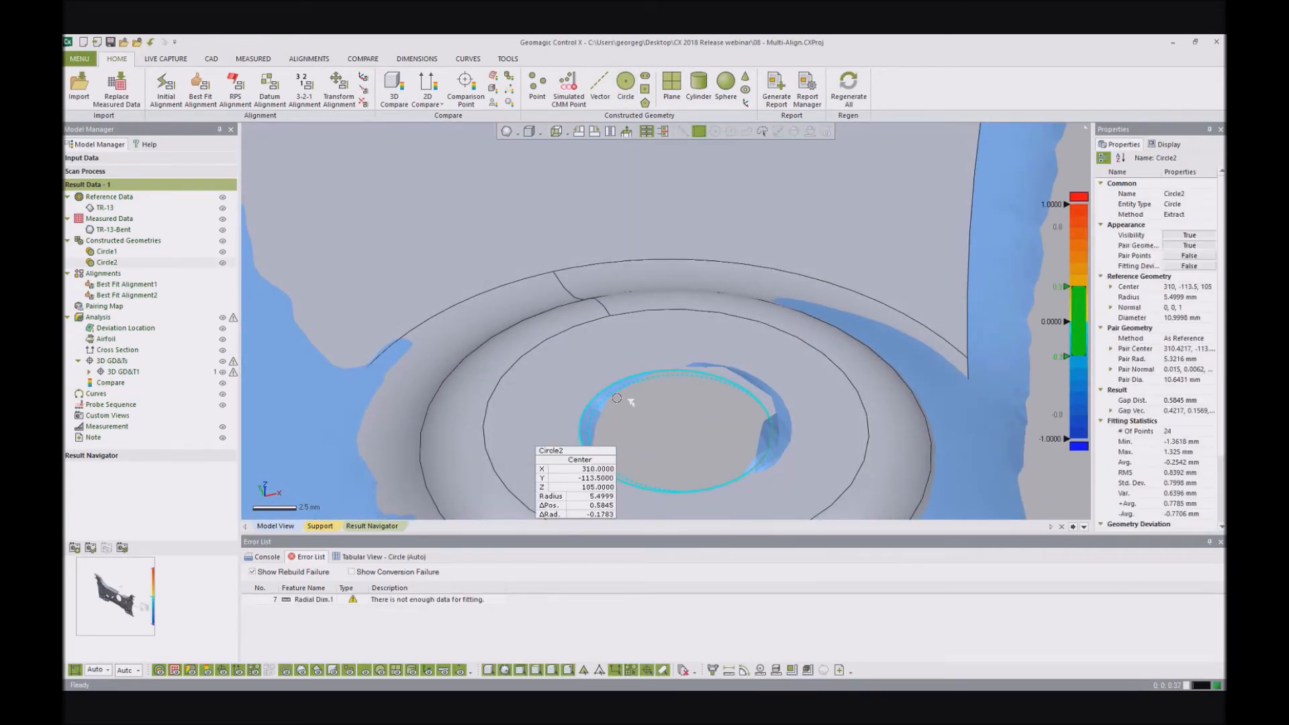
scroll(826, 308, "down", 10)
left_click(831, 350)
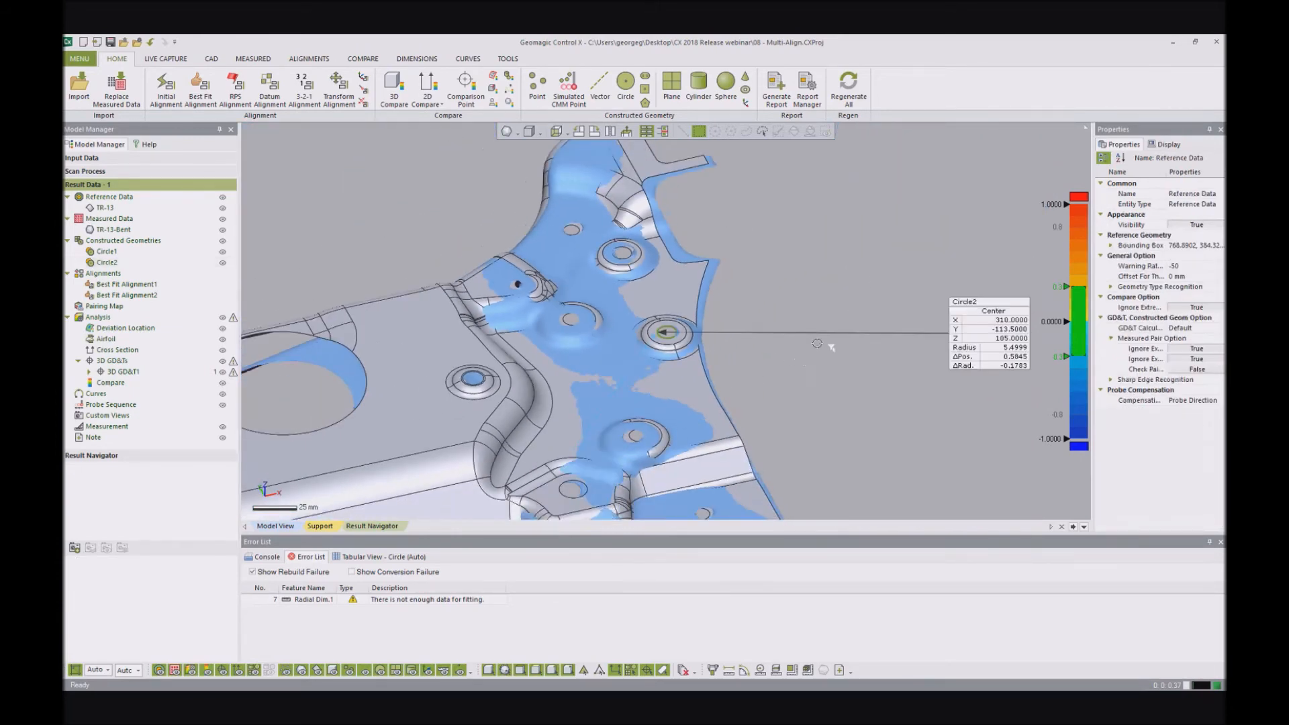
- Add a linear Smart Dimension between the centers of Circle2 and Circle1 with a ±0.2 tolerance, placed above the bracket
scroll(847, 321, "down", 5)
scroll(611, 335, "up", 2)
scroll(615, 279, "down", 4)
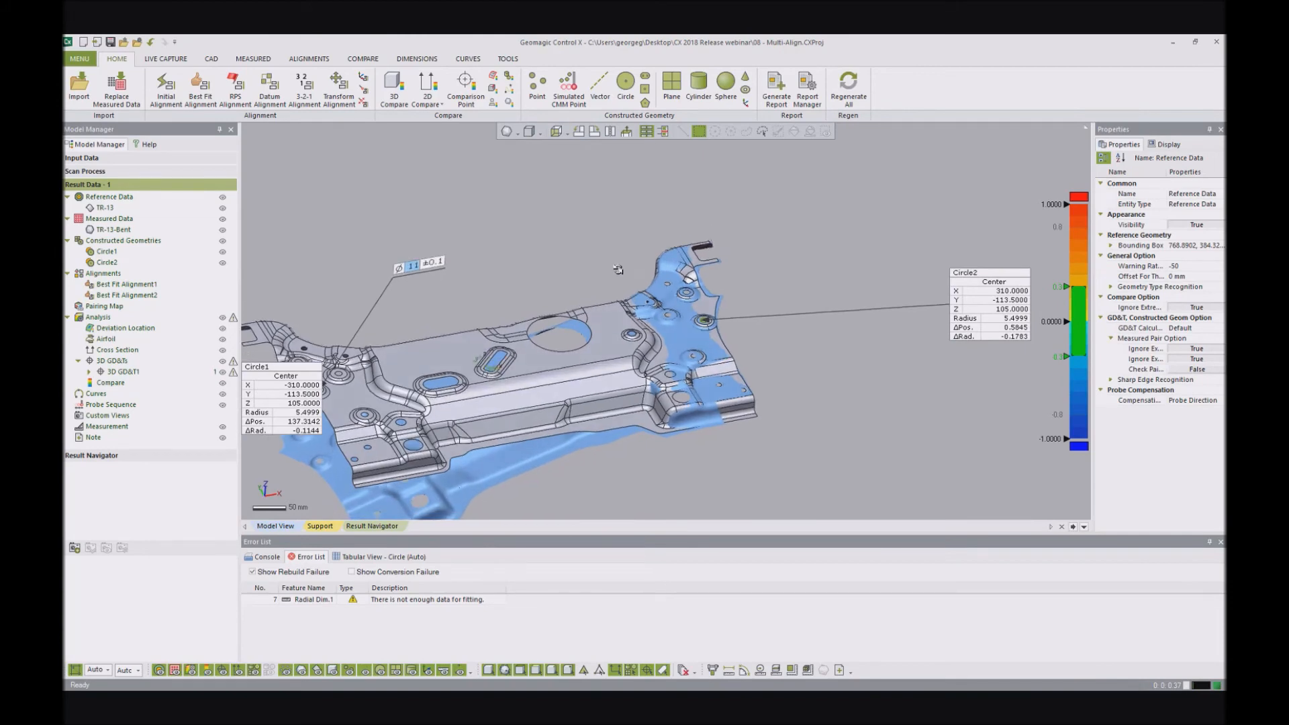
scroll(476, 299, "up", 3)
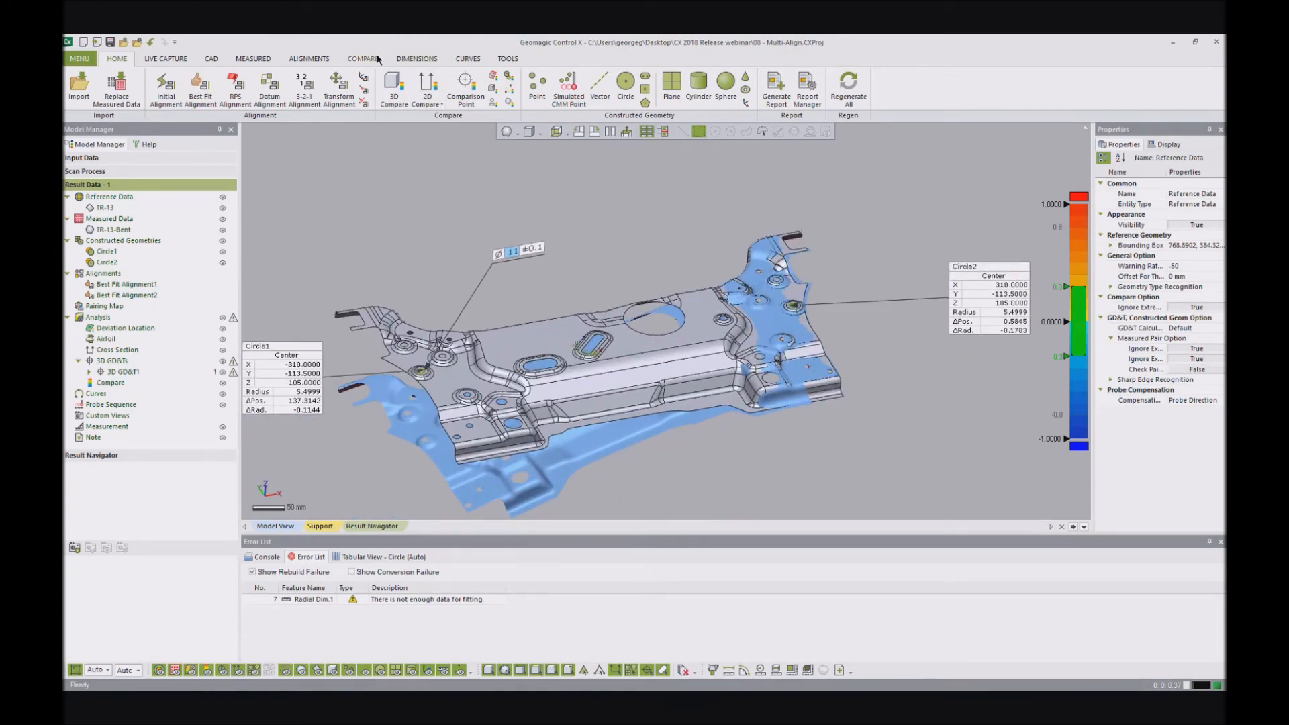
left_click(404, 59)
left_click(210, 84)
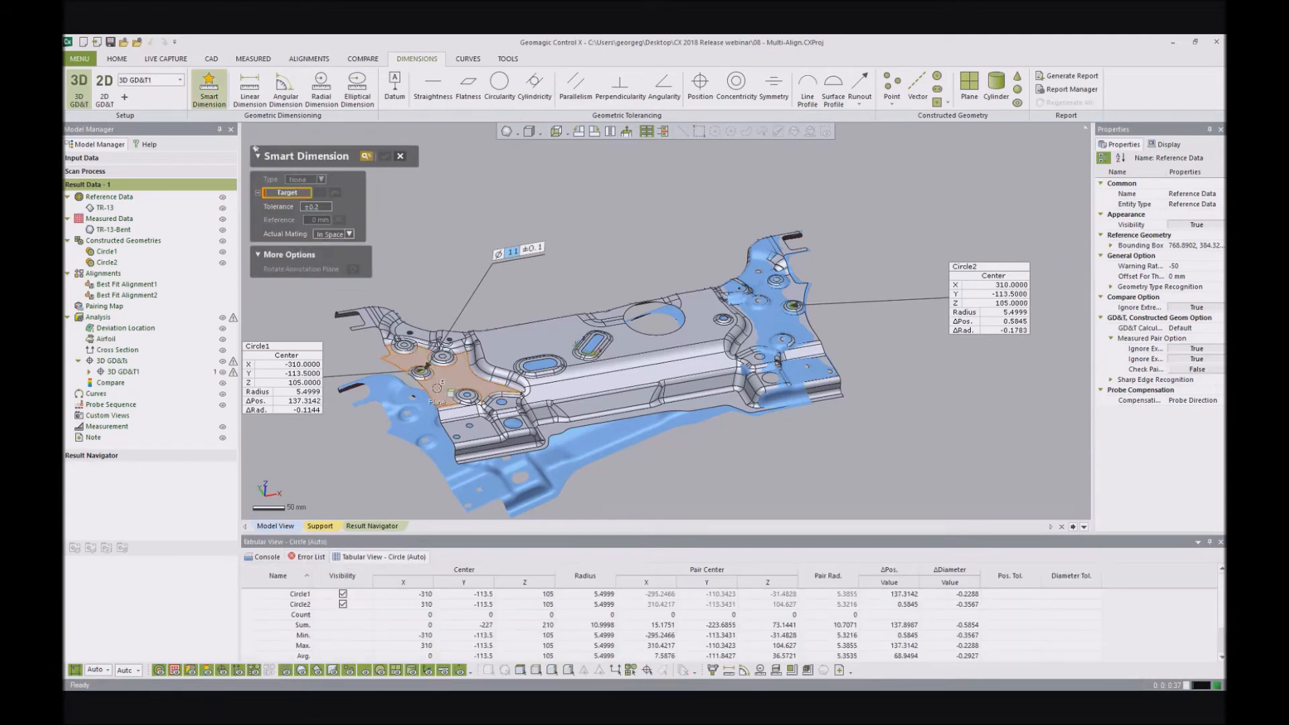
scroll(423, 366, "up", 3)
left_click(108, 262)
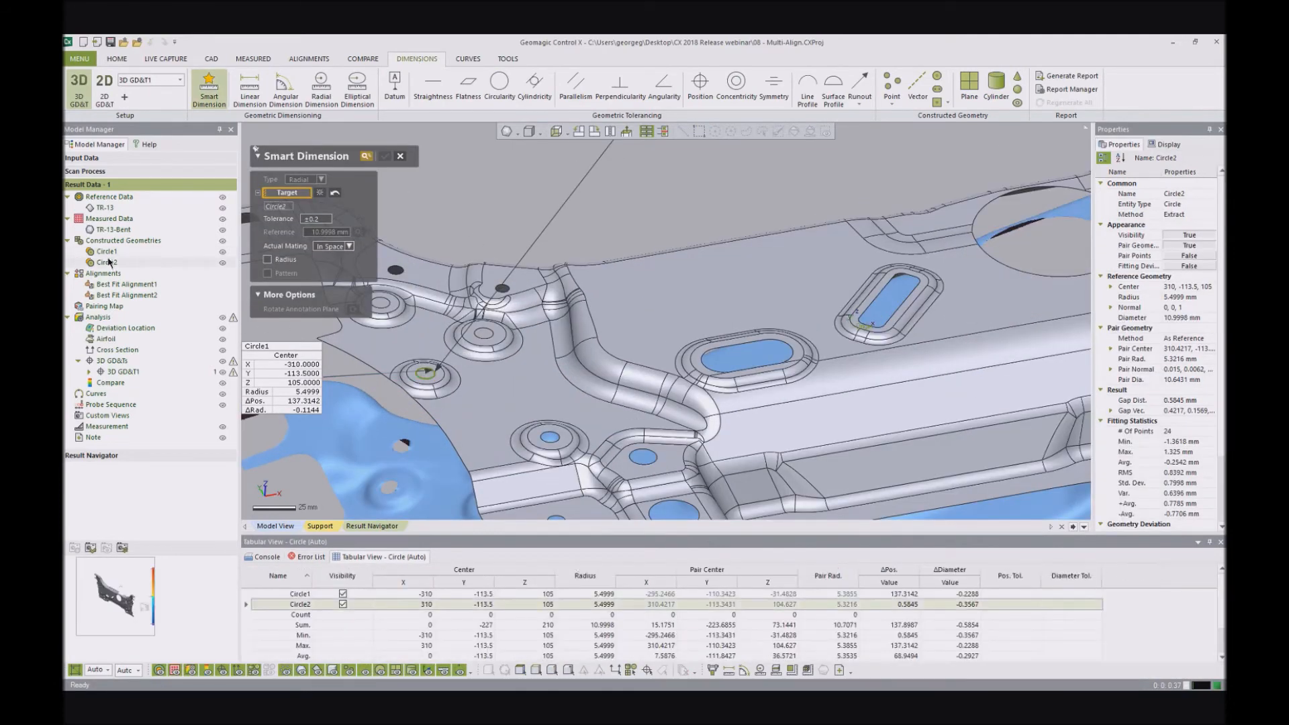
left_click(107, 252)
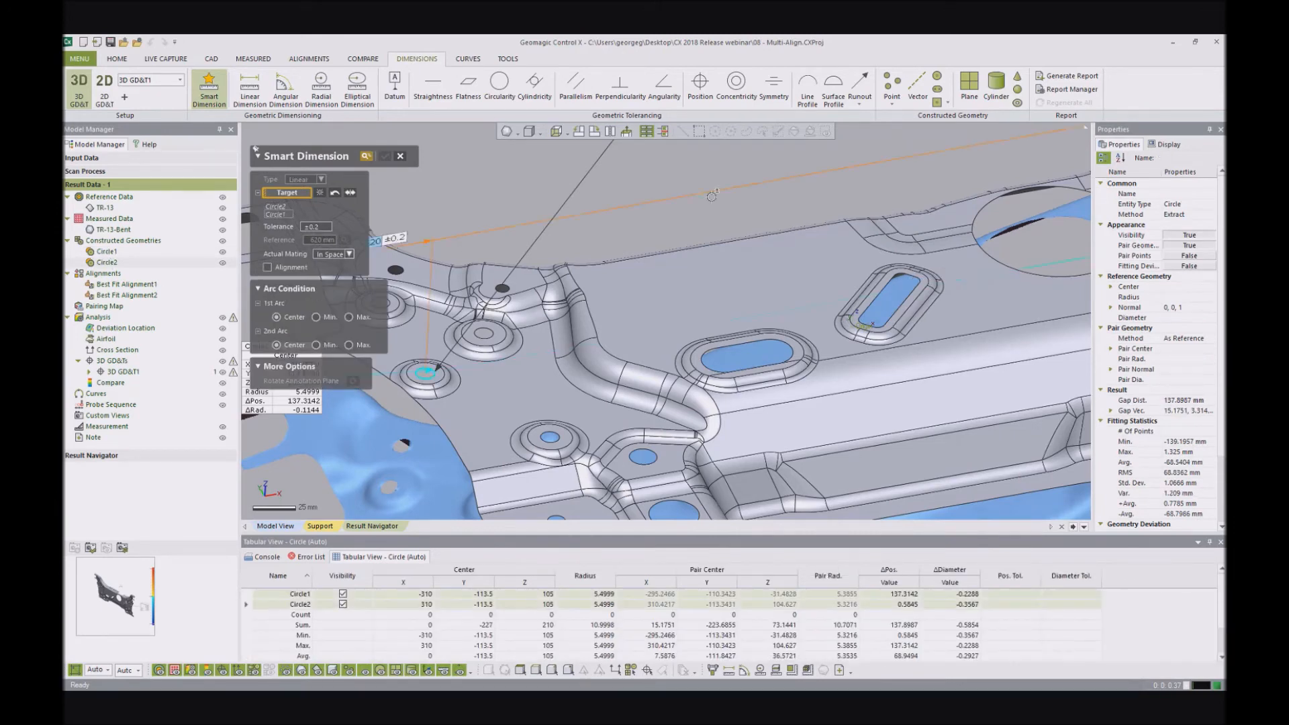
right_click_drag(853, 194, 755, 193)
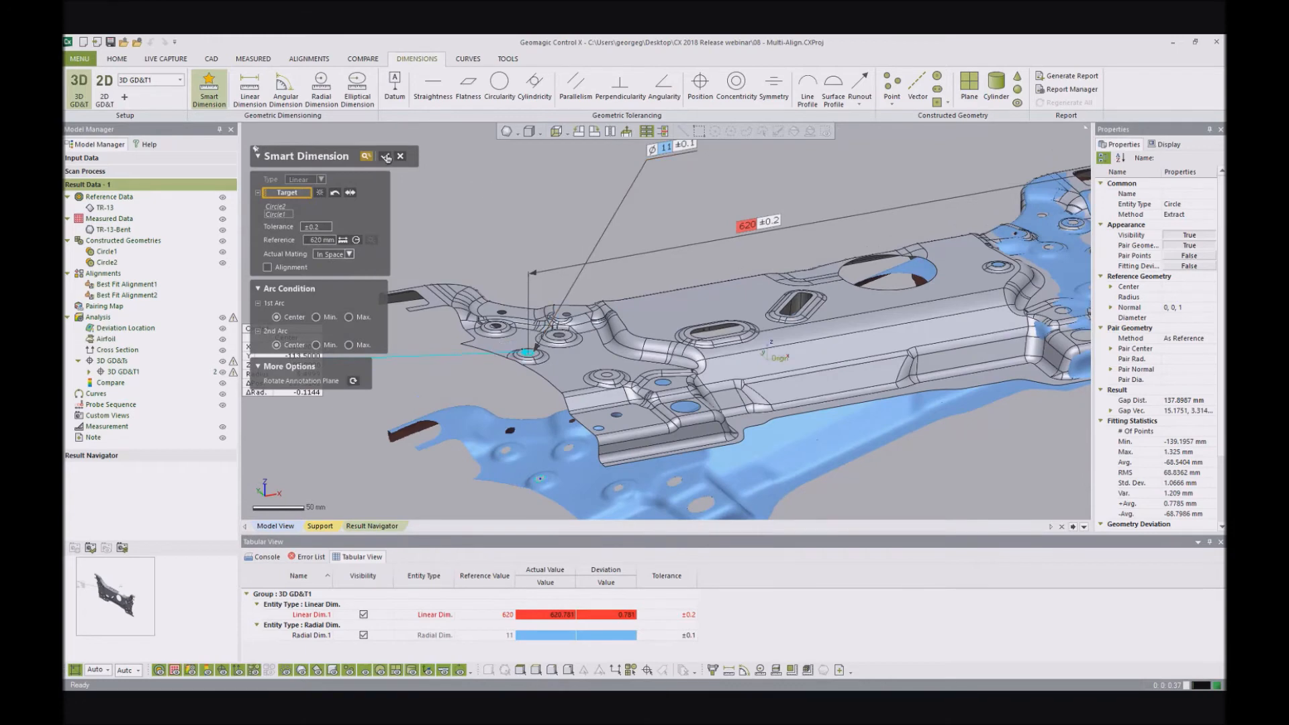
left_click(386, 158)
- Inspect the linear dimension between the two circles against the holes on the bent scan
right_click_drag(758, 205, 744, 254)
left_click_drag(749, 248, 804, 226)
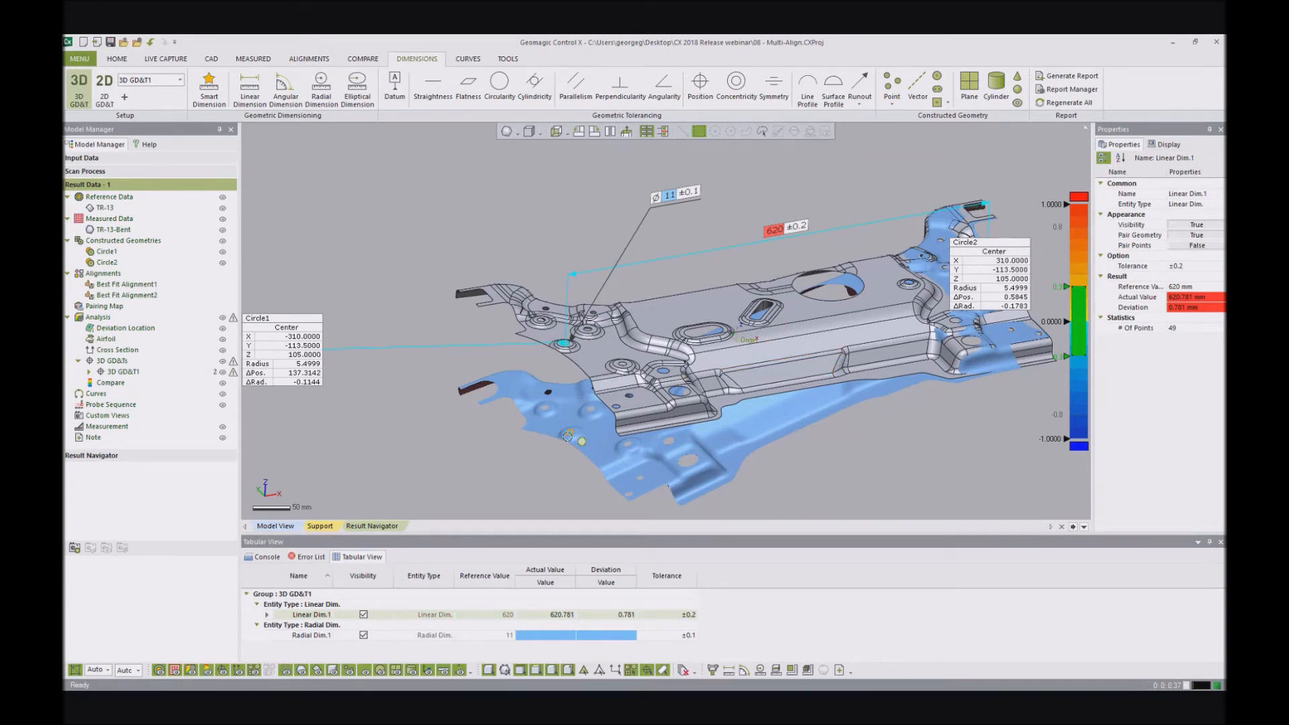
scroll(672, 276, "down", 2)
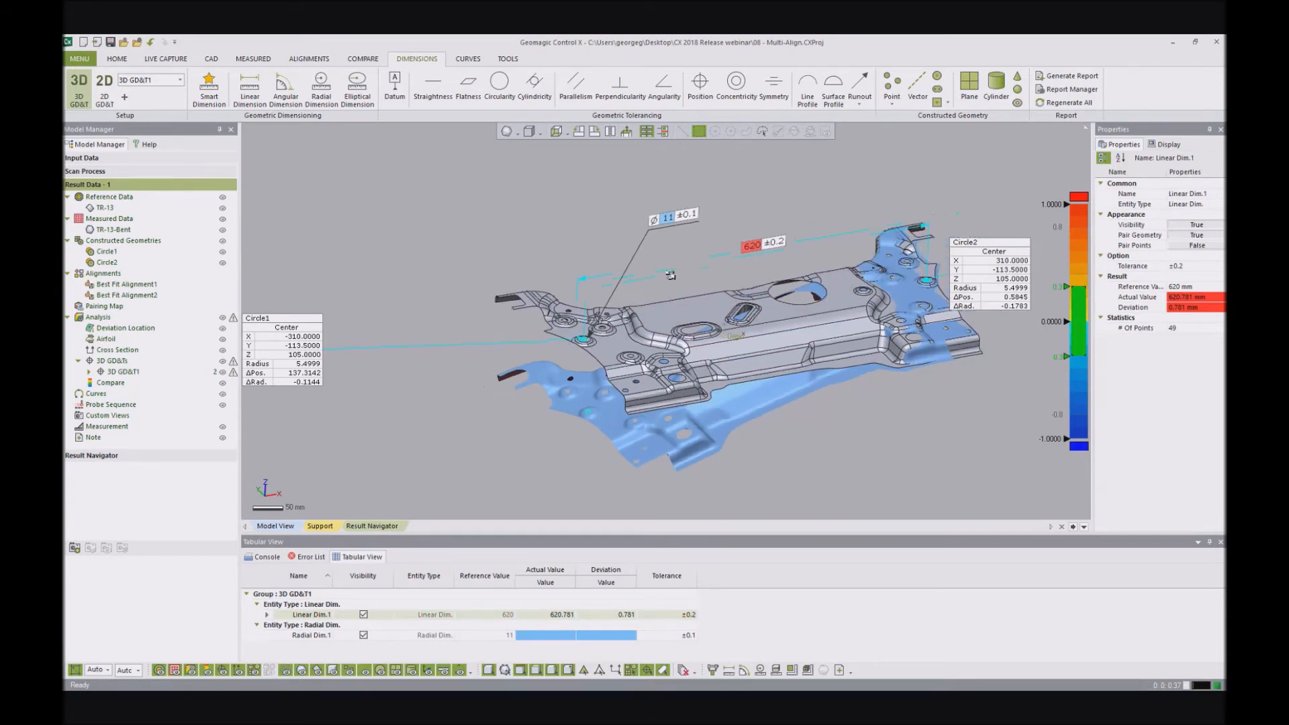
left_click(569, 202)
scroll(600, 290, "up", 2)
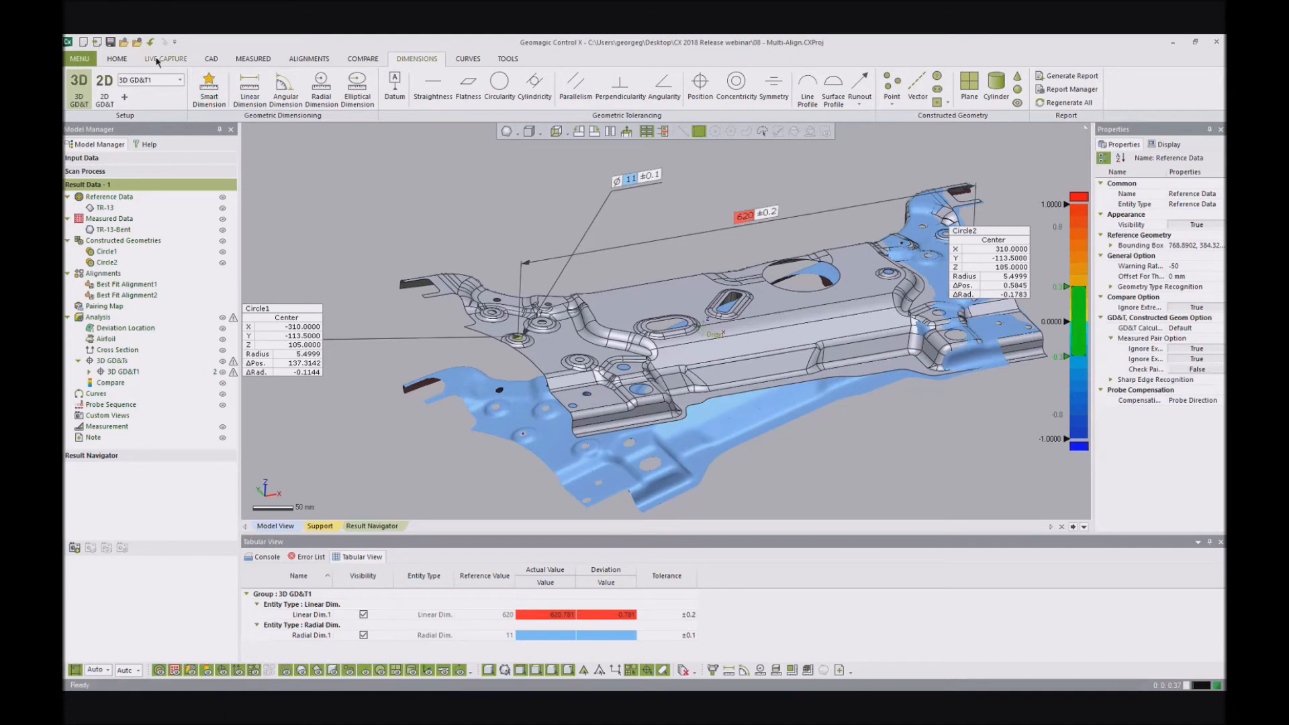
- Align the bent scan to the reference bracket with Initial Alignment, leaving feature-recognition accuracy enhancement off
left_click(116, 59)
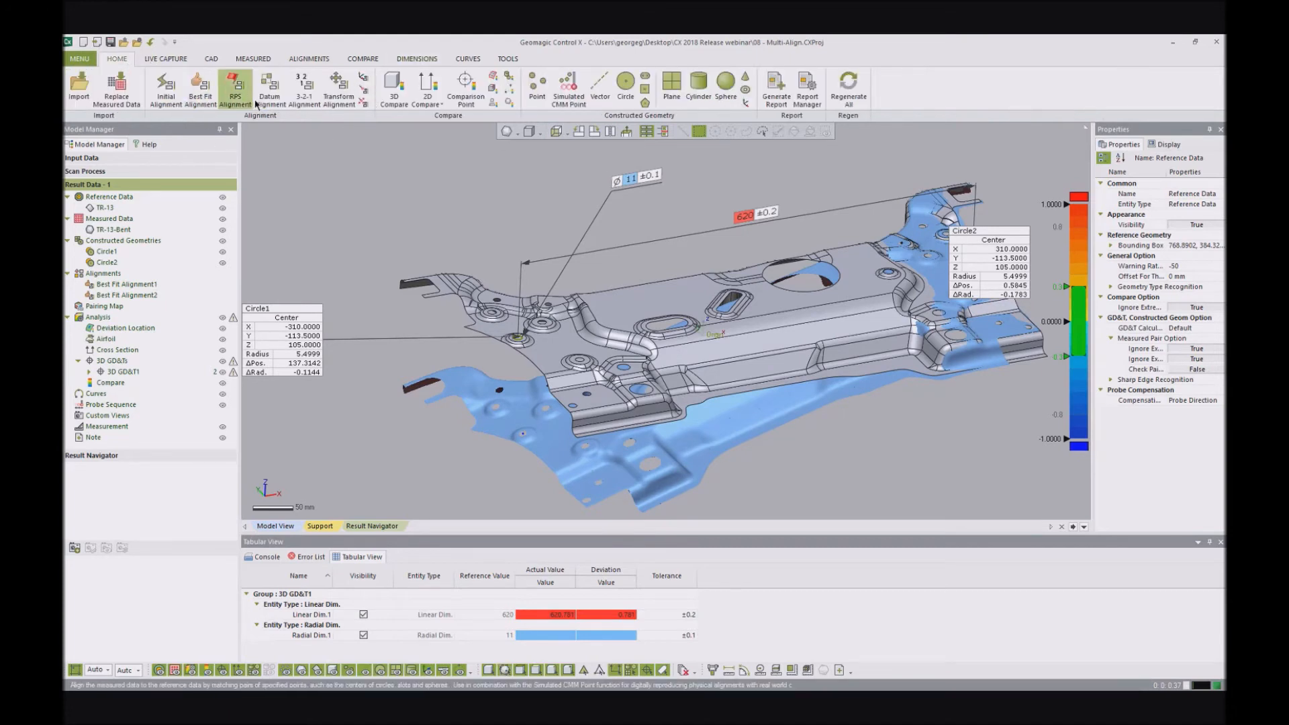
left_click(166, 87)
left_click(363, 156)
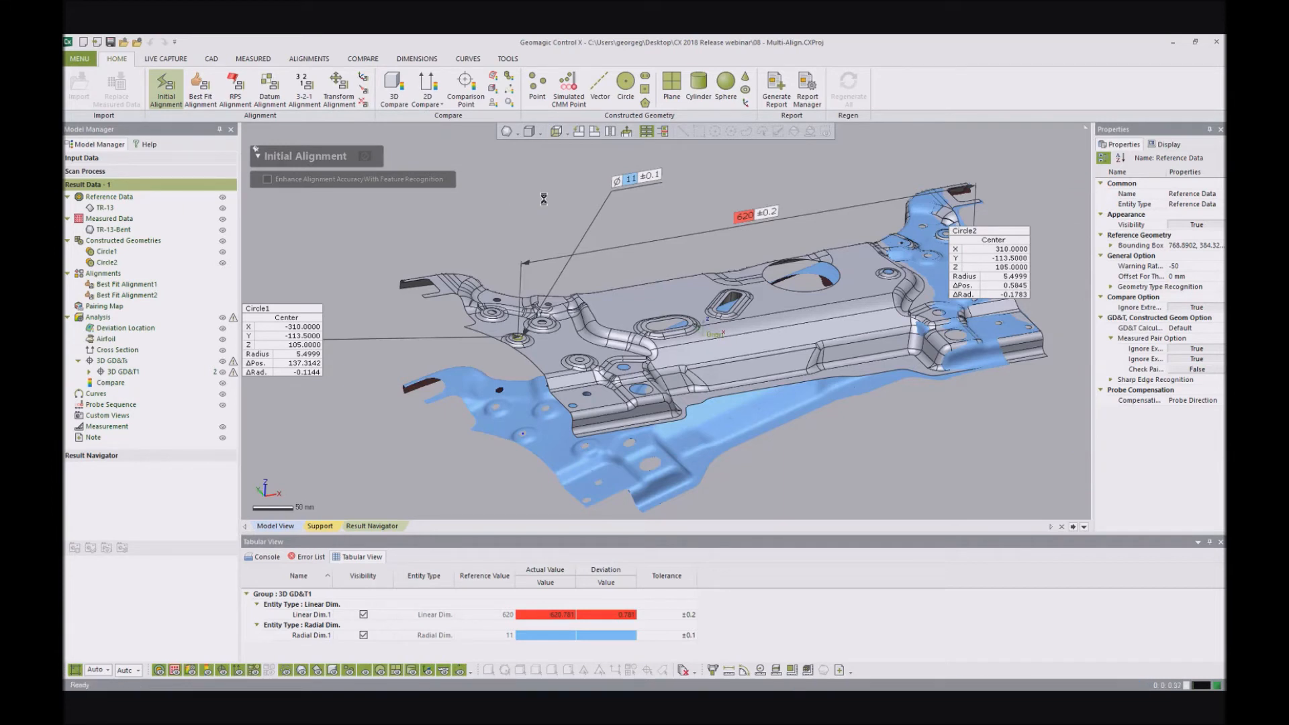
left_click(623, 418)
- Examine the initially aligned scan against both ends of the reference bracket, along with the radial and linear dimensions
right_click_drag(790, 399, 754, 351)
scroll(685, 350, "up", 2)
right_click_drag(496, 278, 708, 242)
scroll(708, 243, "down", 2)
scroll(786, 268, "up", 2)
mouse_move(570, 299)
right_mouse_down()
mouse_move(609, 335)
mouse_move(798, 269)
mouse_move(820, 248)
mouse_move(853, 265)
right_mouse_up()
scroll(463, 155, "down", 3)
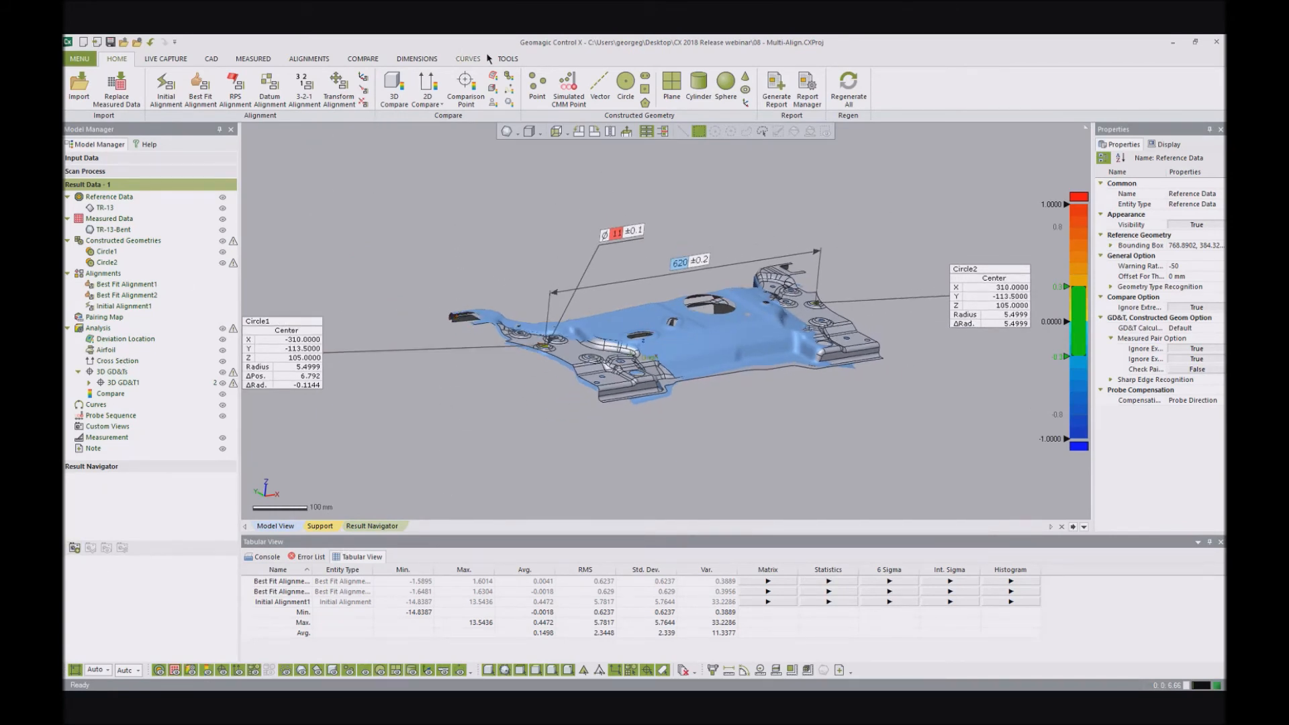
right_click_drag(671, 223, 673, 323)
scroll(690, 328, "up", 3)
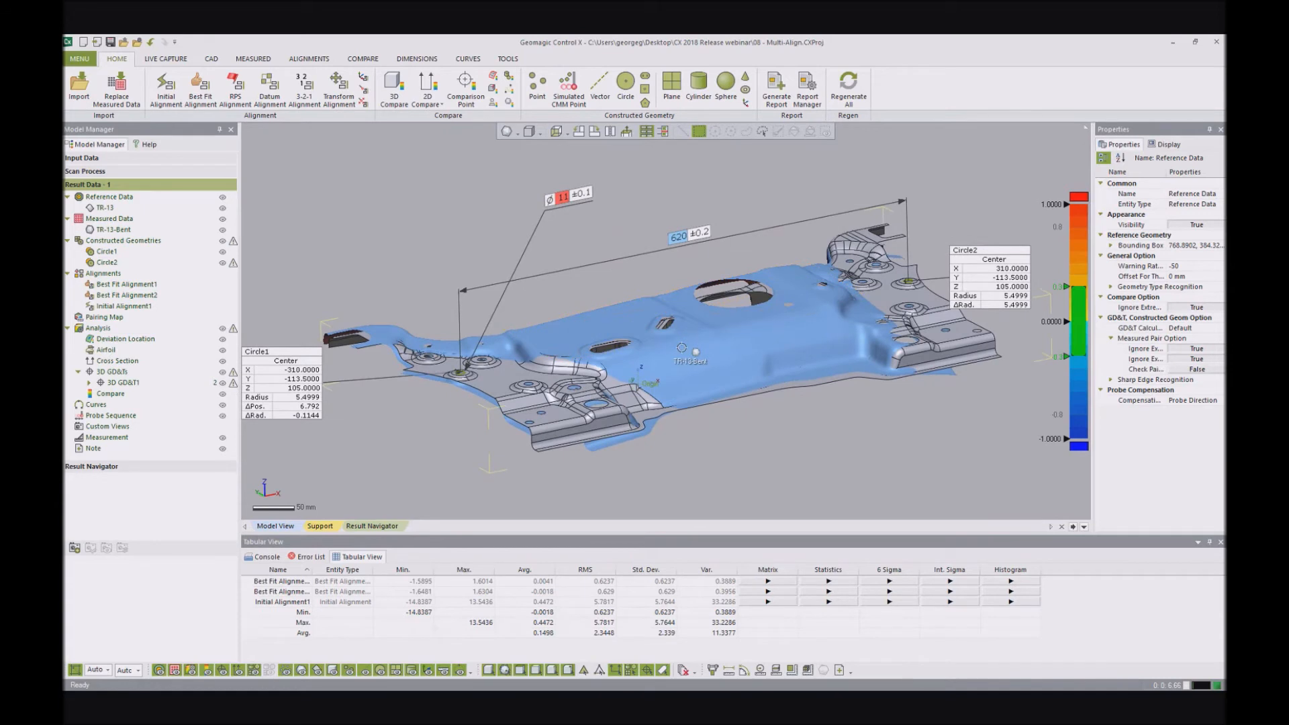
right_click_drag(701, 189, 731, 297)
scroll(736, 339, "down", 3)
scroll(736, 339, "up", 3)
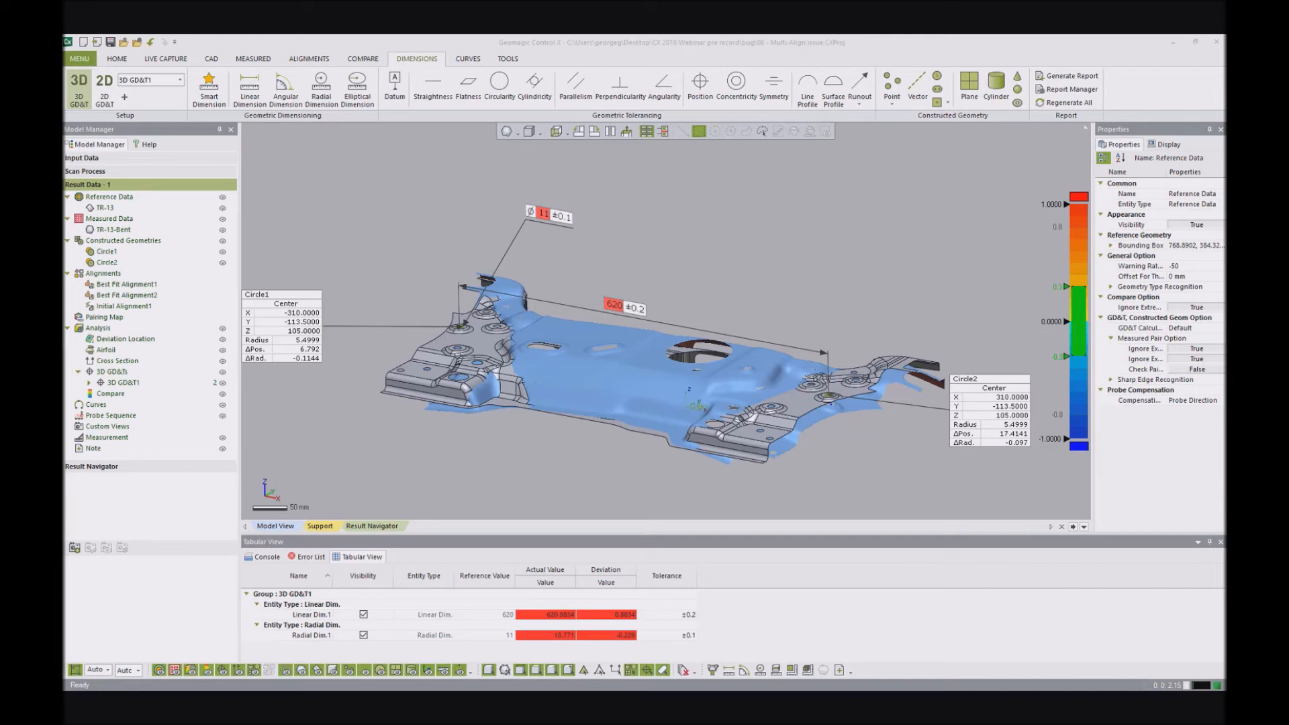
- Open the "09 - deviation location" project without saving changes to the current model
left_click_drag(394, 416, 379, 436)
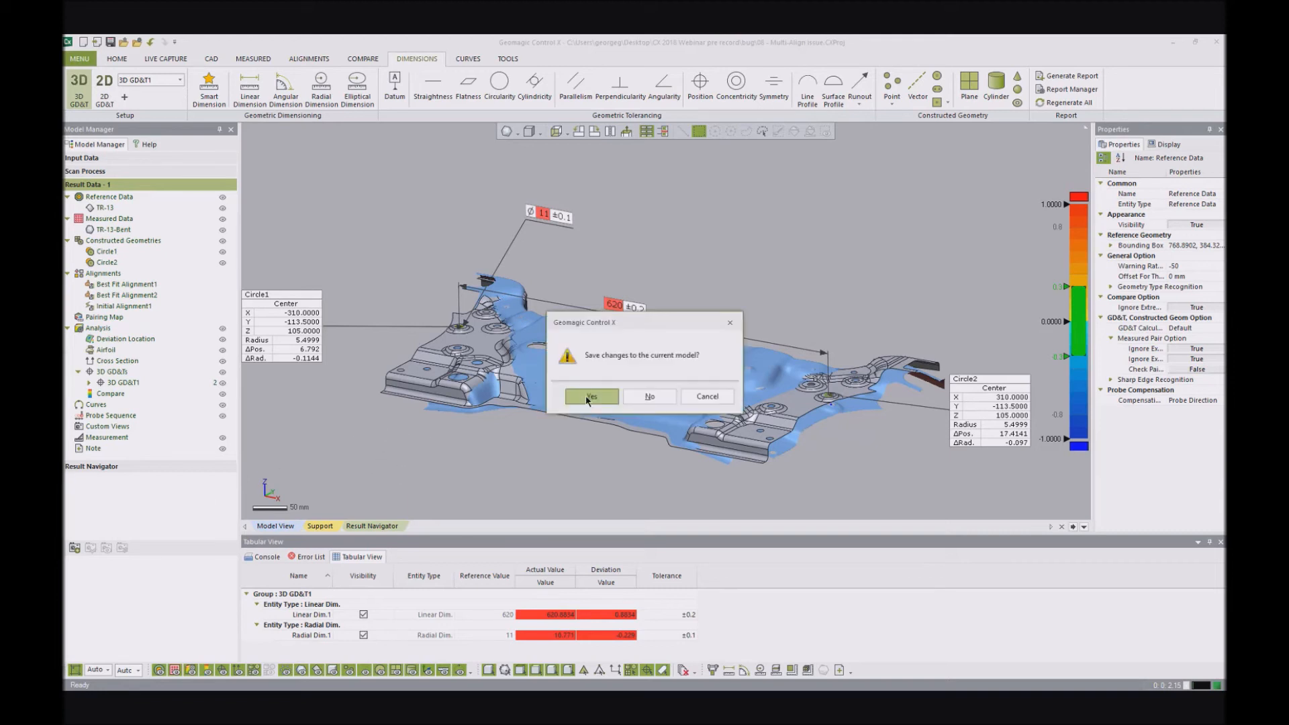
left_click(642, 399)
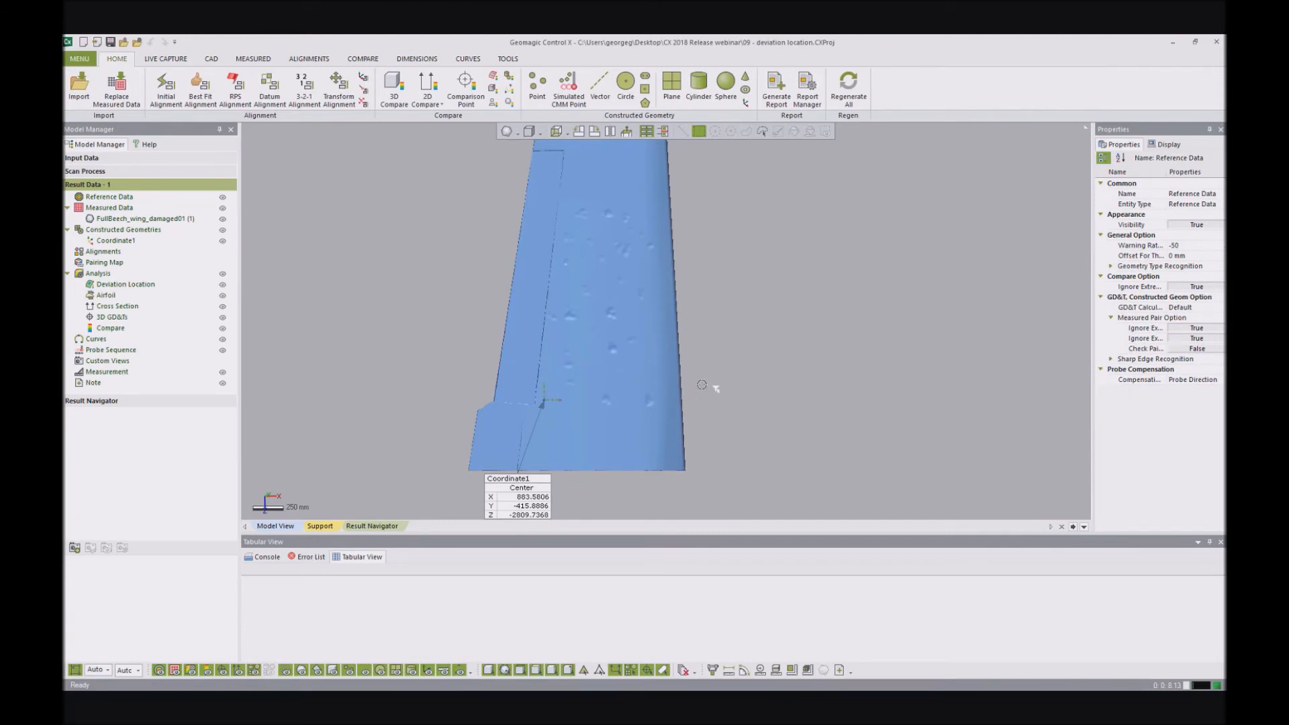
- Examine the dents across the surface of the damaged wing scan, up close and over its full length
right_click_drag(765, 313, 725, 316)
scroll(605, 312, "up", 4)
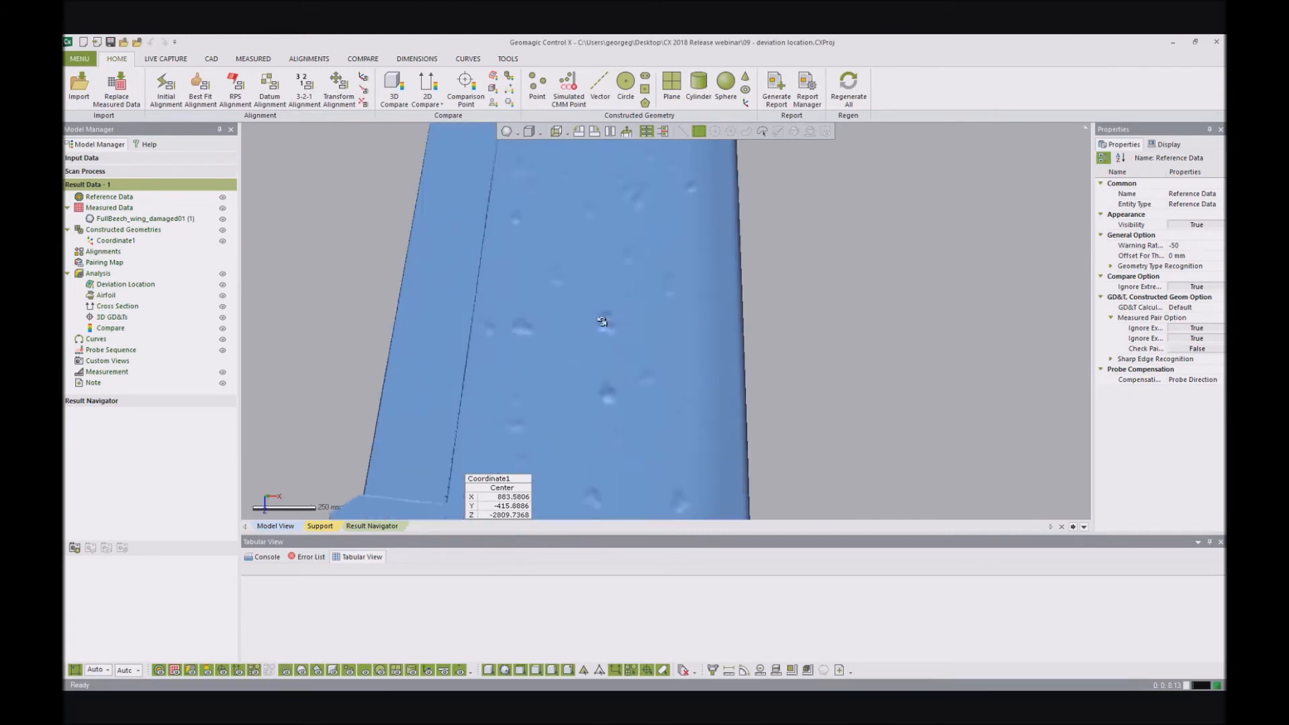
scroll(605, 312, "up", 4)
mouse_move(615, 340)
right_mouse_down()
mouse_move(544, 305)
mouse_move(541, 331)
mouse_move(641, 342)
right_mouse_up()
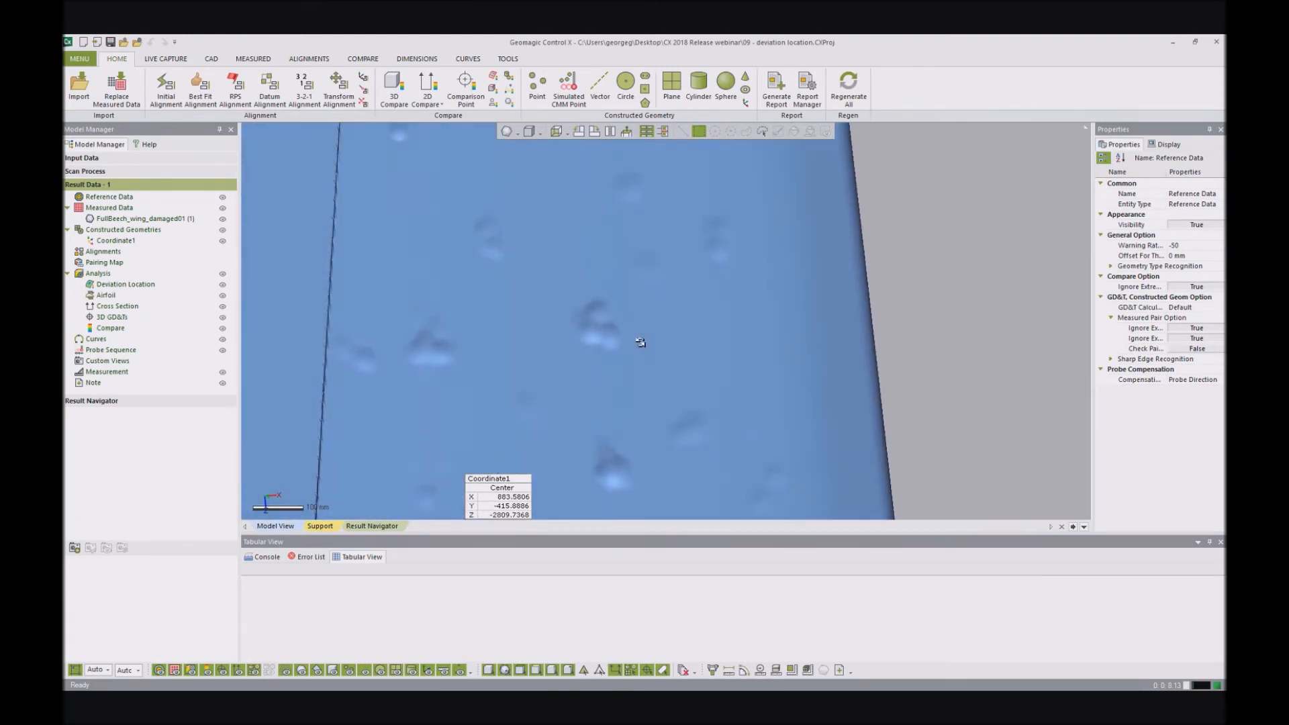
scroll(640, 342, "down", 5)
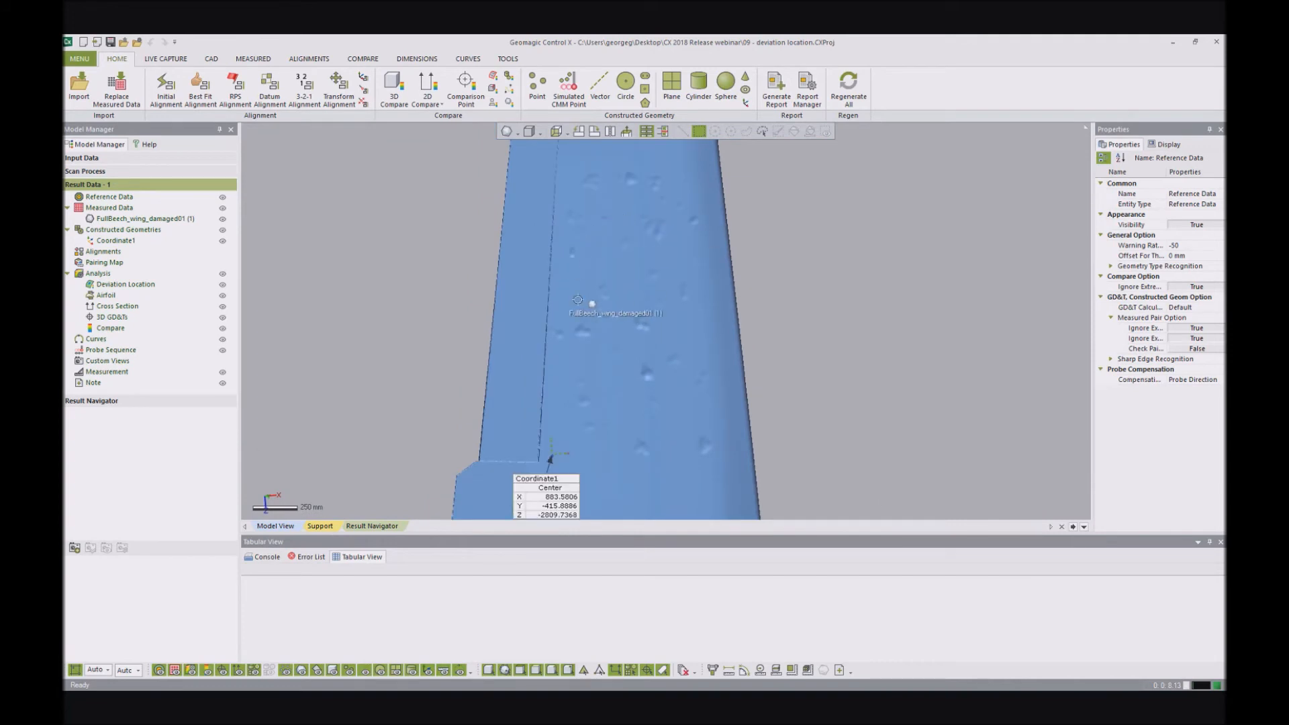
scroll(654, 421, "down", 3)
mouse_move(627, 304)
right_mouse_down()
mouse_move(680, 305)
mouse_move(656, 426)
mouse_move(684, 369)
mouse_move(626, 369)
mouse_move(631, 313)
right_mouse_up()
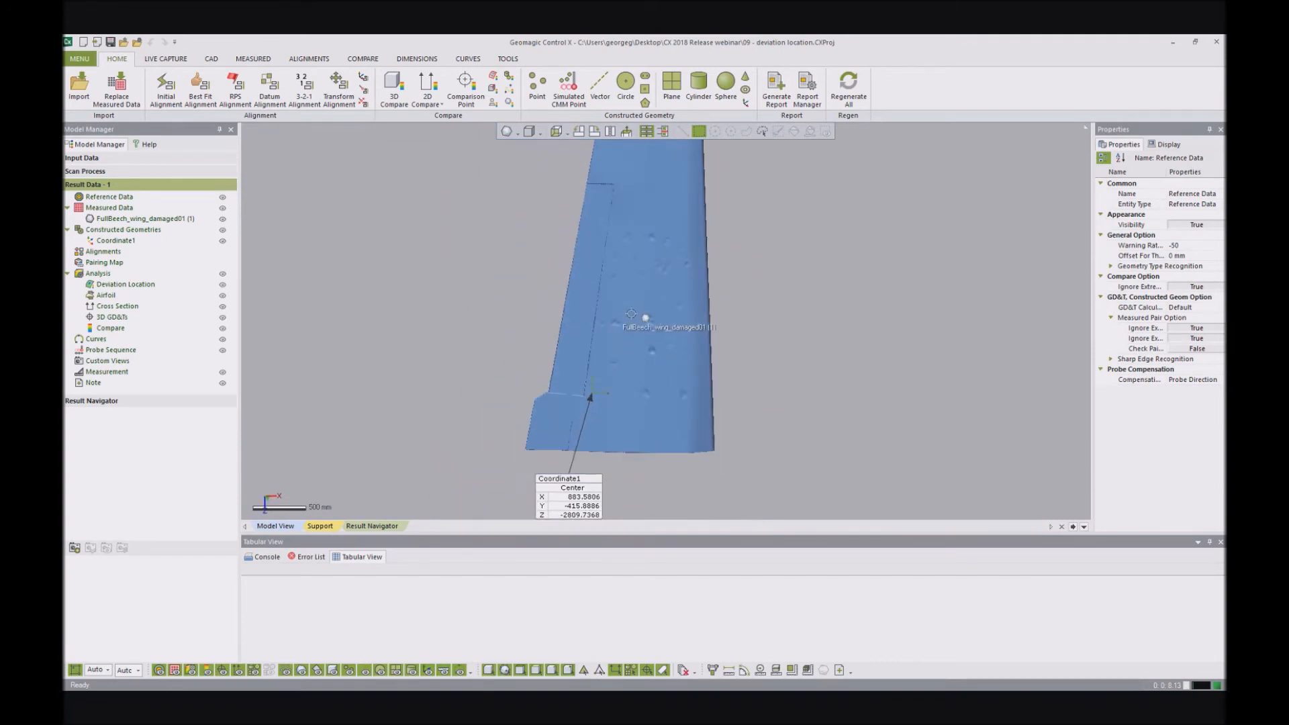
scroll(631, 314, "up", 3)
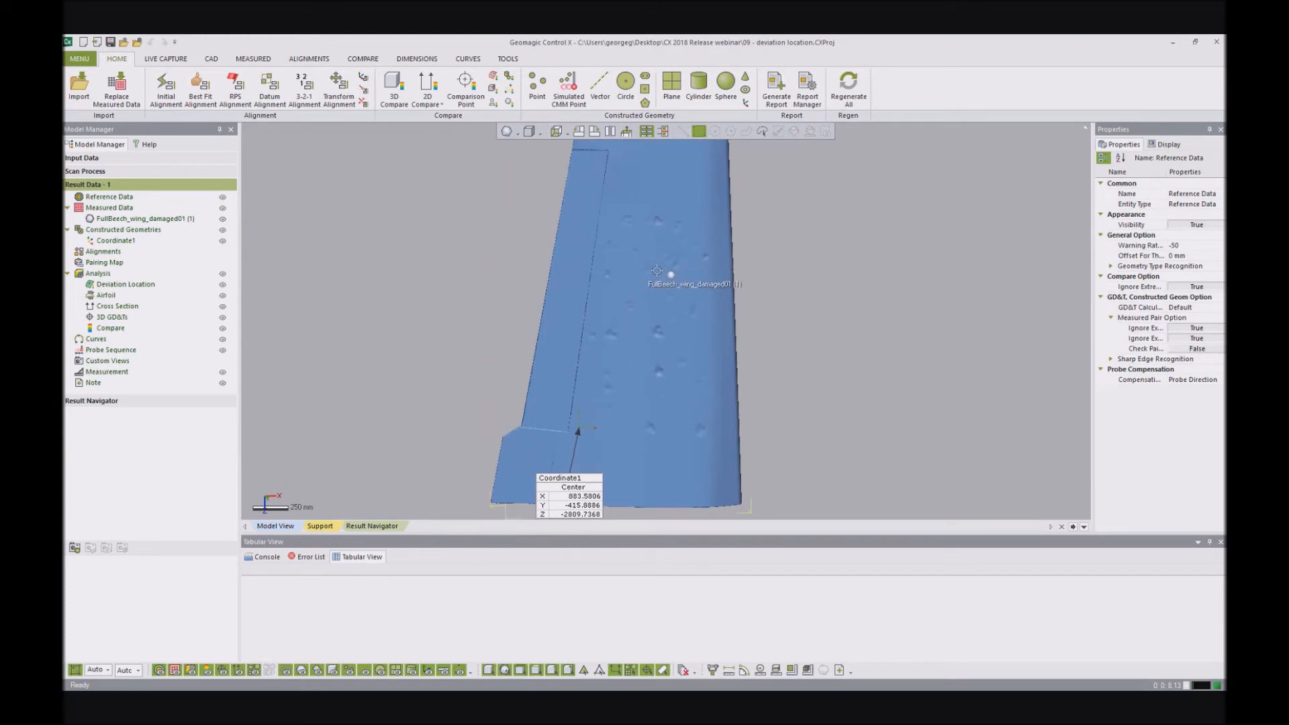
right_click_drag(672, 212, 679, 215)
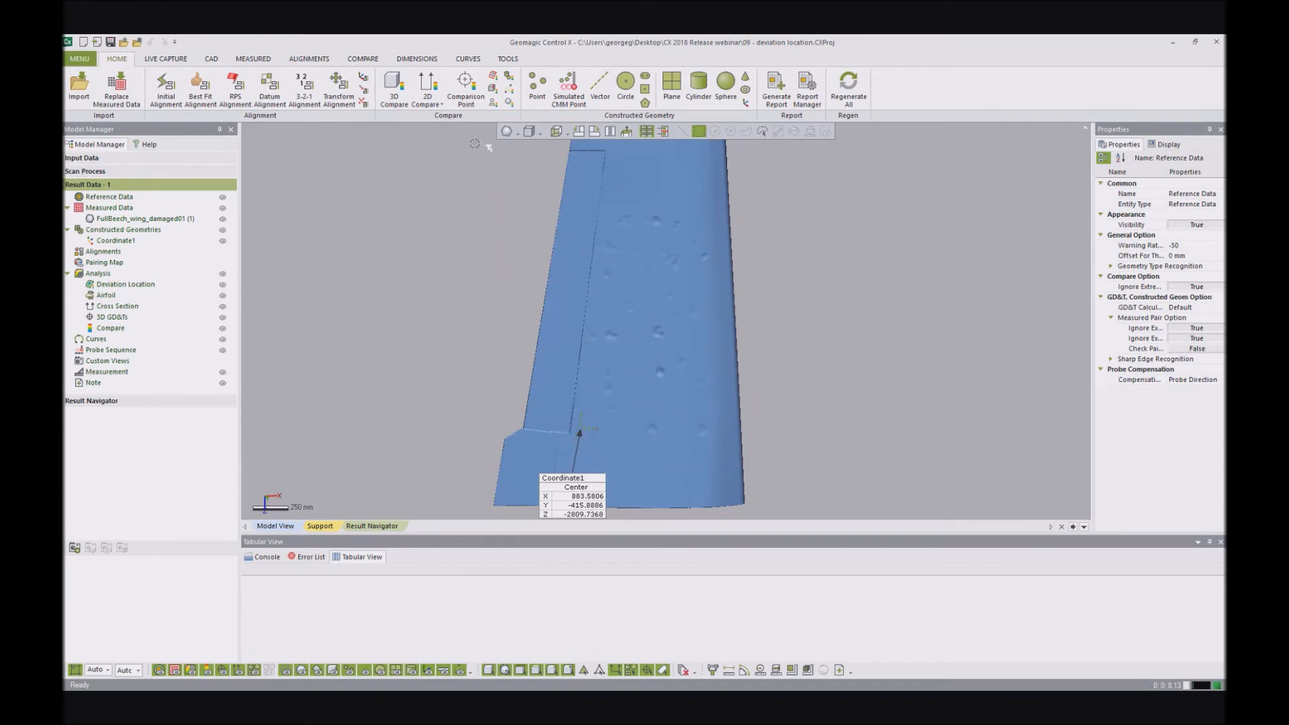
- Start a Deviation Location analysis of the damaged wing using Coordinate1 as the local datum
left_click(508, 59)
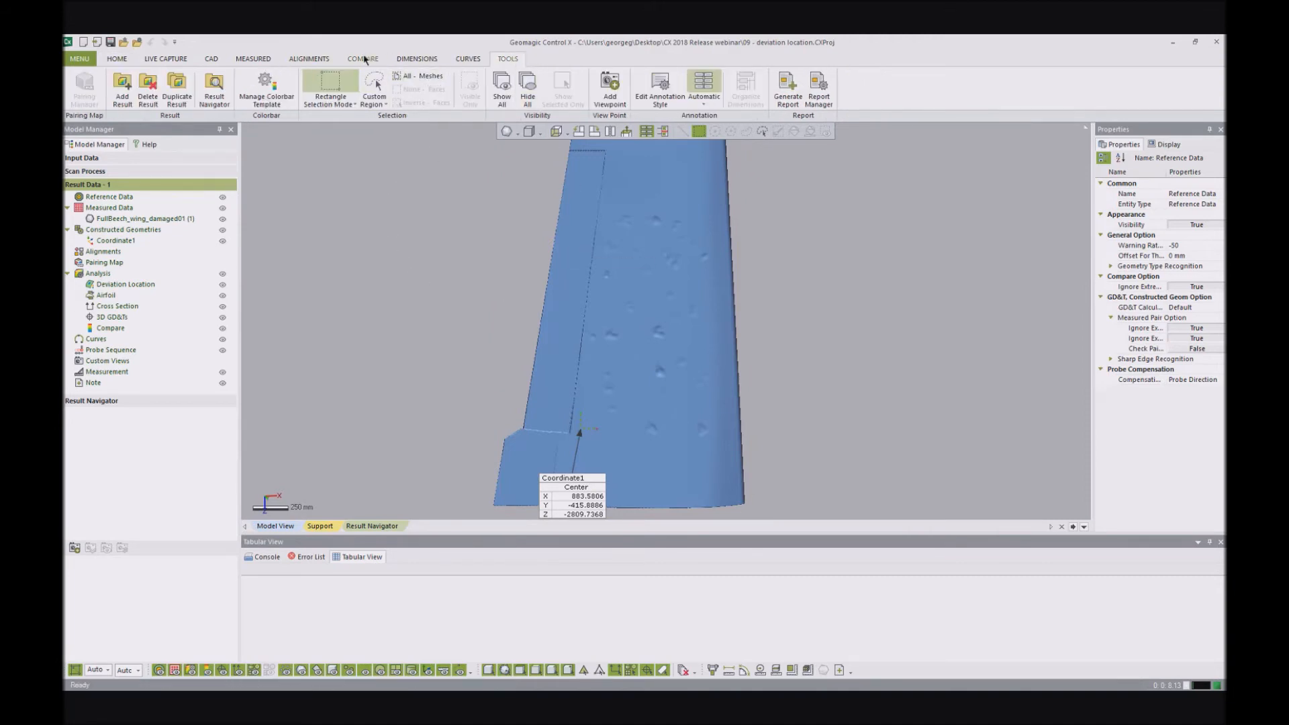
left_click(366, 60)
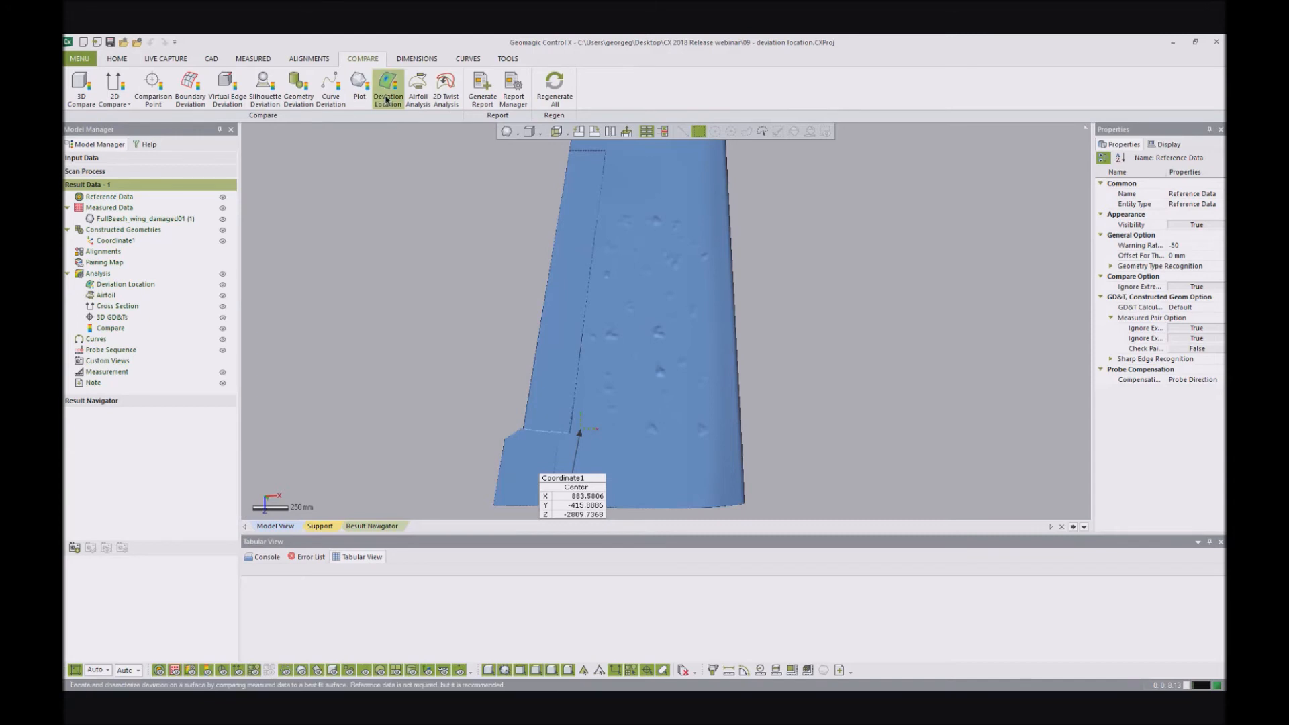
left_click(388, 92)
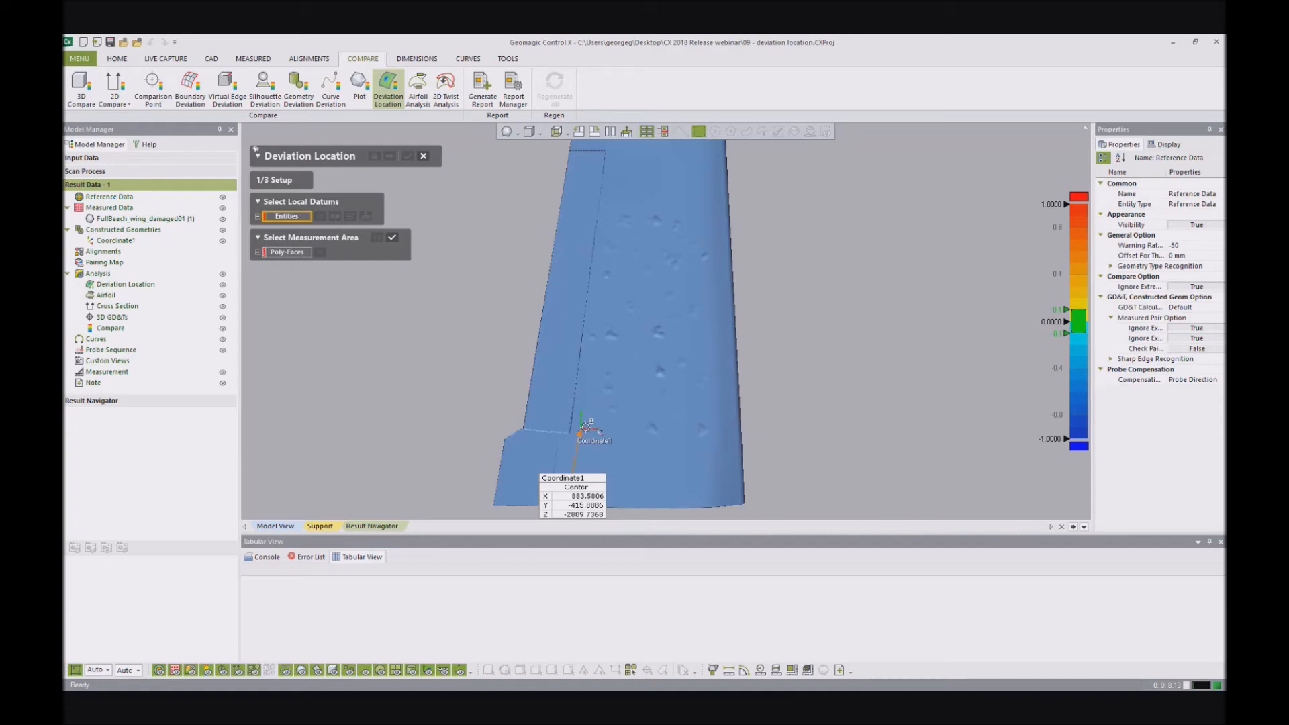
left_click(586, 427)
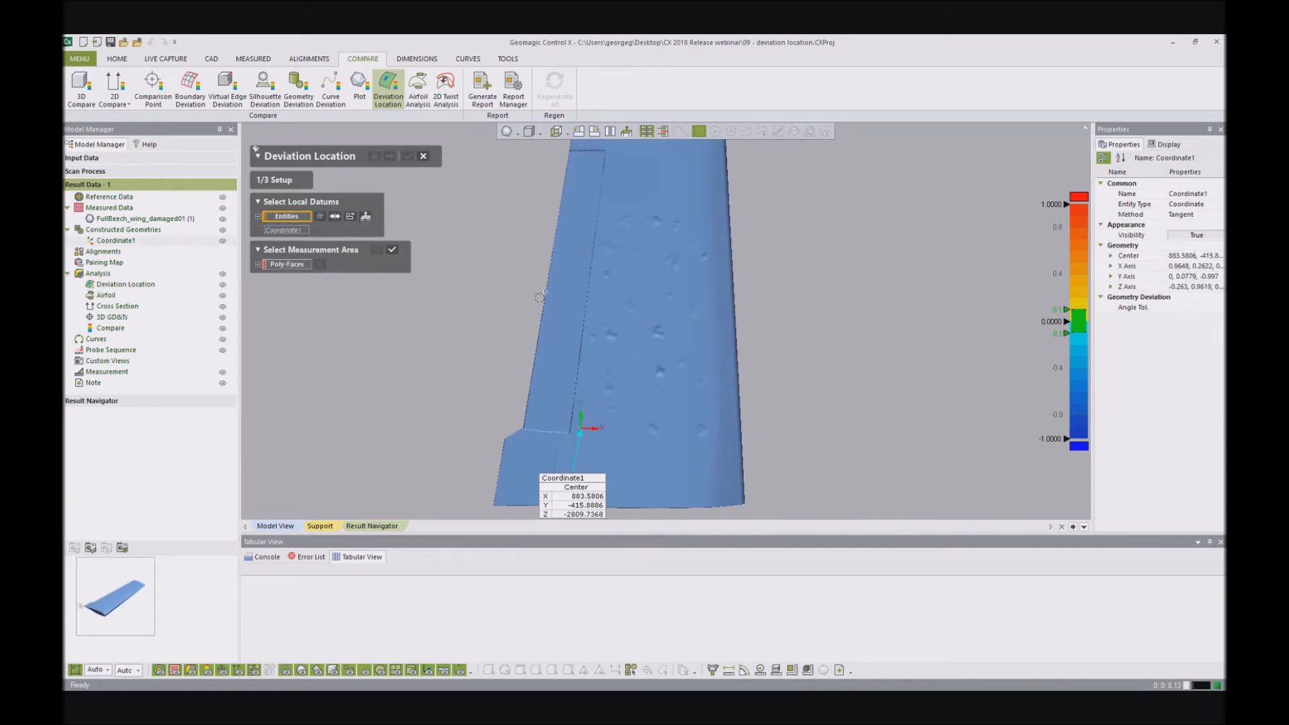
- Set a rectangular patch of poly-faces around the lower group of wing dents as the measurement area
left_click(297, 266)
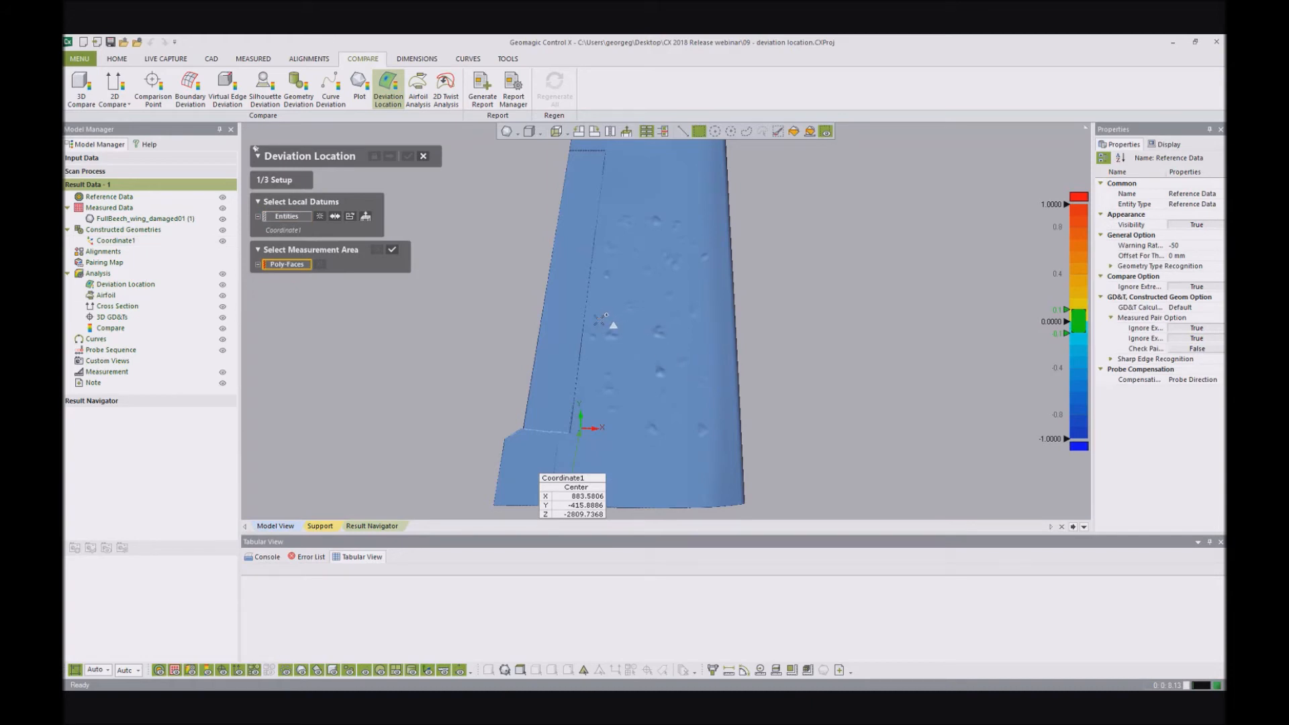
left_click_drag(676, 426, 684, 448)
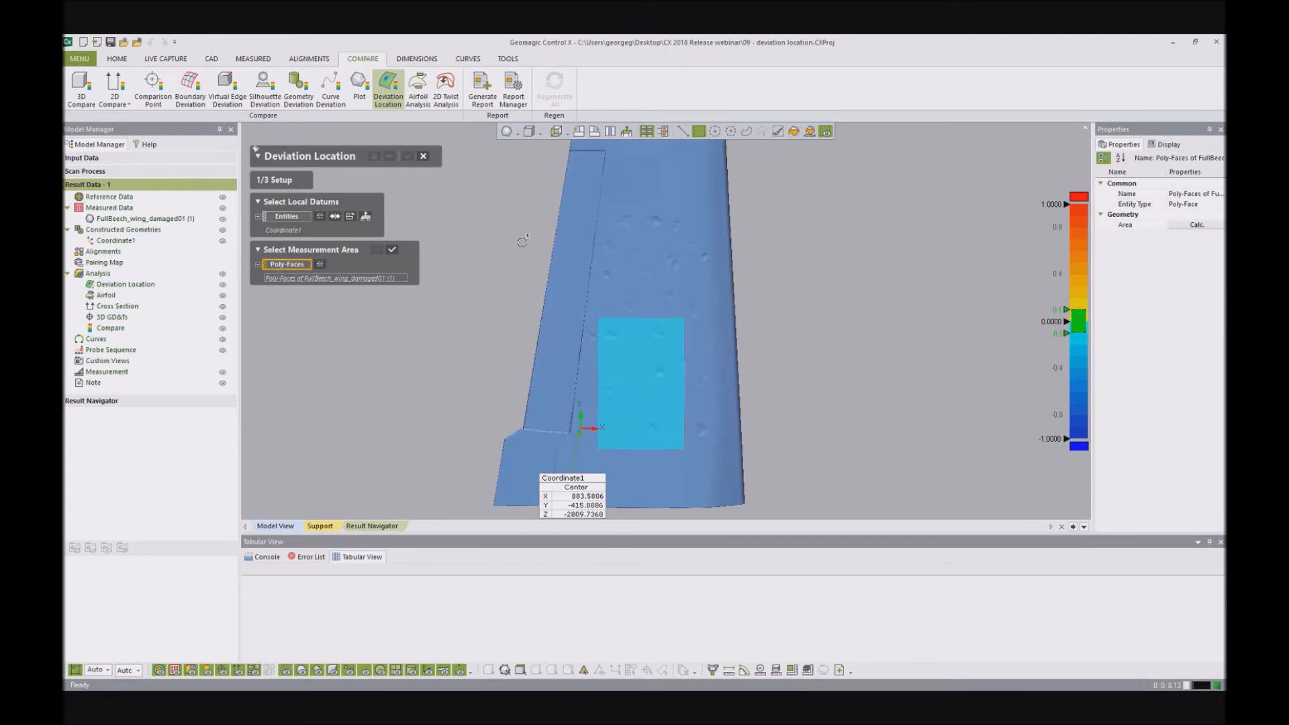
left_click(392, 250)
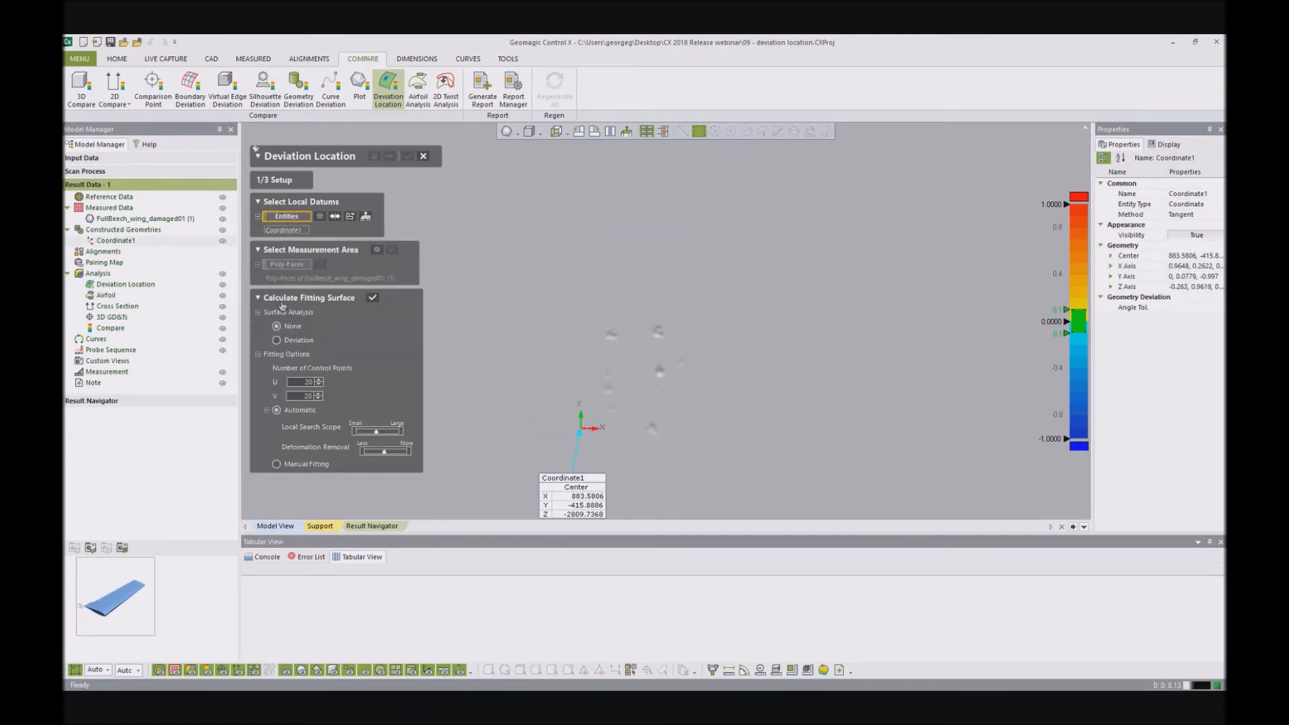
- Calculate the fitting surface with 20 by 20 control points, automatic fitting and no surface analysis, and check it against the patch
left_click(372, 298)
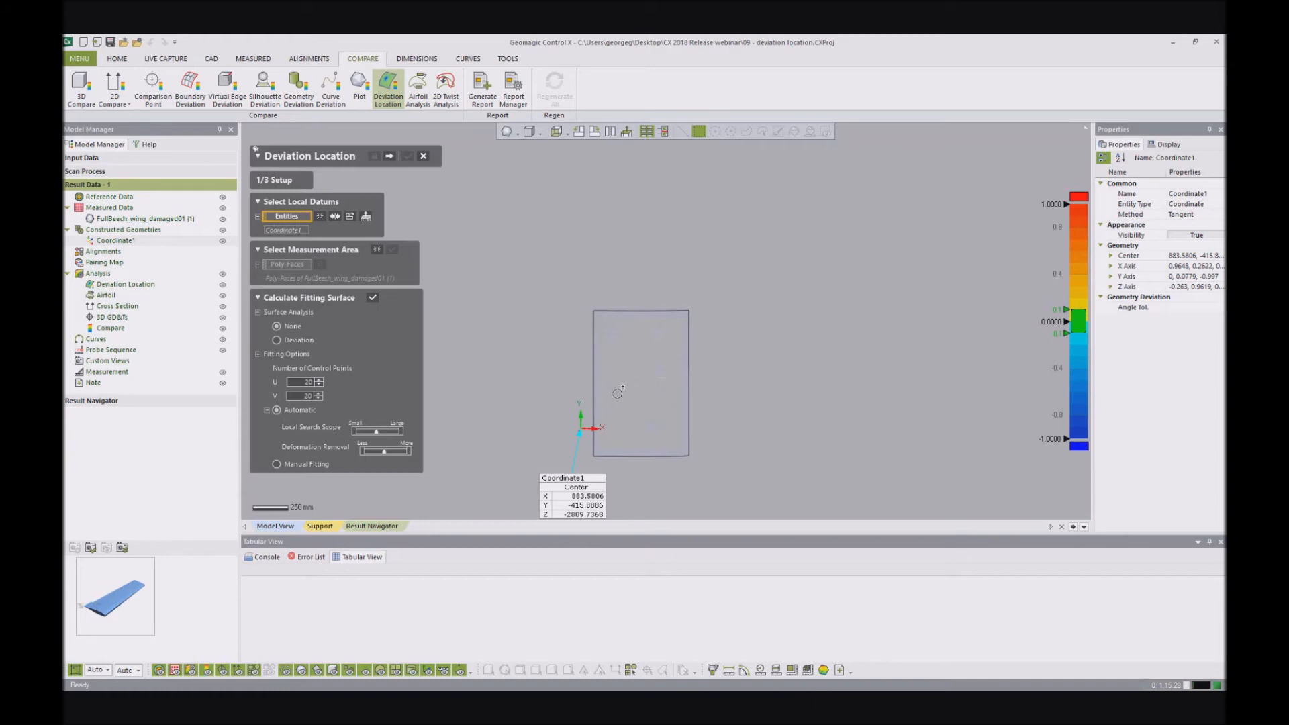
mouse_move(669, 399)
right_mouse_down()
mouse_move(630, 377)
mouse_move(674, 411)
right_mouse_up()
scroll(674, 411, "up", 5)
mouse_move(696, 300)
right_mouse_down()
mouse_move(556, 282)
mouse_move(671, 517)
mouse_move(633, 408)
mouse_move(666, 253)
mouse_move(734, 274)
mouse_move(705, 308)
right_mouse_up()
scroll(656, 201, "down", 5)
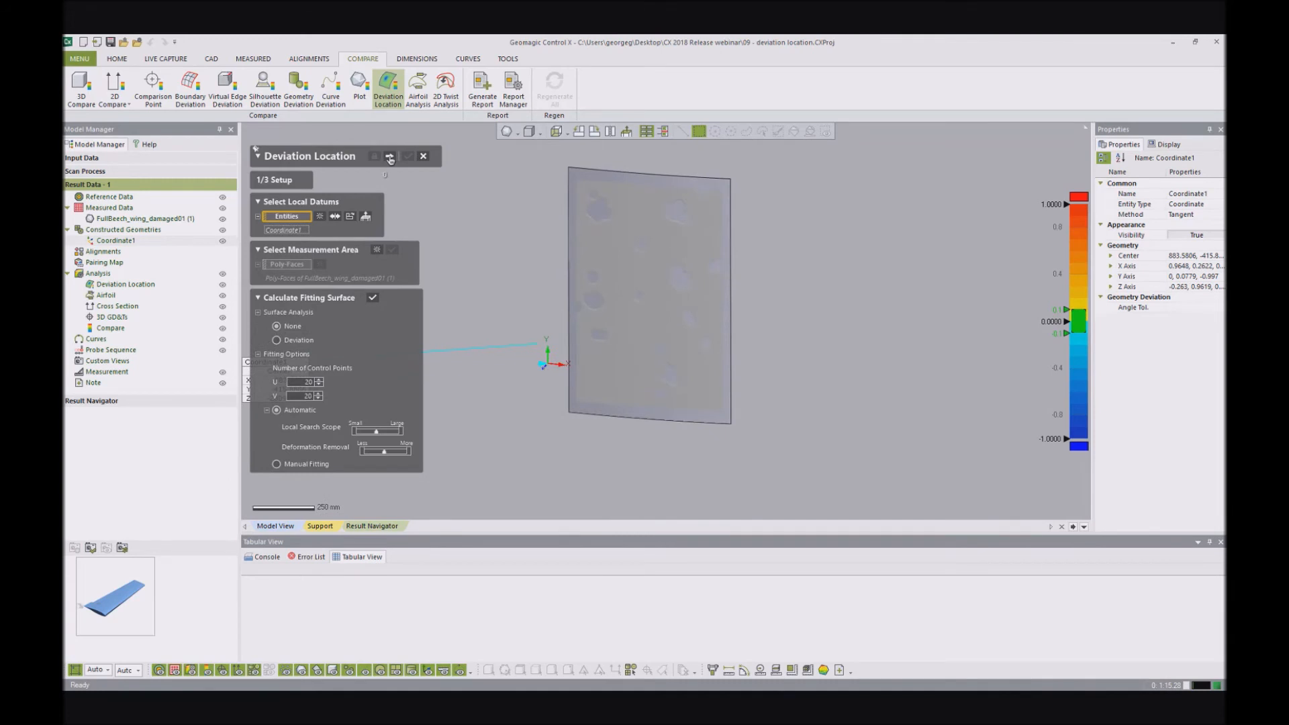
- Proceed to Object Classification and inspect the dents on the patch's deviation color map
left_click(389, 156)
scroll(803, 367, "down", 3)
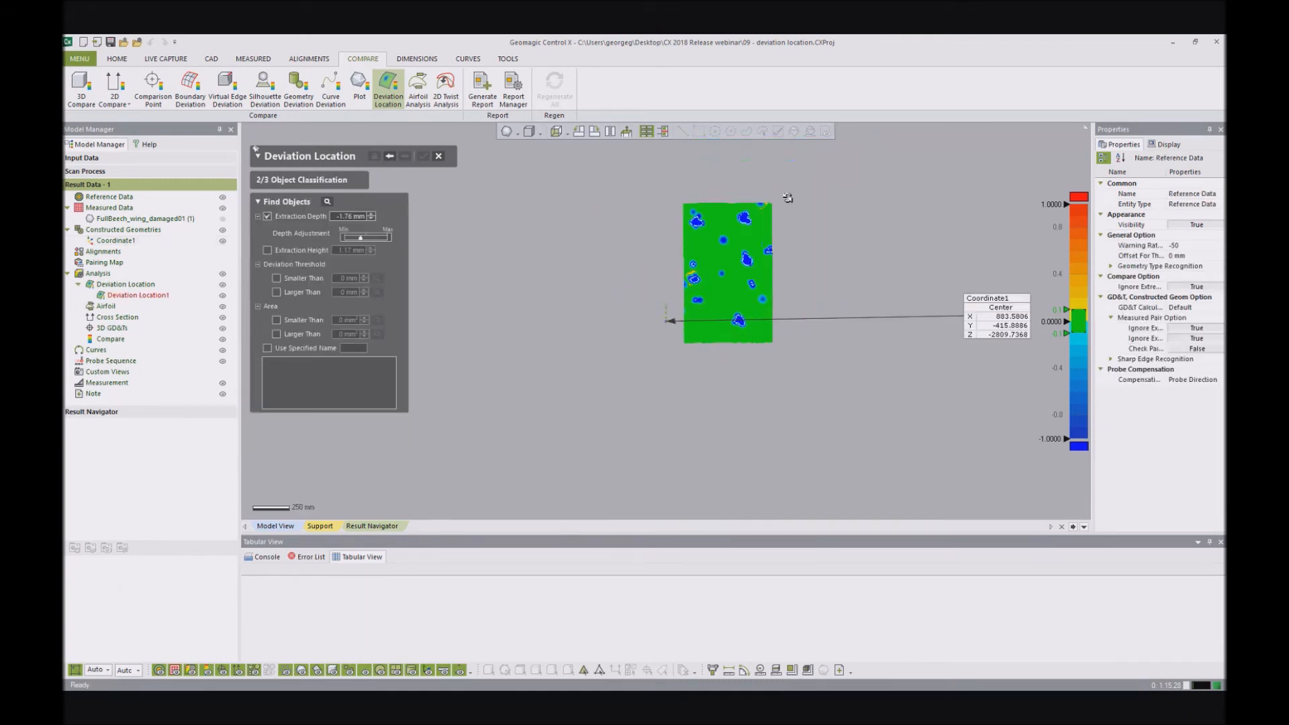
right_click_drag(788, 199, 735, 257, "ctrl")
scroll(718, 282, "up", 4)
scroll(719, 273, "down", 1)
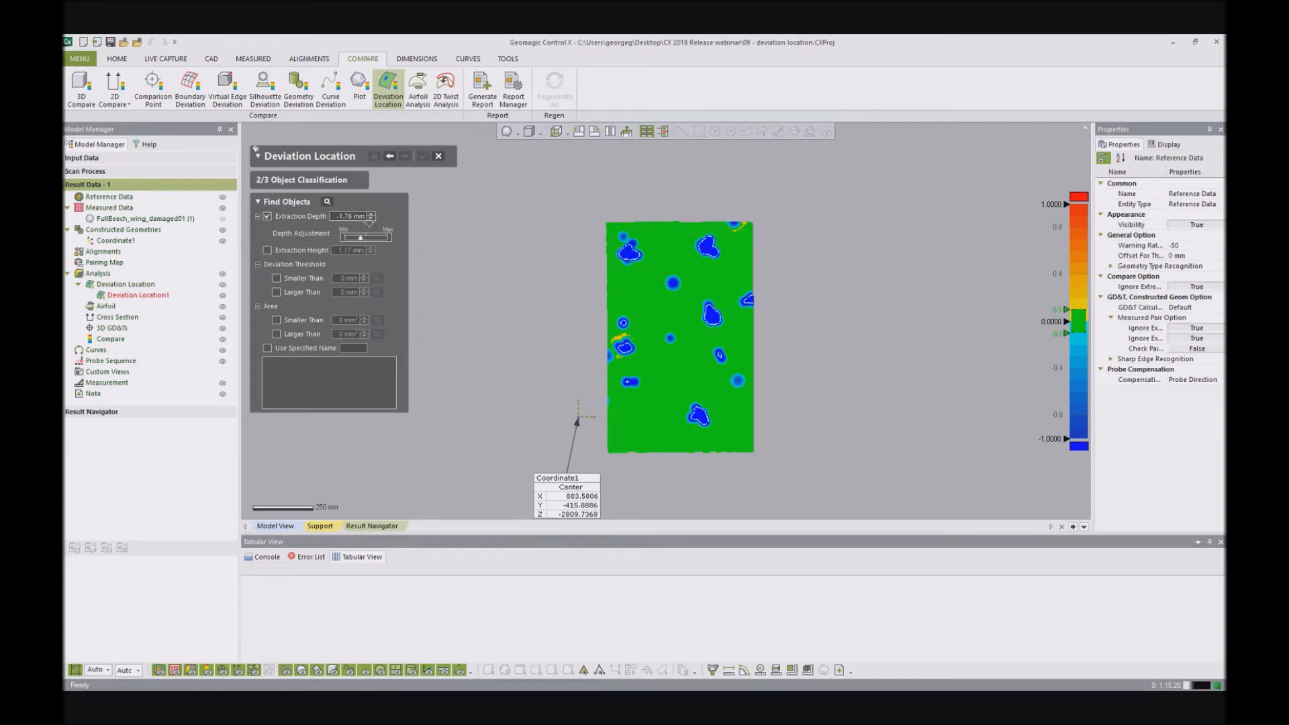
- Try an extraction depth of -2.76 mm and check the extraction outlines around the dents
left_click(372, 214)
scroll(703, 319, "up", 5)
right_click_drag(696, 326, 676, 371)
scroll(674, 334, "down", 3)
right_click_drag(682, 258, 663, 268)
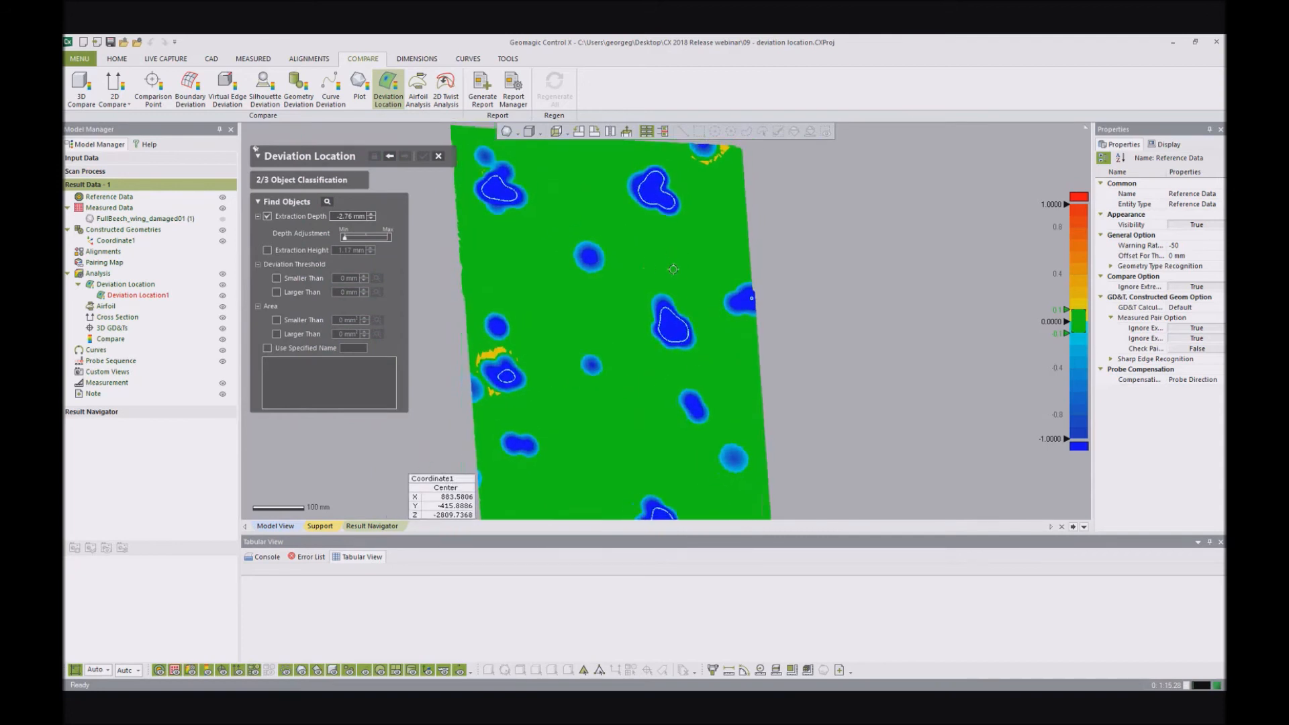
scroll(663, 268, "down", 2)
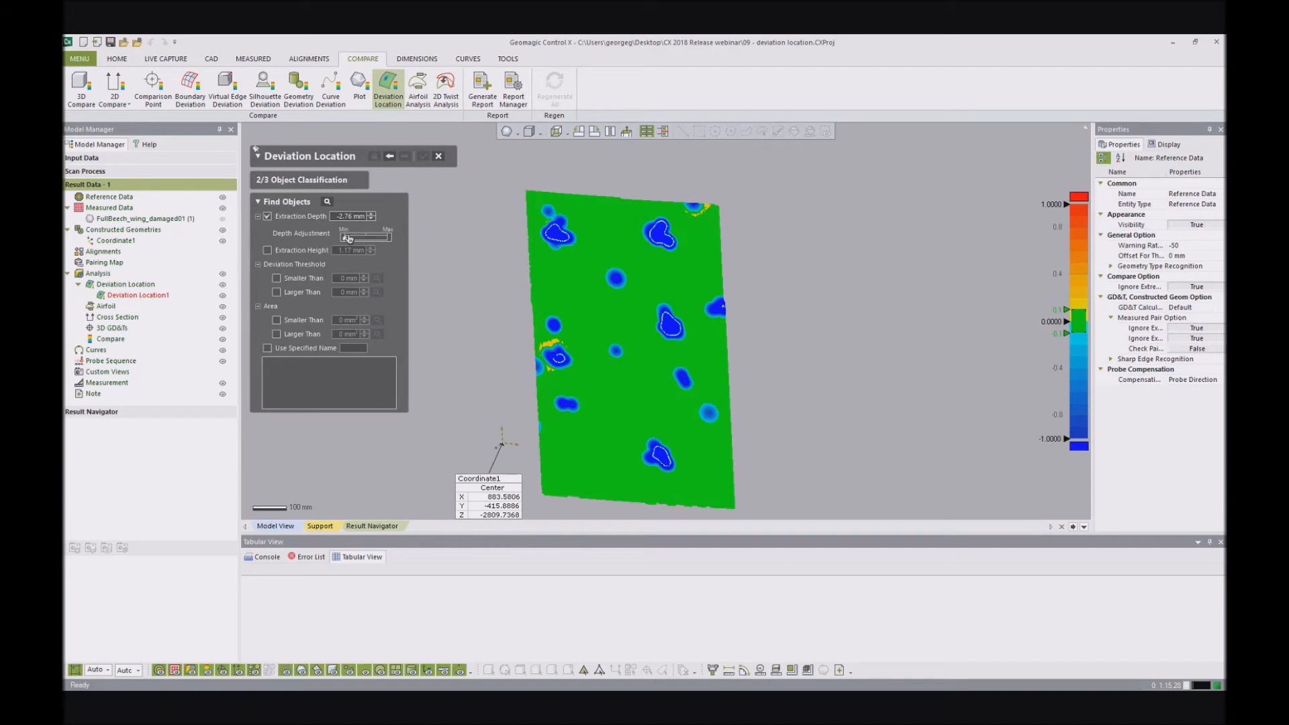
- Adjust the extraction depth to -0.41 mm, check the dent outlines and detect the deviation objects automatically
left_click_drag(361, 239, 368, 241)
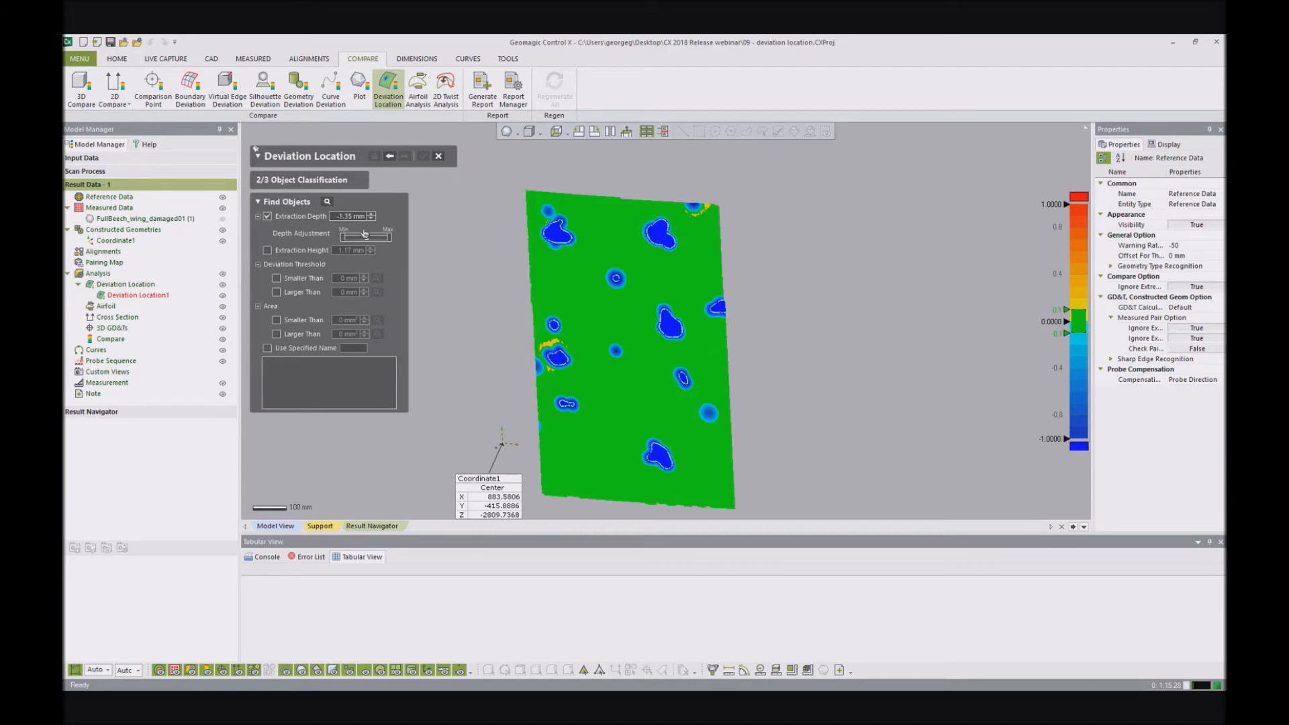
left_click_drag(365, 240, 381, 242)
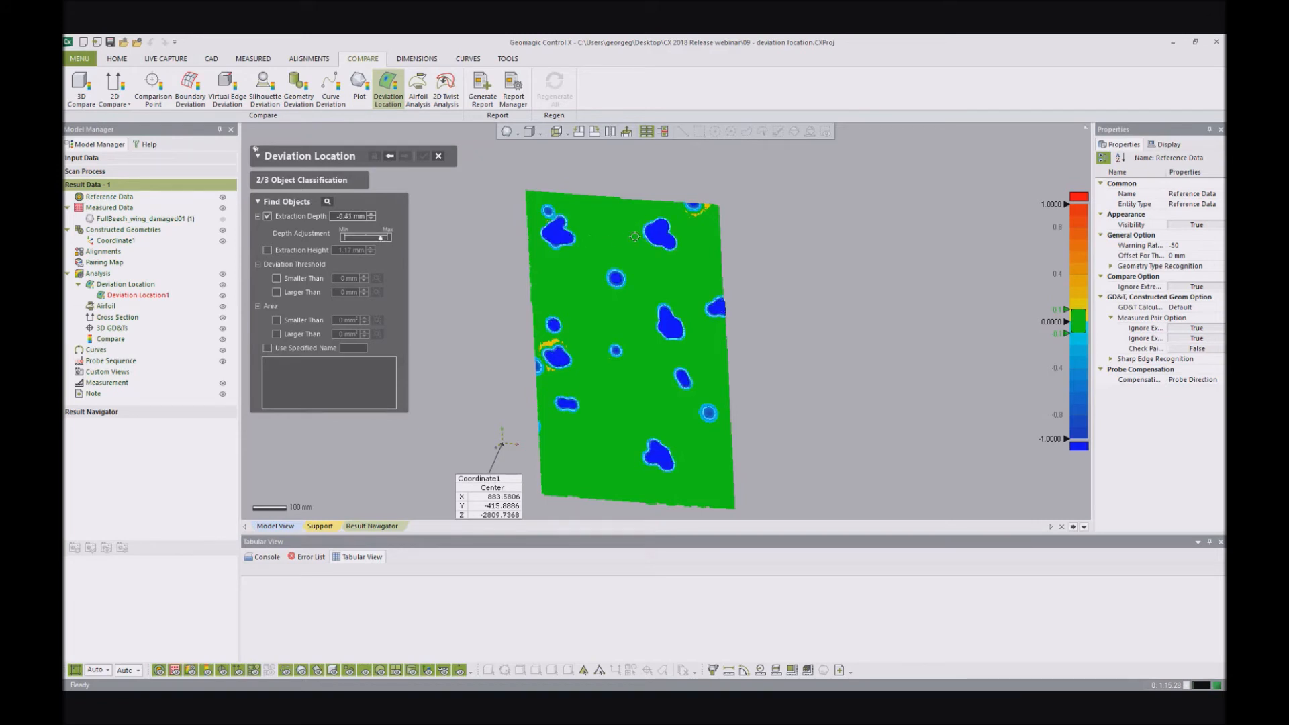
scroll(634, 236, "up", 5)
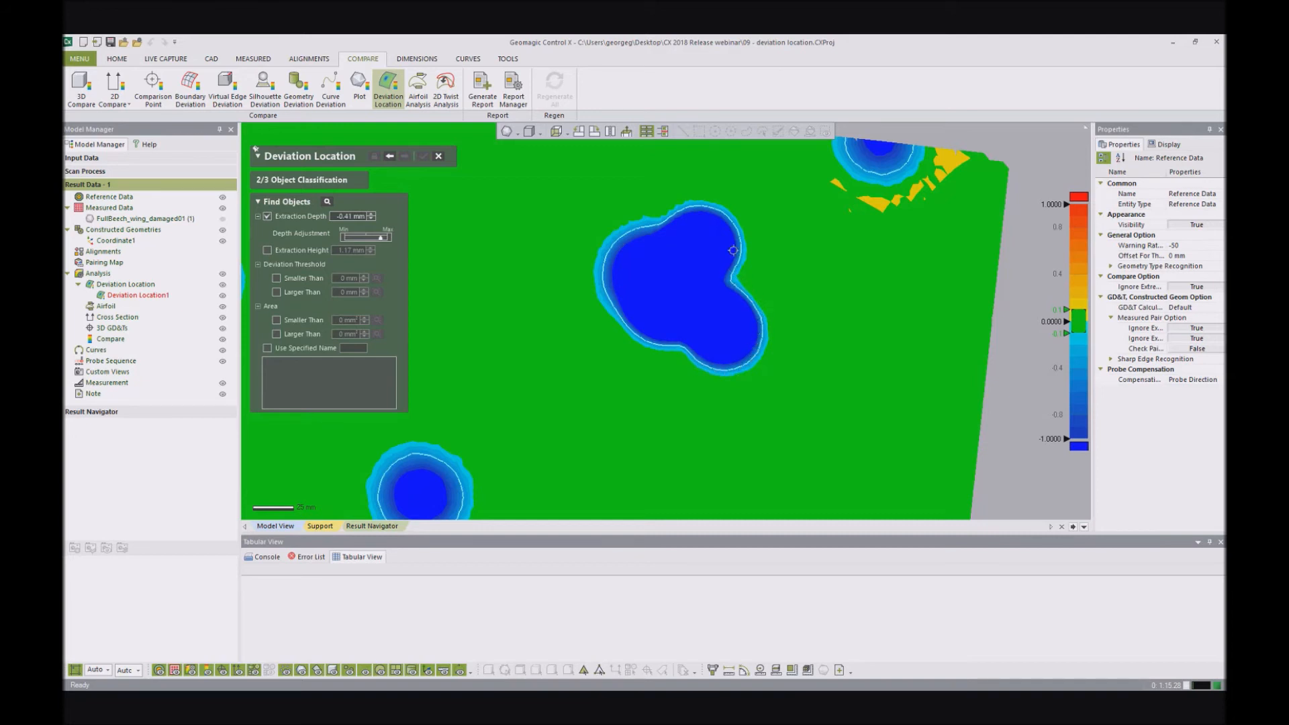
mouse_move(603, 252)
right_mouse_down()
mouse_move(584, 259)
mouse_move(591, 269)
right_mouse_up()
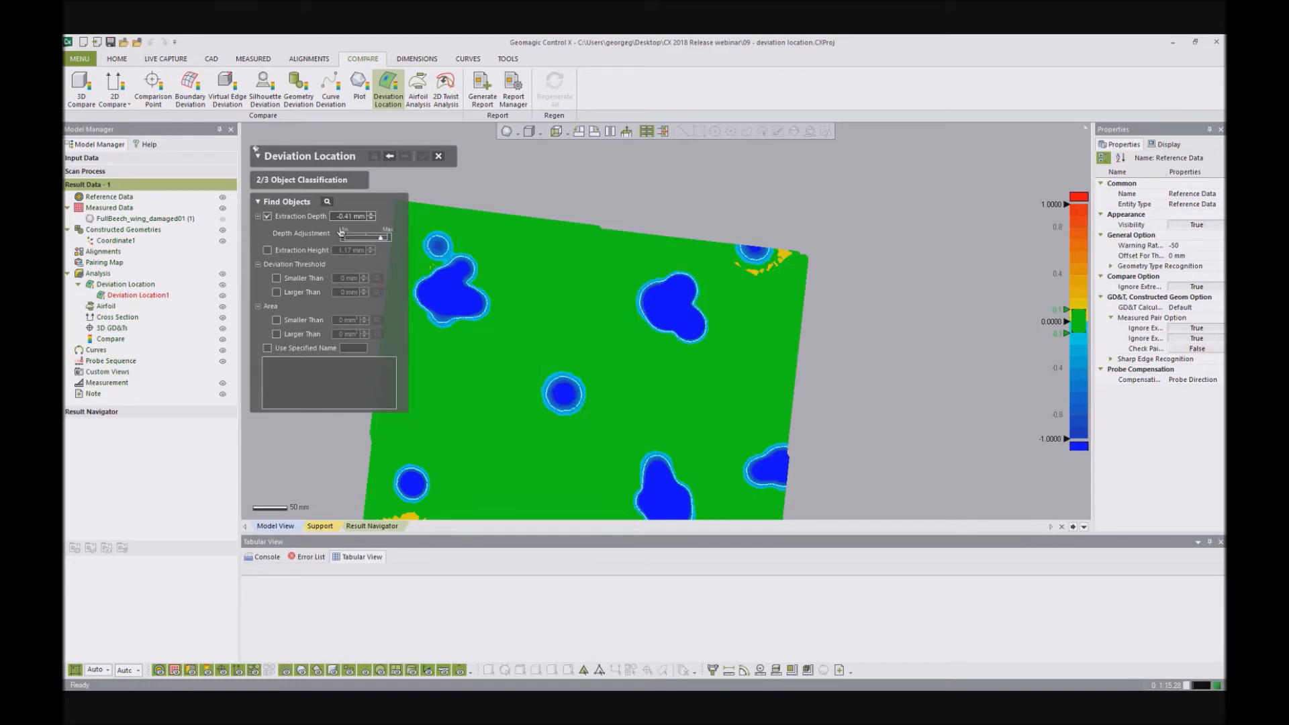
left_click(328, 202)
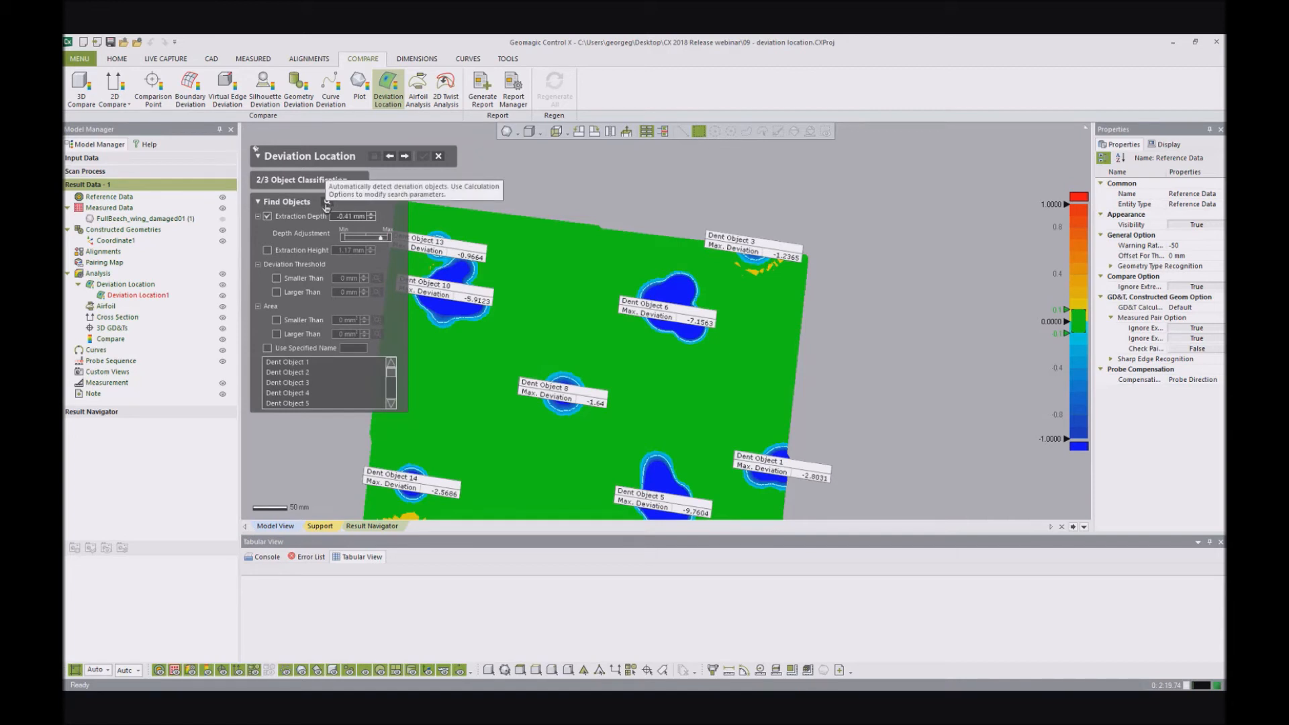
- Review the detected dents over the whole patch and proceed to Create Inspection Feature
scroll(637, 254, "down", 3)
right_click_drag(614, 261, 616, 288)
scroll(666, 318, "down", 4)
scroll(681, 434, "up", 2)
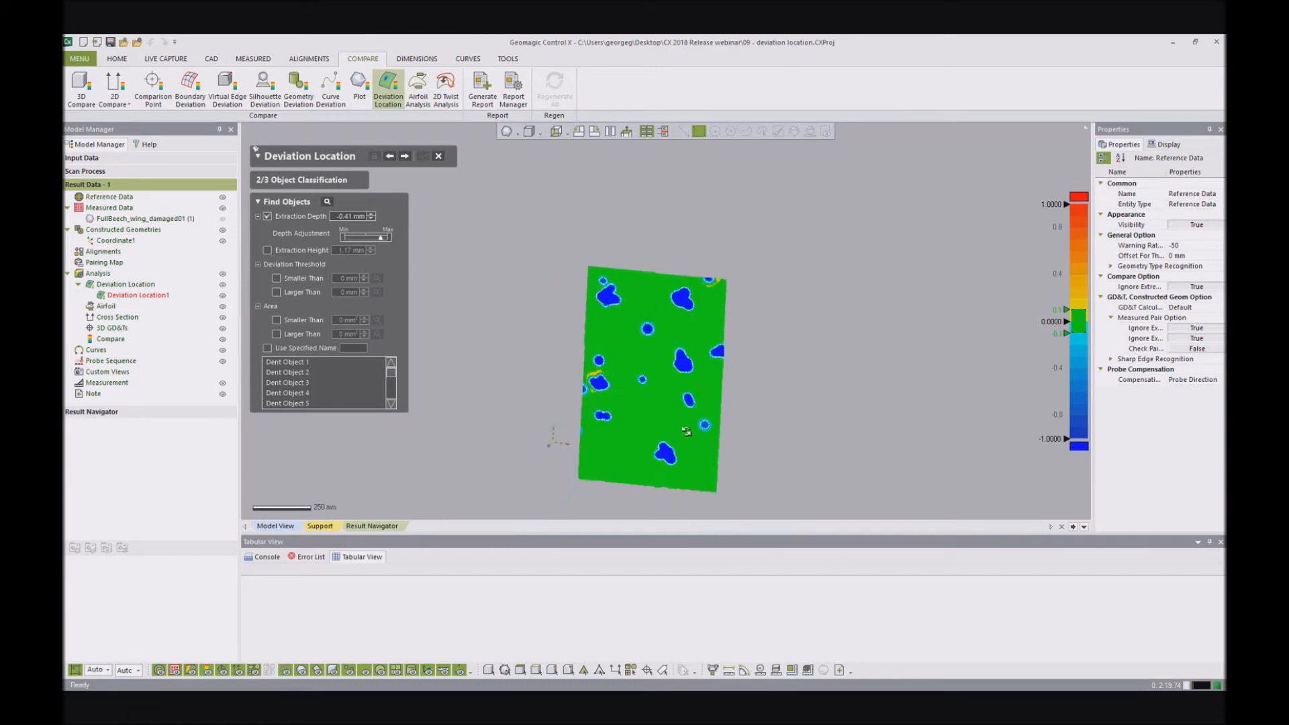
left_click(405, 156)
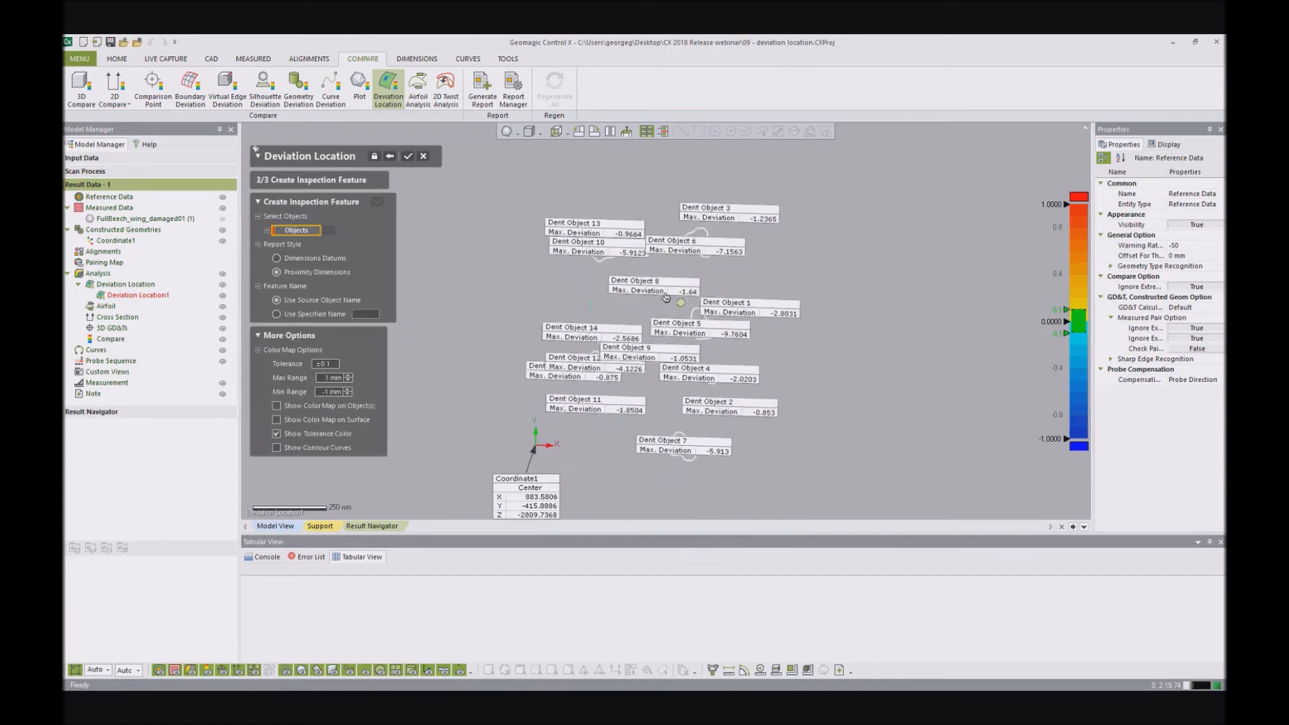
- Spread the dent callouts outward around the patch so the dent outlines are uncovered
left_click_drag(605, 181, 513, 166)
left_click_drag(591, 211, 481, 259)
left_click_drag(723, 202, 930, 201)
left_click_drag(795, 285, 933, 285)
left_click_drag(759, 314, 984, 346)
left_click_drag(671, 260, 467, 310)
left_click_drag(554, 324, 431, 341)
left_click_drag(552, 377, 449, 422)
left_click_drag(594, 374, 440, 476)
left_click_drag(582, 431, 586, 502)
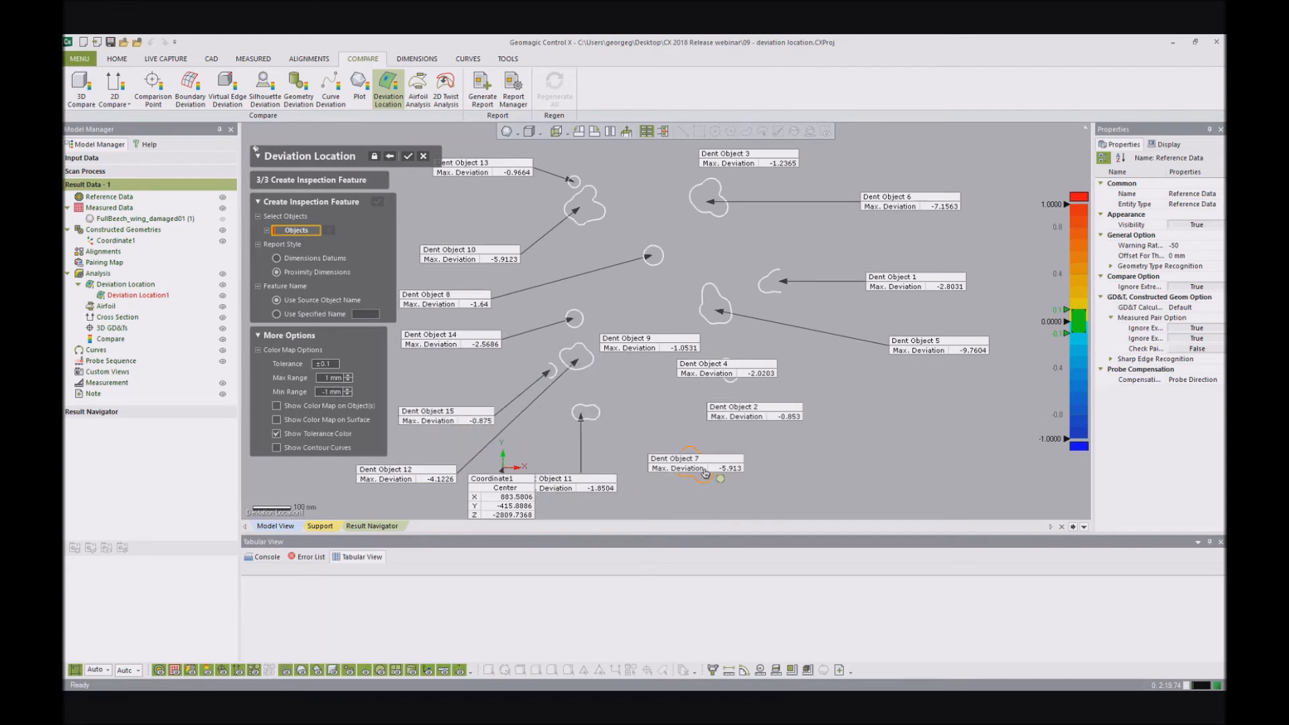
left_click_drag(700, 478, 917, 483)
left_click_drag(775, 420, 929, 428)
left_click_drag(744, 369, 860, 364)
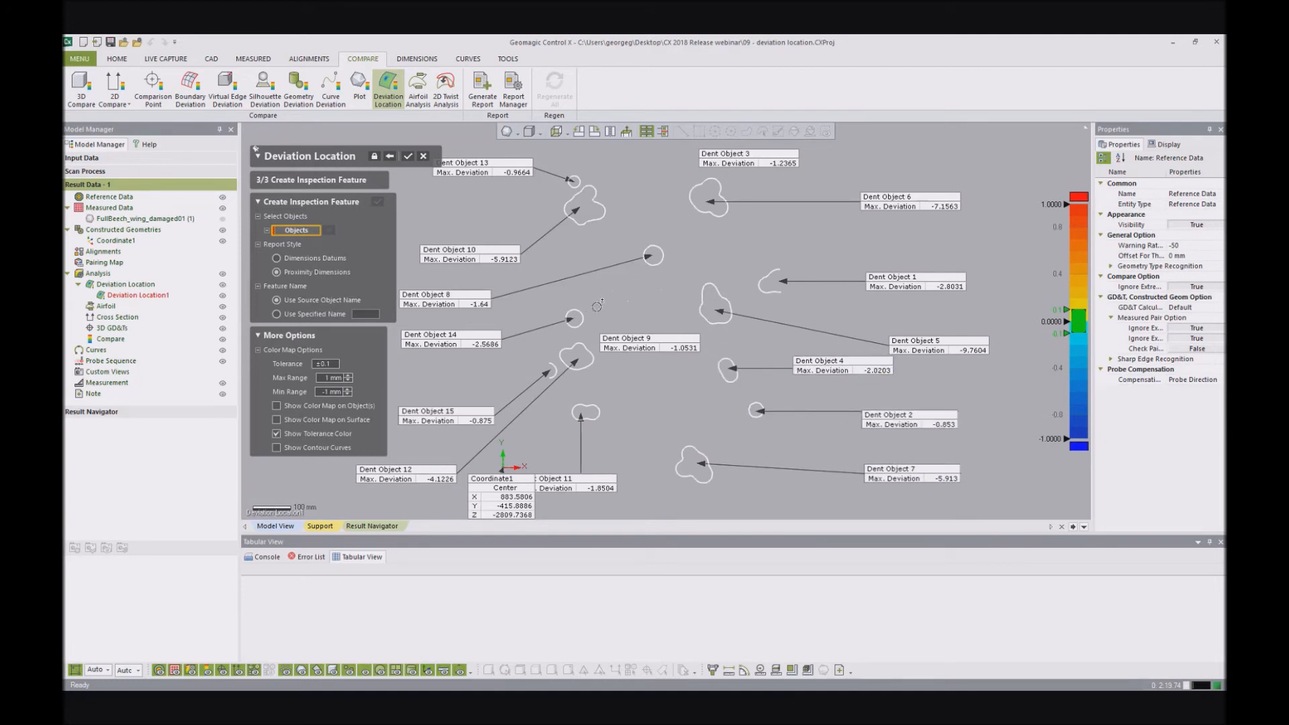
- Create proximity dimensions between Dent Objects 13, 10 and 6
left_click(576, 177)
left_click(585, 205)
left_click(690, 190)
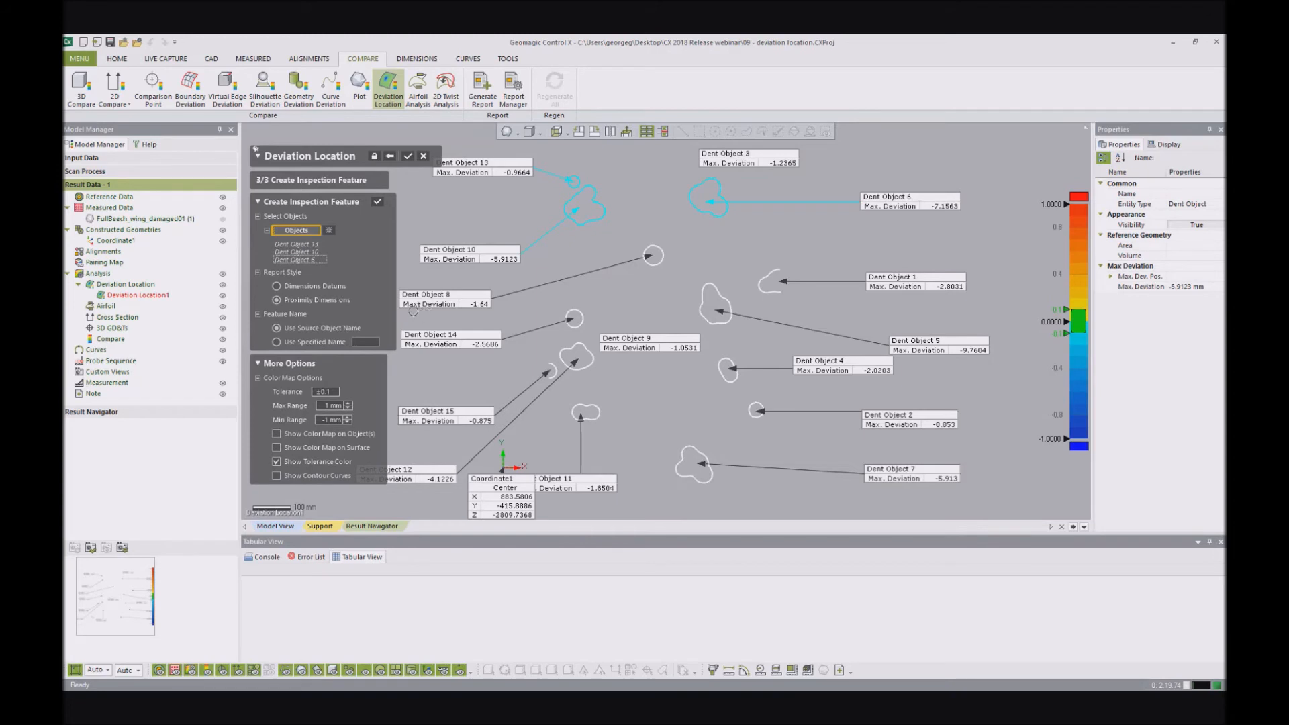
left_click(378, 203)
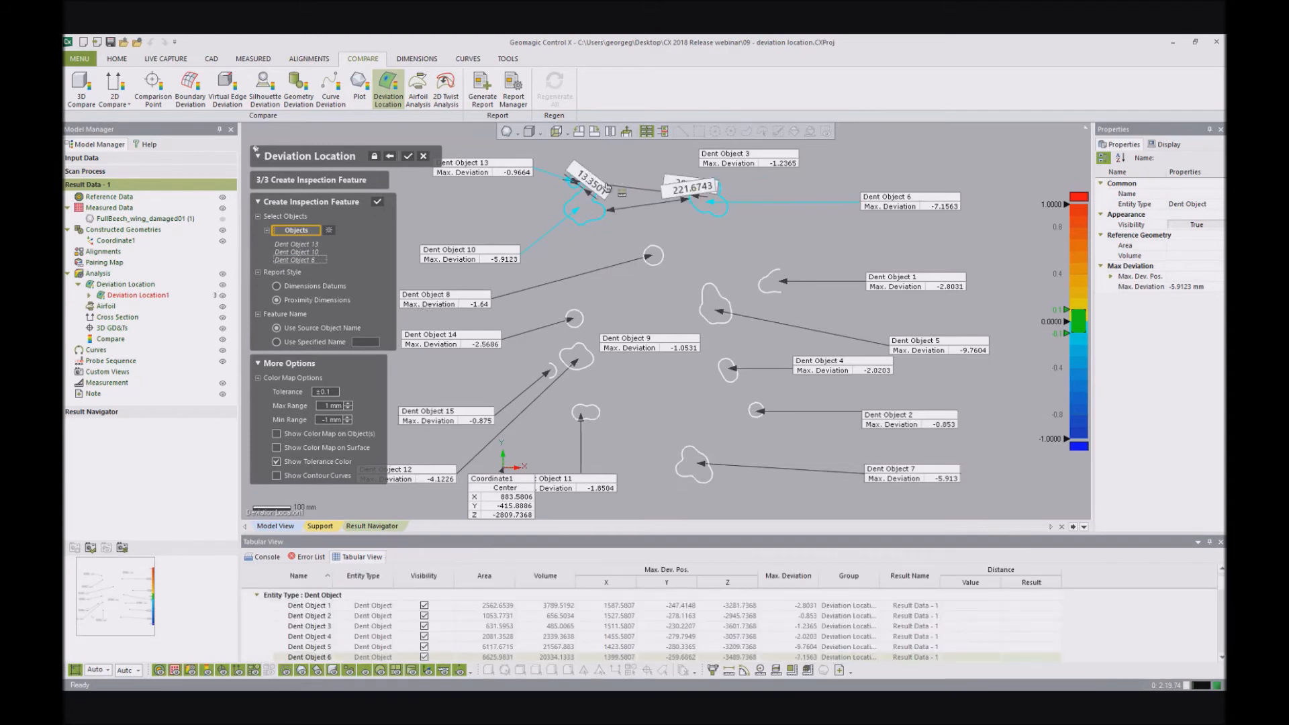
- Move the three proximity dimensions and the Dent Object 3 callout apart so they no longer overlap
left_click_drag(599, 190, 550, 262)
left_click_drag(685, 196, 648, 239)
scroll(708, 187, "down", 1)
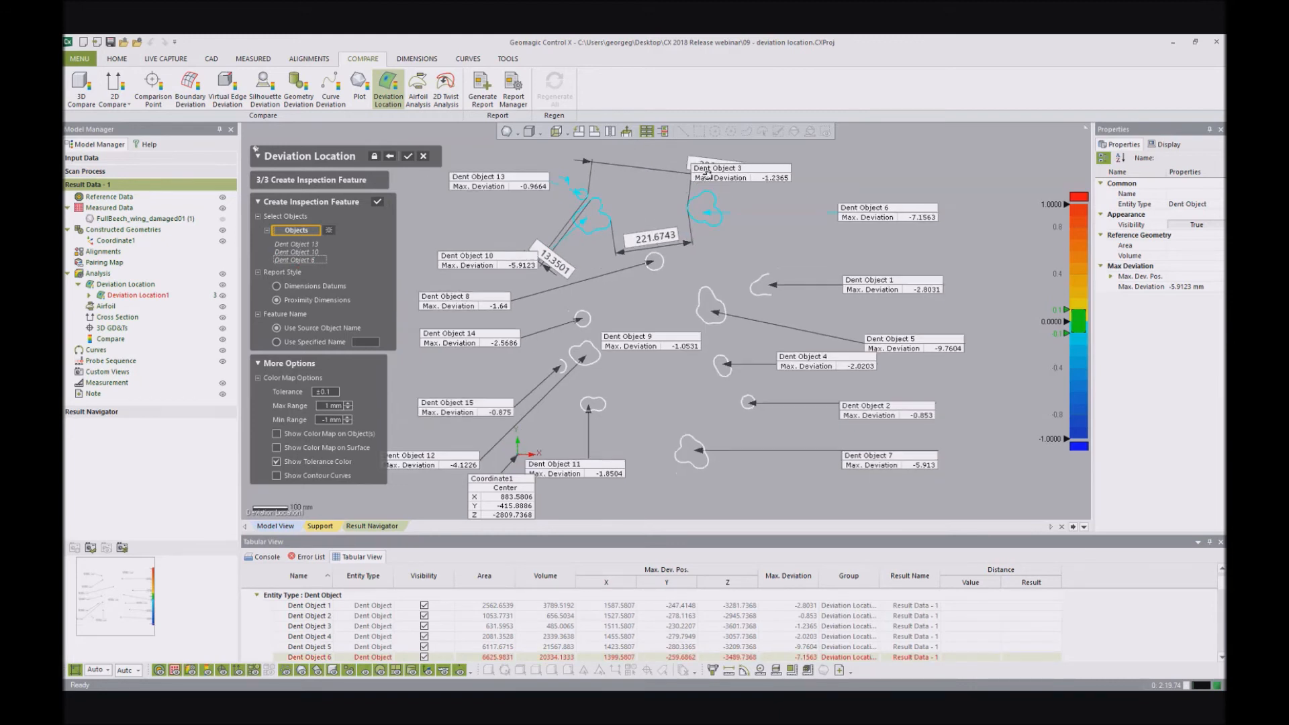
left_click_drag(702, 172, 638, 161)
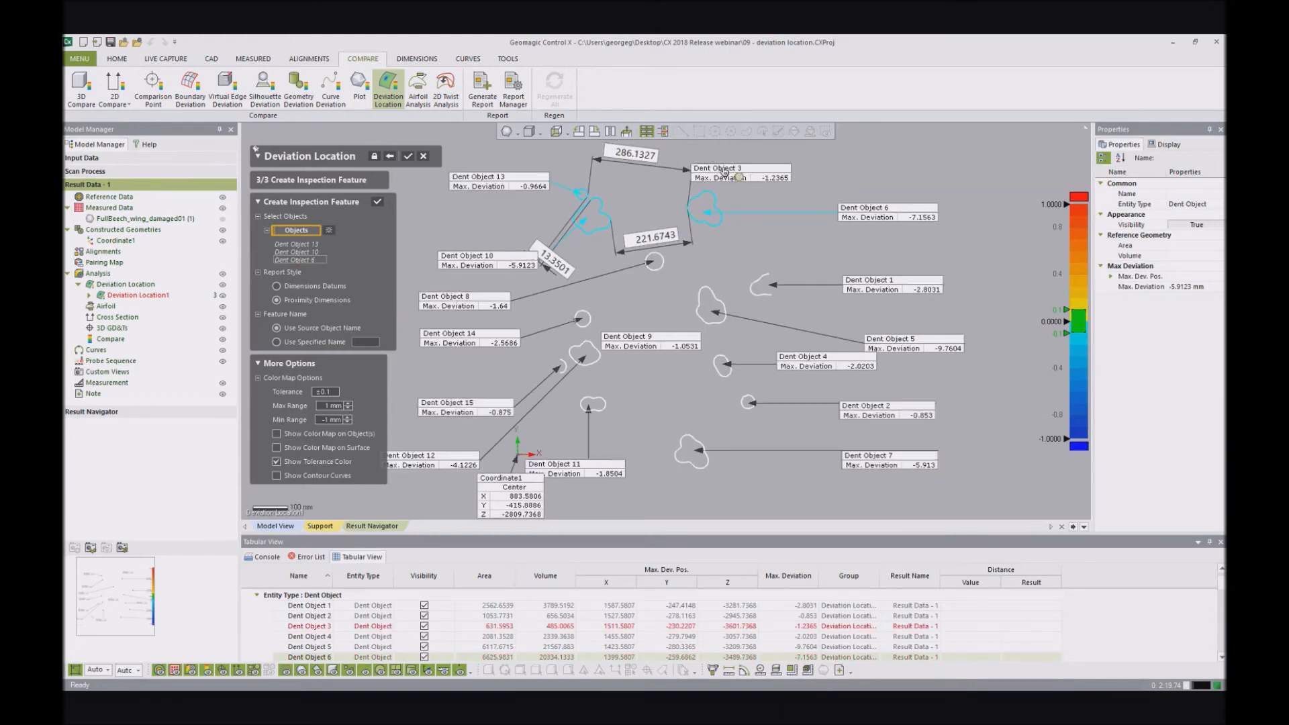
left_click_drag(724, 173, 766, 170)
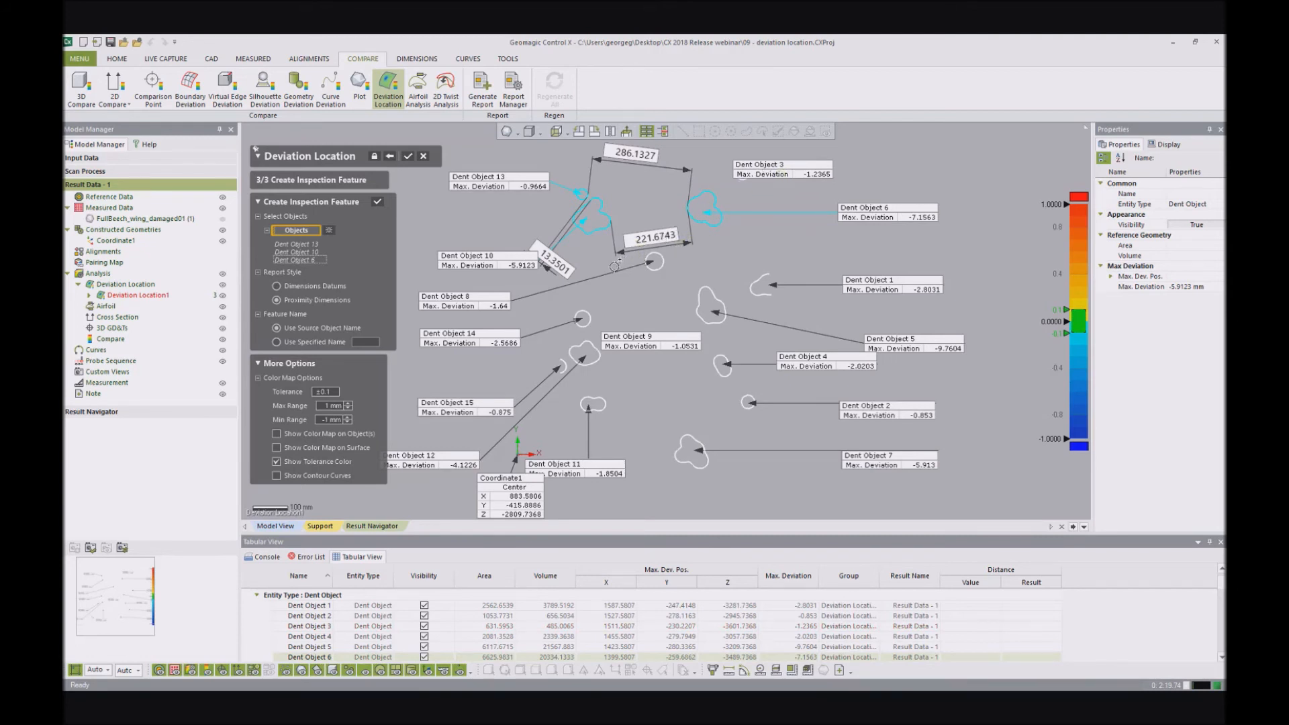
- Clear the object selection and select Dent Objects 7, 2, 11, 12, 14, 5, 4, 6, 8 and 13 instead
left_click(328, 231)
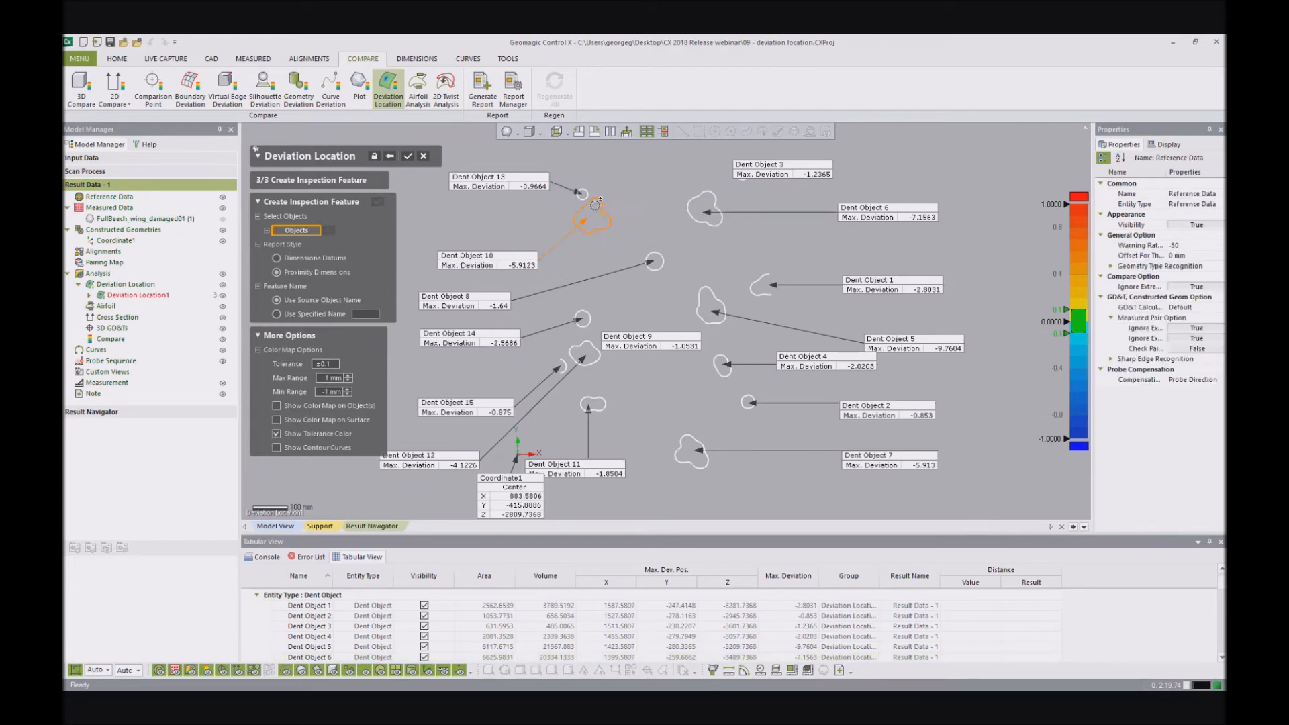
left_click(706, 461)
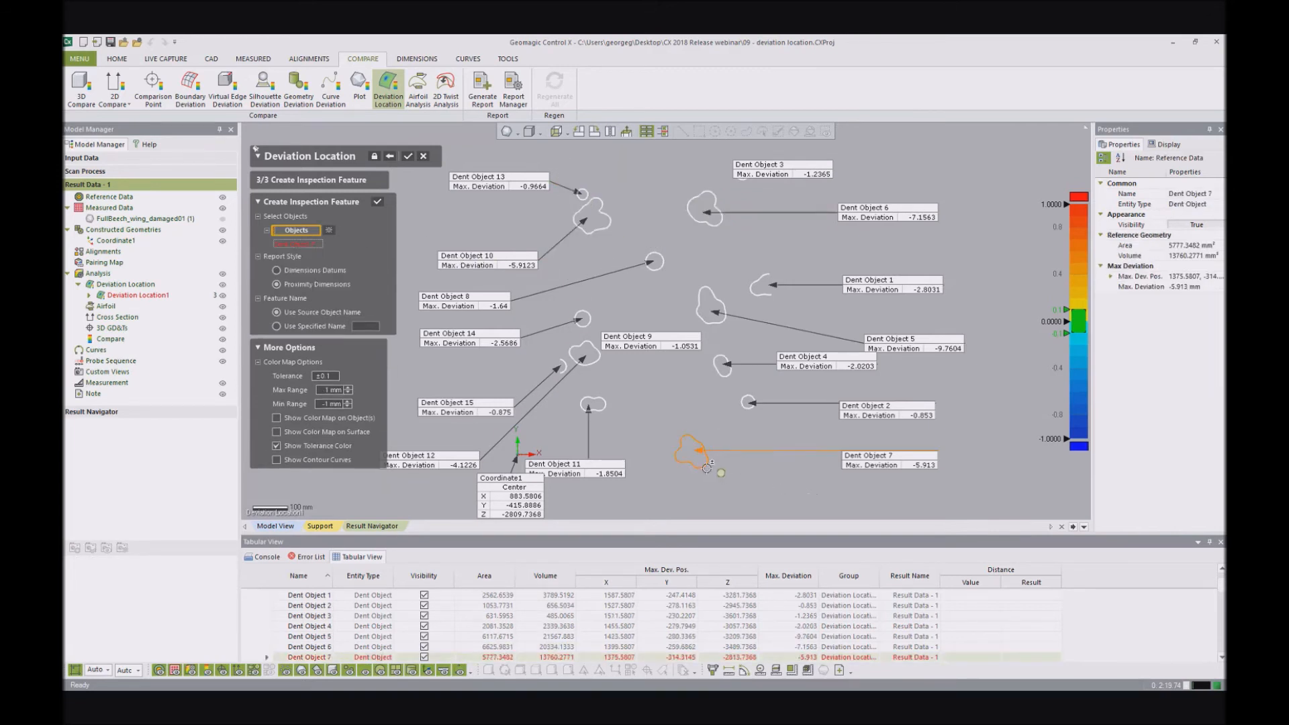
left_click(748, 403)
left_click(592, 403)
left_click(582, 356)
left_click(583, 318)
left_click(711, 314)
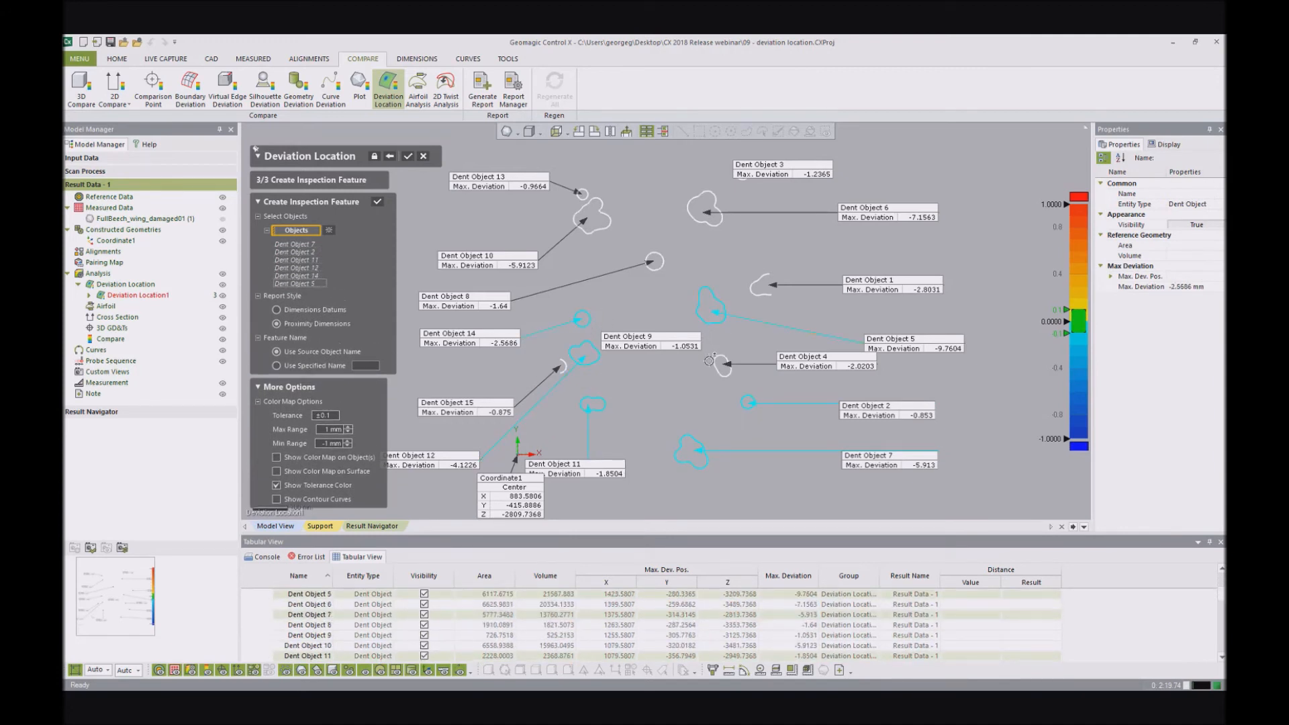
left_click(721, 366)
left_click(709, 212)
left_click(655, 261)
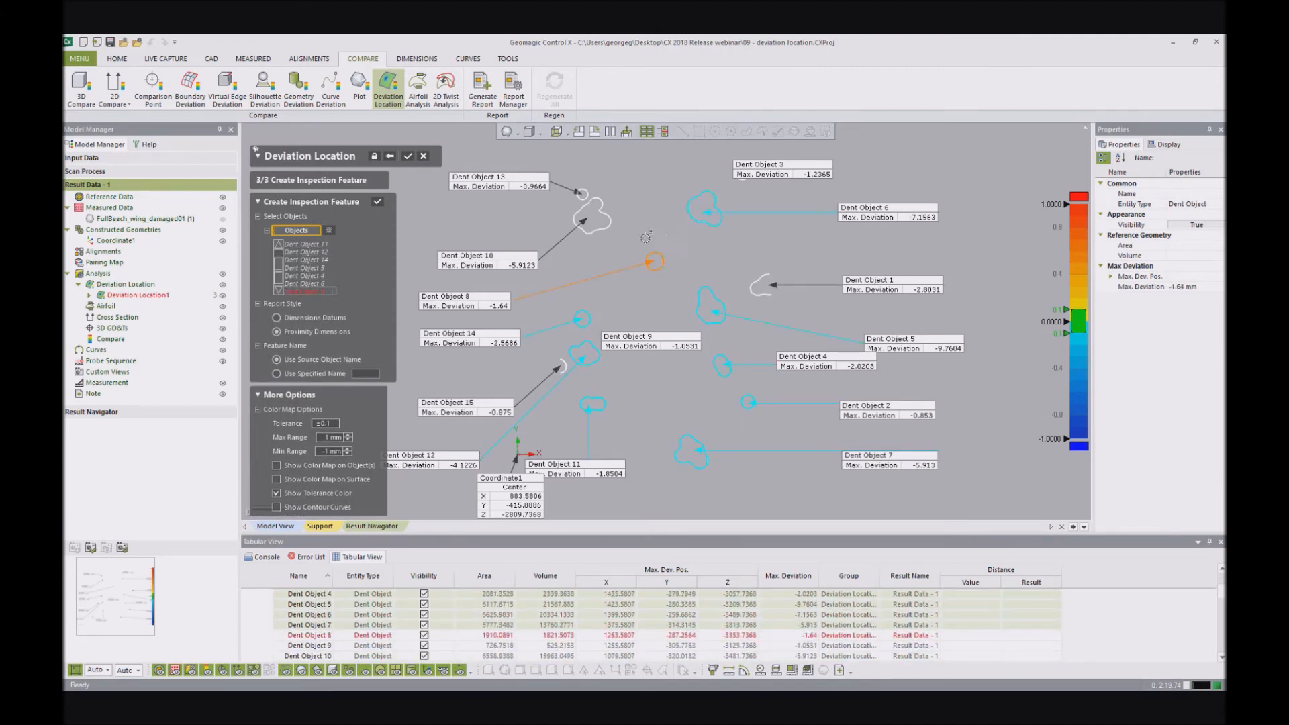
left_click(590, 194)
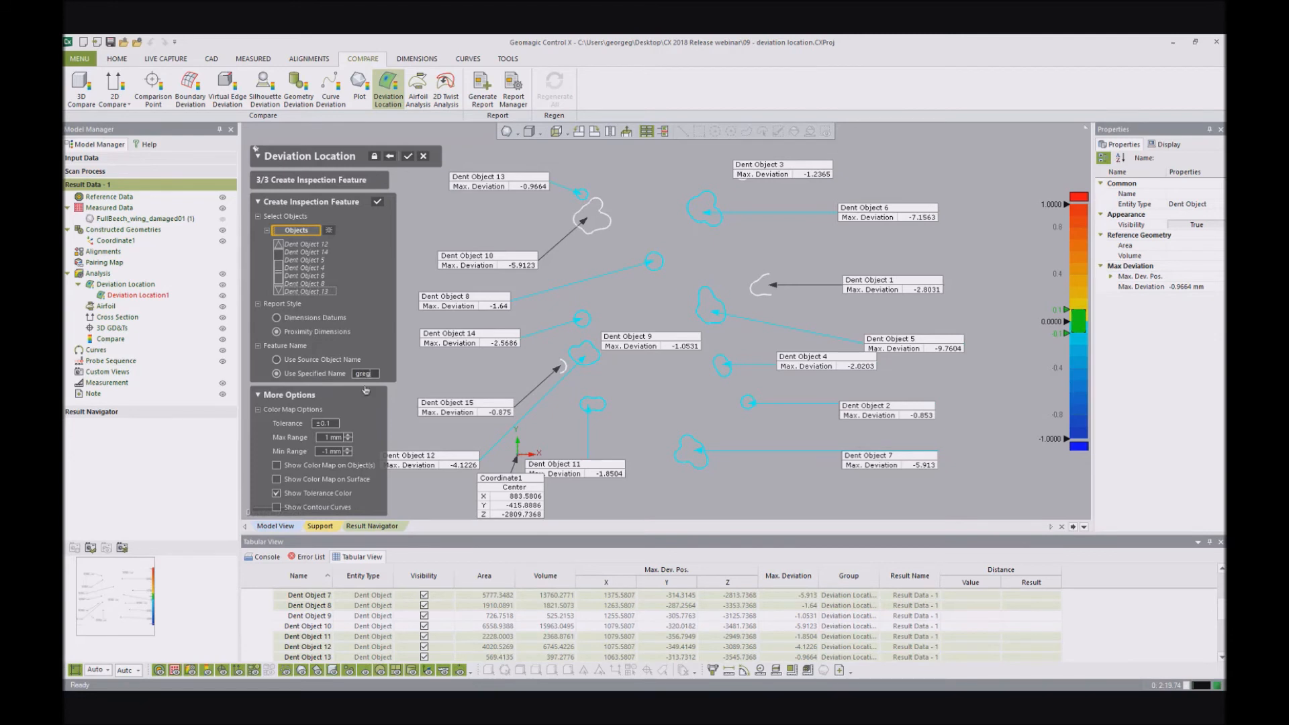
- Create Dimensions Datums inspection features for the selected dents, using a specified feature name and distances to datums X and Y
left_click(375, 319)
left_click(299, 320)
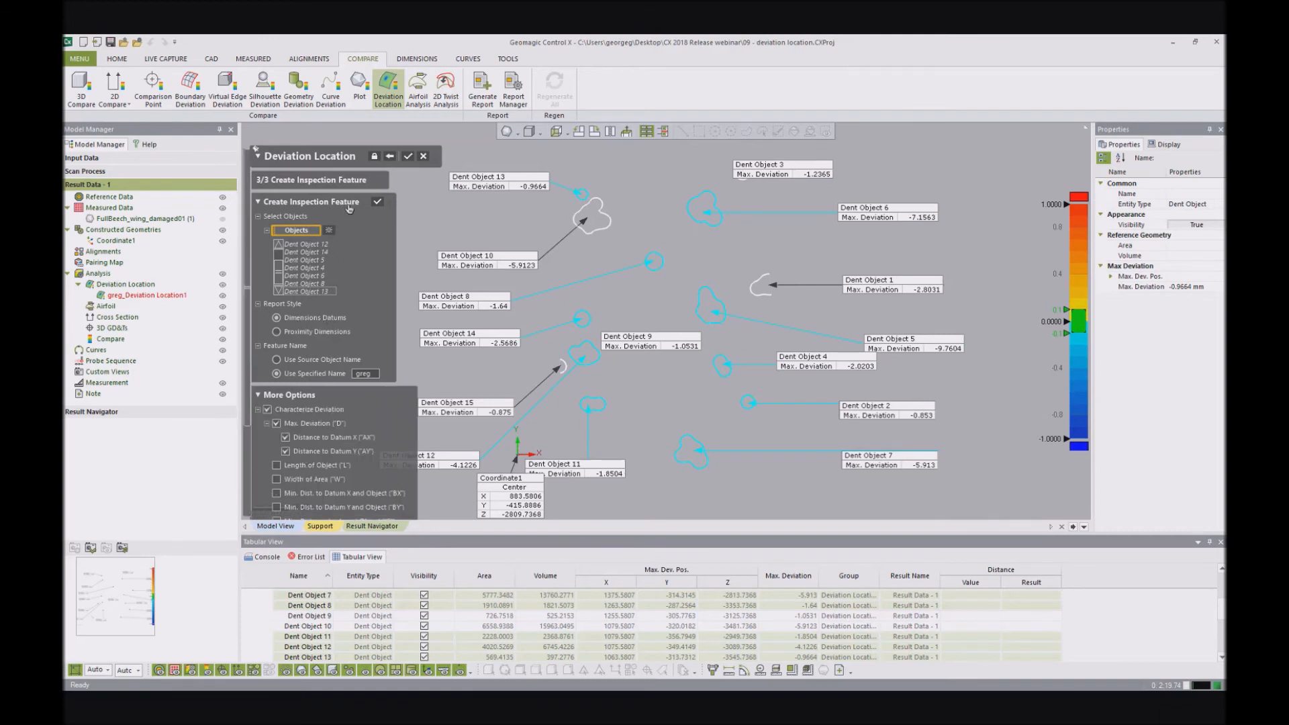
left_click(378, 204)
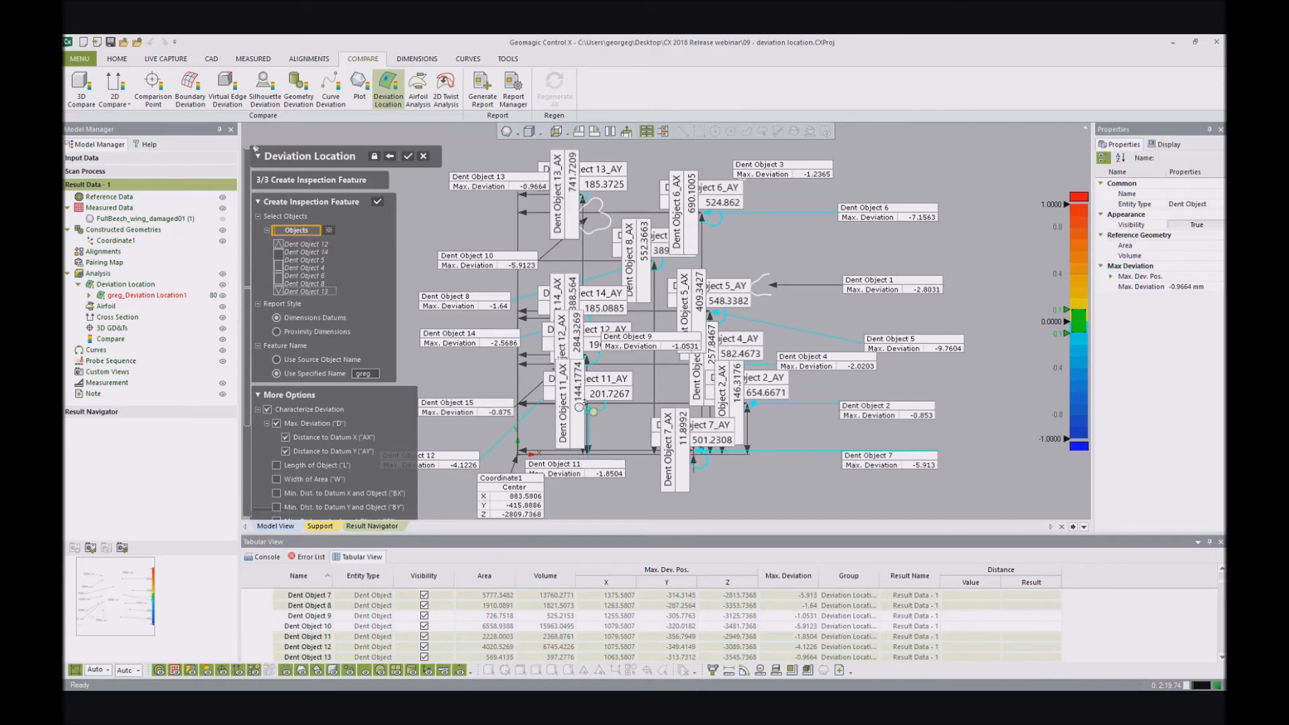
- Move the Dent Object 11_AX dimension clear of the other labels and accept the Deviation Location analysis
scroll(581, 400, "down", 3)
left_click_drag(608, 394, 461, 386)
left_click(409, 157)
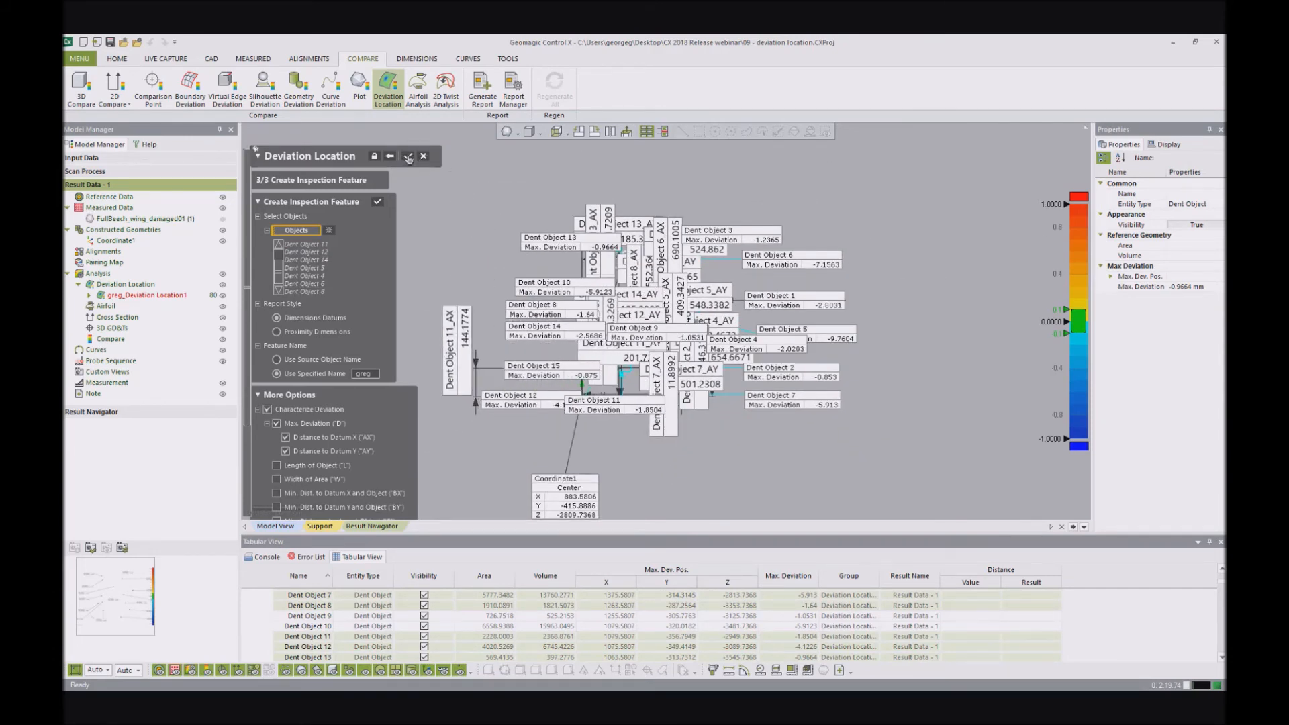
- Examine the dents on the damaged wing scan up close and from several angles
scroll(737, 327, "down", 3)
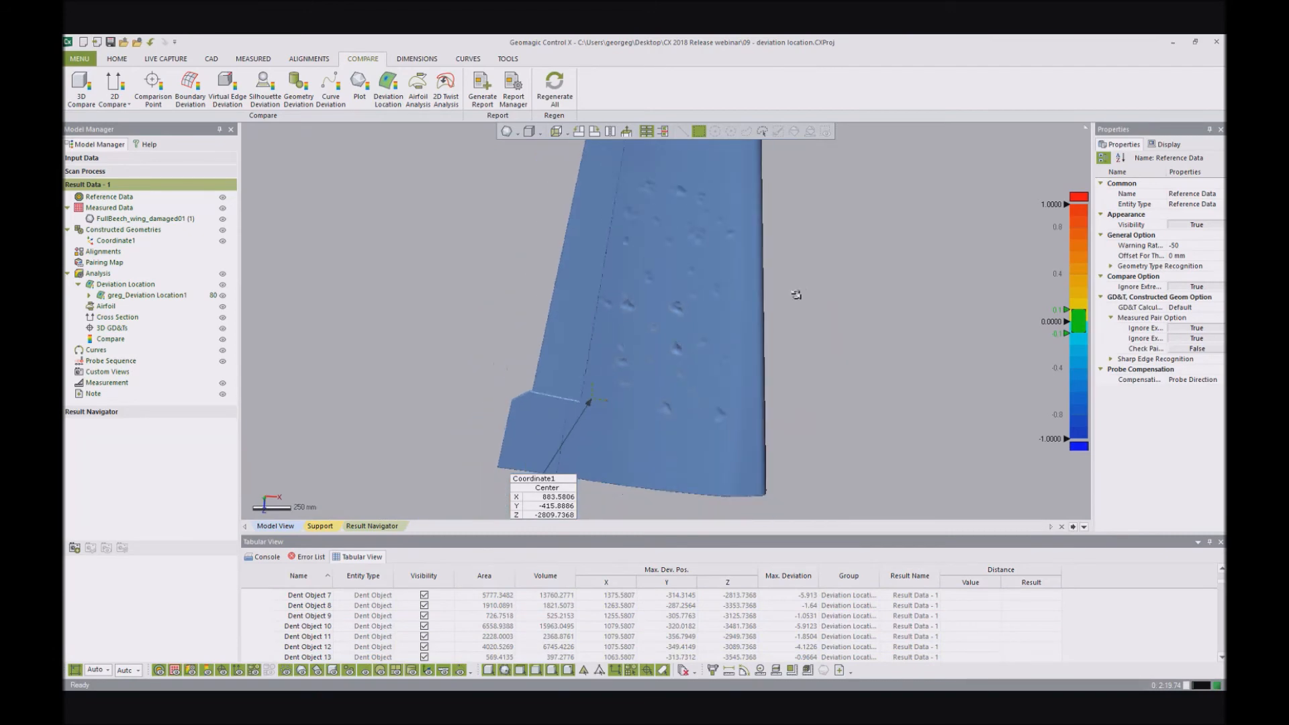
right_click_drag(775, 276, 754, 273)
scroll(687, 374, "up", 5)
right_click_drag(687, 374, 779, 306)
scroll(681, 359, "up", 3)
right_click_drag(619, 363, 651, 364)
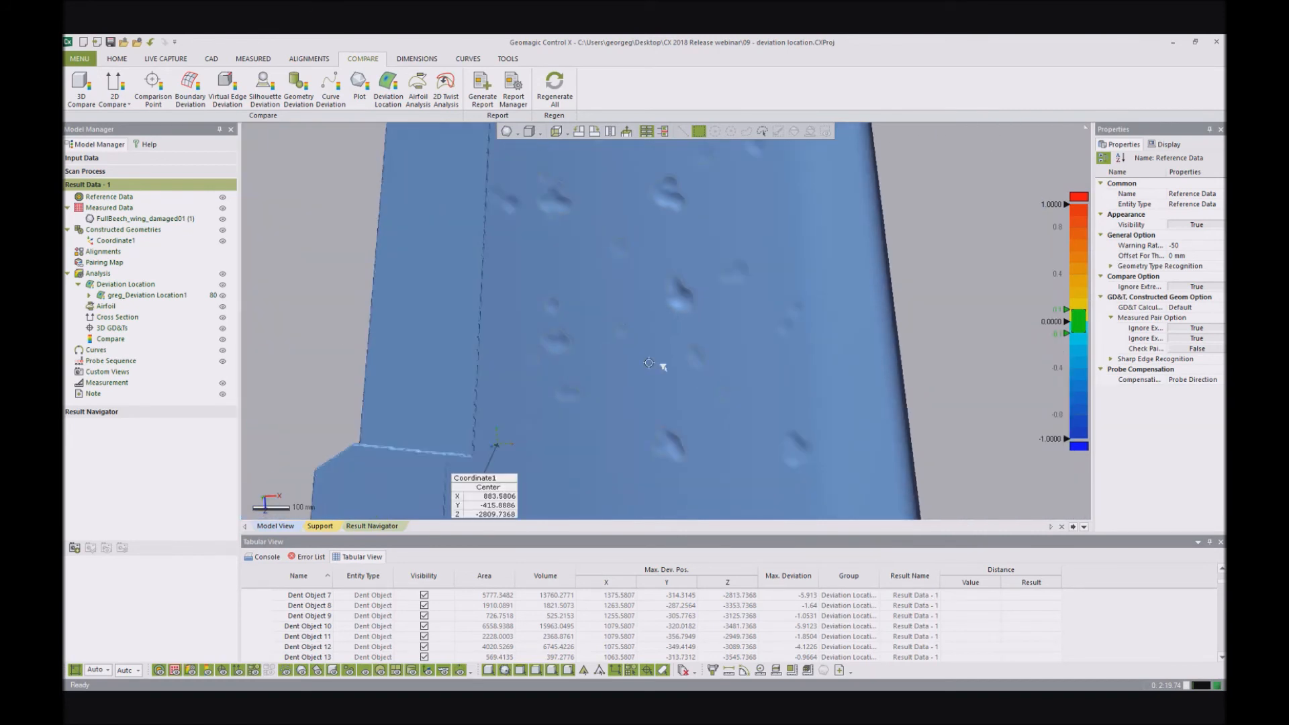
scroll(662, 365, "down", 3)
right_click_drag(698, 295, 686, 365)
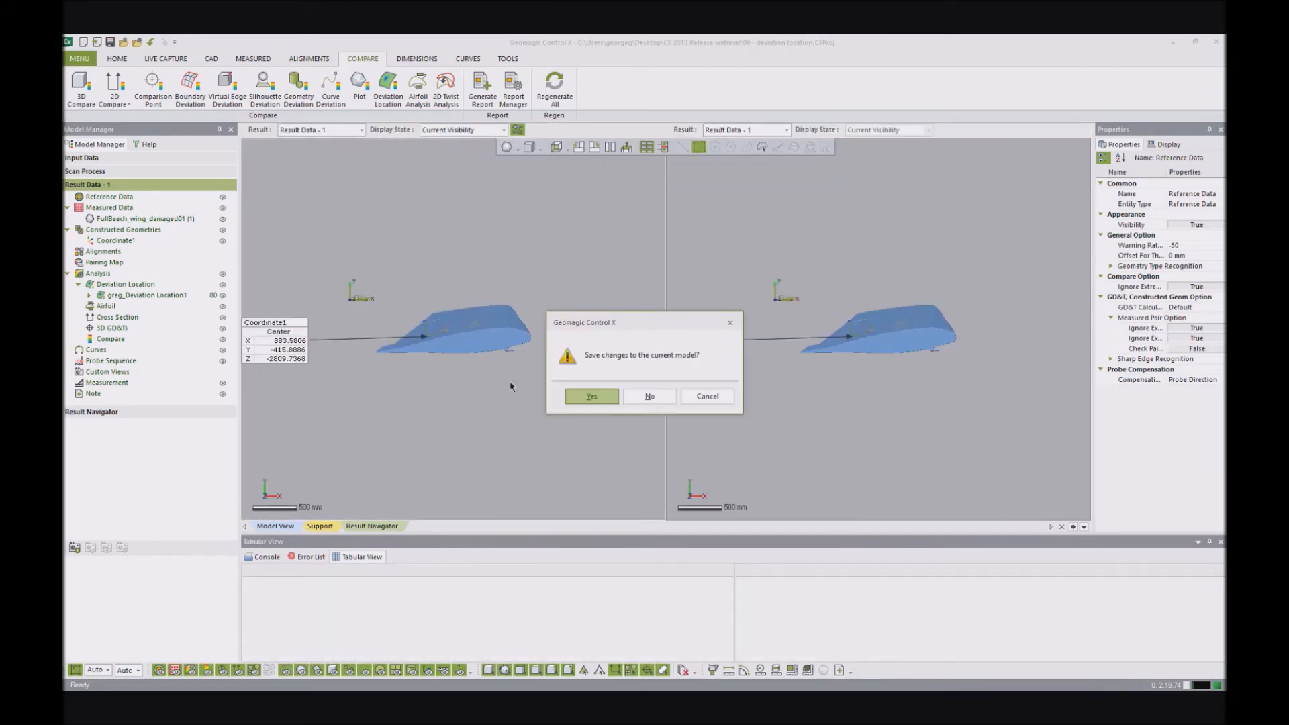
- Discard the changes to the wing project and open the 10 blade project
left_click(649, 397)
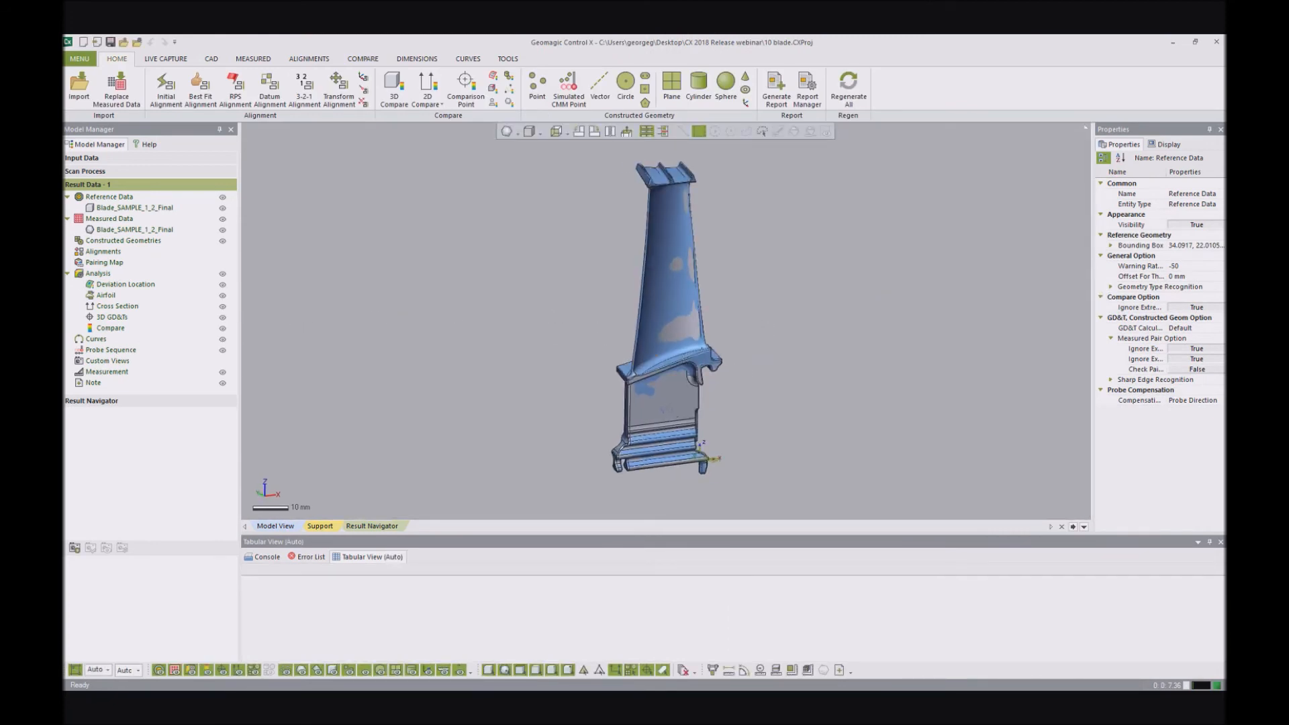
mouse_move(684, 395)
right_mouse_down()
mouse_move(716, 377)
mouse_move(671, 347)
mouse_move(642, 168)
mouse_move(801, 379)
right_mouse_up()
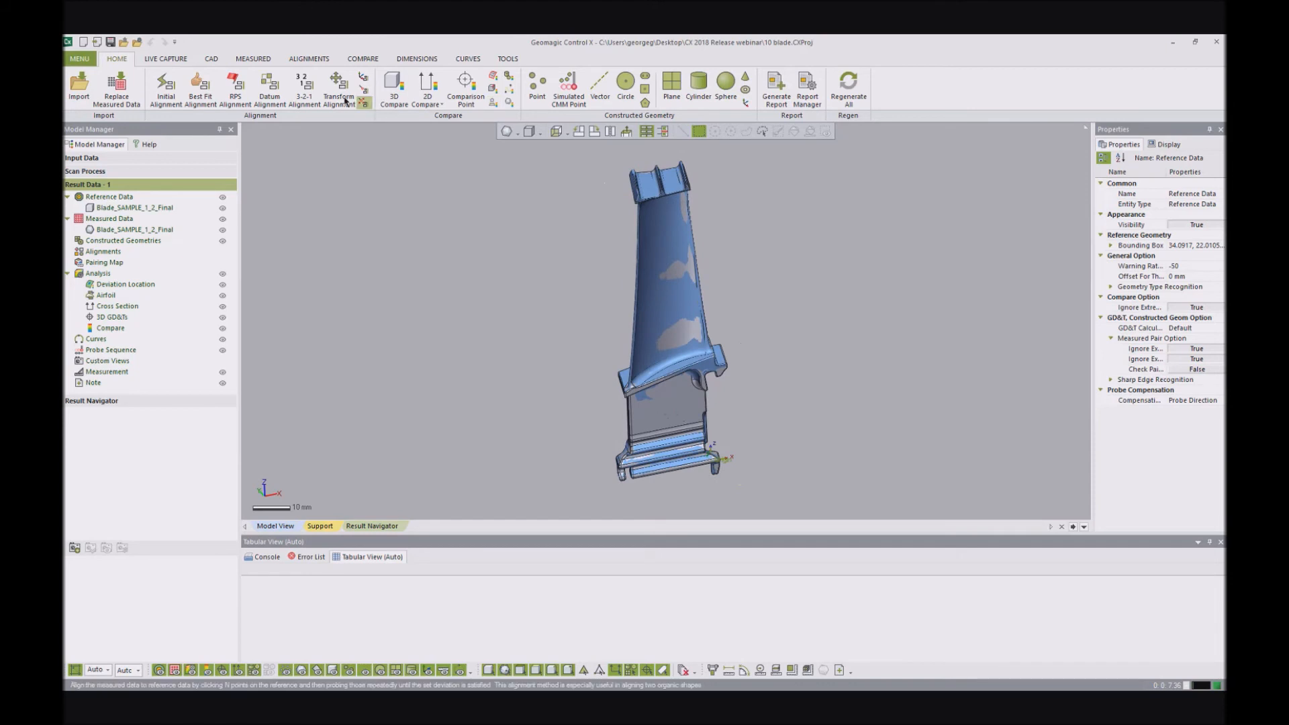
- Start an Airfoil Analysis of the blade with the Z base plane offset 56.5 mm and compute the section
left_click(366, 59)
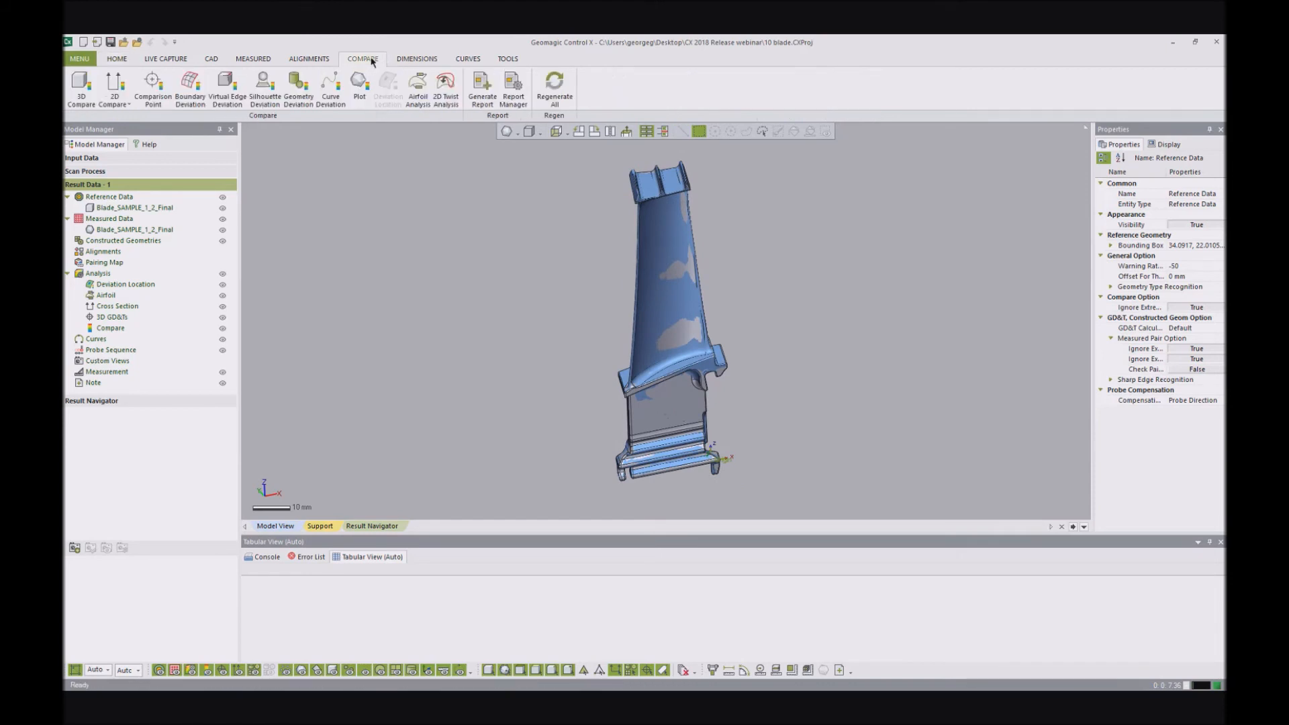
left_click(413, 95)
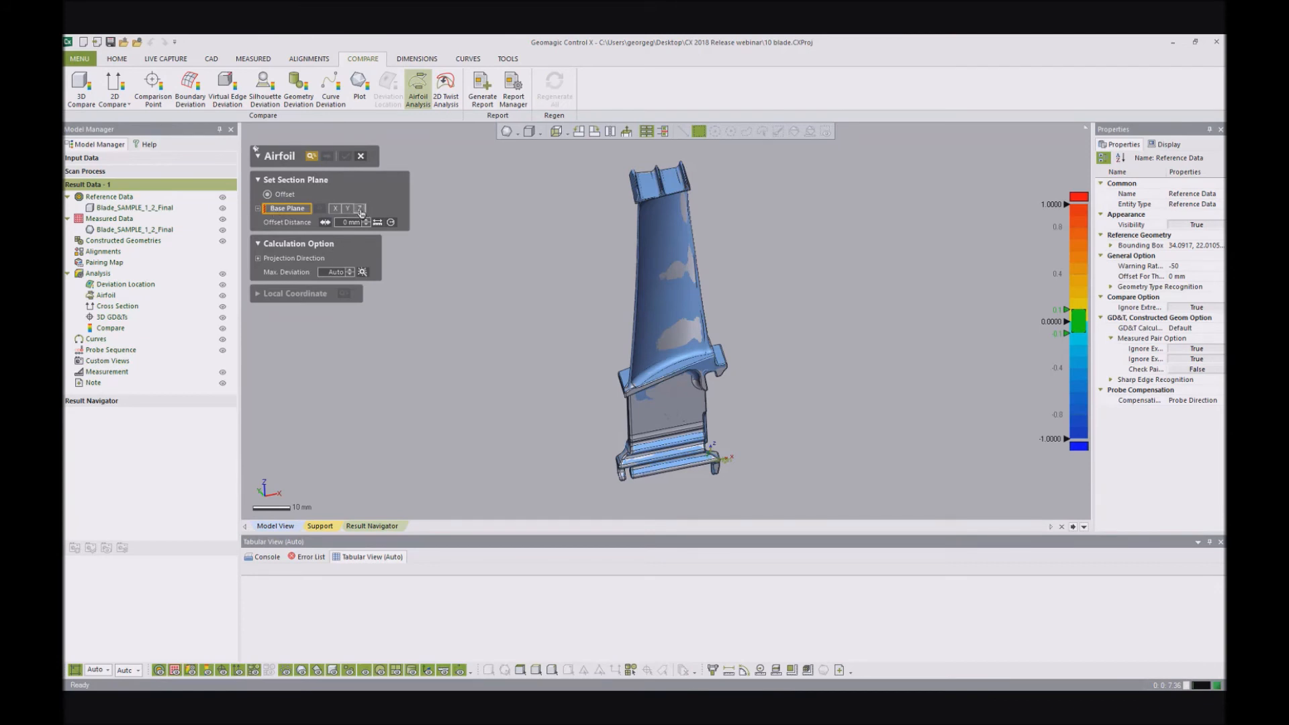
left_click(360, 209)
left_click_drag(673, 365, 674, 269)
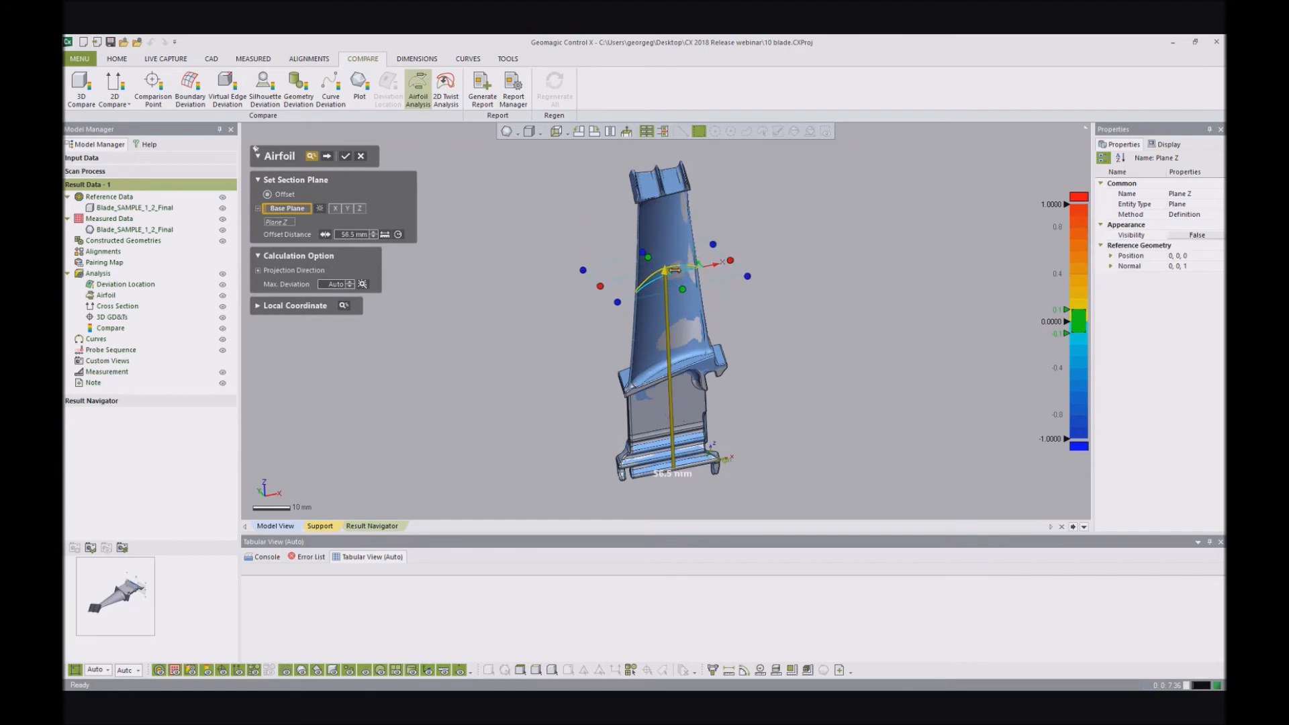
mouse_move(681, 276)
right_mouse_down()
mouse_move(722, 267)
mouse_move(684, 266)
right_mouse_up()
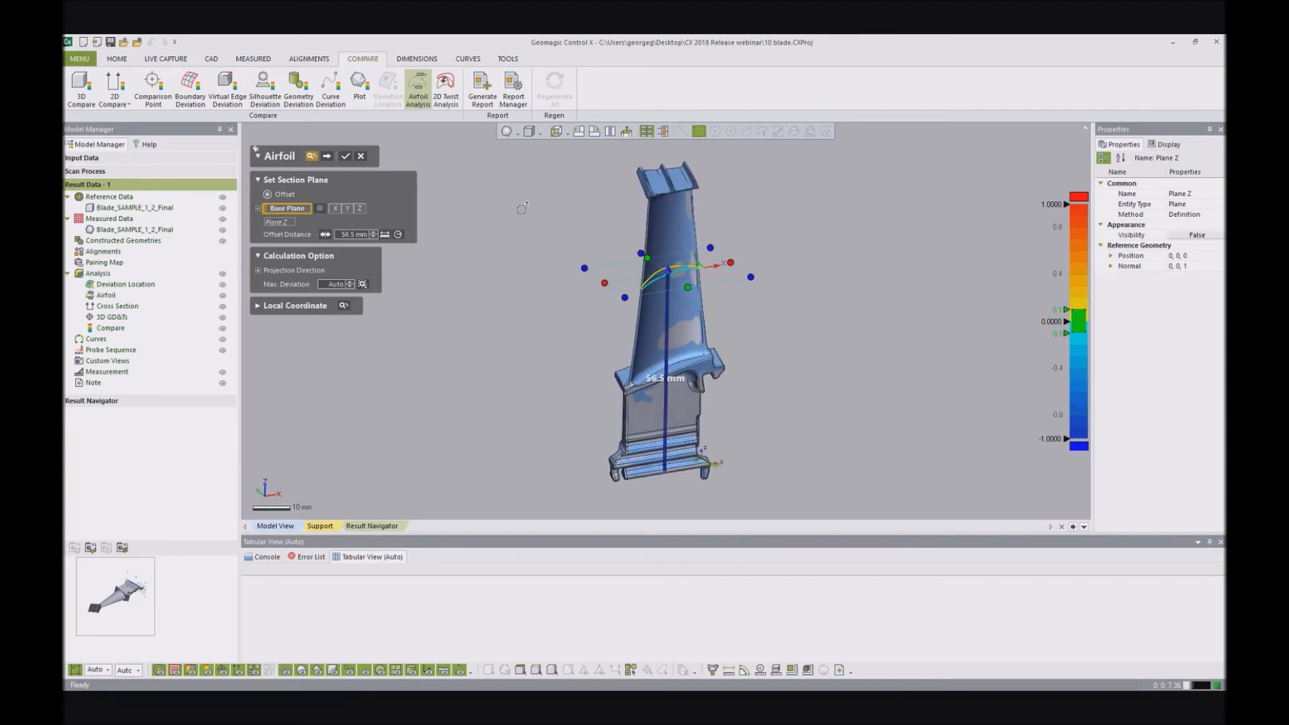
left_click(328, 157)
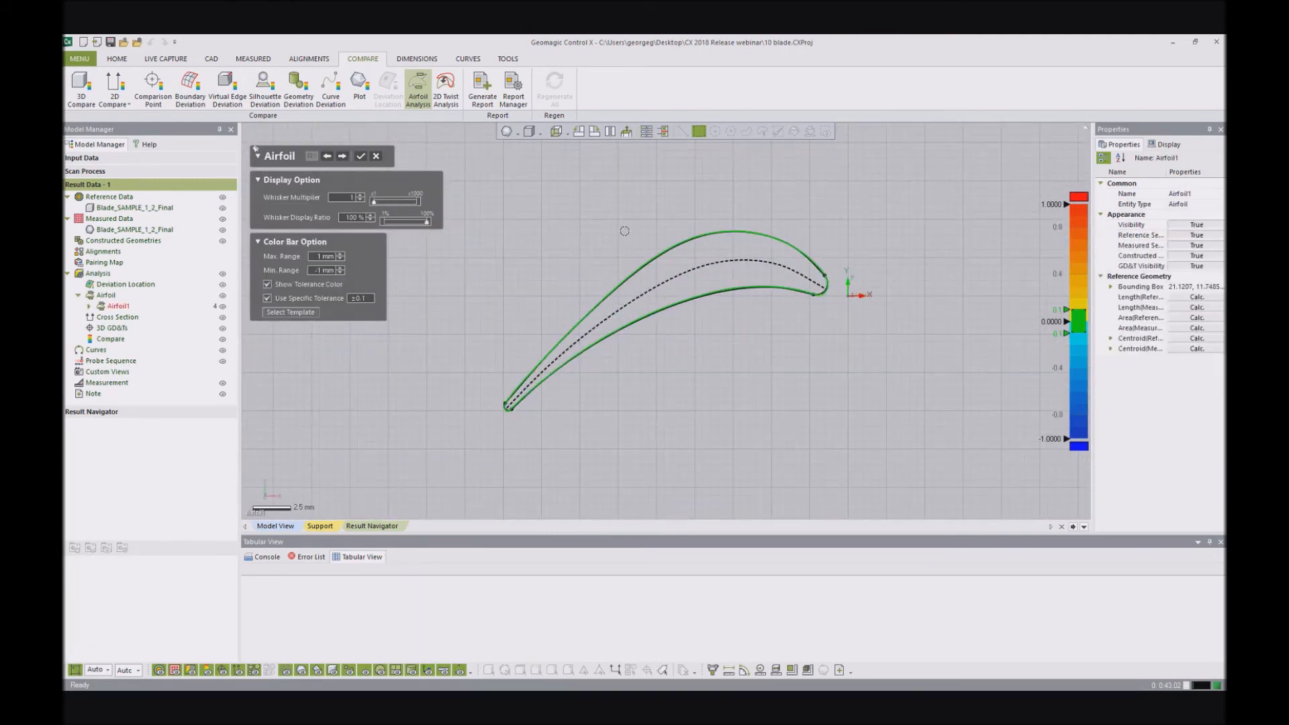
- Set the airfoil section's whisker multiplier to 6 and its whisker display ratio to 62%
scroll(624, 231, "up", 1)
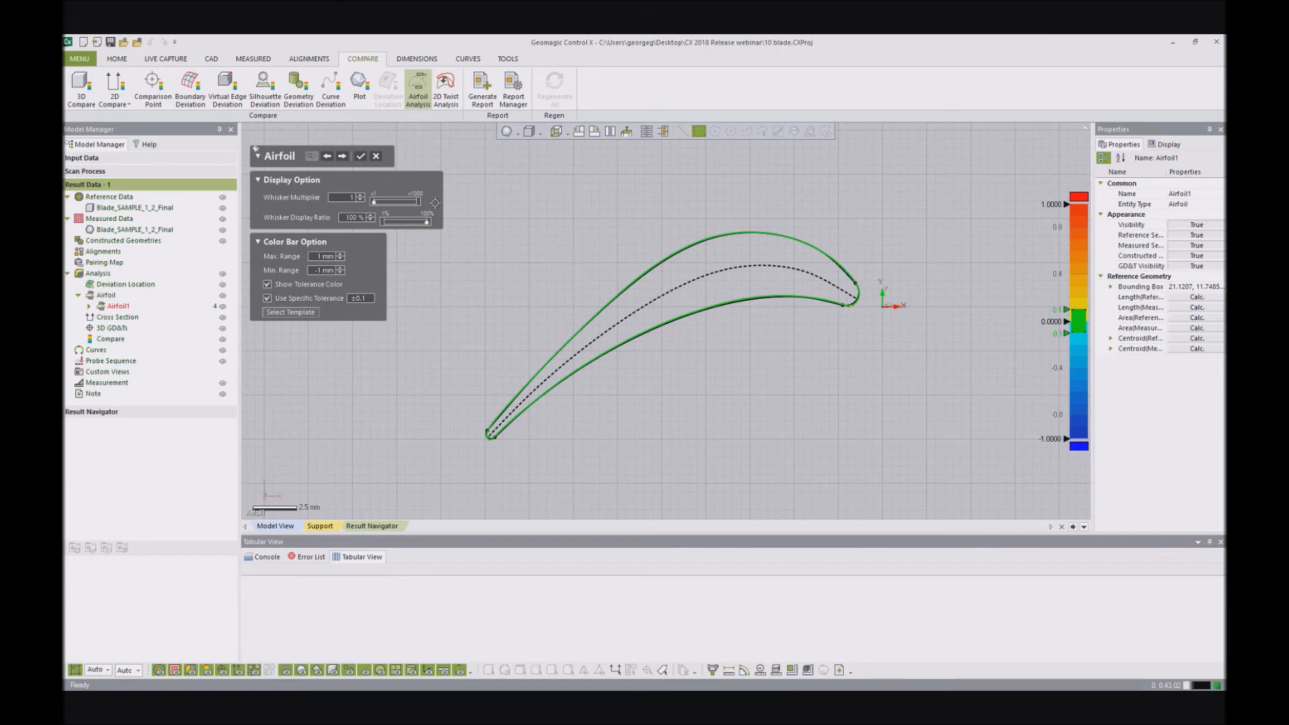
left_click_drag(375, 204, 382, 204)
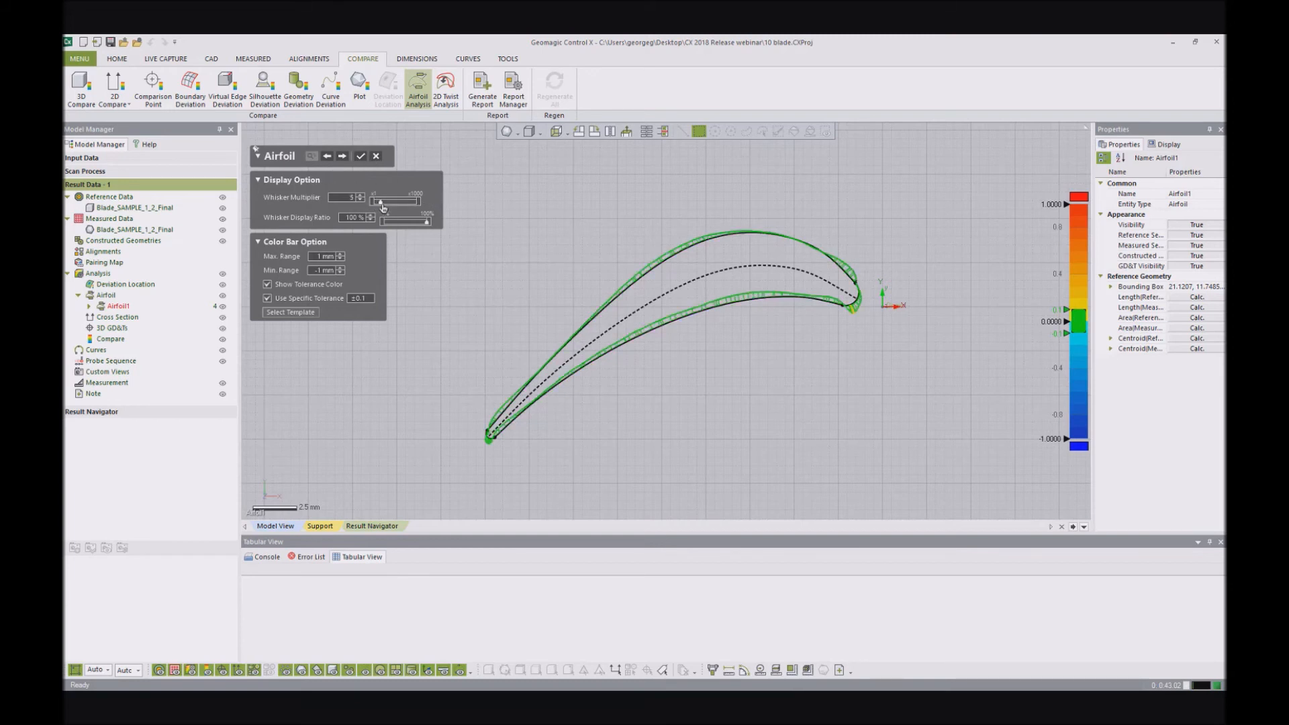
left_click_drag(418, 228, 410, 227)
left_click_drag(381, 204, 384, 204)
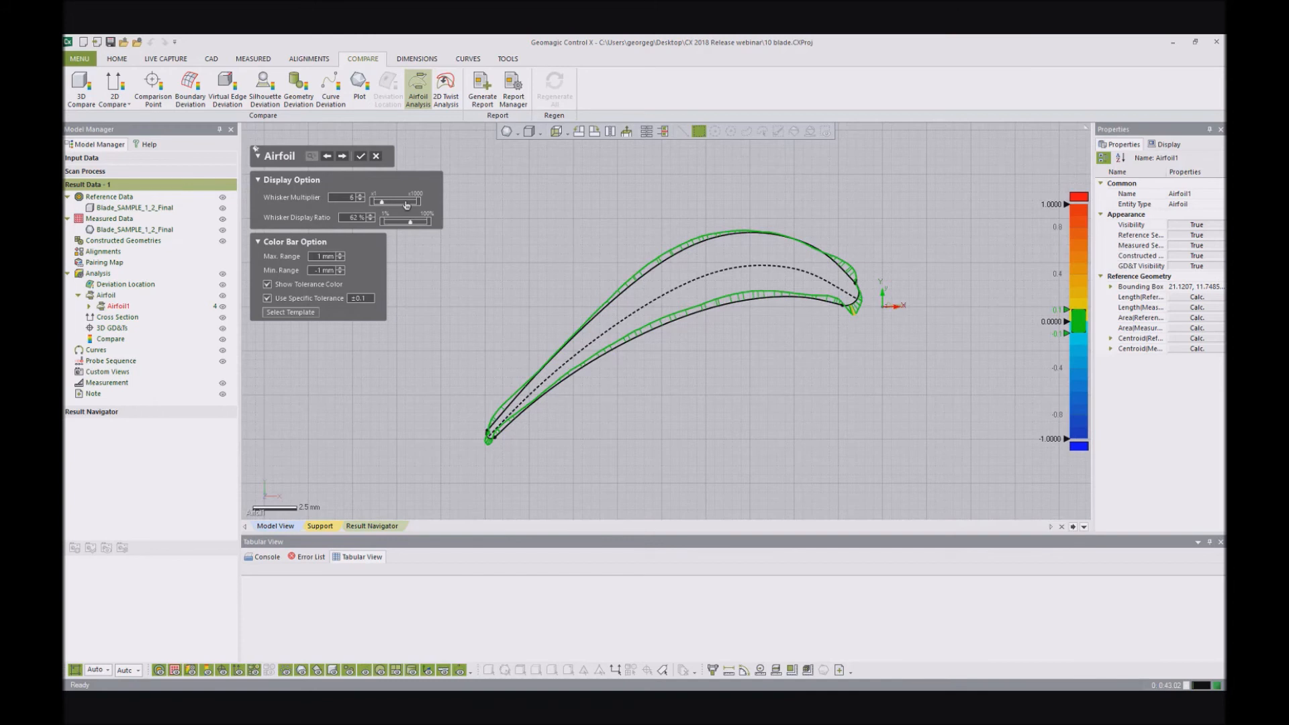
- Set the color bar range to ±0.5 mm, the specific tolerance to ±0.05 and the whisker multiplier to 4
left_click(324, 256)
type("0.5")
key("Return")
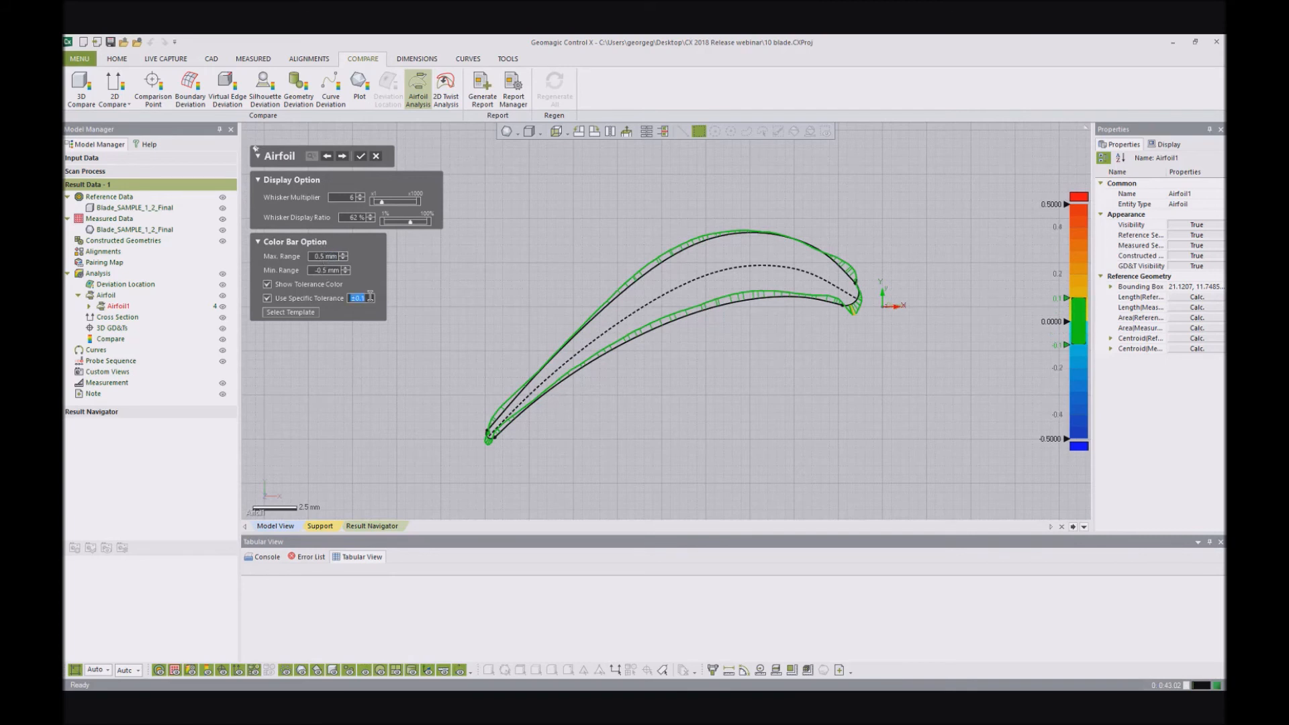
type(".05")
key("Return")
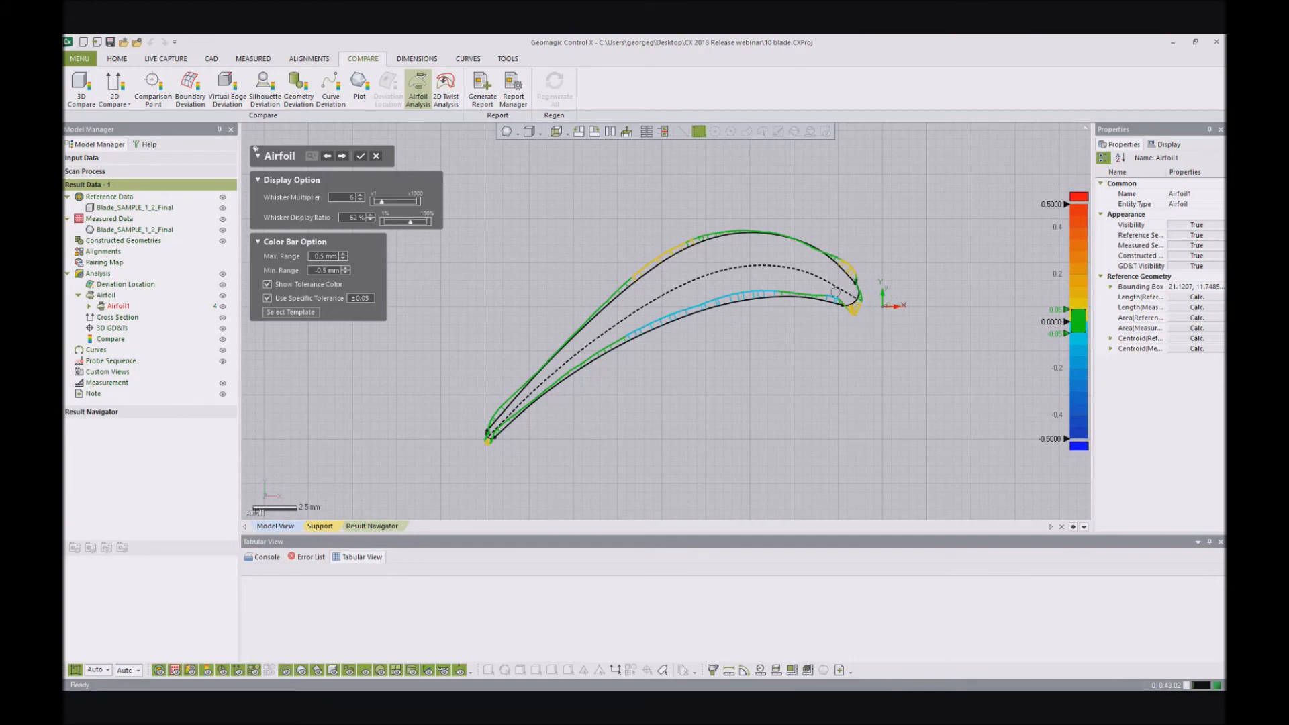
left_click_drag(380, 203, 378, 203)
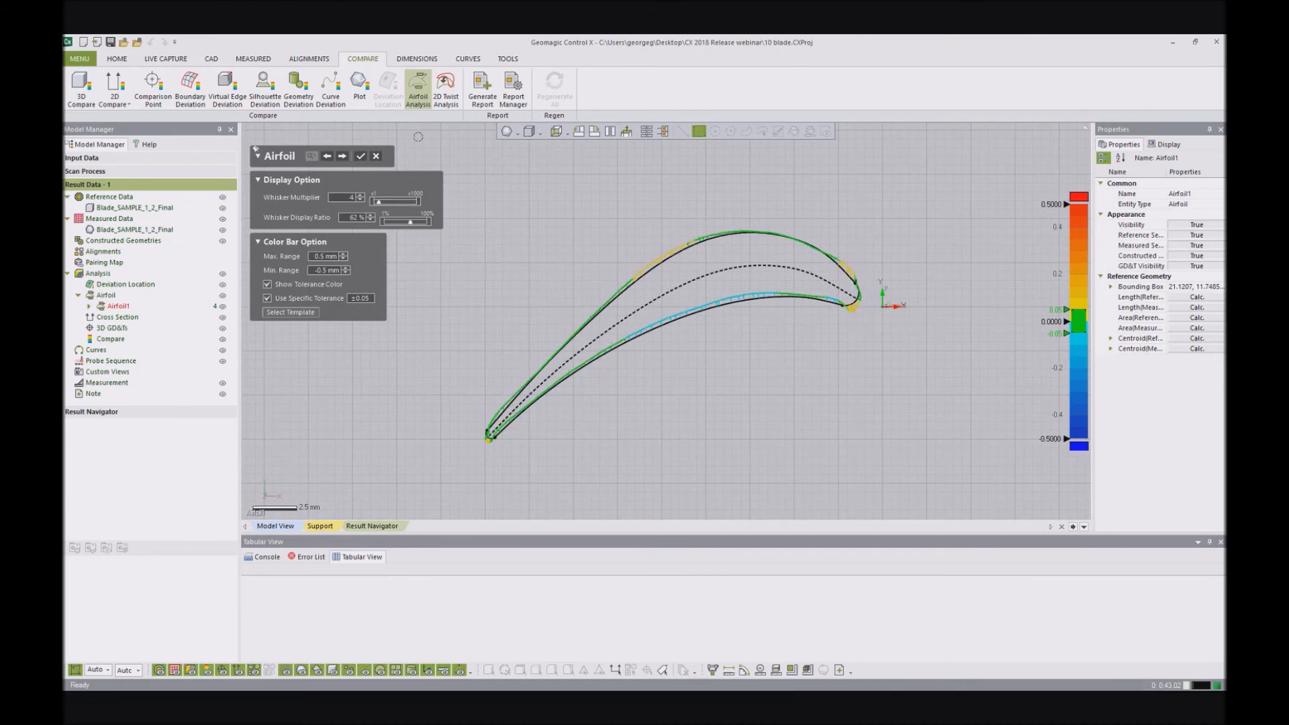
- Proceed to the airfoil dimension options and set the leading edge direction to +X
left_click(342, 155)
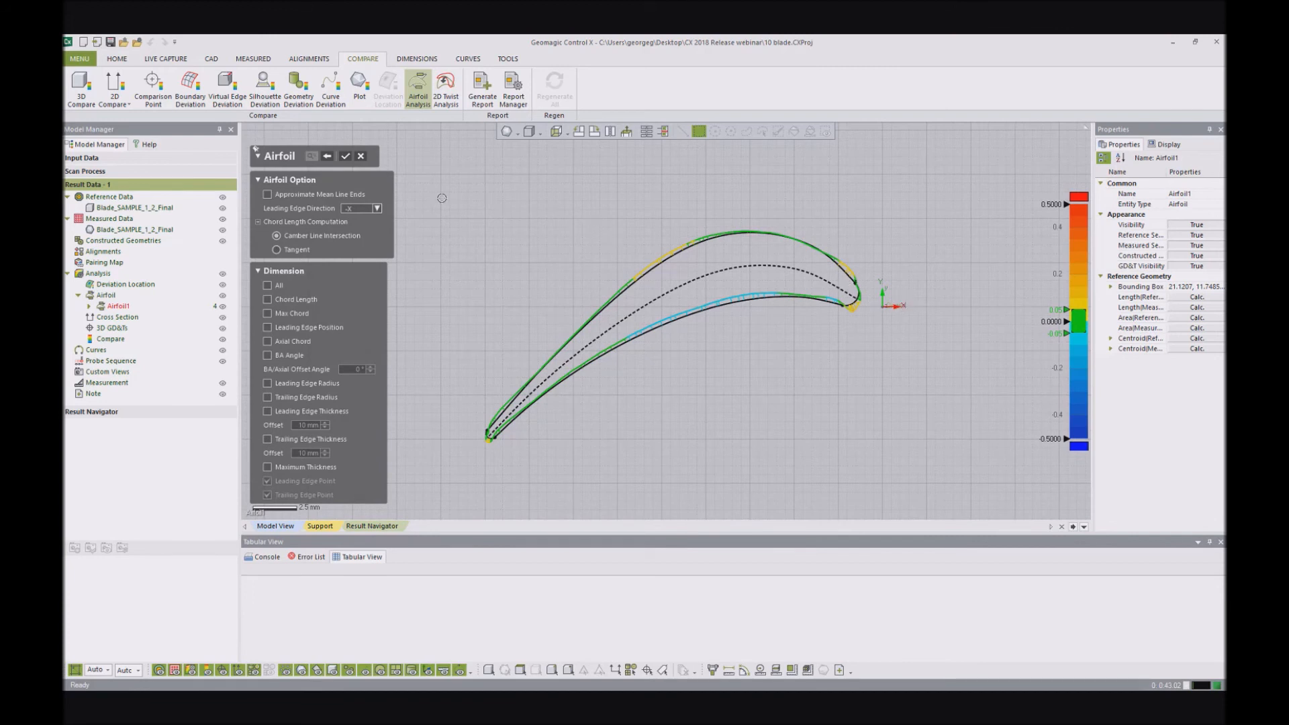
left_click(377, 209)
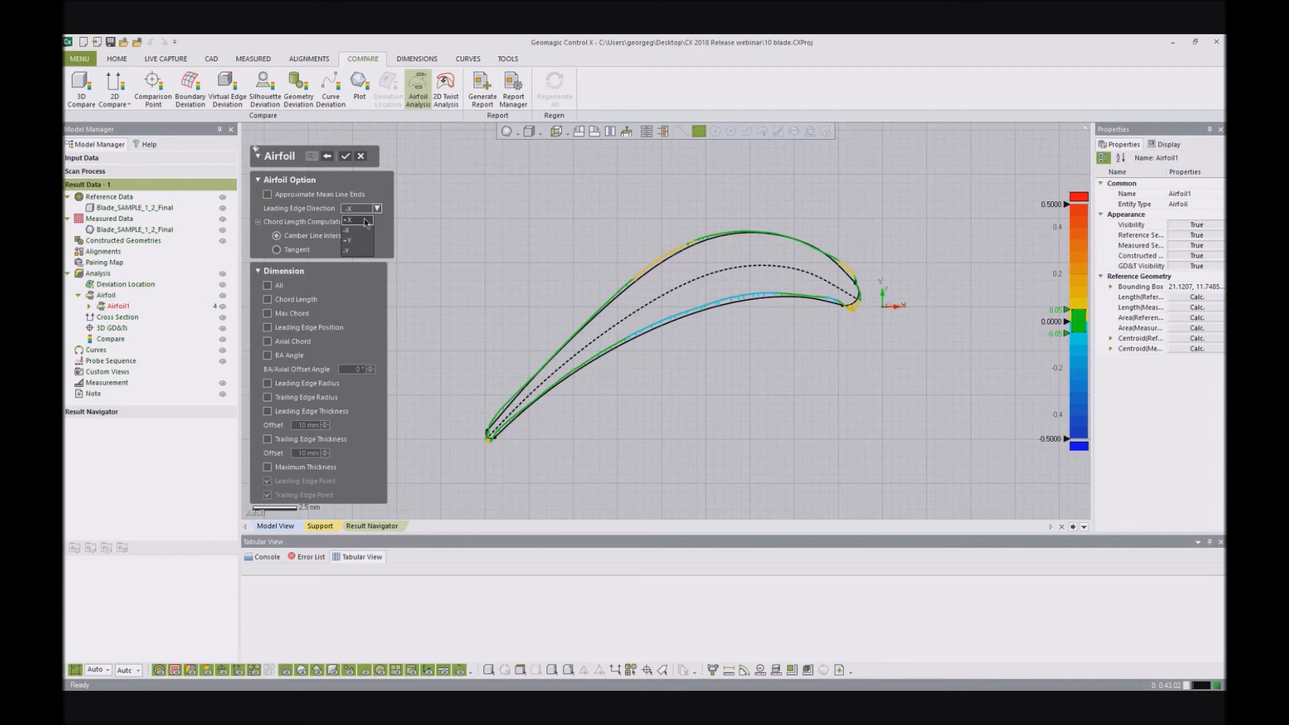
left_click(365, 221)
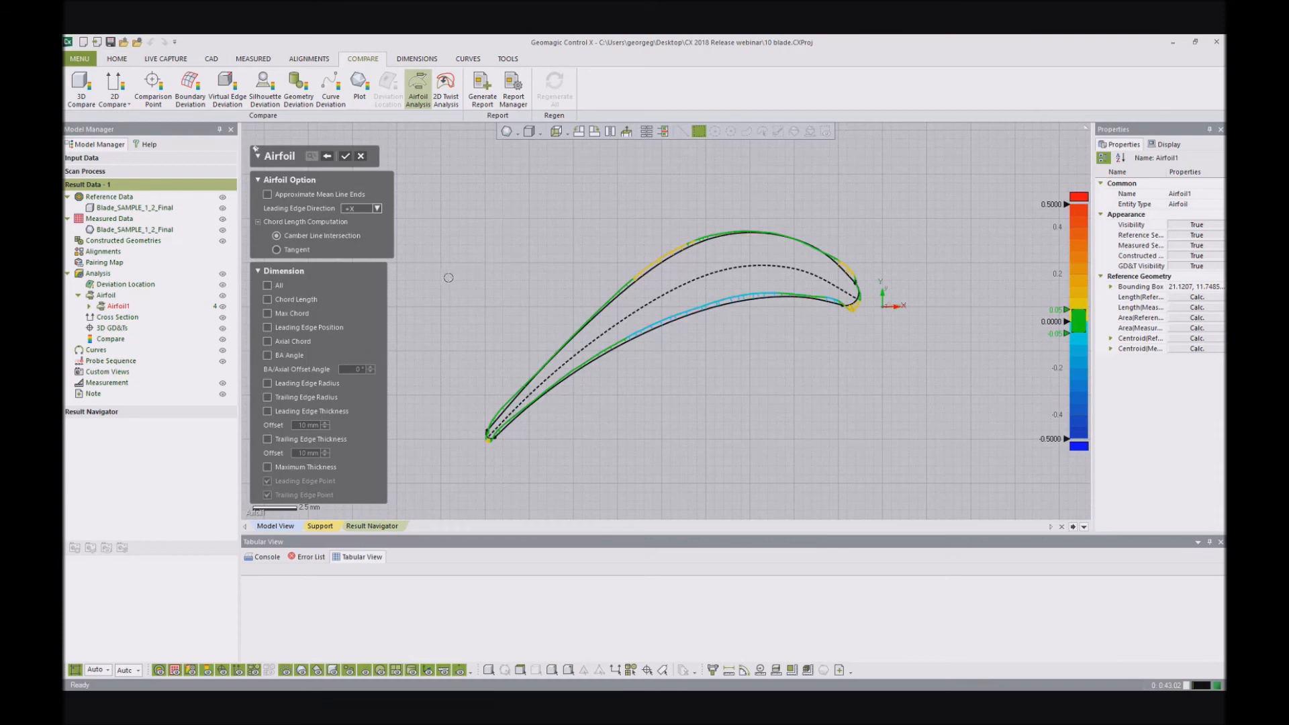
- Add the Chord Length dimension above the airfoil profile and the Max Chord dimension below it
left_click(282, 301)
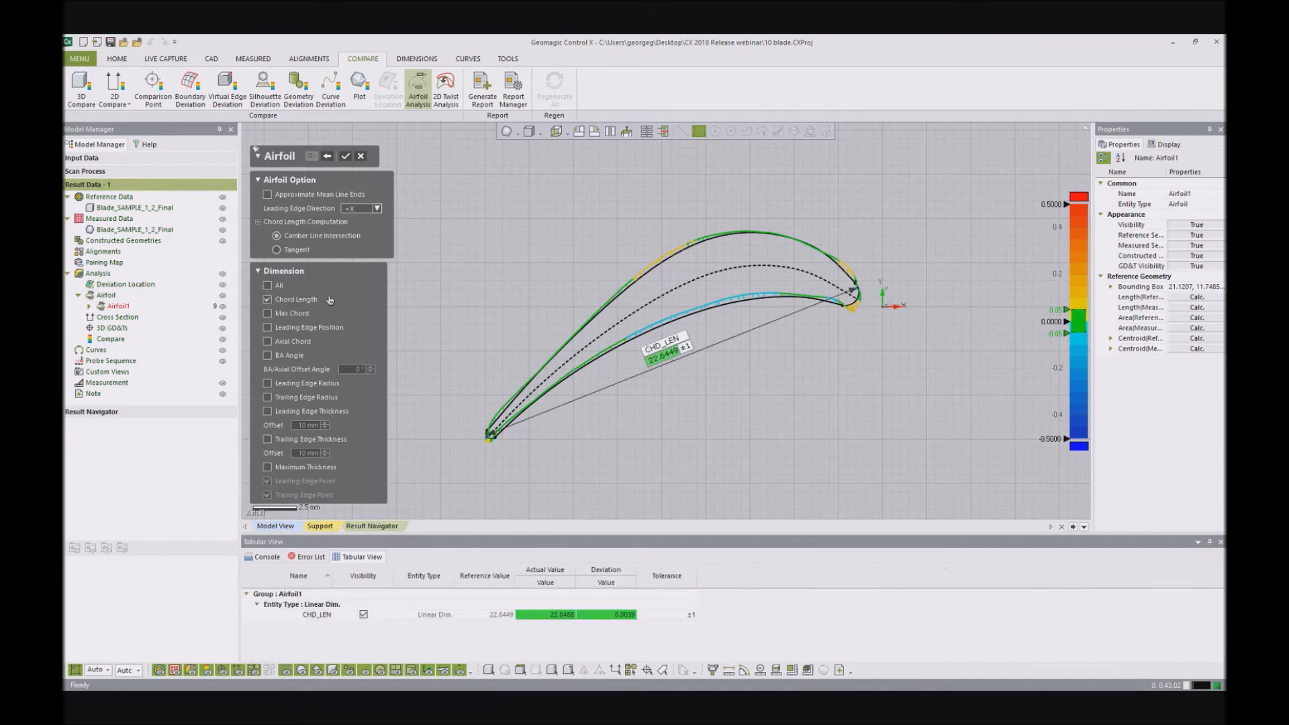
left_click_drag(660, 320, 600, 193)
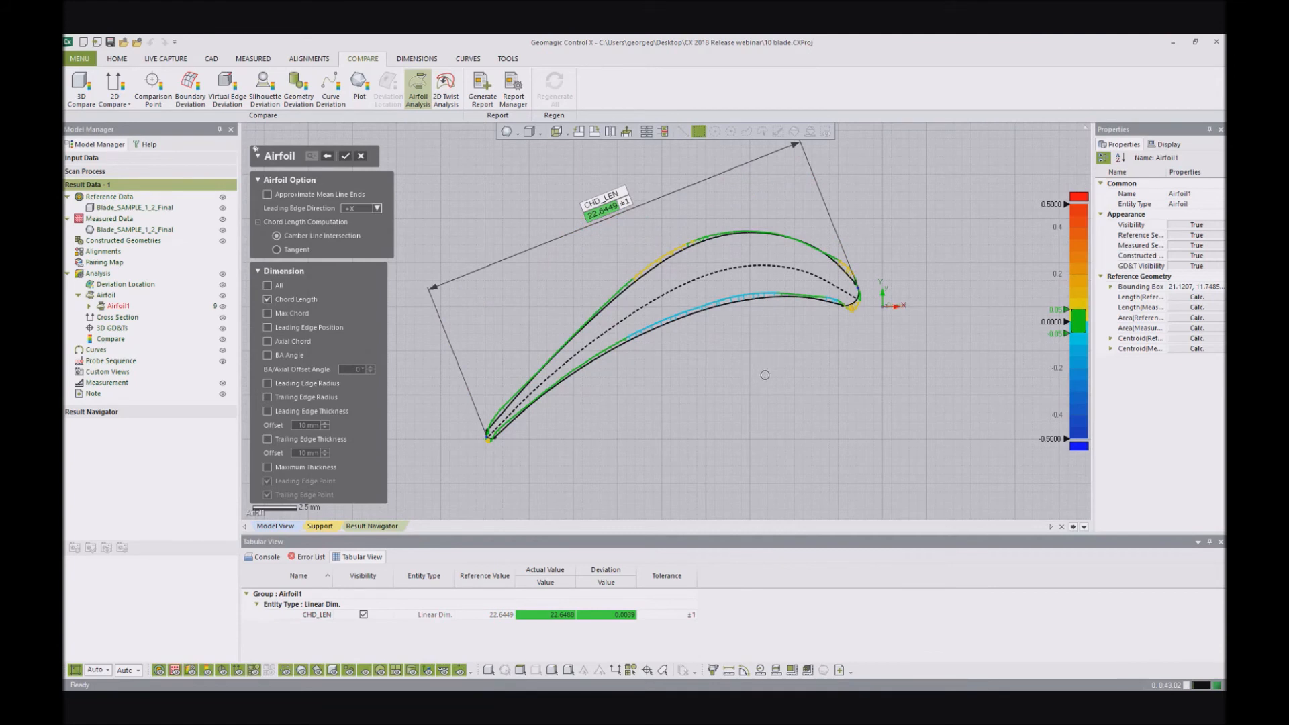
left_click(300, 315)
left_click_drag(700, 343, 754, 401)
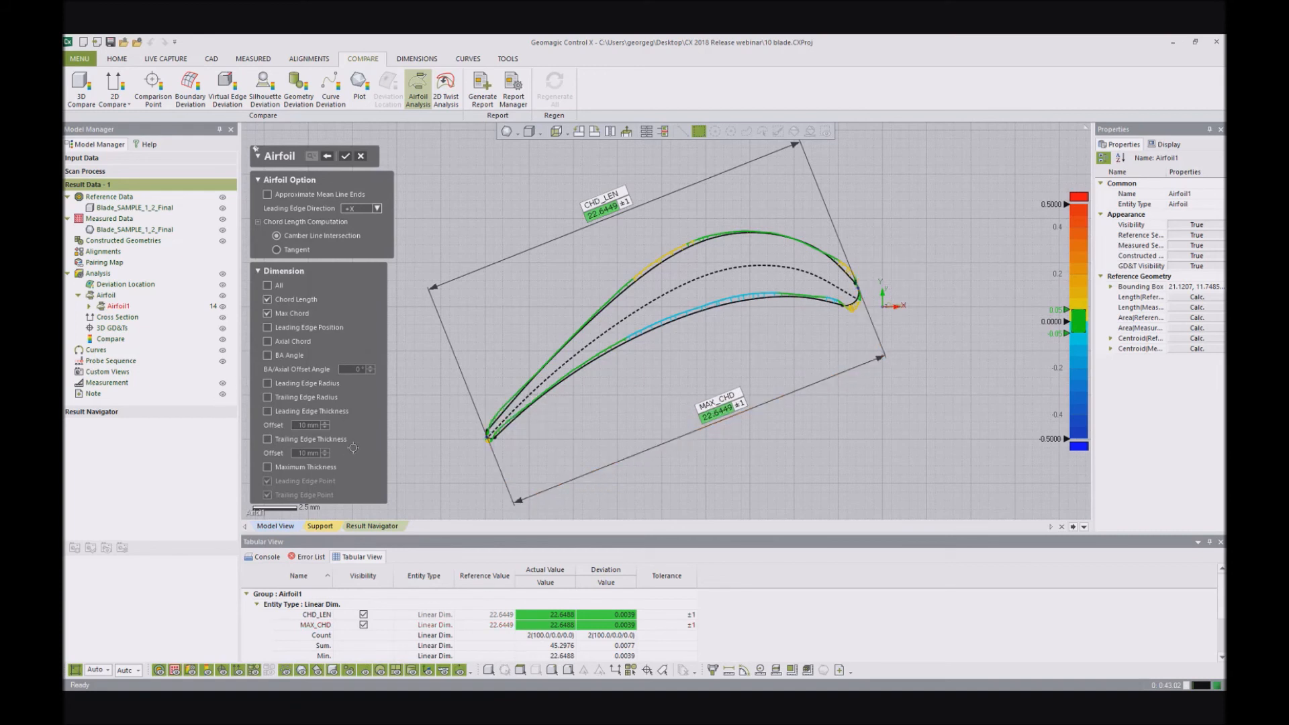
- Add the BA Angle and Trailing Edge Thickness dimensions and place their labels above the profile
left_click(268, 355)
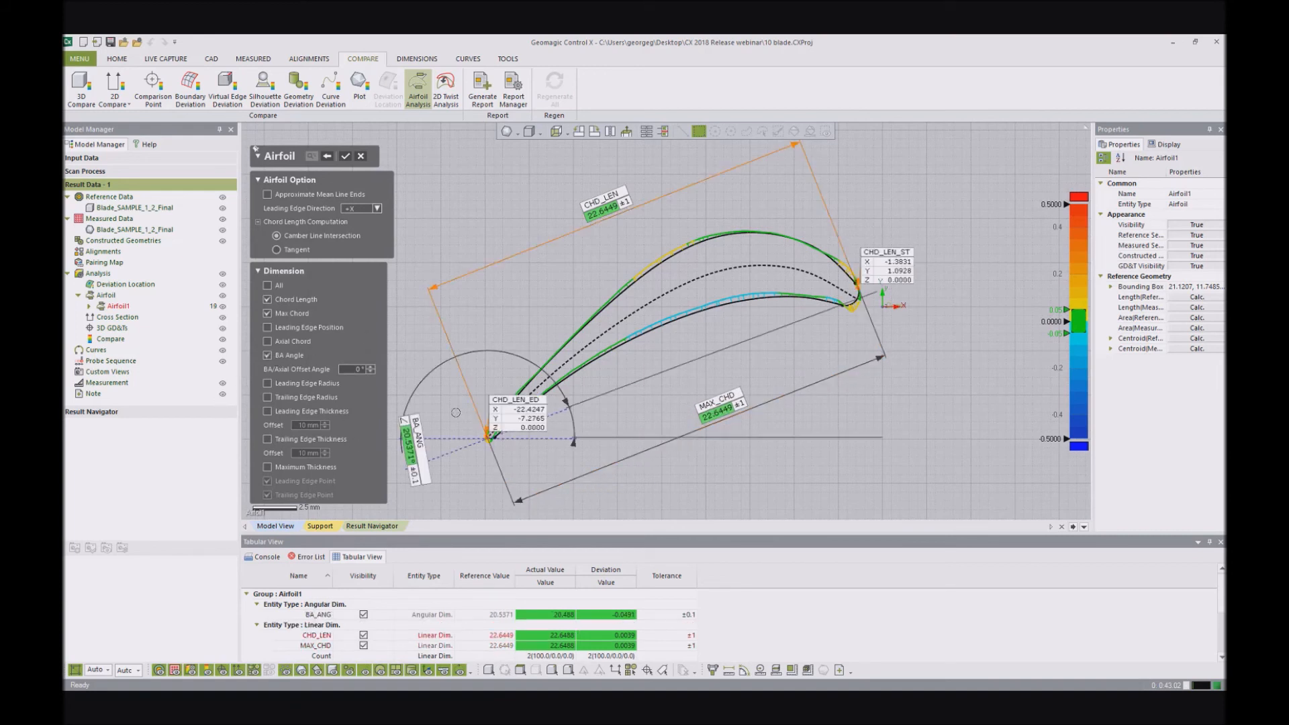
left_click_drag(422, 441, 495, 178)
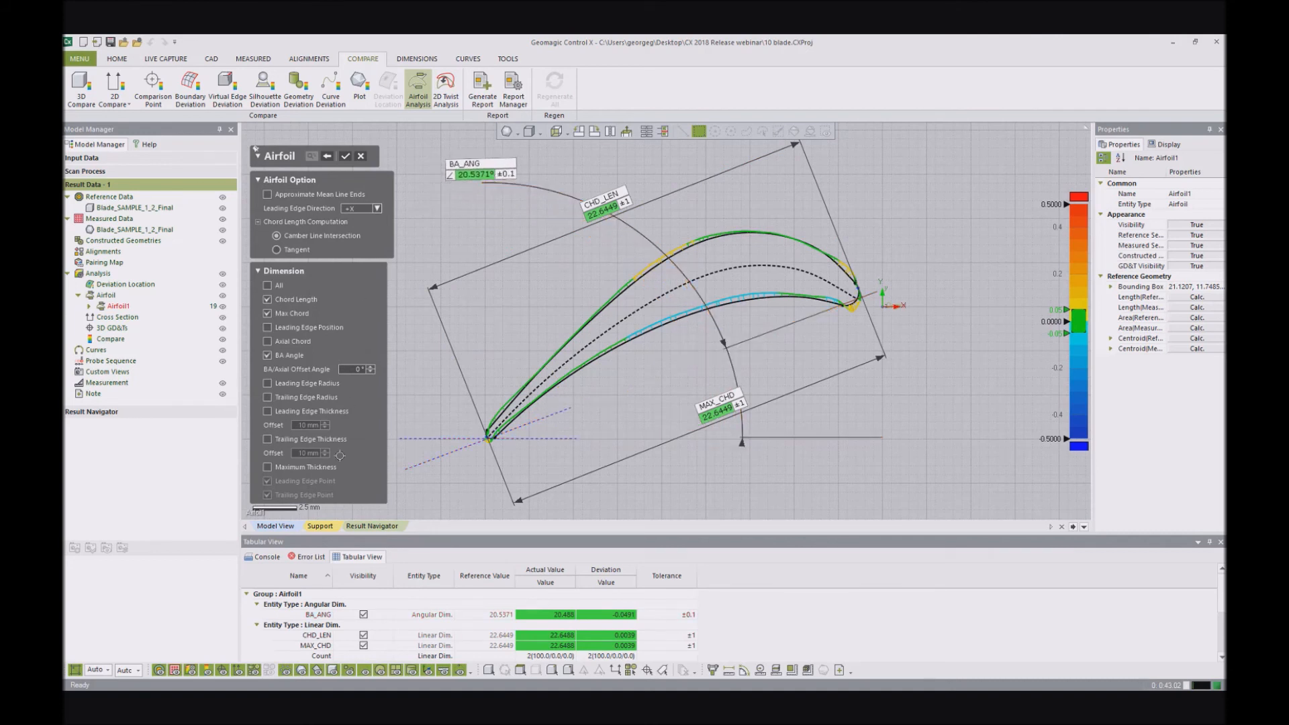
left_click(268, 440)
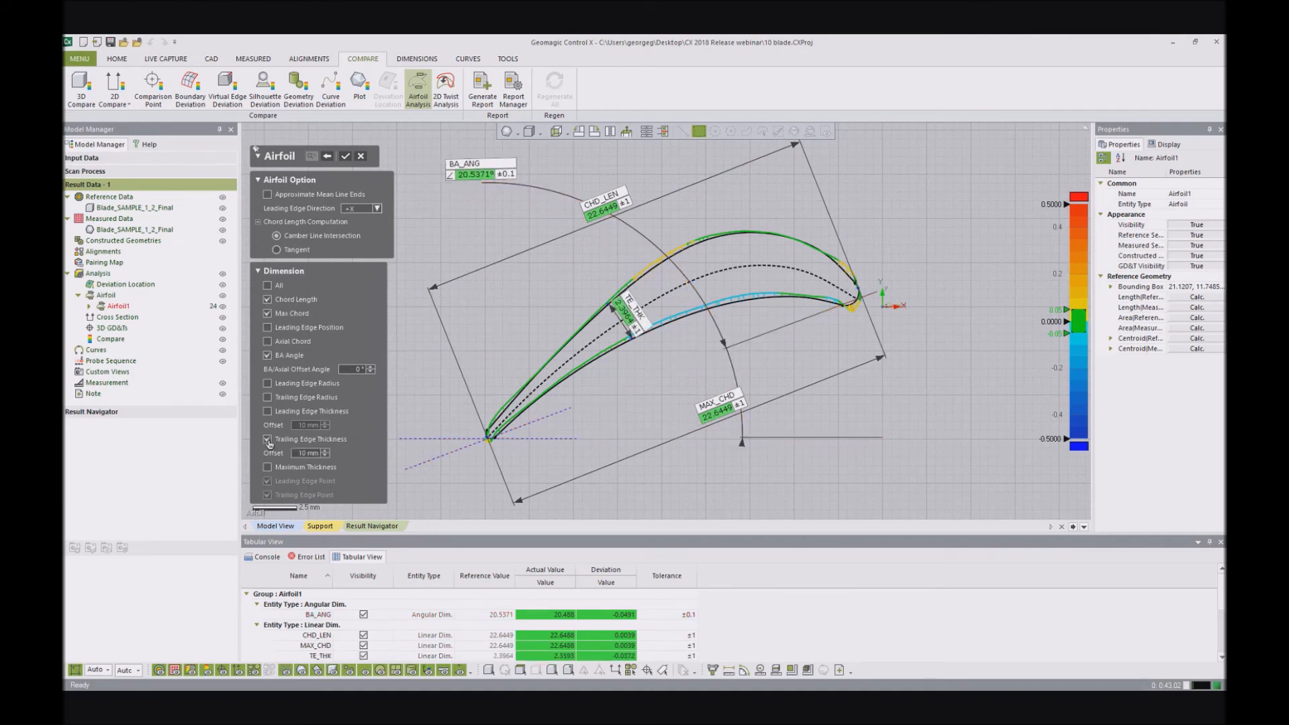
left_click_drag(610, 312, 524, 214)
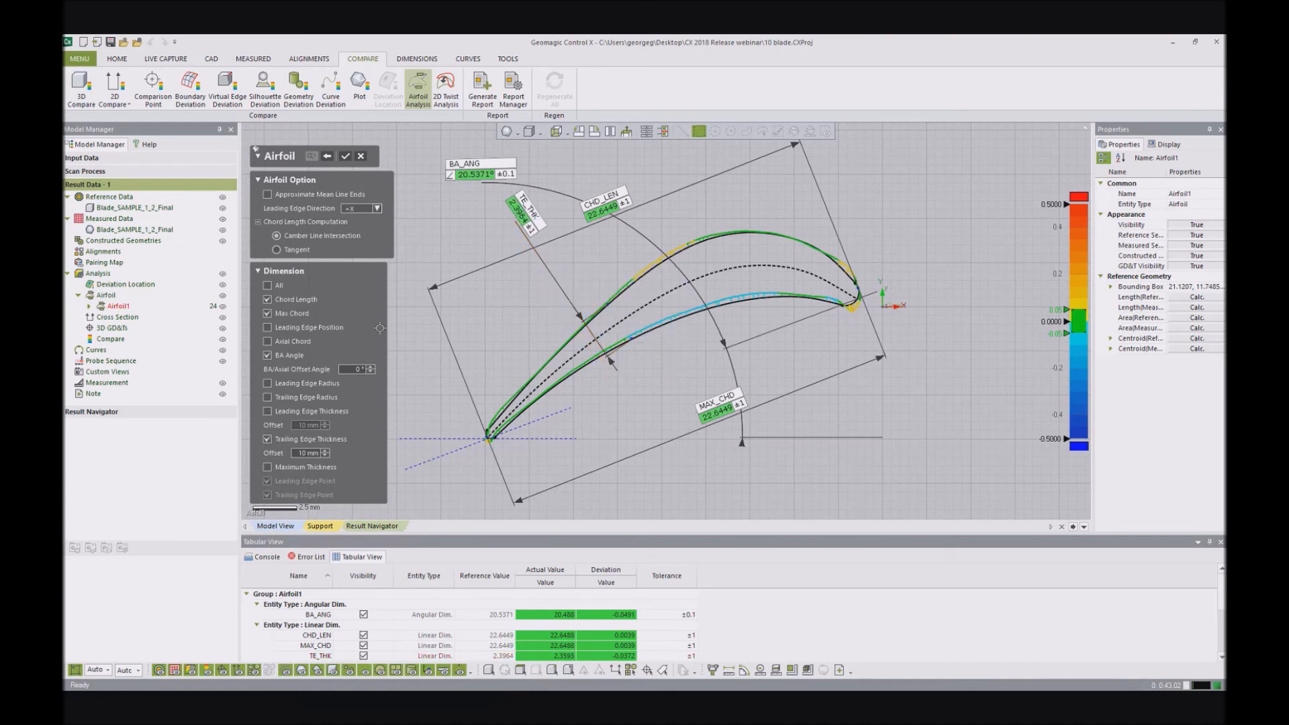
- Add the Leading Edge Radius dimension, move it clear of the profile and shift the TE_THK label farther from CHD_LEN
left_click(317, 384)
left_click_drag(867, 278, 957, 188)
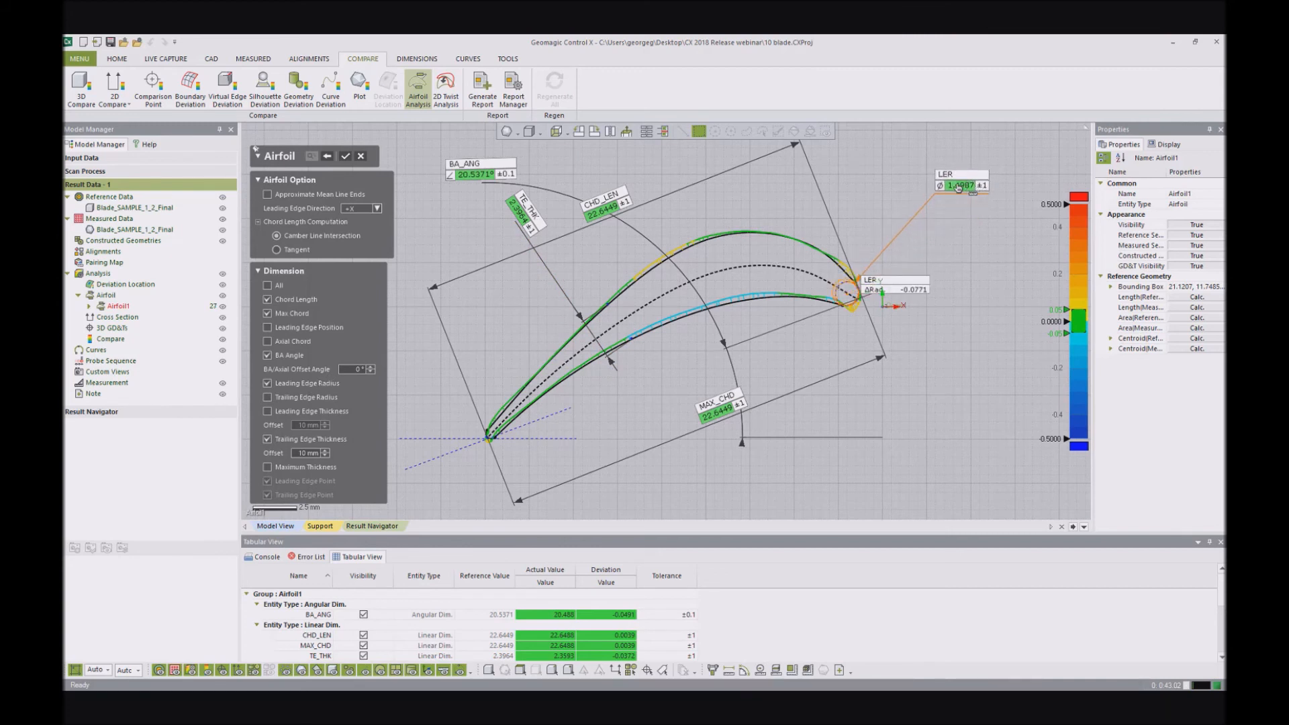
left_click_drag(525, 215, 497, 223)
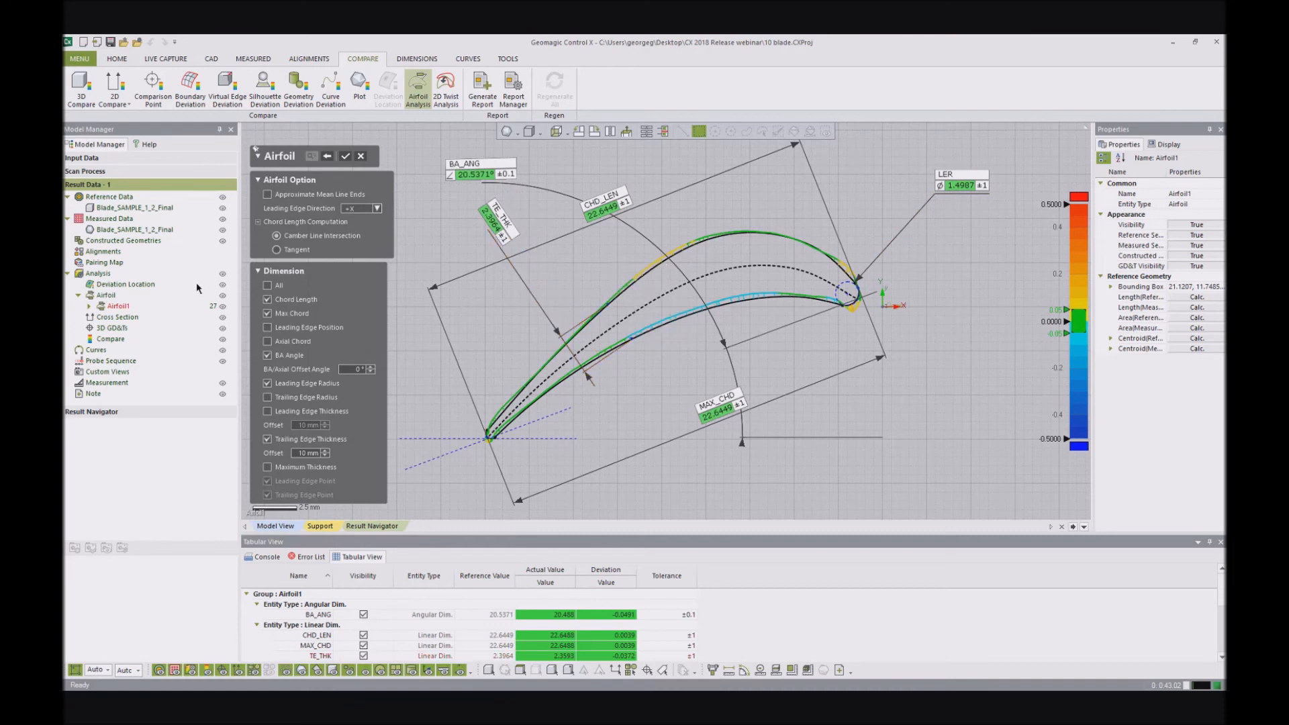
- Enable all airfoil dimensions and move the AX_C, MAX_CHD and LE_THK dimensions apart around the profile
left_click(267, 286)
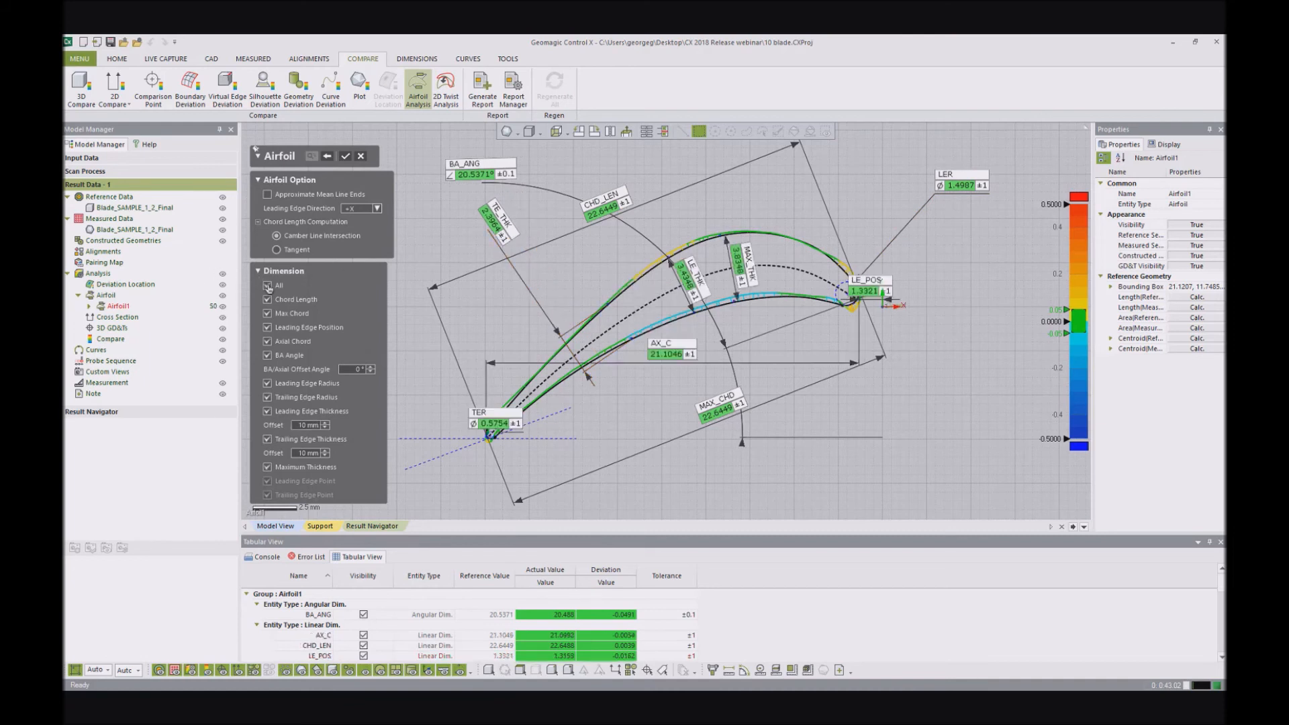
left_click_drag(677, 354, 696, 492)
left_click_drag(717, 407, 684, 415)
left_click_drag(708, 282, 885, 185)
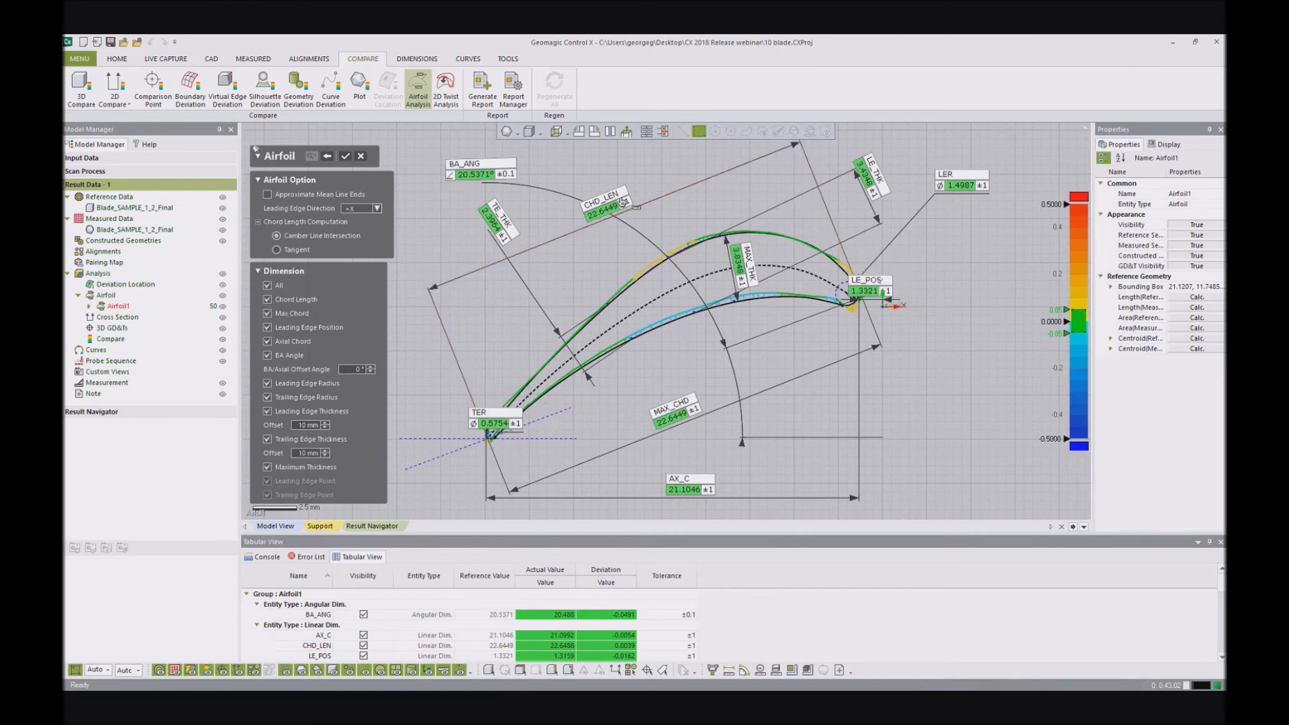
- Move CHD_LEN farther above the profile and TE_THK closer to it, and accept the airfoil analysis
left_click_drag(623, 202, 616, 185)
left_click_drag(507, 231, 586, 284)
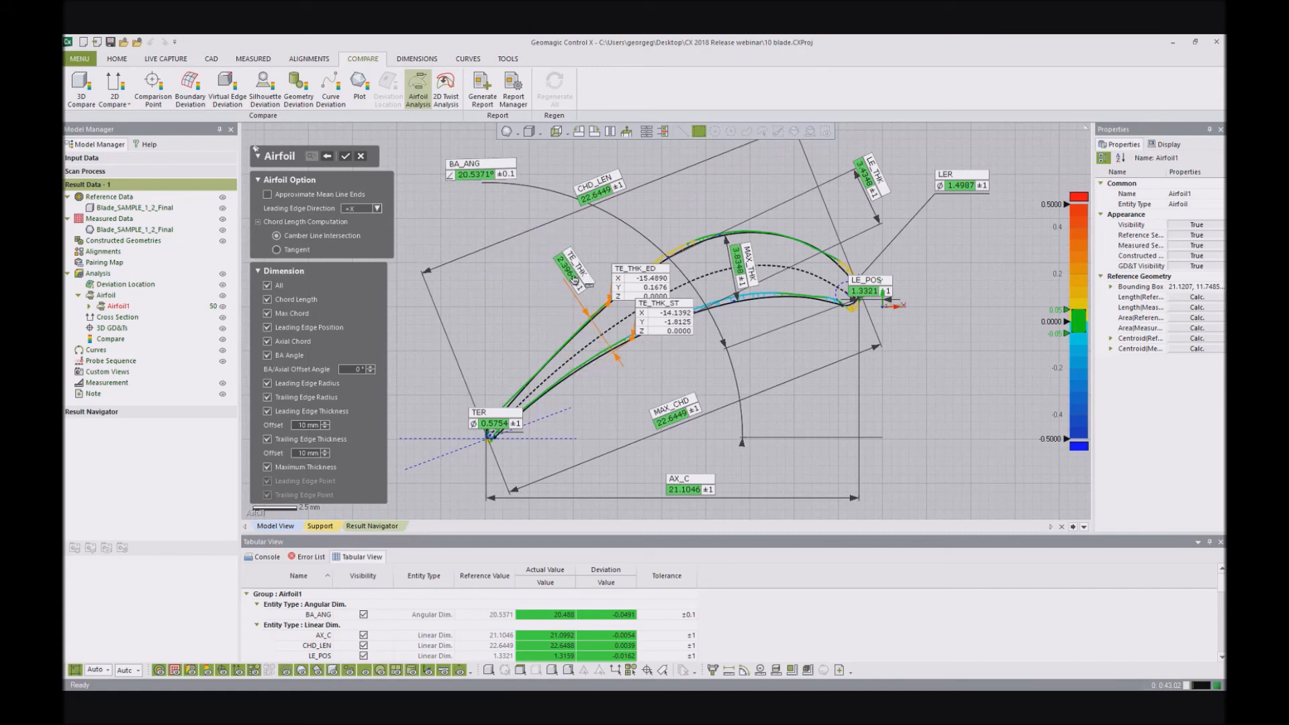
left_click(439, 205)
left_click(345, 156)
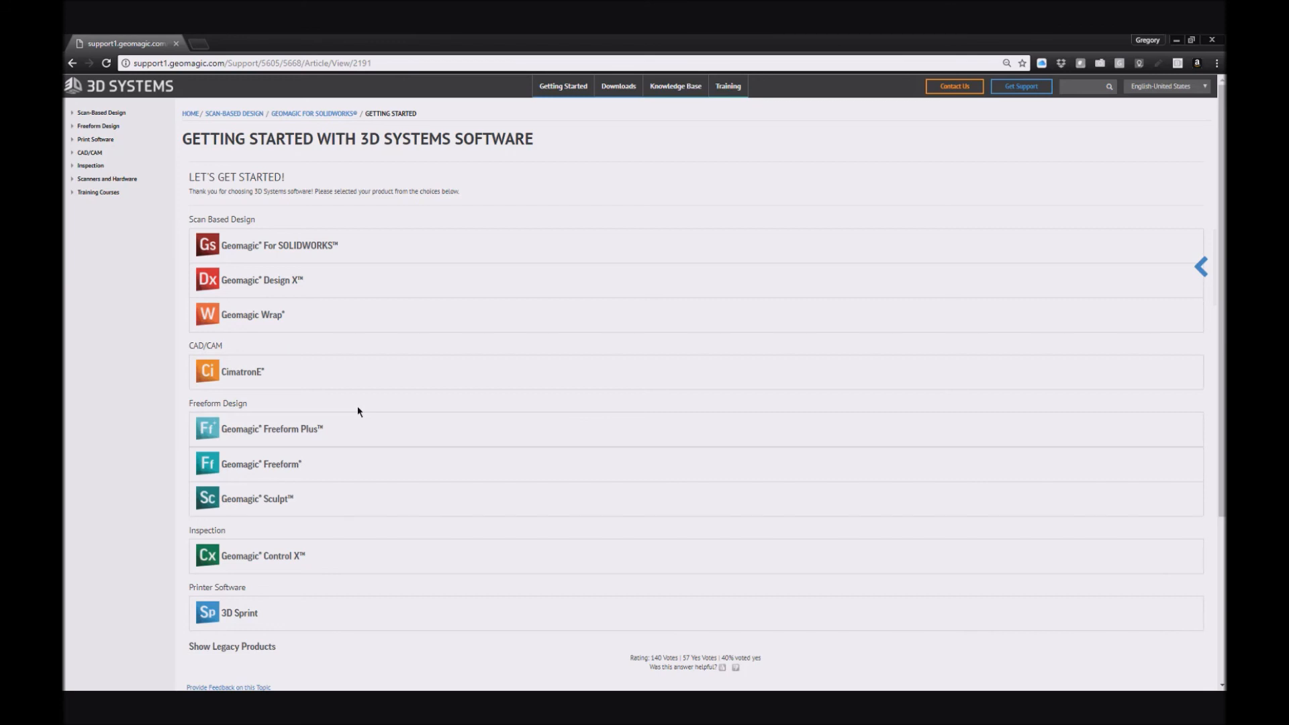
- In Chrome, view the Geomagic Control X getting-started page on the 3D Systems support site and minimize the browser
left_click(271, 562)
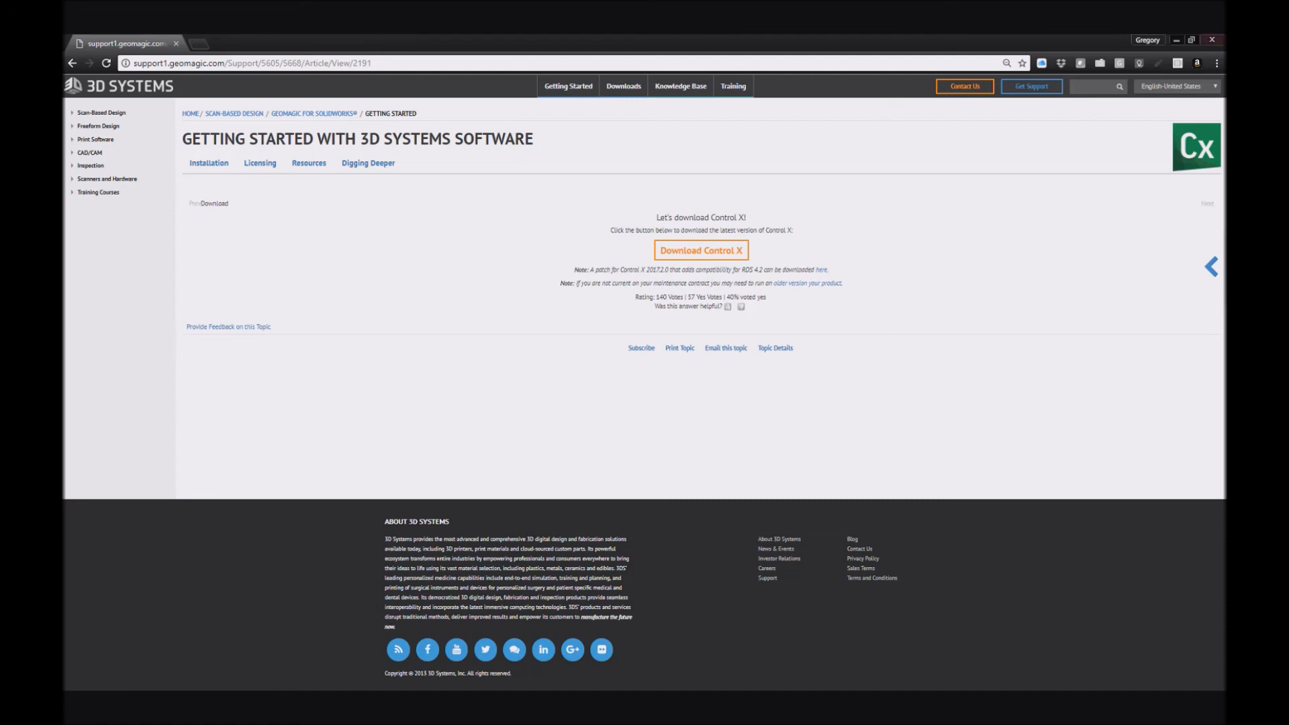
left_click(1176, 40)
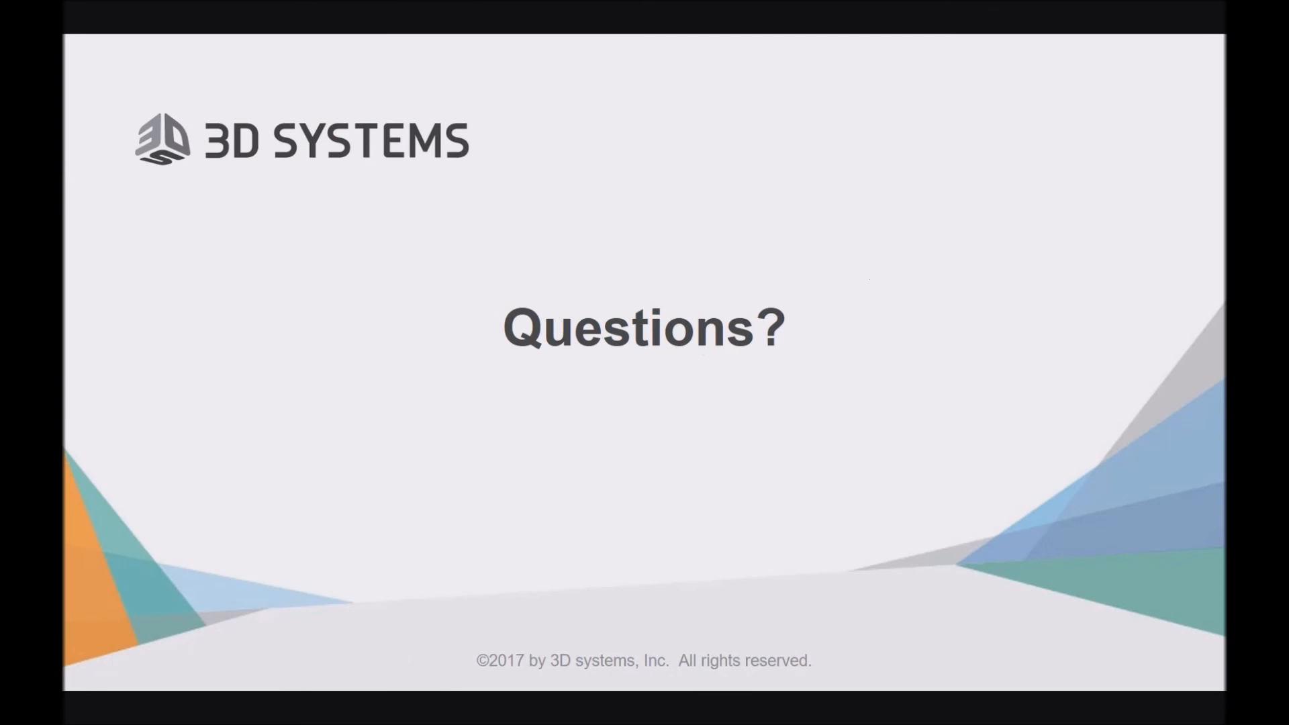